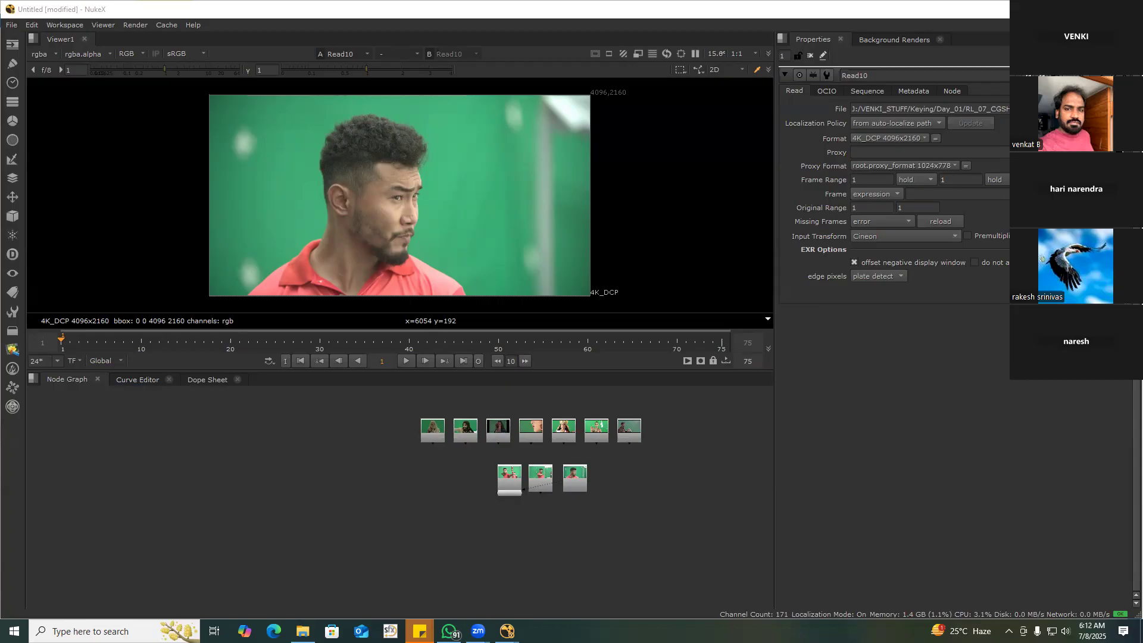
{"action": "key", "text": "XF86AudioMute"}
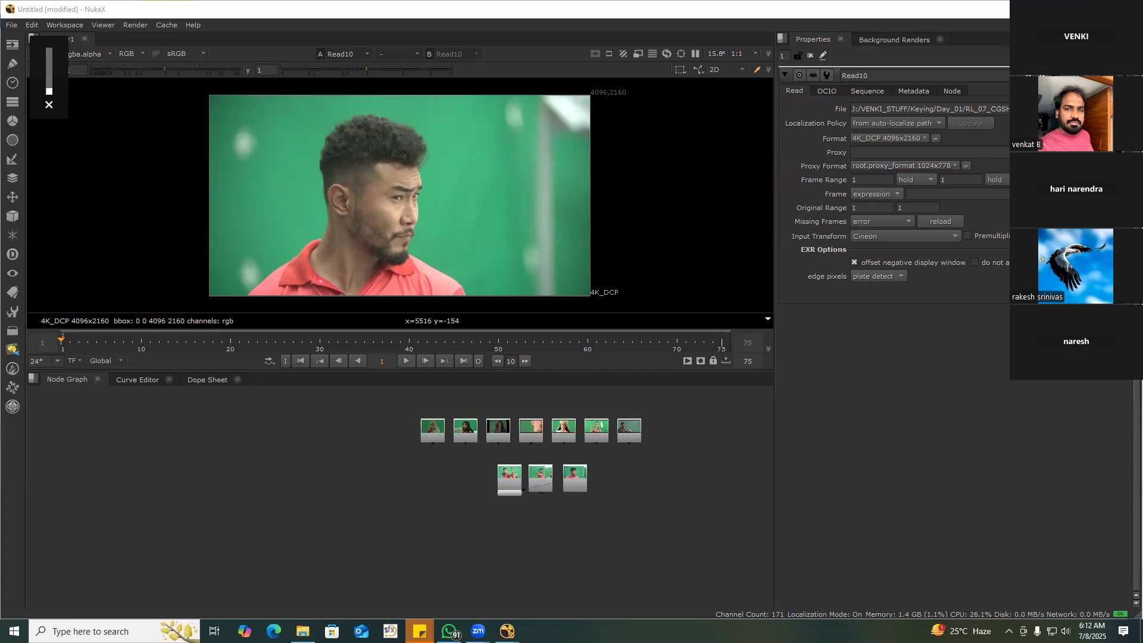
{"action": "left_click", "coordinate": [1065, 631]}
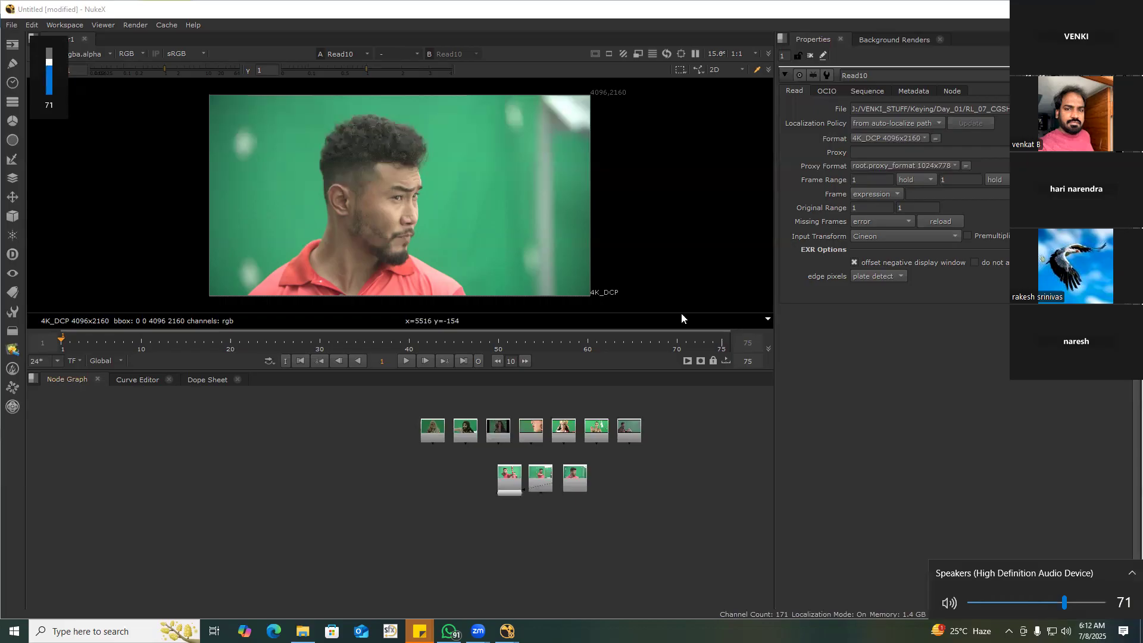
Preview several of the green-screen Read plates one after another in the viewer
{"action": "middle_click_drag", "start_coordinate": [412, 206], "coordinate": [315, 200]}
{"action": "left_click_drag", "start_coordinate": [311, 193], "coordinate": [475, 247], "text": "ctrl+shift"}
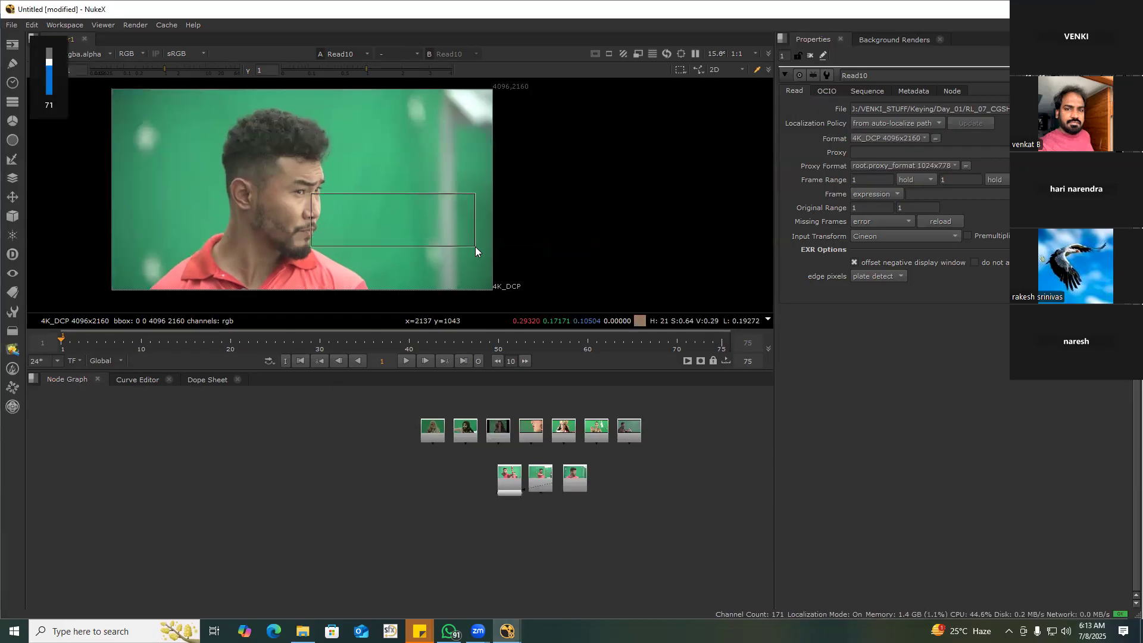
{"action": "middle_click_drag", "start_coordinate": [502, 491], "coordinate": [399, 451]}
{"action": "left_click", "coordinate": [429, 441]}
{"action": "key", "text": "1"}
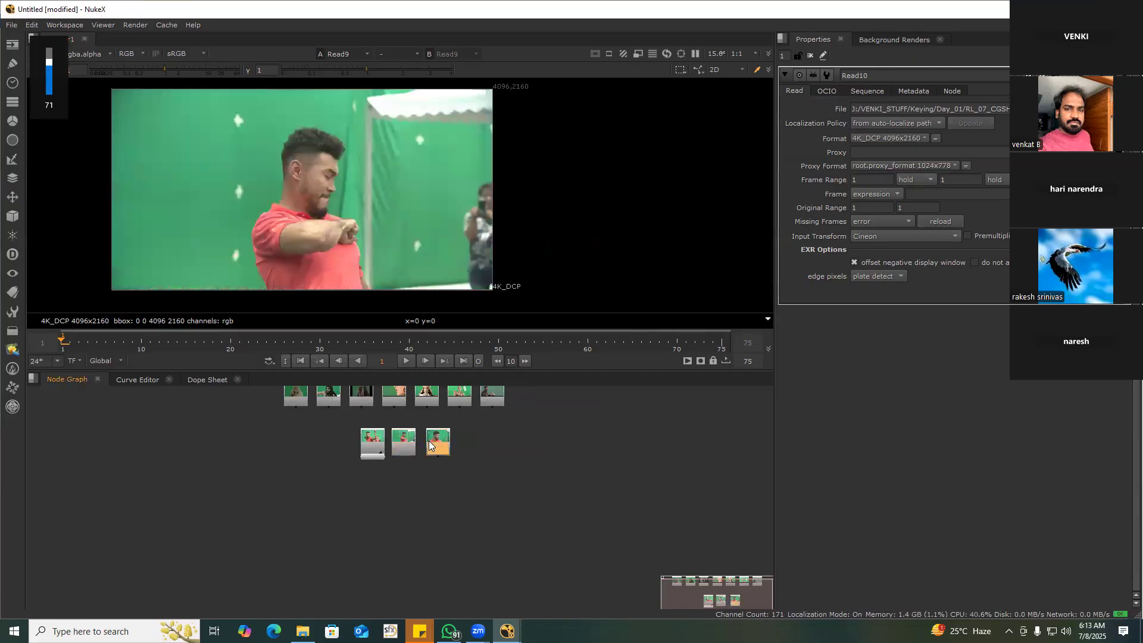
{"action": "middle_click_drag", "start_coordinate": [373, 434], "coordinate": [508, 479]}
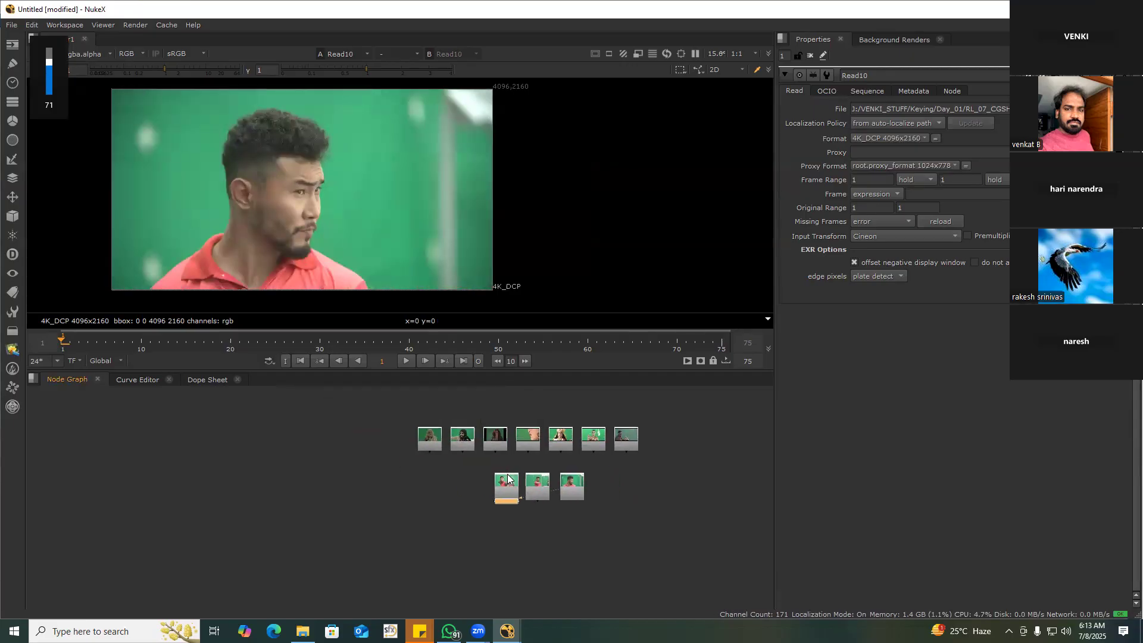
{"action": "left_click", "coordinate": [454, 441]}
{"action": "key", "text": "1"}
{"action": "left_click", "coordinate": [507, 485]}
{"action": "key", "text": "1"}
{"action": "middle_click_drag", "start_coordinate": [528, 471], "coordinate": [454, 431]}
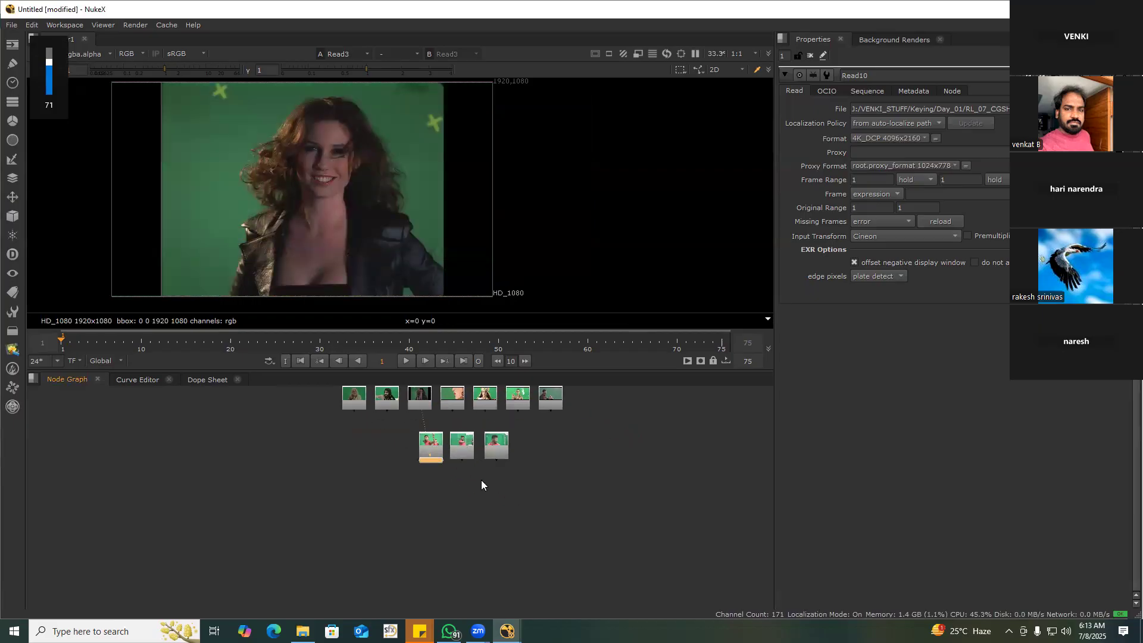
Switch to File Explorer and browse to the Doc folder inside Downloaded from web on the D: drive
{"action": "key", "text": "super+e"}
{"action": "double_click", "coordinate": [325, 170]}
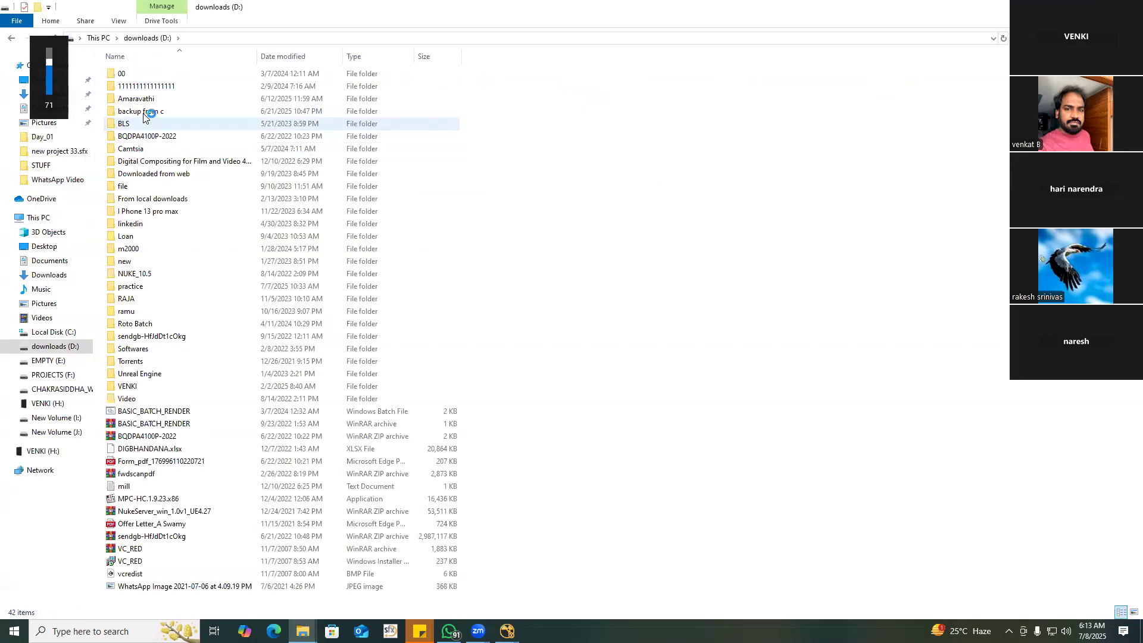
{"action": "double_click", "coordinate": [154, 174]}
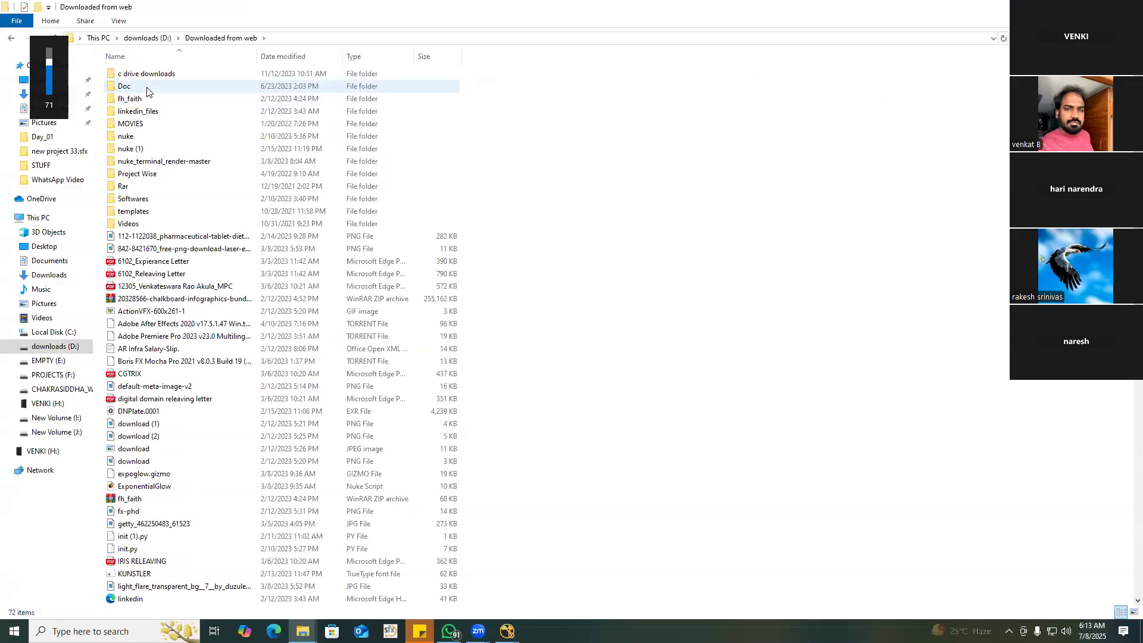
{"action": "double_click", "coordinate": [146, 90]}
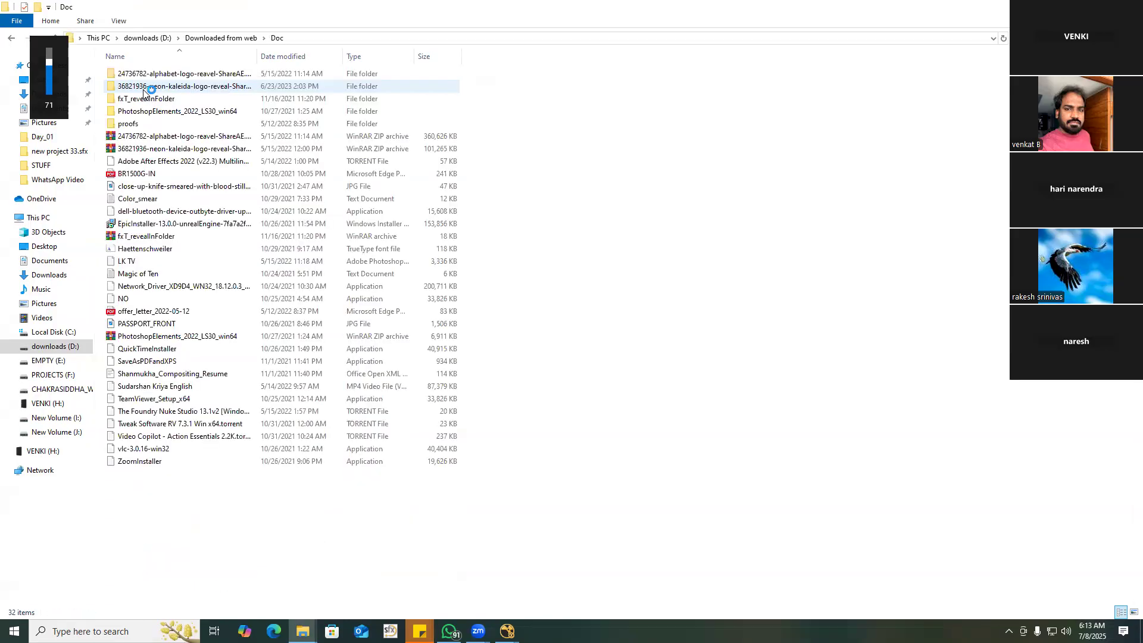
{"action": "left_click", "coordinate": [144, 90]}
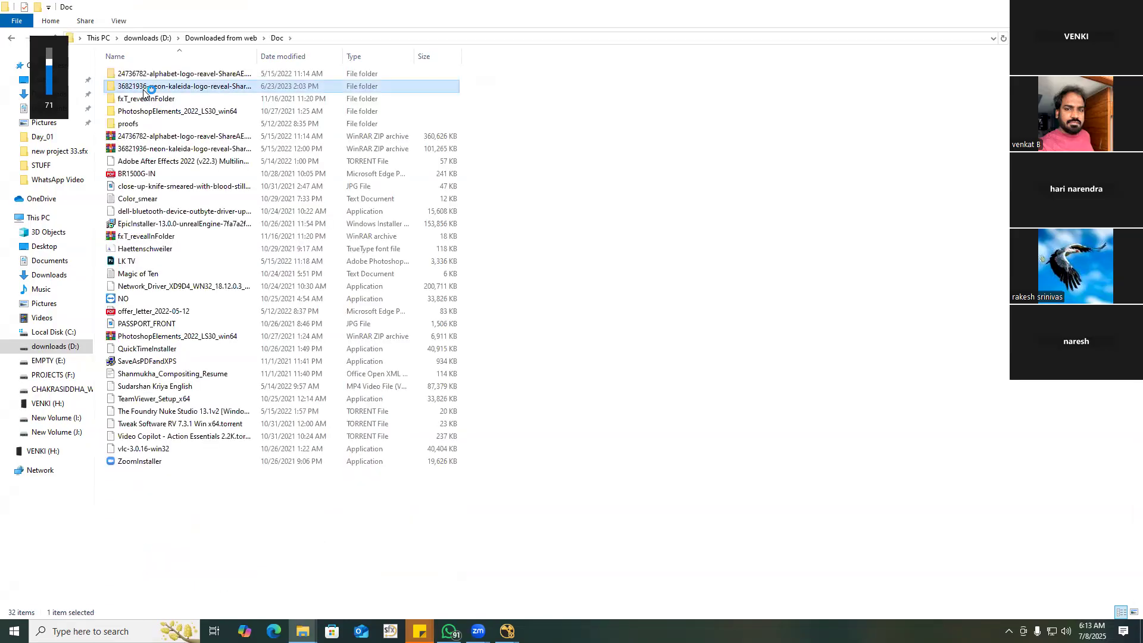
Open the "Magic of Ten" text document in Notepad, closing the extra window of the same file
{"action": "double_click", "coordinate": [136, 274]}
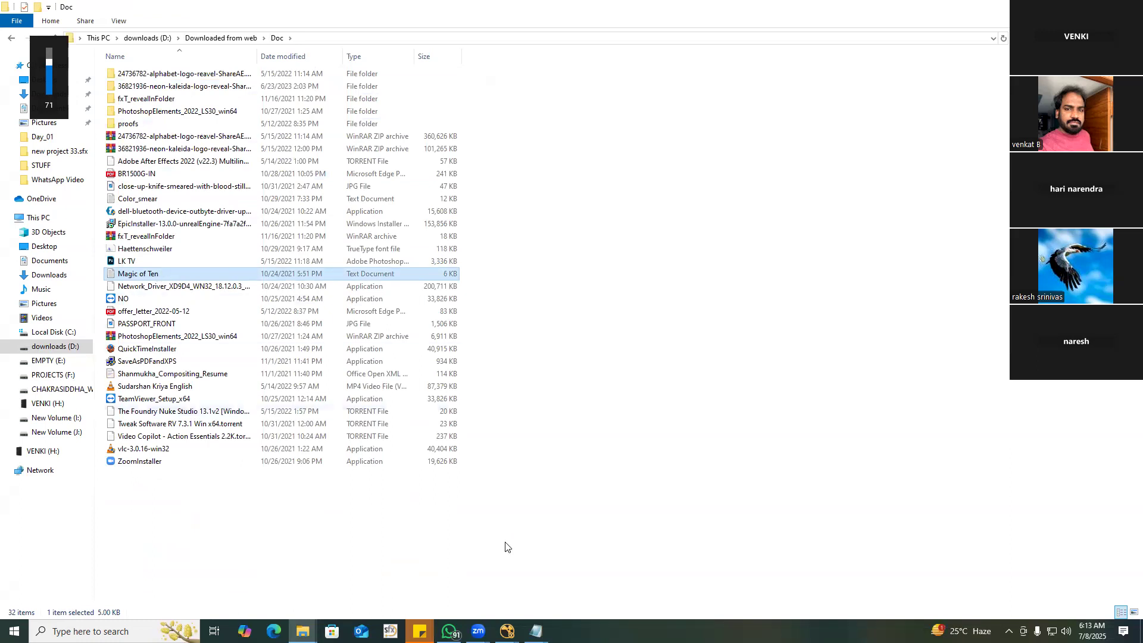
{"action": "left_click", "coordinate": [536, 630]}
{"action": "mouse_move", "coordinate": [536, 630]}
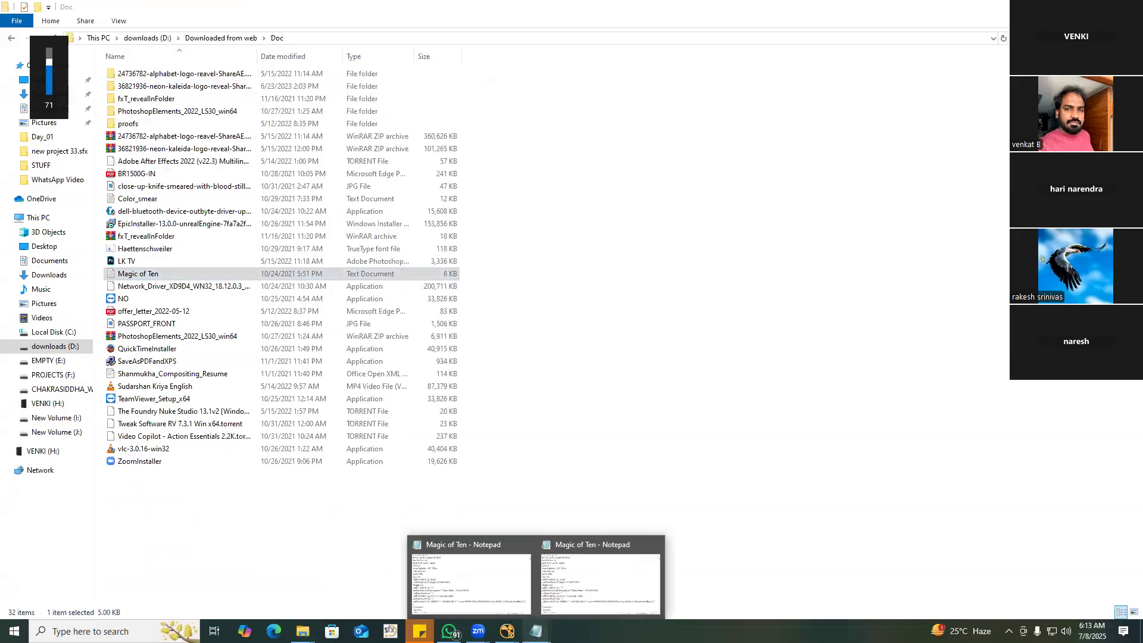
{"action": "left_click", "coordinate": [654, 545]}
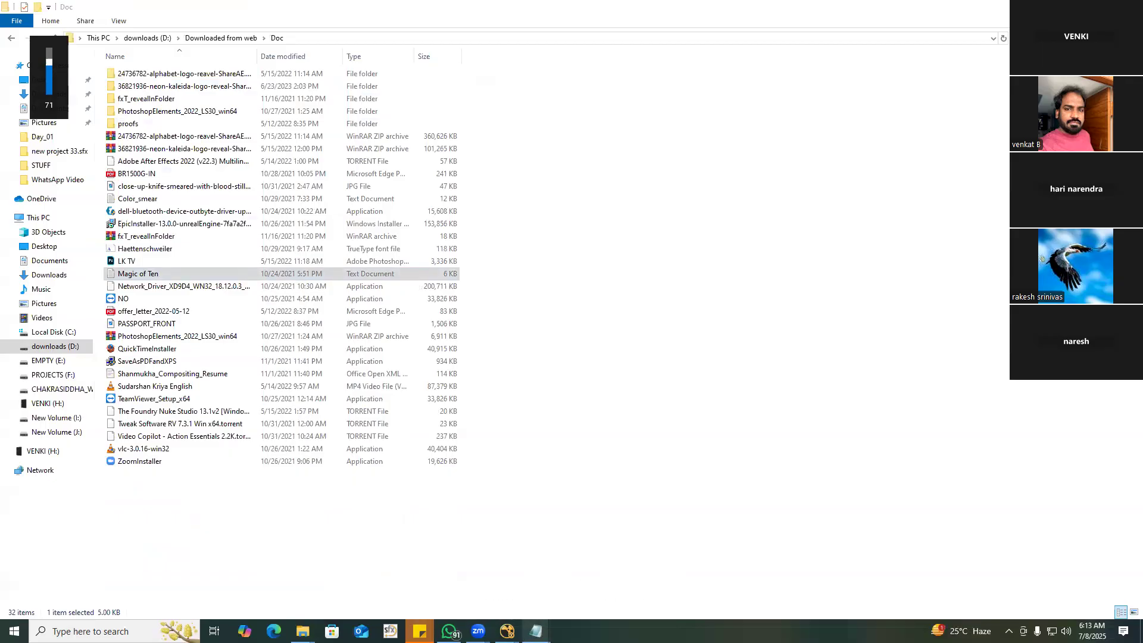
{"action": "double_click", "coordinate": [152, 274]}
{"action": "left_click", "coordinate": [257, 280]}
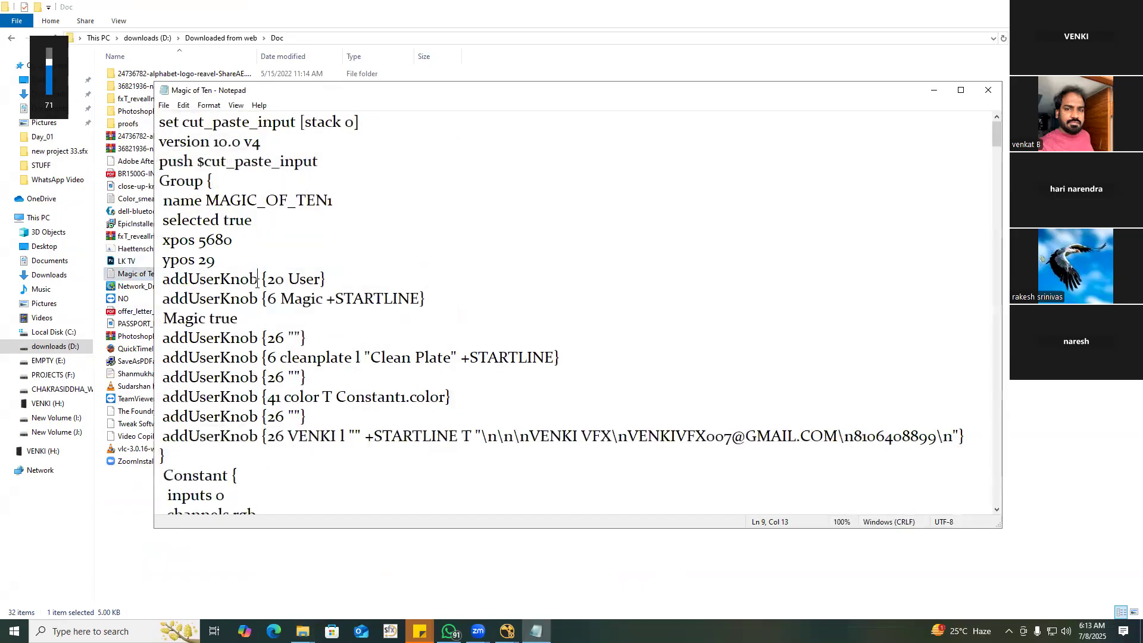
Copy the entire Magic of Ten script, close Notepad and paste the script into the NukeX node graph
{"action": "key", "text": "ctrl+a"}
{"action": "key", "text": "alt+space"}
{"action": "key", "text": "c"}
{"action": "key", "text": "alt+Tab"}
{"action": "key", "text": "ctrl+v"}
Look at the internal node graph of the pasted MAGIC_OF_TEN group and return to the main node graph
{"action": "key", "text": "ctrl+Return"}
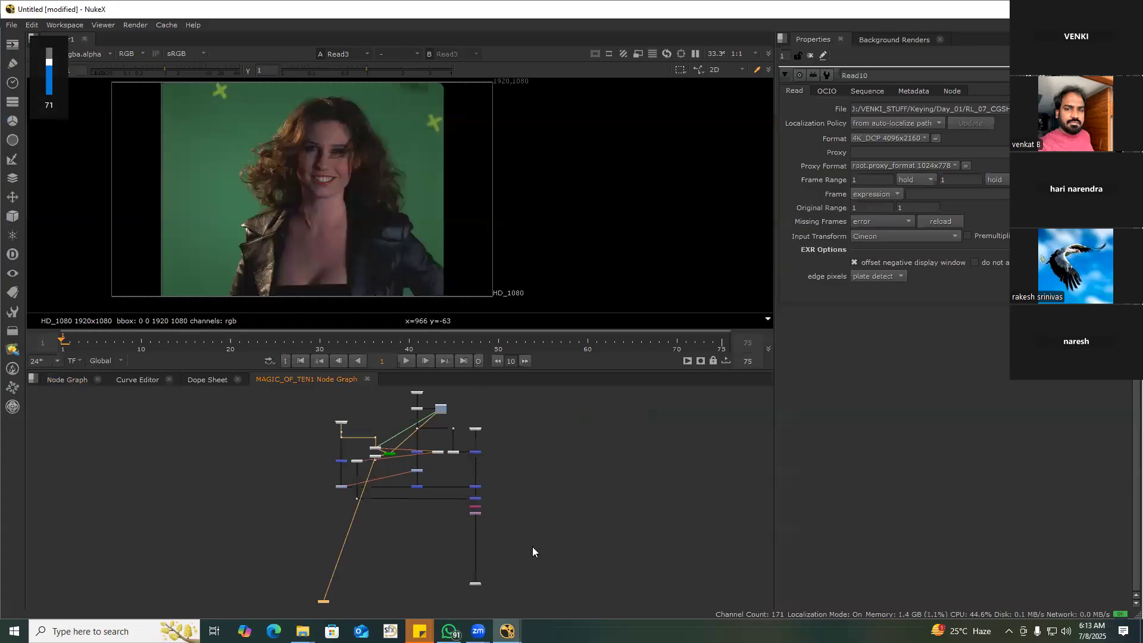
{"action": "scroll", "coordinate": [500, 507], "scroll_direction": "up", "scroll_amount": 6}
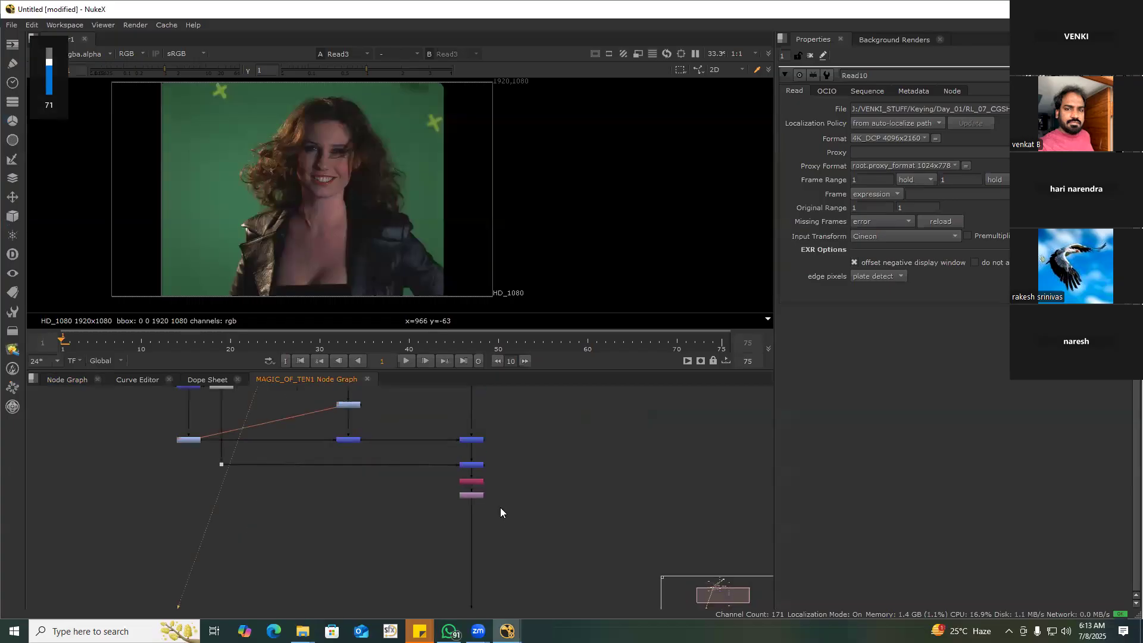
{"action": "left_click", "coordinate": [64, 382]}
Move the Read4 close-up plate out of the row of plates and connect MAGIC_OF_TEN's SCAN input to it
{"action": "scroll", "coordinate": [325, 498], "scroll_direction": "down", "scroll_amount": 4}
{"action": "middle_click_drag", "start_coordinate": [298, 487], "coordinate": [393, 501]}
{"action": "middle_click_drag", "start_coordinate": [479, 481], "coordinate": [429, 491]}
{"action": "scroll", "coordinate": [398, 490], "scroll_direction": "down", "scroll_amount": 1}
{"action": "scroll", "coordinate": [393, 449], "scroll_direction": "up", "scroll_amount": 2}
{"action": "middle_click_drag", "start_coordinate": [393, 448], "coordinate": [505, 453]}
{"action": "left_click_drag", "start_coordinate": [533, 422], "coordinate": [237, 483]}
{"action": "scroll", "coordinate": [378, 516], "scroll_direction": "up", "scroll_amount": 3}
{"action": "middle_click_drag", "start_coordinate": [378, 517], "coordinate": [544, 495]}
{"action": "left_click_drag", "start_coordinate": [585, 511], "coordinate": [288, 435]}
{"action": "left_click_drag", "start_coordinate": [288, 436], "coordinate": [441, 444]}
{"action": "scroll", "coordinate": [442, 444], "scroll_direction": "down", "scroll_amount": 4}
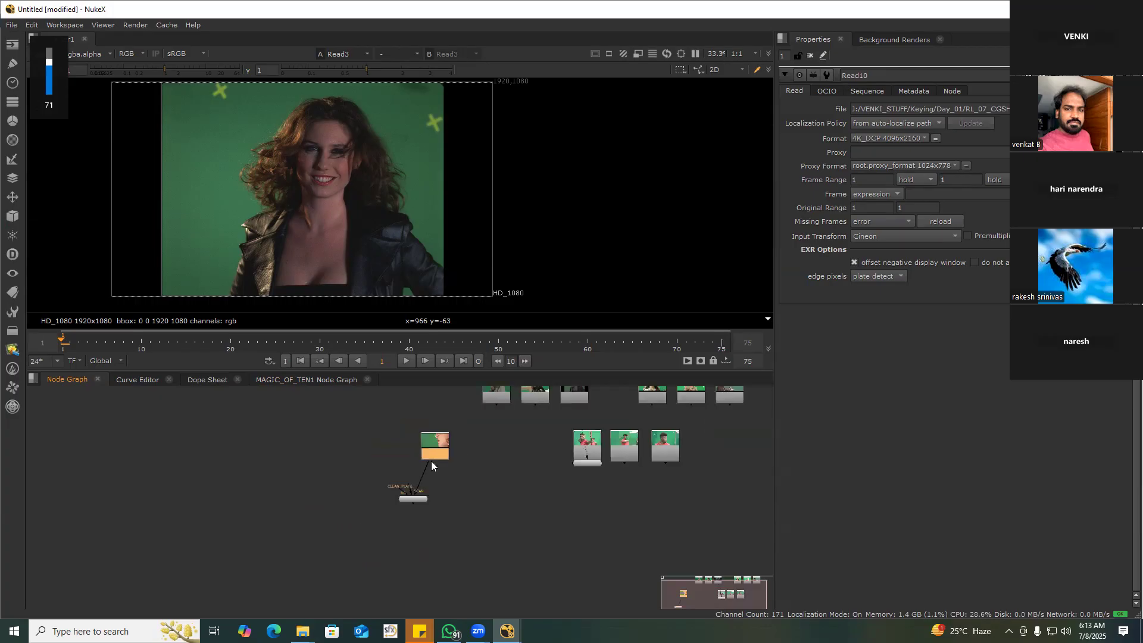
Add a Reformat node below Read4 with its output format set to HD_1080 1920x1080
{"action": "middle_click_drag", "start_coordinate": [454, 458], "coordinate": [357, 459]}
{"action": "scroll", "coordinate": [357, 458], "scroll_direction": "up", "scroll_amount": 2}
{"action": "left_click", "coordinate": [381, 454]}
{"action": "key", "text": "Tab"}
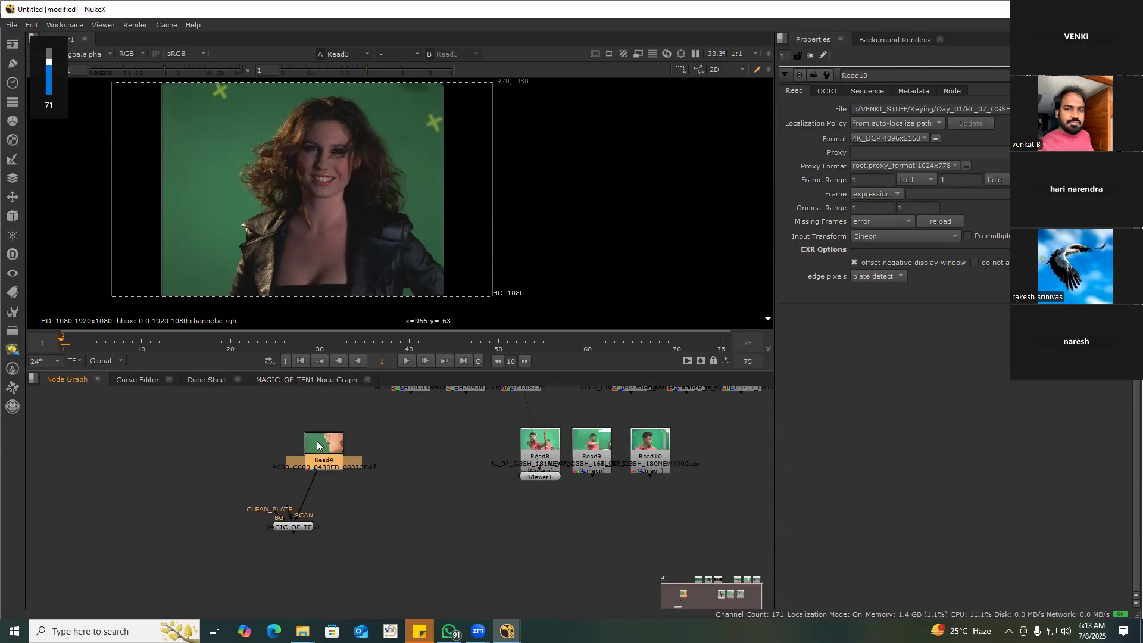
{"action": "type", "text": "ref"}
{"action": "key", "text": "Return"}
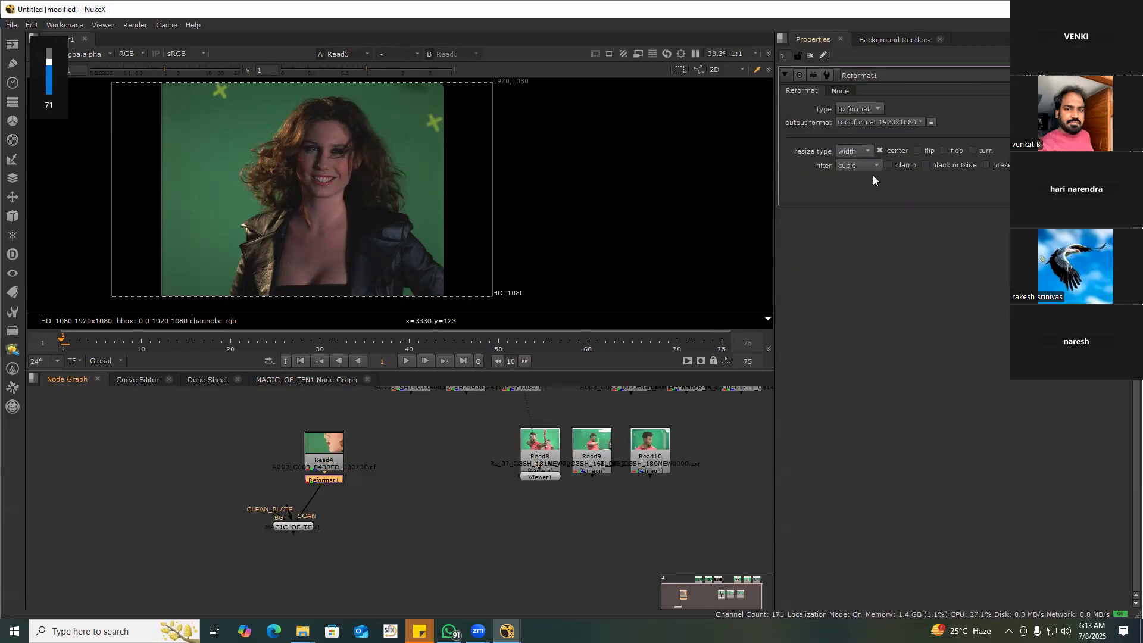
{"action": "left_click", "coordinate": [902, 122]}
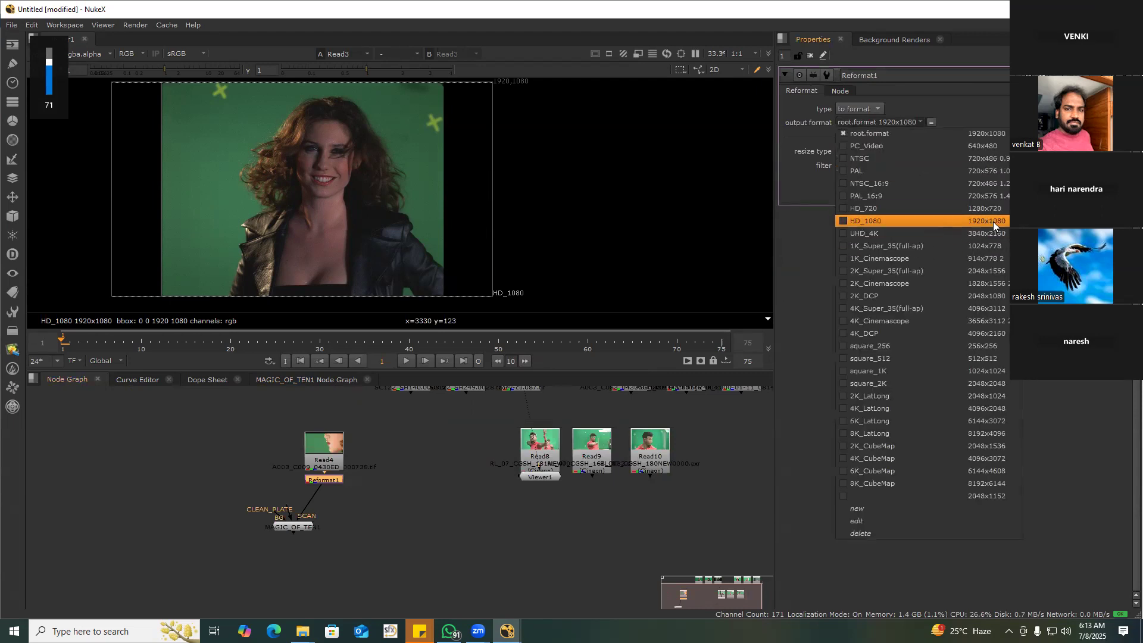
{"action": "left_click", "coordinate": [992, 221]}
{"action": "left_click", "coordinate": [480, 430]}
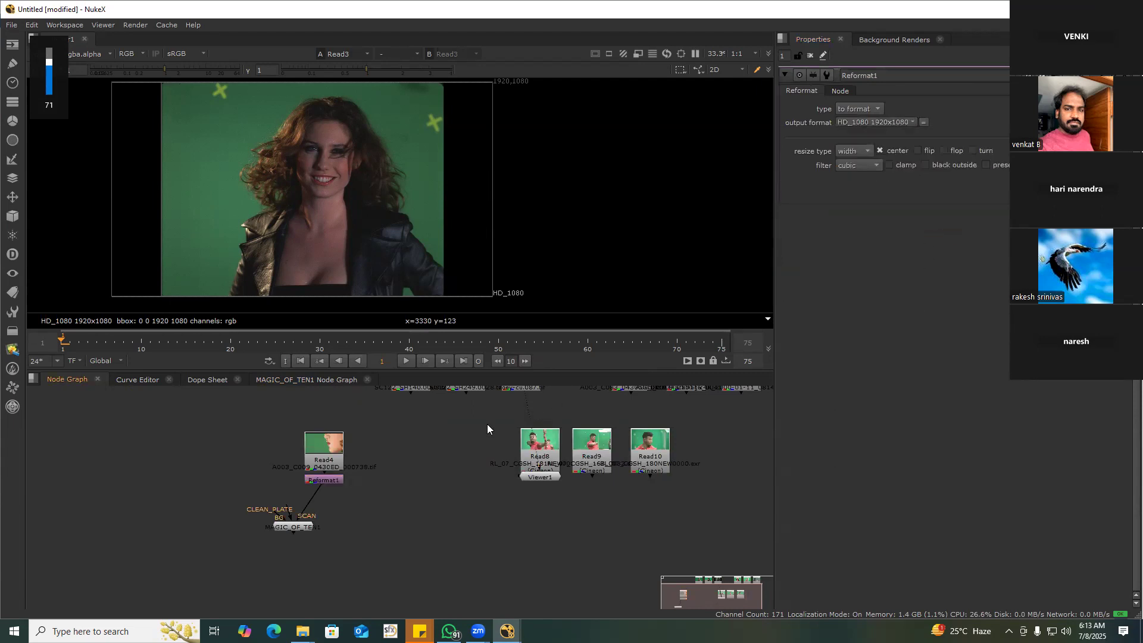
Check the full size format in the project settings
{"action": "key", "text": "s"}
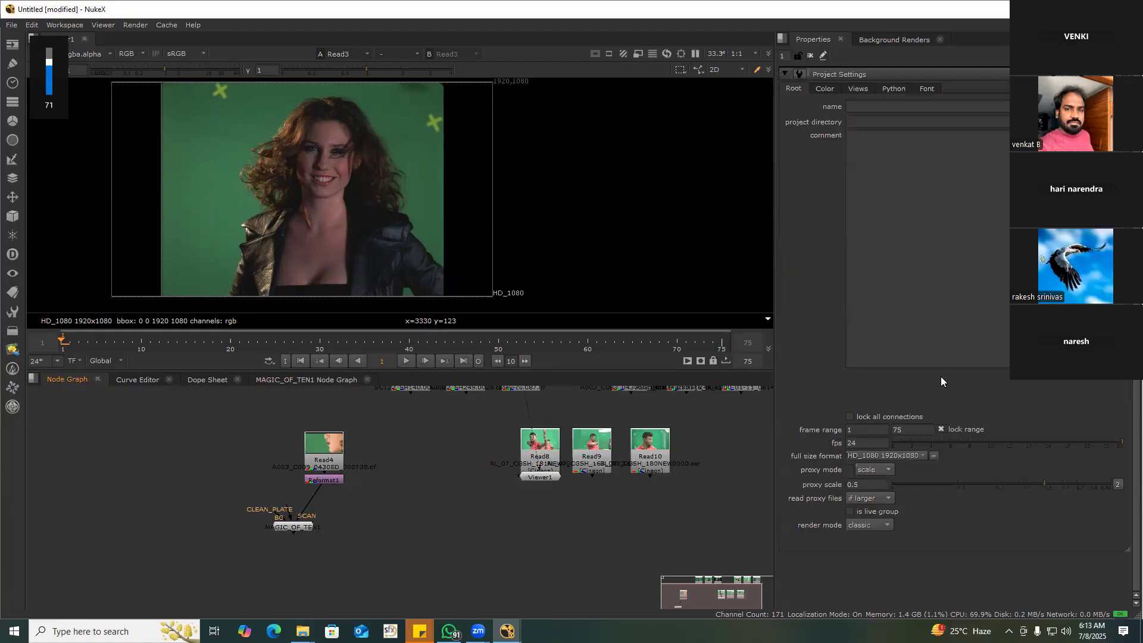
{"action": "left_click", "coordinate": [885, 455]}
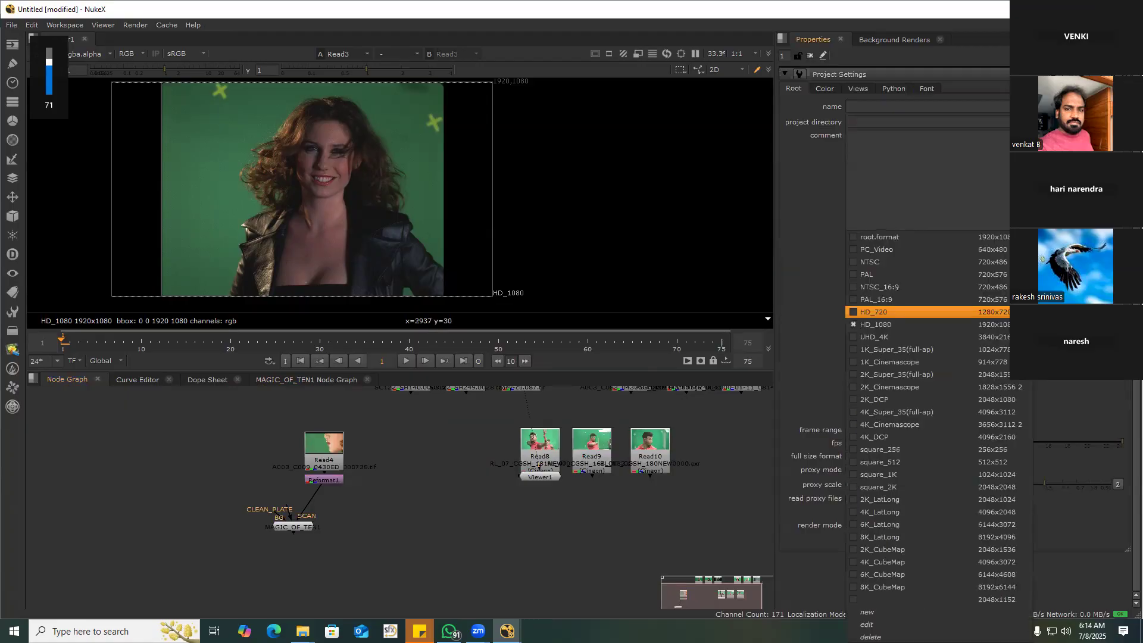
{"action": "left_click", "coordinate": [383, 500]}
Import the cloudy-sky JPG from the Keying\Iron man folder into the node graph as a background Read node
{"action": "middle_click_drag", "start_coordinate": [335, 468], "coordinate": [252, 478]}
{"action": "key", "text": "alt+Tab"}
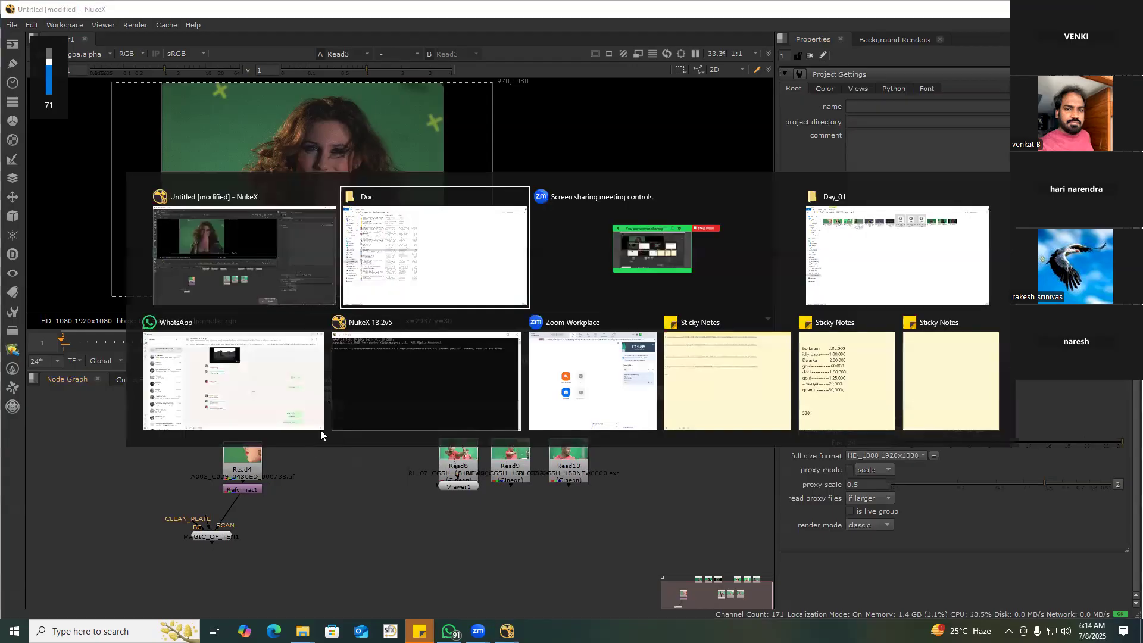
{"action": "key", "text": "alt+Tab"}
{"action": "key", "text": "alt+Tab"}
{"action": "key", "text": "alt+Tab"}
{"action": "key", "text": "BackSpace"}
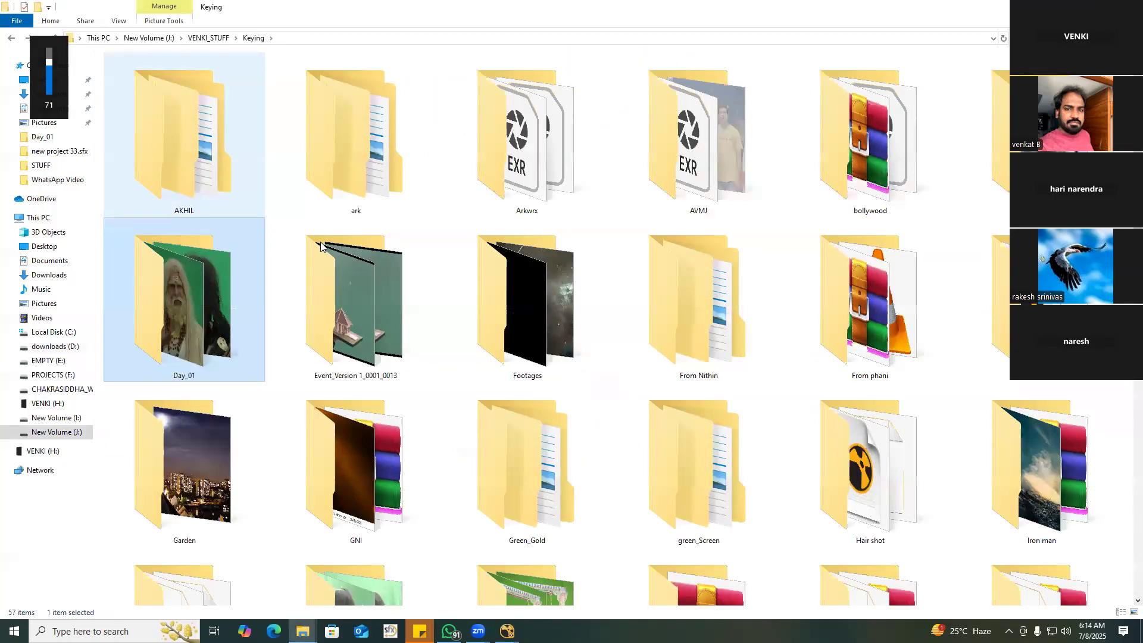
{"action": "key", "text": "i"}
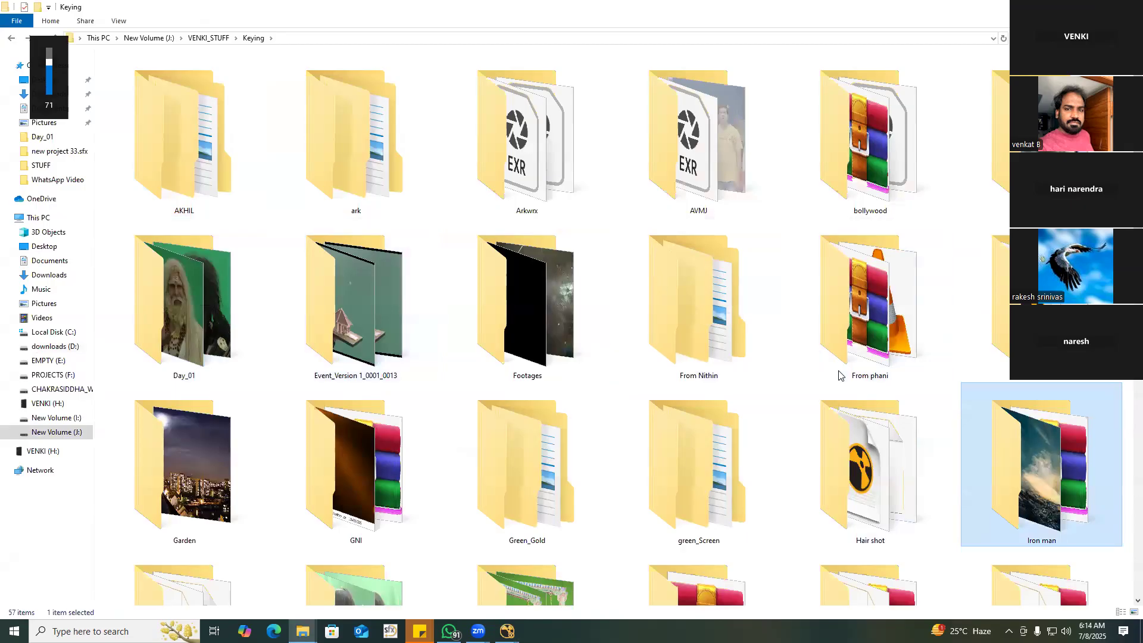
{"action": "key", "text": "Return"}
{"action": "left_click_drag", "start_coordinate": [140, 90], "coordinate": [326, 473]}
{"action": "key", "text": "alt+Tab"}
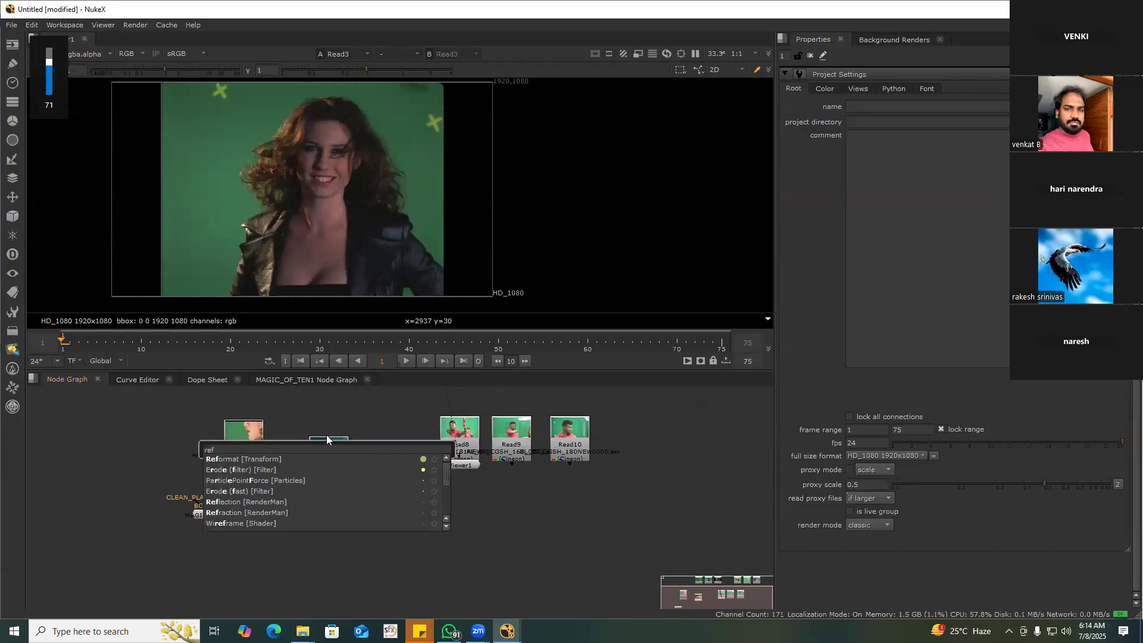
Add a Reformat and a Defocus node below the background image, setting defocus to 11 and scaling to 5
{"action": "key", "text": "ctrl+r"}
{"action": "key", "text": "Tab"}
{"action": "type", "text": "def"}
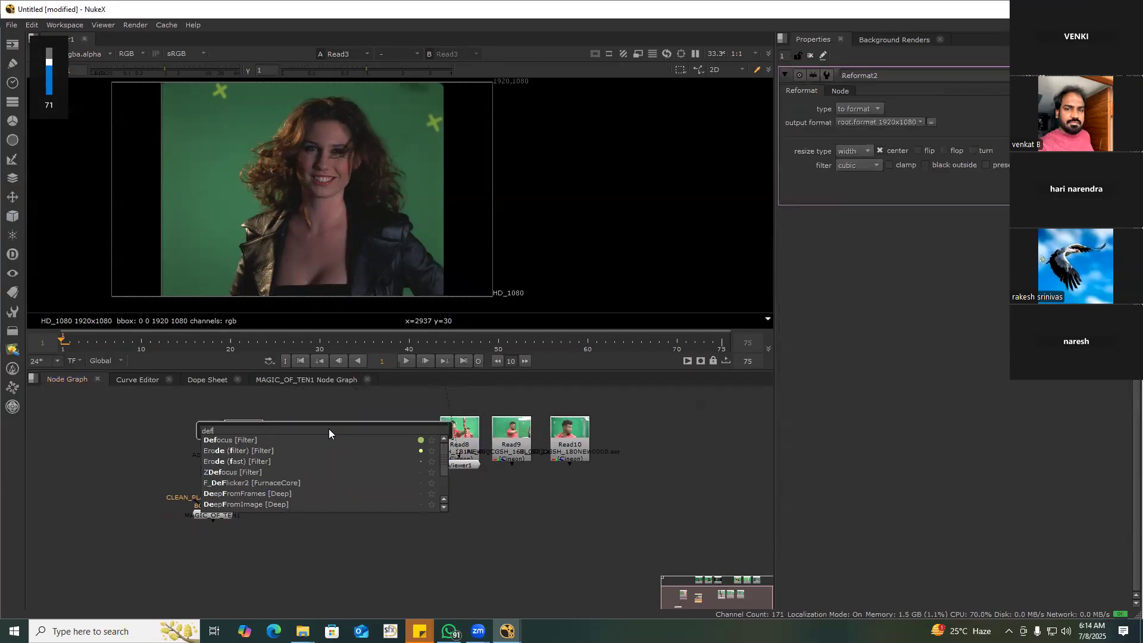
{"action": "key", "text": "Return"}
{"action": "left_click", "coordinate": [864, 121]}
{"action": "type", "text": "1"}
{"action": "left_click", "coordinate": [848, 147]}
{"action": "type", "text": "5"}
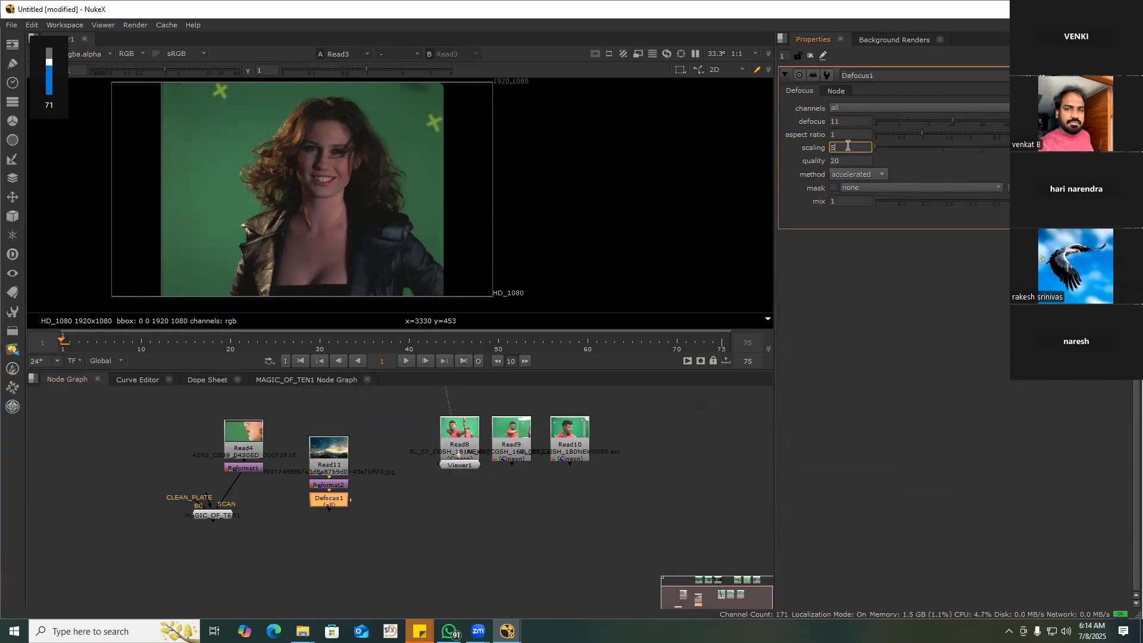
Arrange the MAGIC_OF_TEN node near the two branches and connect its BG input to Defocus1
{"action": "middle_click_drag", "start_coordinate": [300, 473], "coordinate": [494, 435]}
{"action": "key", "text": "1"}
{"action": "scroll", "coordinate": [370, 463], "scroll_direction": "up", "scroll_amount": 2}
{"action": "left_click_drag", "start_coordinate": [391, 464], "coordinate": [374, 506]}
{"action": "middle_click_drag", "start_coordinate": [406, 451], "coordinate": [409, 424]}
{"action": "scroll", "coordinate": [384, 473], "scroll_direction": "up", "scroll_amount": 2}
{"action": "left_click_drag", "start_coordinate": [371, 492], "coordinate": [392, 459]}
{"action": "middle_click_drag", "start_coordinate": [377, 485], "coordinate": [355, 496]}
{"action": "scroll", "coordinate": [355, 495], "scroll_direction": "down", "scroll_amount": 1}
{"action": "left_click_drag", "start_coordinate": [353, 483], "coordinate": [398, 396]}
{"action": "left_click", "coordinate": [402, 496]}
{"action": "left_click_drag", "start_coordinate": [312, 487], "coordinate": [554, 448]}
{"action": "middle_click_drag", "start_coordinate": [462, 472], "coordinate": [456, 509]}
View Reformat1, turn off Magic on the MAGIC_OF_TEN node and sample its color from a rectangle of the green screen
{"action": "left_click", "coordinate": [418, 418]}
{"action": "key", "text": "1"}
{"action": "middle_click_drag", "start_coordinate": [387, 455], "coordinate": [405, 388]}
{"action": "left_click_drag", "start_coordinate": [356, 481], "coordinate": [448, 440]}
{"action": "double_click", "coordinate": [448, 441]}
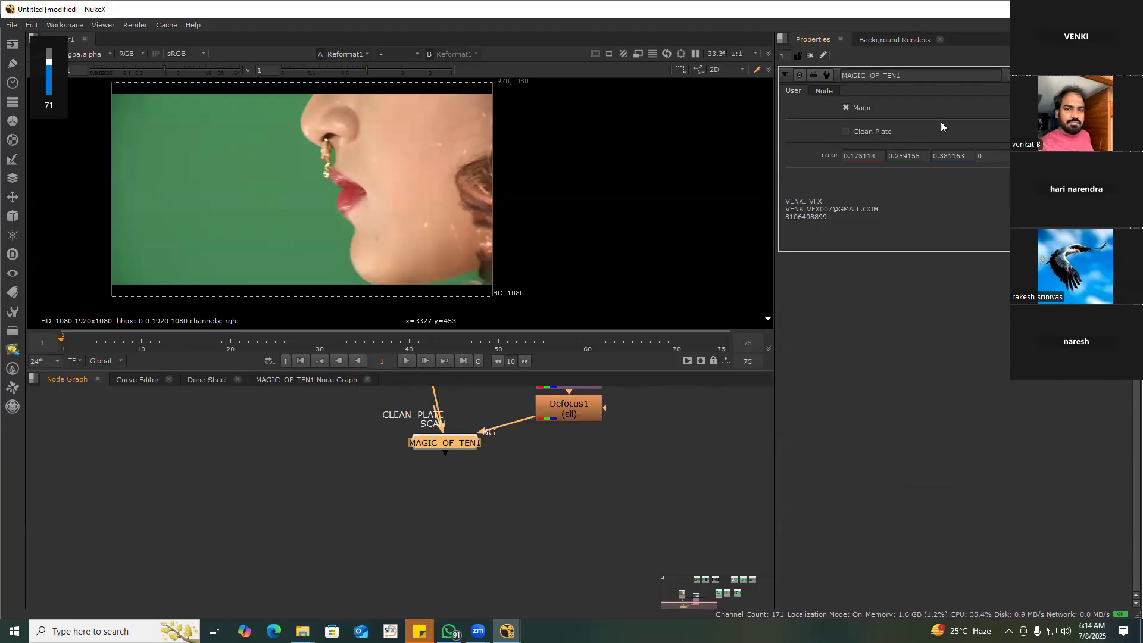
{"action": "left_click", "coordinate": [846, 107]}
{"action": "left_click_drag", "start_coordinate": [186, 161], "coordinate": [290, 235], "text": "ctrl+shift"}
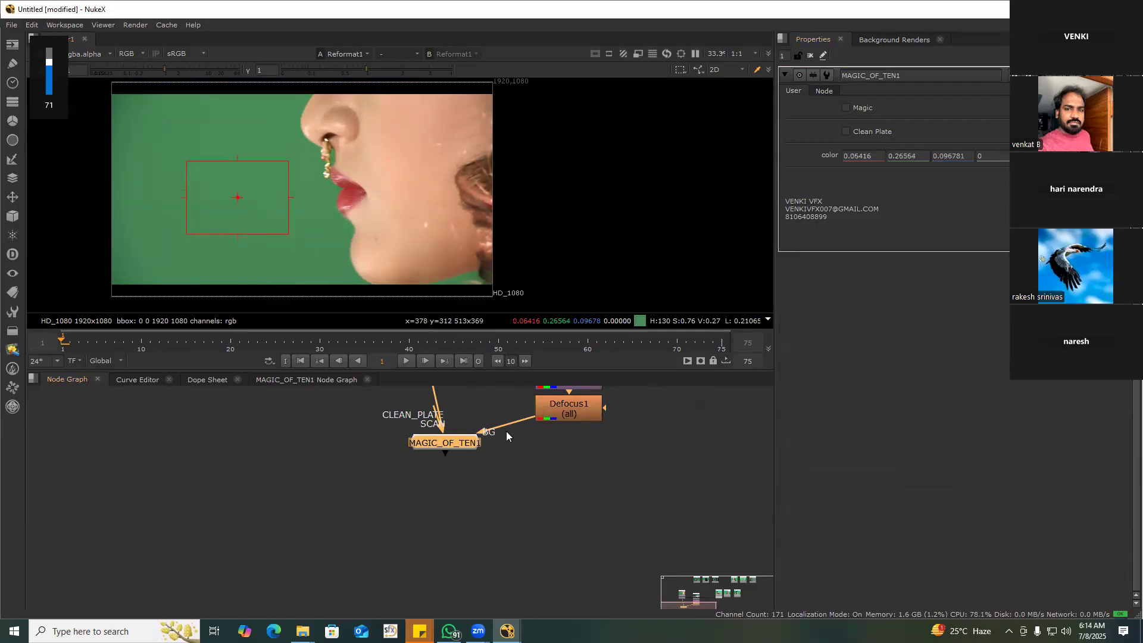
Display the MAGIC_OF_TEN output in the viewer and examine the keyed edge around the nose
{"action": "left_click", "coordinate": [445, 444]}
{"action": "key", "text": "1"}
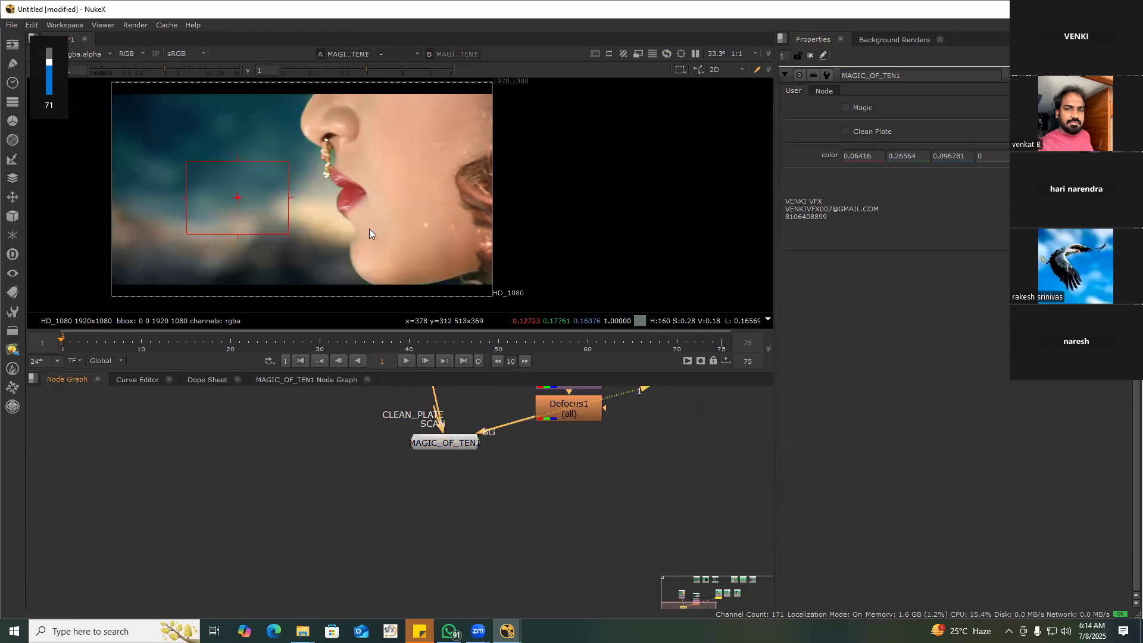
{"action": "middle_click_drag", "start_coordinate": [287, 86], "coordinate": [300, 159]}
{"action": "middle_click_drag", "start_coordinate": [342, 203], "coordinate": [385, 192], "text": "alt"}
{"action": "scroll", "coordinate": [384, 192], "scroll_direction": "up", "scroll_amount": 4}
{"action": "middle_click_drag", "start_coordinate": [435, 494], "coordinate": [334, 557]}
{"action": "scroll", "coordinate": [387, 443], "scroll_direction": "down", "scroll_amount": 2}
{"action": "scroll", "coordinate": [352, 428], "scroll_direction": "up", "scroll_amount": 2}
Assign Reformat1 to viewer input 2 and MAGIC_OF_TEN to viewer input 1 for comparison
{"action": "left_click", "coordinate": [362, 441]}
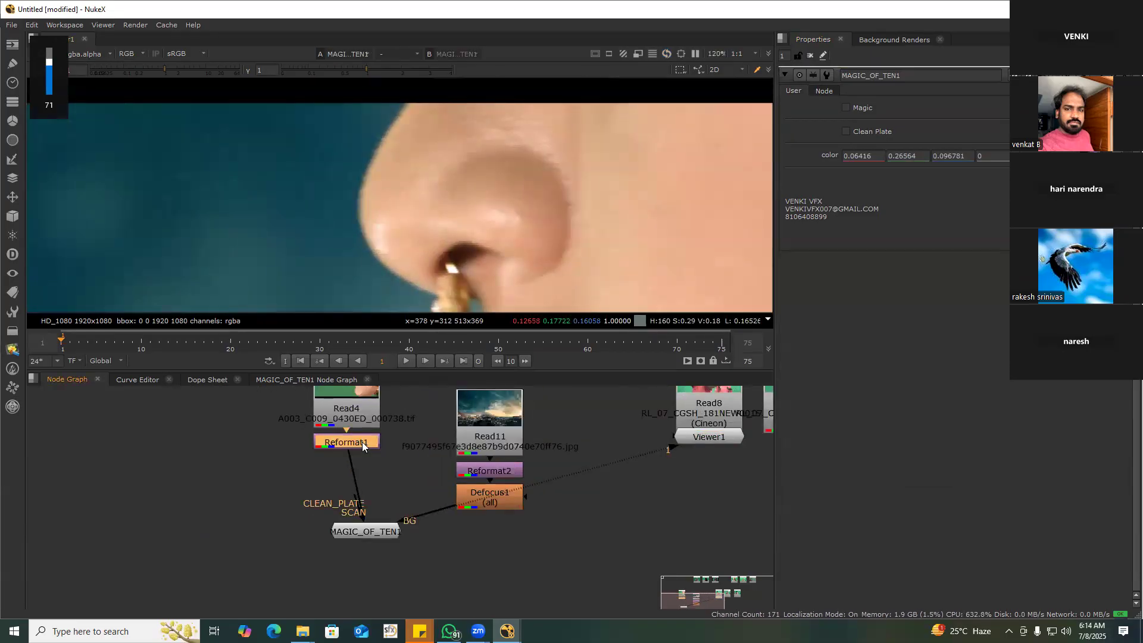
{"action": "key", "text": "2"}
{"action": "middle_click_drag", "start_coordinate": [401, 466], "coordinate": [393, 375]}
{"action": "scroll", "coordinate": [348, 445], "scroll_direction": "up", "scroll_amount": 2}
{"action": "left_click", "coordinate": [350, 434]}
{"action": "key", "text": "1"}
Compare the keyed composite with the original plate around the nose ring and lips
{"action": "scroll", "coordinate": [450, 266], "scroll_direction": "up", "scroll_amount": 1}
{"action": "middle_click_drag", "start_coordinate": [450, 268], "coordinate": [361, 106]}
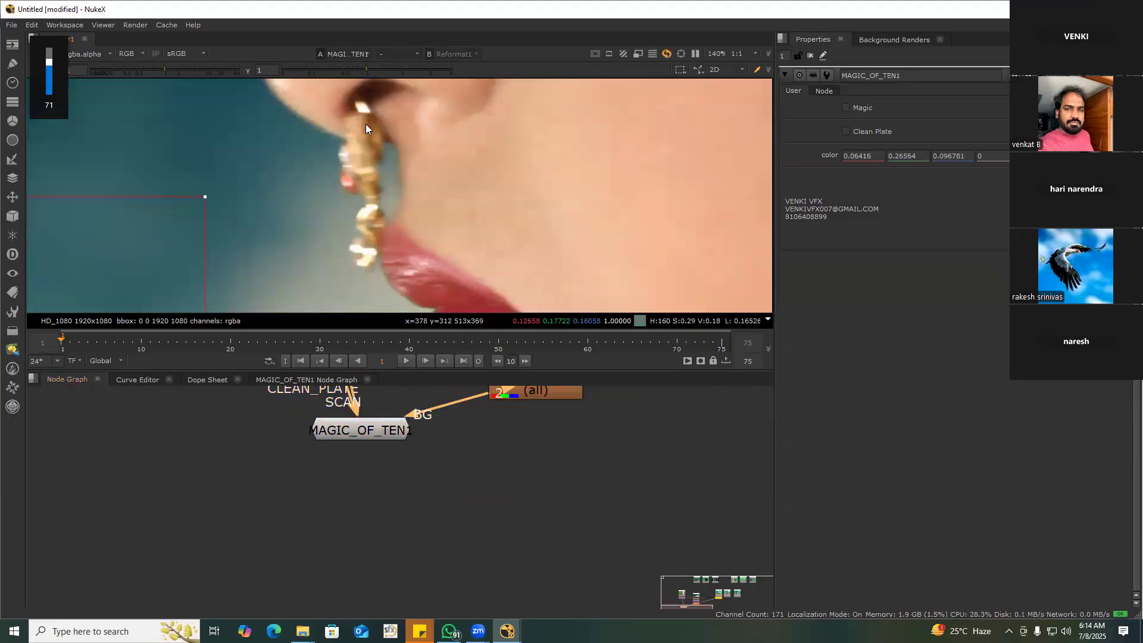
{"action": "scroll", "coordinate": [376, 254], "scroll_direction": "up", "scroll_amount": 3}
{"action": "key", "text": "2"}
{"action": "key", "text": "1"}
{"action": "key", "text": "2"}
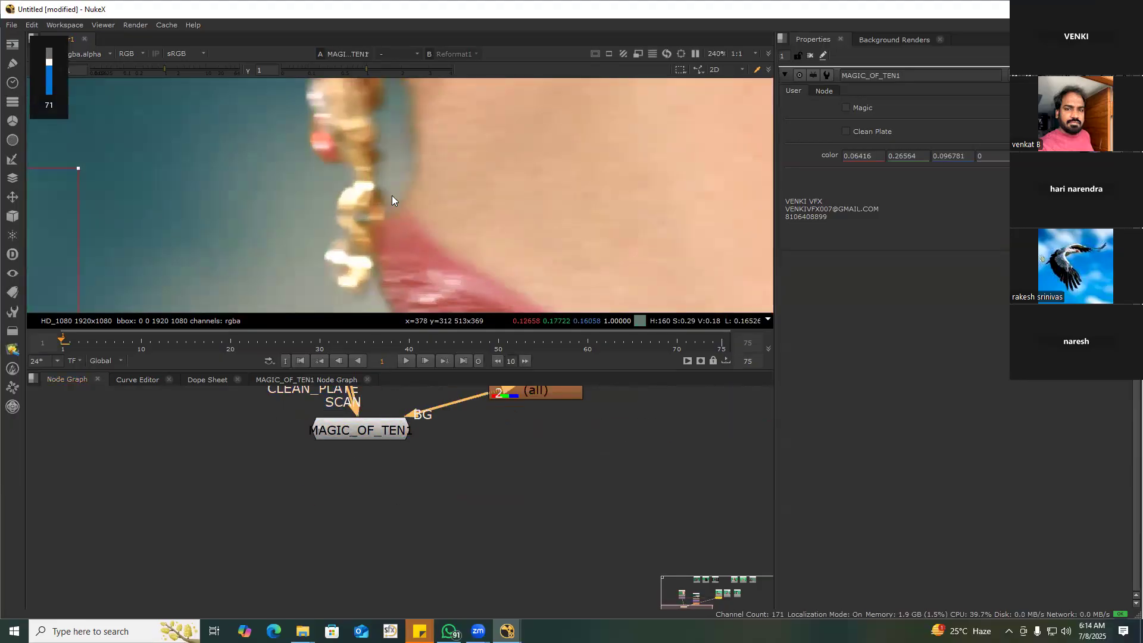
Examine the edge of the MAGIC_OF_TEN1 composite along the lips and chin
{"action": "key", "text": "1"}
{"action": "scroll", "coordinate": [401, 255], "scroll_direction": "down", "scroll_amount": 4}
{"action": "middle_click_drag", "start_coordinate": [401, 255], "coordinate": [349, 116]}
{"action": "scroll", "coordinate": [407, 253], "scroll_direction": "up", "scroll_amount": 3}
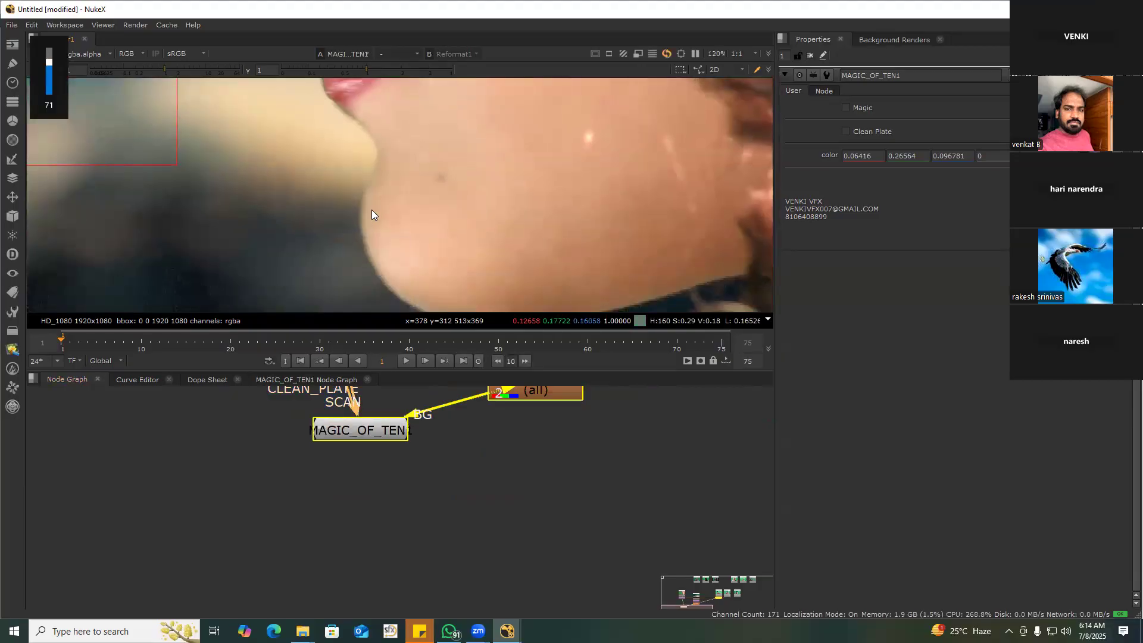
{"action": "middle_click_drag", "start_coordinate": [315, 221], "coordinate": [374, 219]}
{"action": "scroll", "coordinate": [370, 445], "scroll_direction": "down", "scroll_amount": 3}
{"action": "scroll", "coordinate": [371, 445], "scroll_direction": "up", "scroll_amount": 2}
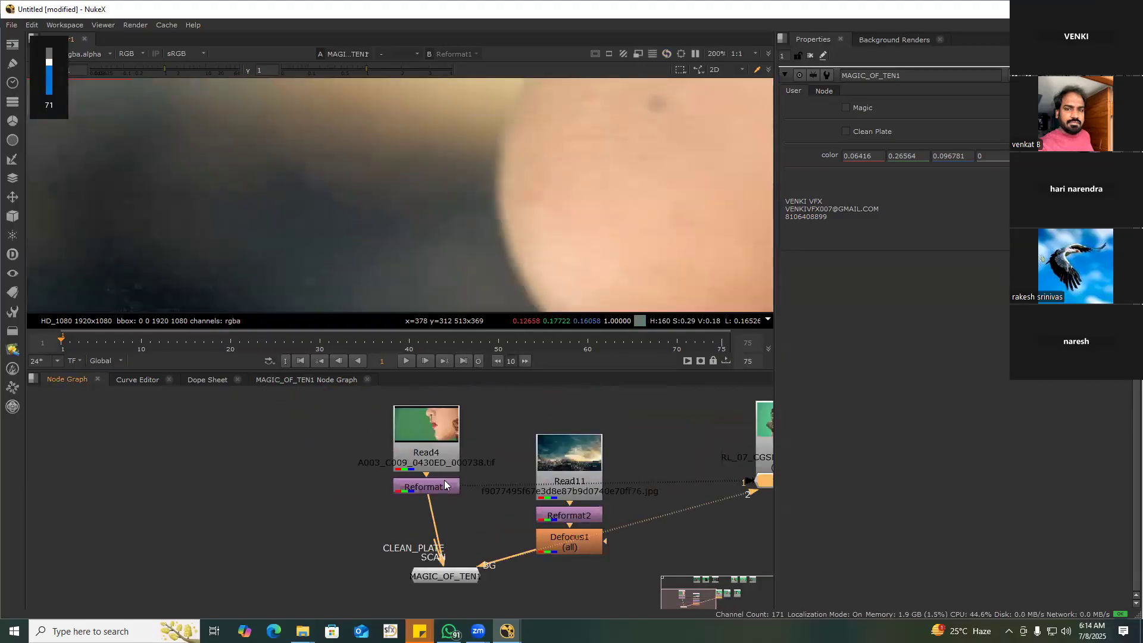
Move Reformat1 up and insert a Reduce Noise v4 node between it and MAGIC_OF_TEN1
{"action": "left_click_drag", "start_coordinate": [444, 480], "coordinate": [424, 427]}
{"action": "key", "text": "Tab"}
{"action": "type", "text": "redu"}
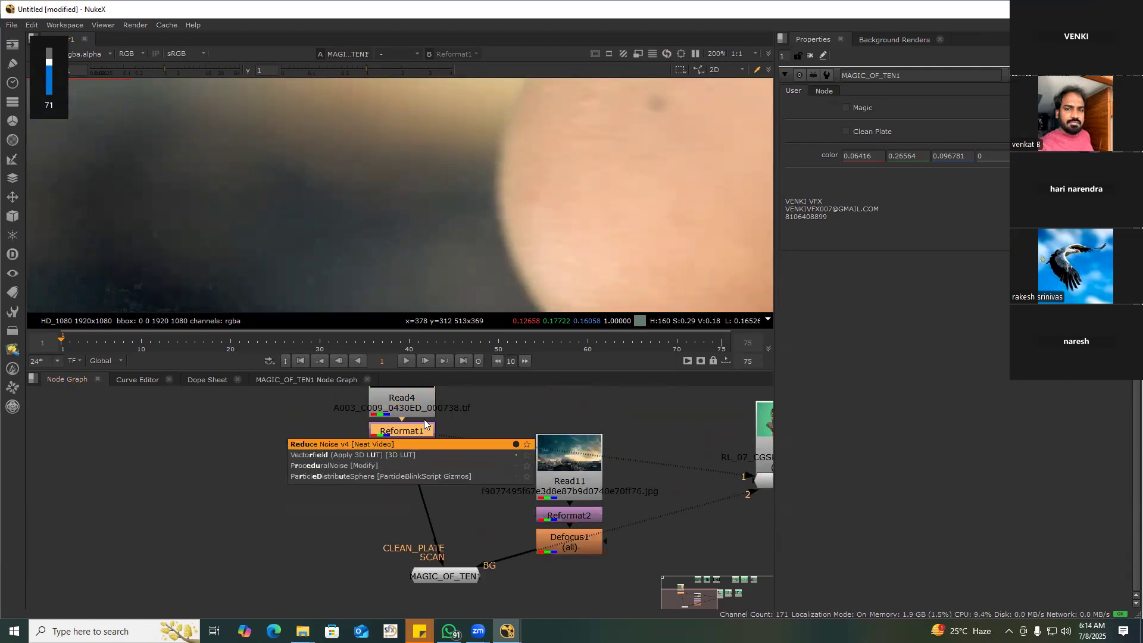
{"action": "key", "text": "Return"}
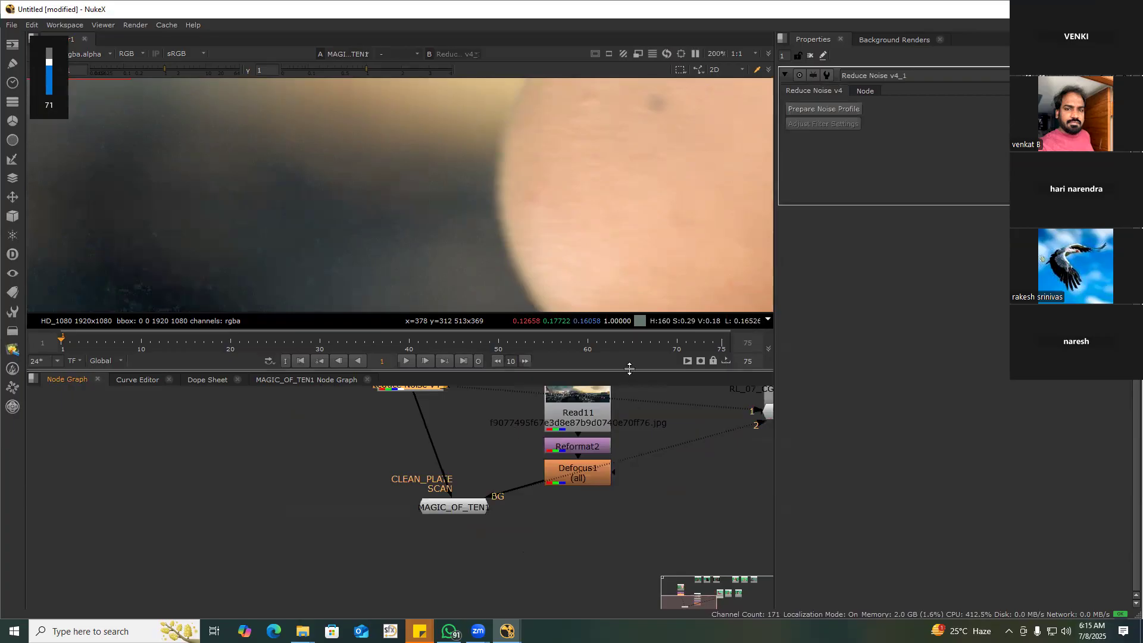
Prepare a noise profile for the close-up plate with Auto Profile and apply it
{"action": "left_click", "coordinate": [811, 109]}
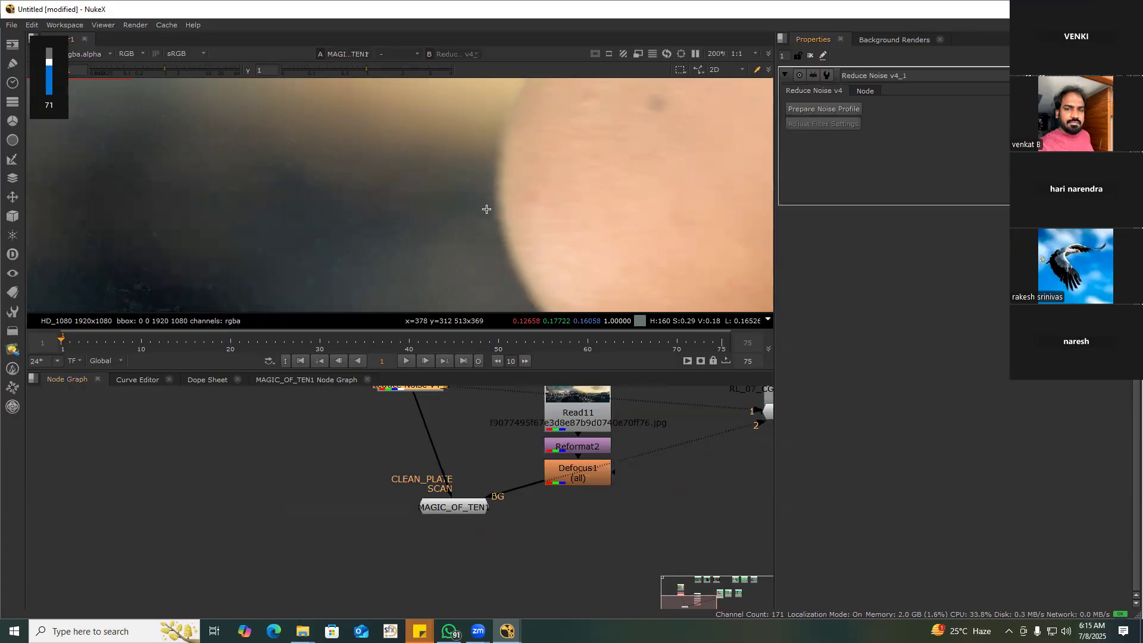
{"action": "left_click", "coordinate": [594, 357]}
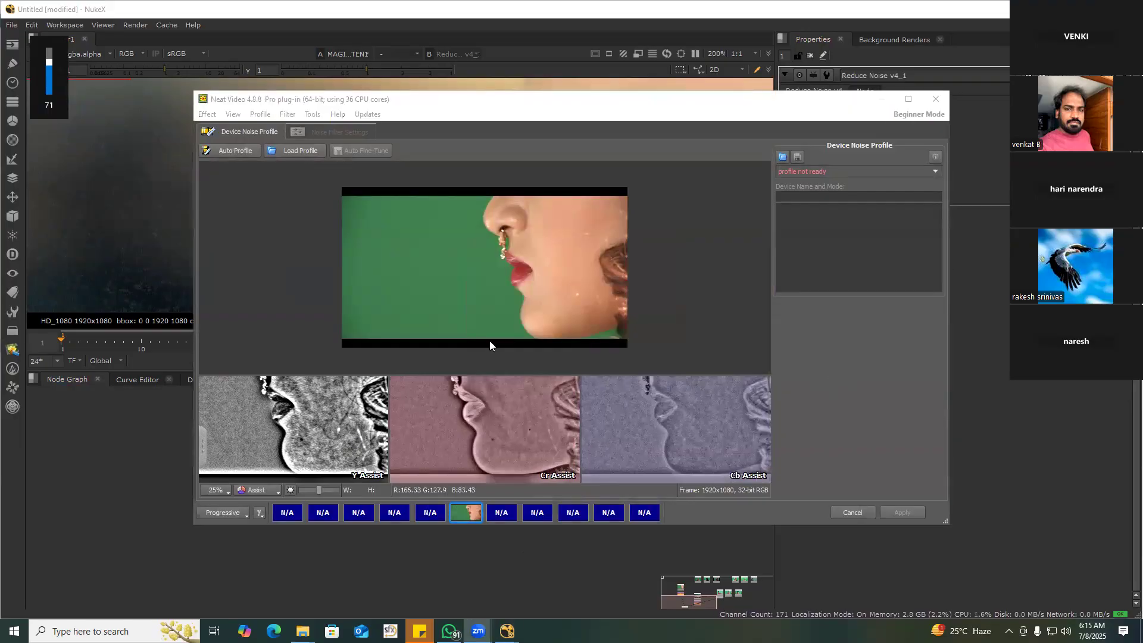
{"action": "left_click", "coordinate": [234, 151]}
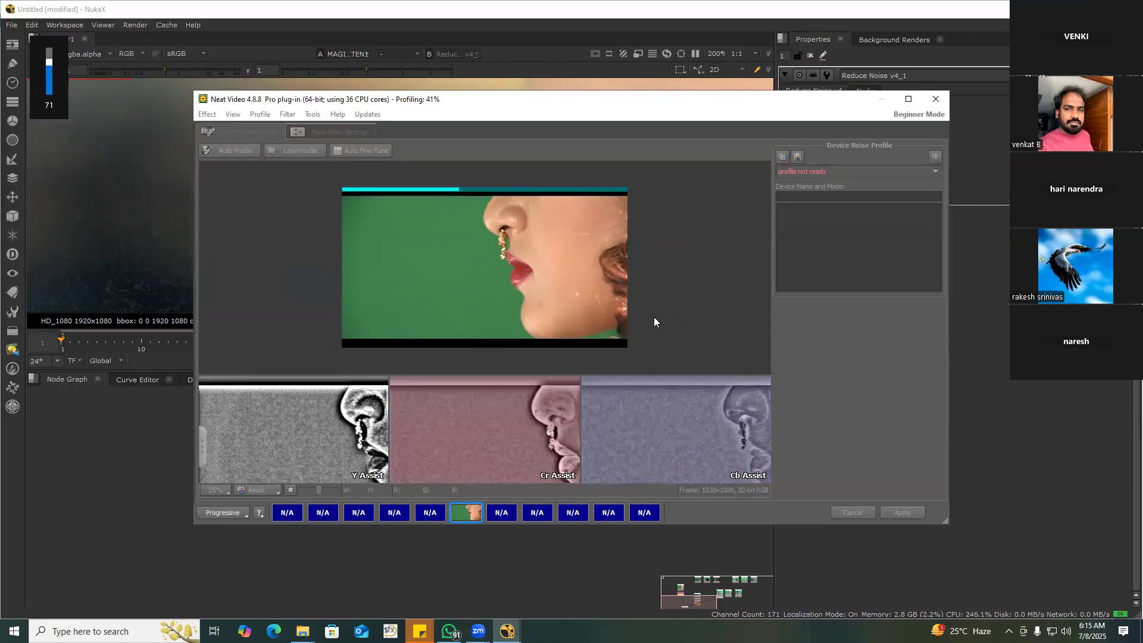
{"action": "left_click", "coordinate": [909, 511]}
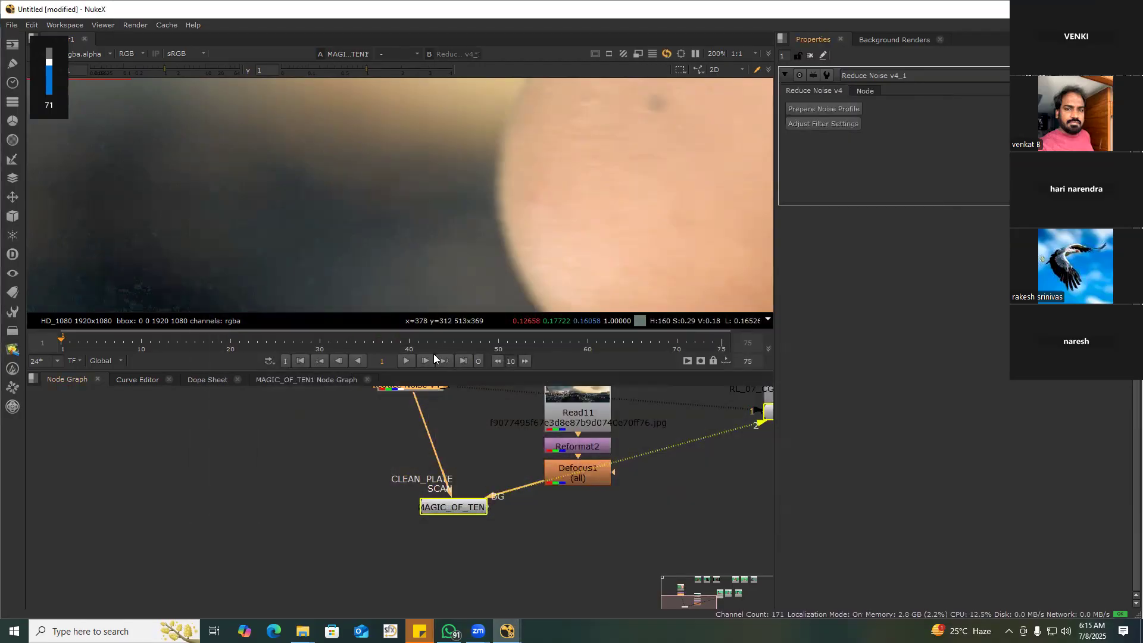
Assign the Reduce Noise output to viewer input 1 and compare it with the keyed composite along the chin
{"action": "middle_click_drag", "start_coordinate": [457, 513], "coordinate": [473, 545]}
{"action": "left_click", "coordinate": [425, 415]}
{"action": "key", "text": "1"}
{"action": "middle_click_drag", "start_coordinate": [439, 460], "coordinate": [510, 521]}
{"action": "middle_click_drag", "start_coordinate": [470, 265], "coordinate": [417, 258]}
{"action": "key", "text": "2"}
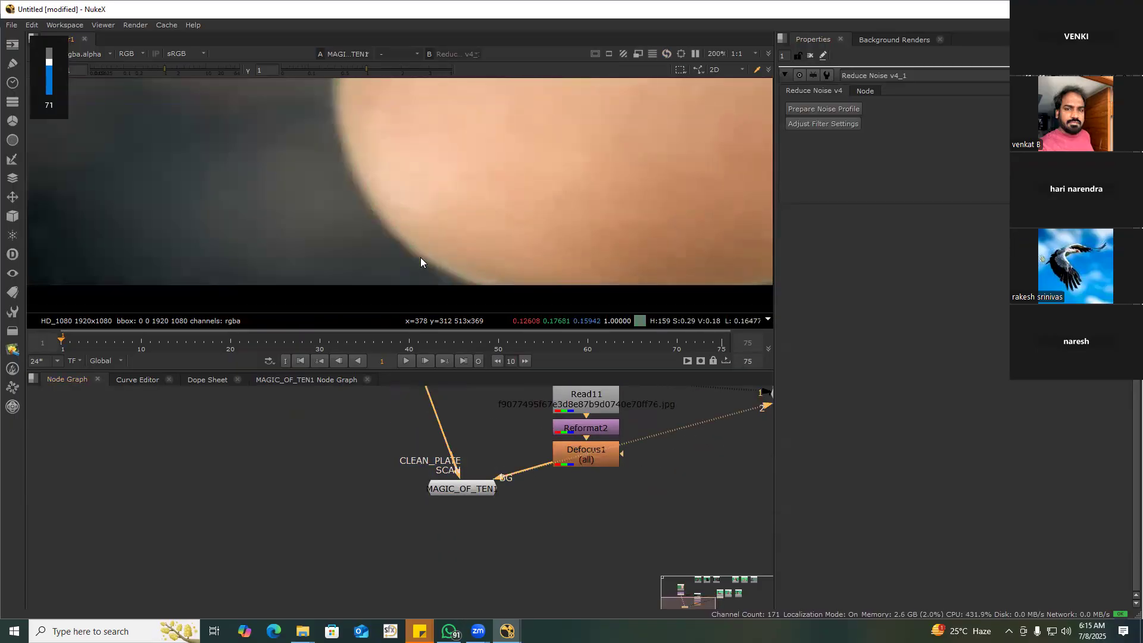
Reconnect the Reduce Noise source input from Reformat1 to the Read5 plate
{"action": "scroll", "coordinate": [539, 489], "scroll_direction": "down", "scroll_amount": 6}
{"action": "middle_click_drag", "start_coordinate": [572, 468], "coordinate": [411, 425]}
{"action": "scroll", "coordinate": [457, 480], "scroll_direction": "up", "scroll_amount": 2}
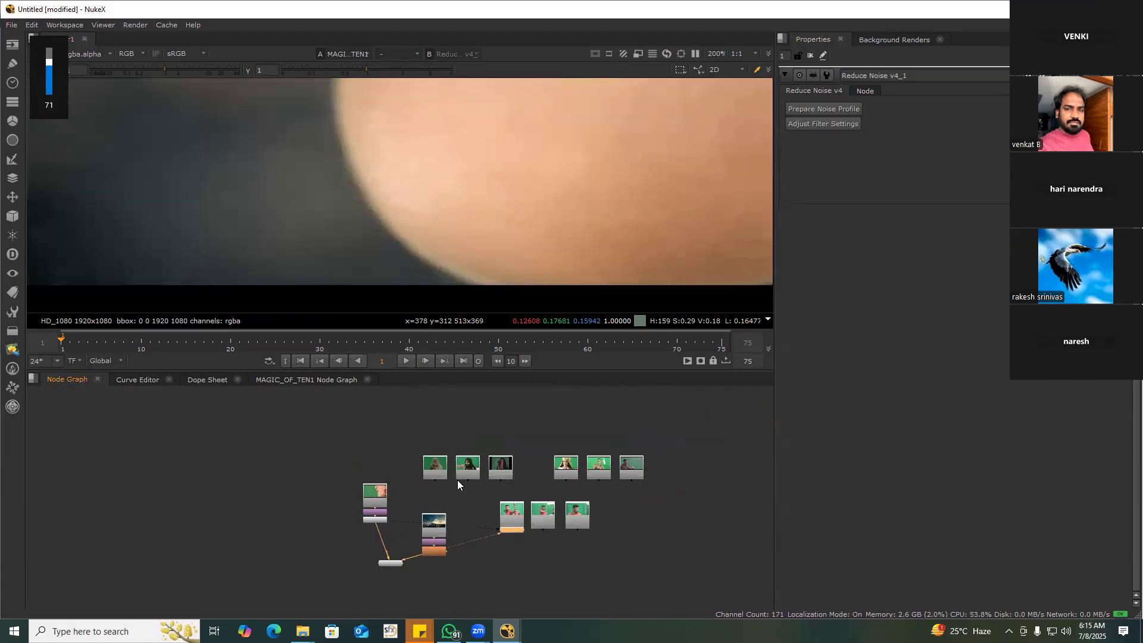
{"action": "middle_click_drag", "start_coordinate": [457, 479], "coordinate": [491, 457]}
{"action": "middle_click_drag", "start_coordinate": [389, 488], "coordinate": [497, 455]}
{"action": "scroll", "coordinate": [529, 456], "scroll_direction": "up", "scroll_amount": 3}
{"action": "left_click", "coordinate": [515, 473]}
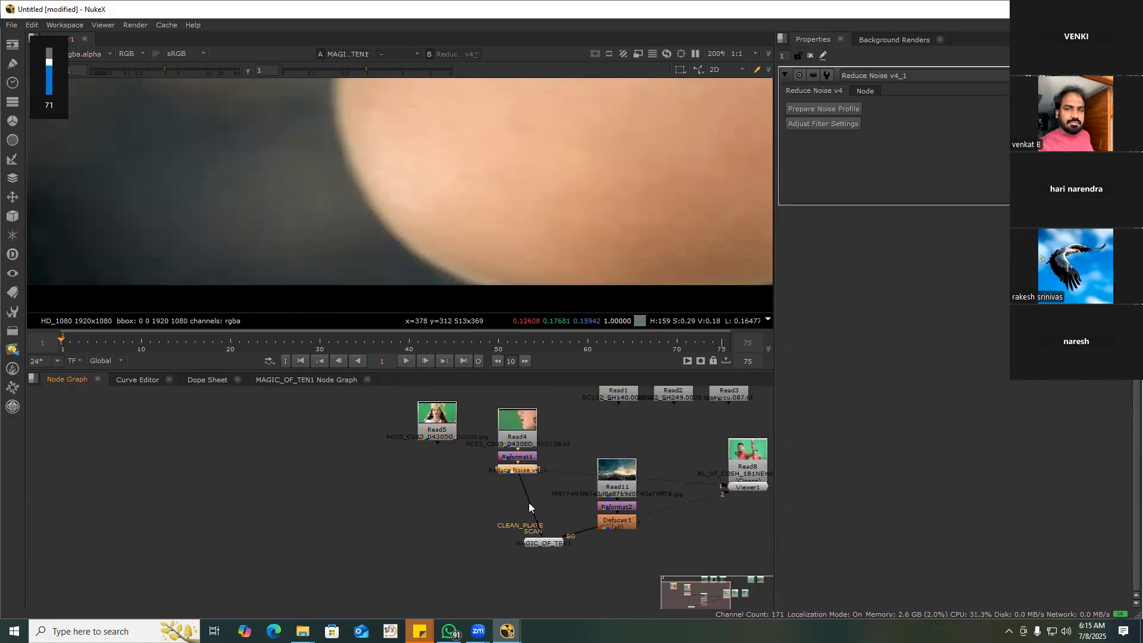
{"action": "middle_click_drag", "start_coordinate": [521, 491], "coordinate": [537, 472]}
{"action": "left_click_drag", "start_coordinate": [544, 447], "coordinate": [487, 411]}
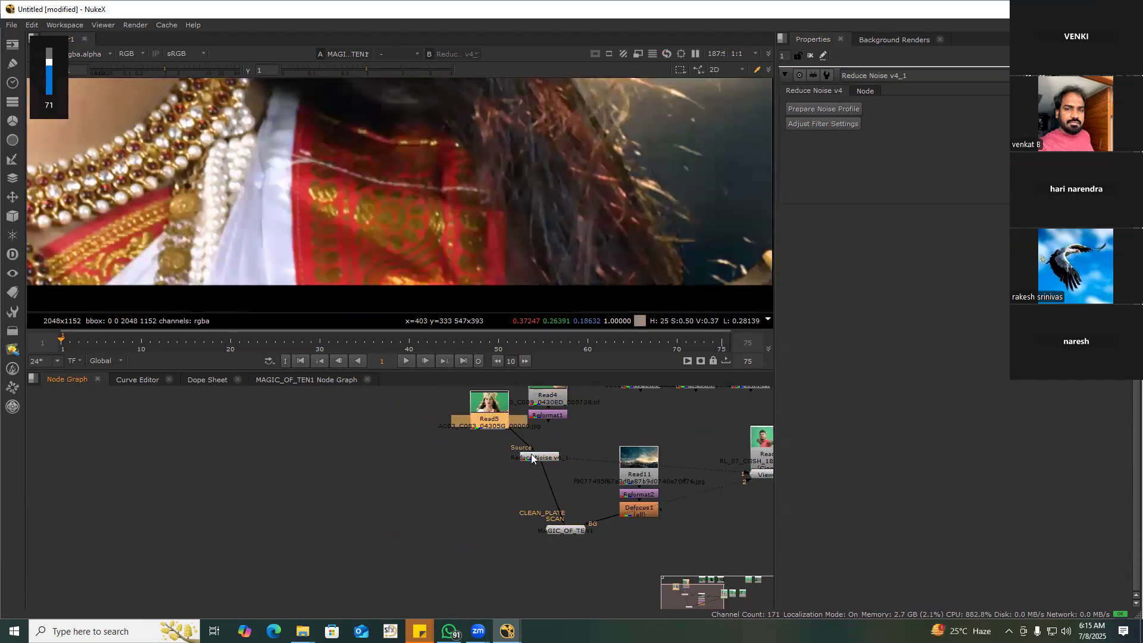
Display the denoised Read5 plate in the viewer and place the Reduce Noise node directly below Read5
{"action": "left_click", "coordinate": [531, 457]}
{"action": "key", "text": "1"}
{"action": "key", "text": "f"}
{"action": "middle_click_drag", "start_coordinate": [506, 162], "coordinate": [426, 177]}
{"action": "scroll", "coordinate": [425, 177], "scroll_direction": "up", "scroll_amount": 4}
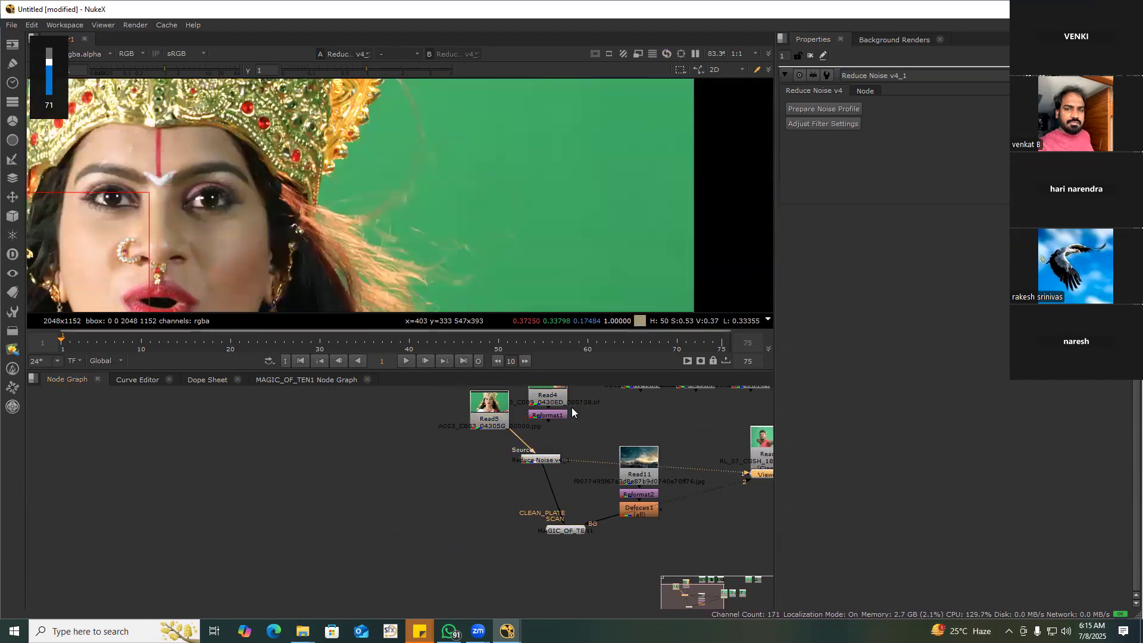
{"action": "middle_click_drag", "start_coordinate": [571, 408], "coordinate": [542, 379]}
{"action": "left_click_drag", "start_coordinate": [509, 433], "coordinate": [457, 422]}
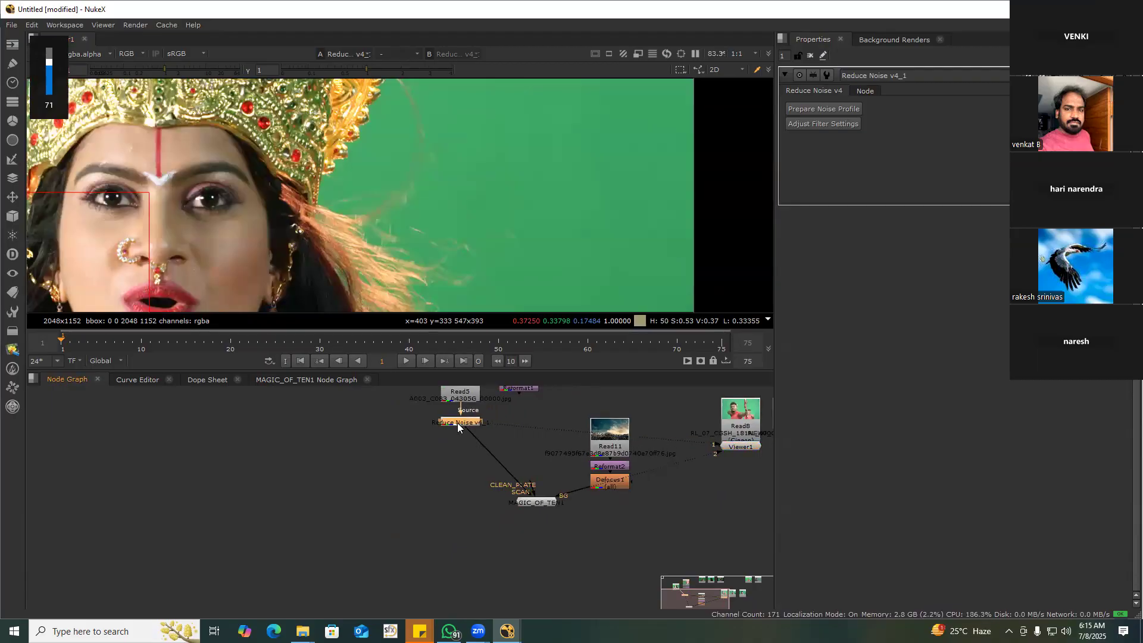
Sample the green screen beside the hair as the MAGIC_OF_TEN1 color and display the full keyed composite
{"action": "double_click", "coordinate": [531, 503]}
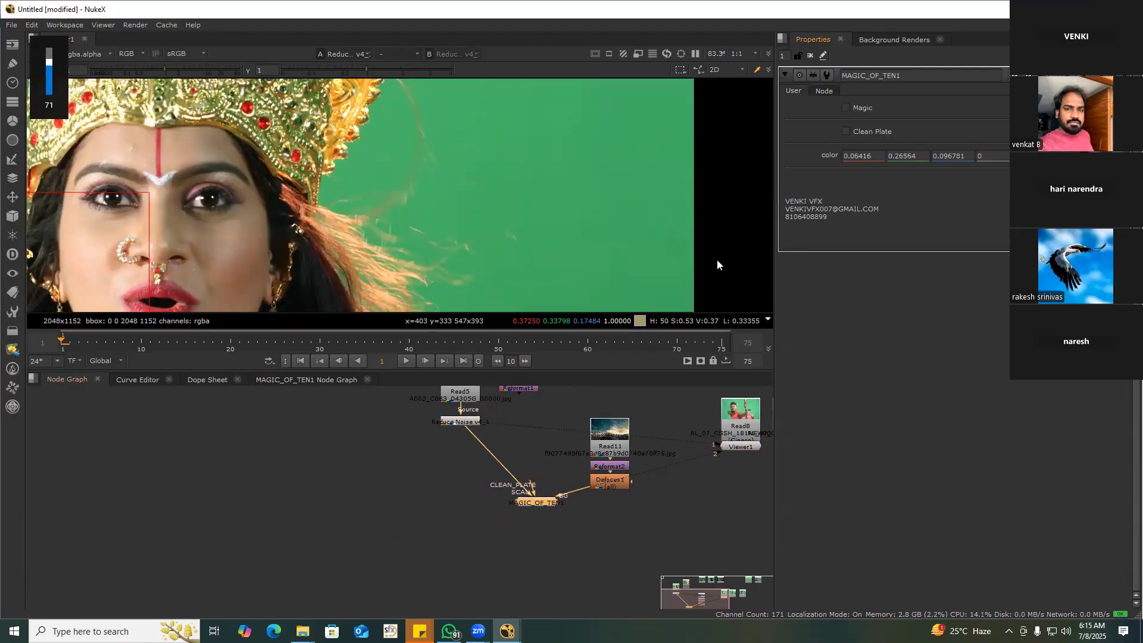
{"action": "left_click_drag", "start_coordinate": [480, 260], "coordinate": [505, 299], "text": "ctrl+shift"}
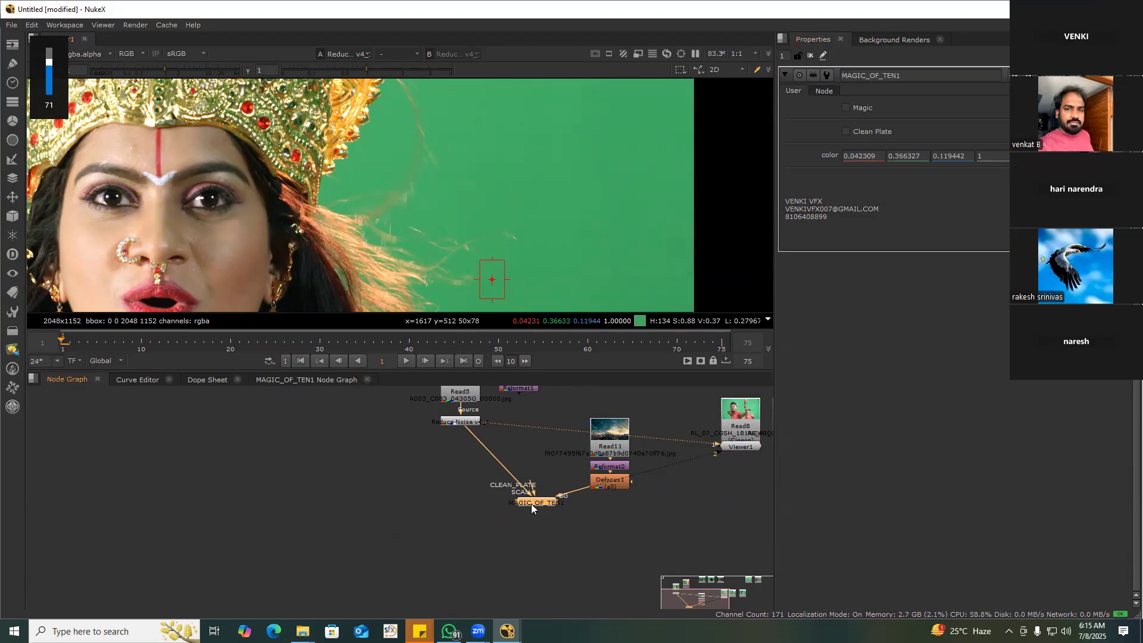
{"action": "key", "text": "1"}
{"action": "key", "text": "f"}
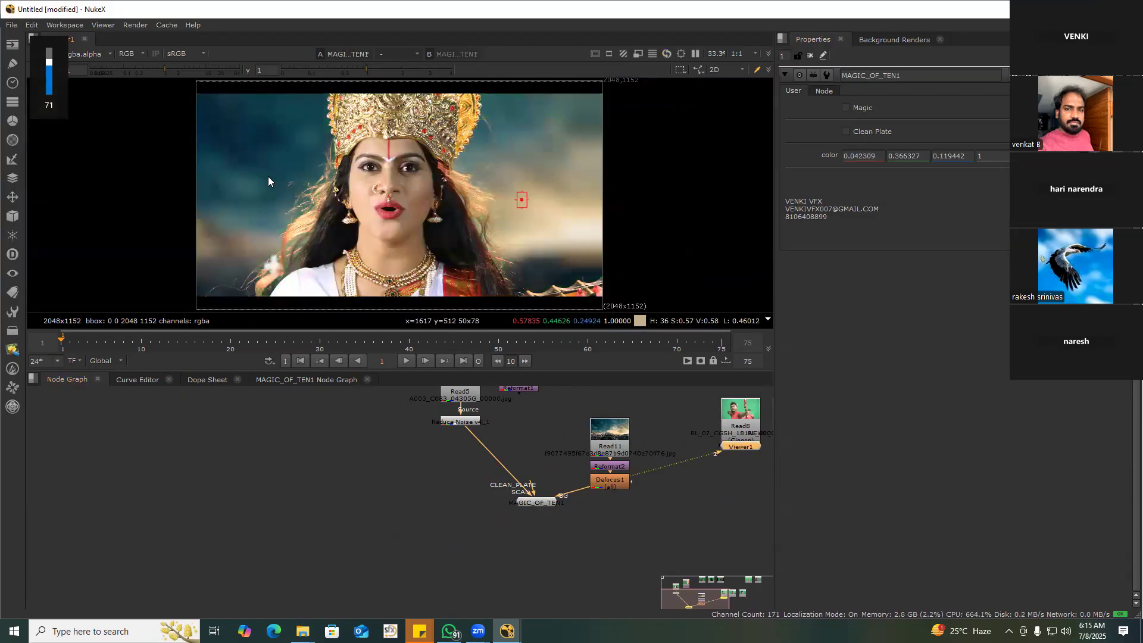
Compare the denoised plate with the keyed composite around the loose hair strands beside the earring
{"action": "scroll", "coordinate": [367, 165], "scroll_direction": "up", "scroll_amount": 5}
{"action": "middle_click_drag", "start_coordinate": [473, 443], "coordinate": [418, 466]}
{"action": "left_click", "coordinate": [418, 445]}
{"action": "key", "text": "1"}
{"action": "scroll", "coordinate": [498, 266], "scroll_direction": "up", "scroll_amount": 5}
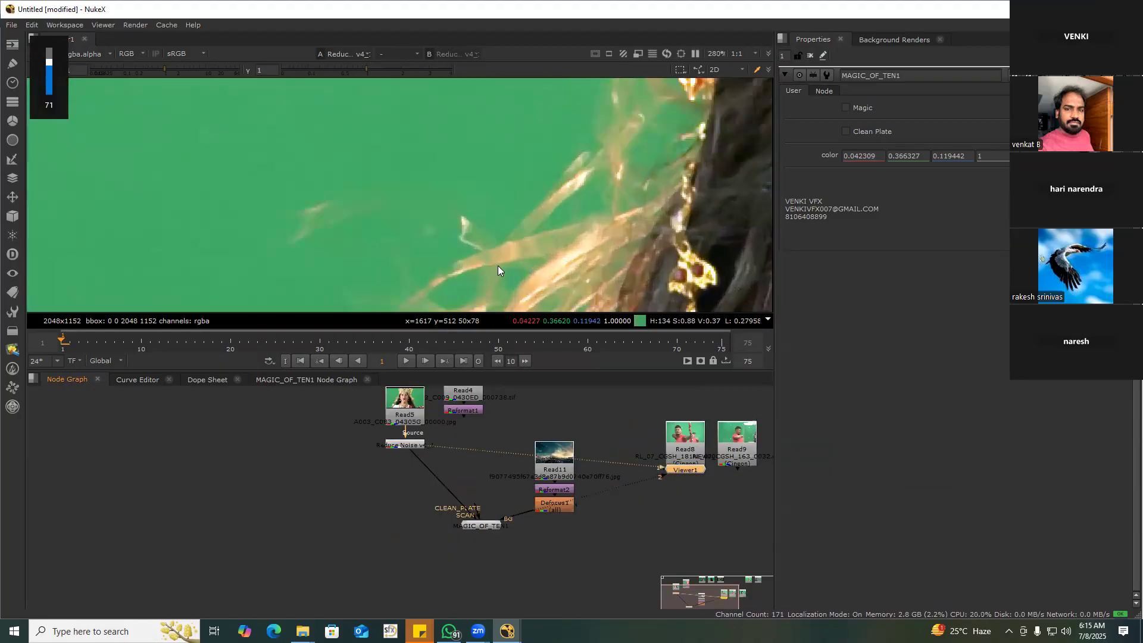
{"action": "scroll", "coordinate": [464, 438], "scroll_direction": "down", "scroll_amount": 3}
{"action": "left_click_drag", "start_coordinate": [418, 444], "coordinate": [513, 497]}
{"action": "key", "text": "1"}
{"action": "key", "text": "1"}
{"action": "key", "text": "2"}
{"action": "key", "text": "1"}
{"action": "key", "text": "2"}
{"action": "middle_click_drag", "start_coordinate": [394, 443], "coordinate": [426, 498]}
Rebuild the Reduce Noise profile for the Read5 plate with Auto Profile and apply it
{"action": "left_click", "coordinate": [427, 442]}
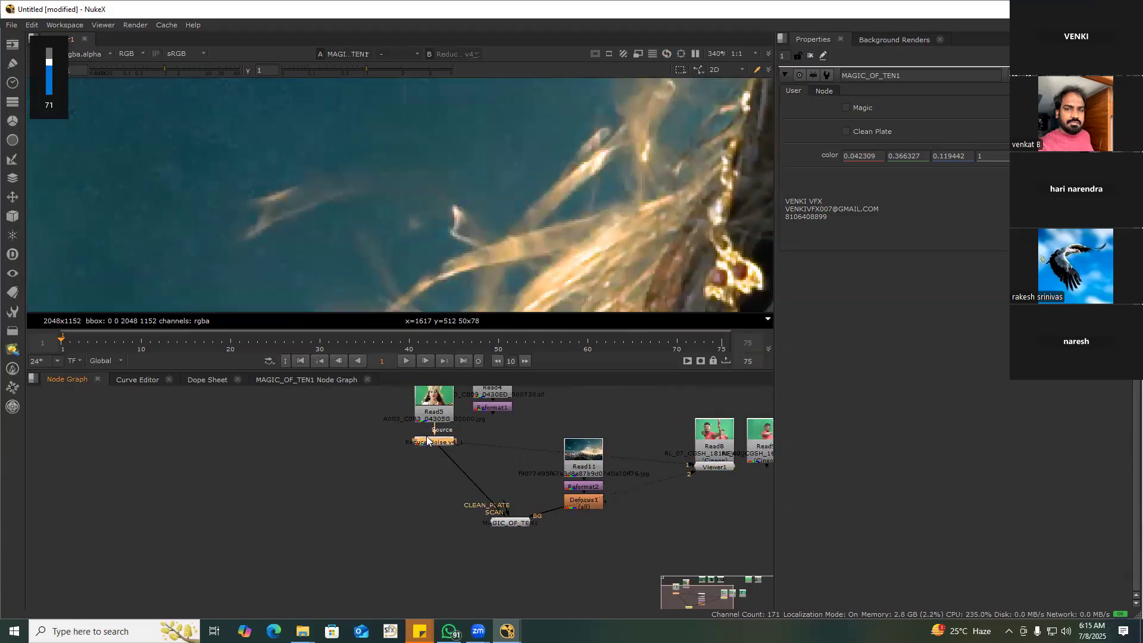
{"action": "double_click", "coordinate": [426, 440]}
{"action": "key", "text": "1"}
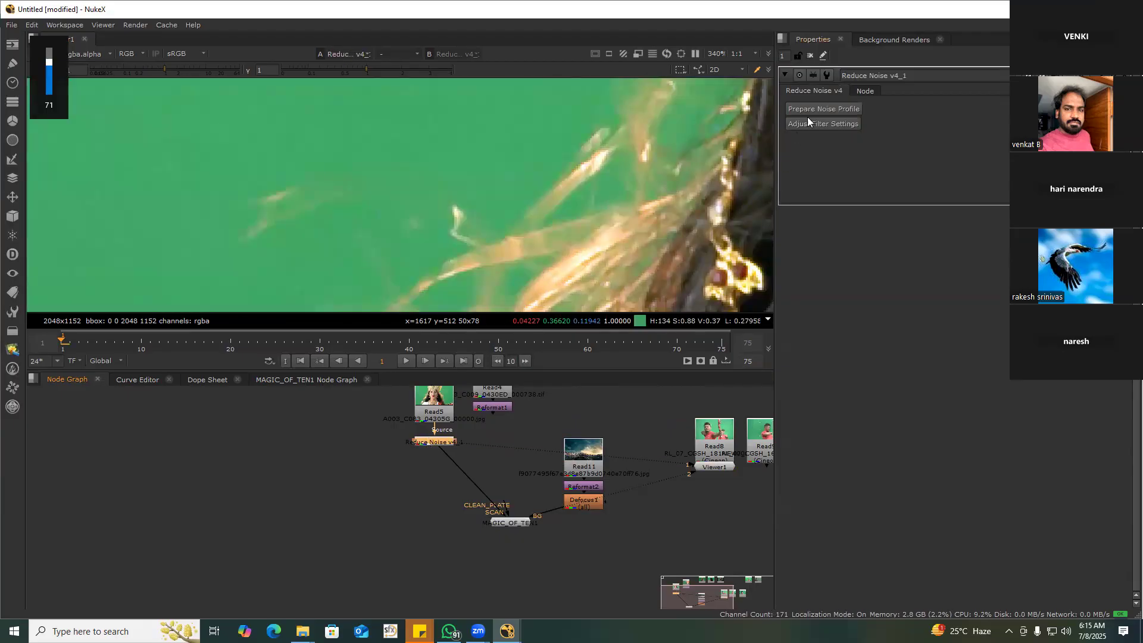
{"action": "left_click", "coordinate": [813, 108]}
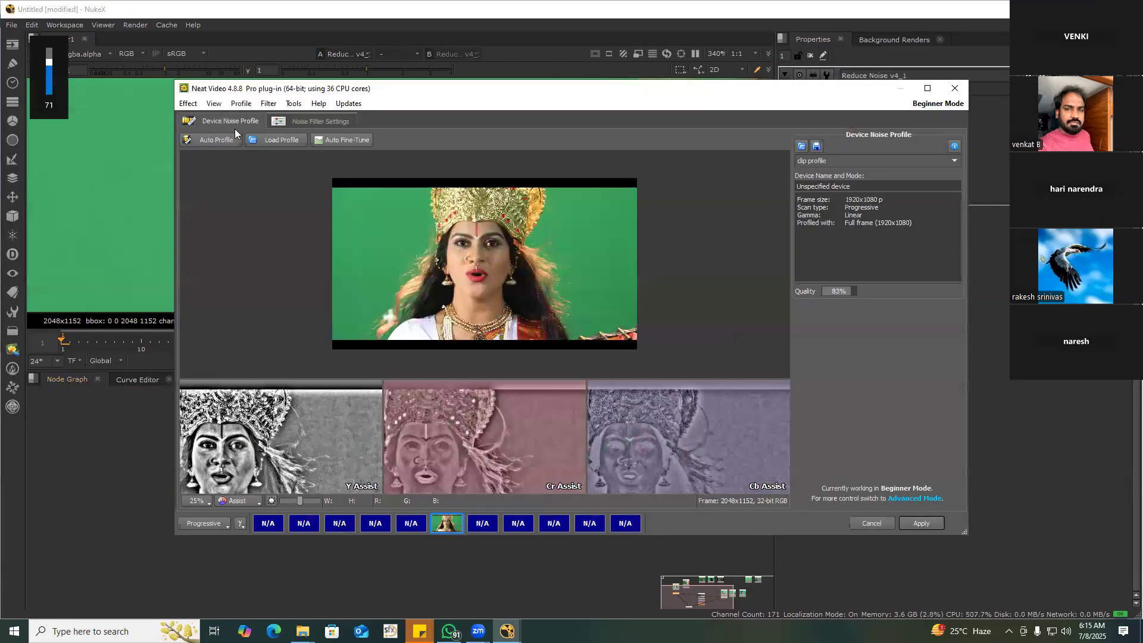
{"action": "left_click", "coordinate": [237, 139]}
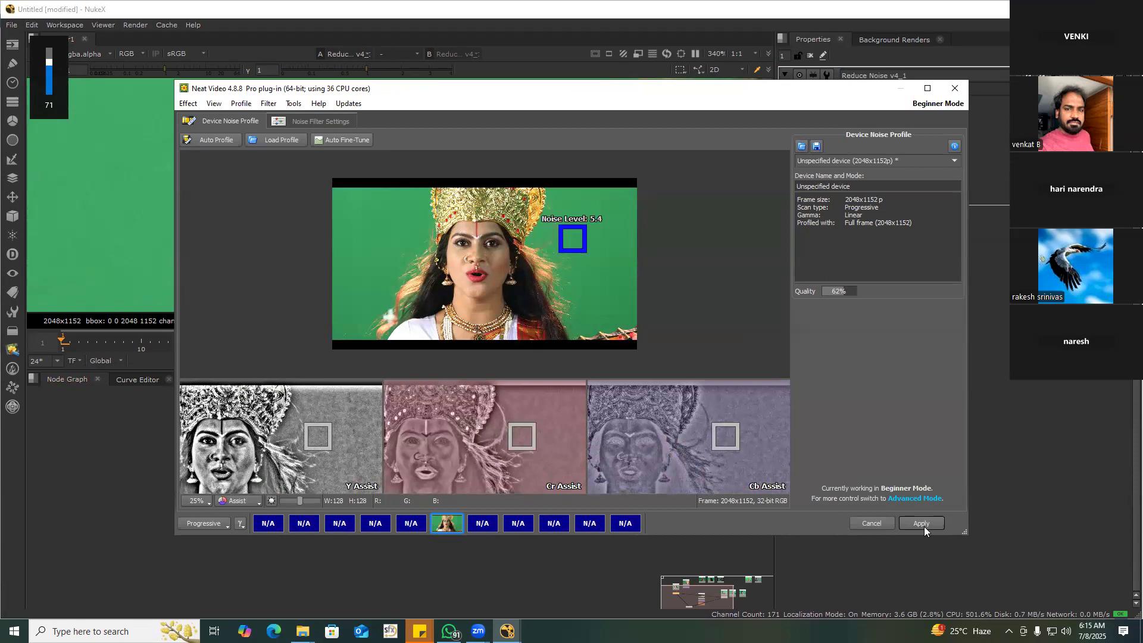
{"action": "left_click", "coordinate": [921, 523]}
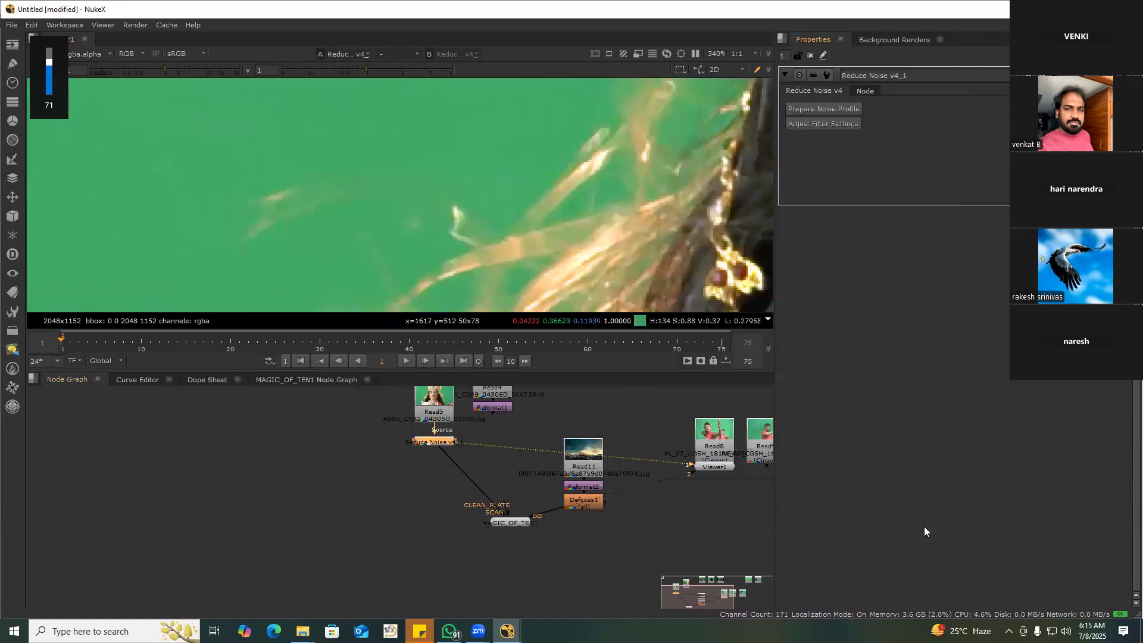
Display MAGIC_OF_TEN1 and compare the keyed result with the newly denoised plate in full frame
{"action": "left_click", "coordinate": [509, 523]}
{"action": "key", "text": "1"}
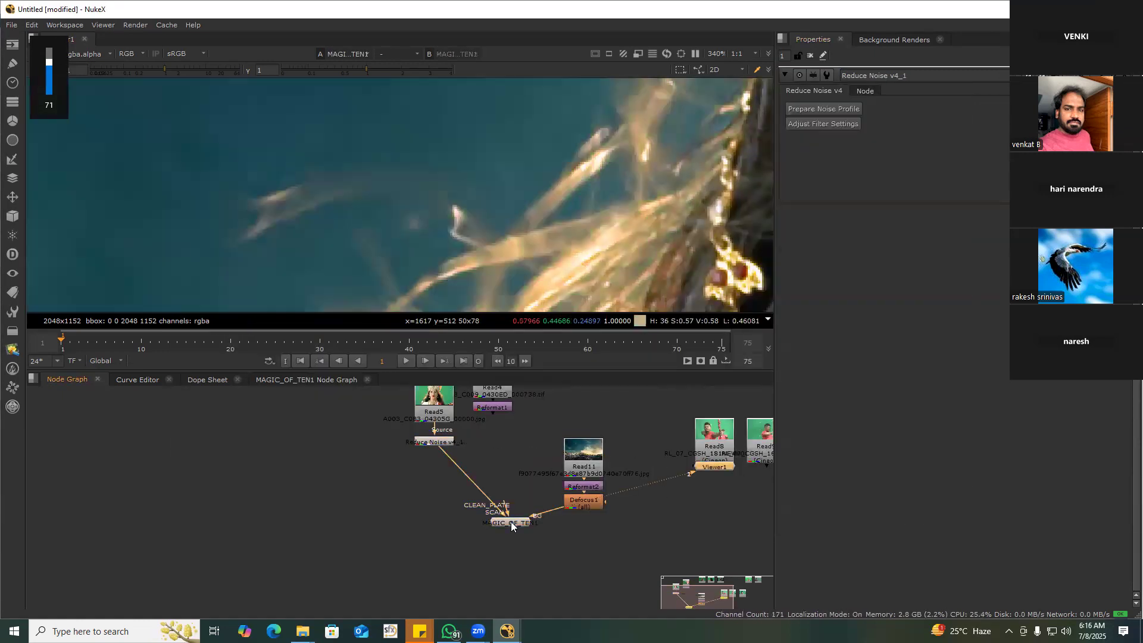
{"action": "key", "text": "1"}
{"action": "left_click_drag", "start_coordinate": [394, 419], "coordinate": [553, 552]}
{"action": "key", "text": "2"}
{"action": "key", "text": "1"}
{"action": "key", "text": "f"}
{"action": "key", "text": "2"}
{"action": "key", "text": "1"}
{"action": "key", "text": "2"}
Compare the keyed composite with the denoised plate around the fine hair strands beside the white-clad shoulder
{"action": "scroll", "coordinate": [226, 294], "scroll_direction": "up", "scroll_amount": 5}
{"action": "key", "text": "1"}
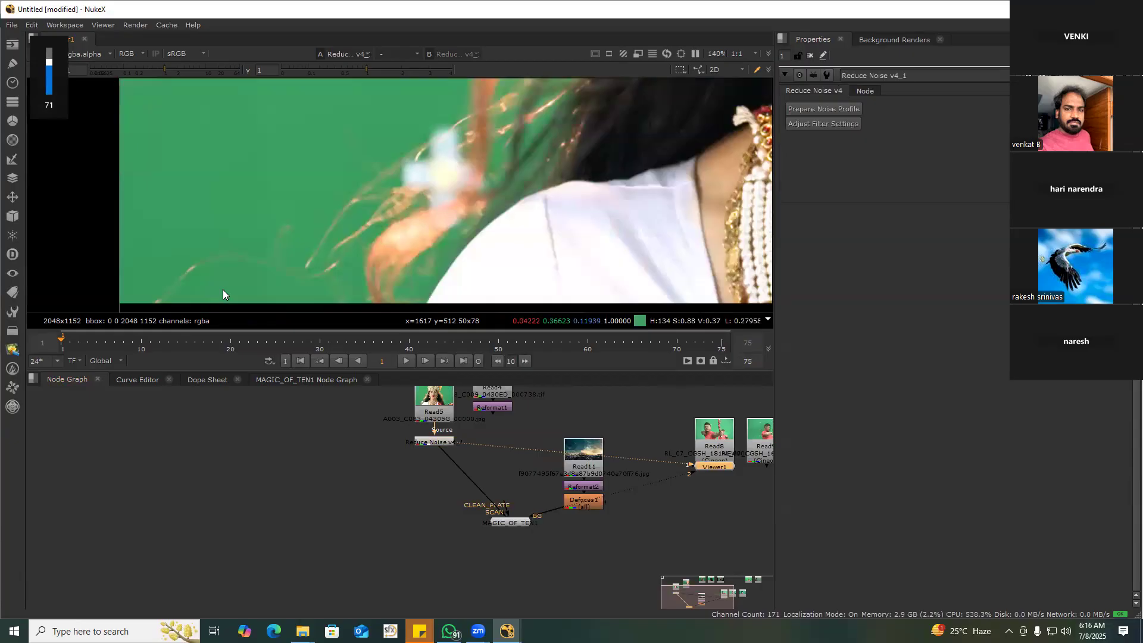
{"action": "middle_click_drag", "start_coordinate": [223, 289], "coordinate": [273, 243]}
{"action": "key", "text": "2"}
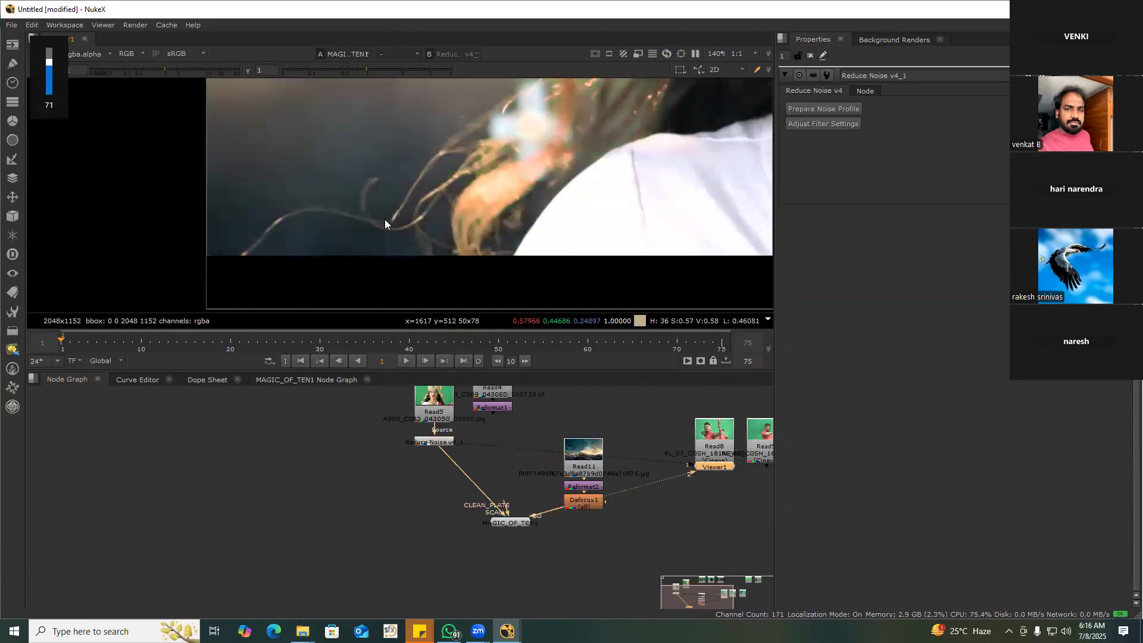
{"action": "left_click_drag", "start_coordinate": [428, 182], "coordinate": [259, 229]}
{"action": "key", "text": "1"}
{"action": "key", "text": "2"}
Add a Grade node after Defocus1 on the background and set its gain to 1.5
{"action": "left_click_drag", "start_coordinate": [582, 503], "coordinate": [586, 468]}
{"action": "key", "text": "g"}
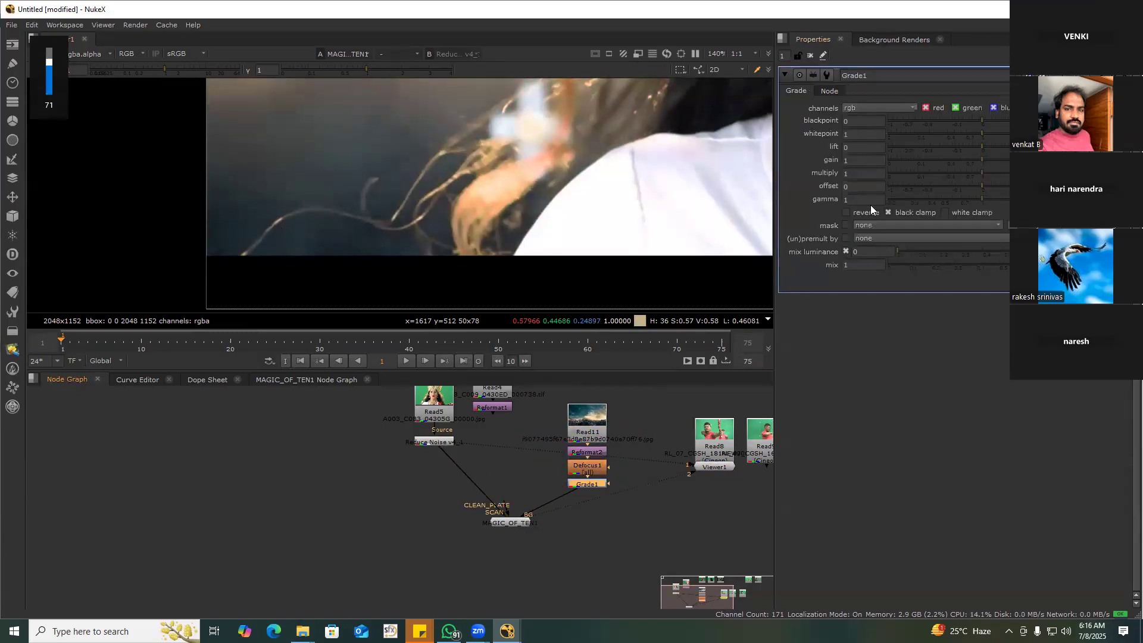
{"action": "left_click", "coordinate": [849, 161]}
{"action": "type", "text": ".5"}
{"action": "key", "text": "Return"}
Compare the composite over the graded background with the denoised plate around the shoulder hair
{"action": "key", "text": "f"}
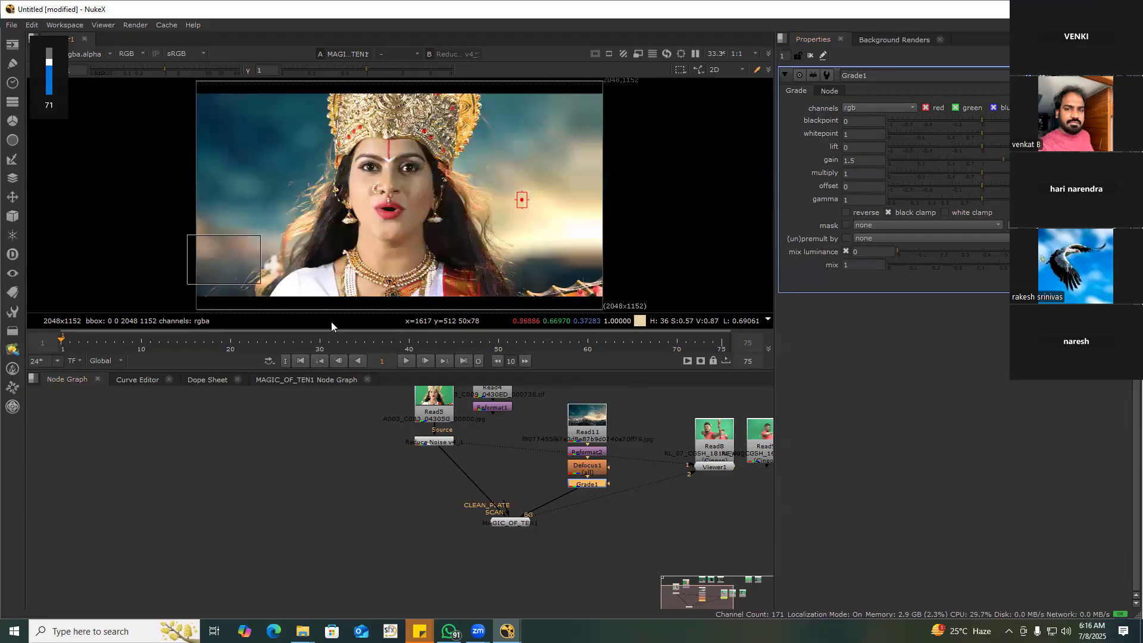
{"action": "scroll", "coordinate": [250, 290], "scroll_direction": "up", "scroll_amount": 5}
{"action": "key", "text": "1"}
{"action": "key", "text": "2"}
{"action": "key", "text": "1"}
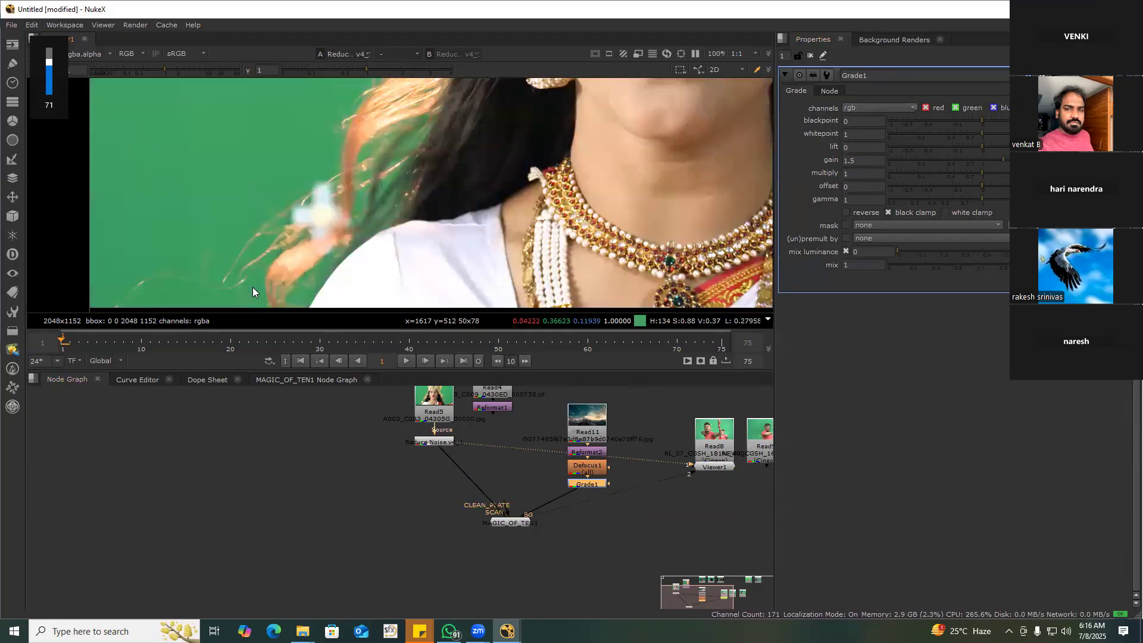
{"action": "key", "text": "2"}
Move the Read10 plate of the man in the red shirt next to the Read5 keying chain
{"action": "scroll", "coordinate": [524, 492], "scroll_direction": "down", "scroll_amount": 3}
{"action": "scroll", "coordinate": [631, 481], "scroll_direction": "down", "scroll_amount": 1}
{"action": "middle_click_drag", "start_coordinate": [654, 469], "coordinate": [563, 471]}
{"action": "scroll", "coordinate": [587, 468], "scroll_direction": "up", "scroll_amount": 6}
{"action": "scroll", "coordinate": [616, 467], "scroll_direction": "down", "scroll_amount": 4}
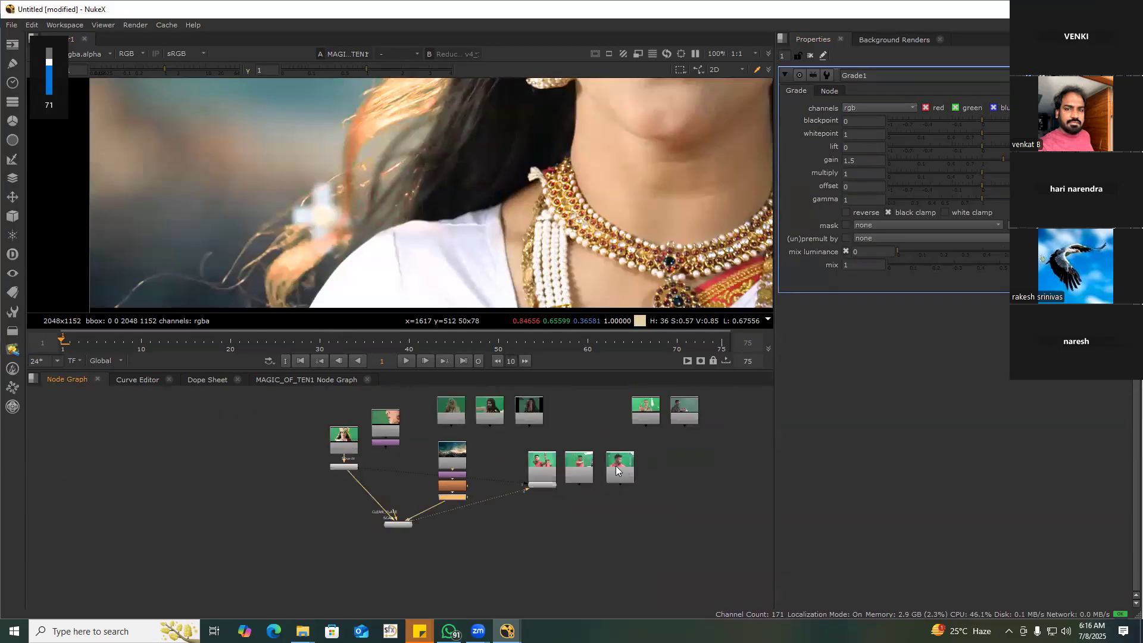
{"action": "left_click_drag", "start_coordinate": [616, 467], "coordinate": [275, 459]}
{"action": "middle_click_drag", "start_coordinate": [283, 467], "coordinate": [418, 437]}
{"action": "scroll", "coordinate": [475, 440], "scroll_direction": "up", "scroll_amount": 4}
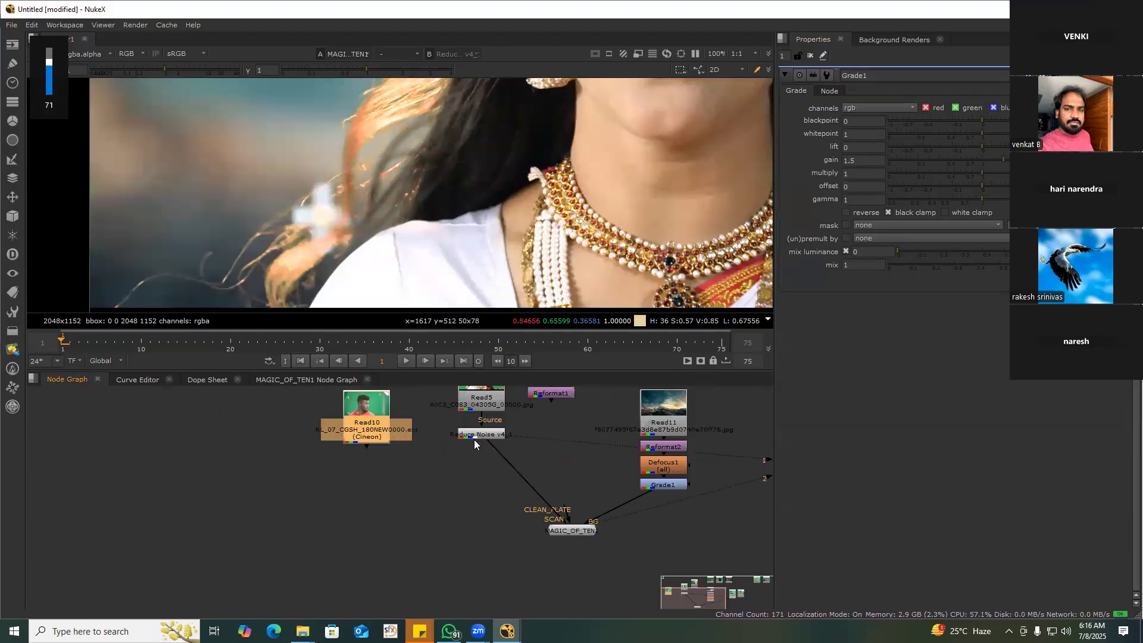
Connect the Reduce Noise source input to Read10 and display the denoised plate
{"action": "scroll", "coordinate": [474, 439], "scroll_direction": "up", "scroll_amount": 2}
{"action": "middle_click_drag", "start_coordinate": [493, 430], "coordinate": [496, 493]}
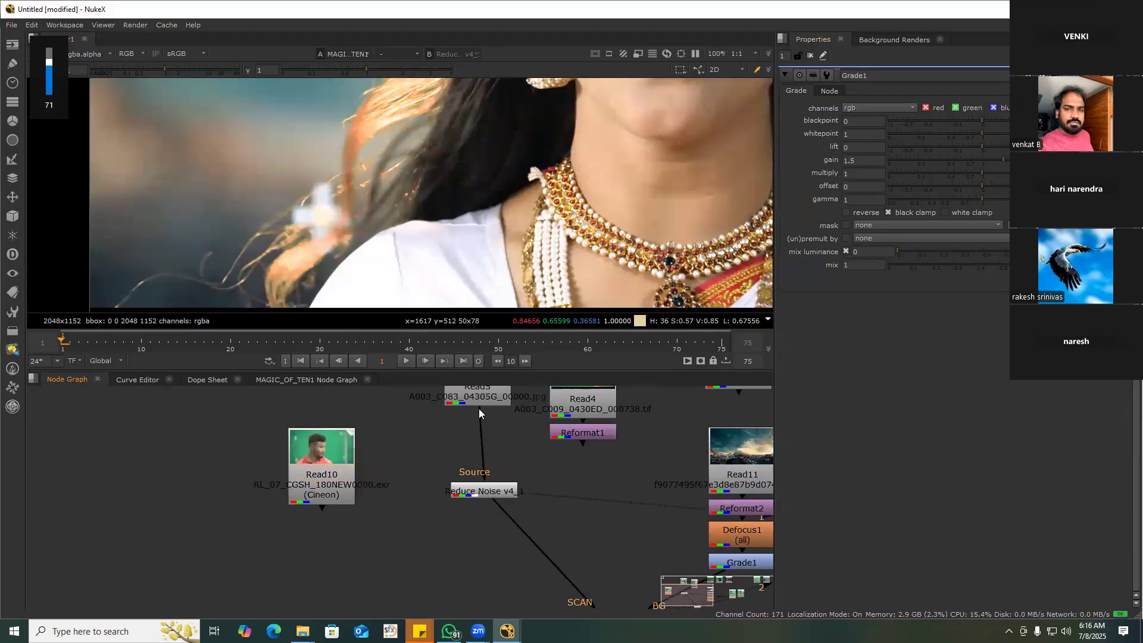
{"action": "left_click_drag", "start_coordinate": [479, 410], "coordinate": [322, 460]}
{"action": "double_click", "coordinate": [503, 488]}
{"action": "key", "text": "1"}
Sample the green screen behind the man's head as the MAGIC_OF_TEN1 color and display the full keyed composite
{"action": "middle_click_drag", "start_coordinate": [576, 574], "coordinate": [468, 447]}
{"action": "scroll", "coordinate": [469, 447], "scroll_direction": "down", "scroll_amount": 1}
{"action": "double_click", "coordinate": [511, 490]}
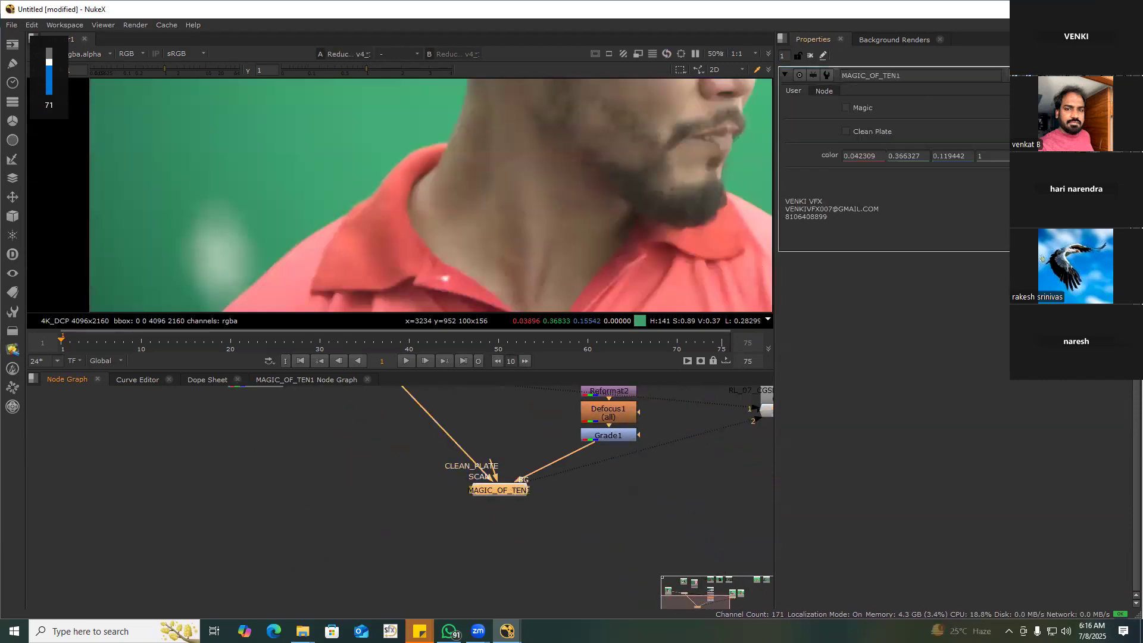
{"action": "left_click_drag", "start_coordinate": [396, 131], "coordinate": [467, 203], "text": "ctrl+shift"}
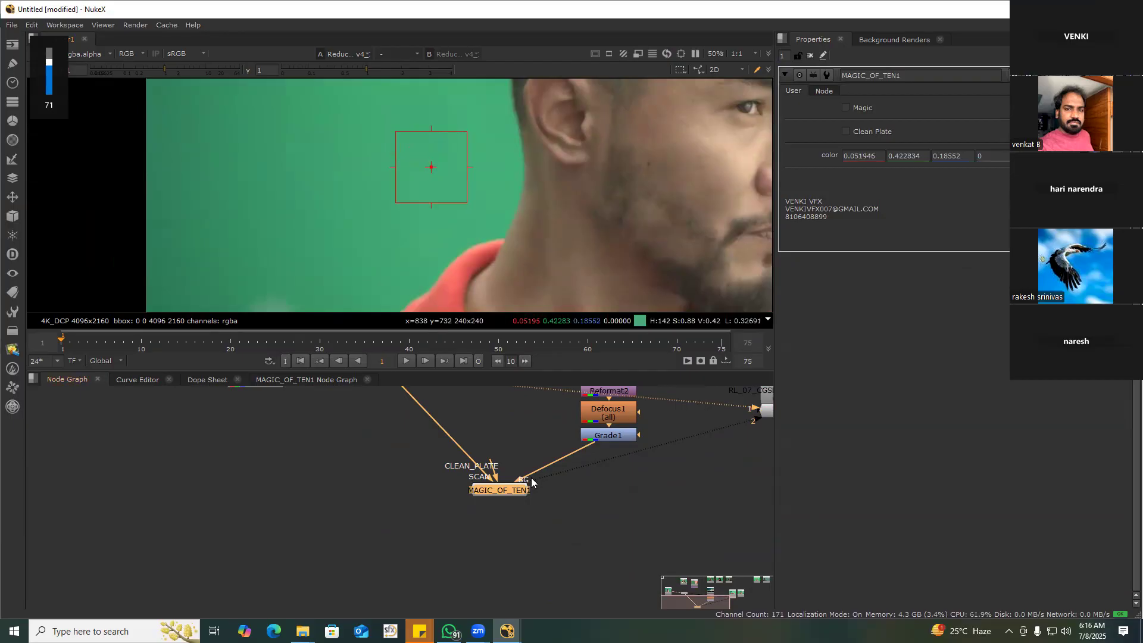
{"action": "key", "text": "1"}
{"action": "key", "text": "f"}
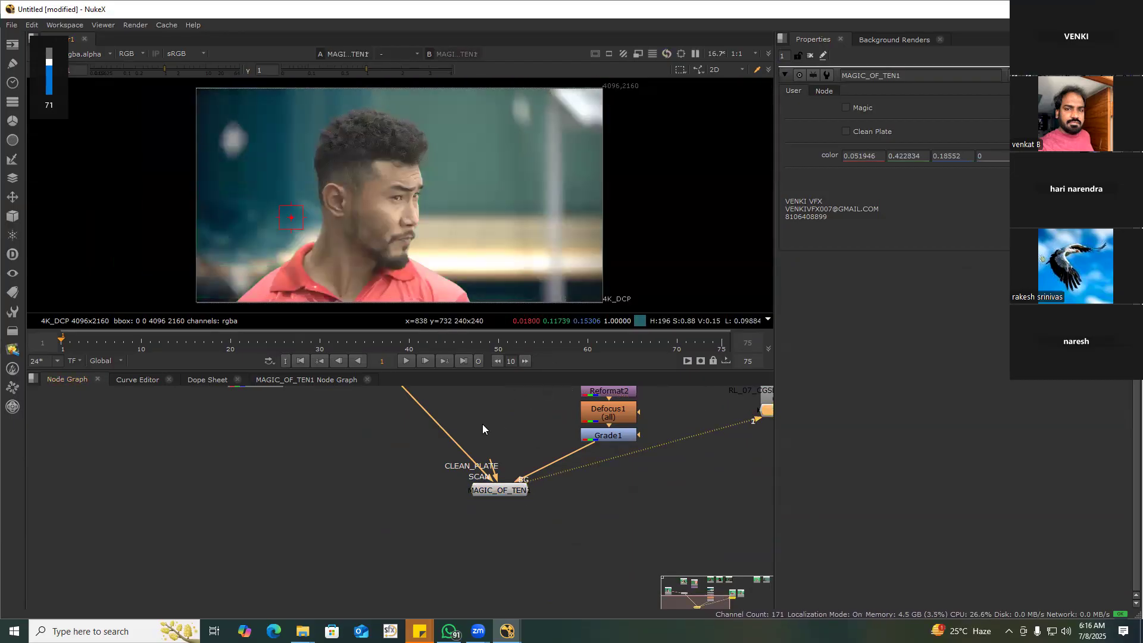
Compare the denoised Read10 plate with the keyed MAGIC_OF_TEN1 composite along the edge of the man's curly hair
{"action": "middle_click_drag", "start_coordinate": [482, 423], "coordinate": [495, 456]}
{"action": "scroll", "coordinate": [379, 143], "scroll_direction": "up", "scroll_amount": 8}
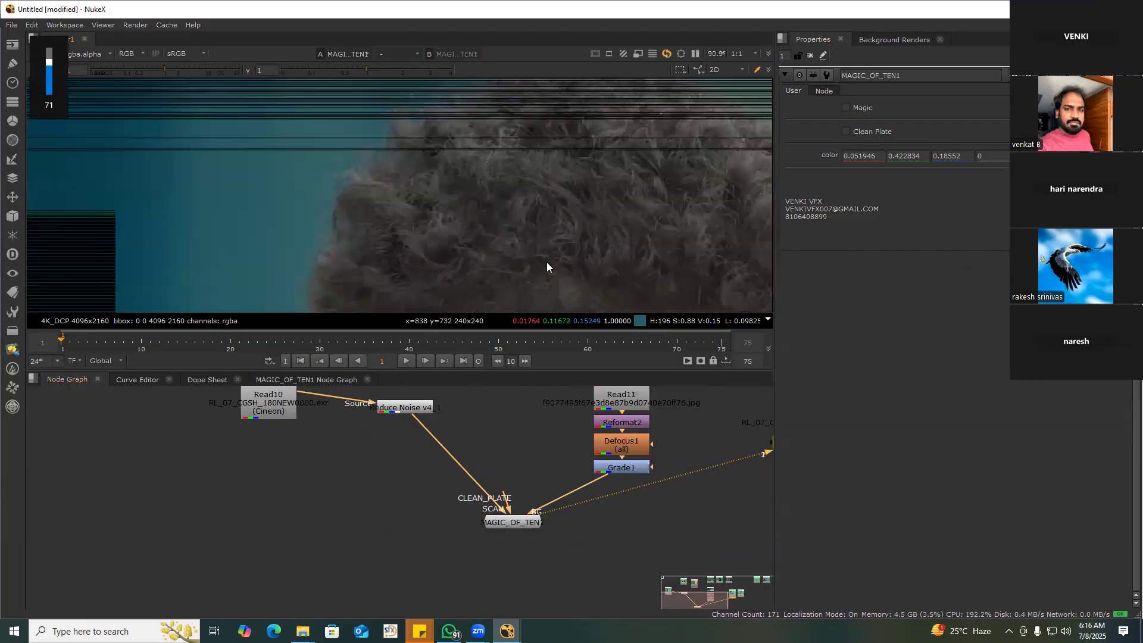
{"action": "left_click", "coordinate": [409, 409]}
{"action": "key", "text": "1"}
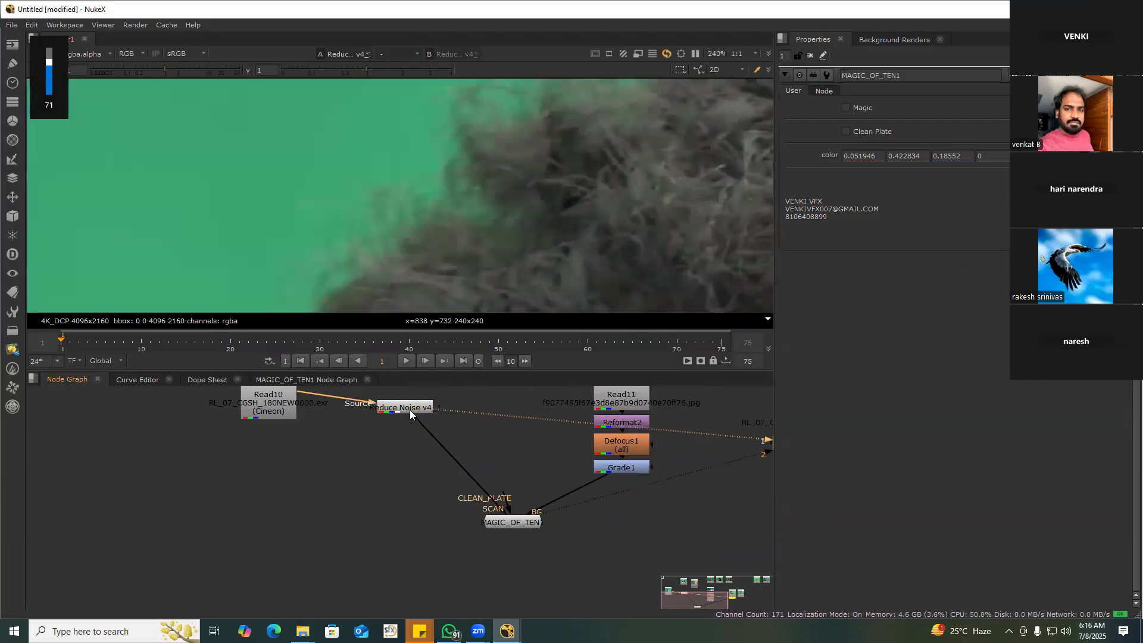
{"action": "middle_click_drag", "start_coordinate": [409, 409], "coordinate": [405, 333]}
{"action": "left_click_drag", "start_coordinate": [568, 502], "coordinate": [433, 414]}
{"action": "key", "text": "1"}
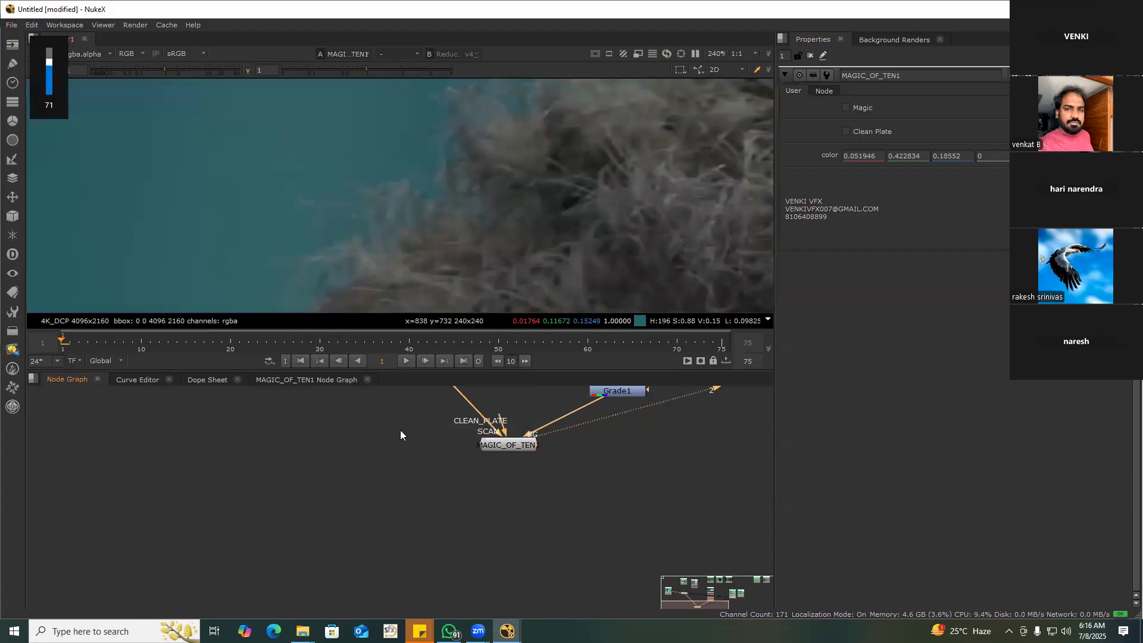
Look into the MAGIC_OF_TEN1 group's internal node graph and return to the main graph
{"action": "double_click", "coordinate": [507, 446]}
{"action": "key", "text": "ctrl+Return"}
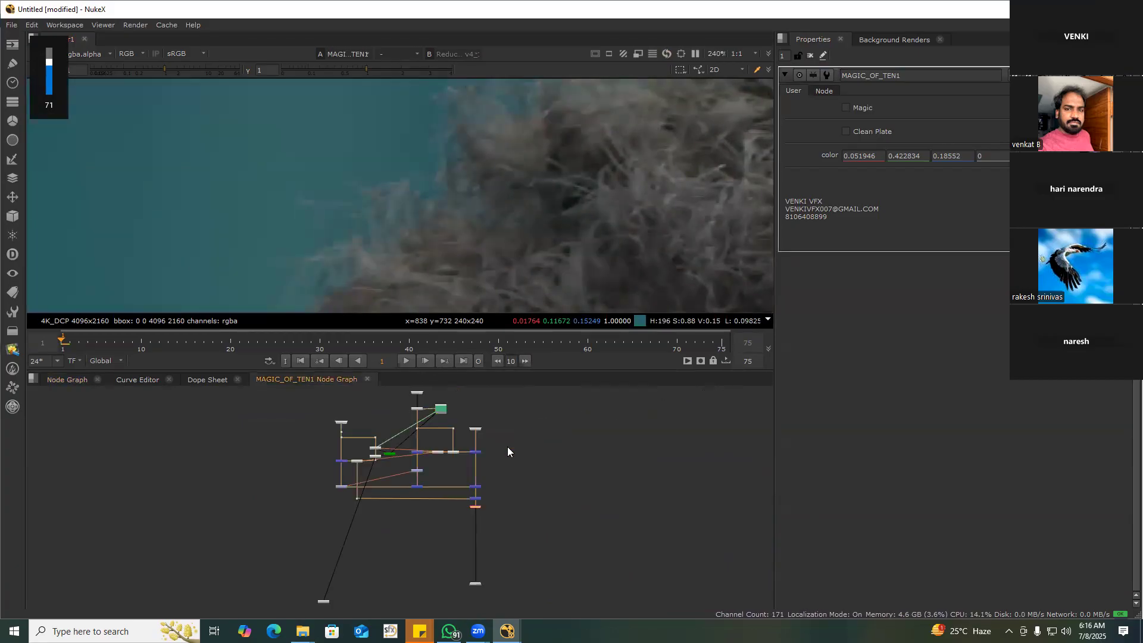
{"action": "left_click", "coordinate": [67, 381]}
Add a Constant node beside the Read4 close-up plate of the woman with the nose ring
{"action": "scroll", "coordinate": [303, 446], "scroll_direction": "down", "scroll_amount": 5}
{"action": "middle_click_drag", "start_coordinate": [389, 438], "coordinate": [338, 440]}
{"action": "scroll", "coordinate": [279, 440], "scroll_direction": "up", "scroll_amount": 3}
{"action": "left_click_drag", "start_coordinate": [225, 401], "coordinate": [435, 449]}
{"action": "scroll", "coordinate": [253, 436], "scroll_direction": "down", "scroll_amount": 3}
{"action": "middle_click_drag", "start_coordinate": [435, 450], "coordinate": [371, 445]}
{"action": "left_click", "coordinate": [417, 437]}
{"action": "scroll", "coordinate": [275, 440], "scroll_direction": "up", "scroll_amount": 5}
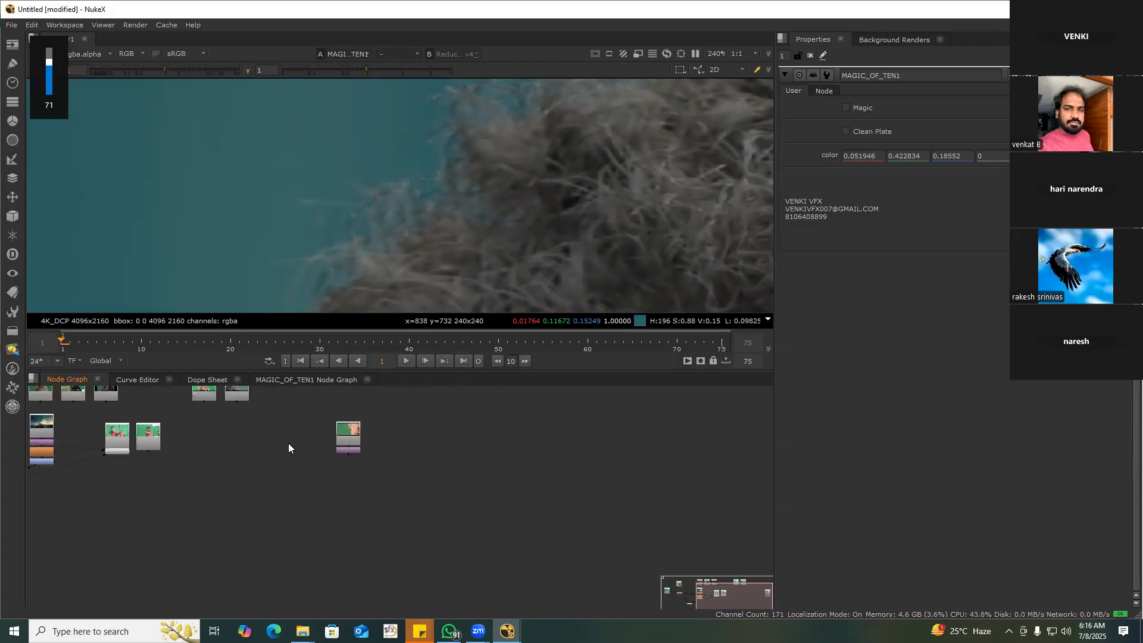
{"action": "key", "text": "Tab"}
{"action": "type", "text": "const"}
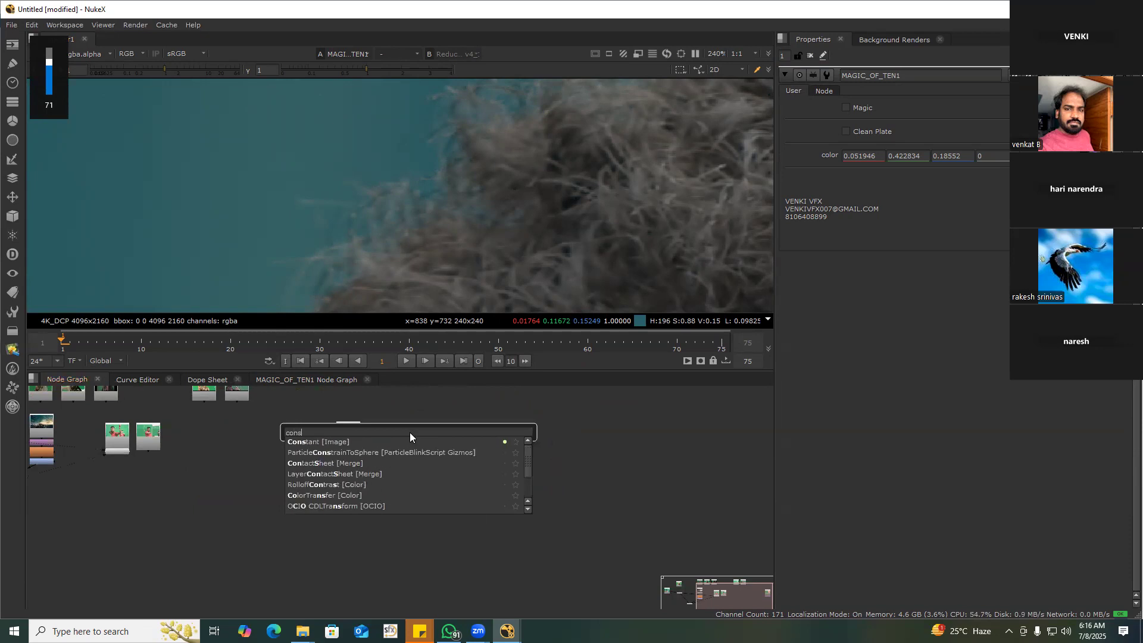
{"action": "key", "text": "Return"}
Display the Reformat1 output of the Read4 plate fitted to the viewer and move its nodes past the Constant
{"action": "left_click", "coordinate": [357, 445]}
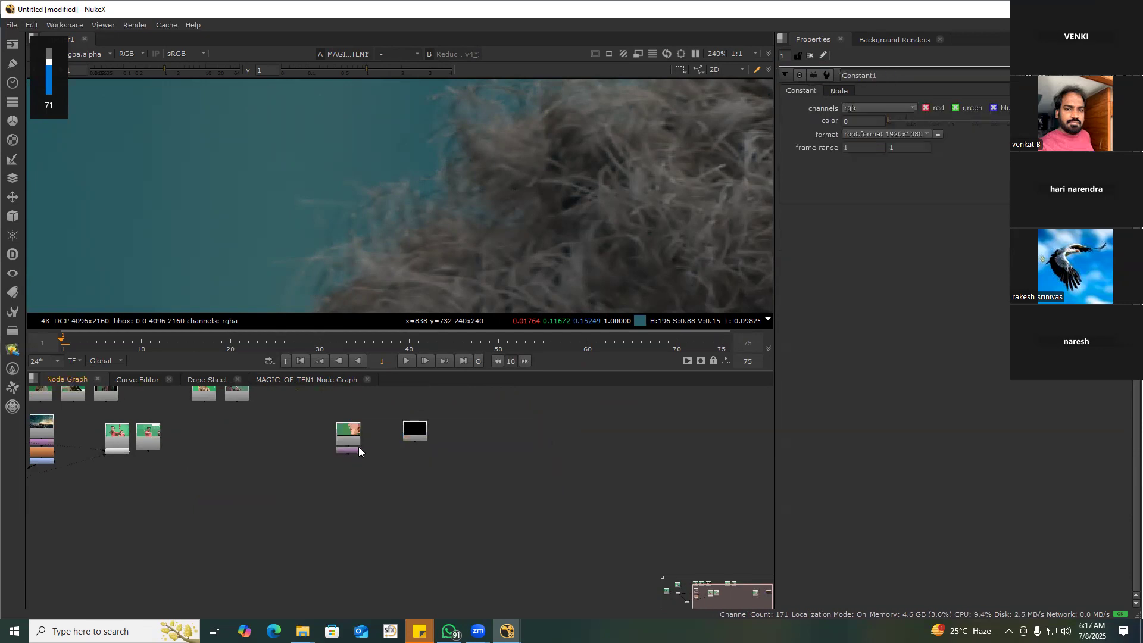
{"action": "key", "text": "1"}
{"action": "key", "text": "f"}
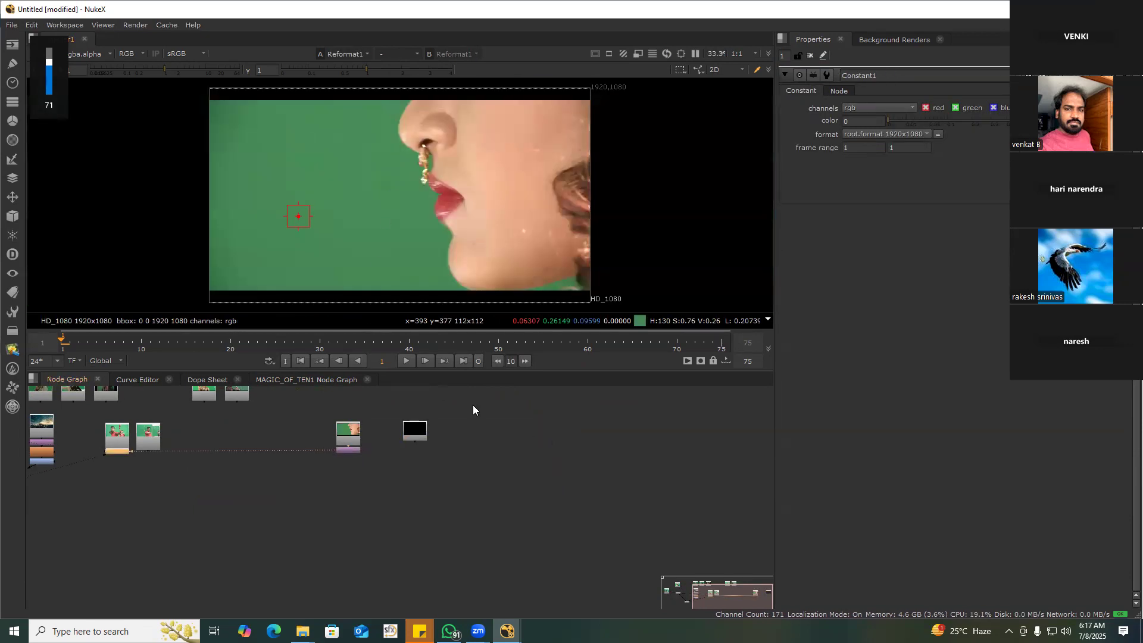
{"action": "middle_click_drag", "start_coordinate": [144, 442], "coordinate": [343, 444]}
{"action": "middle_click_drag", "start_coordinate": [440, 462], "coordinate": [330, 471]}
{"action": "left_click", "coordinate": [369, 454]}
{"action": "left_click_drag", "start_coordinate": [386, 466], "coordinate": [506, 464]}
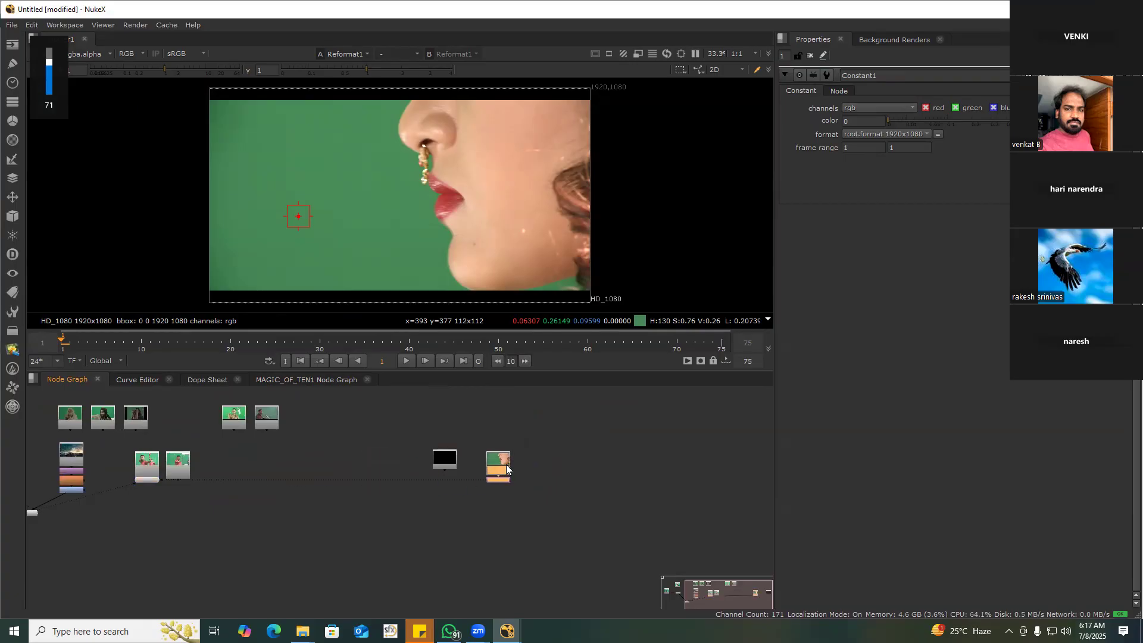
Check the Keylight and BG merge branches inside the MAGIC_OF_TEN1 group
{"action": "middle_click_drag", "start_coordinate": [463, 464], "coordinate": [327, 466]}
{"action": "left_click", "coordinate": [413, 450]}
{"action": "middle_click_drag", "start_coordinate": [107, 497], "coordinate": [431, 484]}
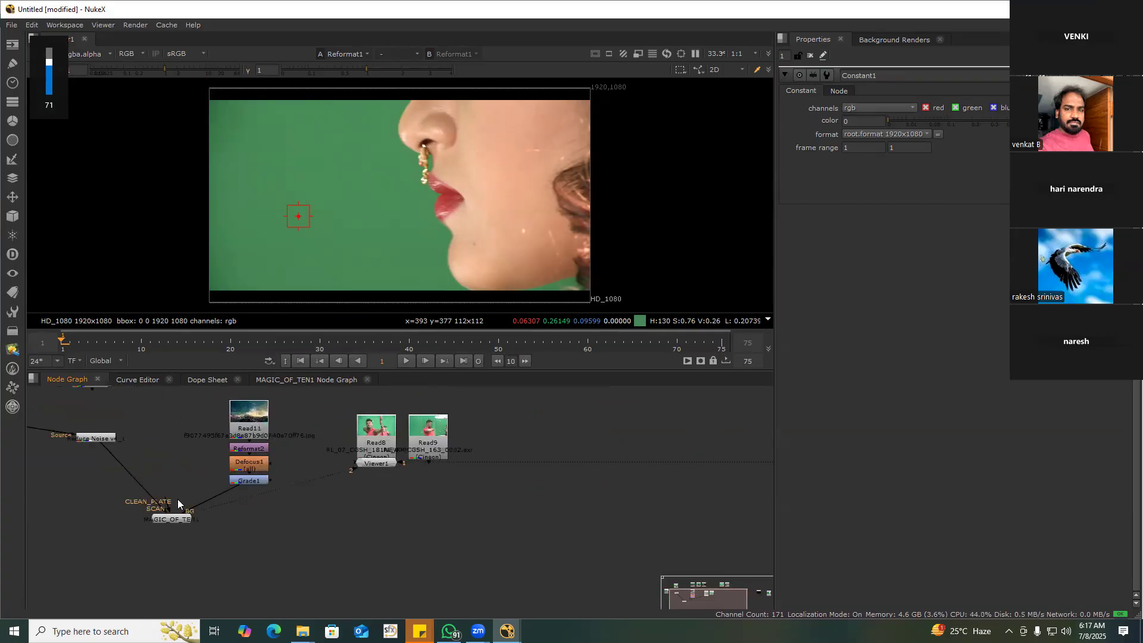
{"action": "double_click", "coordinate": [168, 489]}
{"action": "key", "text": "ctrl+Return"}
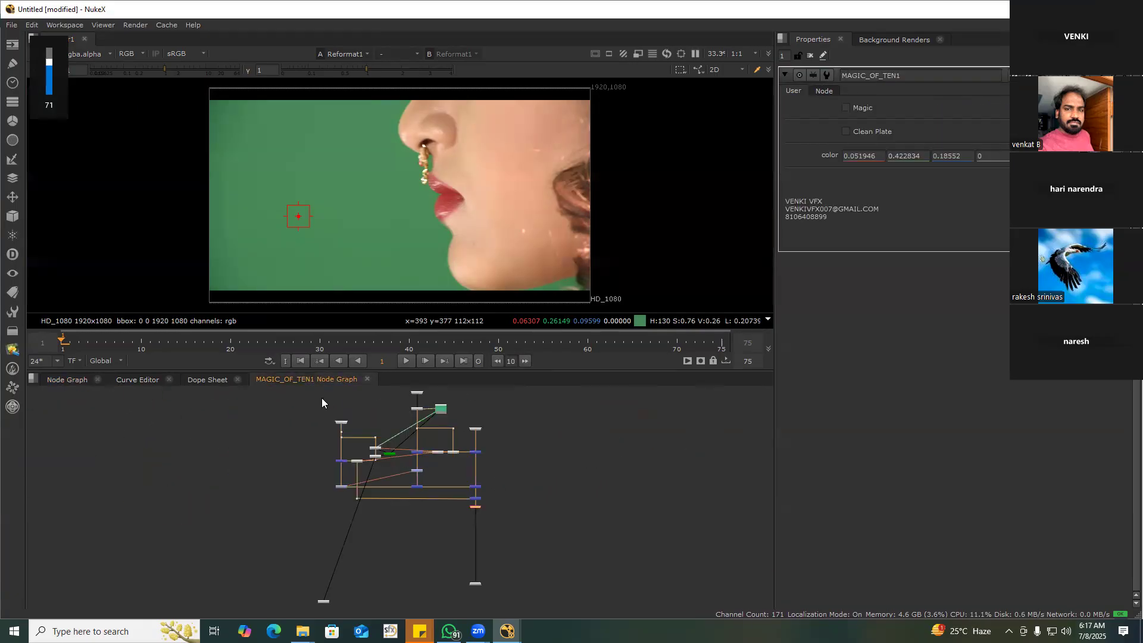
{"action": "scroll", "coordinate": [535, 431], "scroll_direction": "up", "scroll_amount": 5}
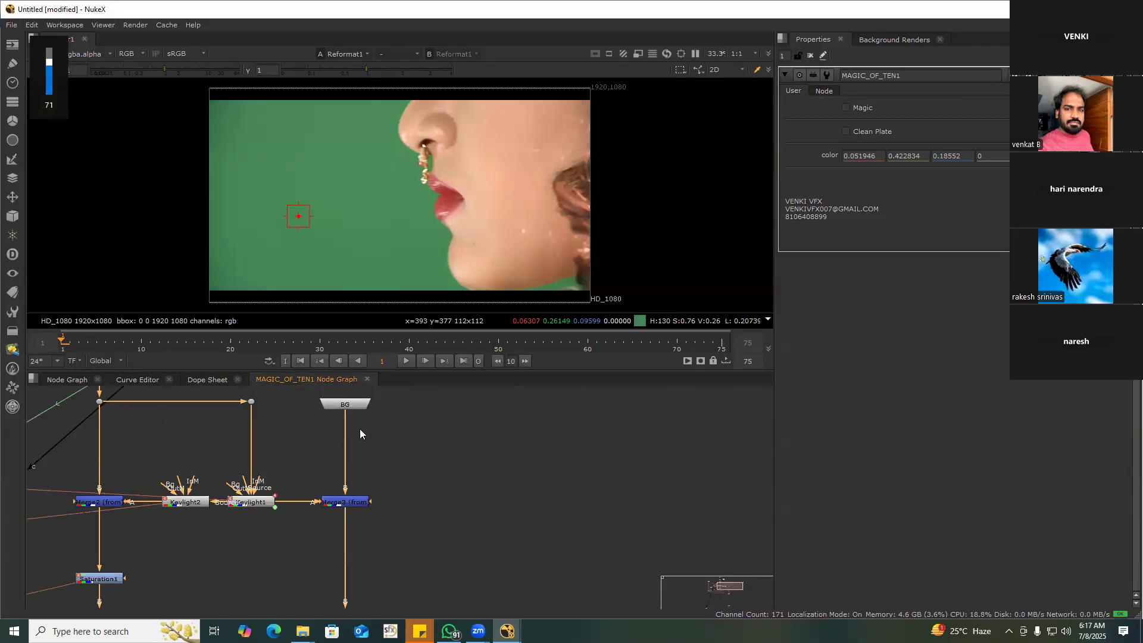
{"action": "left_click", "coordinate": [67, 379]}
Move the Constant node to the right of the Read4 plate and its Reformat1
{"action": "scroll", "coordinate": [465, 484], "scroll_direction": "down", "scroll_amount": 5}
{"action": "middle_click_drag", "start_coordinate": [657, 487], "coordinate": [415, 469]}
{"action": "scroll", "coordinate": [415, 469], "scroll_direction": "up", "scroll_amount": 3}
{"action": "scroll", "coordinate": [438, 467], "scroll_direction": "up", "scroll_amount": 1}
{"action": "left_click_drag", "start_coordinate": [485, 400], "coordinate": [414, 467]}
{"action": "left_click_drag", "start_coordinate": [454, 434], "coordinate": [436, 444]}
{"action": "left_click", "coordinate": [451, 444]}
{"action": "scroll", "coordinate": [423, 432], "scroll_direction": "down", "scroll_amount": 3}
{"action": "left_click_drag", "start_coordinate": [380, 422], "coordinate": [489, 435]}
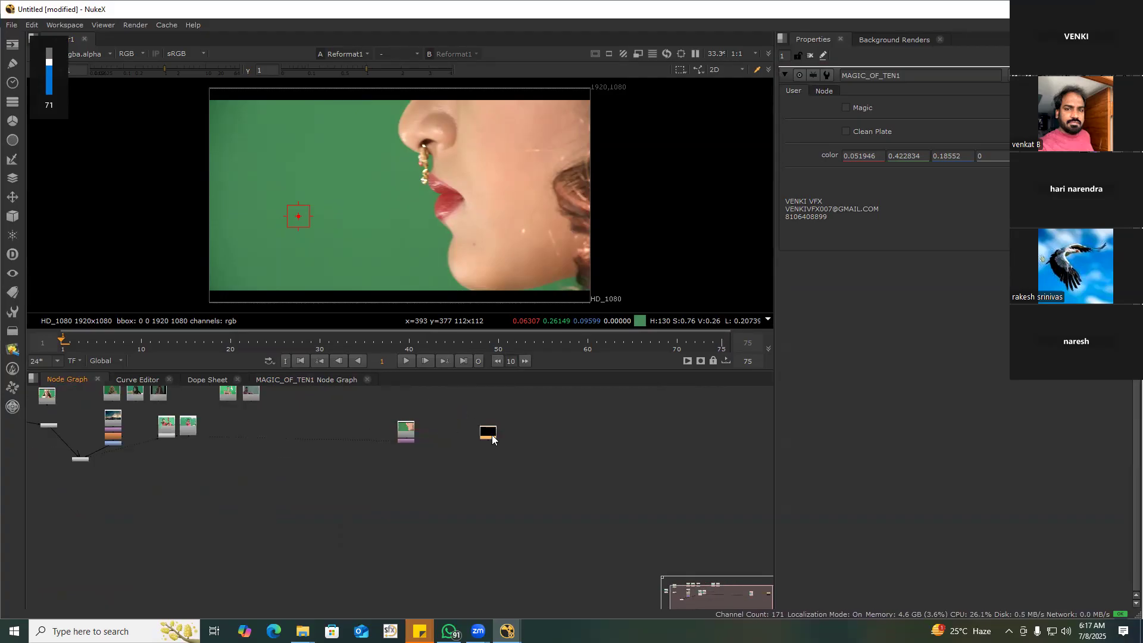
Sample the green screen beside the woman's chin as Constant1's color and set its channels to rgba
{"action": "double_click", "coordinate": [490, 434]}
{"action": "scroll", "coordinate": [399, 248], "scroll_direction": "up", "scroll_amount": 4}
{"action": "left_click_drag", "start_coordinate": [339, 196], "coordinate": [452, 281]}
{"action": "scroll", "coordinate": [450, 431], "scroll_direction": "up", "scroll_amount": 3}
{"action": "left_click", "coordinate": [531, 426]}
{"action": "left_click", "coordinate": [521, 434]}
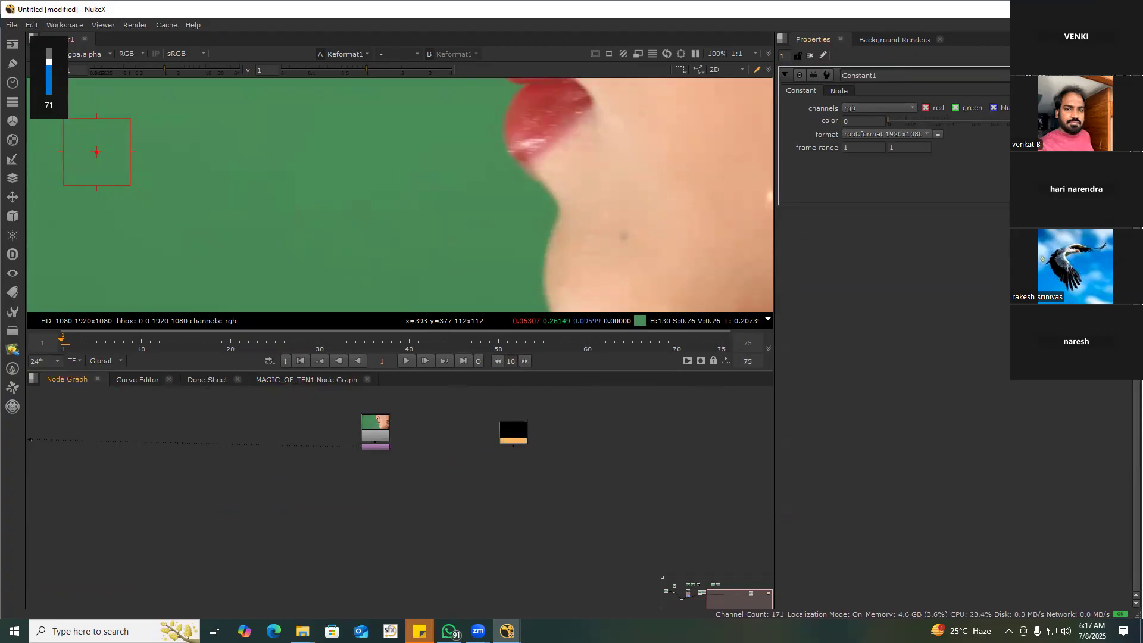
{"action": "left_click_drag", "start_coordinate": [304, 173], "coordinate": [428, 270], "text": "ctrl+shift"}
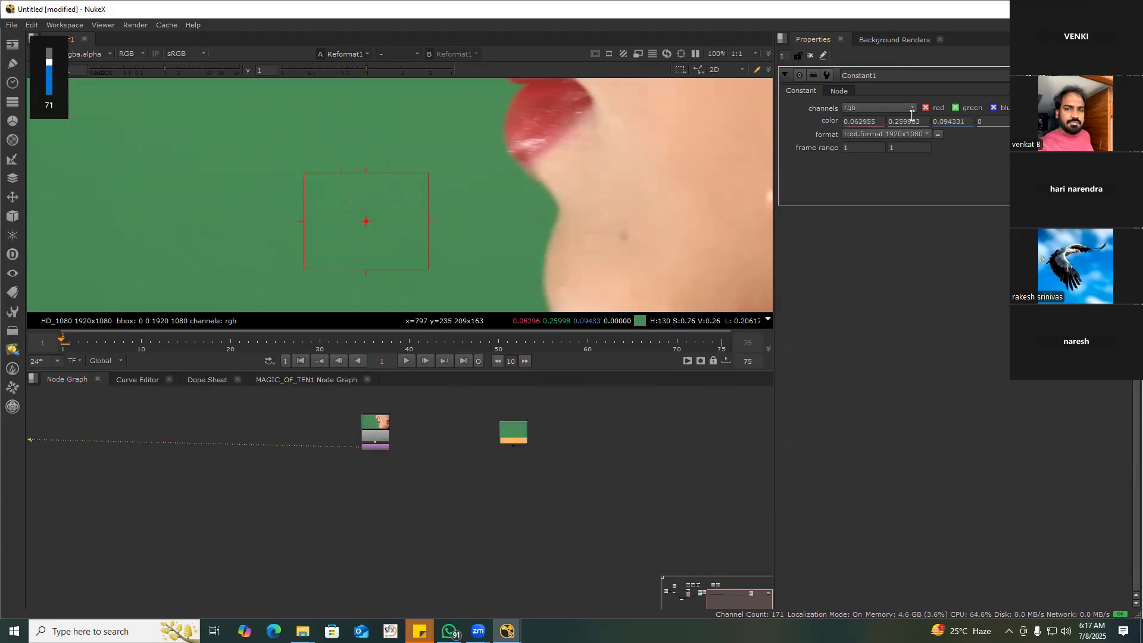
{"action": "left_click", "coordinate": [869, 109]}
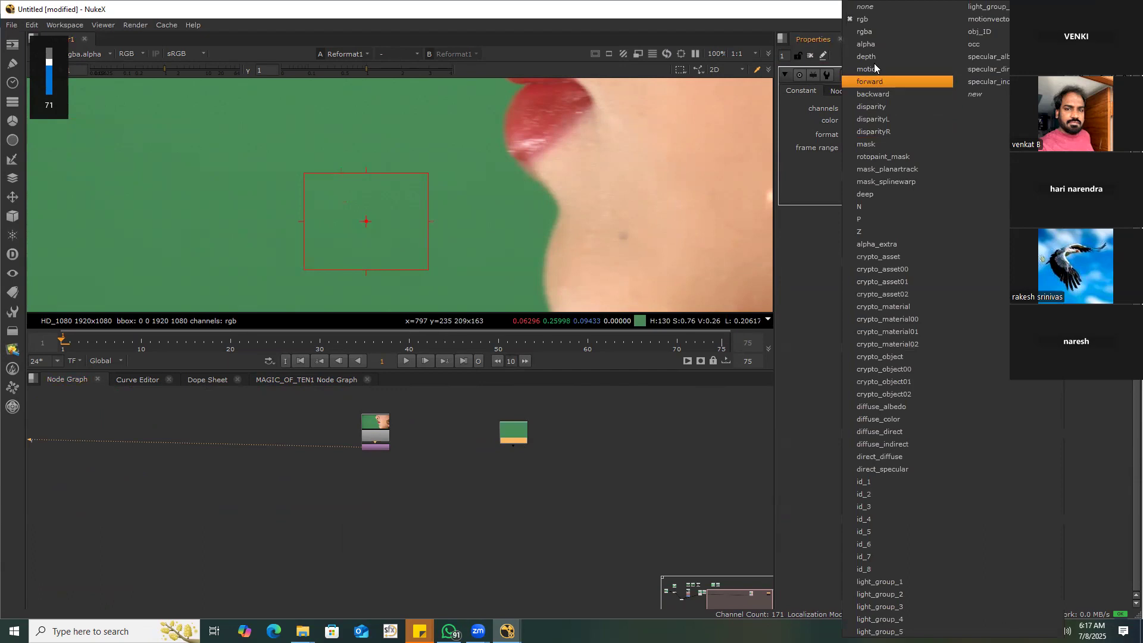
{"action": "left_click", "coordinate": [871, 31]}
Duplicate the sky background Read with its Reformat, Defocus and Grade nodes and place the copy to the right of Constant1
{"action": "left_click_drag", "start_coordinate": [521, 434], "coordinate": [519, 427]}
{"action": "scroll", "coordinate": [519, 426], "scroll_direction": "down", "scroll_amount": 5}
{"action": "middle_click_drag", "start_coordinate": [519, 426], "coordinate": [688, 448]}
{"action": "scroll", "coordinate": [434, 437], "scroll_direction": "up", "scroll_amount": 5}
{"action": "left_click_drag", "start_coordinate": [441, 429], "coordinate": [390, 486]}
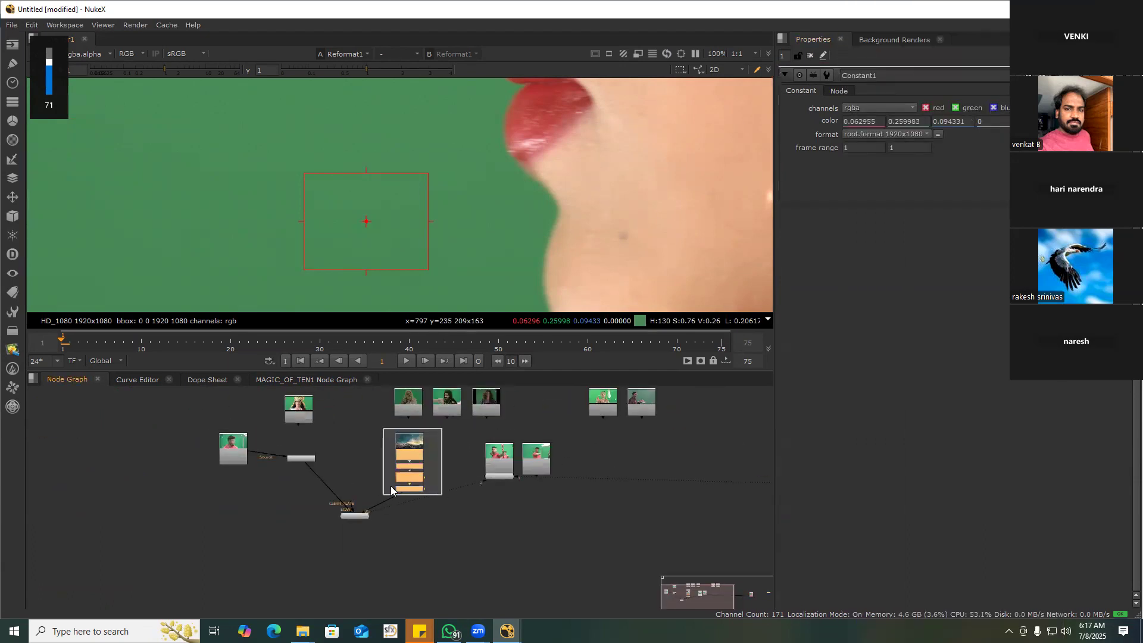
{"action": "key", "text": "ctrl+c"}
{"action": "scroll", "coordinate": [393, 473], "scroll_direction": "down", "scroll_amount": 5}
{"action": "middle_click_drag", "start_coordinate": [718, 463], "coordinate": [572, 438]}
{"action": "scroll", "coordinate": [572, 438], "scroll_direction": "up", "scroll_amount": 2}
{"action": "left_click", "coordinate": [572, 437]}
{"action": "key", "text": "ctrl+v"}
{"action": "scroll", "coordinate": [574, 437], "scroll_direction": "up", "scroll_amount": 3}
{"action": "left_click_drag", "start_coordinate": [579, 433], "coordinate": [666, 410]}
{"action": "scroll", "coordinate": [496, 207], "scroll_direction": "down", "scroll_amount": 4}
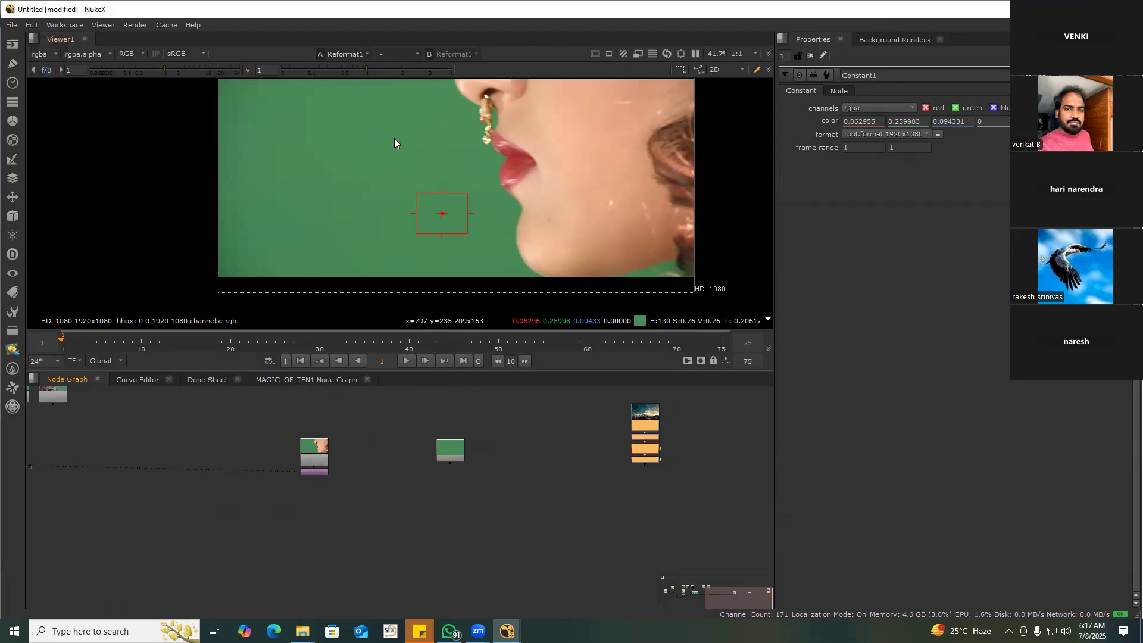
Examine how the SCAN, CLEAN_PLATE and BG branches connect through the Keylight and Merge nodes inside MAGIC_OF_TEN1
{"action": "scroll", "coordinate": [616, 451], "scroll_direction": "down", "scroll_amount": 5}
{"action": "scroll", "coordinate": [423, 452], "scroll_direction": "up", "scroll_amount": 5}
{"action": "double_click", "coordinate": [424, 451]}
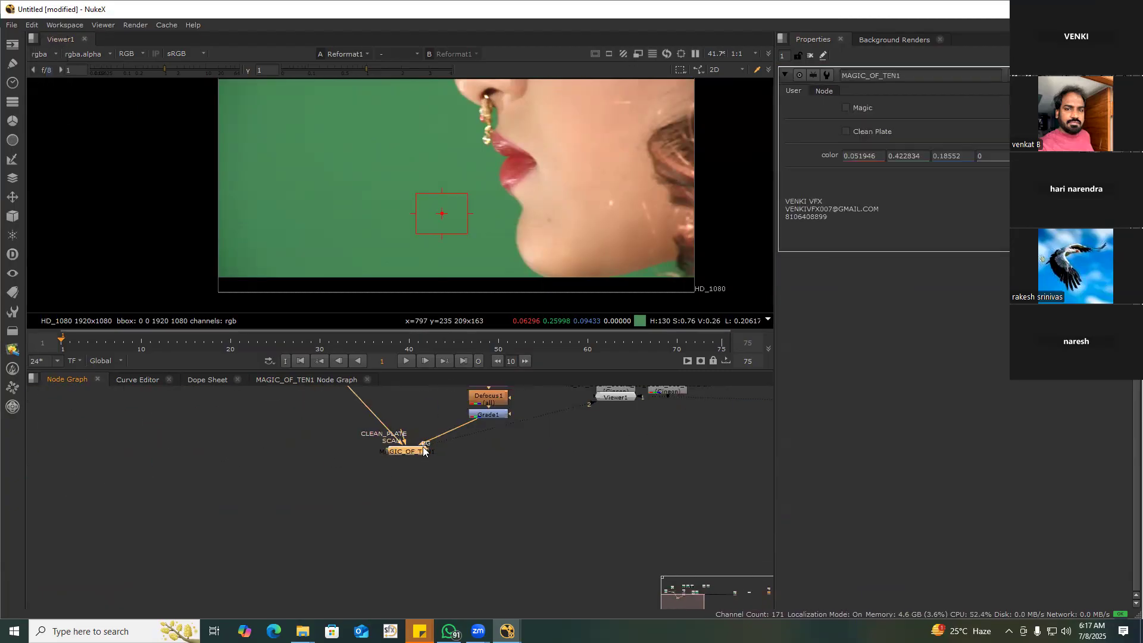
{"action": "key", "text": "ctrl+Return"}
{"action": "scroll", "coordinate": [458, 441], "scroll_direction": "up", "scroll_amount": 5}
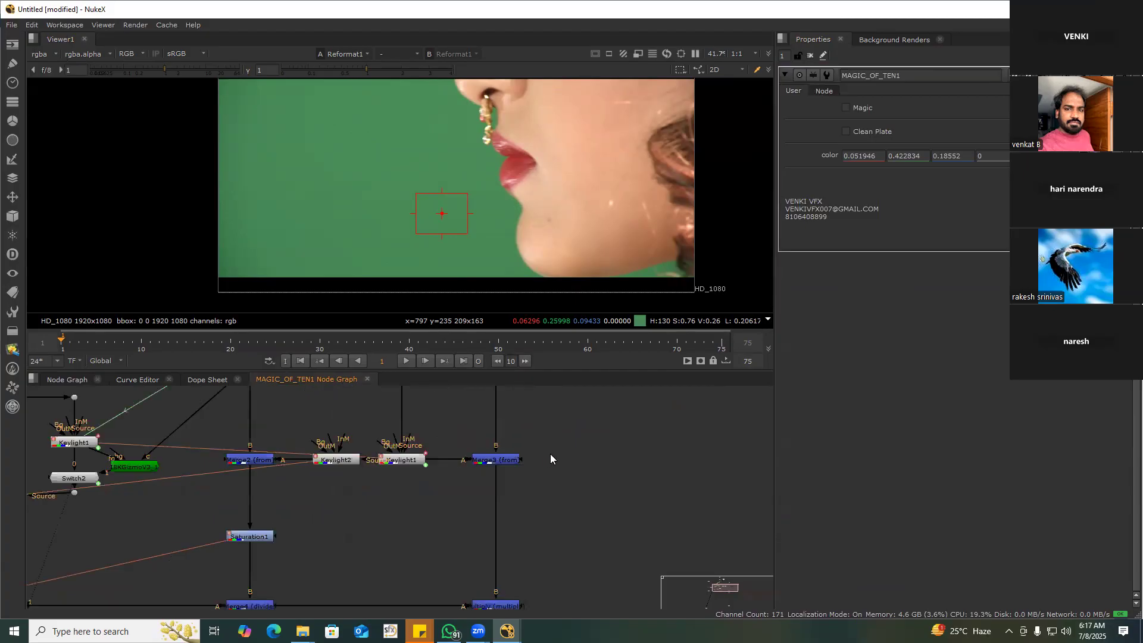
{"action": "key", "text": "space"}
{"action": "middle_click_drag", "start_coordinate": [549, 460], "coordinate": [598, 324]}
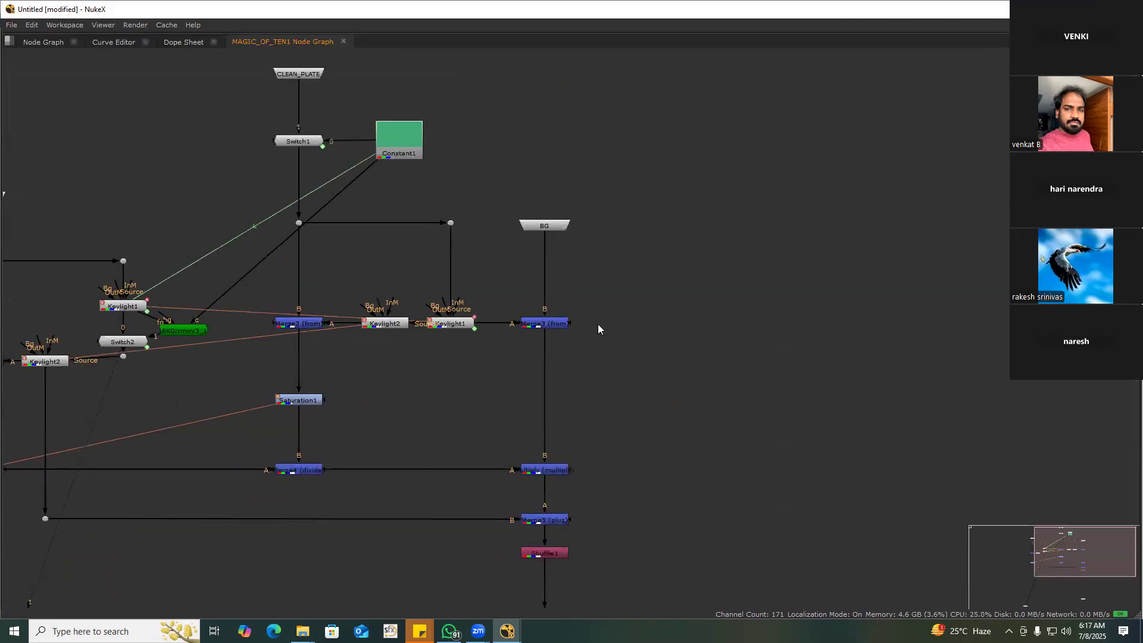
{"action": "scroll", "coordinate": [599, 324], "scroll_direction": "up", "scroll_amount": 2}
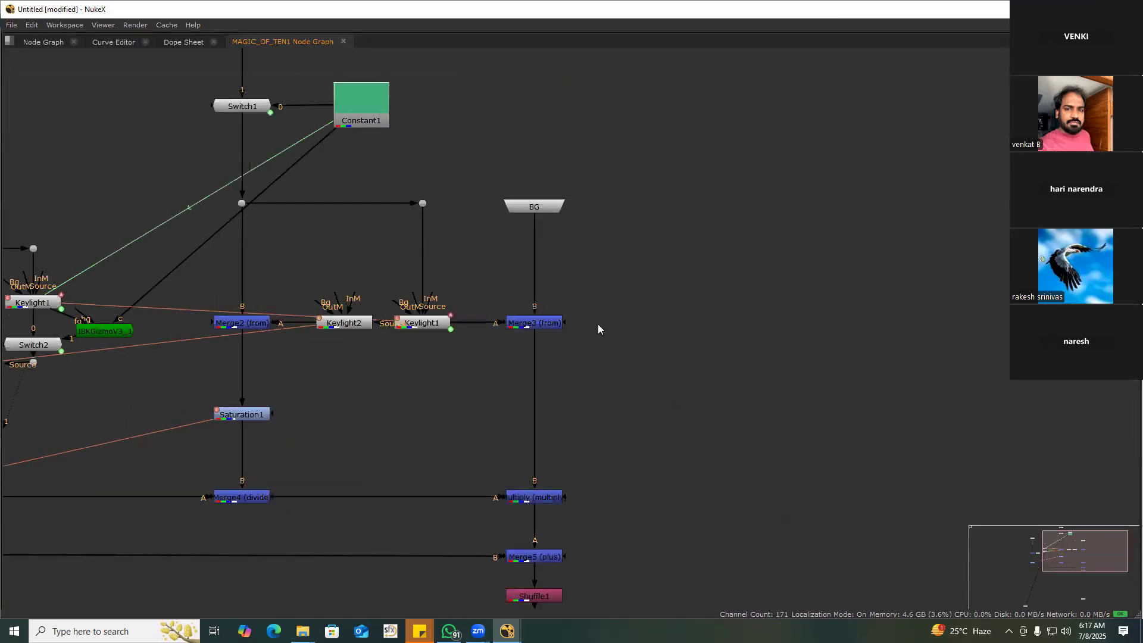
{"action": "scroll", "coordinate": [597, 324], "scroll_direction": "down", "scroll_amount": 2}
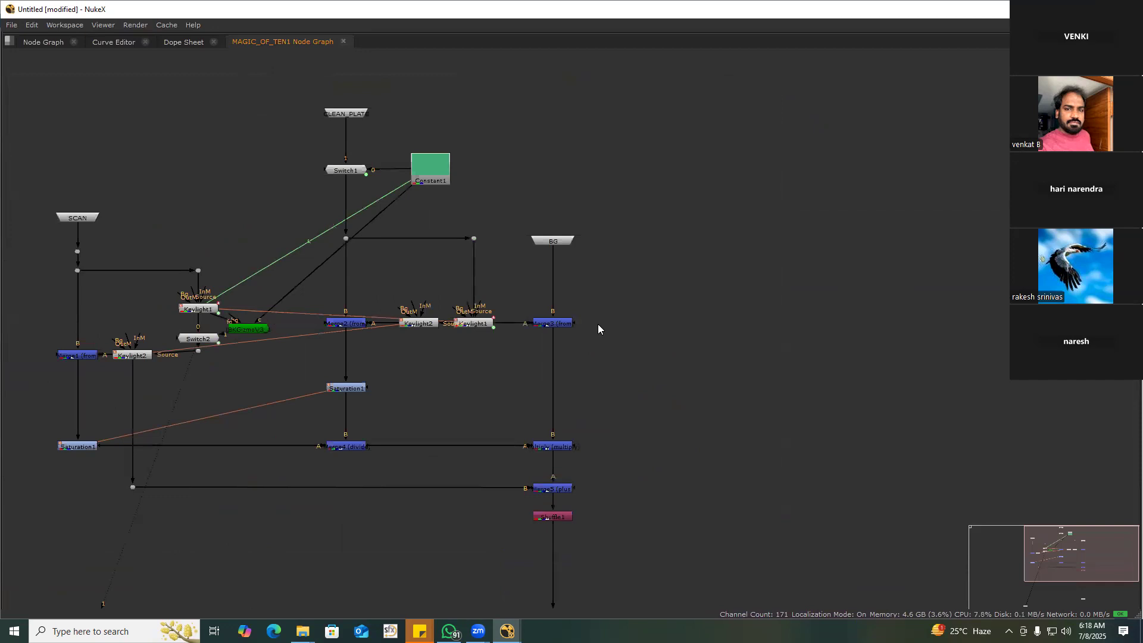
{"action": "scroll", "coordinate": [553, 329], "scroll_direction": "up", "scroll_amount": 2}
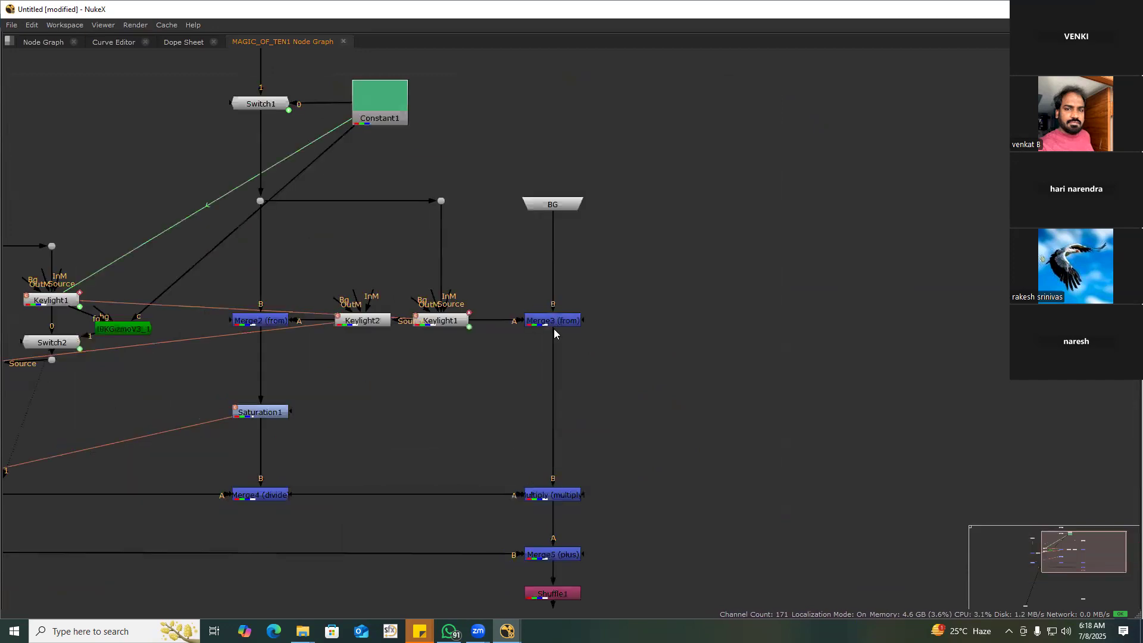
{"action": "scroll", "coordinate": [553, 331], "scroll_direction": "up", "scroll_amount": 1}
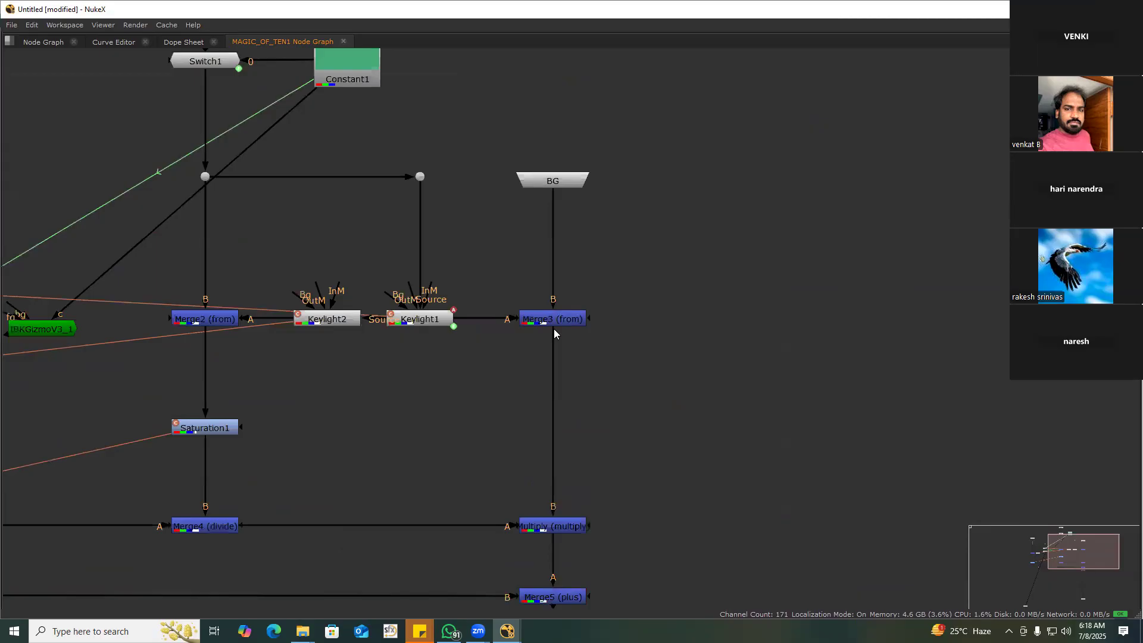
{"action": "scroll", "coordinate": [553, 333], "scroll_direction": "down", "scroll_amount": 2}
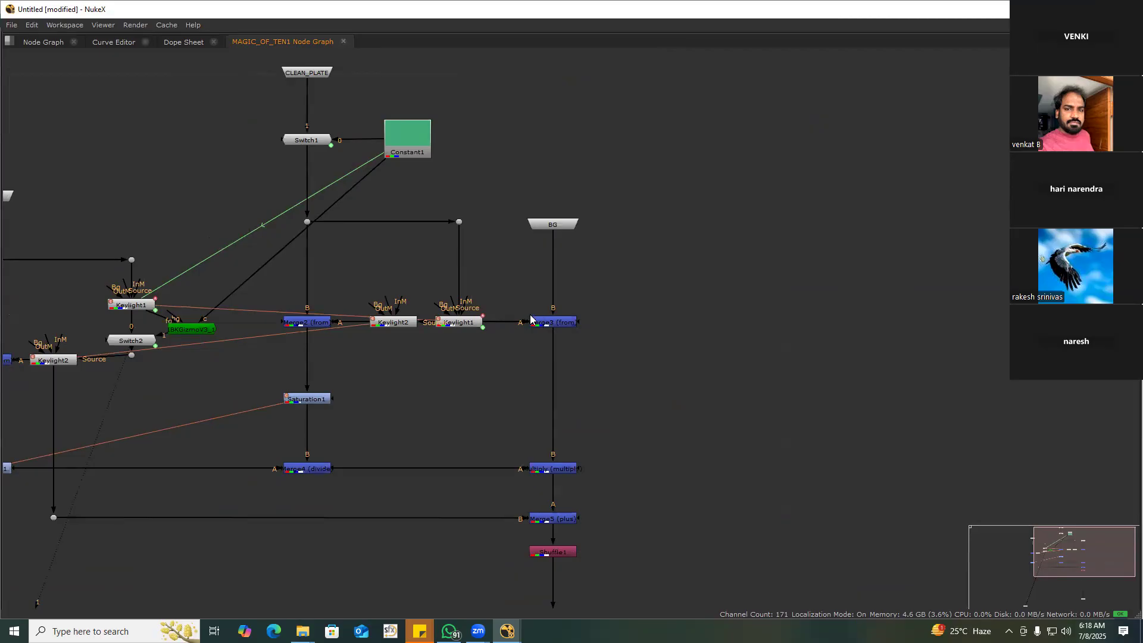
{"action": "middle_click_drag", "start_coordinate": [531, 319], "coordinate": [625, 321]}
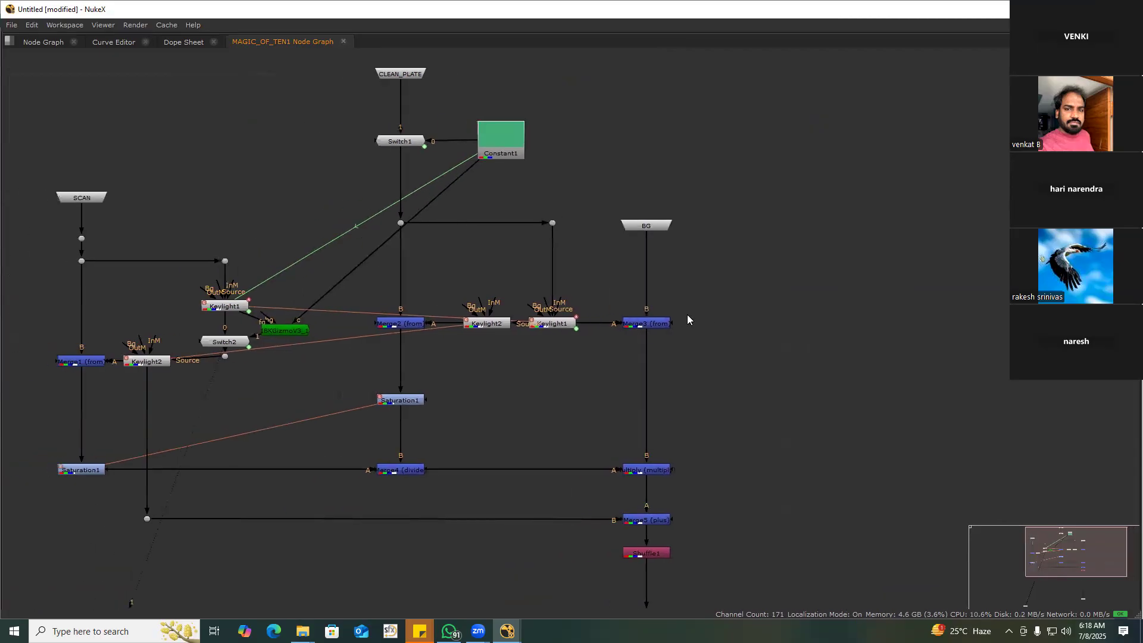
Return to the main node graph beside Read4 and close all open node properties
{"action": "left_click", "coordinate": [42, 42]}
{"action": "scroll", "coordinate": [432, 294], "scroll_direction": "up", "scroll_amount": 5}
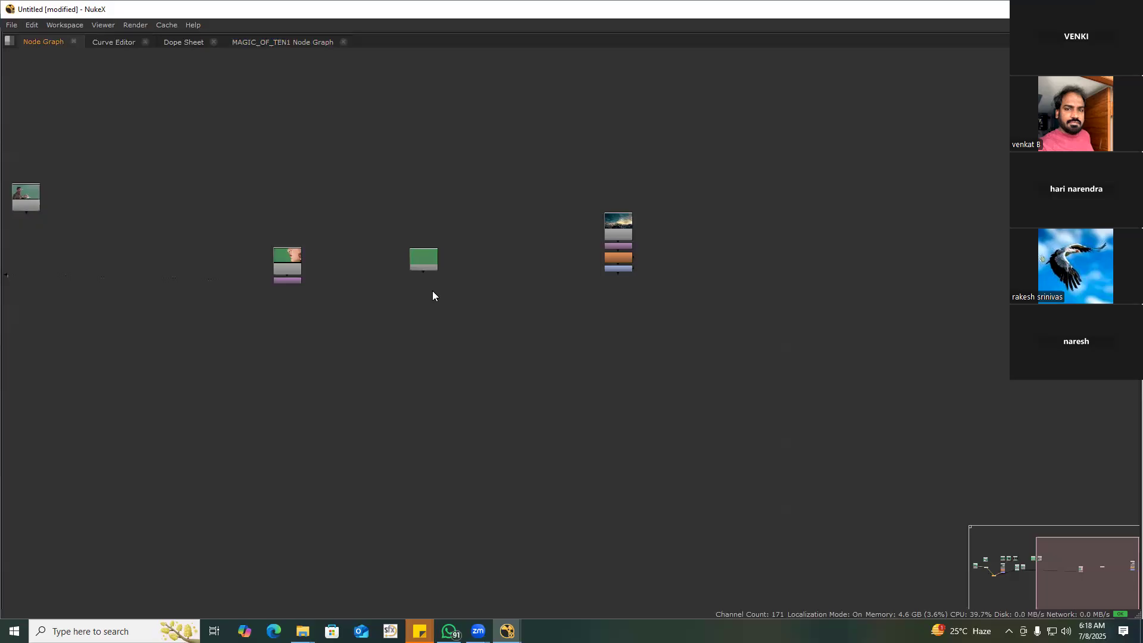
{"action": "middle_click_drag", "start_coordinate": [275, 299], "coordinate": [426, 298]}
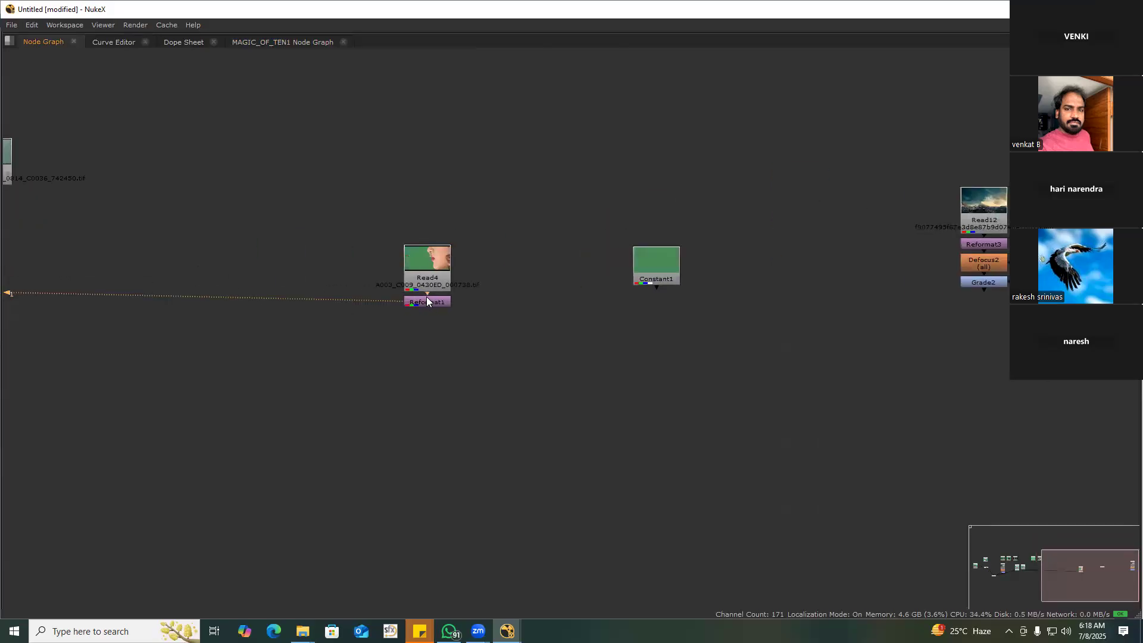
{"action": "key", "text": "space"}
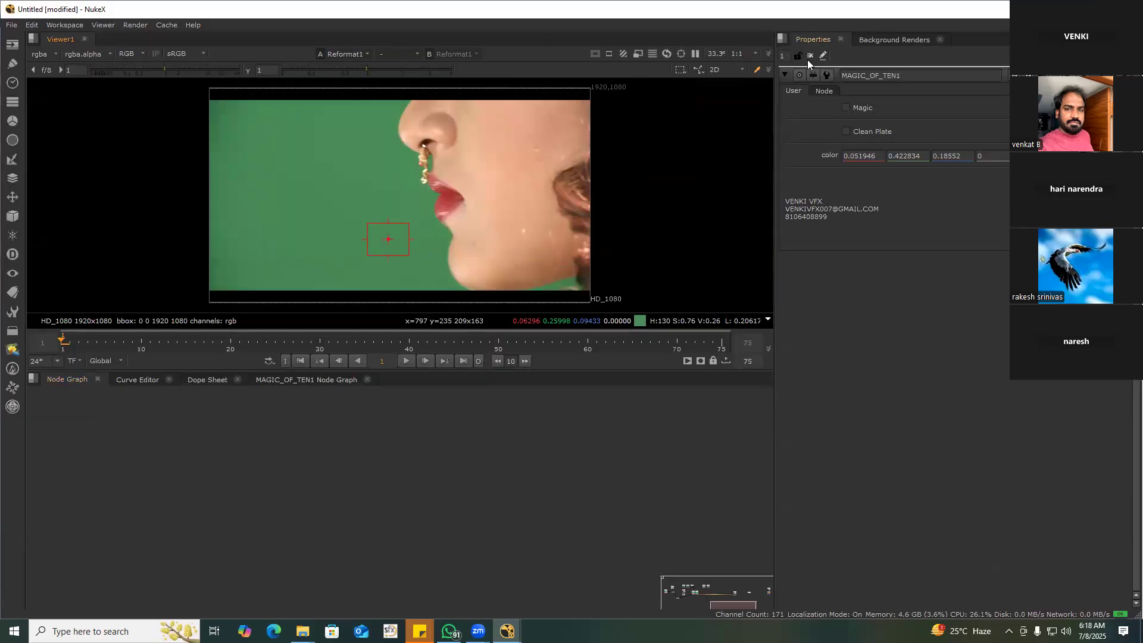
{"action": "left_click", "coordinate": [809, 56]}
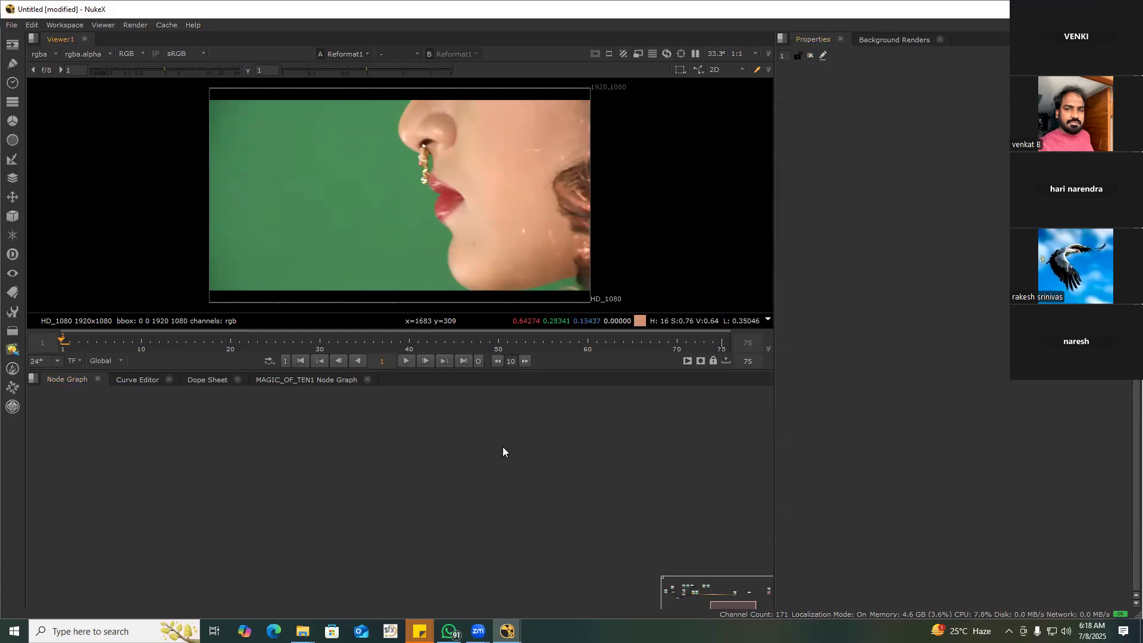
Display the Read4 plate, the green Constant1 and the Grade2 background in turn to review the three keying inputs
{"action": "scroll", "coordinate": [506, 447], "scroll_direction": "down", "scroll_amount": 5}
{"action": "left_click", "coordinate": [455, 460]}
{"action": "left_click", "coordinate": [502, 415]}
{"action": "middle_click_drag", "start_coordinate": [527, 431], "coordinate": [434, 426]}
{"action": "key", "text": "1"}
{"action": "left_click", "coordinate": [583, 416]}
{"action": "key", "text": "1"}
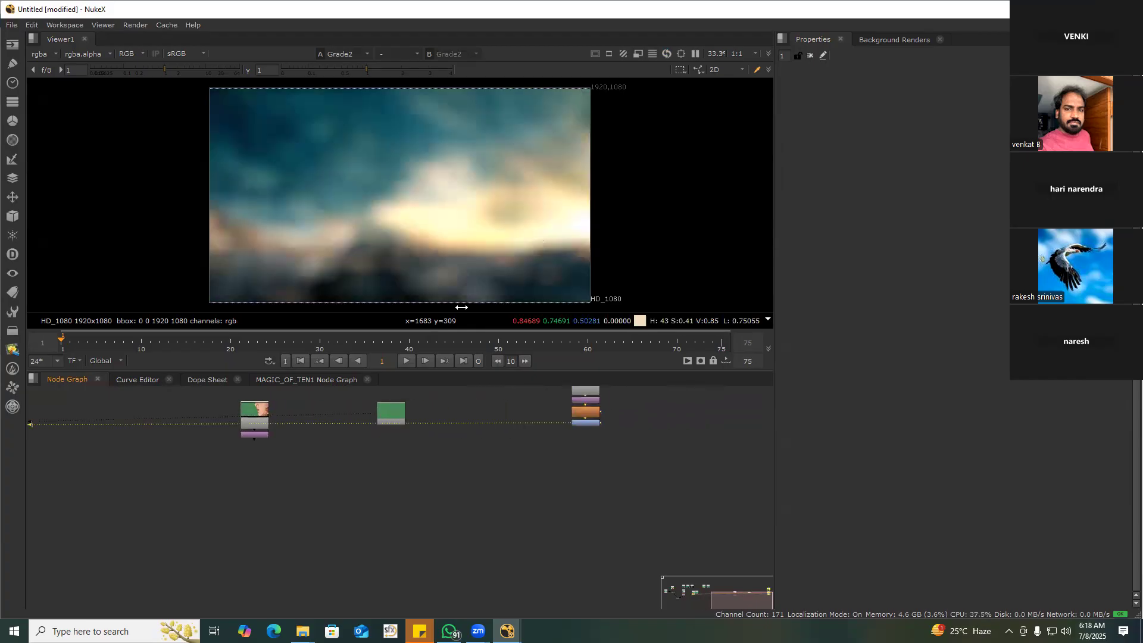
{"action": "scroll", "coordinate": [288, 433], "scroll_direction": "up", "scroll_amount": 3}
{"action": "left_click", "coordinate": [287, 434]}
{"action": "key", "text": "1"}
{"action": "middle_click_drag", "start_coordinate": [404, 432], "coordinate": [315, 452]}
{"action": "left_click", "coordinate": [400, 425]}
{"action": "key", "text": "1"}
{"action": "left_click", "coordinate": [491, 437]}
{"action": "middle_click_drag", "start_coordinate": [492, 437], "coordinate": [317, 443]}
{"action": "middle_click_drag", "start_coordinate": [232, 428], "coordinate": [299, 423]}
{"action": "left_click", "coordinate": [298, 422]}
{"action": "left_click", "coordinate": [613, 435]}
{"action": "key", "text": "1"}
Display Reformat1 and add a Keylight node below it with Reformat1 as its source
{"action": "middle_click_drag", "start_coordinate": [405, 447], "coordinate": [563, 456]}
{"action": "middle_click_drag", "start_coordinate": [286, 471], "coordinate": [437, 412]}
{"action": "left_click", "coordinate": [433, 406]}
{"action": "key", "text": "1"}
{"action": "left_click", "coordinate": [428, 459]}
{"action": "key", "text": "Tab"}
{"action": "type", "text": "k"}
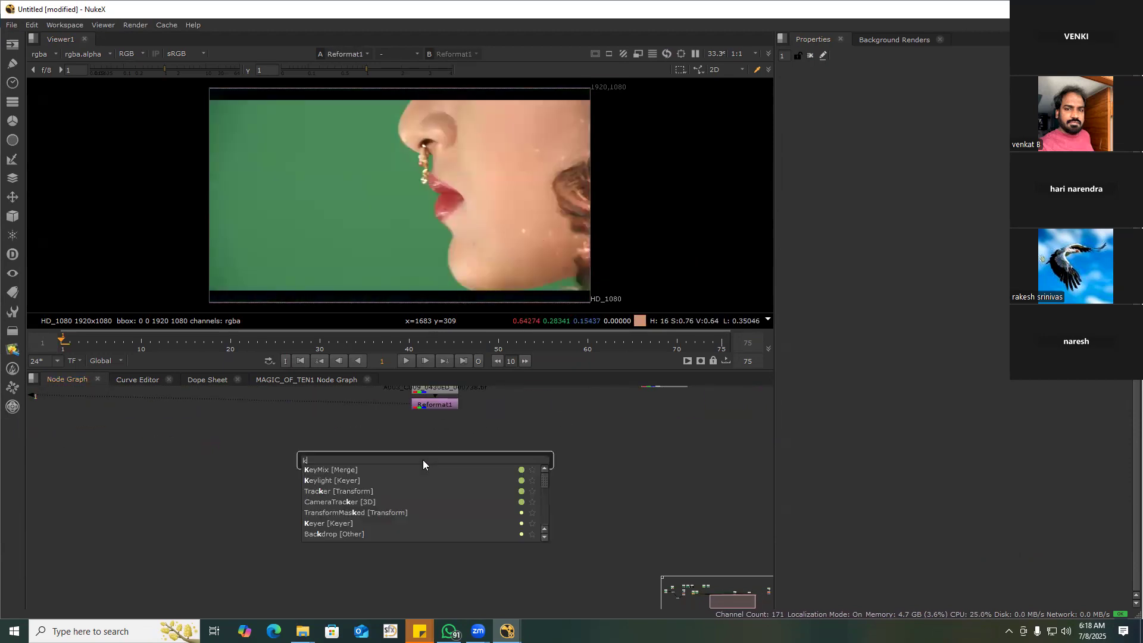
{"action": "type", "text": "e"}
{"action": "key", "text": "Down"}
{"action": "key", "text": "Down"}
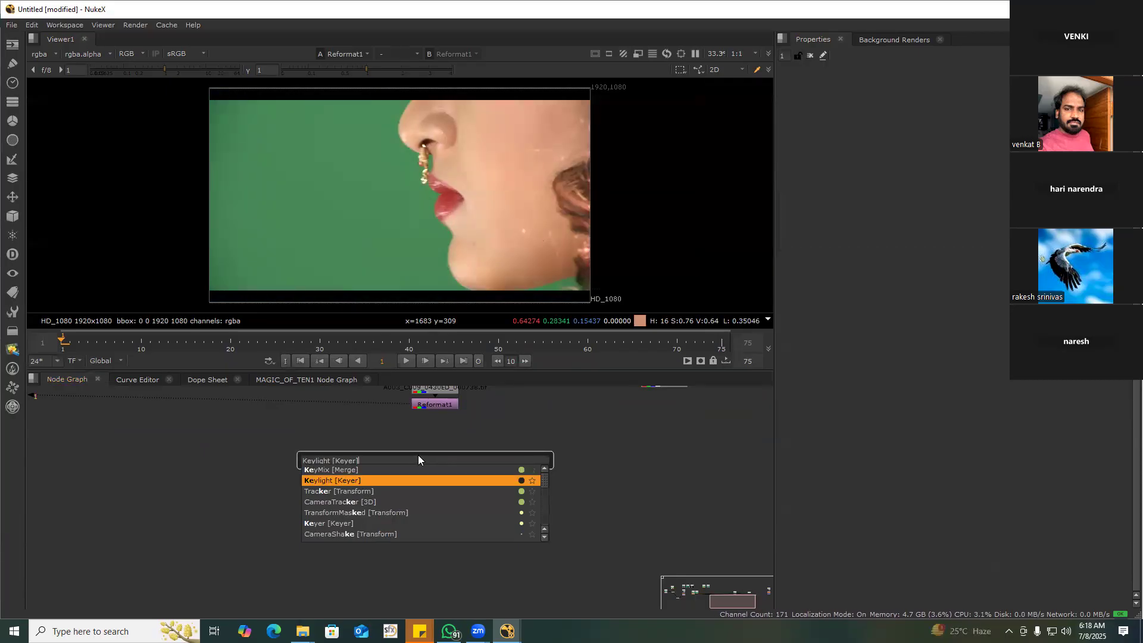
{"action": "key", "text": "Return"}
{"action": "left_click_drag", "start_coordinate": [424, 453], "coordinate": [452, 463]}
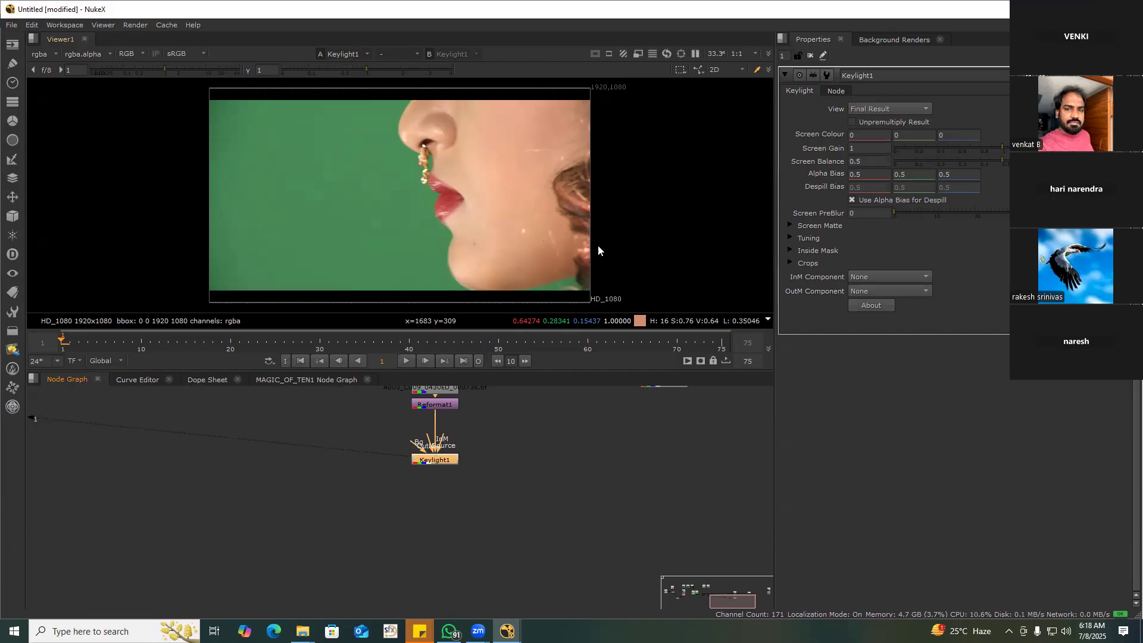
Set the green value of Keylight1's Screen Colour to 1 and place the node lower to the left of Reformat1
{"action": "left_click", "coordinate": [920, 134]}
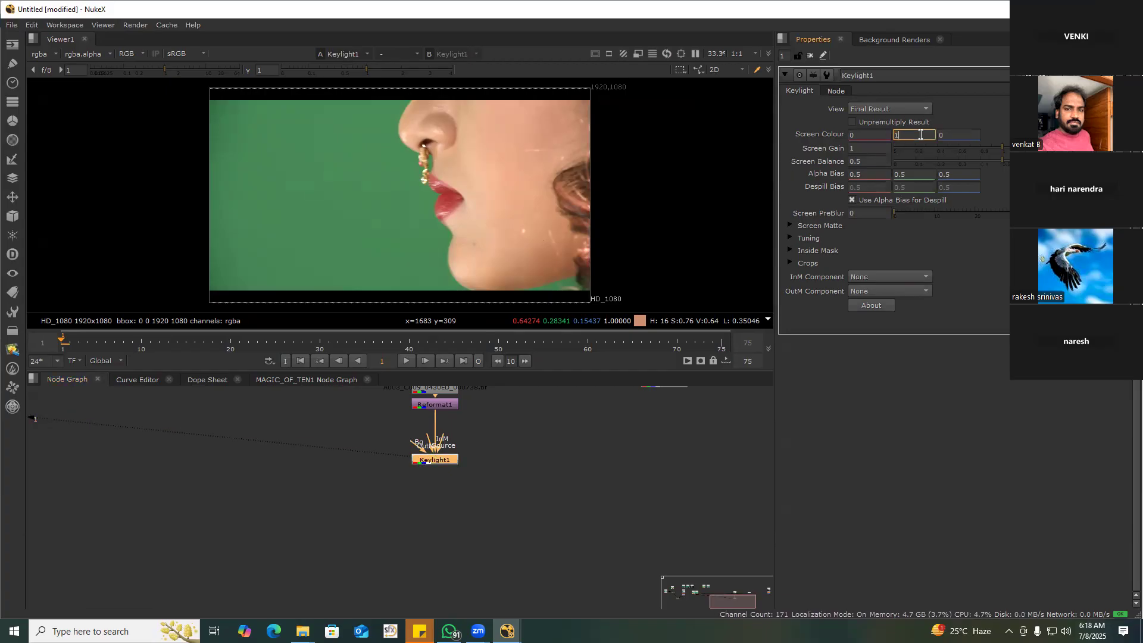
{"action": "type", "text": "1"}
{"action": "key", "text": "Return"}
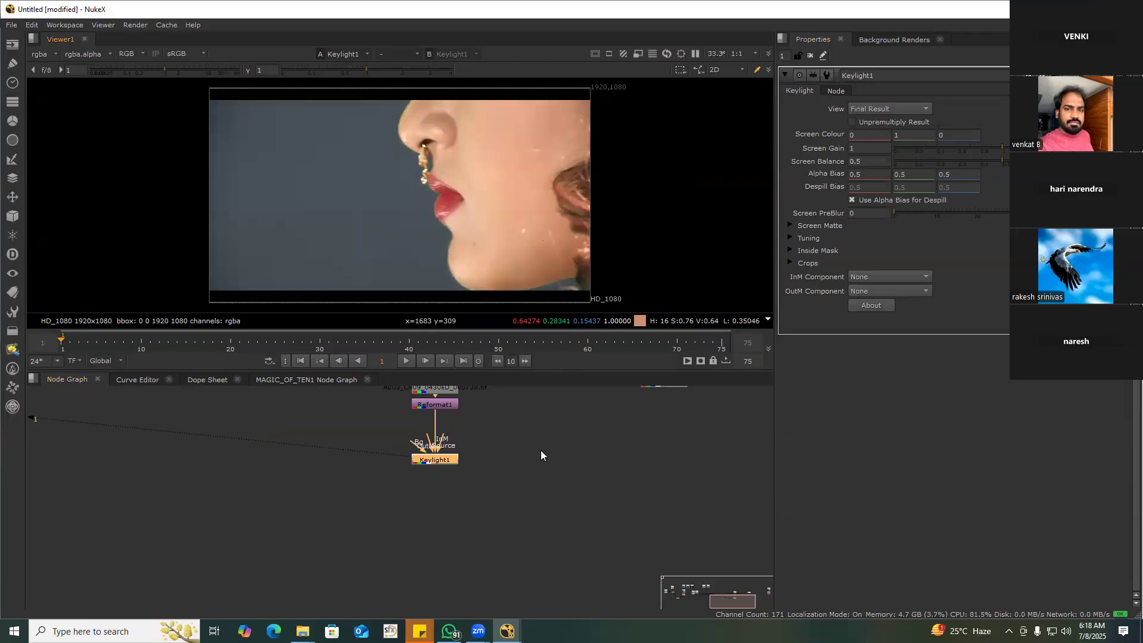
{"action": "left_click_drag", "start_coordinate": [431, 459], "coordinate": [347, 473]}
{"action": "left_click", "coordinate": [474, 461]}
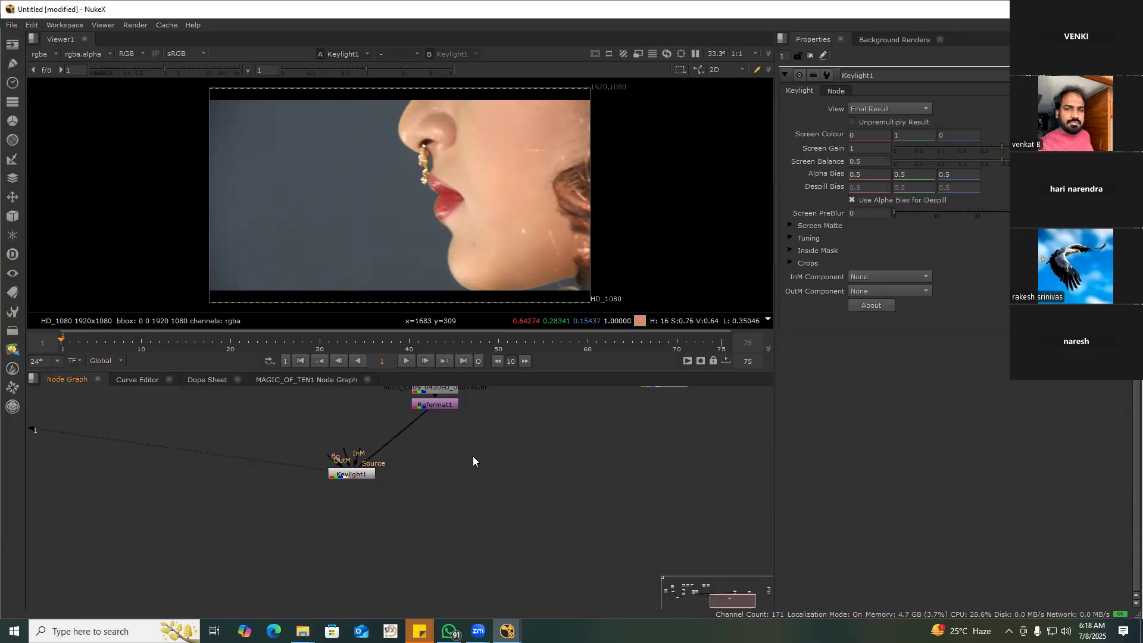
Display Reformat1 and Keylight1 in turn to compare the original plate with the keyed result
{"action": "key", "text": "1"}
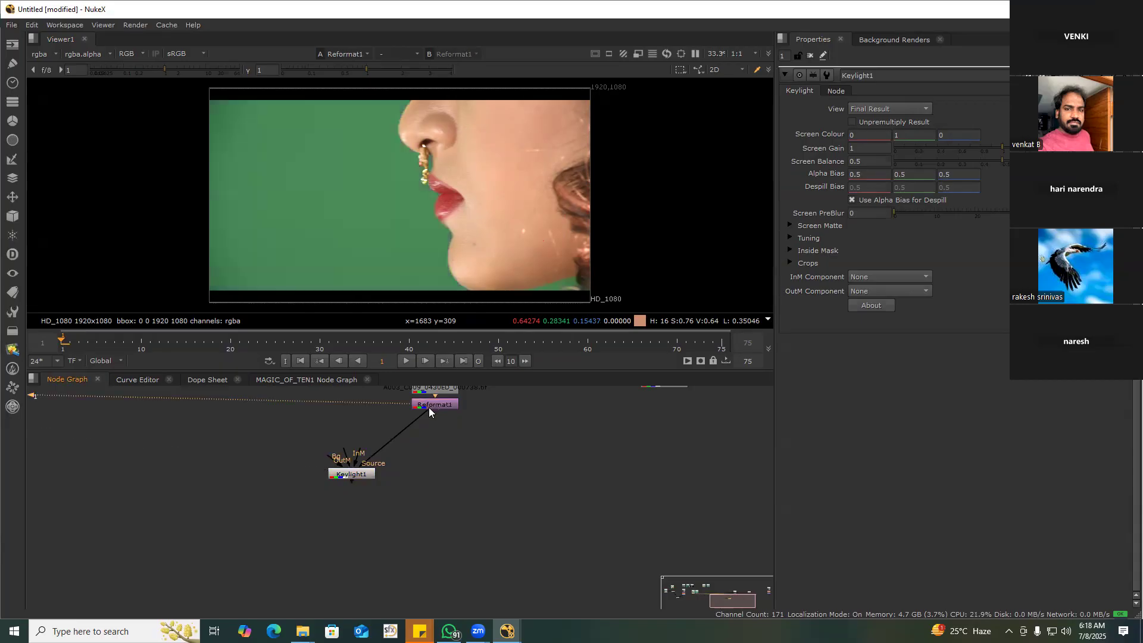
{"action": "left_click", "coordinate": [343, 474]}
{"action": "key", "text": "1"}
{"action": "left_click", "coordinate": [436, 472]}
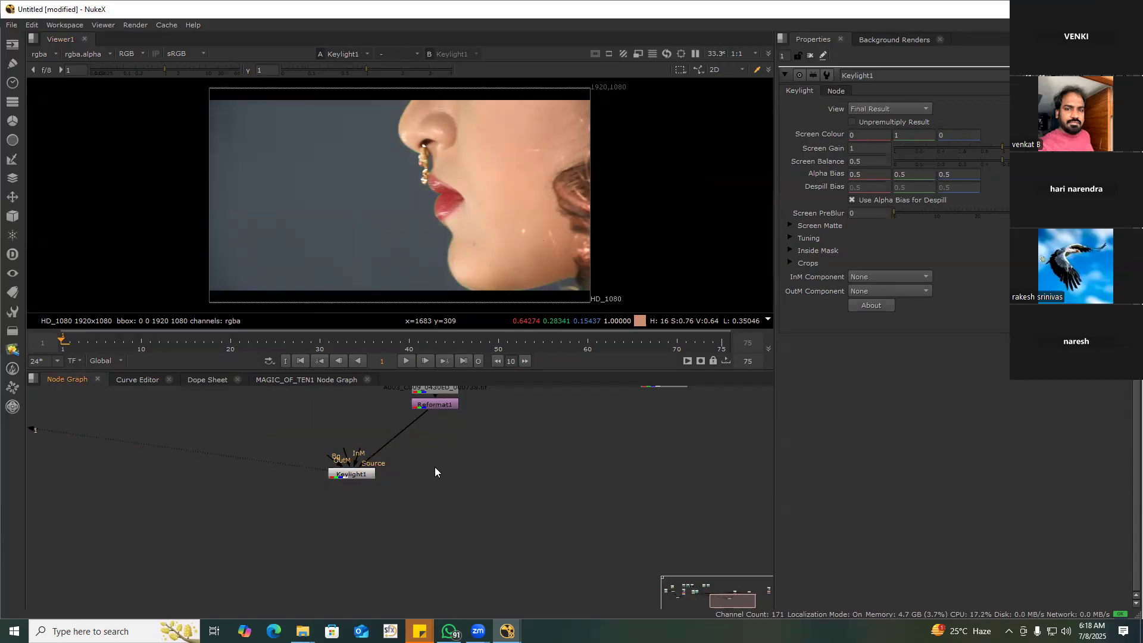
{"action": "left_click", "coordinate": [435, 404]}
{"action": "key", "text": "1"}
Assign Keylight1 to viewer input 2 with Reformat1 on input 1 and flip between them to examine the removed green
{"action": "left_click", "coordinate": [283, 451]}
{"action": "left_click_drag", "start_coordinate": [283, 451], "coordinate": [452, 503]}
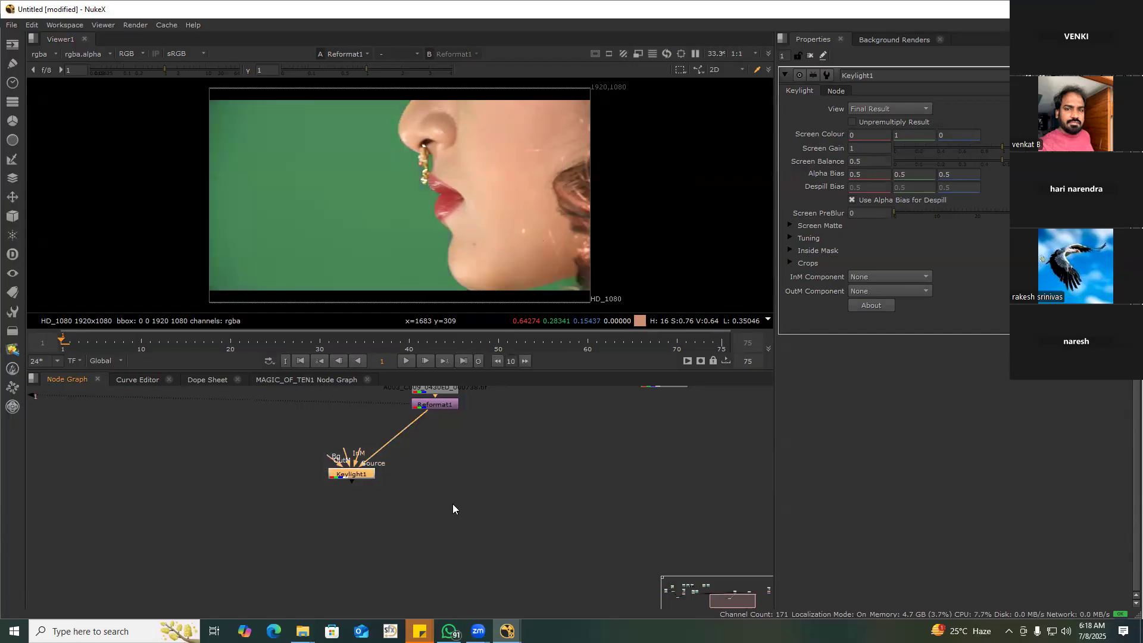
{"action": "key", "text": "2"}
{"action": "left_click", "coordinate": [438, 404]}
{"action": "key", "text": "1"}
{"action": "key", "text": "2"}
{"action": "key", "text": "1"}
{"action": "key", "text": "2"}
{"action": "key", "text": "1"}
{"action": "key", "text": "2"}
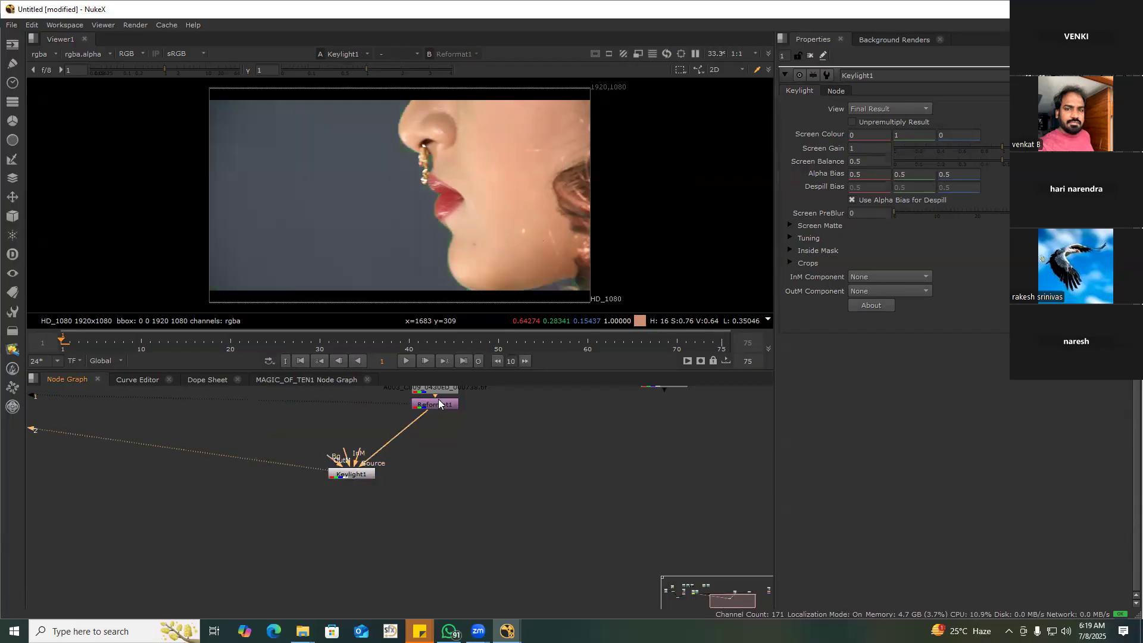
{"action": "key", "text": "1"}
{"action": "left_click_drag", "start_coordinate": [333, 159], "coordinate": [399, 213]}
{"action": "left_click_drag", "start_coordinate": [264, 431], "coordinate": [439, 506]}
{"action": "key", "text": "2"}
{"action": "key", "text": "1"}
{"action": "key", "text": "2"}
{"action": "key", "text": "1"}
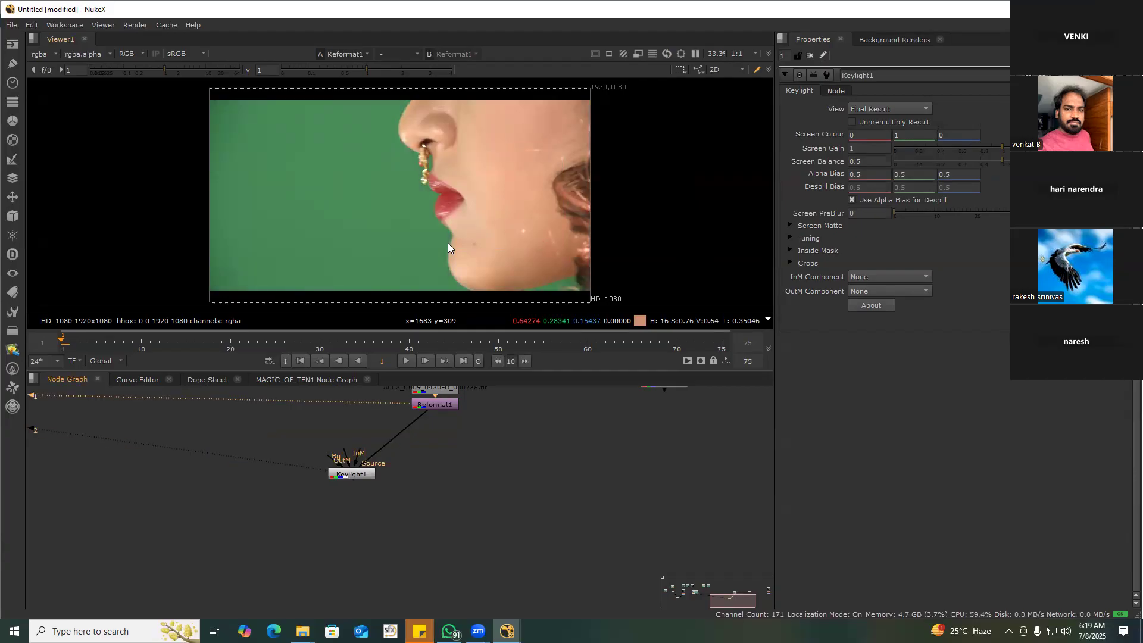
{"action": "key", "text": "2"}
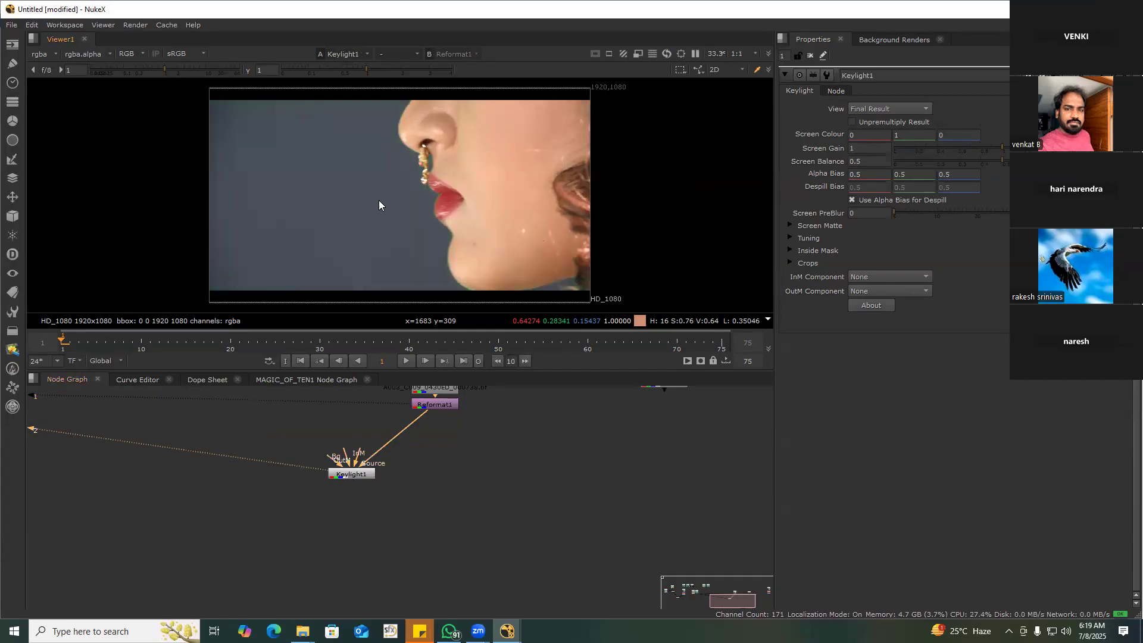
{"action": "left_click", "coordinate": [406, 229]}
{"action": "key", "text": "1"}
{"action": "key", "text": "2"}
Add a Merge node beside Keylight1 with Reformat1 as input A and Keylight1 as input B, and display it
{"action": "left_click", "coordinate": [453, 457]}
{"action": "key", "text": "m"}
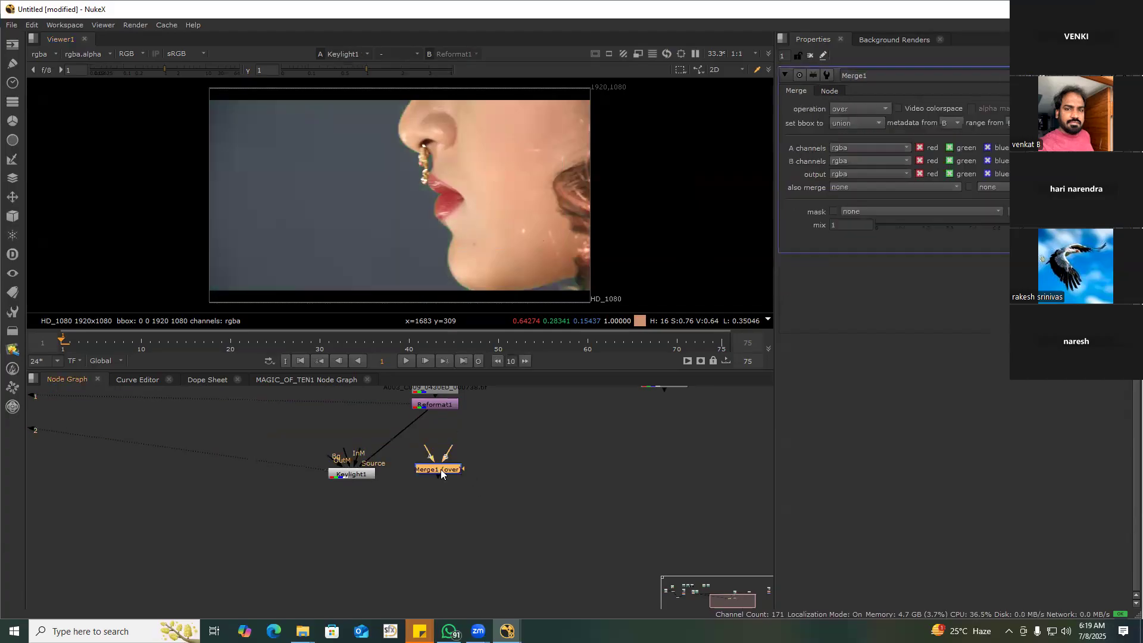
{"action": "middle_click_drag", "start_coordinate": [464, 436], "coordinate": [526, 442]}
{"action": "left_click_drag", "start_coordinate": [513, 453], "coordinate": [497, 430]}
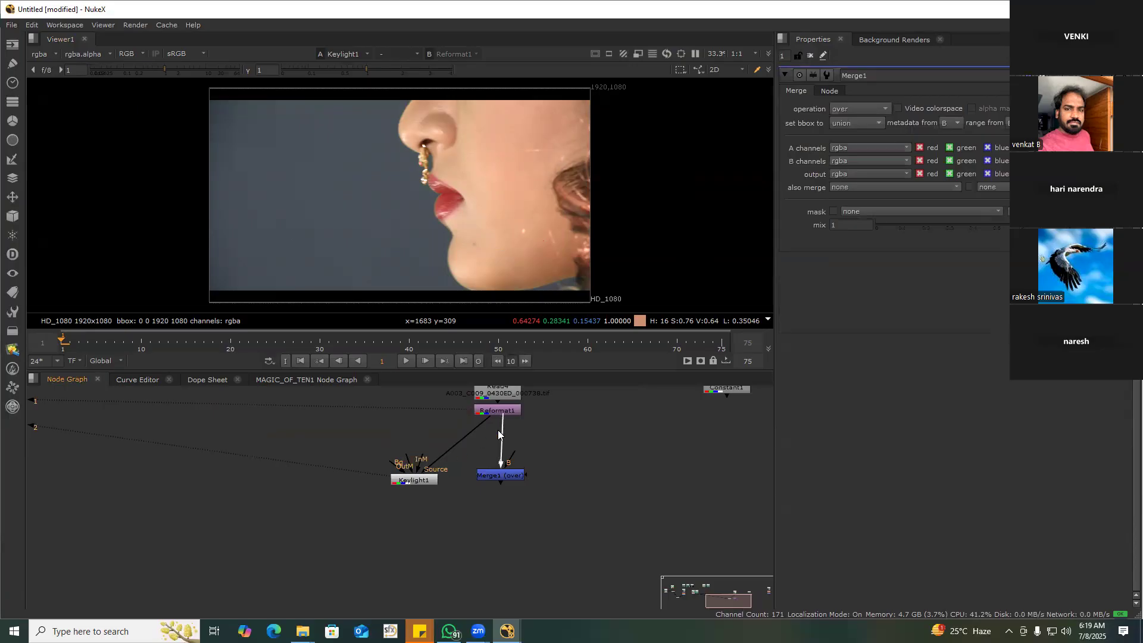
{"action": "left_click_drag", "start_coordinate": [505, 480], "coordinate": [497, 483]}
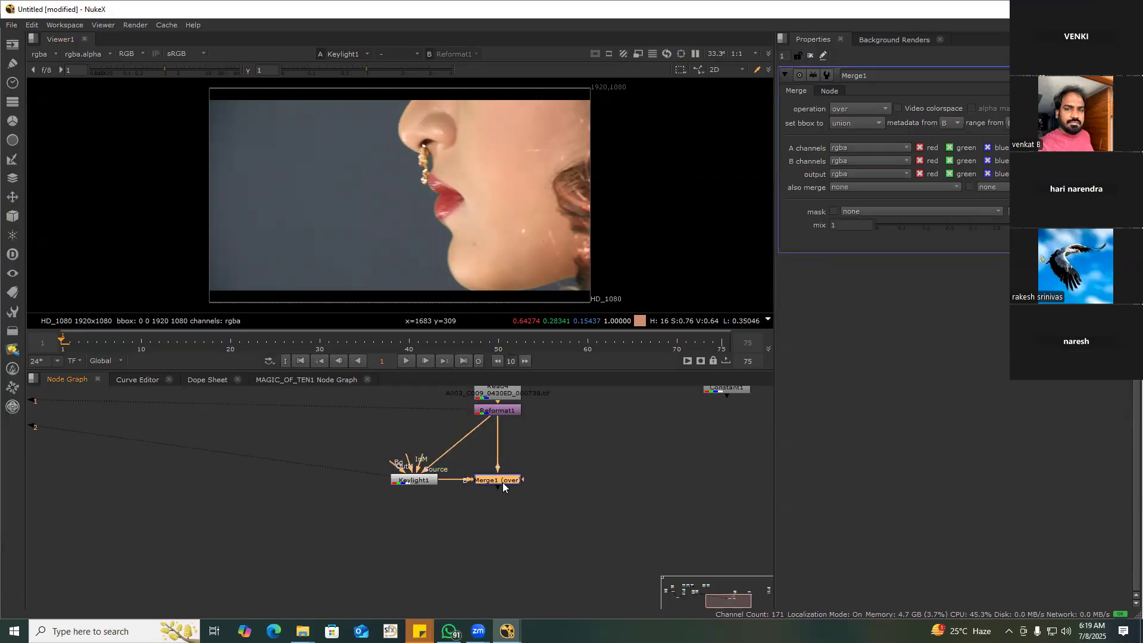
{"action": "key", "text": "1"}
{"action": "key", "text": "2"}
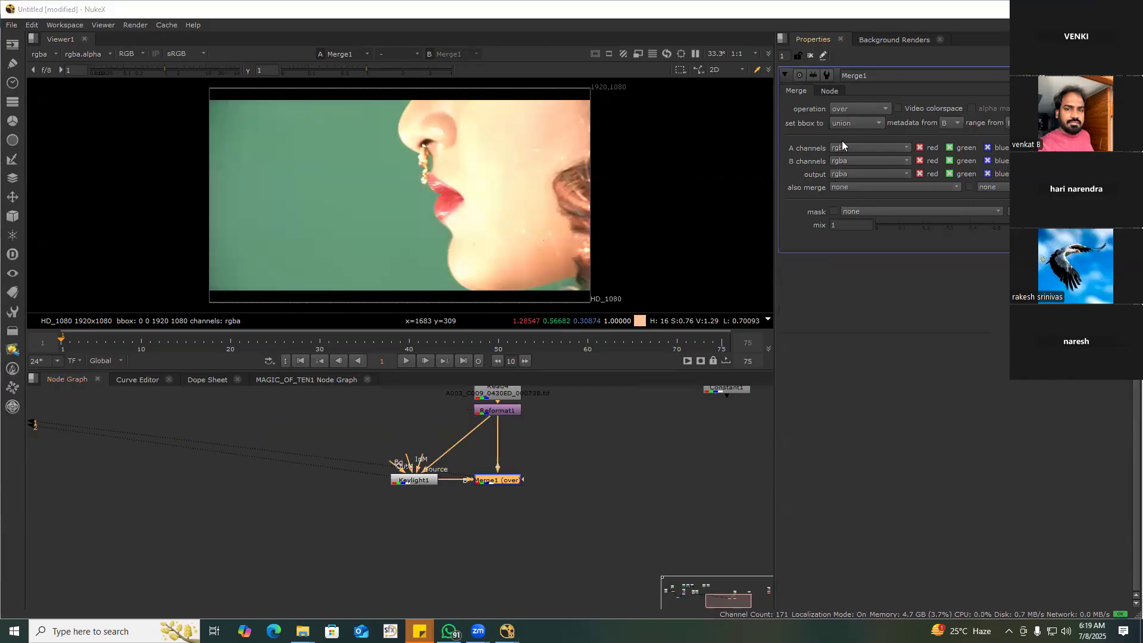
Set Merge1's operation to minus and compare its output with Reformat1 and Keylight1
{"action": "left_click", "coordinate": [857, 108]}
{"action": "left_click", "coordinate": [882, 207]}
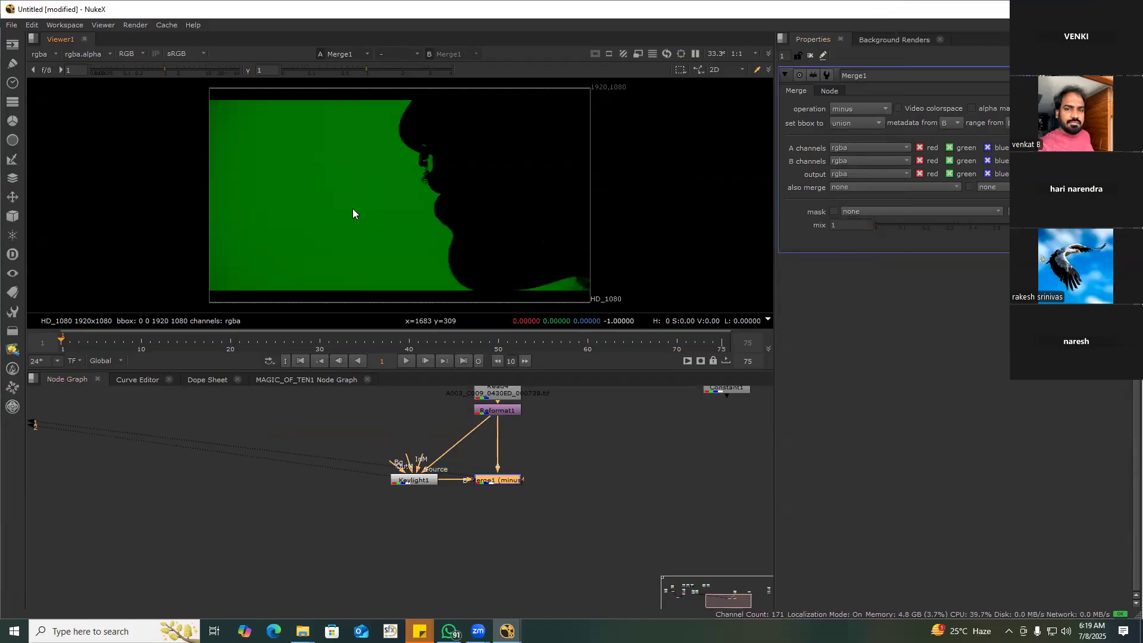
{"action": "left_click", "coordinate": [520, 412]}
{"action": "key", "text": "1"}
{"action": "left_click", "coordinate": [414, 480]}
{"action": "key", "text": "1"}
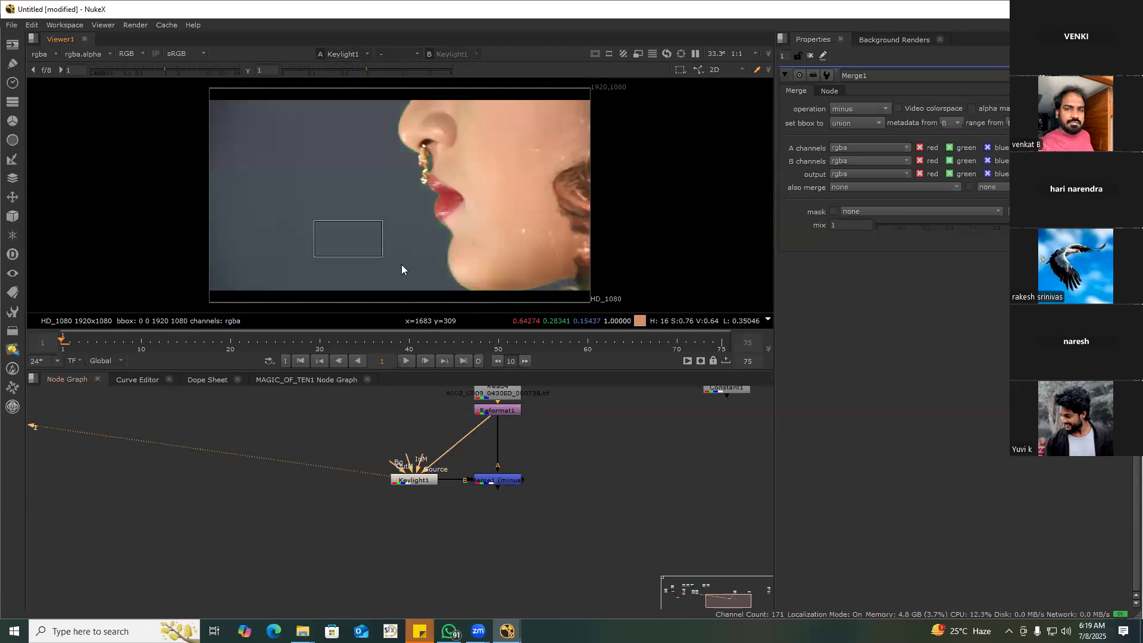
{"action": "left_click", "coordinate": [502, 482]}
{"action": "key", "text": "1"}
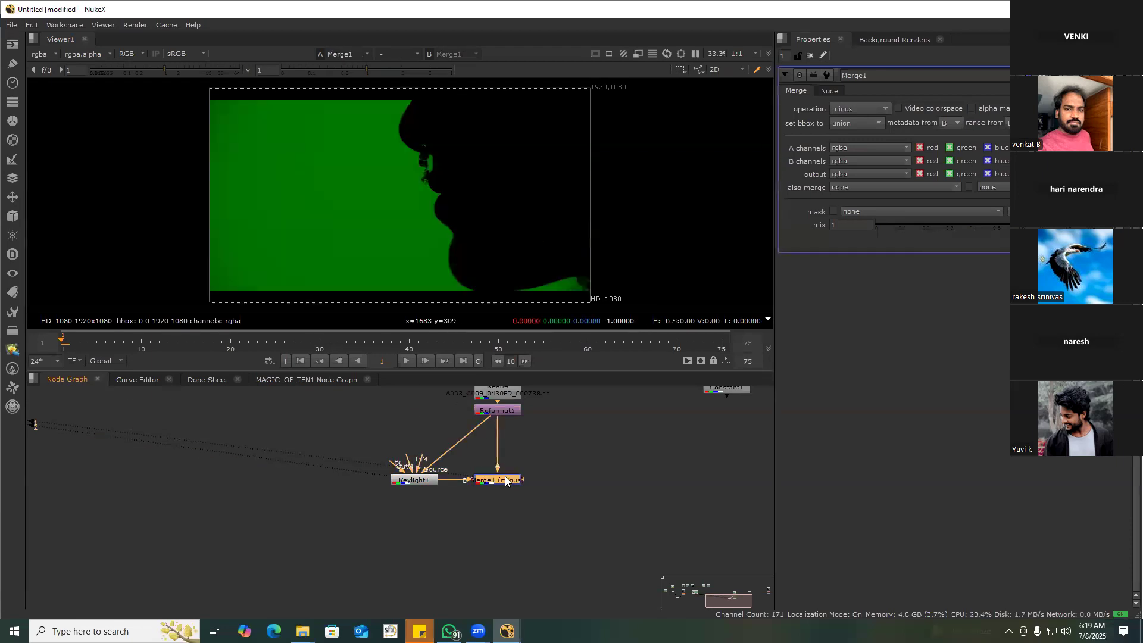
{"action": "scroll", "coordinate": [501, 481], "scroll_direction": "up", "scroll_amount": 3}
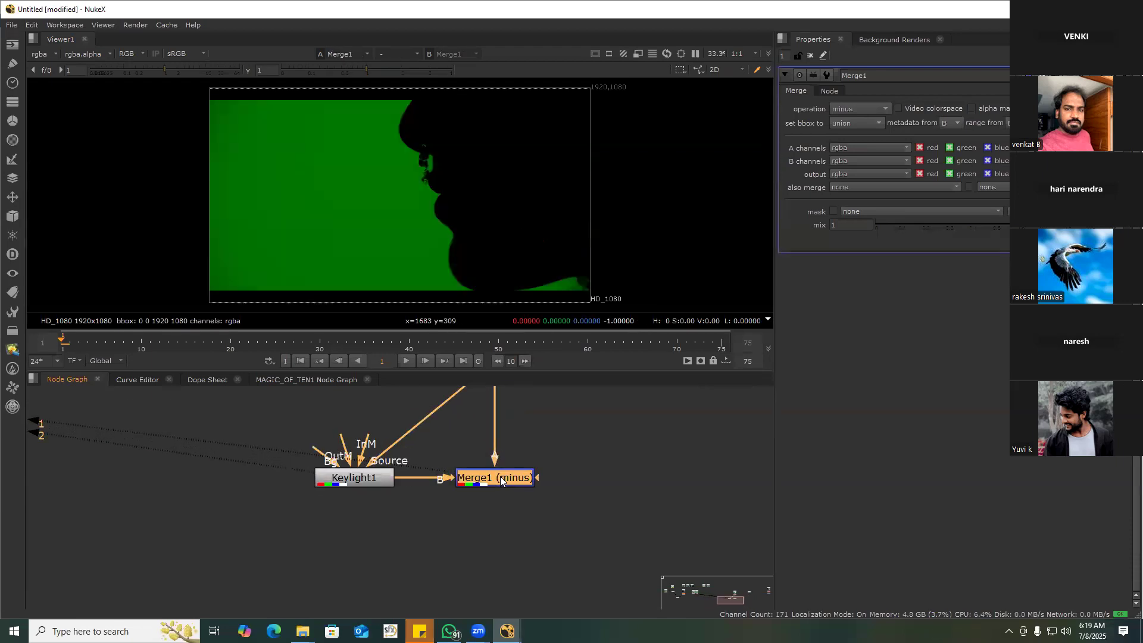
Change Merge1's operation to from and swap its inputs so Keylight1 feeds A and Reformat1 feeds B
{"action": "left_click", "coordinate": [854, 109]}
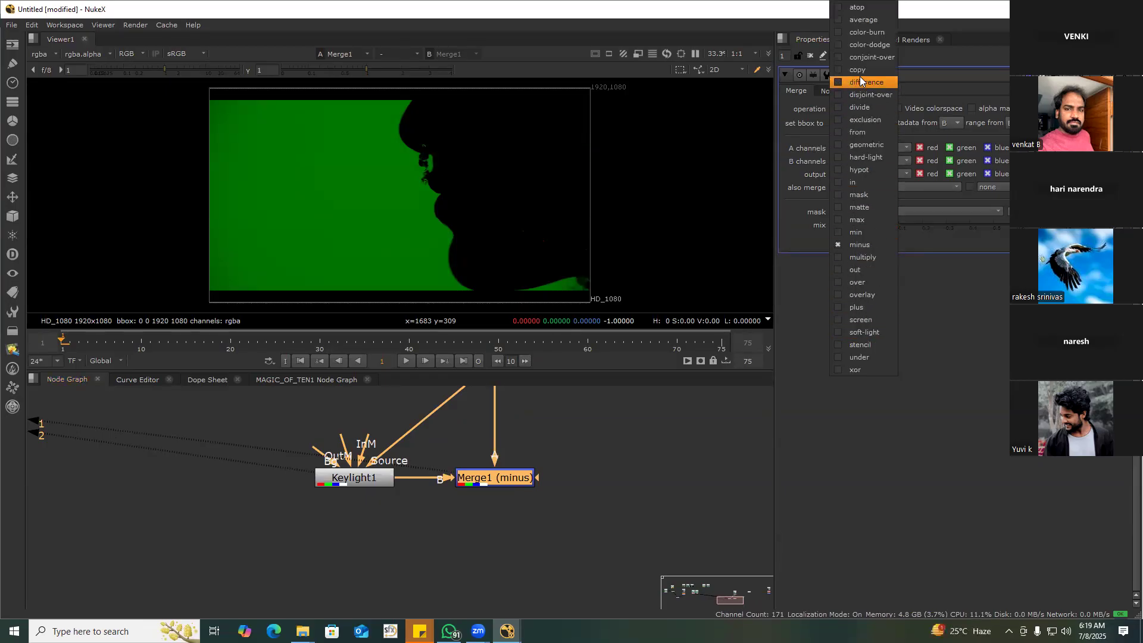
{"action": "left_click", "coordinate": [861, 133]}
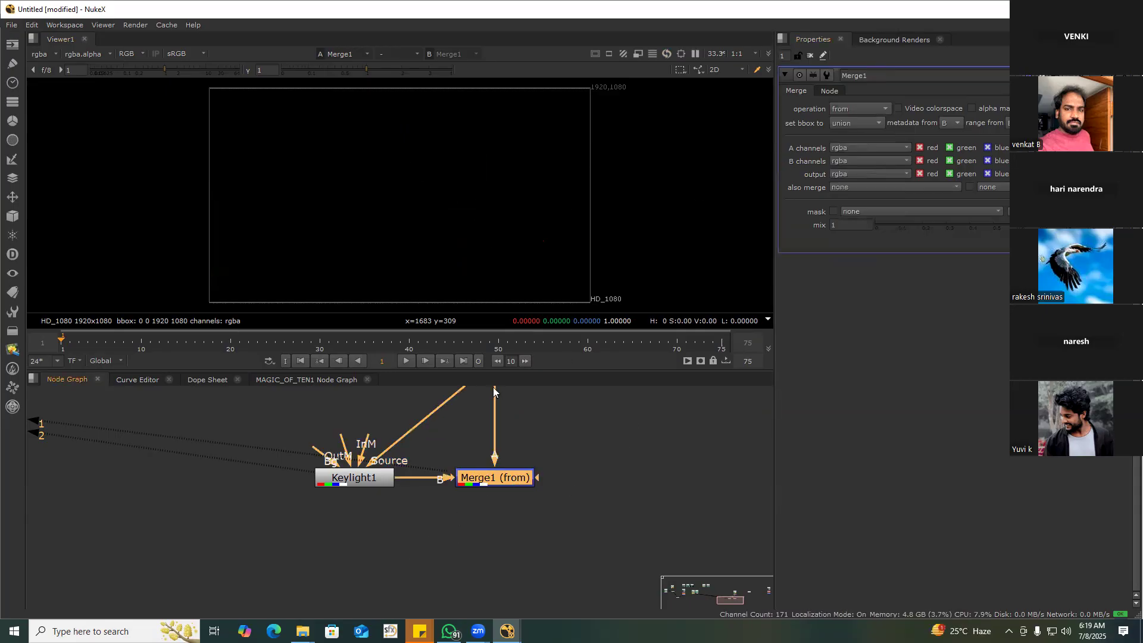
{"action": "key", "text": "shift+x"}
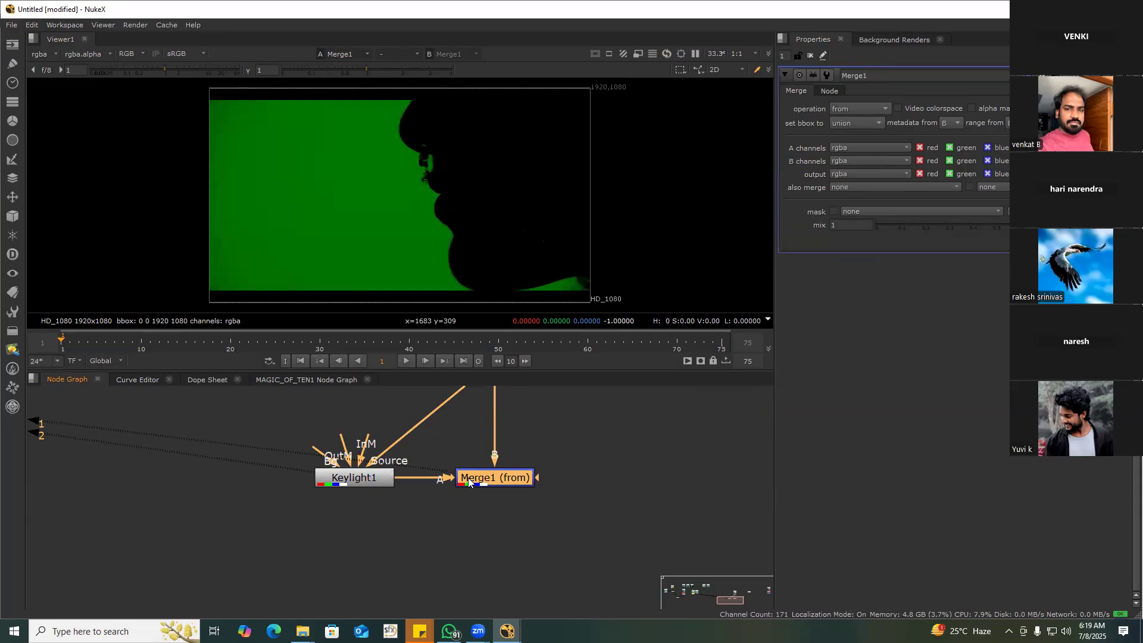
{"action": "left_click_drag", "start_coordinate": [316, 165], "coordinate": [496, 229]}
Add a second Merge node with Reformat1 as A and Keylight1 as B, and set its operation to minus
{"action": "middle_click_drag", "start_coordinate": [565, 519], "coordinate": [467, 530]}
{"action": "left_click", "coordinate": [490, 493]}
{"action": "key", "text": "m"}
{"action": "scroll", "coordinate": [490, 493], "scroll_direction": "down", "scroll_amount": 3}
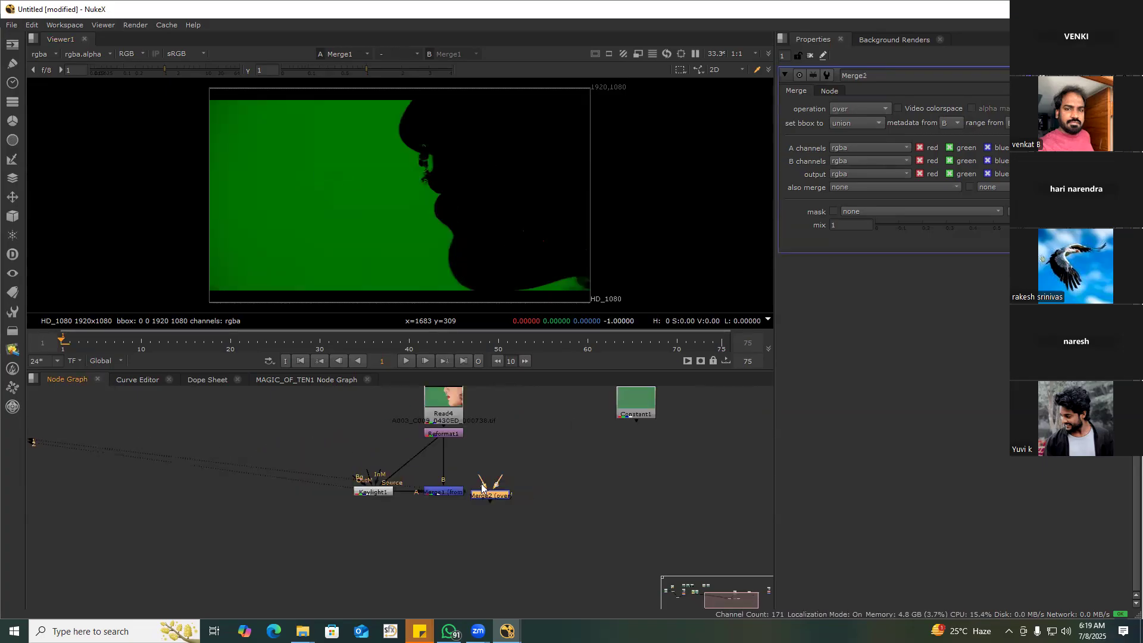
{"action": "left_click_drag", "start_coordinate": [443, 485], "coordinate": [384, 493]}
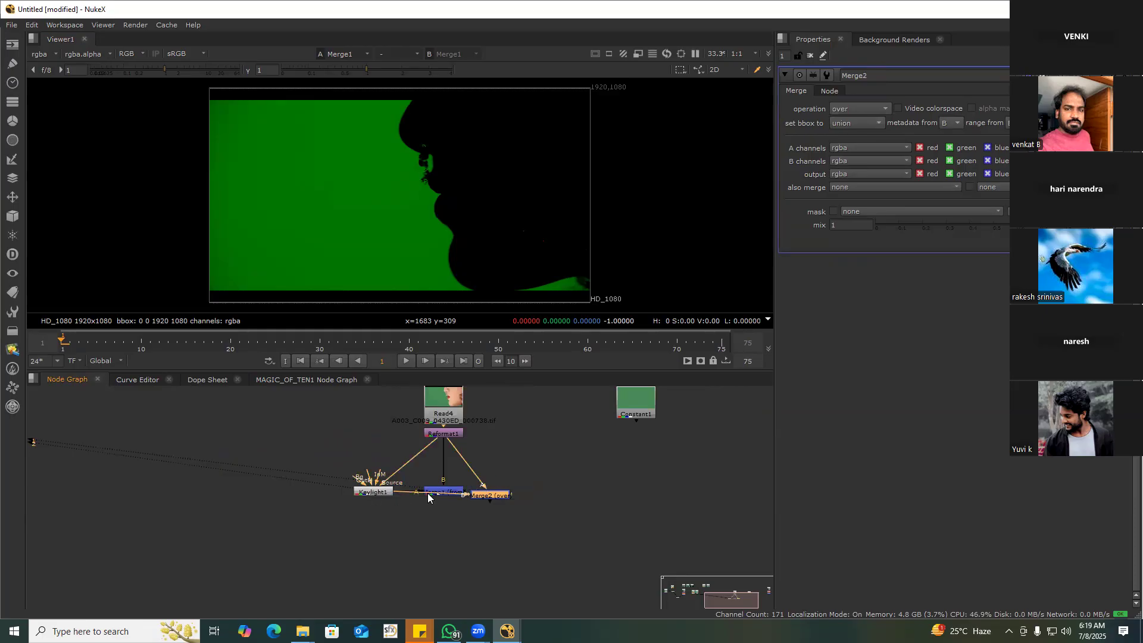
{"action": "key", "text": "1"}
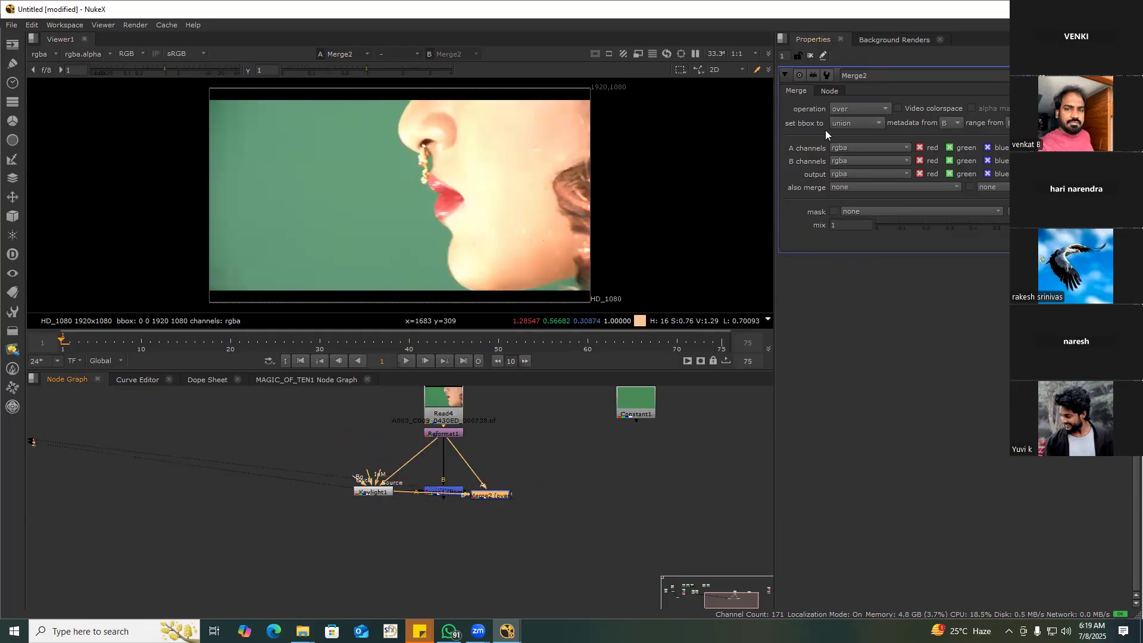
{"action": "left_click", "coordinate": [855, 109]}
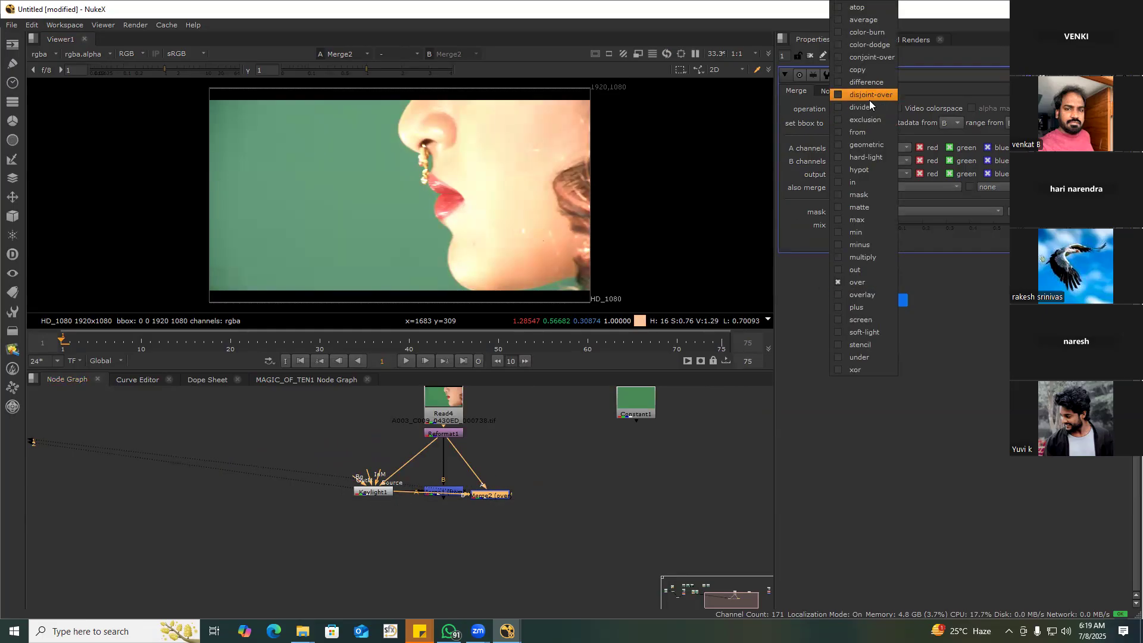
{"action": "left_click", "coordinate": [859, 244]}
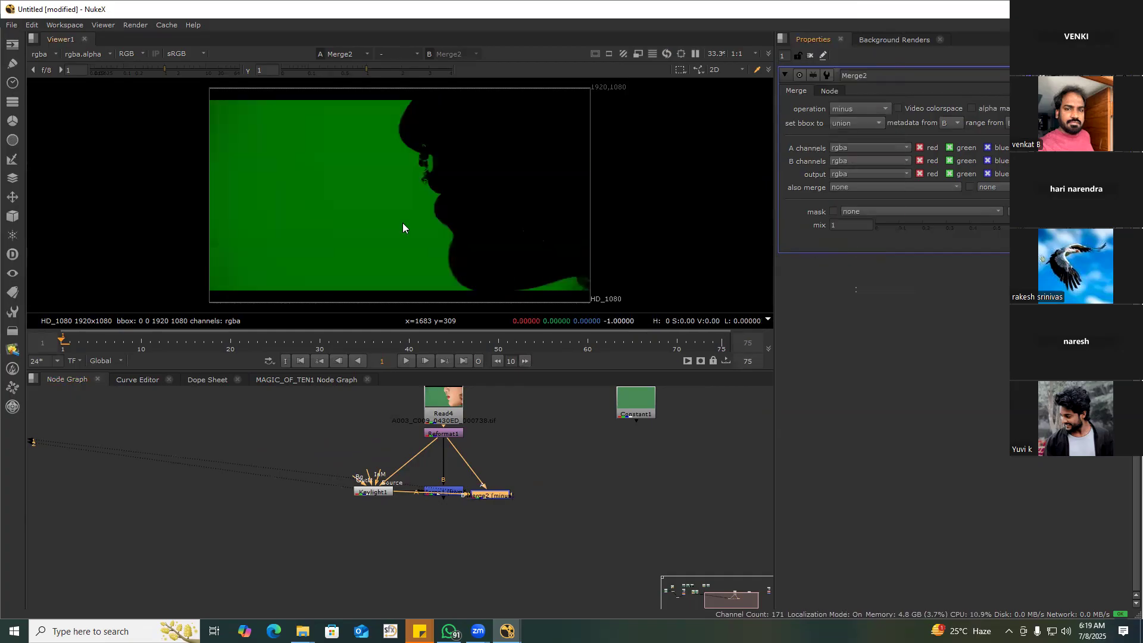
Add a third Merge node below the others with Reformat1 as A and Keylight1 as B, and set its operation to difference
{"action": "left_click_drag", "start_coordinate": [493, 494], "coordinate": [440, 434]}
{"action": "key", "text": "m"}
{"action": "left_click_drag", "start_coordinate": [495, 493], "coordinate": [418, 495]}
{"action": "left_click_drag", "start_coordinate": [501, 495], "coordinate": [375, 492]}
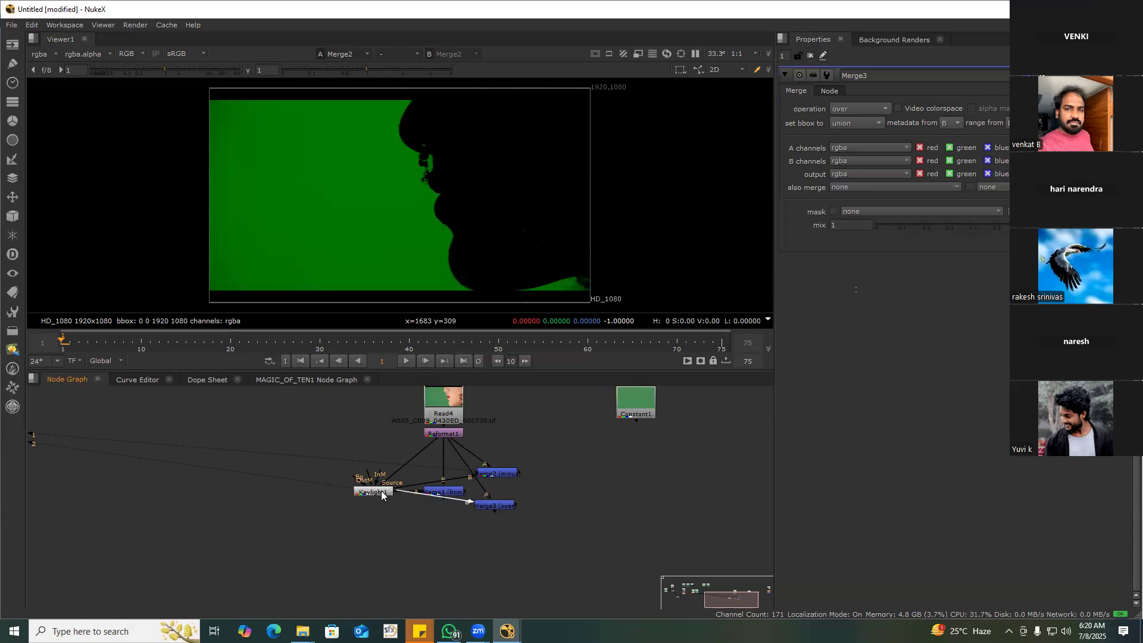
{"action": "left_click", "coordinate": [494, 506]}
{"action": "key", "text": "1"}
{"action": "left_click", "coordinate": [872, 110]}
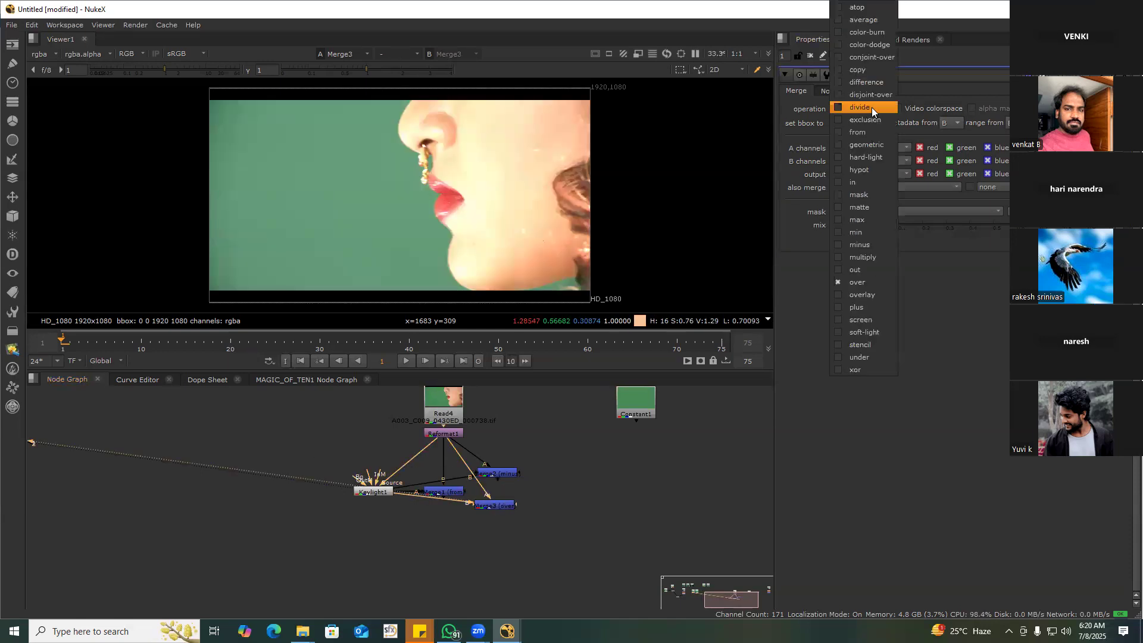
{"action": "left_click", "coordinate": [874, 82]}
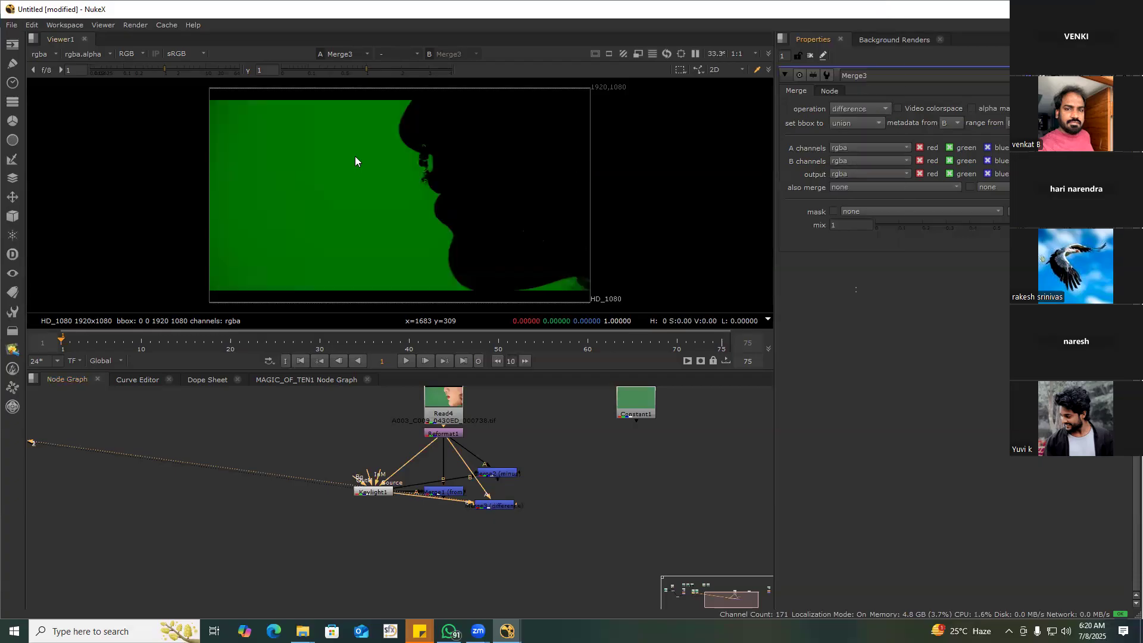
{"action": "scroll", "coordinate": [528, 527], "scroll_direction": "up", "scroll_amount": 2}
{"action": "scroll", "coordinate": [576, 474], "scroll_direction": "up", "scroll_amount": 1}
{"action": "left_click_drag", "start_coordinate": [576, 475], "coordinate": [545, 504]}
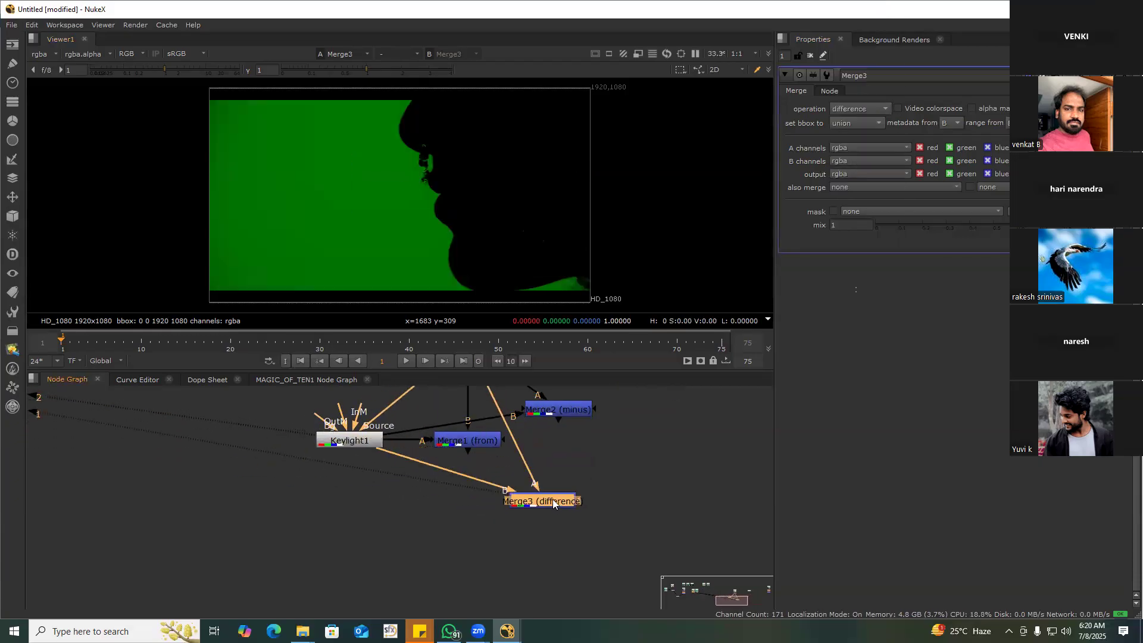
Display the from, minus and difference Merge nodes in turn to compare their outputs
{"action": "left_click", "coordinate": [467, 444]}
{"action": "key", "text": "1"}
{"action": "middle_click_drag", "start_coordinate": [571, 420], "coordinate": [566, 466]}
{"action": "left_click", "coordinate": [566, 463]}
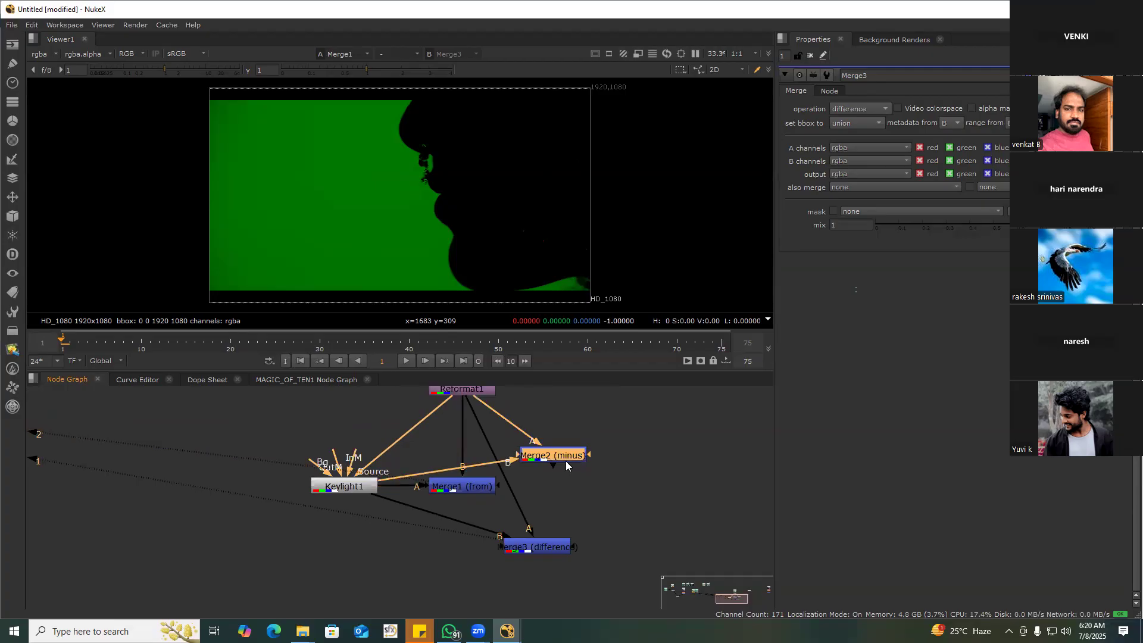
{"action": "key", "text": "3"}
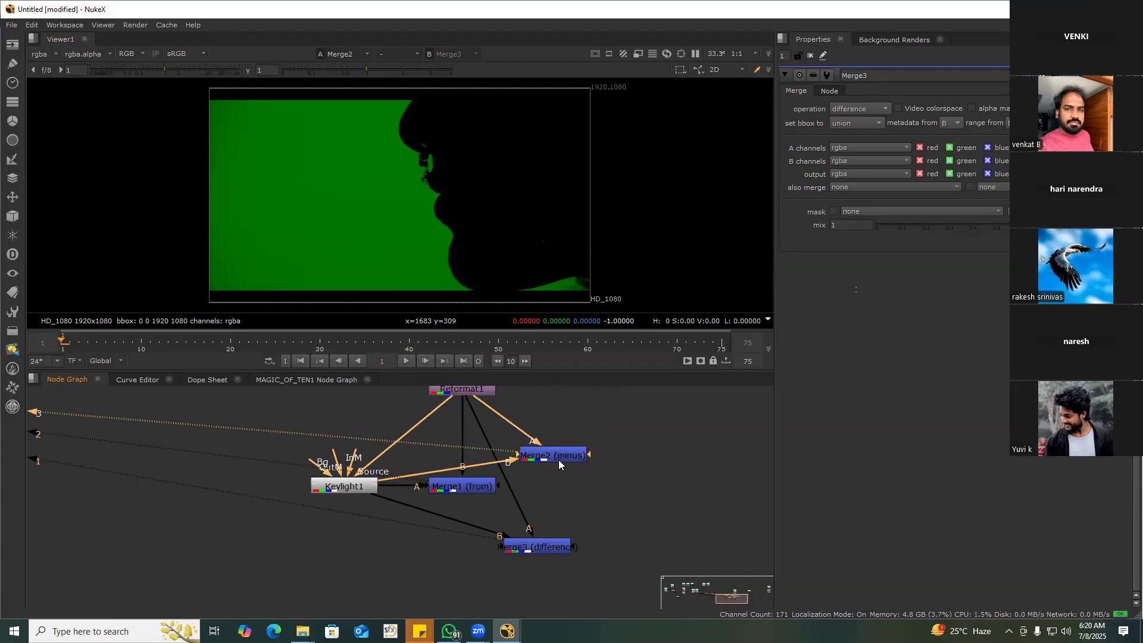
{"action": "middle_click_drag", "start_coordinate": [559, 464], "coordinate": [552, 425]}
{"action": "left_click", "coordinate": [544, 508]}
{"action": "key", "text": "1"}
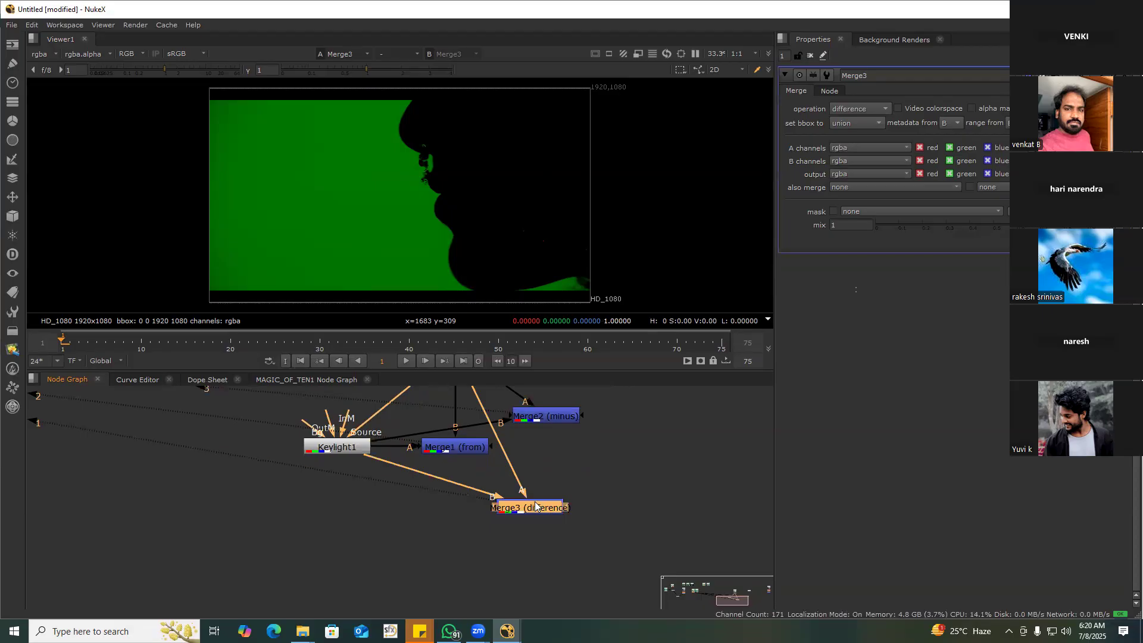
{"action": "scroll", "coordinate": [535, 491], "scroll_direction": "up", "scroll_amount": 4}
{"action": "scroll", "coordinate": [535, 490], "scroll_direction": "down", "scroll_amount": 4}
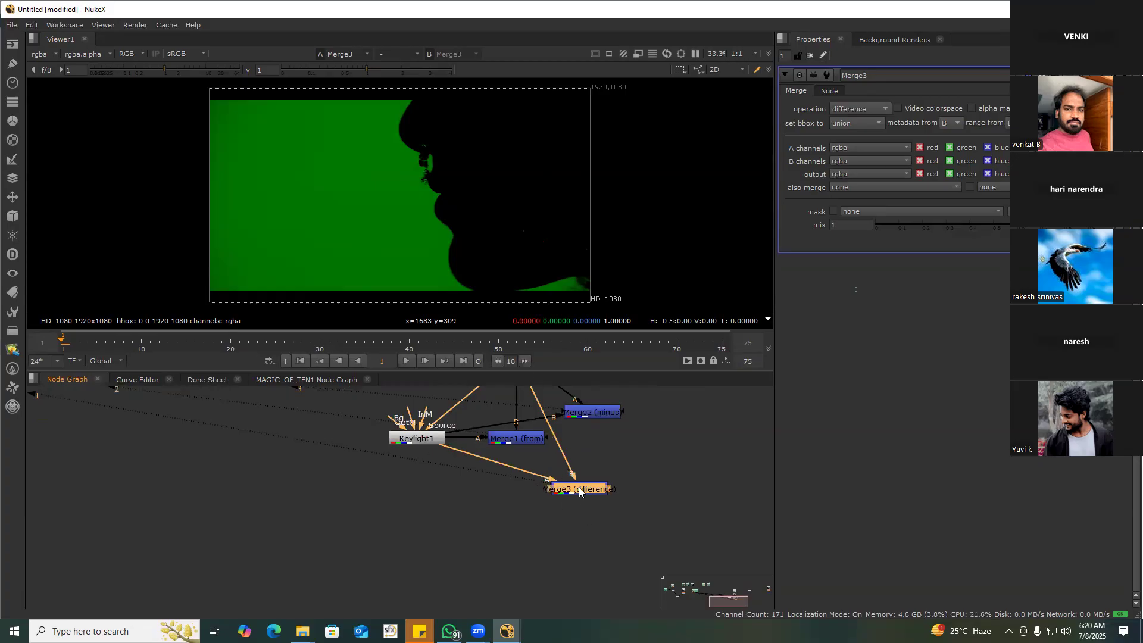
Delete the difference Merge node and display Merge2, the minus Merge
{"action": "middle_click_drag", "start_coordinate": [579, 492], "coordinate": [545, 500]}
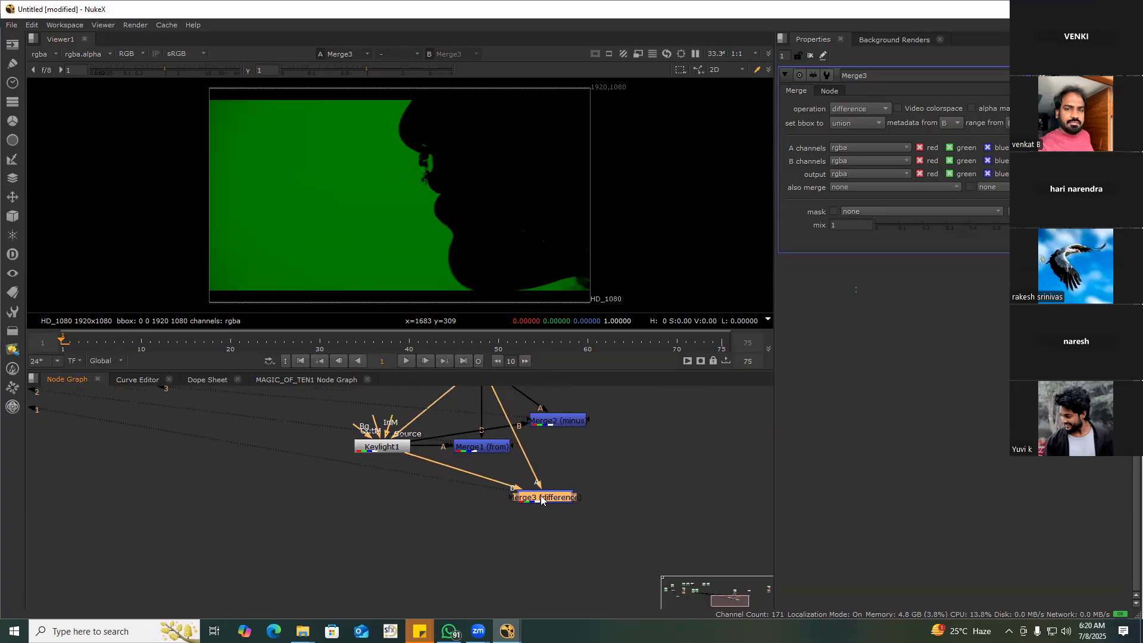
{"action": "key", "text": "Delete"}
{"action": "left_click", "coordinate": [557, 425]}
{"action": "key", "text": "1"}
{"action": "left_click", "coordinate": [548, 483]}
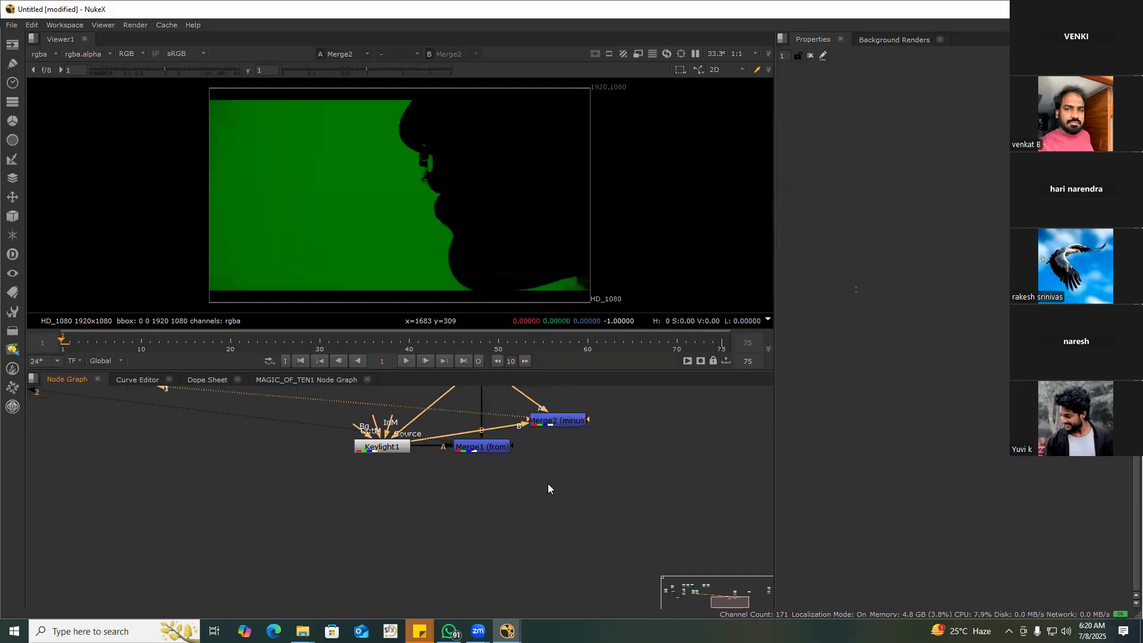
Display Merge1, the from Merge, delete the minus Merge node and realign Merge1 beneath Reformat1
{"action": "middle_click_drag", "start_coordinate": [552, 450], "coordinate": [570, 518]}
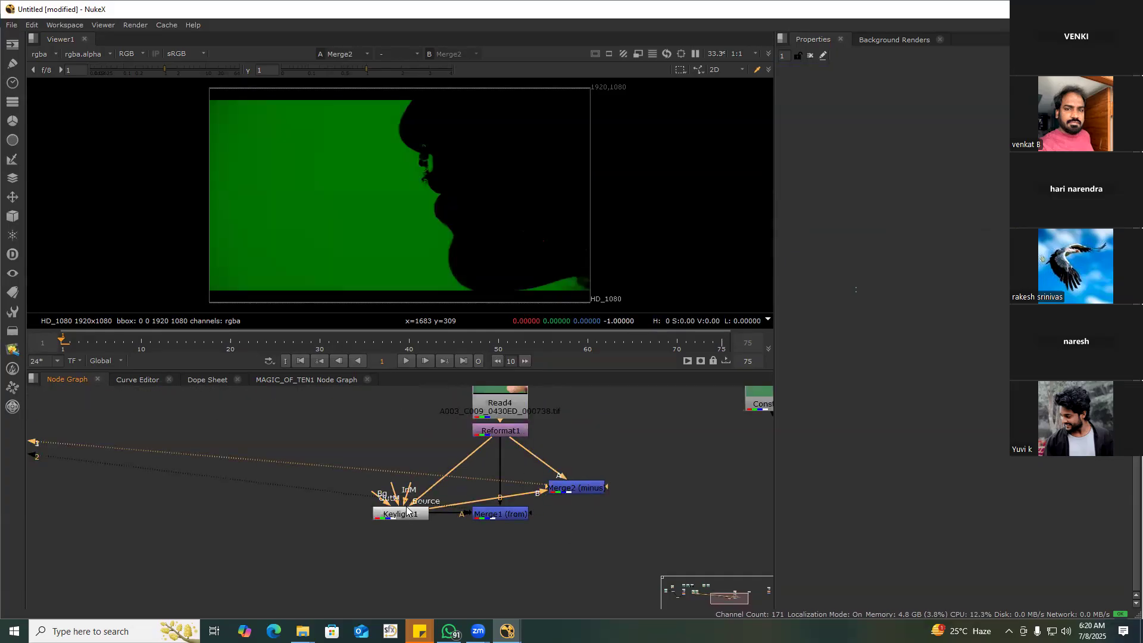
{"action": "left_click_drag", "start_coordinate": [506, 516], "coordinate": [513, 523]}
{"action": "key", "text": "1"}
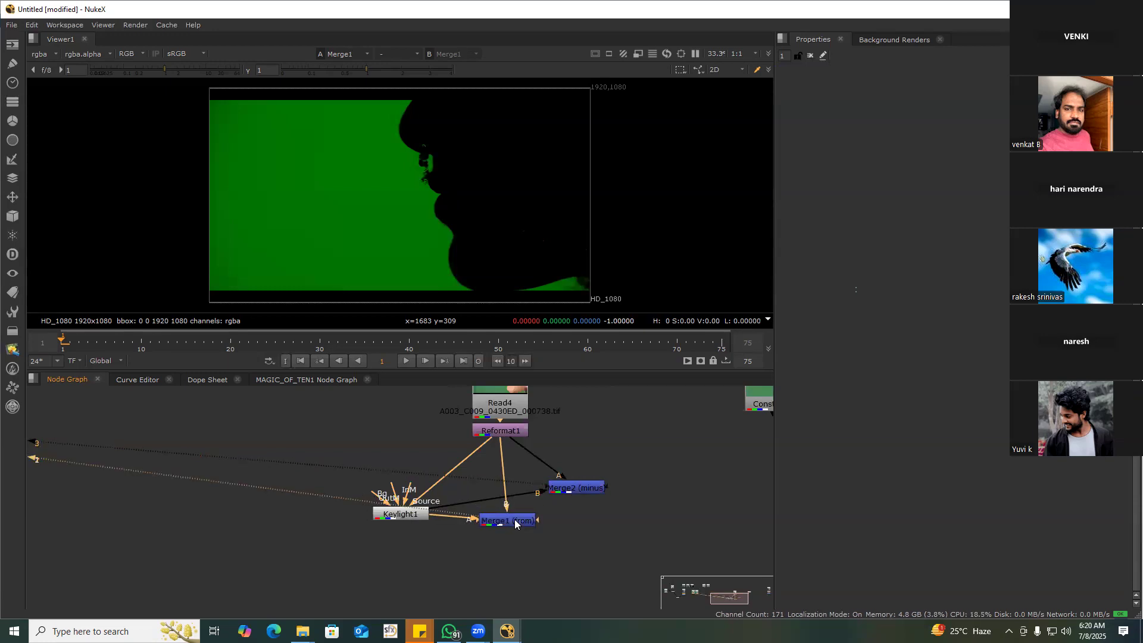
{"action": "left_click", "coordinate": [506, 522]}
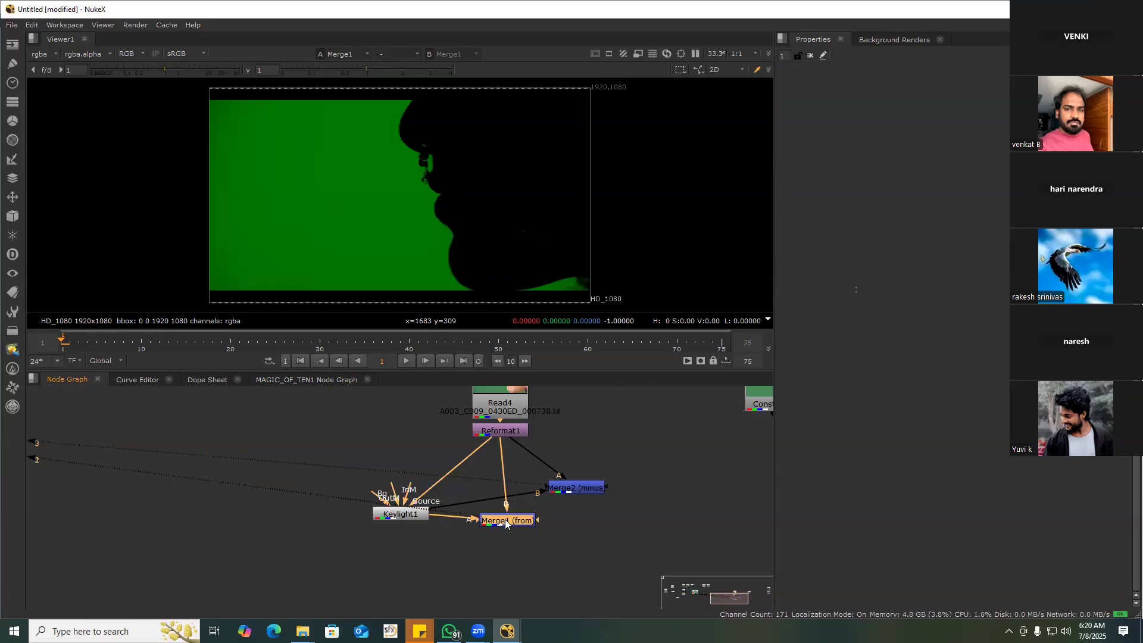
{"action": "left_click", "coordinate": [559, 487]}
{"action": "key", "text": "Delete"}
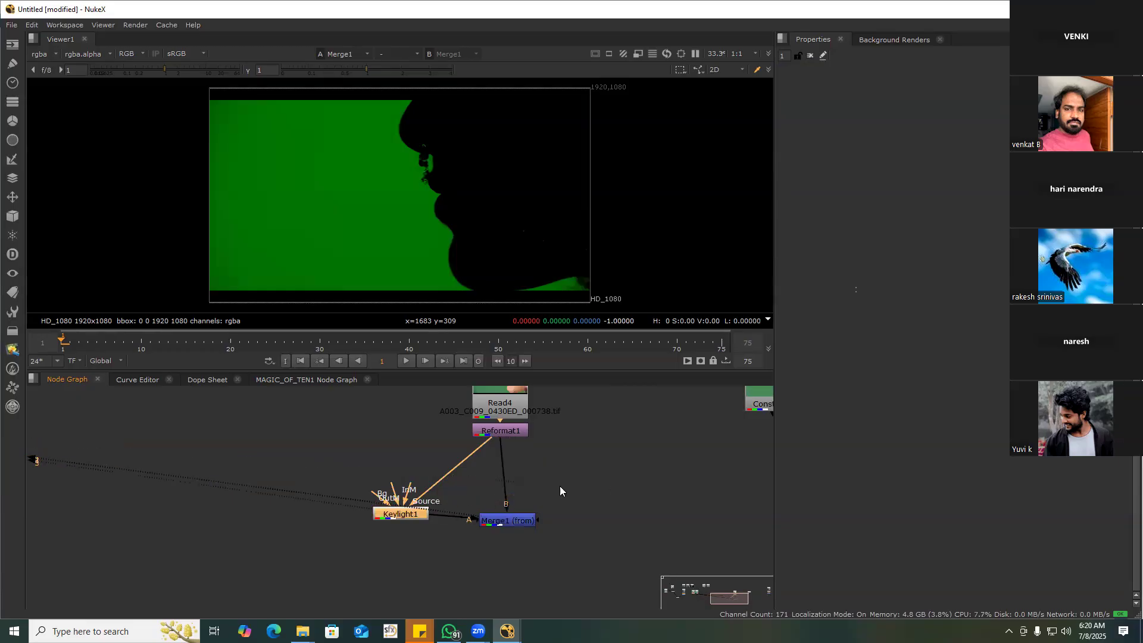
{"action": "left_click_drag", "start_coordinate": [504, 524], "coordinate": [498, 516]}
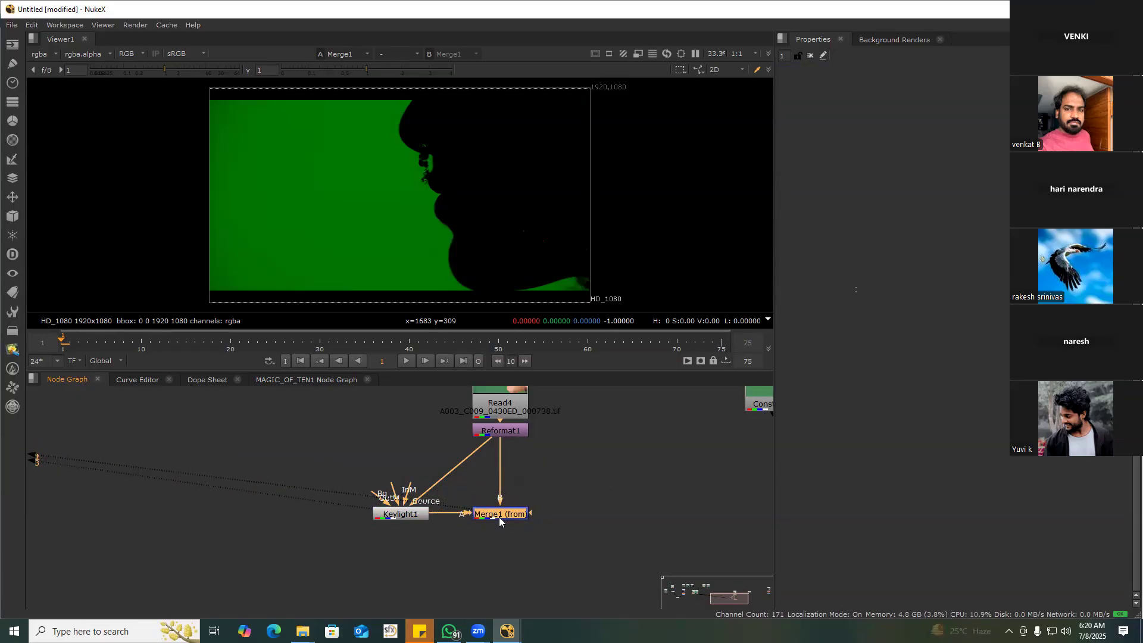
{"action": "left_click", "coordinate": [516, 469]}
Insert a Dot below Reformat1 where its connections split to Keylight1 and Merge1
{"action": "middle_click_drag", "start_coordinate": [515, 469], "coordinate": [506, 526]}
{"action": "left_click_drag", "start_coordinate": [506, 526], "coordinate": [509, 454]}
{"action": "left_click", "coordinate": [562, 458]}
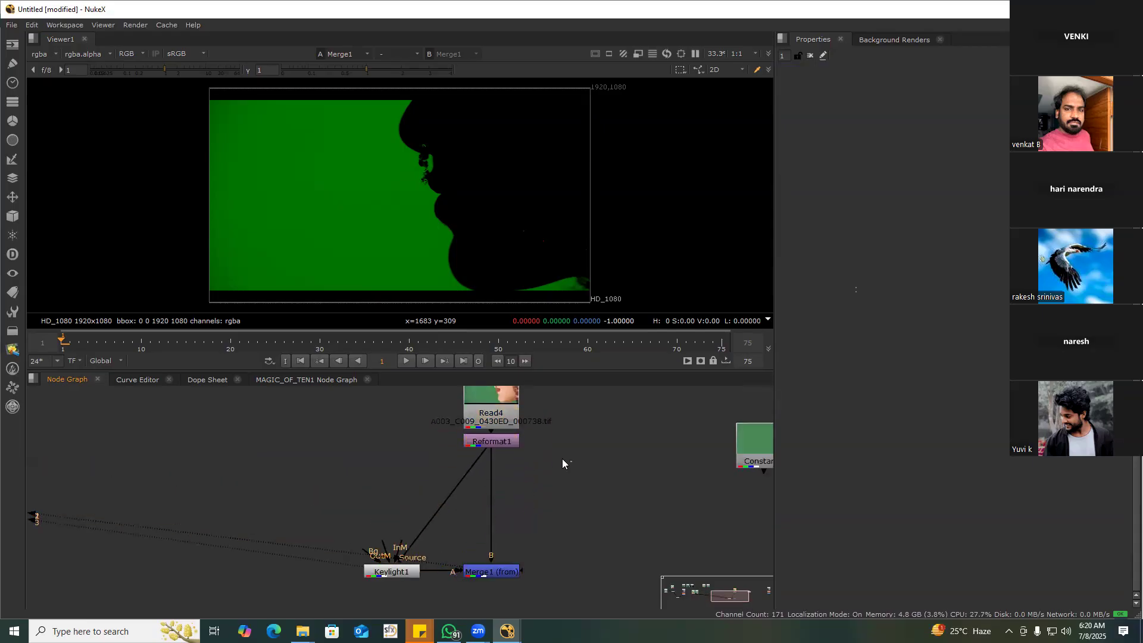
{"action": "scroll", "coordinate": [498, 454], "scroll_direction": "down", "scroll_amount": 3}
{"action": "middle_click_drag", "start_coordinate": [498, 454], "coordinate": [494, 414]}
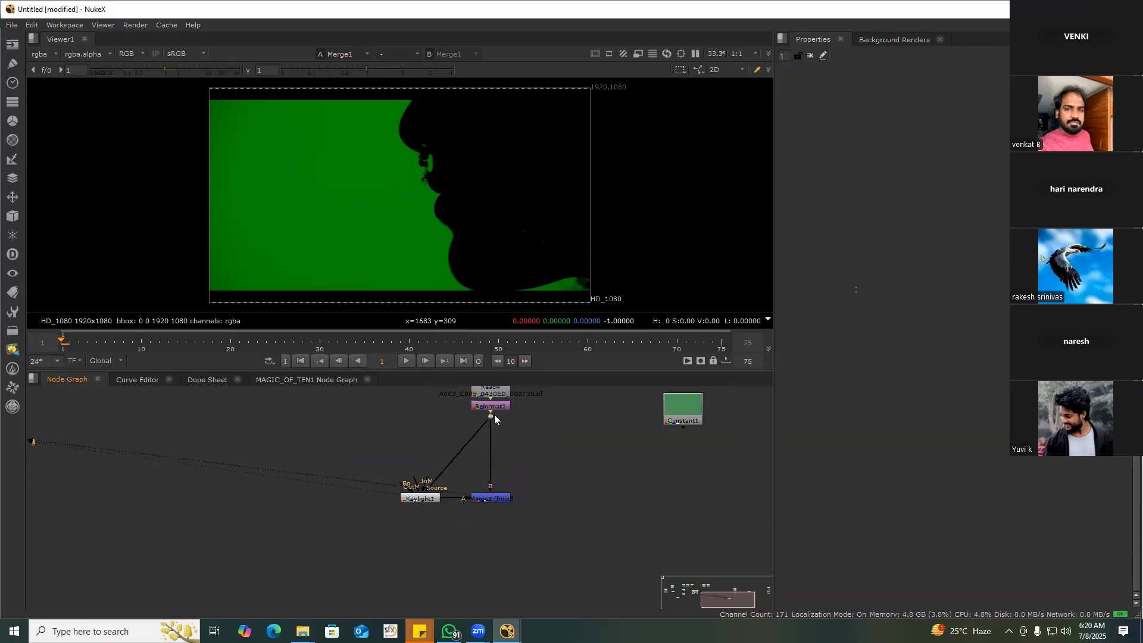
{"action": "left_click_drag", "start_coordinate": [491, 419], "coordinate": [492, 434]}
Add a ColorCorrect node after Merge1 and set its master saturation to 0
{"action": "left_click", "coordinate": [498, 500]}
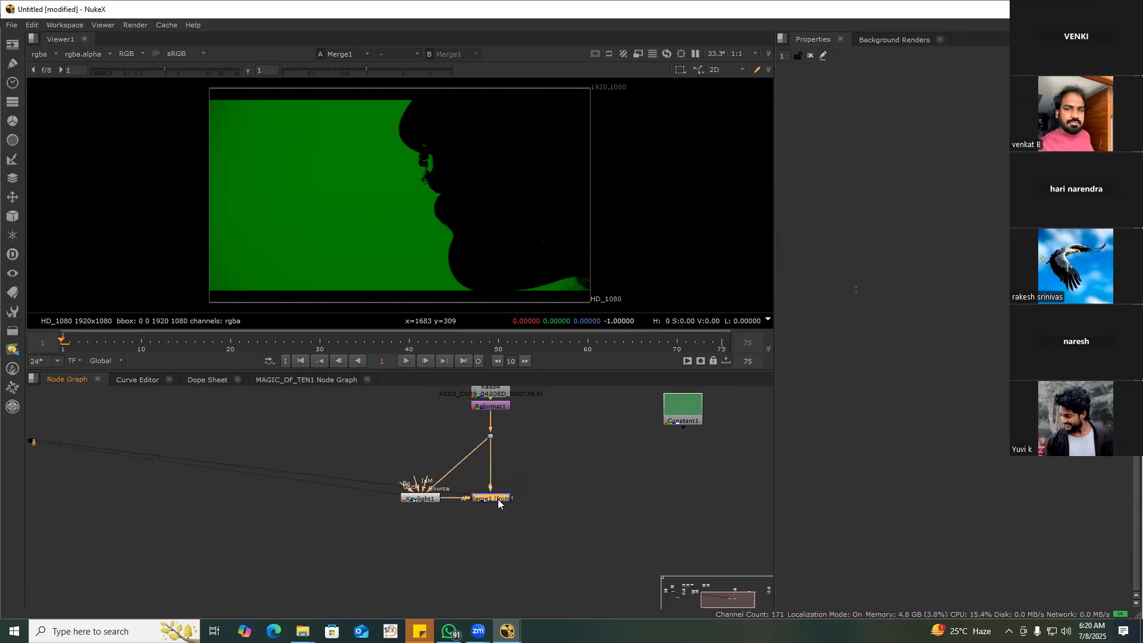
{"action": "key", "text": "c"}
{"action": "middle_click_drag", "start_coordinate": [494, 513], "coordinate": [485, 479]}
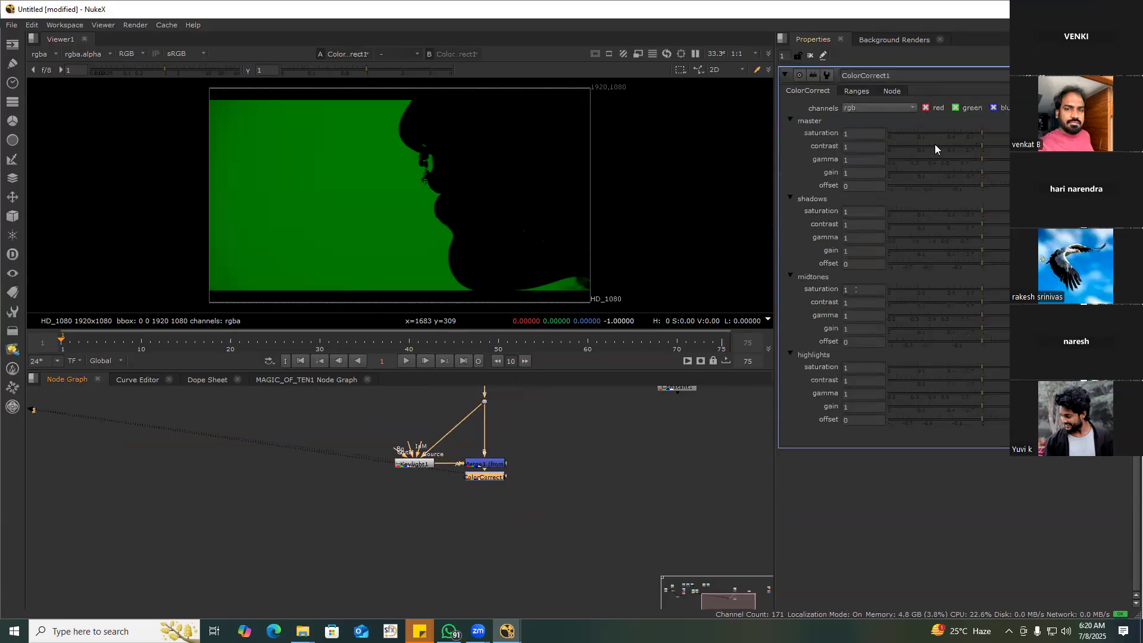
{"action": "left_click_drag", "start_coordinate": [934, 144], "coordinate": [888, 134]}
{"action": "scroll", "coordinate": [490, 483], "scroll_direction": "down", "scroll_amount": 5}
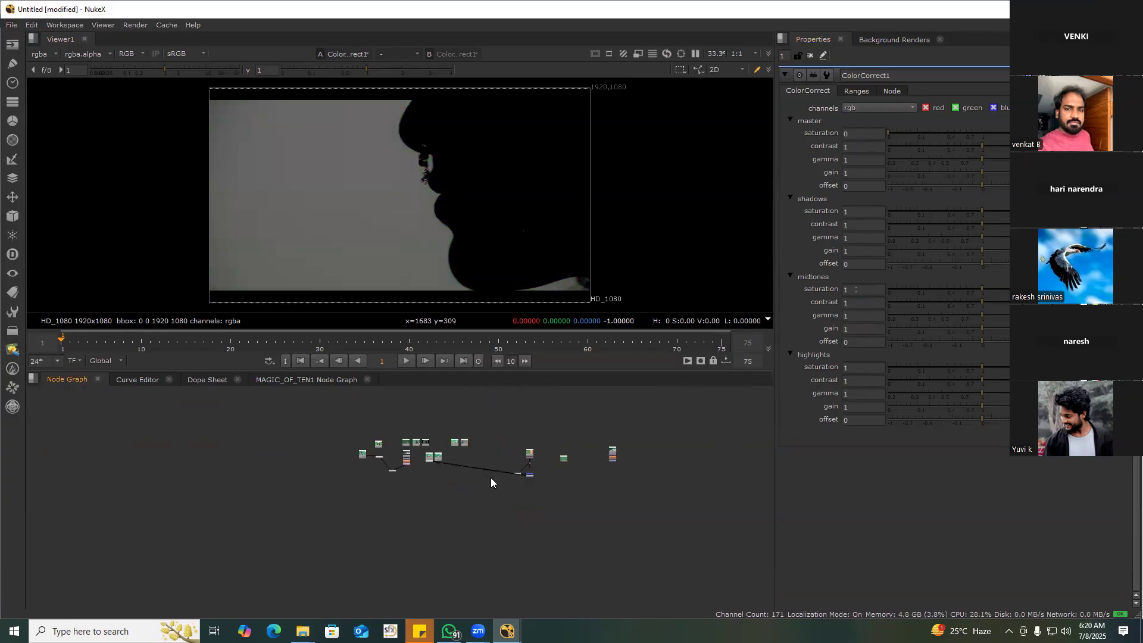
Duplicate the Dot, Keylight1, Merge1 and ColorCorrect1 group from the Read4 branch into the space near Constant1
{"action": "middle_click_drag", "start_coordinate": [445, 475], "coordinate": [479, 452]}
{"action": "scroll", "coordinate": [480, 451], "scroll_direction": "up", "scroll_amount": 6}
{"action": "left_click_drag", "start_coordinate": [421, 410], "coordinate": [715, 482]}
{"action": "middle_click_drag", "start_coordinate": [746, 488], "coordinate": [579, 488]}
{"action": "left_click_drag", "start_coordinate": [544, 481], "coordinate": [600, 507]}
{"action": "scroll", "coordinate": [606, 518], "scroll_direction": "up", "scroll_amount": 3}
{"action": "scroll", "coordinate": [577, 479], "scroll_direction": "down", "scroll_amount": 3}
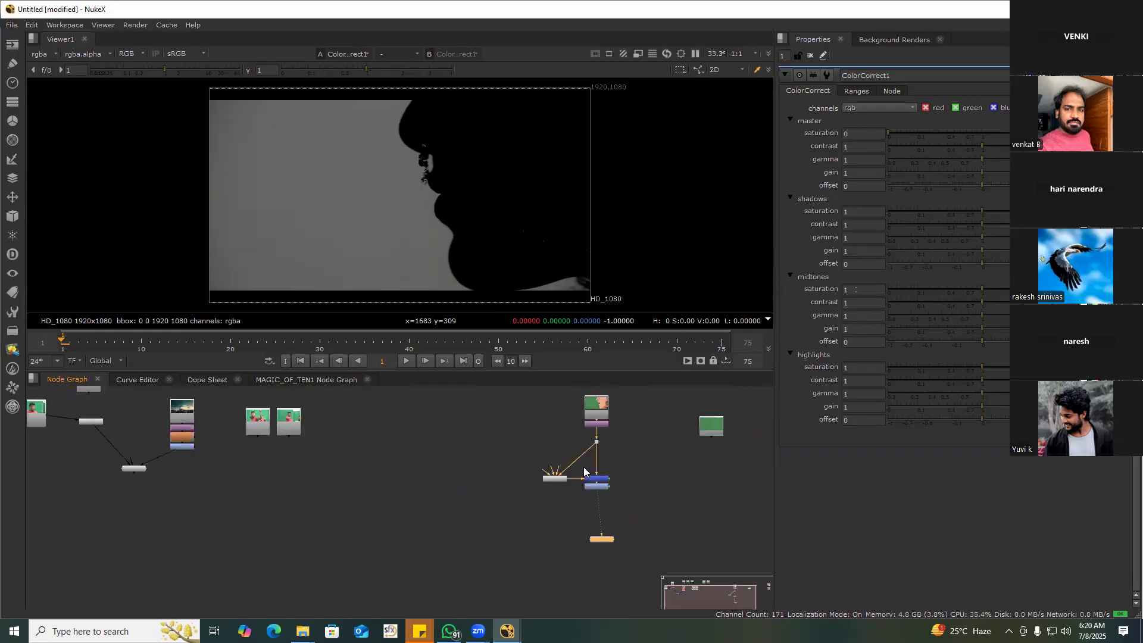
{"action": "left_click_drag", "start_coordinate": [511, 440], "coordinate": [616, 497]}
{"action": "middle_click_drag", "start_coordinate": [719, 409], "coordinate": [621, 421]}
{"action": "key", "text": "ctrl+v"}
Connect the duplicated Dot group to Constant1 and place Keylight2 to the right of Merge2
{"action": "left_click_drag", "start_coordinate": [619, 486], "coordinate": [622, 424]}
{"action": "left_click_drag", "start_coordinate": [580, 496], "coordinate": [669, 498]}
{"action": "middle_click_drag", "start_coordinate": [668, 499], "coordinate": [649, 475]}
{"action": "left_click_drag", "start_coordinate": [544, 421], "coordinate": [699, 505]}
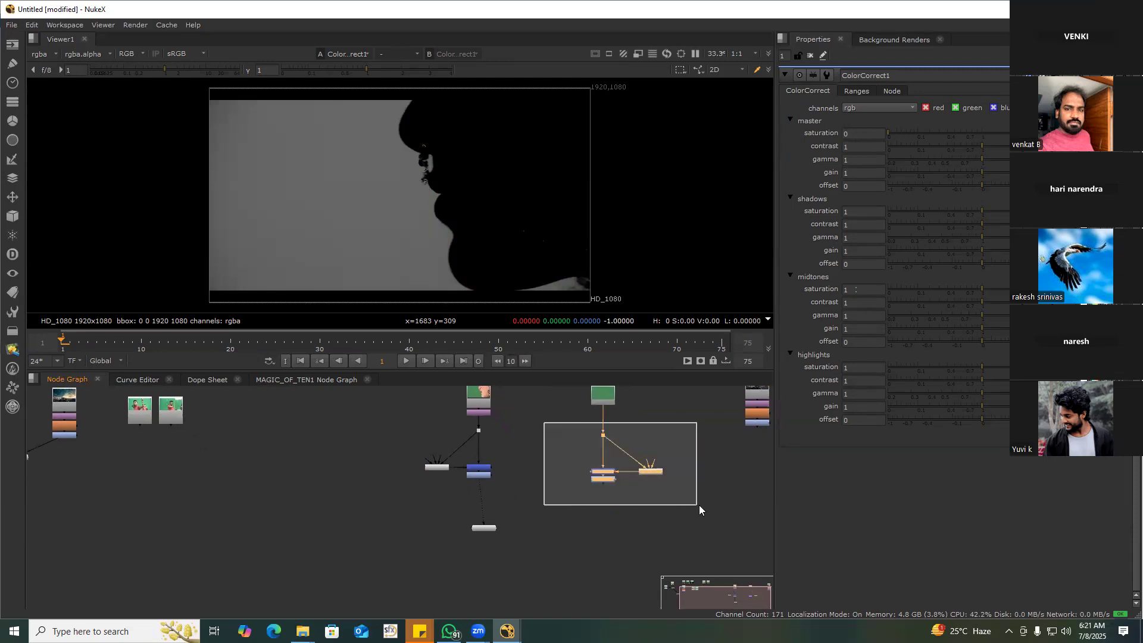
{"action": "left_click", "coordinate": [660, 491]}
{"action": "scroll", "coordinate": [620, 493], "scroll_direction": "up", "scroll_amount": 4}
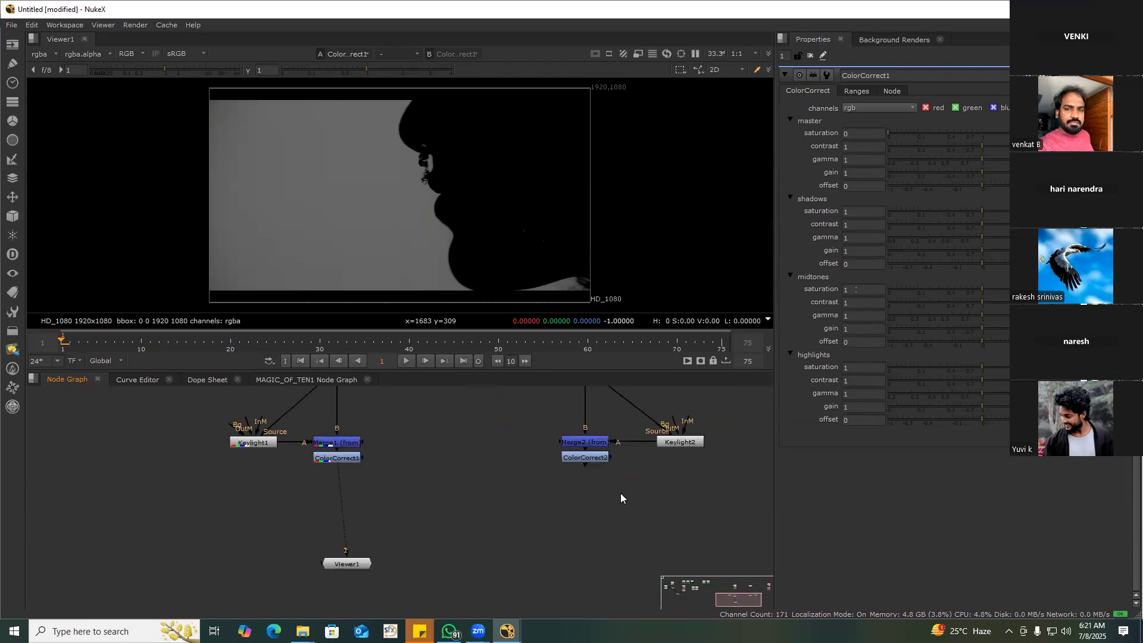
Examine the Read4 and Constant1 branches side by side, down to ColorCorrect1 and ColorCorrect2
{"action": "left_click", "coordinate": [592, 460]}
{"action": "scroll", "coordinate": [593, 460], "scroll_direction": "down", "scroll_amount": 5}
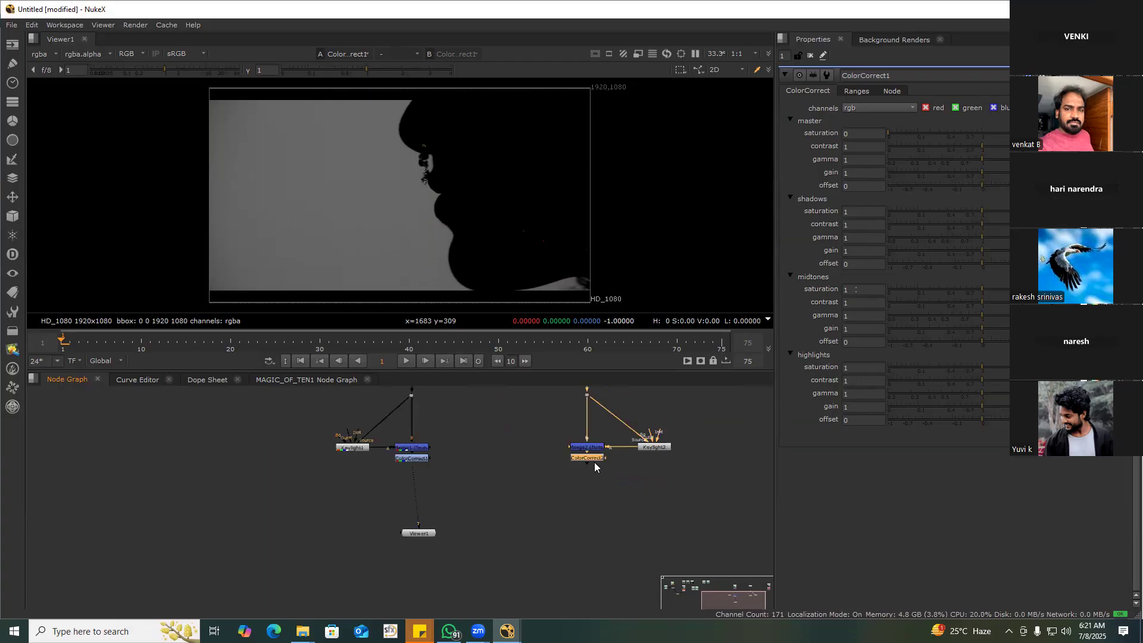
{"action": "scroll", "coordinate": [516, 461], "scroll_direction": "up", "scroll_amount": 4}
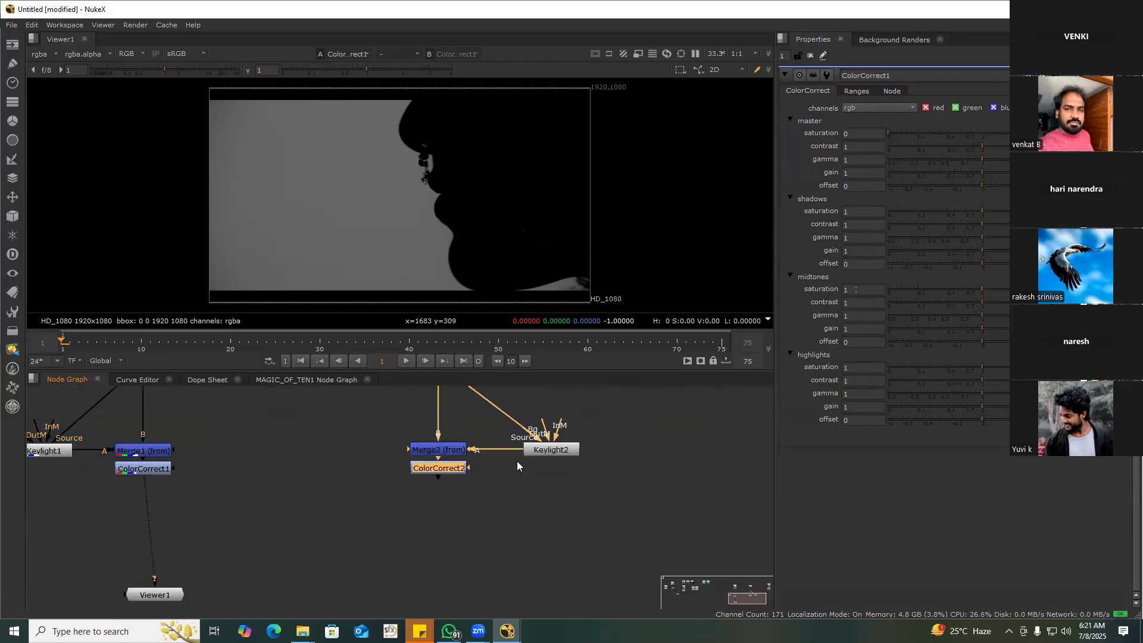
{"action": "scroll", "coordinate": [517, 460], "scroll_direction": "down", "scroll_amount": 5}
{"action": "left_click_drag", "start_coordinate": [302, 417], "coordinate": [389, 474]}
{"action": "left_click_drag", "start_coordinate": [451, 415], "coordinate": [565, 482]}
{"action": "left_click", "coordinate": [606, 478]}
{"action": "scroll", "coordinate": [542, 468], "scroll_direction": "up", "scroll_amount": 4}
{"action": "middle_click_drag", "start_coordinate": [567, 486], "coordinate": [533, 454]}
{"action": "middle_click_drag", "start_coordinate": [415, 457], "coordinate": [619, 485]}
{"action": "scroll", "coordinate": [444, 443], "scroll_direction": "down", "scroll_amount": 4}
{"action": "scroll", "coordinate": [423, 434], "scroll_direction": "up", "scroll_amount": 3}
{"action": "middle_click_drag", "start_coordinate": [421, 434], "coordinate": [469, 451]}
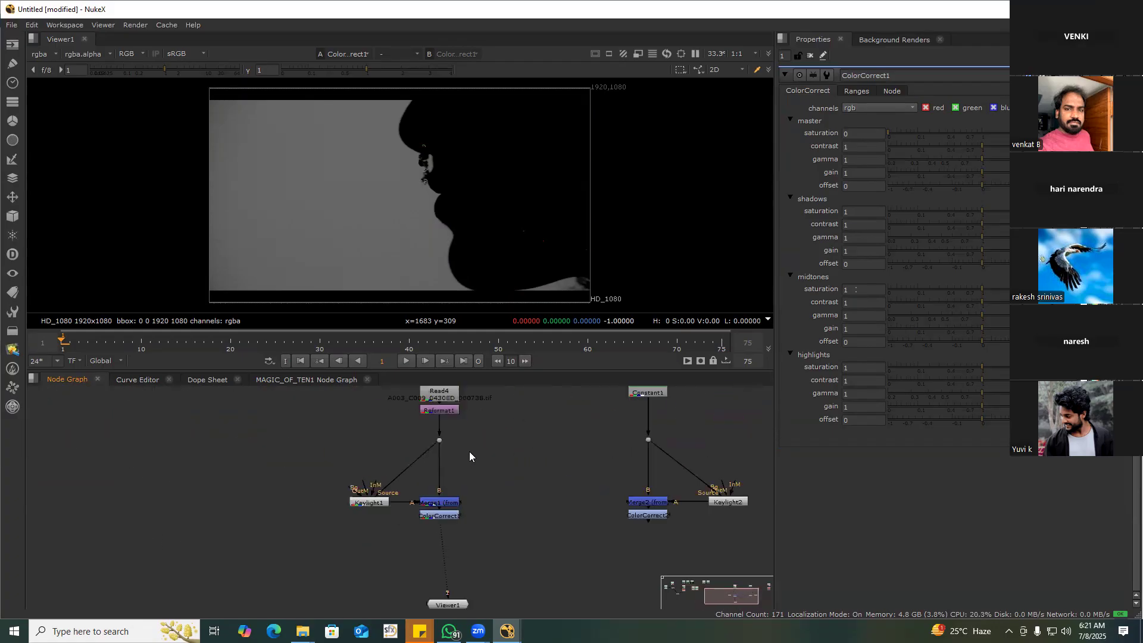
Display the Read4 branch's Keylight1, Merge1 and ColorCorrect1 in turn to check each stage
{"action": "left_click_drag", "start_coordinate": [420, 453], "coordinate": [418, 458]}
{"action": "key", "text": "1"}
{"action": "left_click", "coordinate": [374, 505]}
{"action": "key", "text": "1"}
{"action": "scroll", "coordinate": [456, 518], "scroll_direction": "up", "scroll_amount": 3}
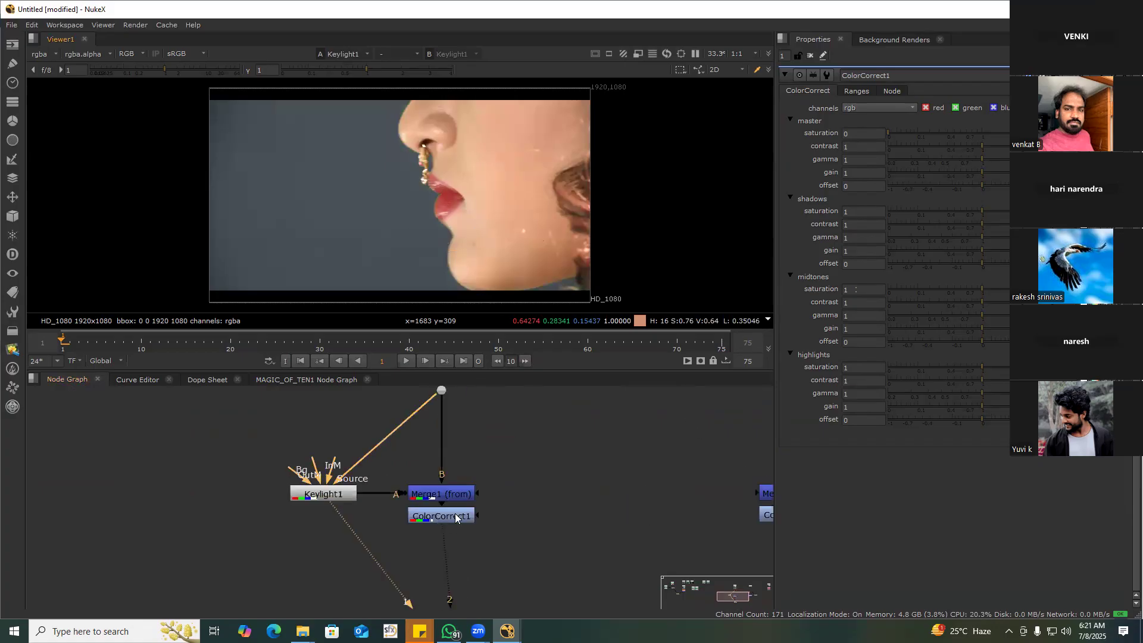
{"action": "left_click", "coordinate": [462, 497]}
{"action": "key", "text": "1"}
{"action": "left_click", "coordinate": [452, 516]}
{"action": "key", "text": "1"}
Review the plate and Constant branches, displaying Keylight2 and the background's Grade2 node
{"action": "scroll", "coordinate": [483, 431], "scroll_direction": "down", "scroll_amount": 3}
{"action": "left_click_drag", "start_coordinate": [381, 410], "coordinate": [521, 493]}
{"action": "left_click_drag", "start_coordinate": [427, 419], "coordinate": [568, 496]}
{"action": "left_click", "coordinate": [600, 476]}
{"action": "middle_click_drag", "start_coordinate": [532, 463], "coordinate": [418, 483]}
{"action": "middle_click_drag", "start_coordinate": [475, 507], "coordinate": [486, 565]}
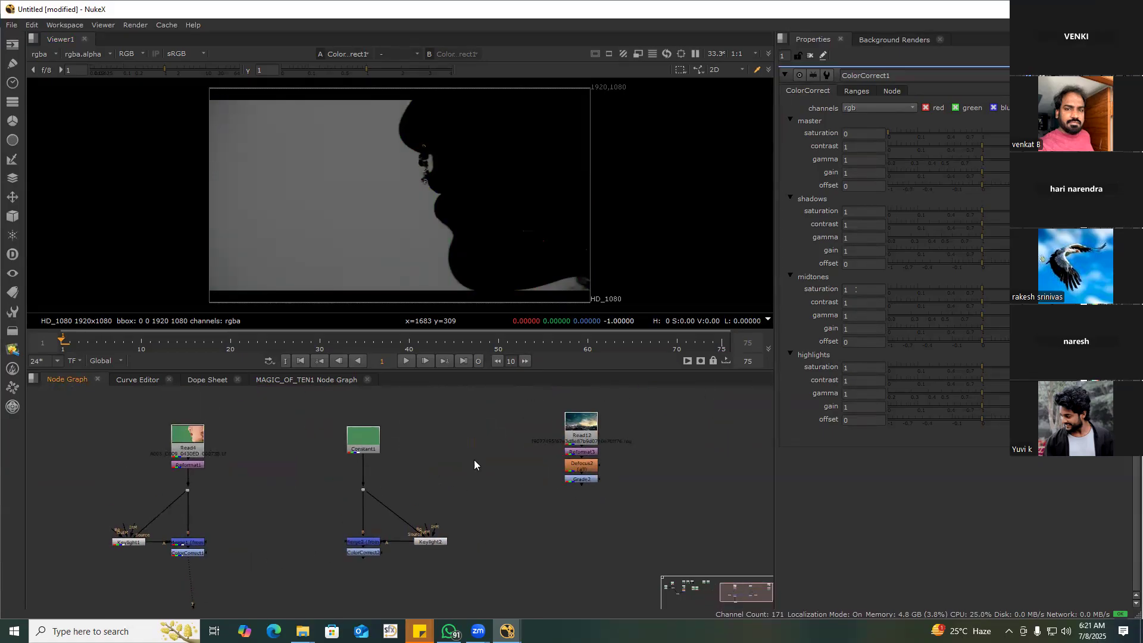
{"action": "middle_click_drag", "start_coordinate": [474, 461], "coordinate": [504, 392]}
{"action": "left_click", "coordinate": [460, 472]}
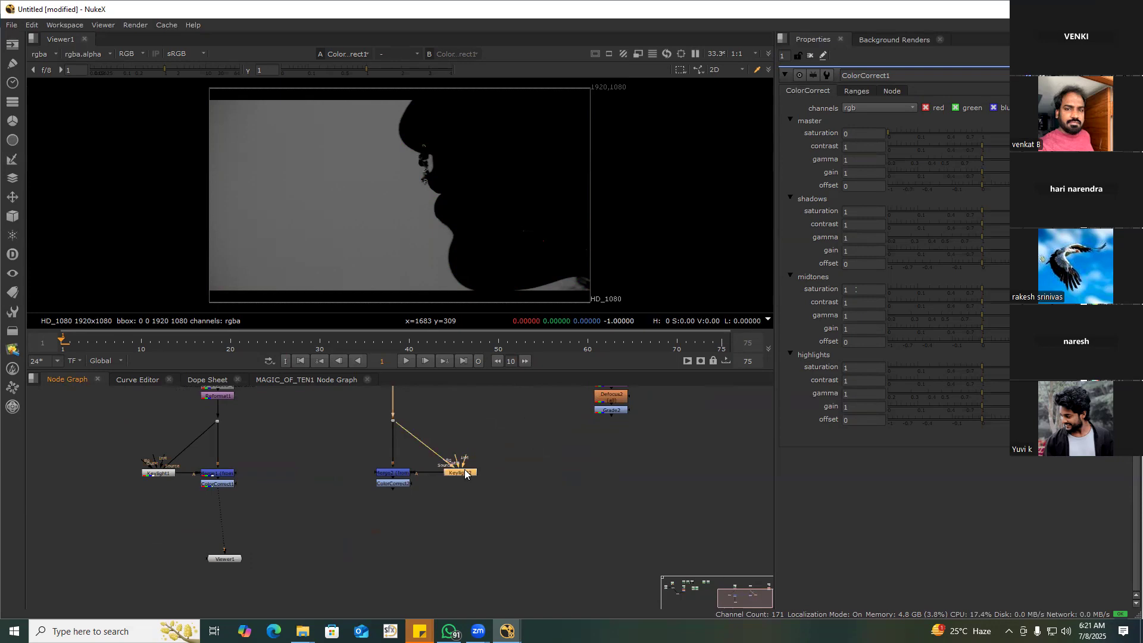
{"action": "key", "text": "1"}
{"action": "middle_click_drag", "start_coordinate": [584, 437], "coordinate": [534, 486]}
{"action": "left_click", "coordinate": [530, 482]}
{"action": "key", "text": "1"}
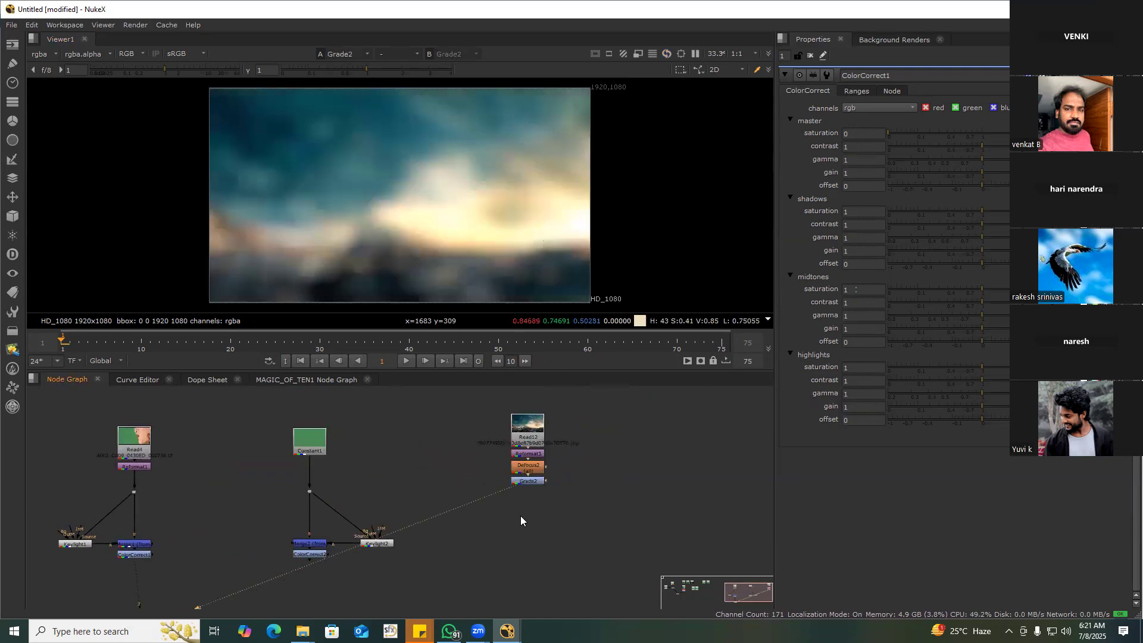
Duplicate the from Merge below Grade2, with Keylight2 as A and Grade2 as B, and display it
{"action": "middle_click_drag", "start_coordinate": [385, 555], "coordinate": [399, 492]}
{"action": "scroll", "coordinate": [406, 495], "scroll_direction": "up", "scroll_amount": 3}
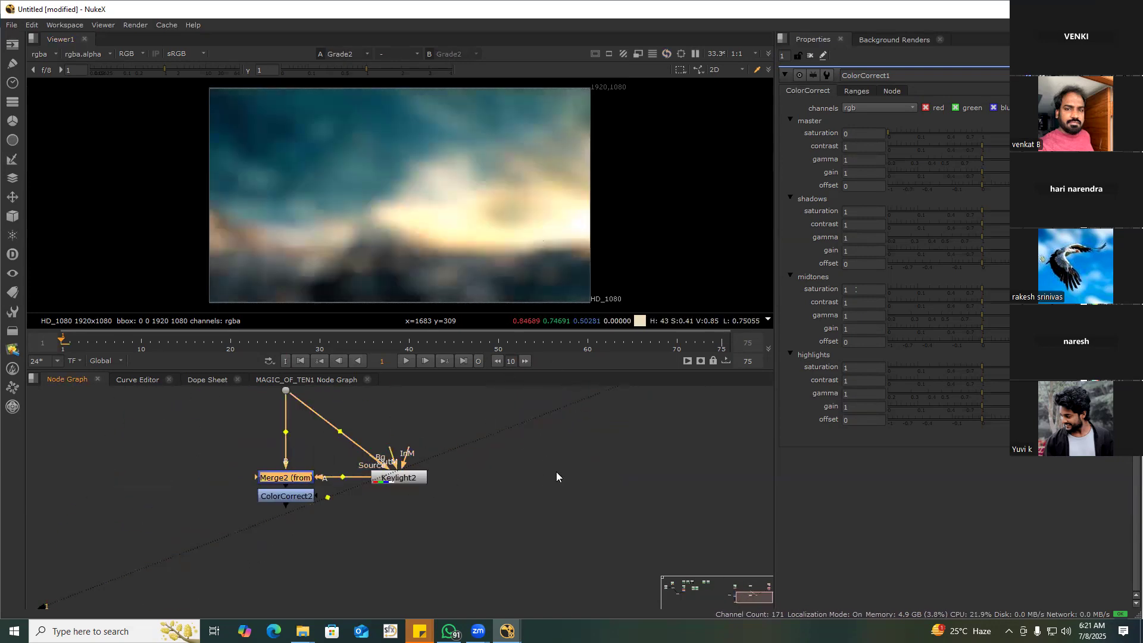
{"action": "scroll", "coordinate": [624, 473], "scroll_direction": "down", "scroll_amount": 2}
{"action": "left_click_drag", "start_coordinate": [612, 462], "coordinate": [472, 477]}
{"action": "left_click_drag", "start_coordinate": [629, 463], "coordinate": [632, 407]}
{"action": "left_click_drag", "start_coordinate": [640, 472], "coordinate": [645, 477]}
{"action": "key", "text": "1"}
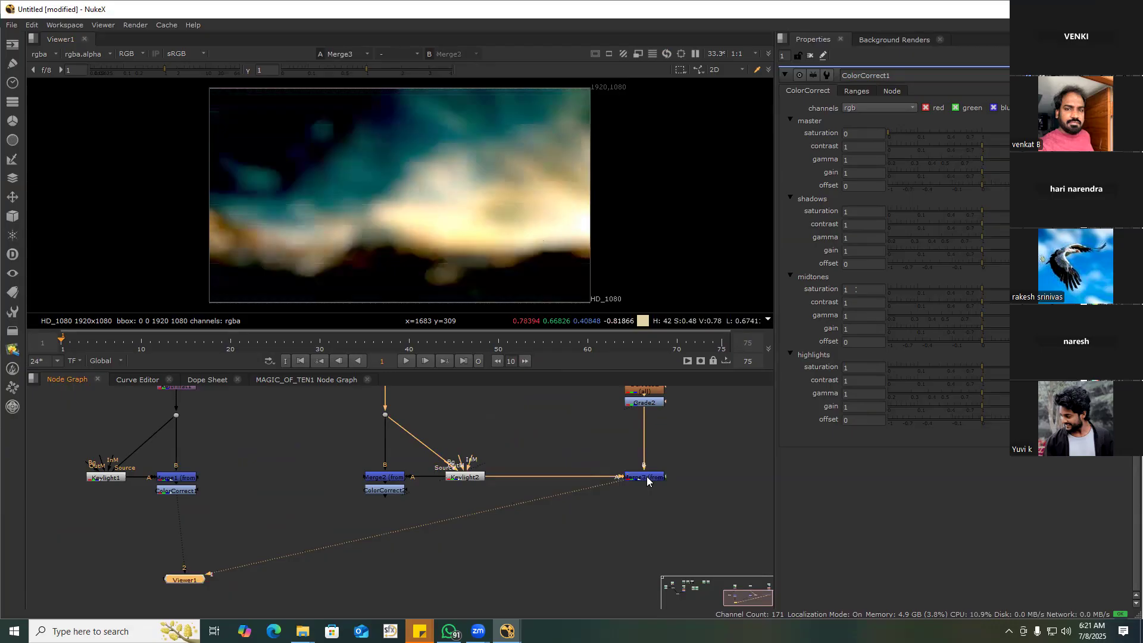
Review the plate, Constant and background branches of the network
{"action": "scroll", "coordinate": [504, 502], "scroll_direction": "left", "scroll_amount": 5}
{"action": "left_click_drag", "start_coordinate": [194, 416], "coordinate": [373, 509]}
{"action": "left_click_drag", "start_coordinate": [442, 398], "coordinate": [631, 522]}
{"action": "middle_click_drag", "start_coordinate": [619, 512], "coordinate": [524, 498]}
{"action": "left_click_drag", "start_coordinate": [586, 421], "coordinate": [748, 485]}
{"action": "middle_click_drag", "start_coordinate": [585, 507], "coordinate": [624, 465]}
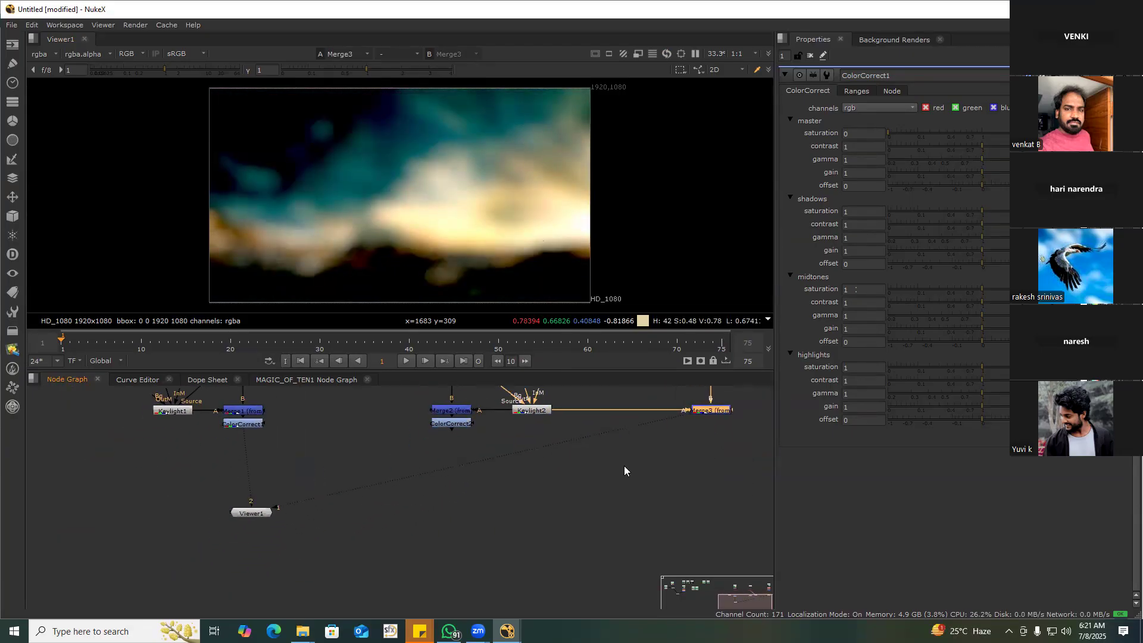
{"action": "scroll", "coordinate": [609, 463], "scroll_direction": "down", "scroll_amount": 4}
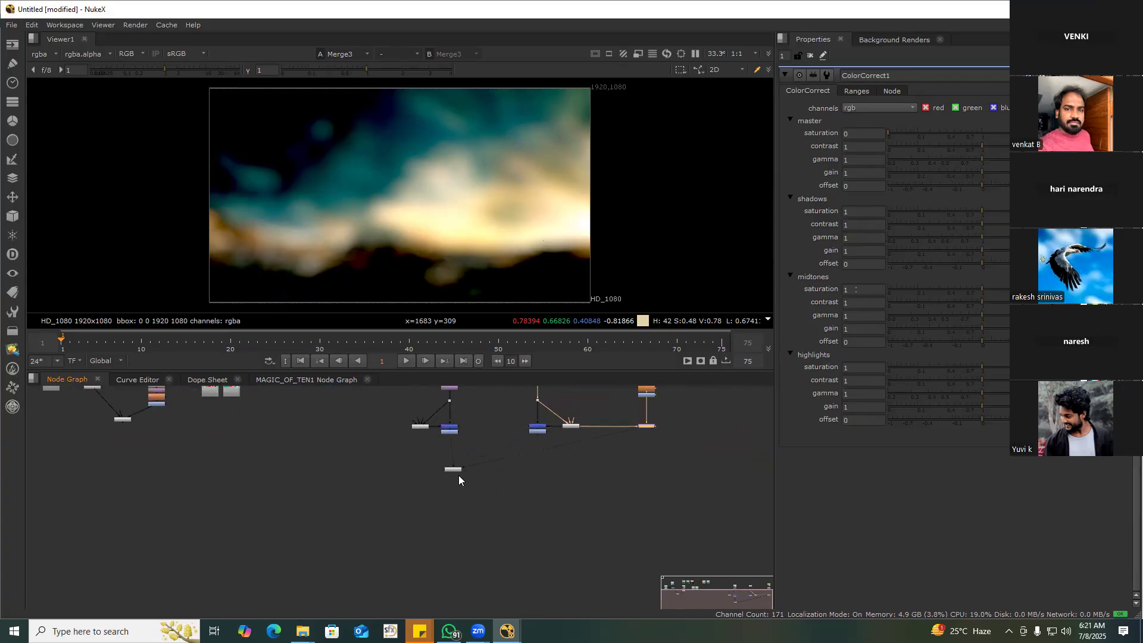
Move the Viewer node aside, lower ColorCorrect1 and ColorCorrect2 below their Merges, and display each one
{"action": "left_click_drag", "start_coordinate": [452, 465], "coordinate": [645, 532]}
{"action": "scroll", "coordinate": [417, 444], "scroll_direction": "up", "scroll_amount": 3}
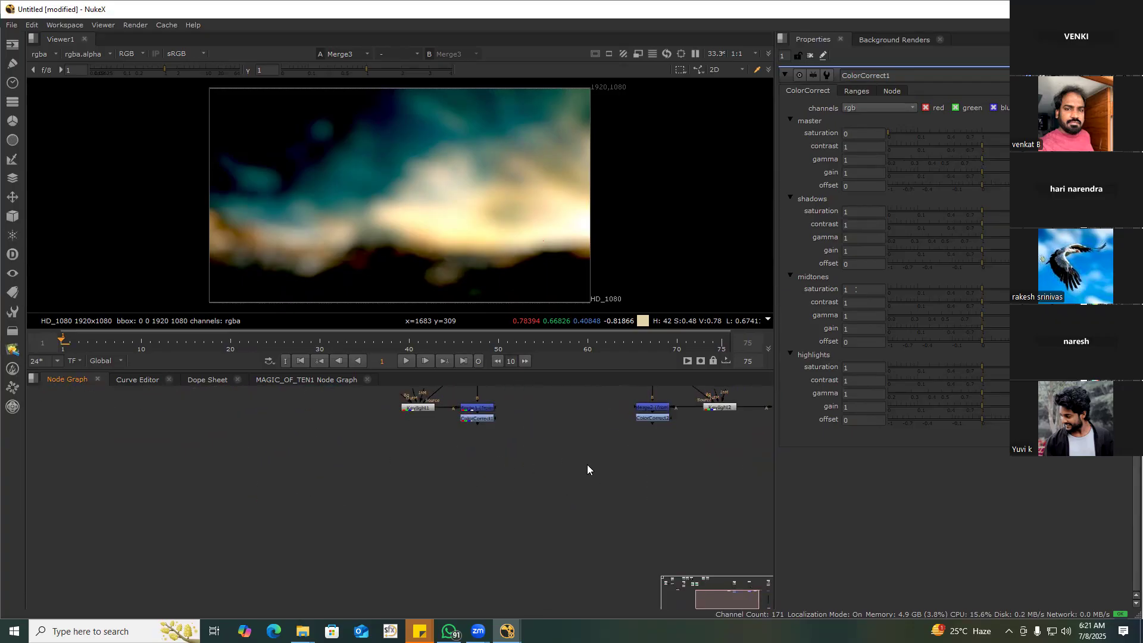
{"action": "left_click_drag", "start_coordinate": [480, 438], "coordinate": [476, 465]}
{"action": "key", "text": "1"}
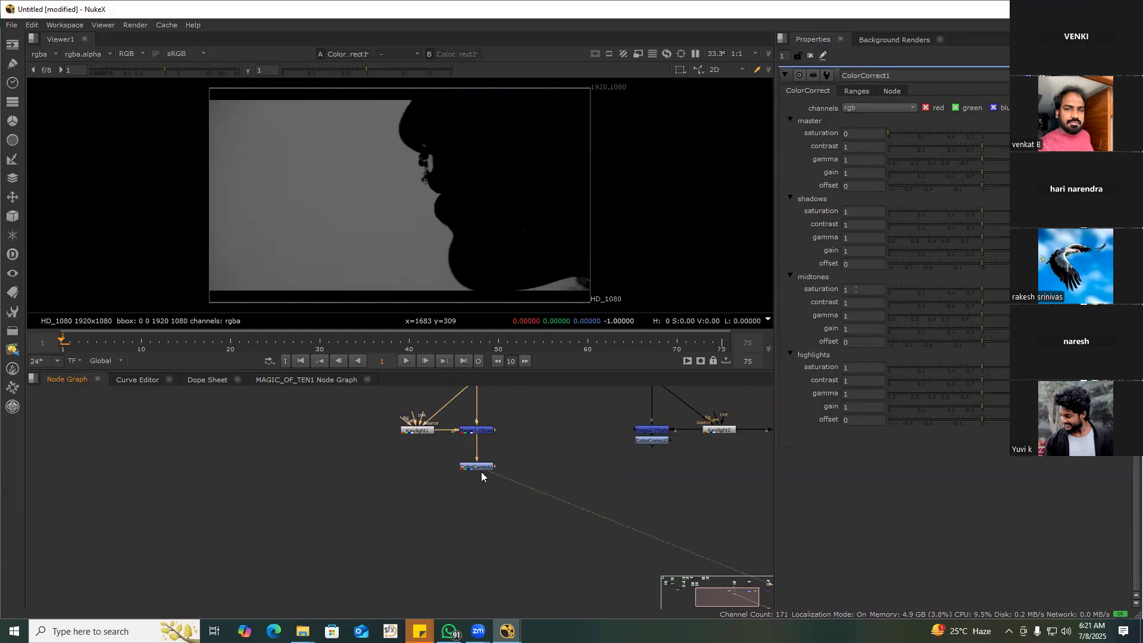
{"action": "left_click", "coordinate": [653, 441]}
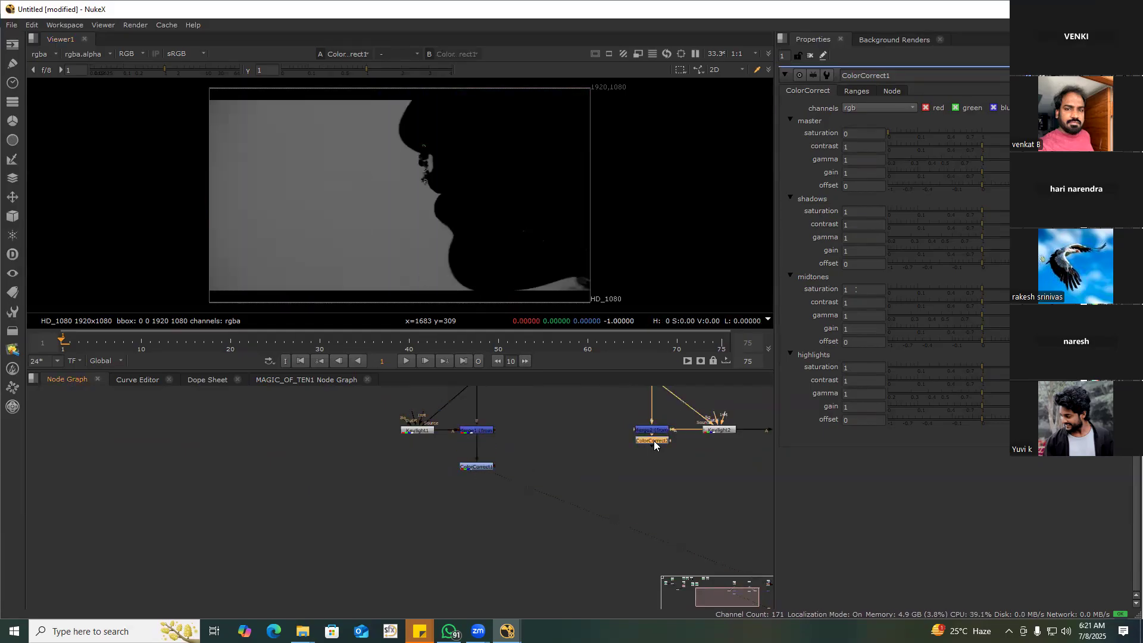
{"action": "left_click_drag", "start_coordinate": [677, 459], "coordinate": [591, 495]}
{"action": "key", "text": "1"}
{"action": "left_click_drag", "start_coordinate": [354, 225], "coordinate": [402, 249]}
{"action": "left_click_drag", "start_coordinate": [437, 450], "coordinate": [528, 485]}
Add a Merge node joining ColorCorrect1 and ColorCorrect2, display it, and set its operation to divide
{"action": "middle_click_drag", "start_coordinate": [584, 488], "coordinate": [577, 451]}
{"action": "left_click", "coordinate": [555, 511]}
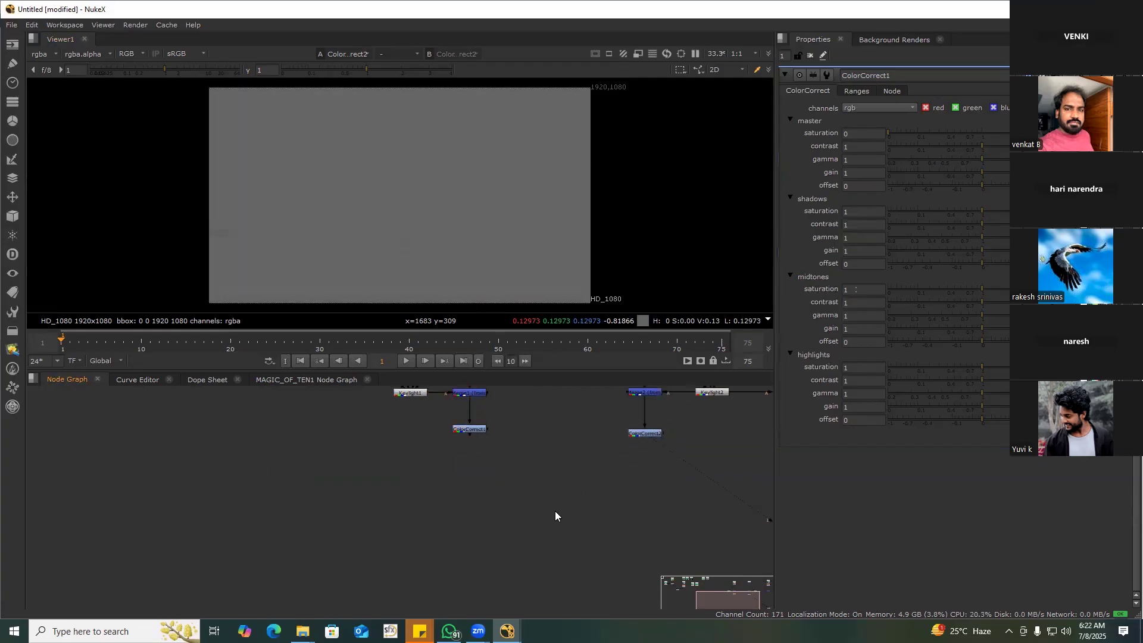
{"action": "key", "text": "m"}
{"action": "left_click_drag", "start_coordinate": [487, 437], "coordinate": [483, 432]}
{"action": "left_click_drag", "start_coordinate": [559, 501], "coordinate": [642, 434]}
{"action": "left_click", "coordinate": [553, 511]}
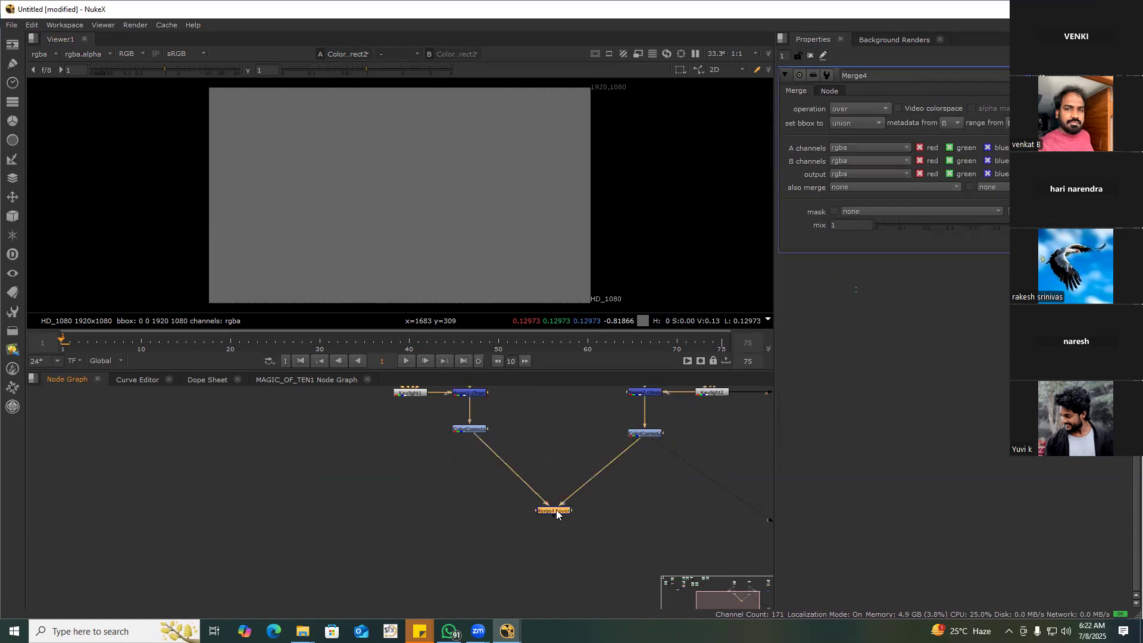
{"action": "key", "text": "1"}
{"action": "left_click", "coordinate": [857, 107]}
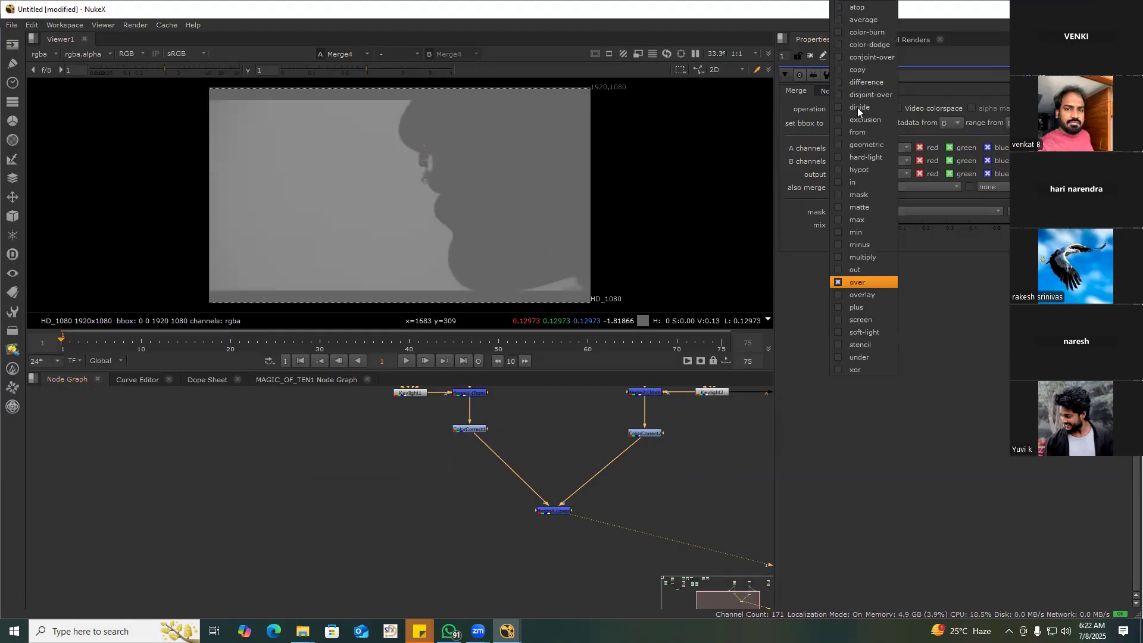
{"action": "left_click", "coordinate": [857, 108]}
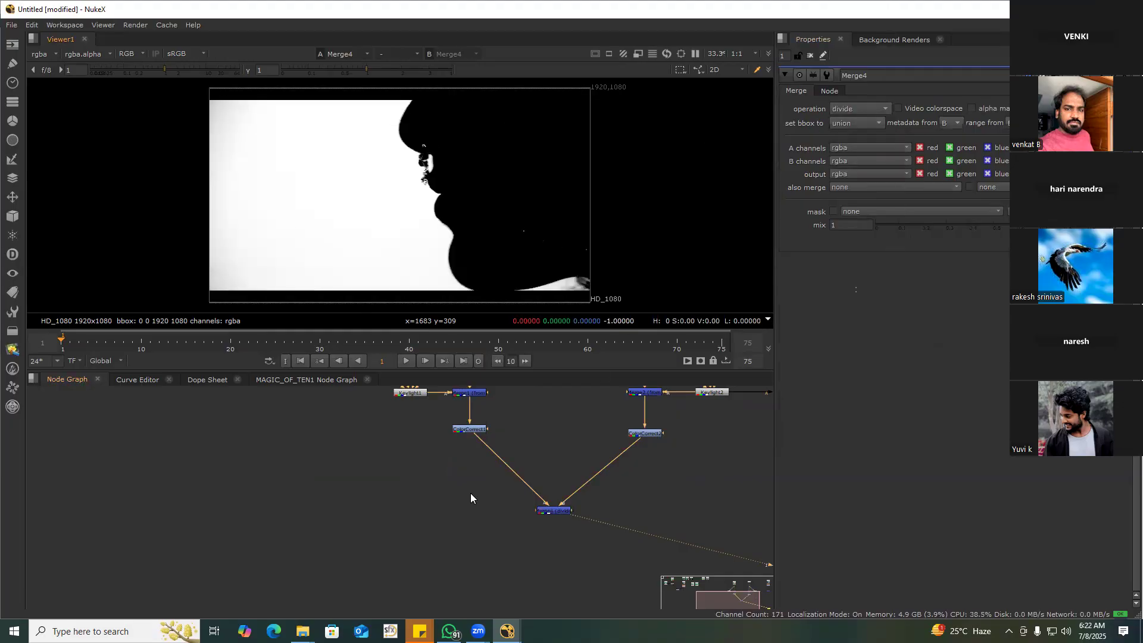
Examine how the plate and Constant branches feed the divide Merge alongside the background branch
{"action": "middle_click_drag", "start_coordinate": [470, 493], "coordinate": [473, 547]}
{"action": "left_click_drag", "start_coordinate": [387, 403], "coordinate": [505, 502]}
{"action": "middle_click_drag", "start_coordinate": [533, 513], "coordinate": [450, 524]}
{"action": "left_click_drag", "start_coordinate": [503, 406], "coordinate": [646, 531]}
{"action": "middle_click_drag", "start_coordinate": [685, 526], "coordinate": [547, 498]}
{"action": "left_click_drag", "start_coordinate": [677, 408], "coordinate": [579, 467]}
{"action": "middle_click_drag", "start_coordinate": [435, 520], "coordinate": [508, 472]}
{"action": "left_click_drag", "start_coordinate": [485, 469], "coordinate": [361, 512]}
{"action": "scroll", "coordinate": [451, 490], "scroll_direction": "down", "scroll_amount": 4}
{"action": "left_click", "coordinate": [525, 496]}
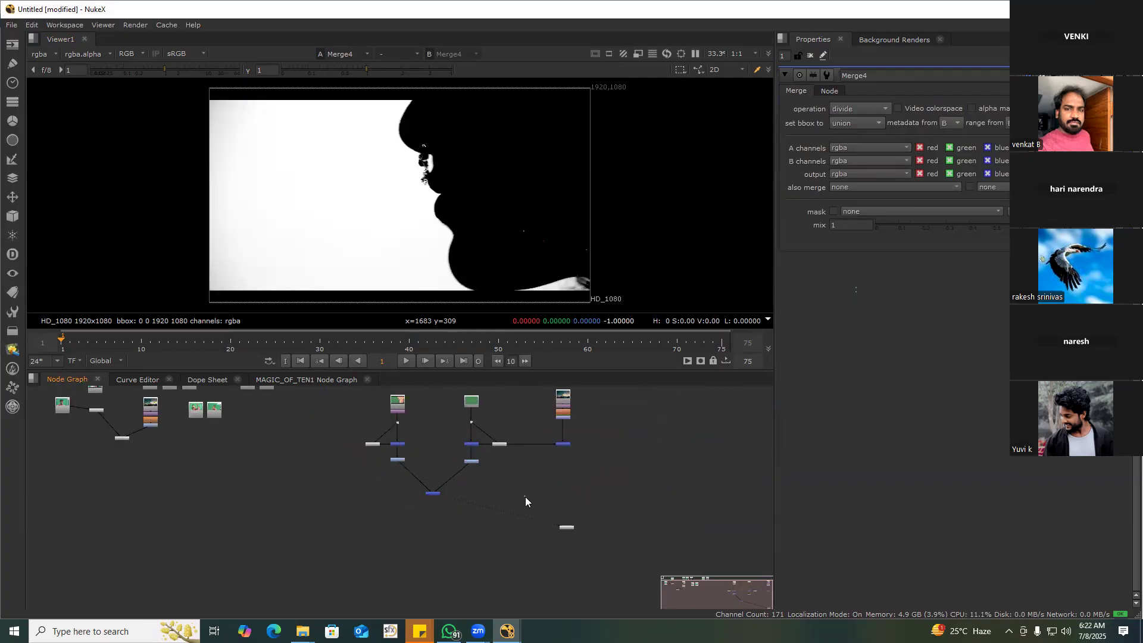
{"action": "scroll", "coordinate": [451, 497], "scroll_direction": "up", "scroll_amount": 1}
{"action": "left_click_drag", "start_coordinate": [484, 476], "coordinate": [492, 513]}
{"action": "left_click", "coordinate": [487, 496]}
{"action": "scroll", "coordinate": [450, 506], "scroll_direction": "up", "scroll_amount": 2}
{"action": "scroll", "coordinate": [572, 512], "scroll_direction": "down", "scroll_amount": 3}
Display the background Merge, add a Merge joining it with the divide Merge, and set its operation to multiply
{"action": "left_click", "coordinate": [574, 431]}
{"action": "key", "text": "1"}
{"action": "left_click", "coordinate": [543, 480]}
{"action": "key", "text": "m"}
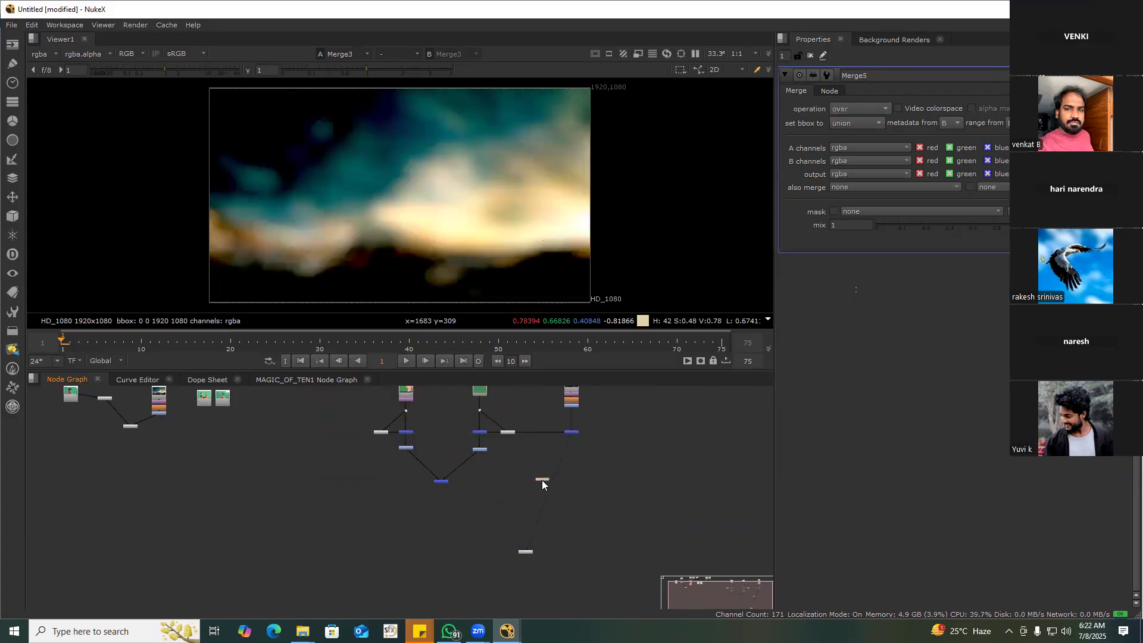
{"action": "scroll", "coordinate": [542, 480], "scroll_direction": "up", "scroll_amount": 3}
{"action": "left_click_drag", "start_coordinate": [560, 488], "coordinate": [597, 487]}
{"action": "scroll", "coordinate": [580, 488], "scroll_direction": "down", "scroll_amount": 3}
{"action": "left_click", "coordinate": [567, 489]}
{"action": "left_click", "coordinate": [587, 507]}
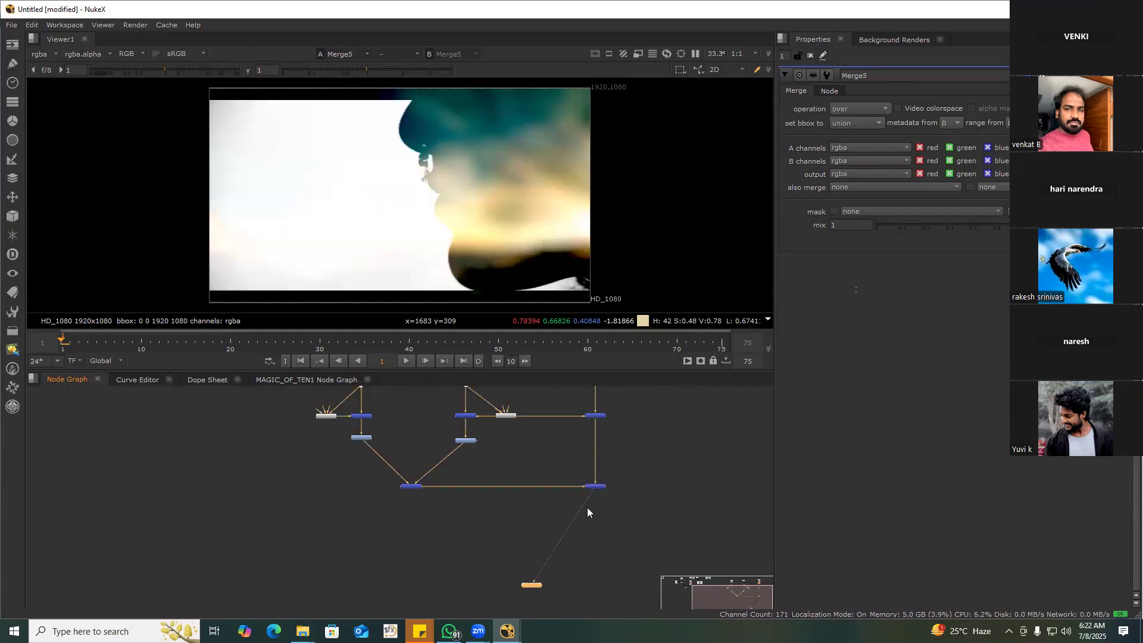
{"action": "left_click", "coordinate": [861, 108]}
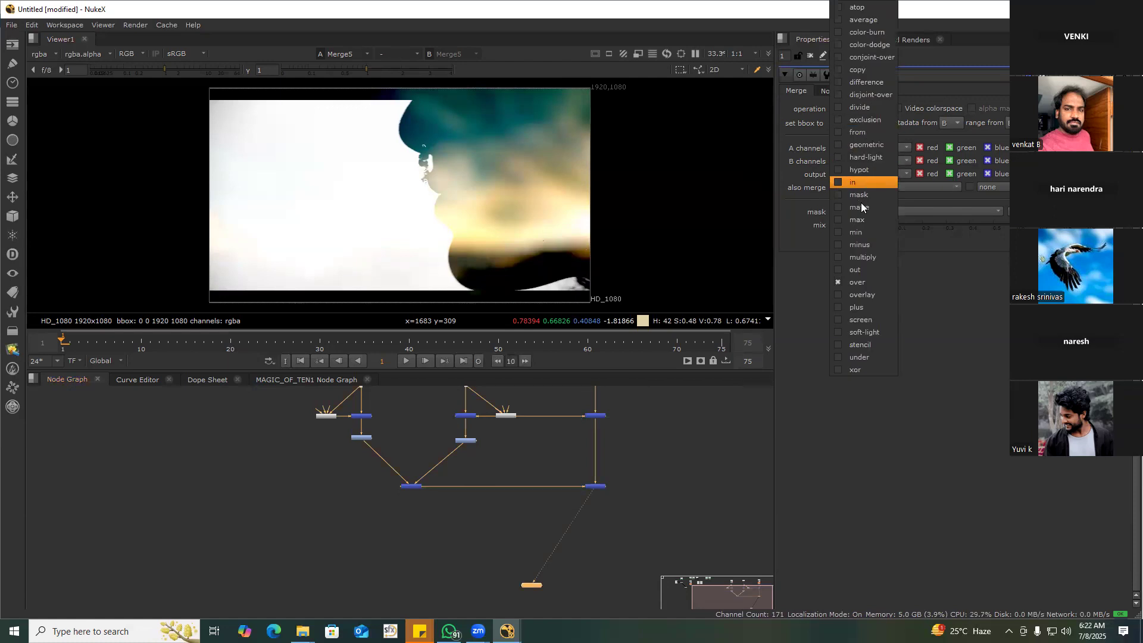
{"action": "left_click", "coordinate": [863, 257]}
Examine how the plate, Constant and background branches feed the multiply Merge
{"action": "left_click_drag", "start_coordinate": [369, 172], "coordinate": [659, 259], "text": "ctrl+shift"}
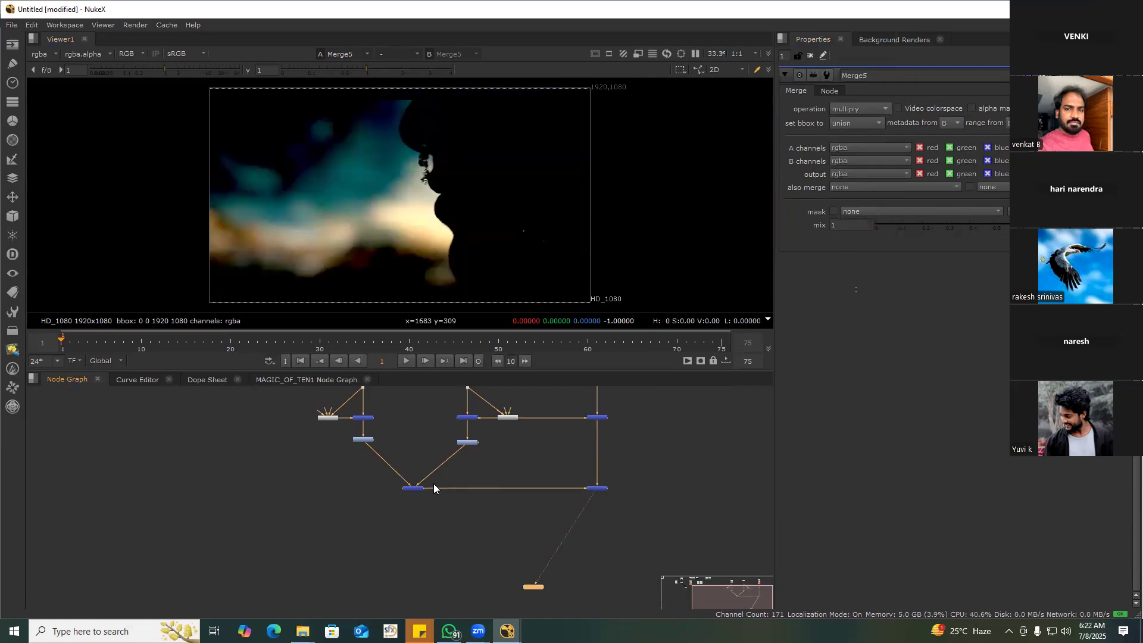
{"action": "middle_click_drag", "start_coordinate": [433, 483], "coordinate": [518, 513]}
{"action": "left_click_drag", "start_coordinate": [391, 411], "coordinate": [458, 472]}
{"action": "left_click_drag", "start_coordinate": [524, 408], "coordinate": [609, 490]}
{"action": "left_click_drag", "start_coordinate": [691, 443], "coordinate": [655, 457]}
{"action": "left_click_drag", "start_coordinate": [441, 495], "coordinate": [519, 526]}
{"action": "left_click_drag", "start_coordinate": [713, 495], "coordinate": [646, 533]}
{"action": "middle_click_drag", "start_coordinate": [638, 512], "coordinate": [569, 486]}
Add another Merge below the multiply Merge and set its operation to plus
{"action": "left_click", "coordinate": [590, 500]}
{"action": "key", "text": "m"}
{"action": "left_click_drag", "start_coordinate": [577, 489], "coordinate": [629, 500]}
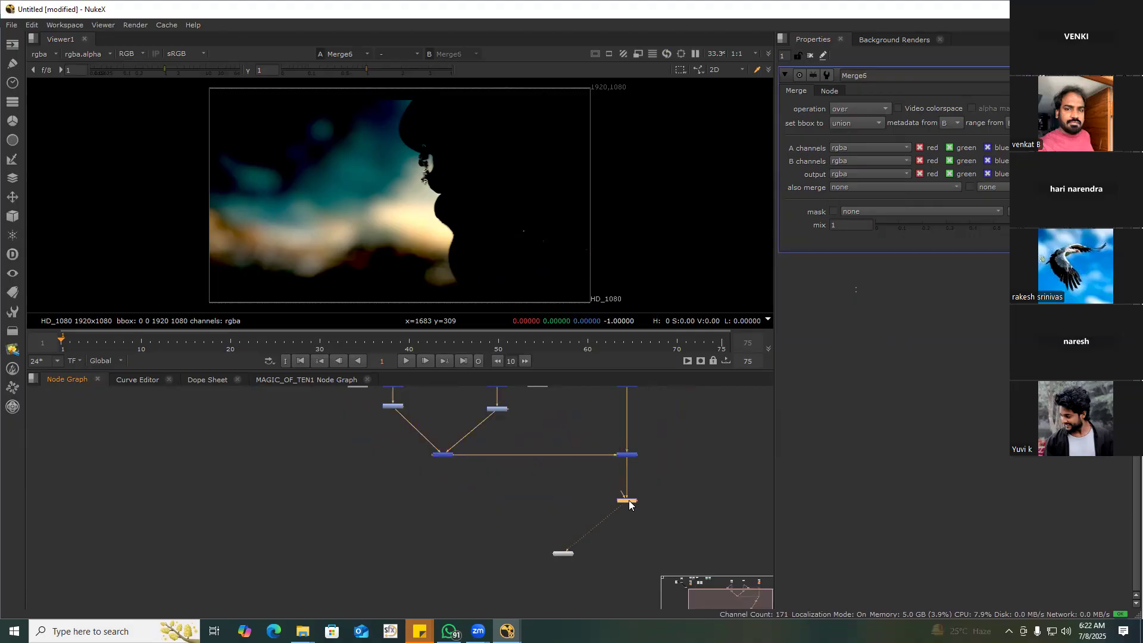
{"action": "left_click", "coordinate": [617, 474]}
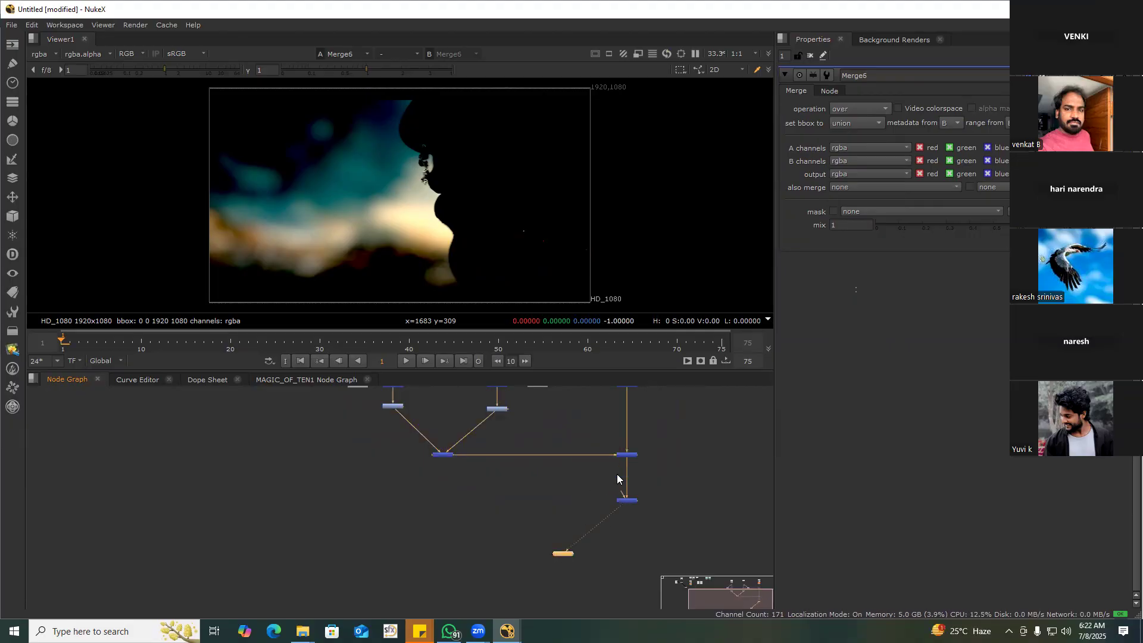
{"action": "left_click", "coordinate": [867, 109]}
{"action": "left_click", "coordinate": [859, 306]}
Connect the plus Merge's free input to the Keylight1 node of the plate branch
{"action": "middle_click_drag", "start_coordinate": [593, 502], "coordinate": [621, 508]}
{"action": "left_click", "coordinate": [596, 505]}
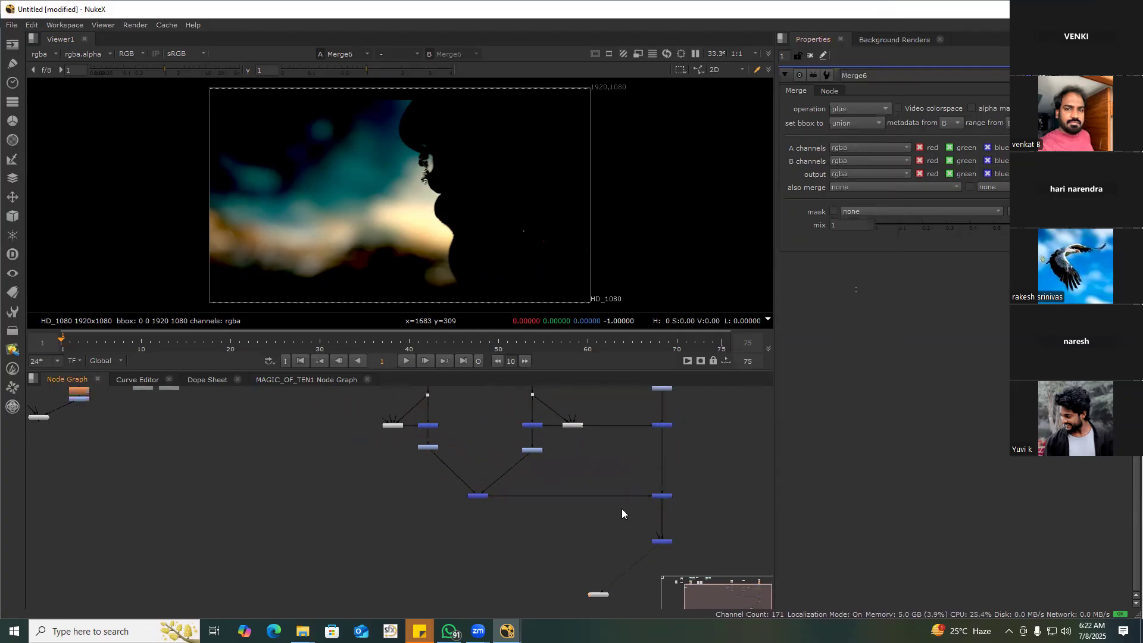
{"action": "left_click_drag", "start_coordinate": [659, 537], "coordinate": [396, 429]}
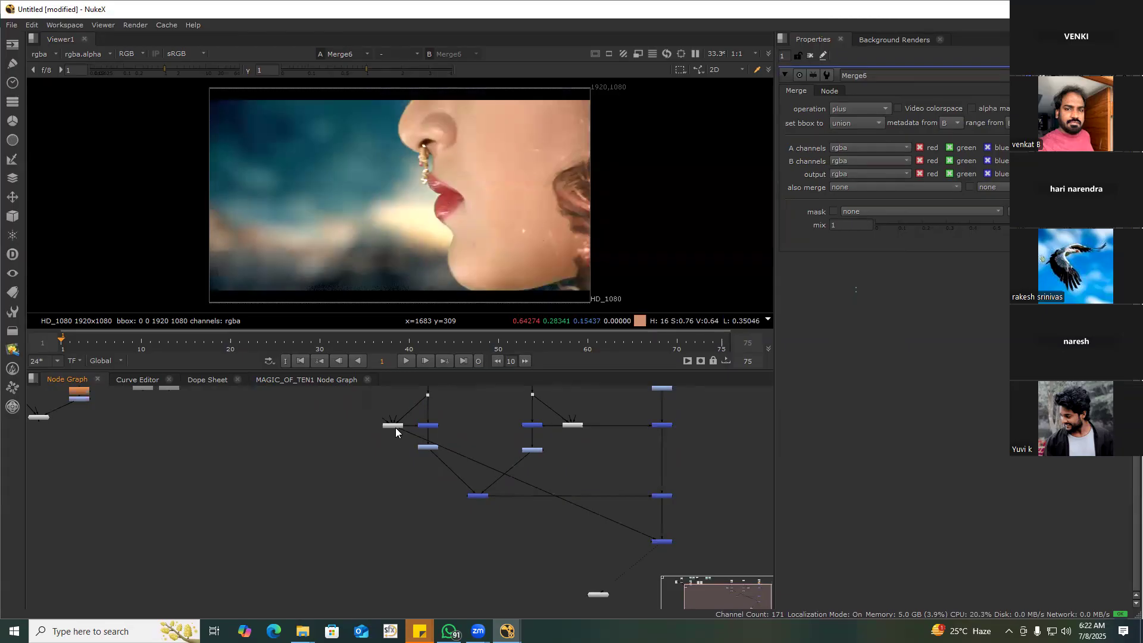
Paste a Reduce Noise node below Reformat1 in the Read4 plate branch
{"action": "middle_click_drag", "start_coordinate": [444, 454], "coordinate": [490, 531]}
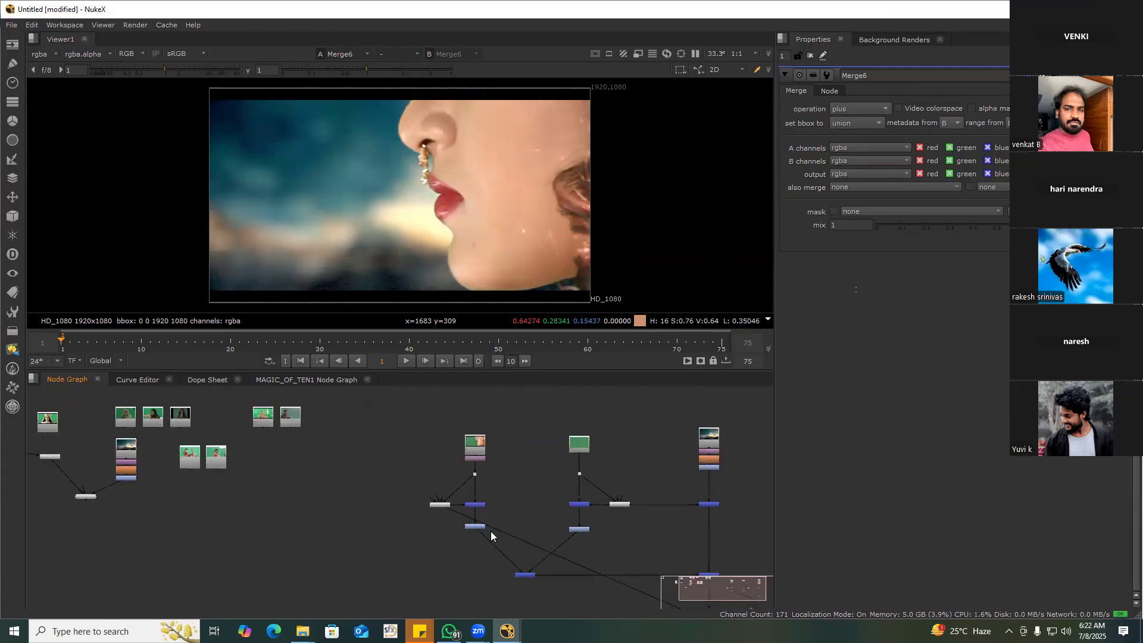
{"action": "scroll", "coordinate": [472, 484], "scroll_direction": "up", "scroll_amount": 5}
{"action": "scroll", "coordinate": [455, 480], "scroll_direction": "down", "scroll_amount": 8}
{"action": "middle_click_drag", "start_coordinate": [579, 461], "coordinate": [296, 483]}
{"action": "scroll", "coordinate": [411, 466], "scroll_direction": "up", "scroll_amount": 2}
{"action": "key", "text": "ctrl+v"}
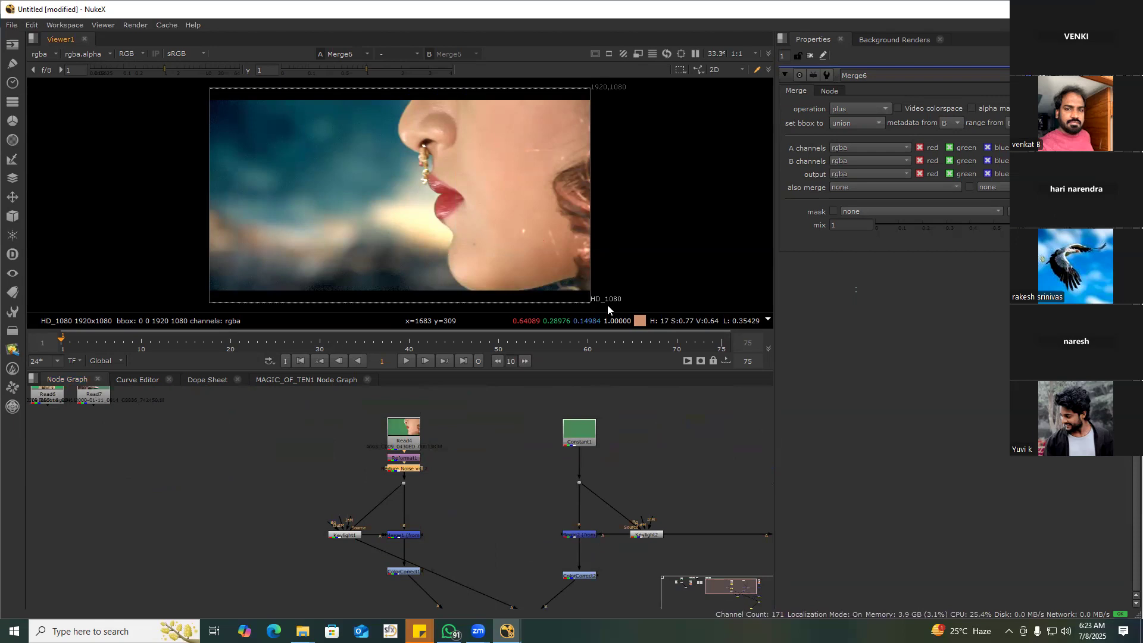
{"action": "scroll", "coordinate": [286, 471], "scroll_direction": "down", "scroll_amount": 5}
{"action": "scroll", "coordinate": [394, 452], "scroll_direction": "up", "scroll_amount": 4}
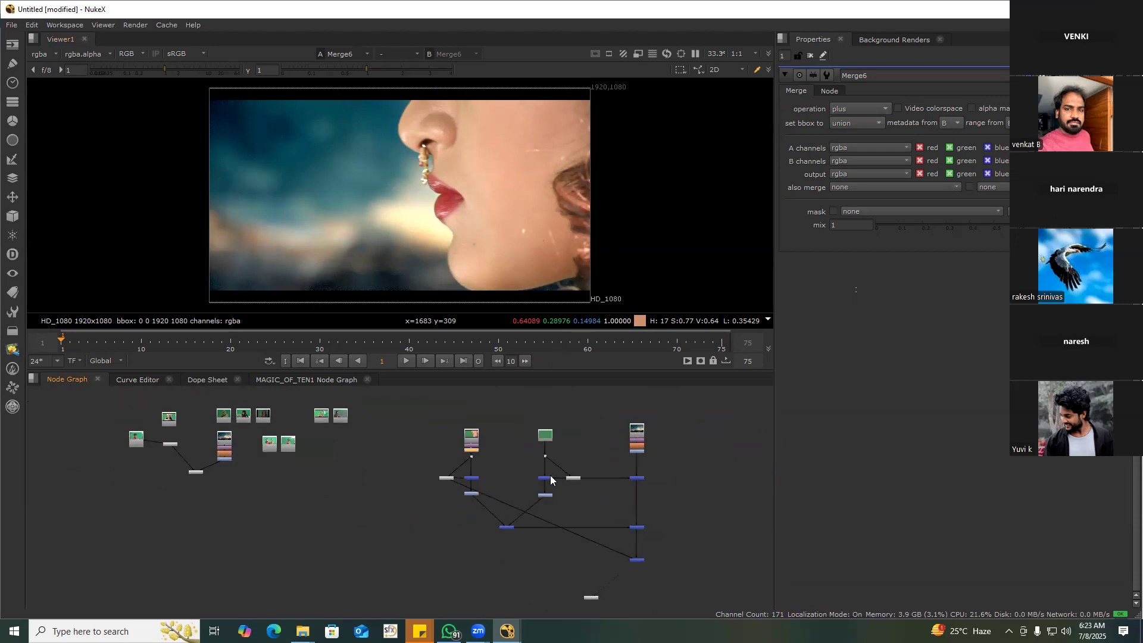
Review the hand-built network down to the plus Merge, along with the MAGIC_OF_TEN1 reference setup
{"action": "left_click_drag", "start_coordinate": [368, 438], "coordinate": [499, 534]}
{"action": "middle_click_drag", "start_coordinate": [614, 478], "coordinate": [518, 462]}
{"action": "left_click_drag", "start_coordinate": [479, 423], "coordinate": [605, 523]}
{"action": "left_click_drag", "start_coordinate": [727, 437], "coordinate": [659, 489]}
{"action": "middle_click_drag", "start_coordinate": [434, 539], "coordinate": [435, 460]}
{"action": "left_click_drag", "start_coordinate": [400, 459], "coordinate": [509, 507]}
{"action": "left_click_drag", "start_coordinate": [727, 468], "coordinate": [661, 498]}
{"action": "middle_click_drag", "start_coordinate": [712, 531], "coordinate": [668, 491]}
{"action": "left_click_drag", "start_coordinate": [676, 494], "coordinate": [613, 525]}
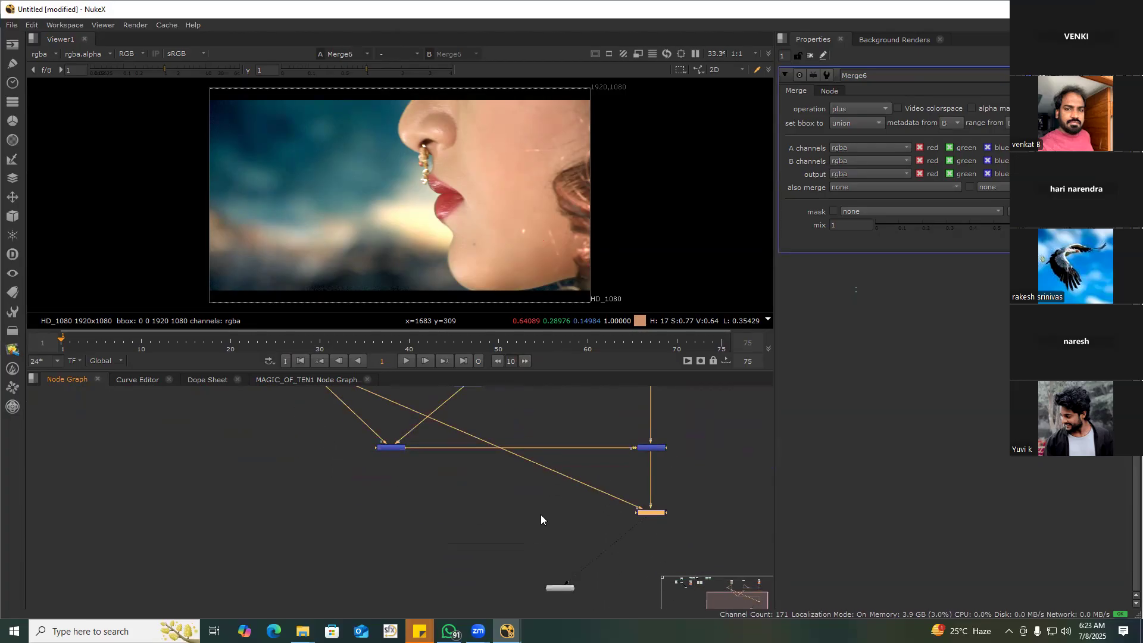
{"action": "scroll", "coordinate": [539, 518], "scroll_direction": "down", "scroll_amount": 3}
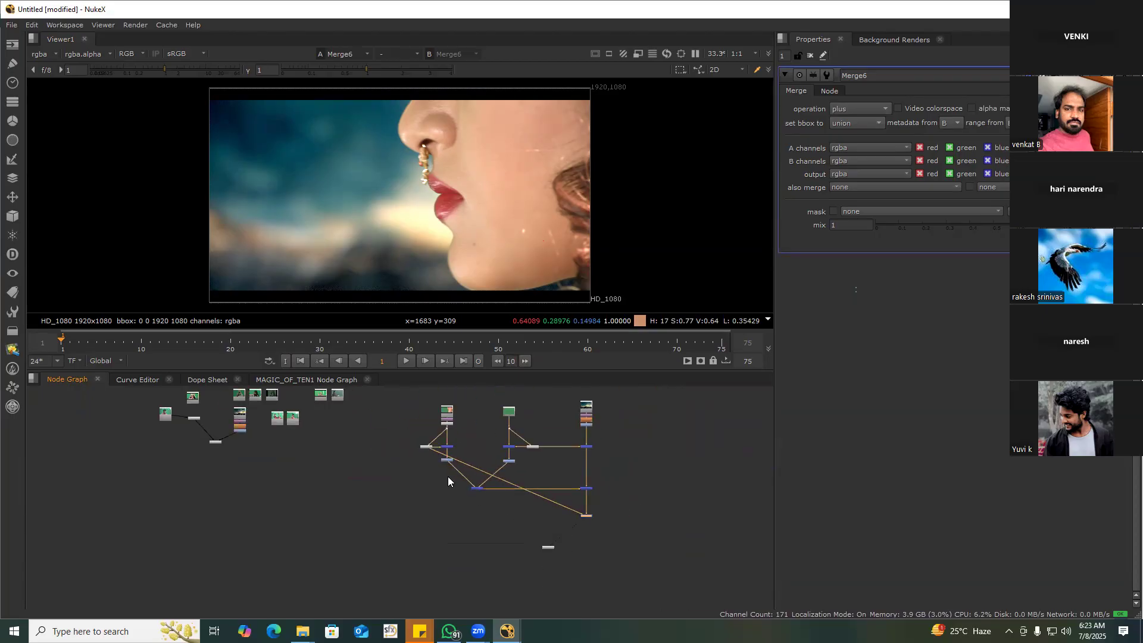
{"action": "scroll", "coordinate": [448, 476], "scroll_direction": "up", "scroll_amount": 3}
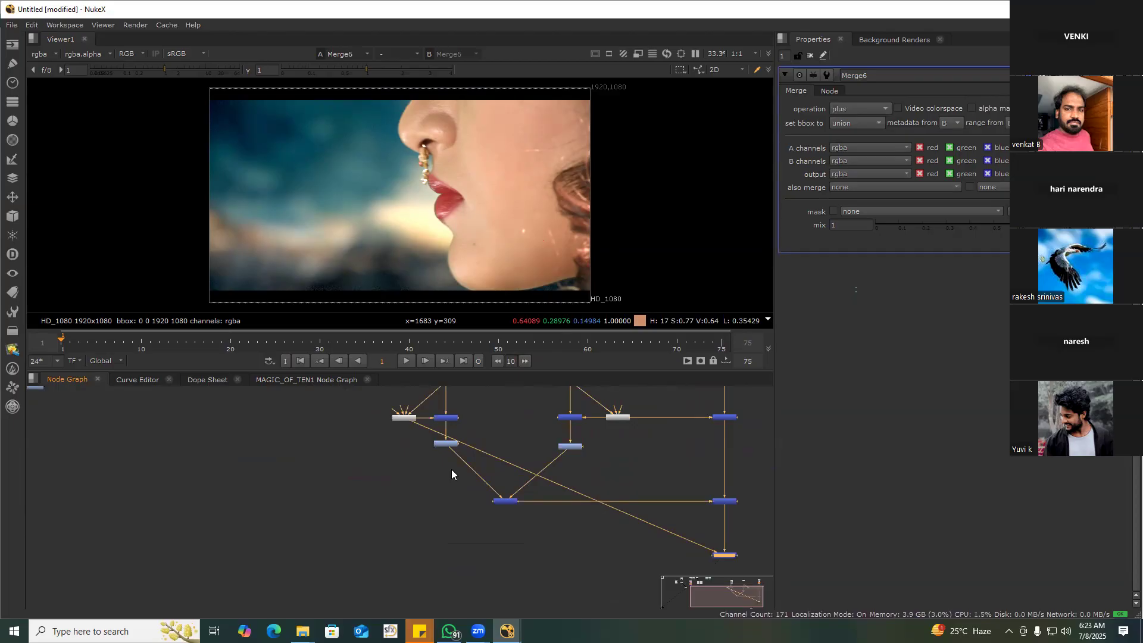
{"action": "scroll", "coordinate": [445, 494], "scroll_direction": "down", "scroll_amount": 3}
{"action": "scroll", "coordinate": [337, 413], "scroll_direction": "up", "scroll_amount": 4}
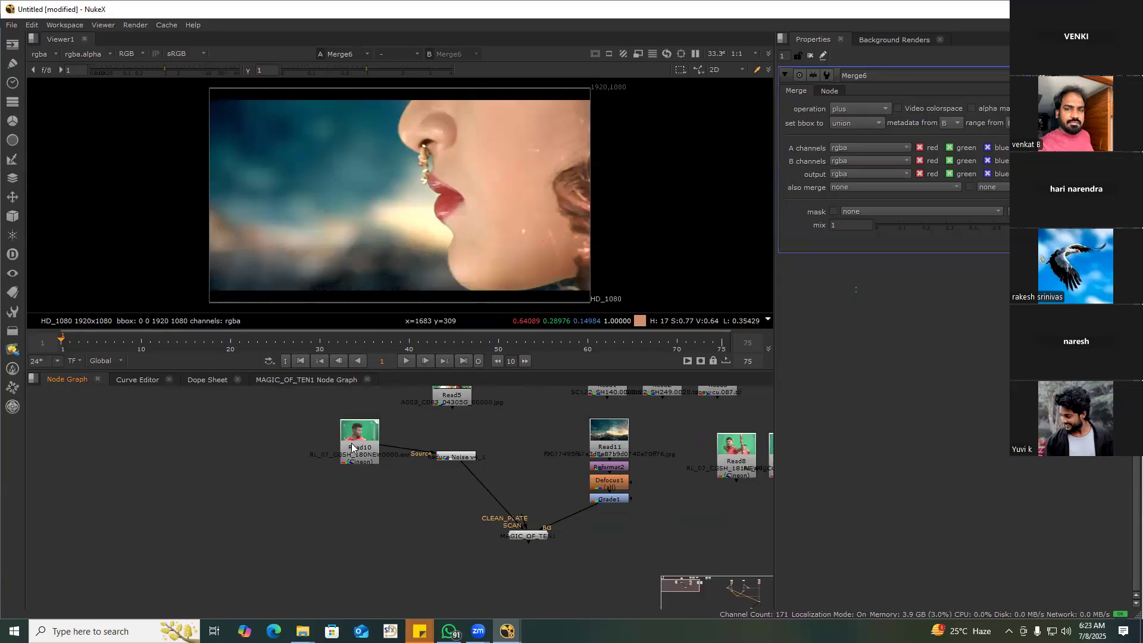
{"action": "scroll", "coordinate": [482, 464], "scroll_direction": "down", "scroll_amount": 3}
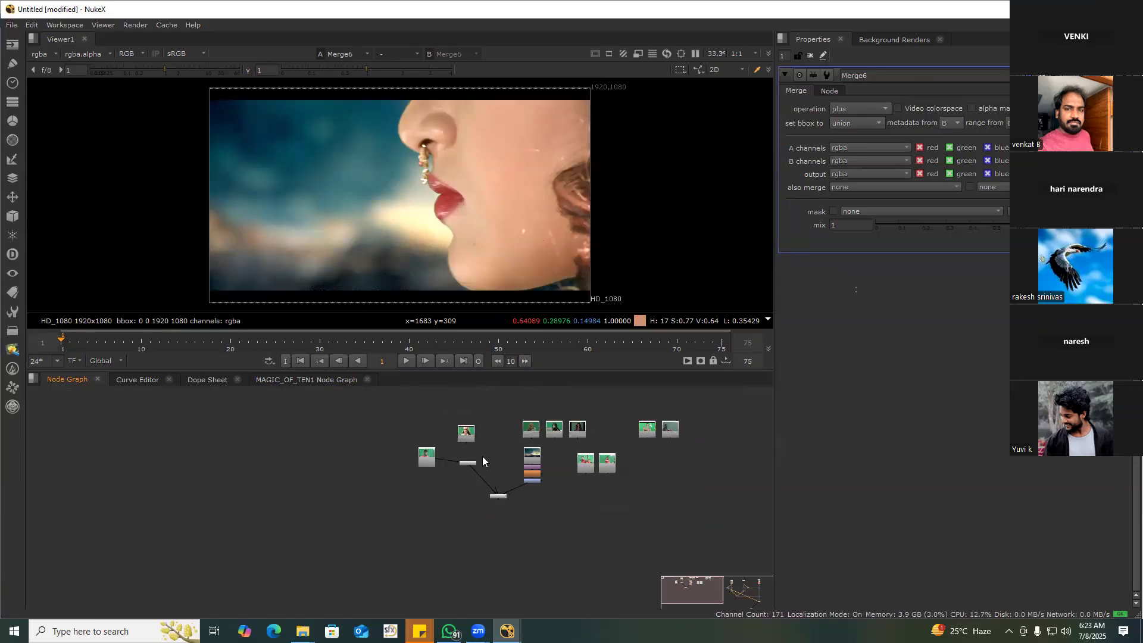
Move the Read2 plate from the source nodes to a spot beside Read4 in the keying network
{"action": "middle_click_drag", "start_coordinate": [482, 453], "coordinate": [406, 430]}
{"action": "scroll", "coordinate": [405, 430], "scroll_direction": "down", "scroll_amount": 1}
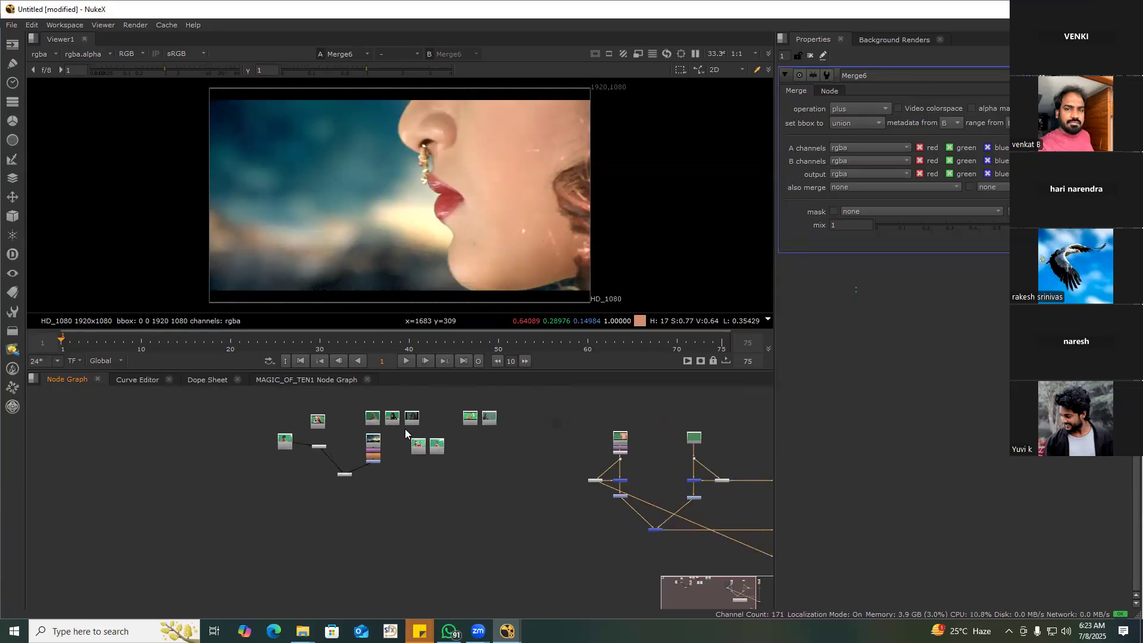
{"action": "scroll", "coordinate": [404, 430], "scroll_direction": "up", "scroll_amount": 1}
{"action": "left_click_drag", "start_coordinate": [391, 419], "coordinate": [640, 453]}
{"action": "middle_click_drag", "start_coordinate": [639, 453], "coordinate": [349, 411]}
{"action": "left_click_drag", "start_coordinate": [349, 411], "coordinate": [430, 415]}
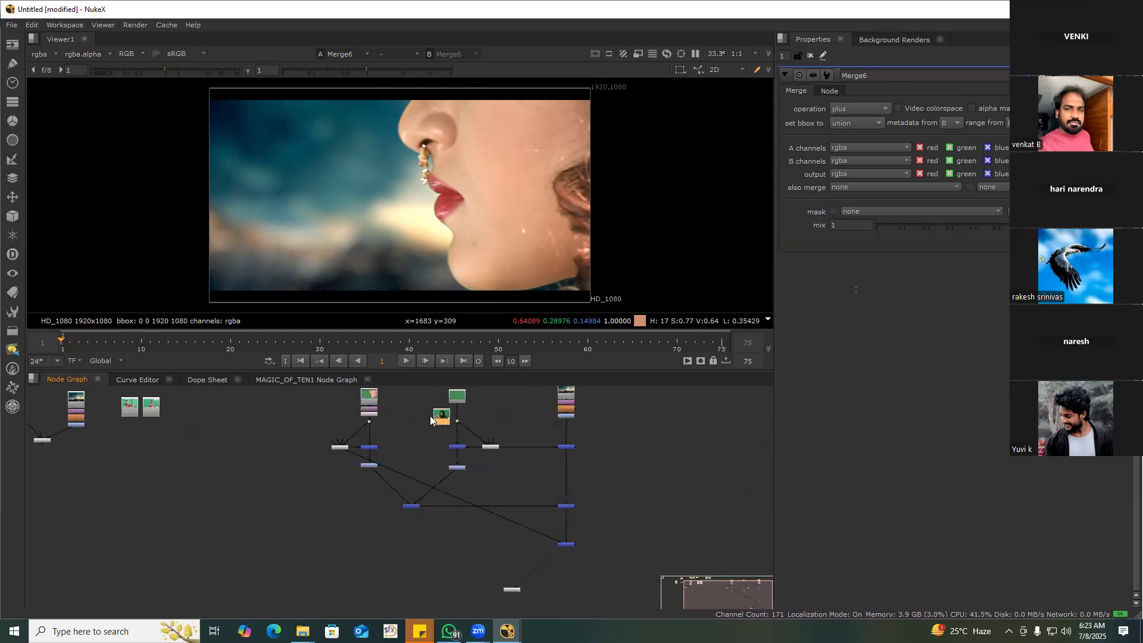
{"action": "scroll", "coordinate": [594, 537], "scroll_direction": "up", "scroll_amount": 3}
{"action": "middle_click_drag", "start_coordinate": [594, 537], "coordinate": [583, 497]}
{"action": "scroll", "coordinate": [583, 496], "scroll_direction": "down", "scroll_amount": 1}
{"action": "left_click", "coordinate": [558, 520]}
{"action": "scroll", "coordinate": [499, 535], "scroll_direction": "down", "scroll_amount": 3}
{"action": "scroll", "coordinate": [471, 478], "scroll_direction": "up", "scroll_amount": 2}
{"action": "scroll", "coordinate": [523, 460], "scroll_direction": "up", "scroll_amount": 2}
{"action": "left_click_drag", "start_coordinate": [513, 464], "coordinate": [476, 424]}
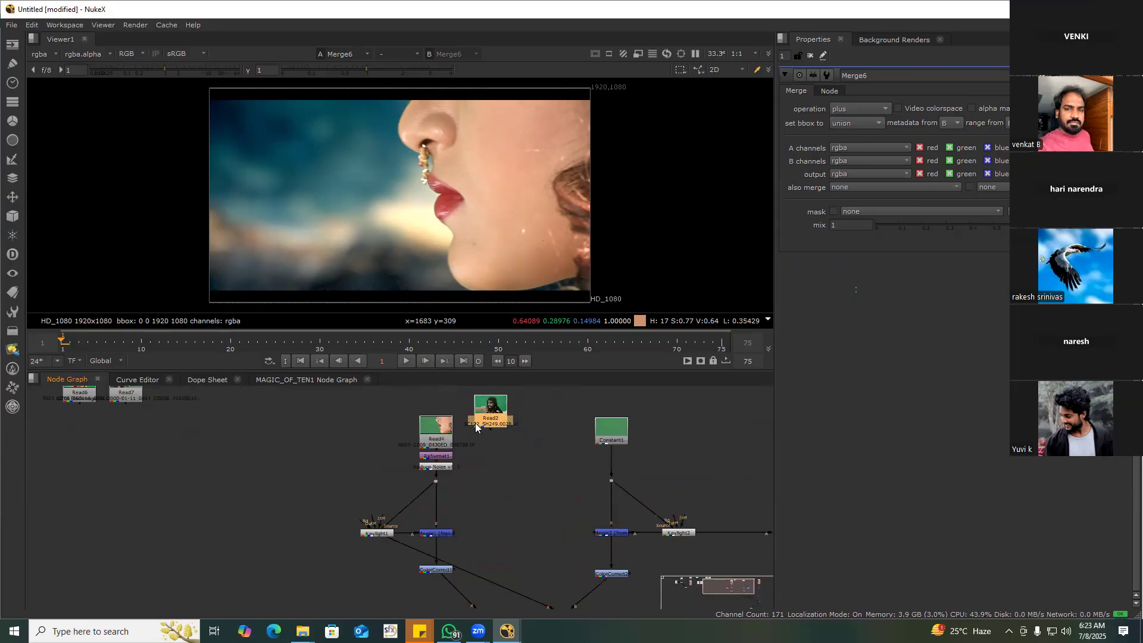
Detach Read4 and Reformat1 from the plate branch, set them aside, and connect the Reduce Noise source to Read2
{"action": "scroll", "coordinate": [458, 433], "scroll_direction": "up", "scroll_amount": 4}
{"action": "left_click_drag", "start_coordinate": [437, 478], "coordinate": [376, 416], "text": "ctrl"}
{"action": "scroll", "coordinate": [472, 456], "scroll_direction": "down", "scroll_amount": 3}
{"action": "middle_click_drag", "start_coordinate": [470, 474], "coordinate": [474, 508]}
{"action": "left_click", "coordinate": [420, 479]}
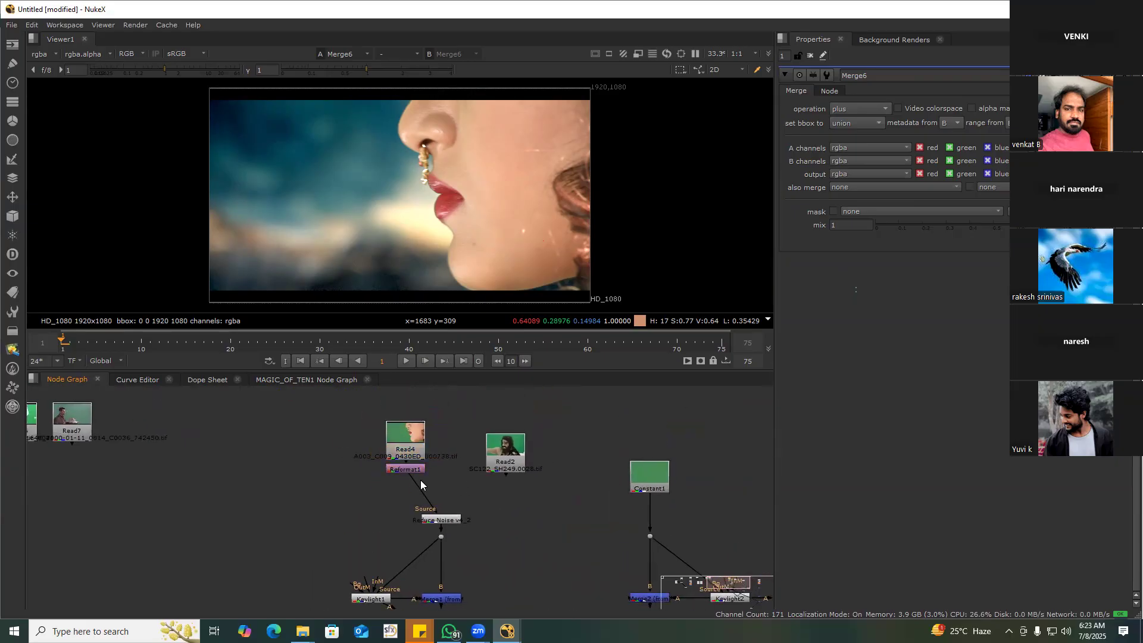
{"action": "left_click_drag", "start_coordinate": [487, 463], "coordinate": [356, 470]}
{"action": "scroll", "coordinate": [481, 484], "scroll_direction": "up", "scroll_amount": 2}
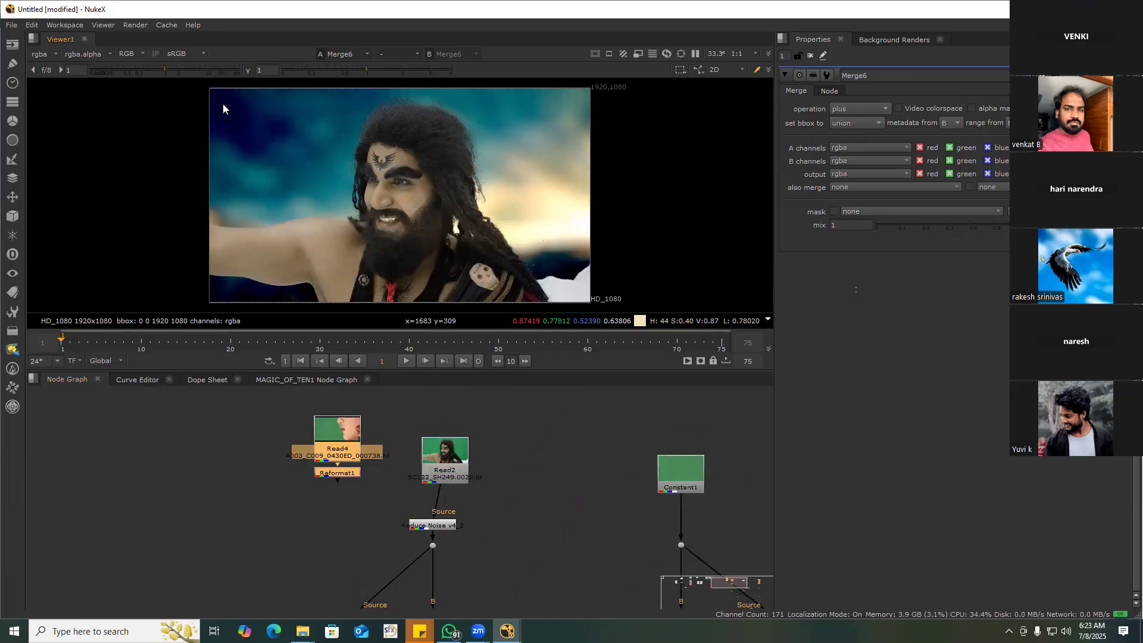
Display the Reduce Noise output, open Constant1, and sample its color from the green screen area beside the man
{"action": "scroll", "coordinate": [223, 108], "scroll_direction": "up", "scroll_amount": 3}
{"action": "left_click", "coordinate": [433, 525]}
{"action": "key", "text": "1"}
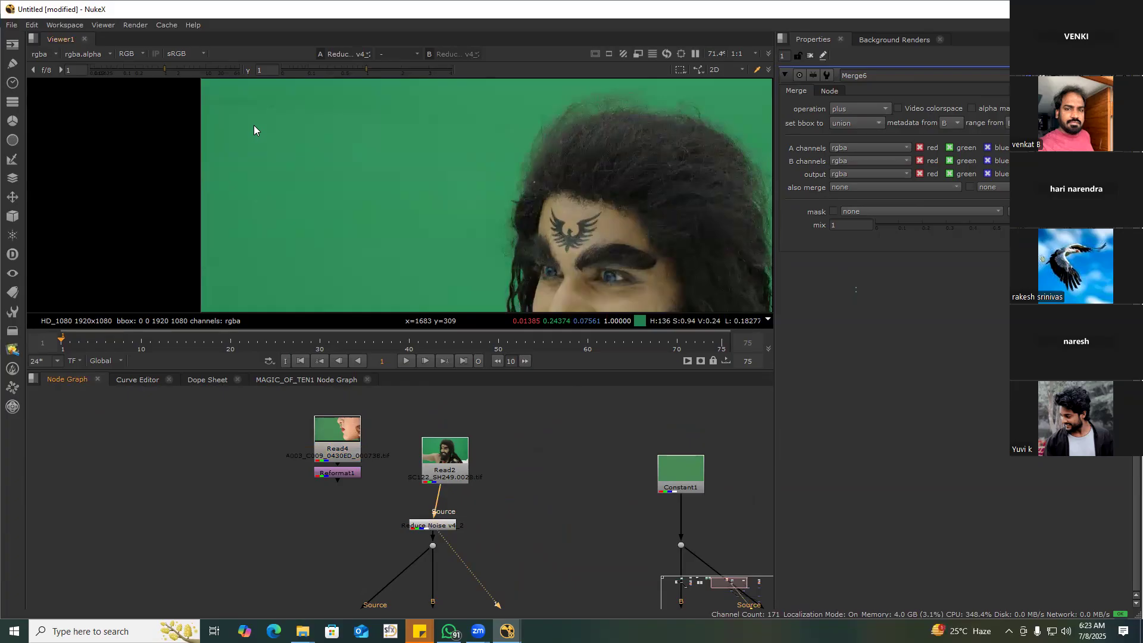
{"action": "double_click", "coordinate": [674, 477]}
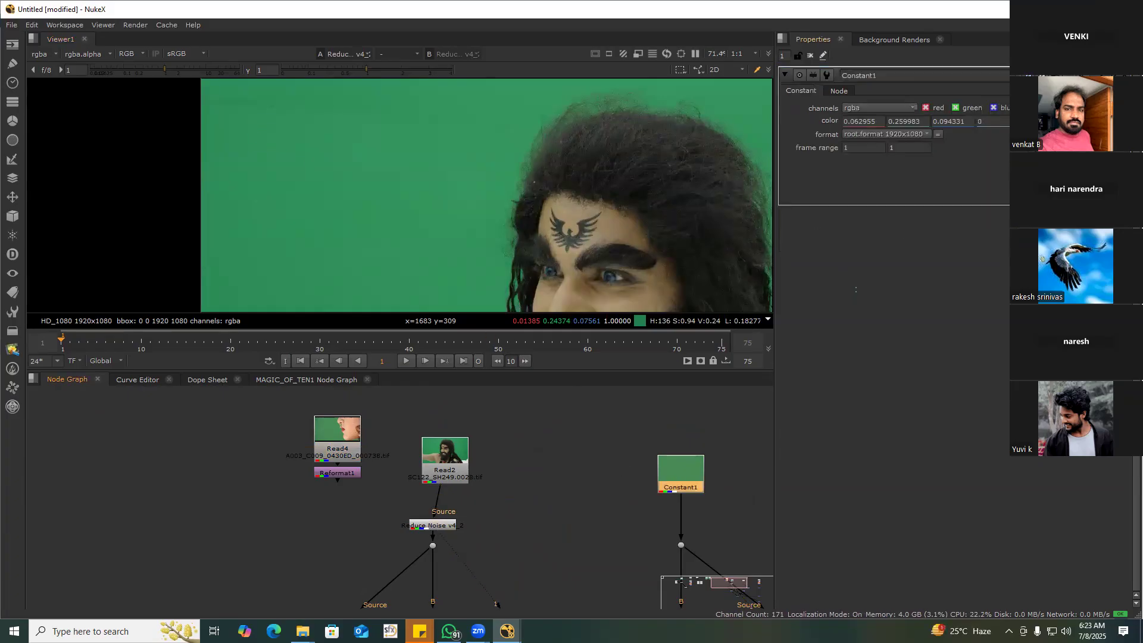
{"action": "left_click_drag", "start_coordinate": [247, 113], "coordinate": [356, 225], "text": "ctrl+shift"}
Display the plus Merge and inspect the man's hair edges in the composite
{"action": "middle_click_drag", "start_coordinate": [466, 433], "coordinate": [517, 477]}
{"action": "left_click_drag", "start_coordinate": [559, 506], "coordinate": [479, 556]}
{"action": "key", "text": "1"}
{"action": "scroll", "coordinate": [366, 214], "scroll_direction": "down", "scroll_amount": 3}
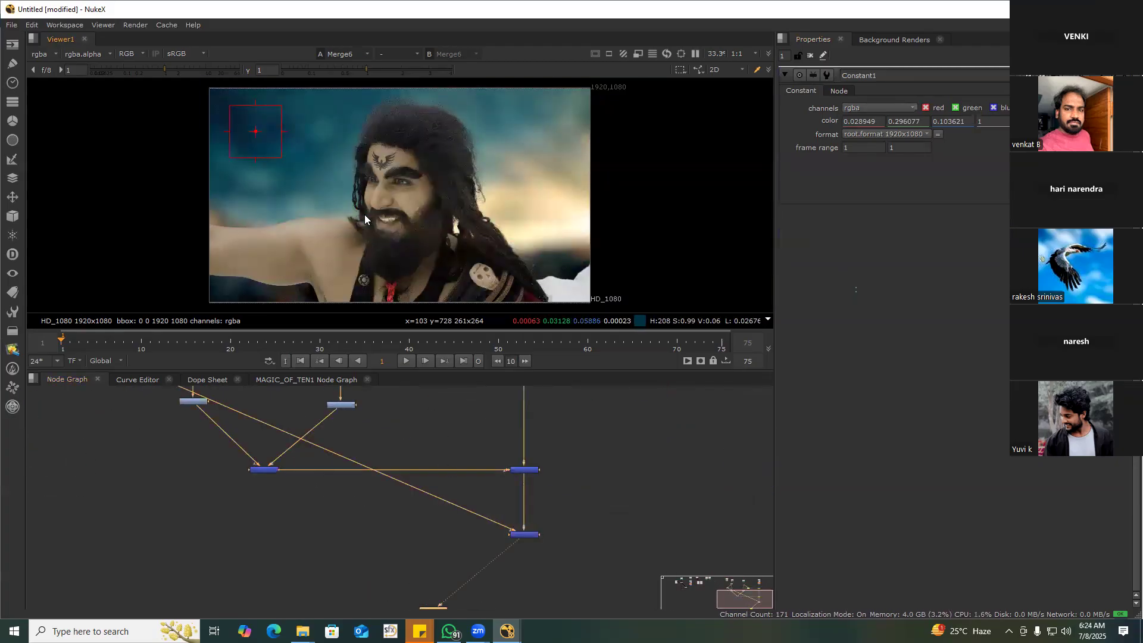
{"action": "scroll", "coordinate": [460, 123], "scroll_direction": "up", "scroll_amount": 6}
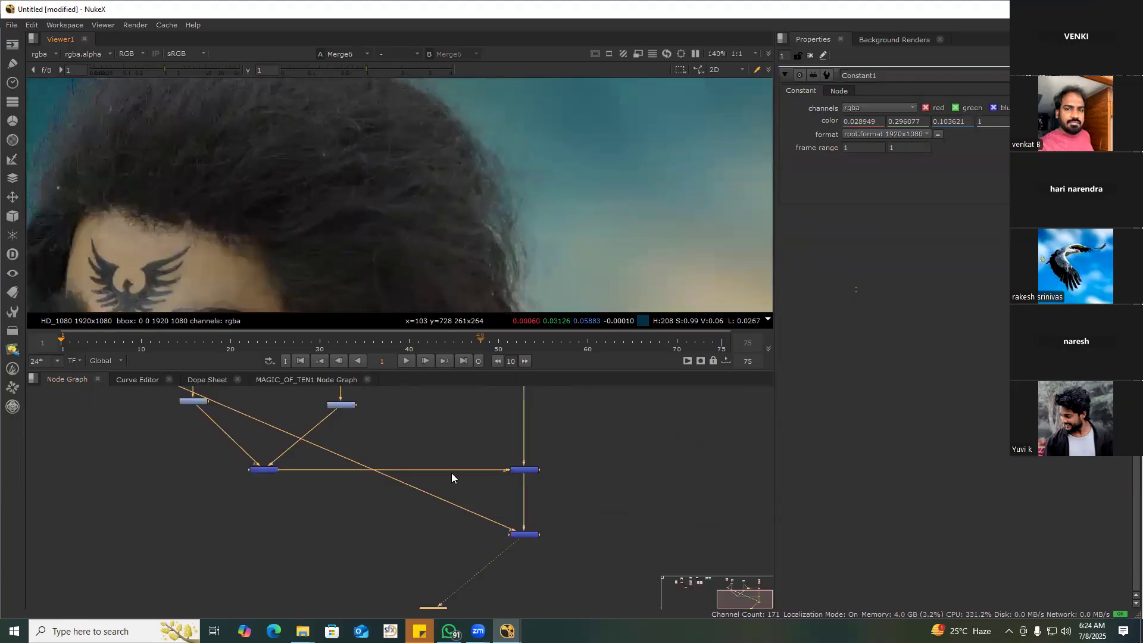
Compare the fine hair detail of the Reduce Noise output with the plus Merge, finishing on the full composite
{"action": "left_click", "coordinate": [423, 433]}
{"action": "key", "text": "1"}
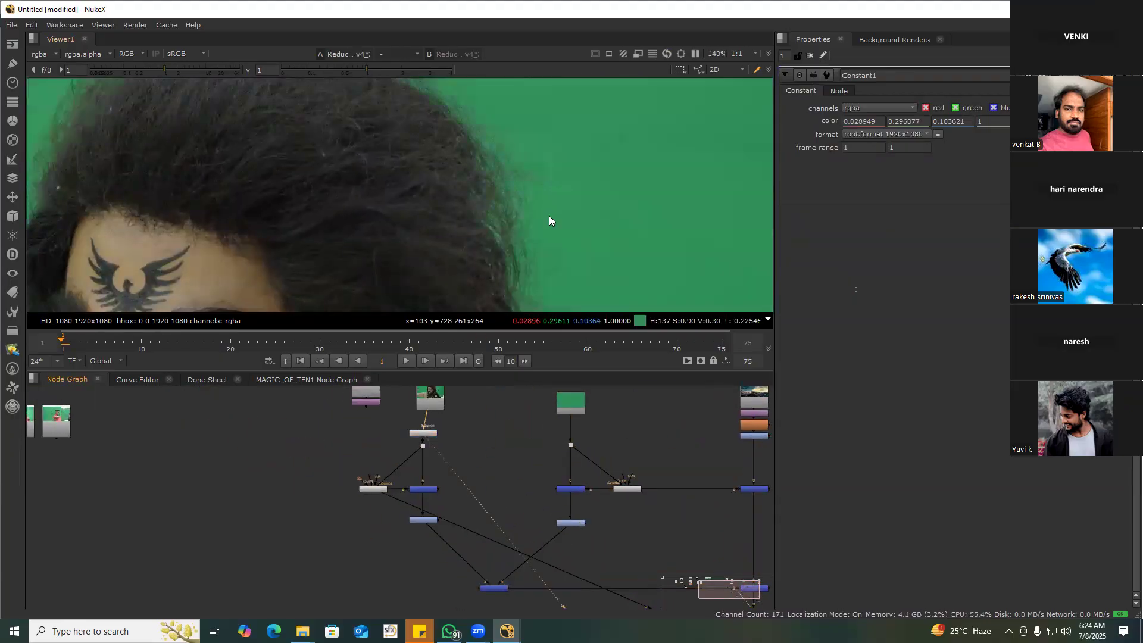
{"action": "scroll", "coordinate": [554, 160], "scroll_direction": "up", "scroll_amount": 5}
{"action": "scroll", "coordinate": [625, 490], "scroll_direction": "down", "scroll_amount": 3}
{"action": "scroll", "coordinate": [548, 438], "scroll_direction": "up", "scroll_amount": 5}
{"action": "left_click", "coordinate": [550, 441]}
{"action": "key", "text": "1"}
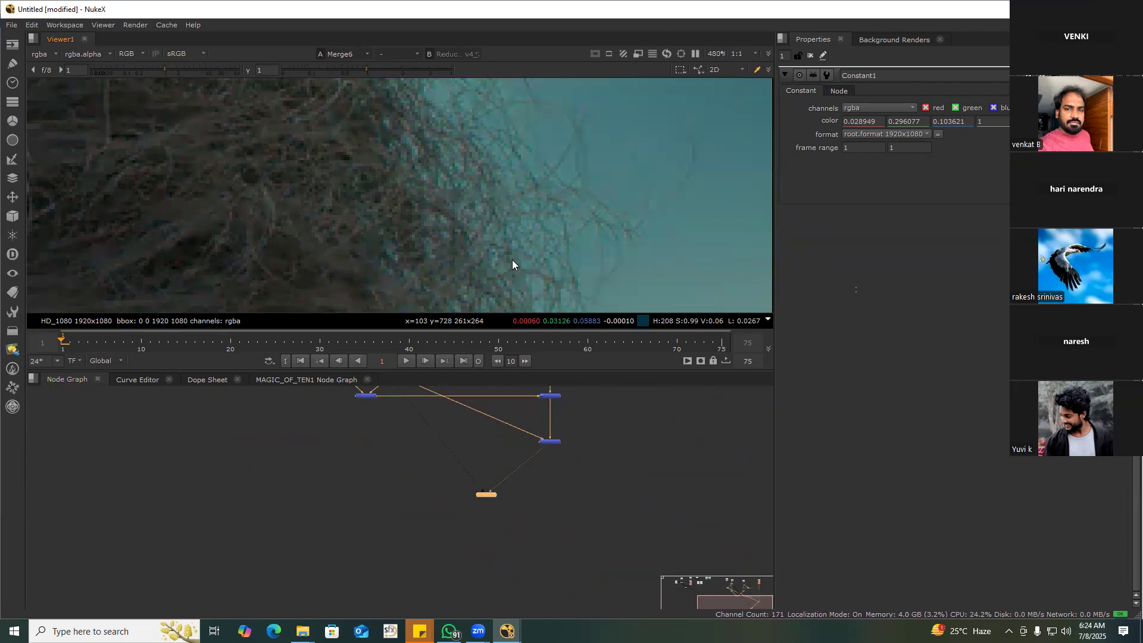
{"action": "key", "text": "f"}
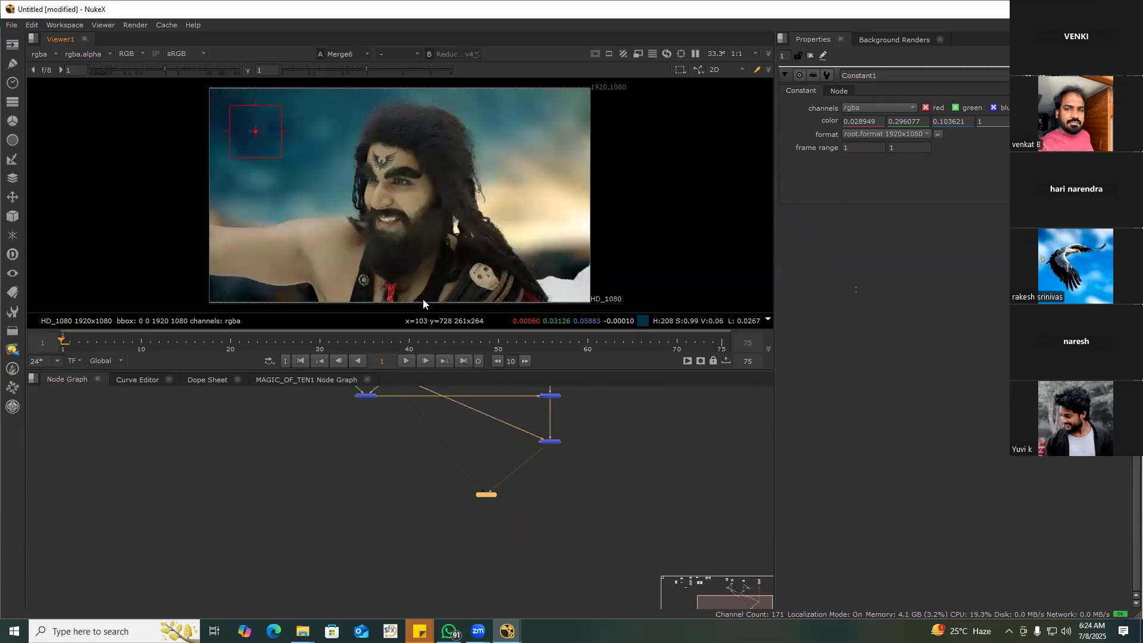
Display and open the Reduce Noise node, build an automatic noise profile for the Read2 plate, and apply it
{"action": "middle_click_drag", "start_coordinate": [441, 484], "coordinate": [470, 544]}
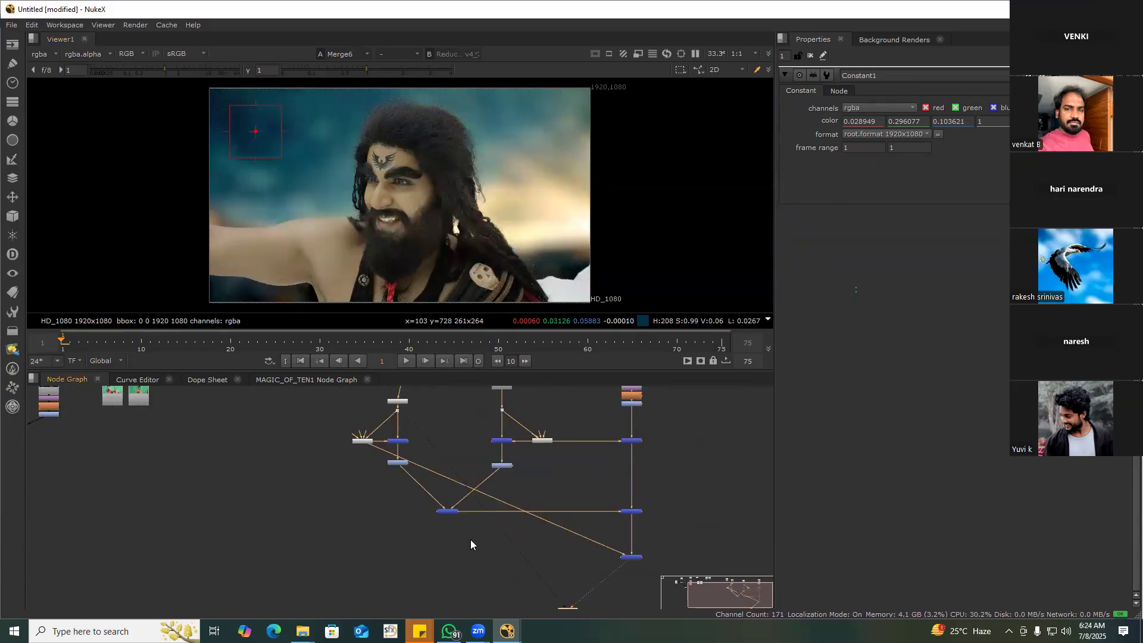
{"action": "double_click", "coordinate": [447, 511]}
{"action": "scroll", "coordinate": [444, 512], "scroll_direction": "up", "scroll_amount": 5}
{"action": "key", "text": "1"}
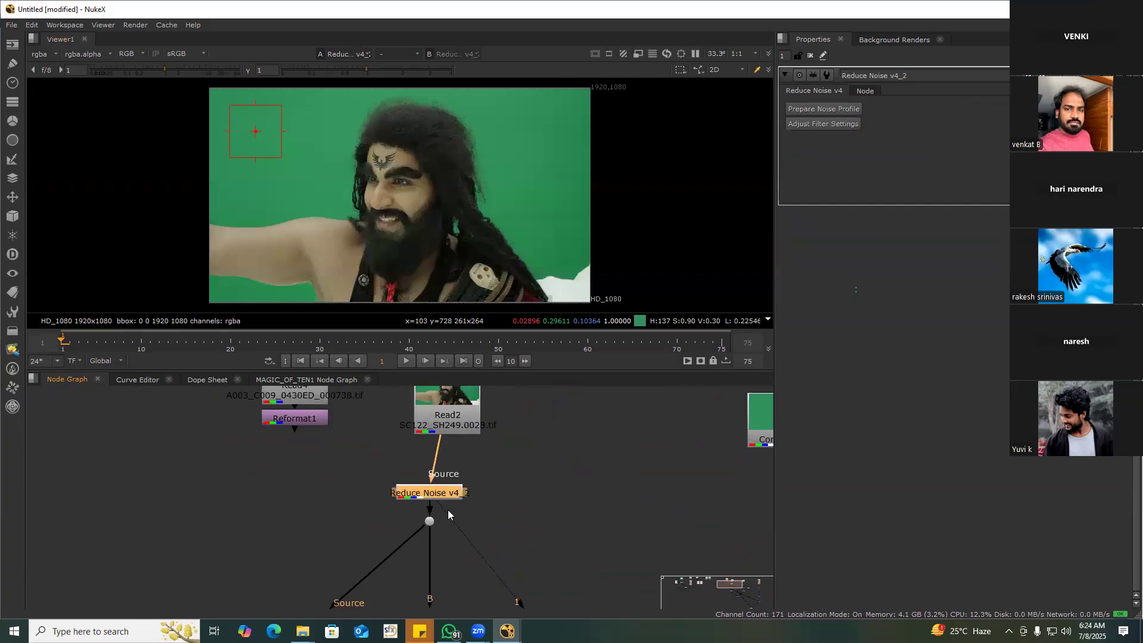
{"action": "left_click", "coordinate": [795, 110]}
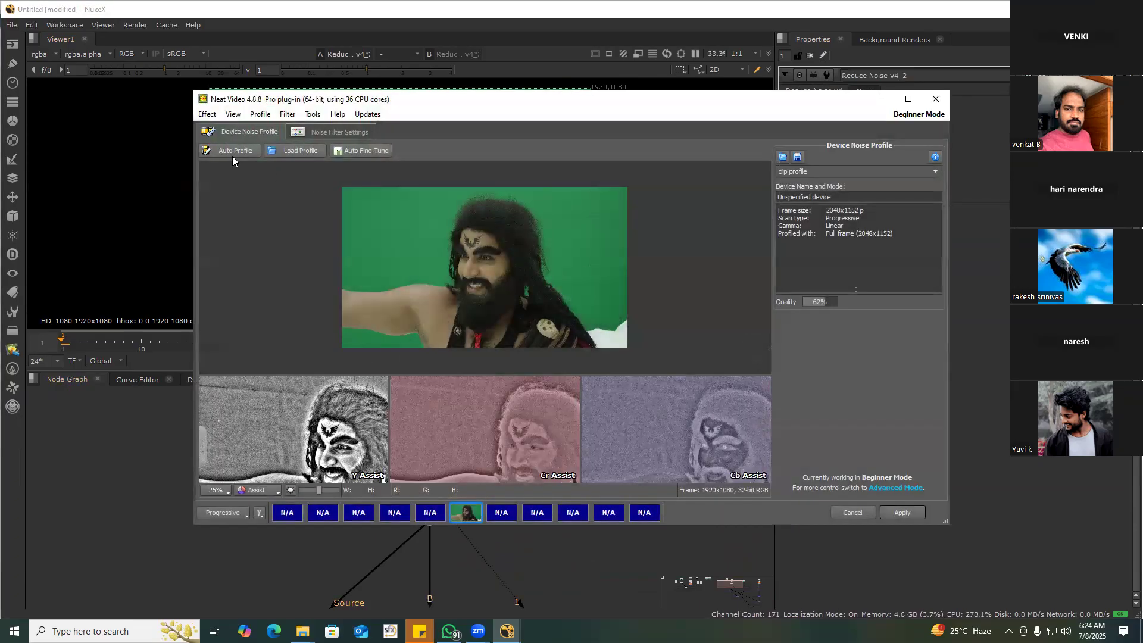
{"action": "left_click", "coordinate": [231, 152]}
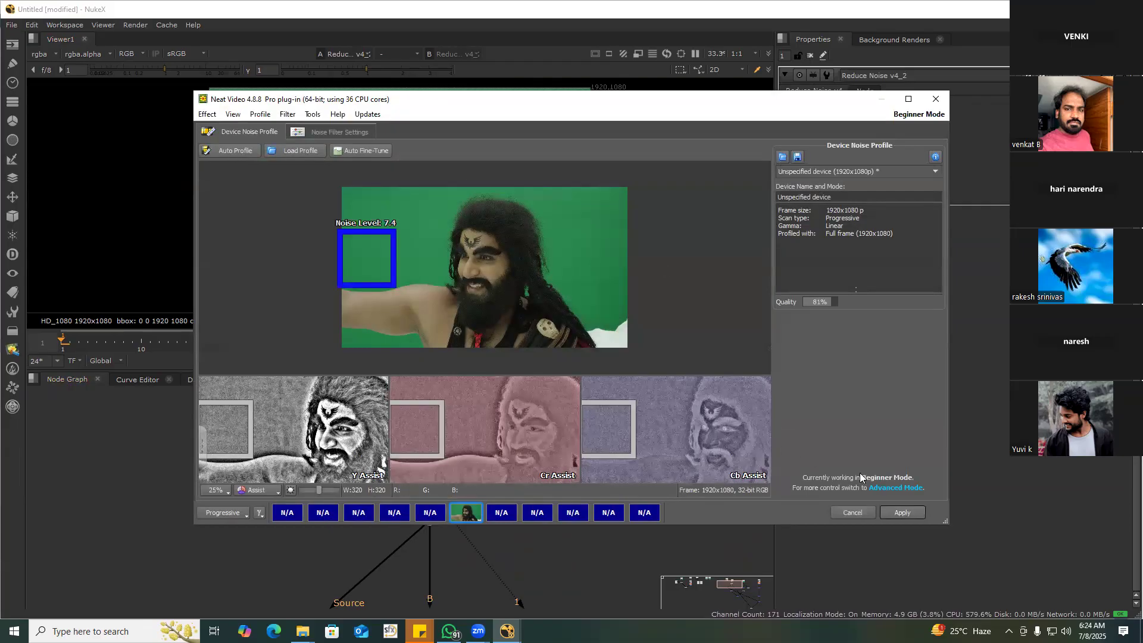
{"action": "left_click", "coordinate": [917, 513]}
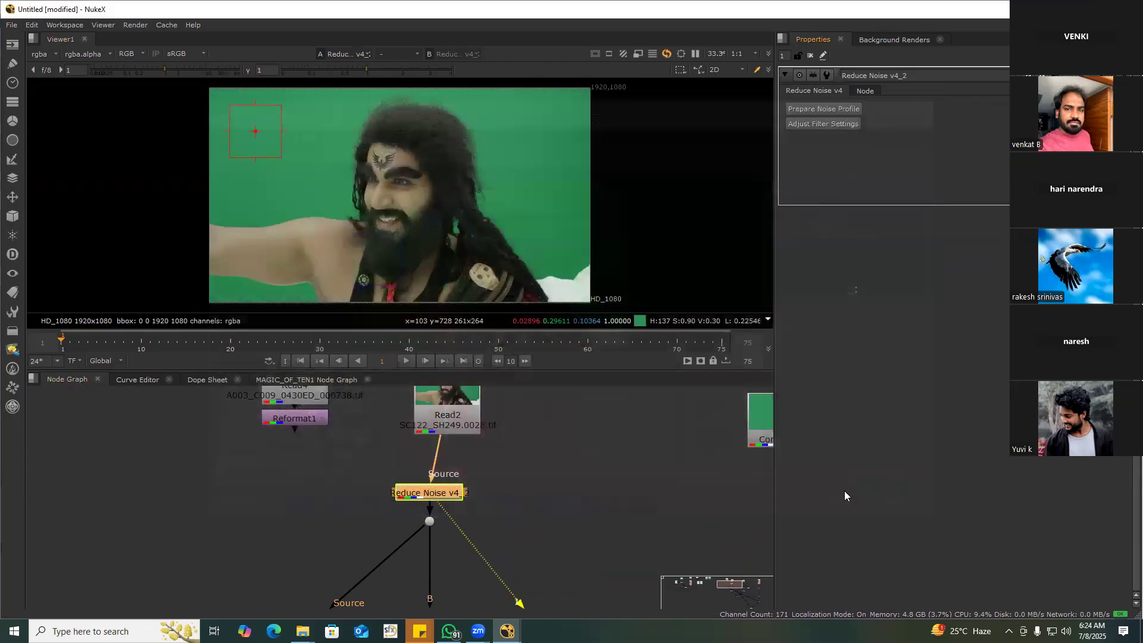
Inspect the denoised green screen up close and display the plus Merge with the full frame in view
{"action": "scroll", "coordinate": [273, 301], "scroll_direction": "up", "scroll_amount": 9}
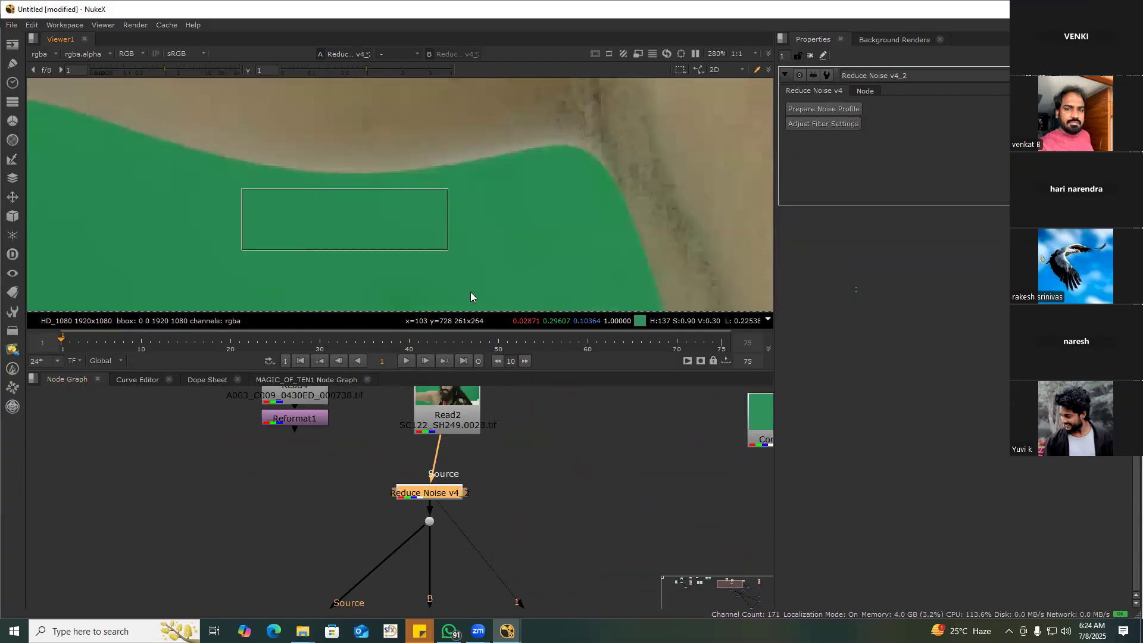
{"action": "scroll", "coordinate": [483, 397], "scroll_direction": "down", "scroll_amount": 3}
{"action": "middle_click_drag", "start_coordinate": [691, 561], "coordinate": [572, 473]}
{"action": "middle_click_drag", "start_coordinate": [724, 572], "coordinate": [525, 432]}
{"action": "left_click", "coordinate": [516, 478]}
{"action": "key", "text": "1"}
{"action": "key", "text": "f"}
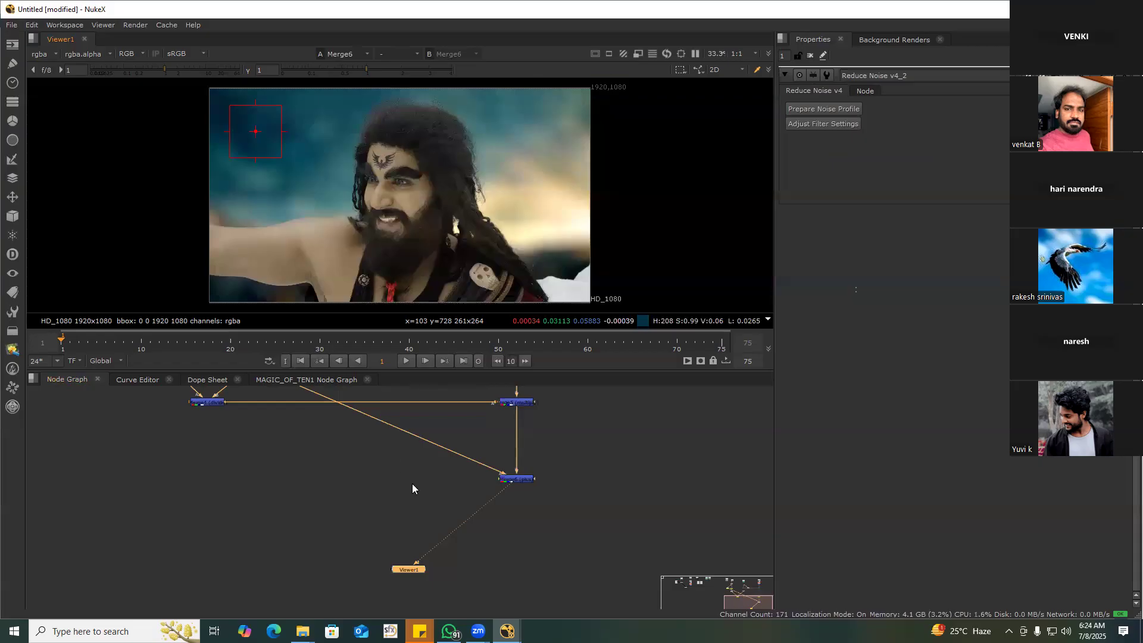
Examine the hand-built keying network, going over the foreground and clean plate branches and the neighbouring Read nodes
{"action": "scroll", "coordinate": [412, 483], "scroll_direction": "down", "scroll_amount": 4}
{"action": "middle_click_drag", "start_coordinate": [353, 438], "coordinate": [428, 468]}
{"action": "scroll", "coordinate": [354, 424], "scroll_direction": "up", "scroll_amount": 4}
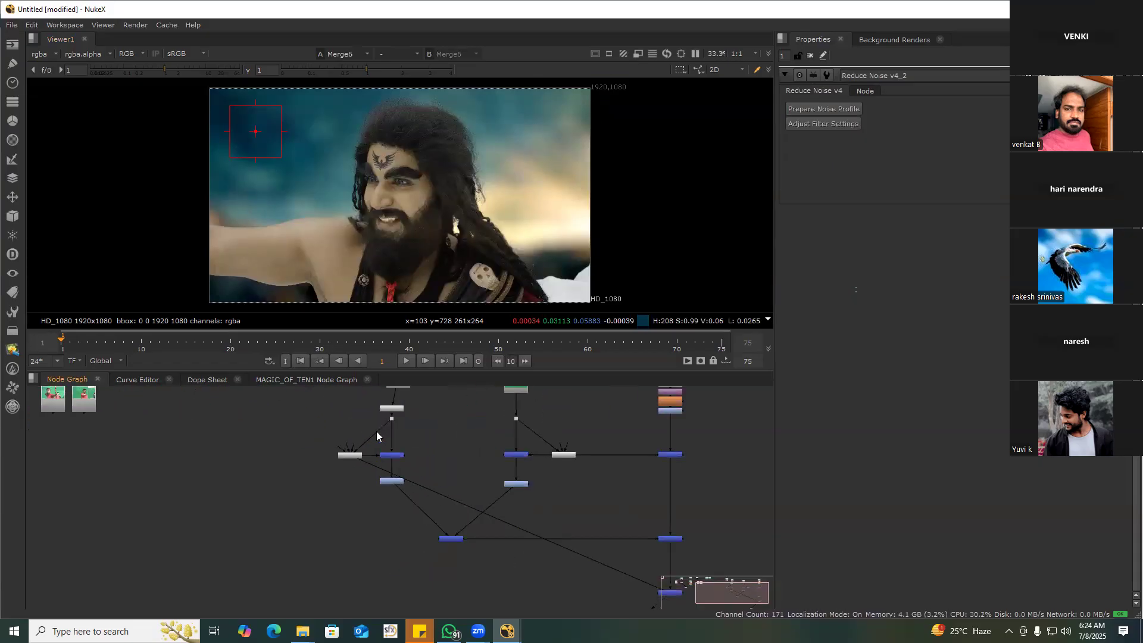
{"action": "left_click_drag", "start_coordinate": [427, 458], "coordinate": [345, 528]}
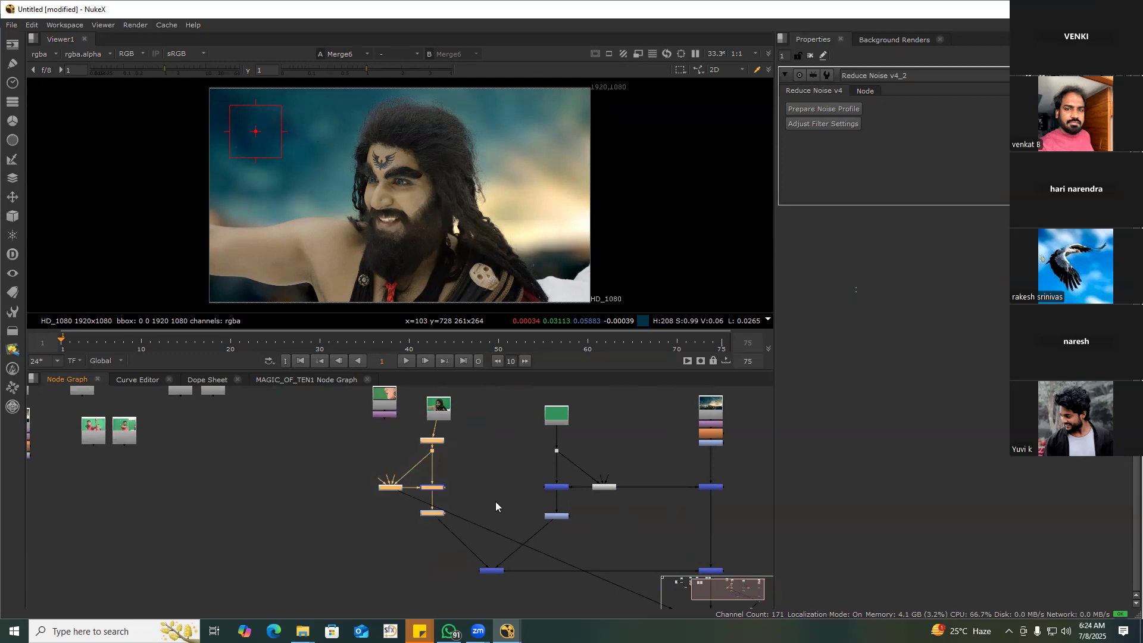
{"action": "middle_click_drag", "start_coordinate": [558, 459], "coordinate": [448, 441]}
{"action": "left_click_drag", "start_coordinate": [411, 424], "coordinate": [523, 527]}
{"action": "middle_click_drag", "start_coordinate": [555, 488], "coordinate": [508, 517]}
{"action": "scroll", "coordinate": [507, 517], "scroll_direction": "down", "scroll_amount": 5}
{"action": "middle_click_drag", "start_coordinate": [387, 484], "coordinate": [503, 434]}
{"action": "scroll", "coordinate": [316, 442], "scroll_direction": "up", "scroll_amount": 4}
Switch to File Explorer and open the Keying folder on New Volume (J:)
{"action": "key", "text": "alt+Tab"}
{"action": "key", "text": "alt+Tab"}
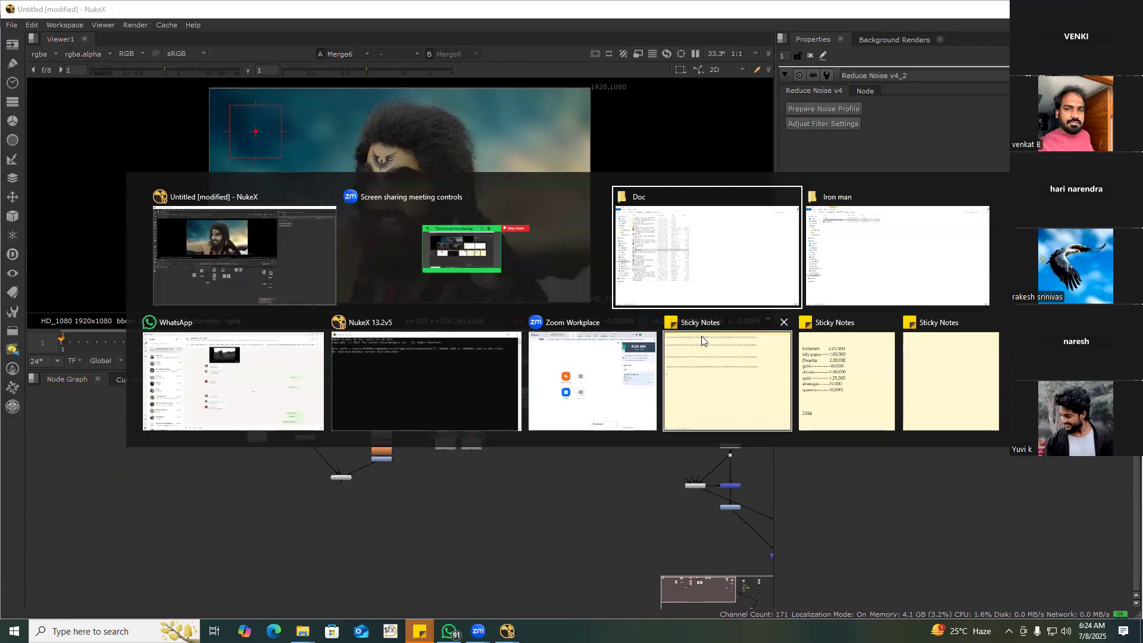
{"action": "left_click", "coordinate": [844, 280]}
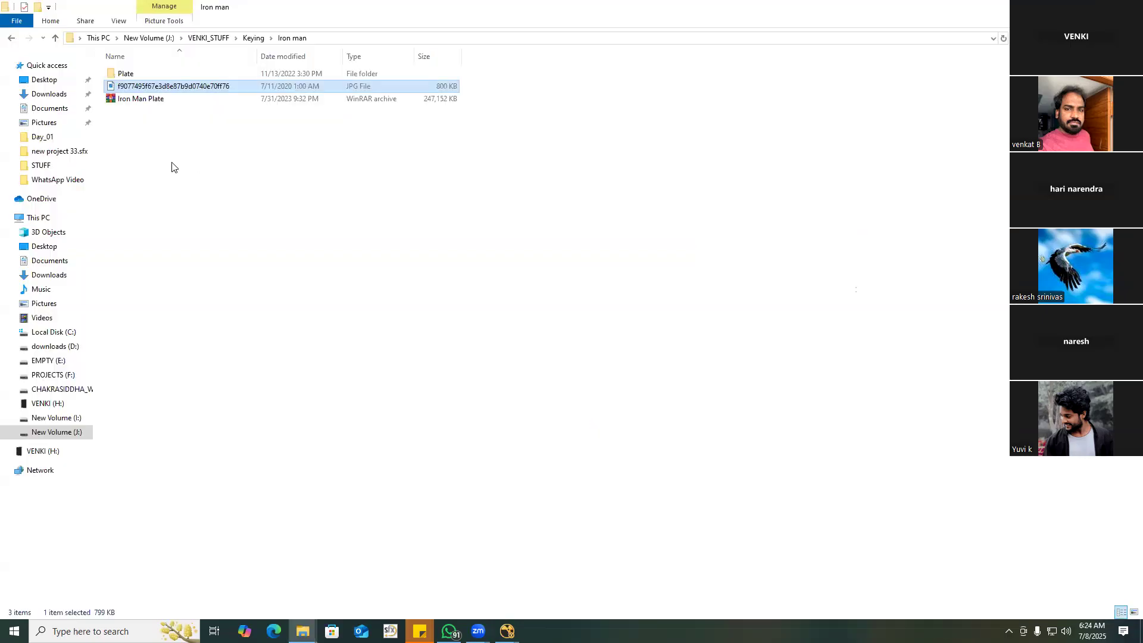
{"action": "left_click", "coordinate": [39, 217]}
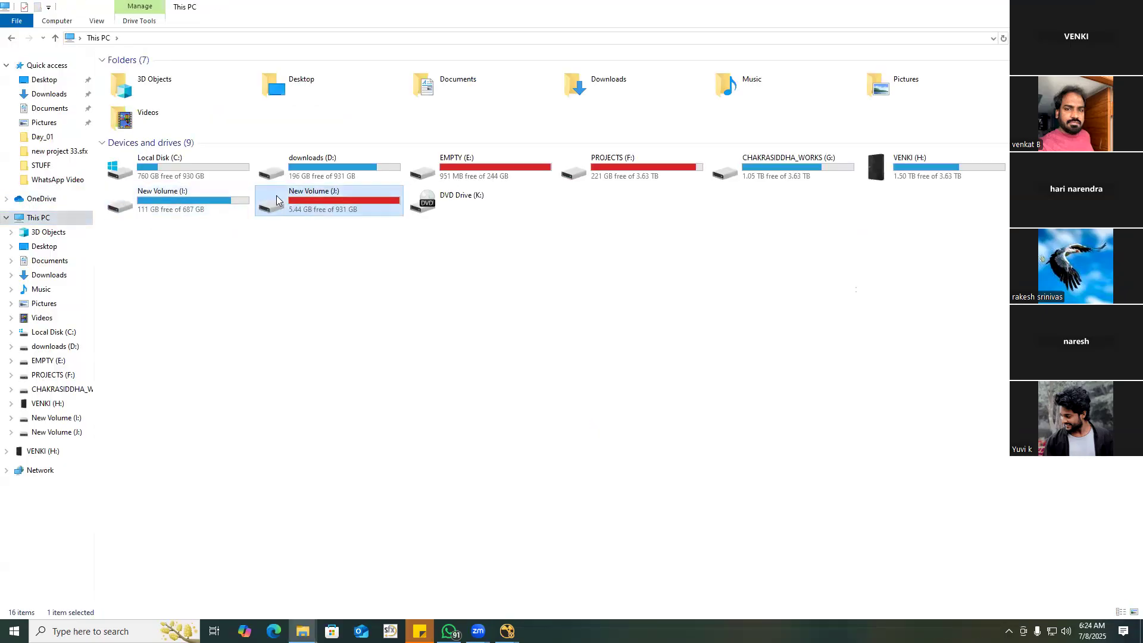
{"action": "double_click", "coordinate": [316, 199]}
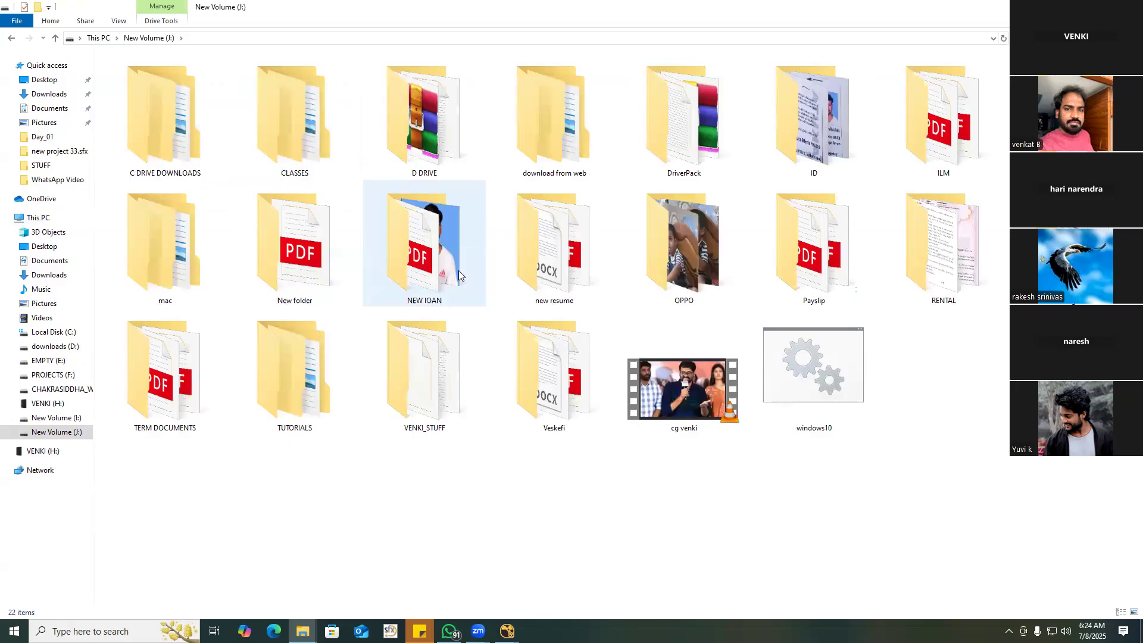
{"action": "left_click", "coordinate": [423, 363]}
{"action": "double_click", "coordinate": [423, 364]}
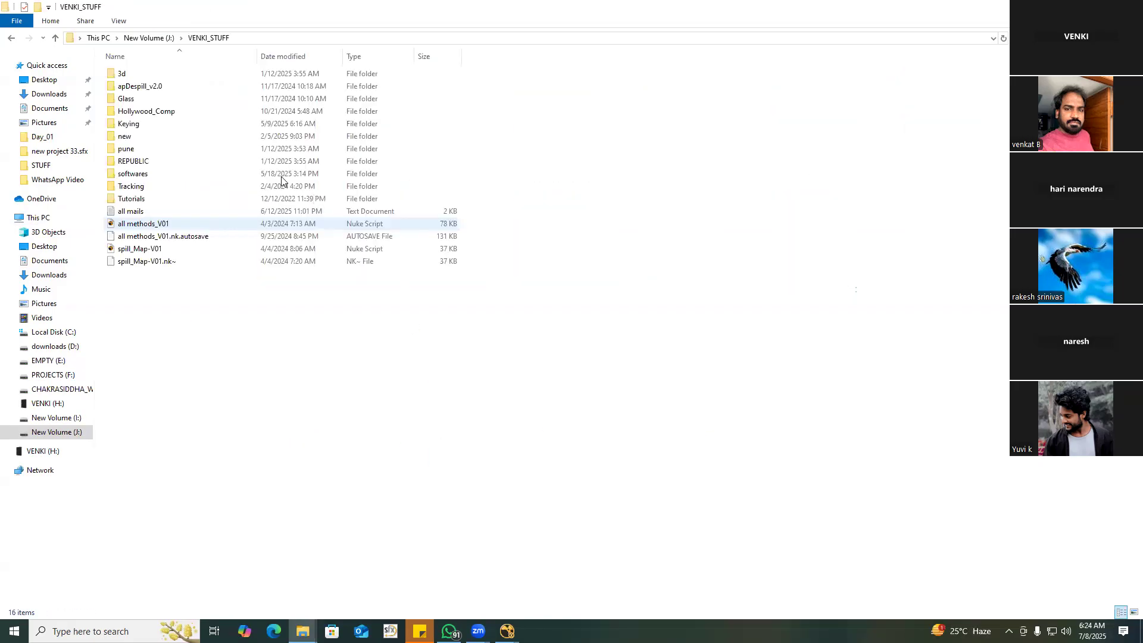
{"action": "double_click", "coordinate": [128, 122]}
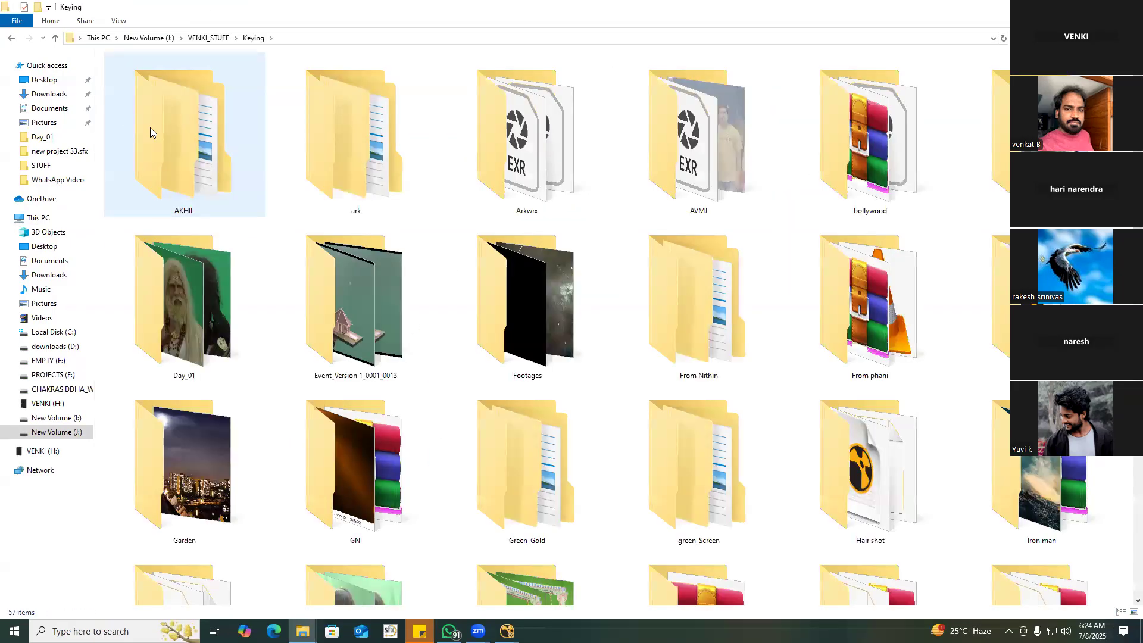
Find the zoey-cu.060 folder in Keying and bring its image sequence into the NukeX node graph
{"action": "scroll", "coordinate": [426, 306], "scroll_direction": "down", "scroll_amount": 5}
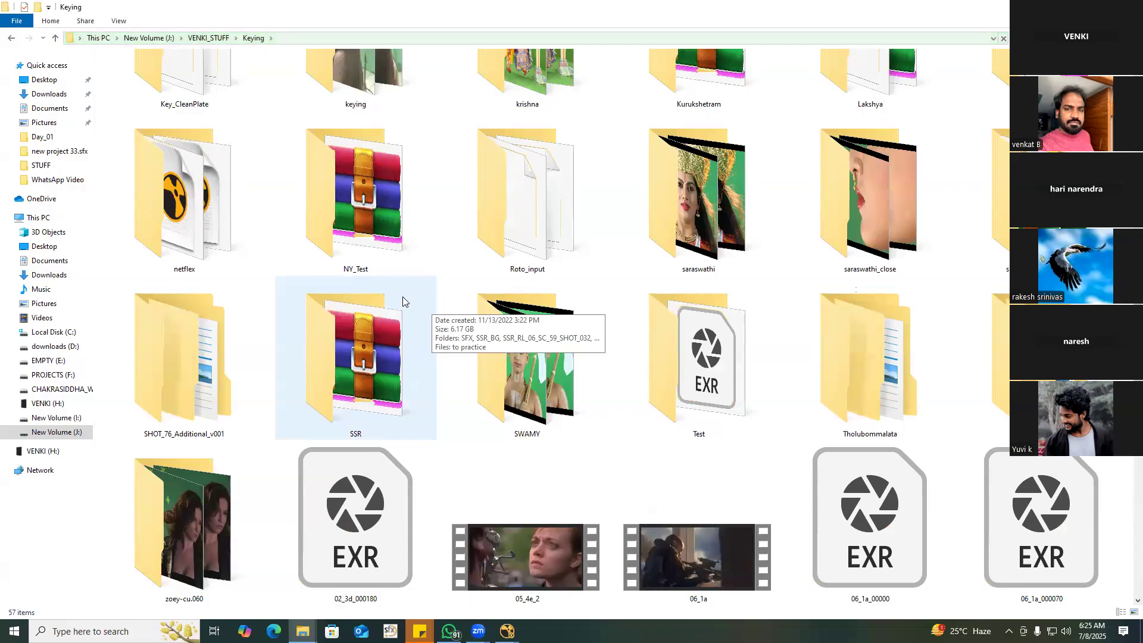
{"action": "key", "text": "alt+Tab"}
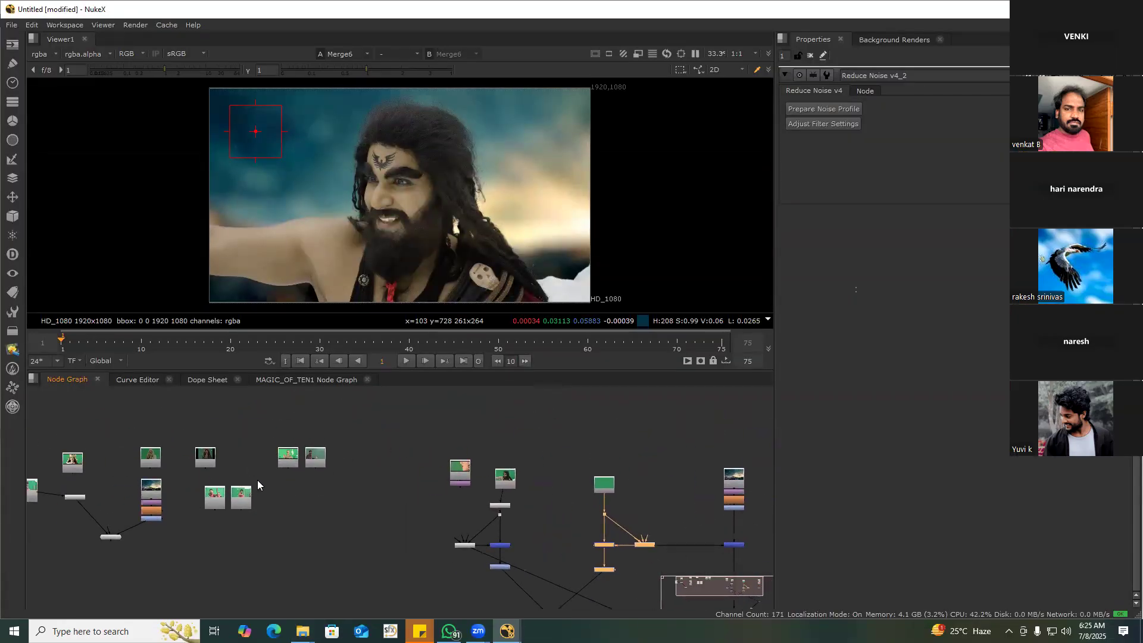
{"action": "key", "text": "alt+Tab"}
{"action": "double_click", "coordinate": [218, 454]}
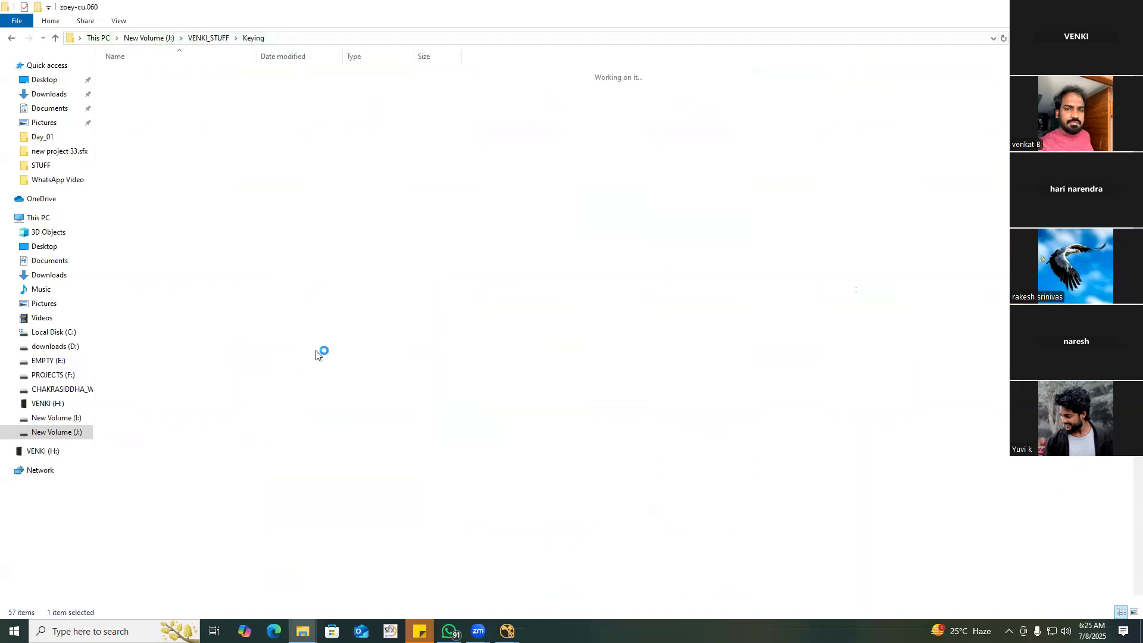
{"action": "left_click", "coordinate": [316, 354]}
{"action": "key", "text": "alt+d"}
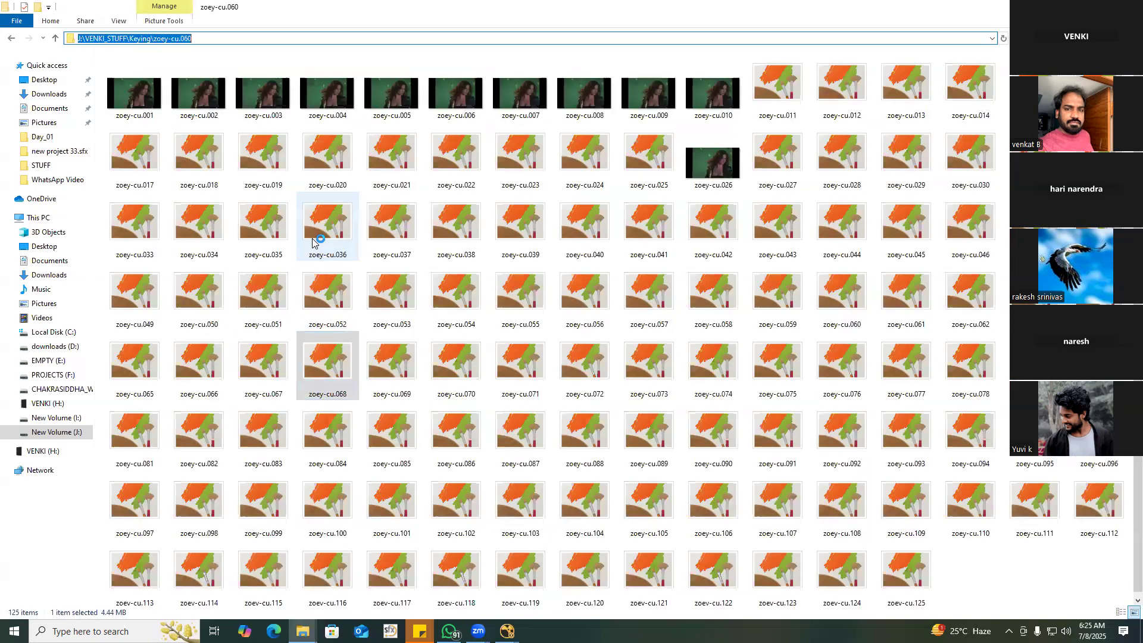
{"action": "key", "text": "alt+Tab"}
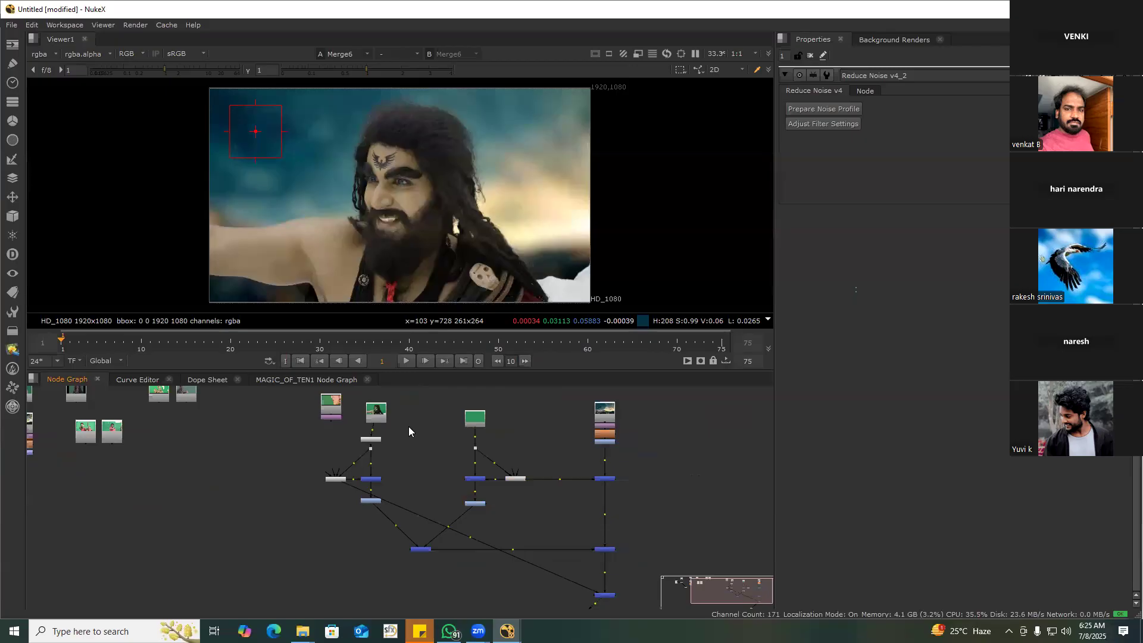
Place the zoey-cu Read node in empty space beside the existing network and display it in the viewer
{"action": "scroll", "coordinate": [402, 431], "scroll_direction": "up", "scroll_amount": 3}
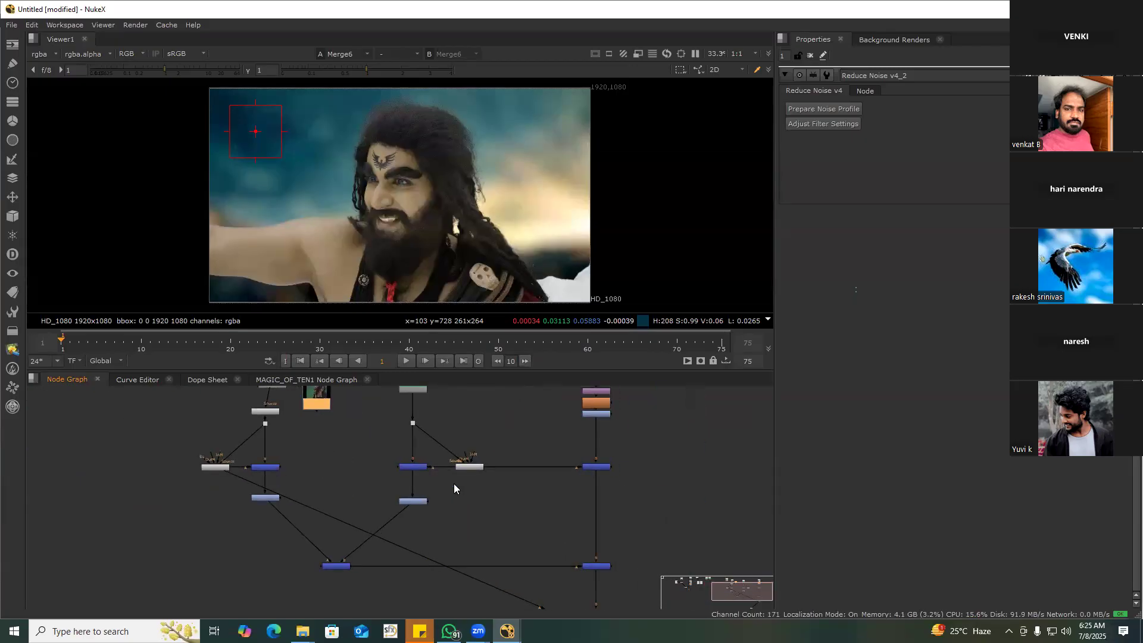
{"action": "middle_click_drag", "start_coordinate": [453, 483], "coordinate": [441, 459]}
{"action": "scroll", "coordinate": [465, 486], "scroll_direction": "down", "scroll_amount": 3}
{"action": "scroll", "coordinate": [417, 528], "scroll_direction": "down", "scroll_amount": 5}
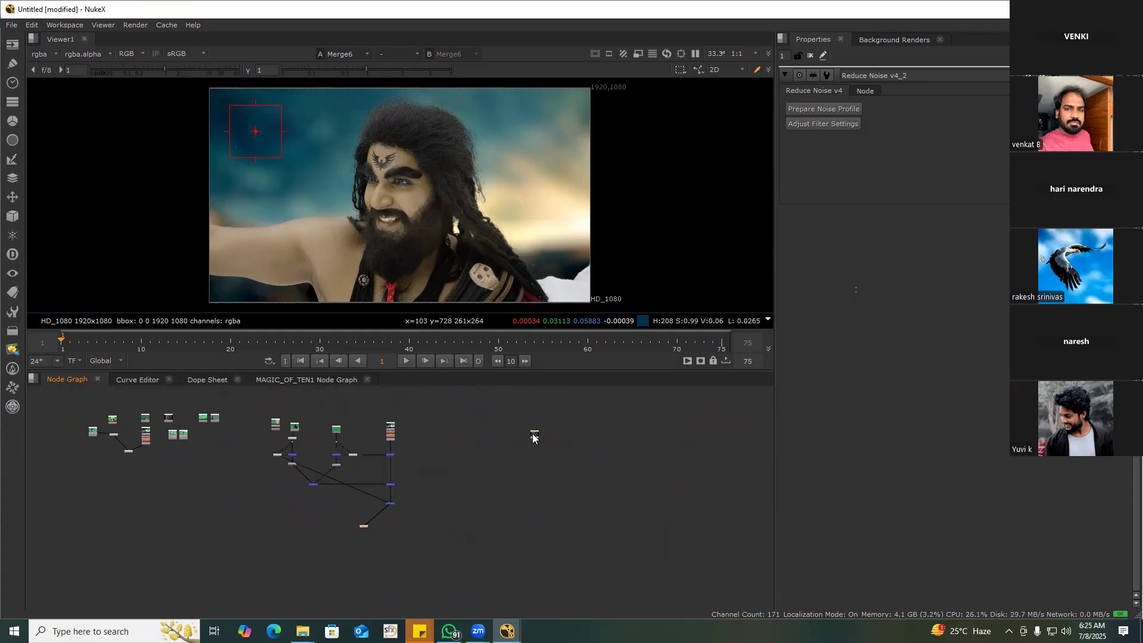
{"action": "key", "text": "1"}
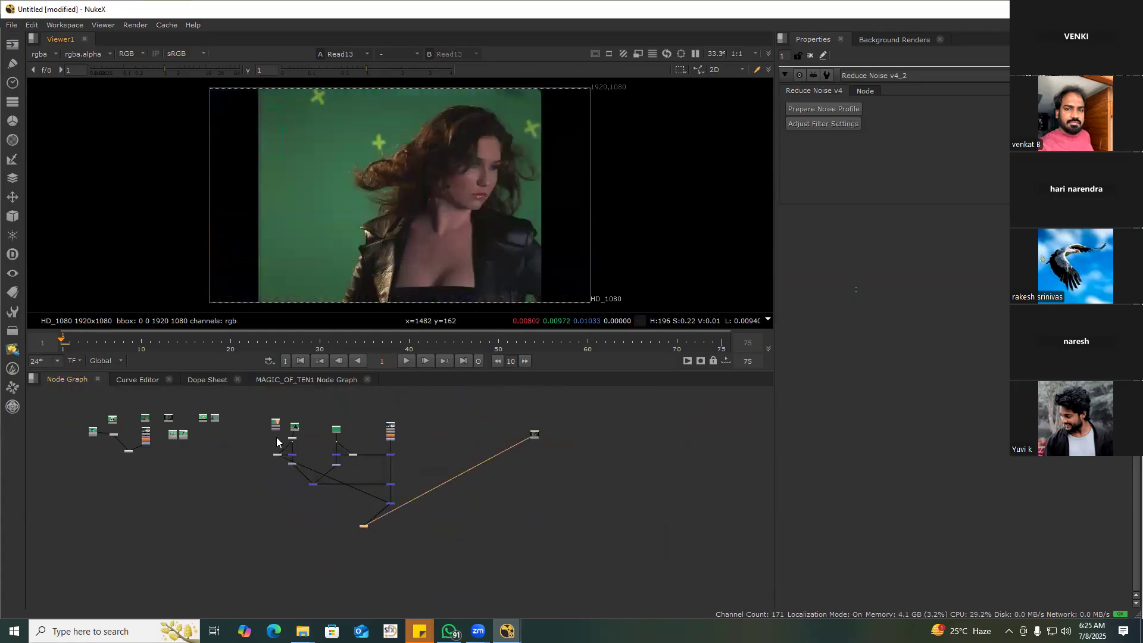
Add a Reduce Noise v4 node below the zoey-cu Read node
{"action": "scroll", "coordinate": [536, 437], "scroll_direction": "up", "scroll_amount": 4}
{"action": "scroll", "coordinate": [226, 452], "scroll_direction": "up", "scroll_amount": 3}
{"action": "middle_click_drag", "start_coordinate": [224, 454], "coordinate": [406, 485]}
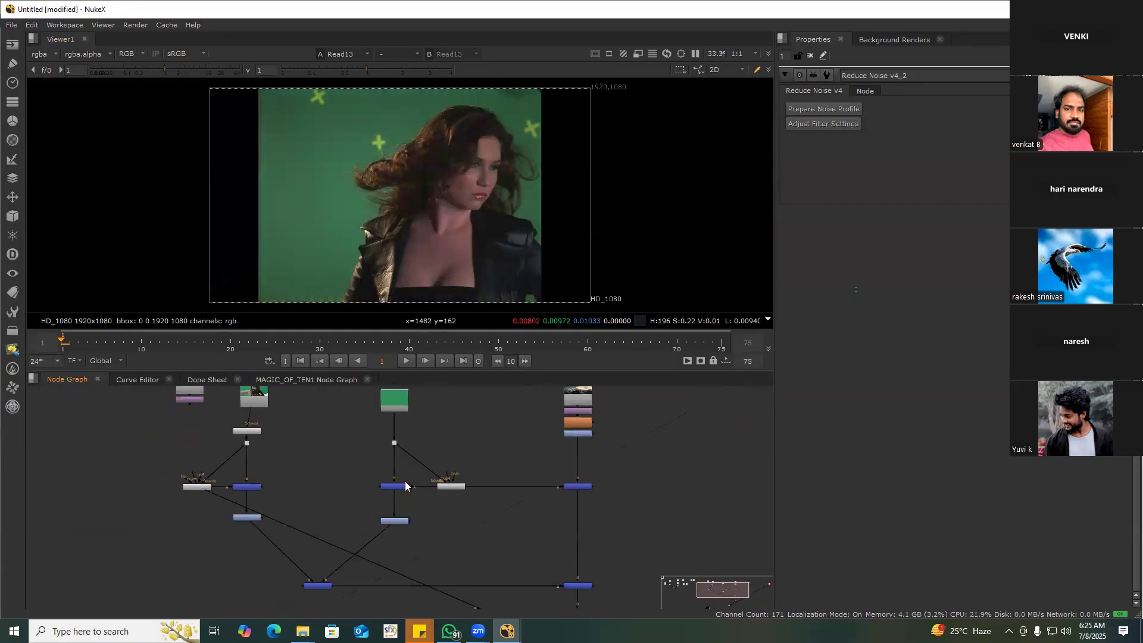
{"action": "key", "text": "Delete"}
{"action": "middle_click_drag", "start_coordinate": [753, 453], "coordinate": [89, 417]}
{"action": "scroll", "coordinate": [447, 435], "scroll_direction": "down", "scroll_amount": 1}
{"action": "middle_click_drag", "start_coordinate": [447, 434], "coordinate": [440, 482]}
{"action": "left_click", "coordinate": [377, 434]}
{"action": "key", "text": "Tab"}
{"action": "type", "text": "reduce"}
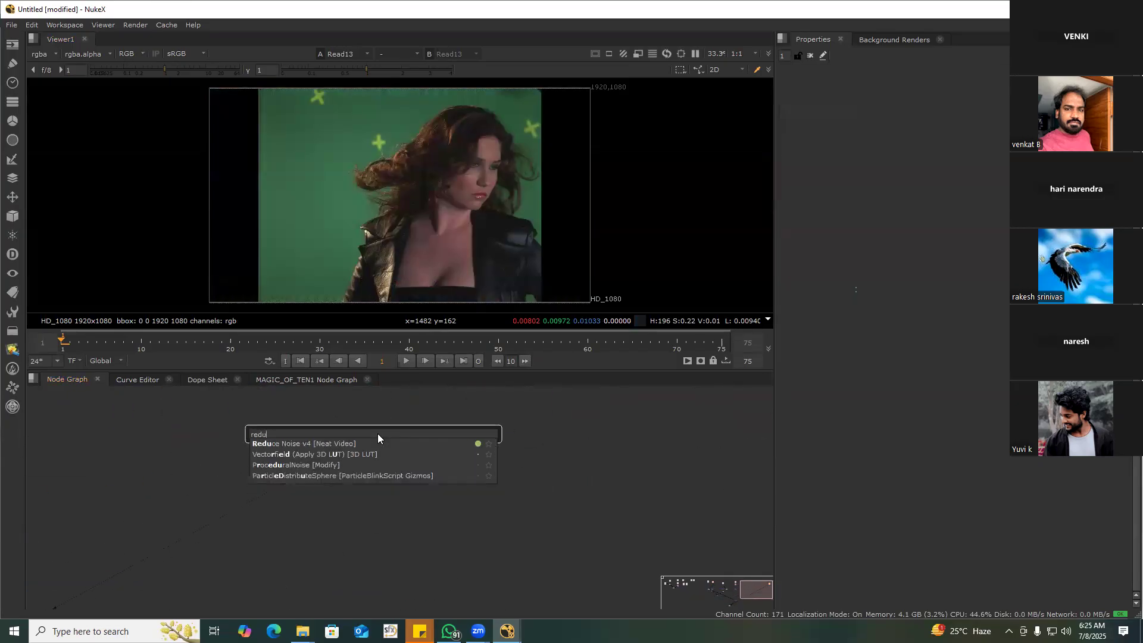
{"action": "key", "text": "Return"}
Build an automatic noise profile for the zoey-cu plate in Neat Video and apply it
{"action": "scroll", "coordinate": [377, 433], "scroll_direction": "up", "scroll_amount": 3}
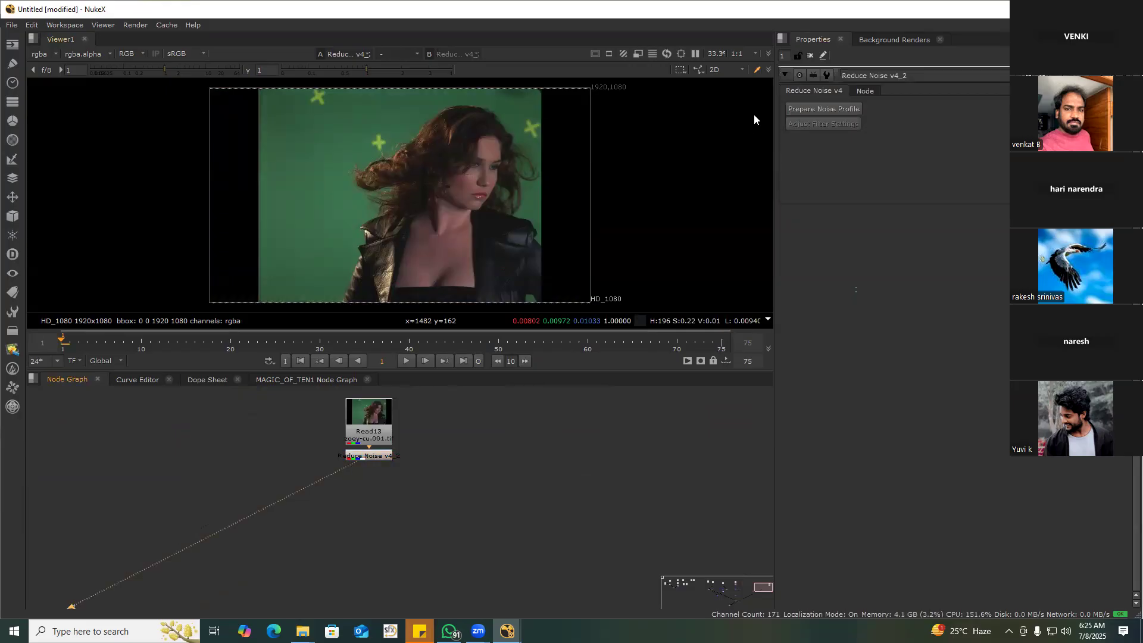
{"action": "left_click", "coordinate": [796, 108]}
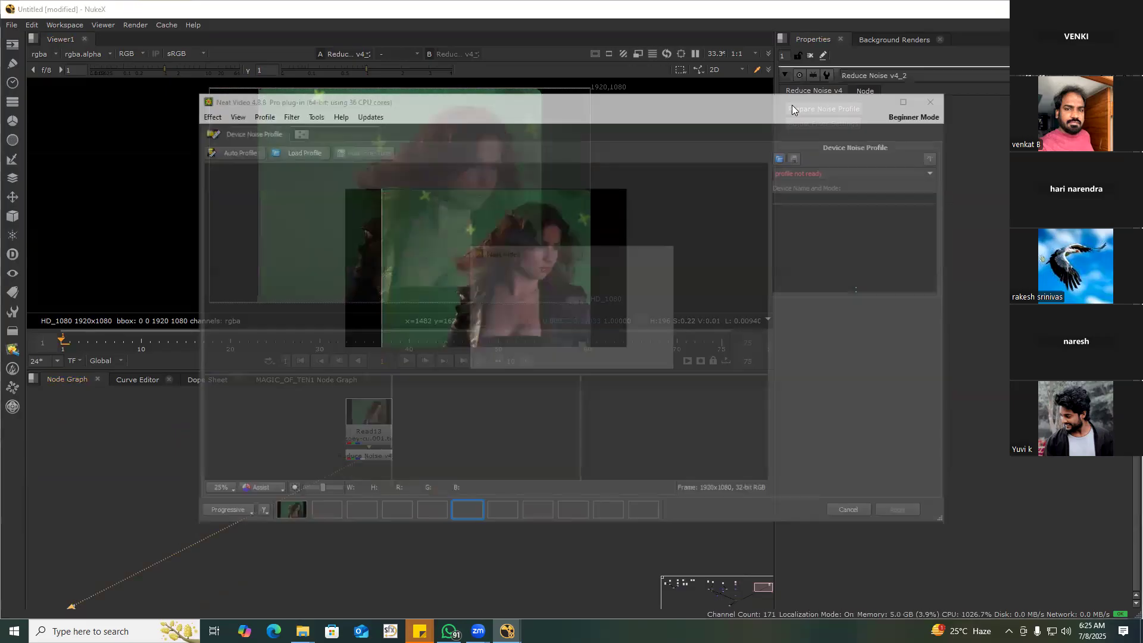
{"action": "left_click", "coordinate": [589, 357]}
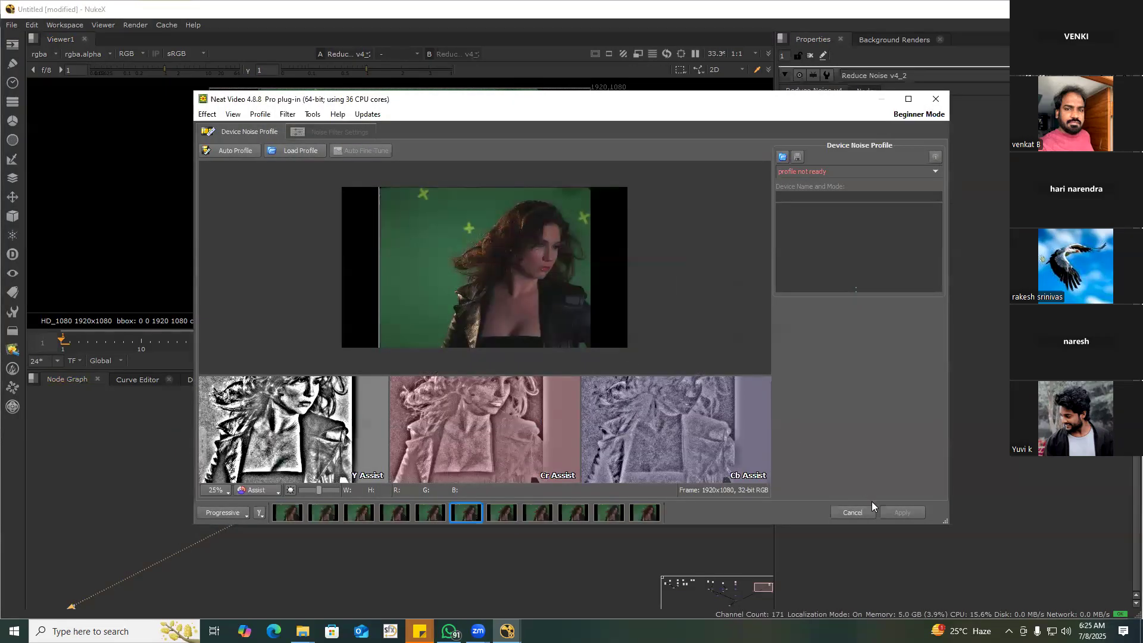
{"action": "left_click", "coordinate": [222, 151]}
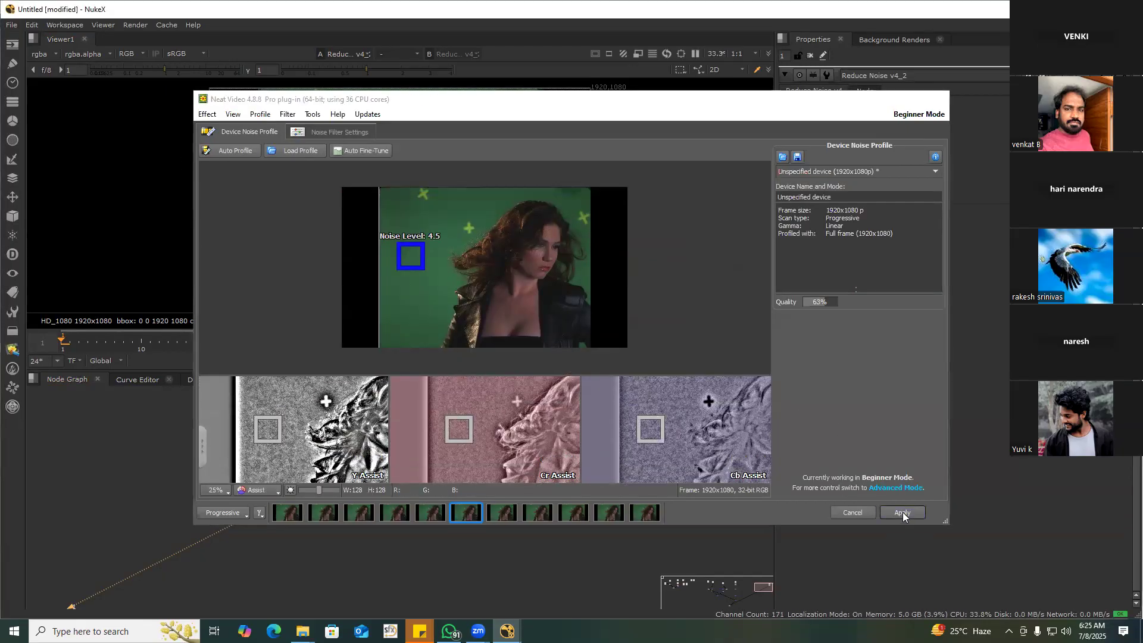
{"action": "left_click", "coordinate": [902, 514]}
Inspect the denoised green screen and hair edges up close in the blue channel, finishing on the full frame
{"action": "scroll", "coordinate": [334, 189], "scroll_direction": "up", "scroll_amount": 10}
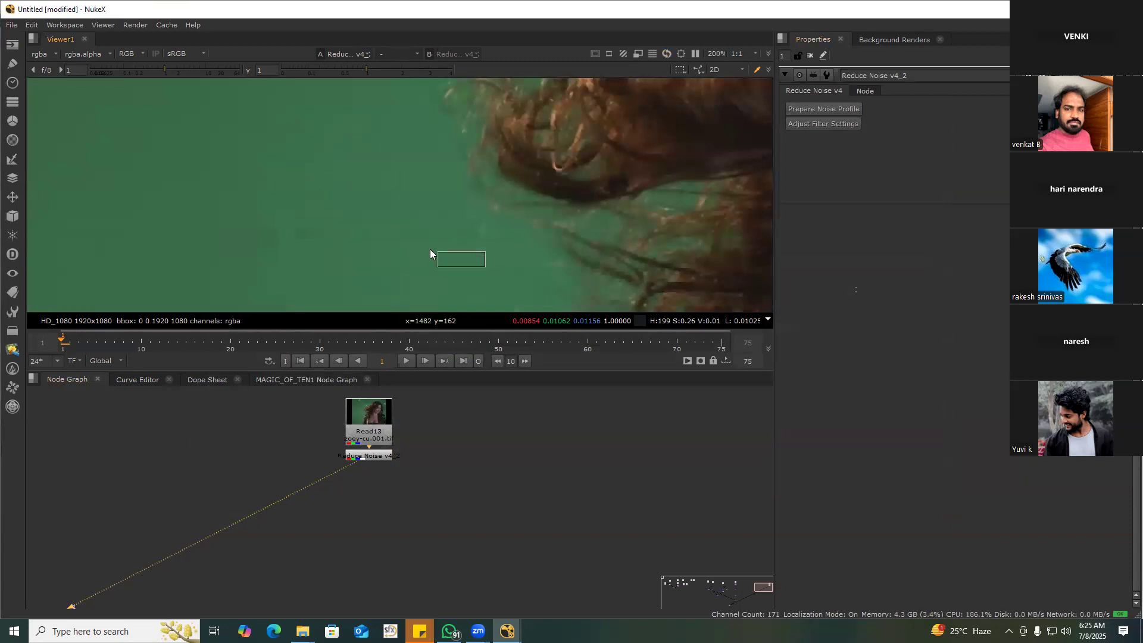
{"action": "key", "text": "b"}
{"action": "scroll", "coordinate": [619, 225], "scroll_direction": "up", "scroll_amount": 1}
{"action": "left_click", "coordinate": [369, 454]}
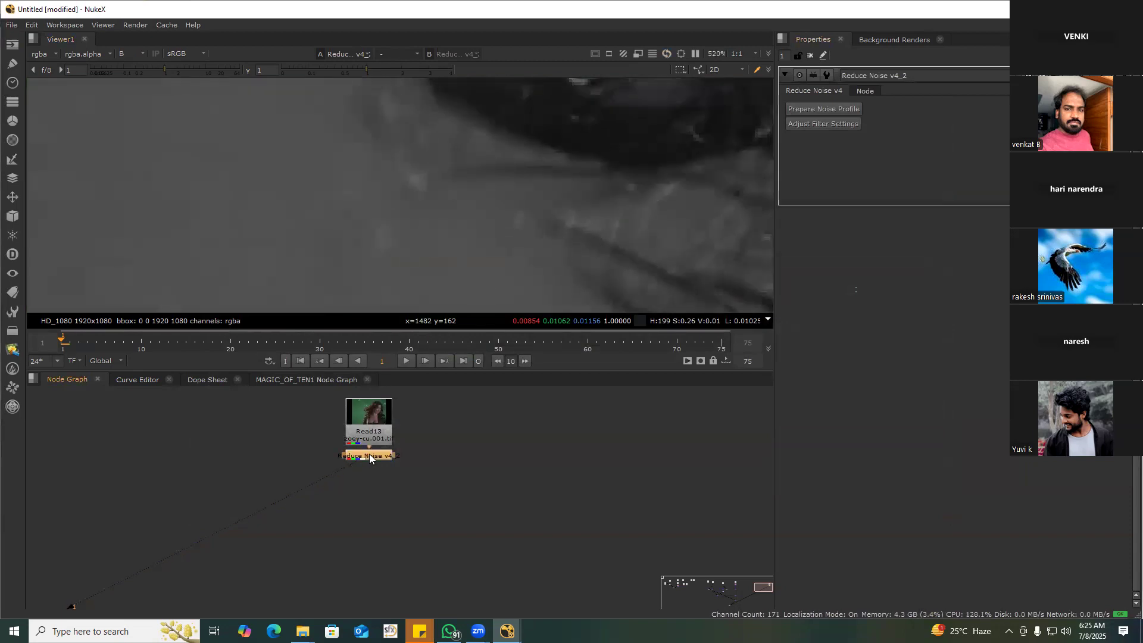
{"action": "key", "text": "f"}
Add a Keylight node below Reduce Noise, restore the full-colour view, and set the green Screen Colour to 1
{"action": "middle_click_drag", "start_coordinate": [417, 538], "coordinate": [470, 519]}
{"action": "left_click", "coordinate": [407, 492]}
{"action": "key", "text": "Tab"}
{"action": "type", "text": "keyl"}
{"action": "key", "text": "Return"}
{"action": "left_click_drag", "start_coordinate": [375, 496], "coordinate": [426, 501]}
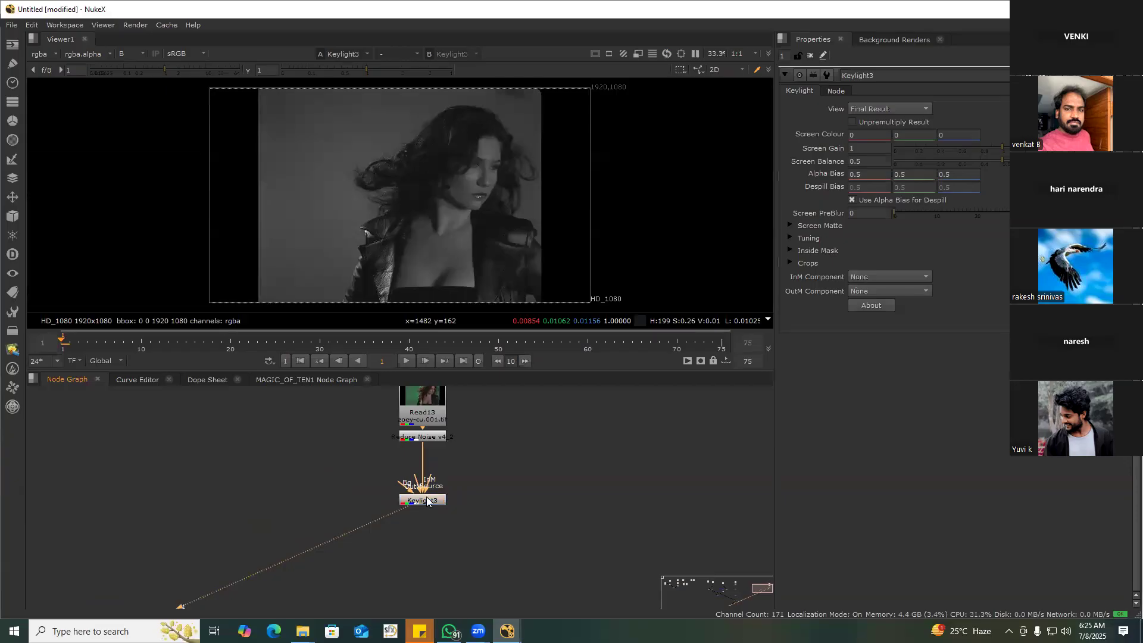
{"action": "key", "text": "b"}
{"action": "left_click", "coordinate": [906, 136]}
{"action": "type", "text": "1"}
{"action": "key", "text": "Return"}
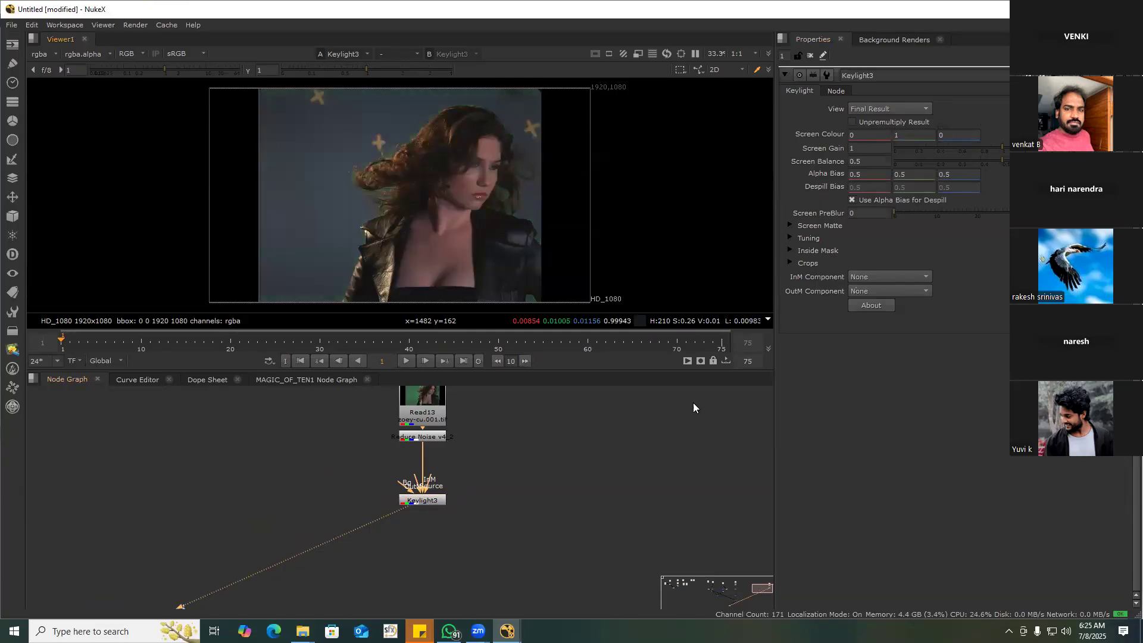
Add a Merge beside Keylight with Reduce Noise as input B and Keylight as input A, and display it
{"action": "middle_click_drag", "start_coordinate": [494, 475], "coordinate": [625, 413]}
{"action": "left_click_drag", "start_coordinate": [558, 438], "coordinate": [477, 455]}
{"action": "middle_click_drag", "start_coordinate": [563, 444], "coordinate": [508, 478]}
{"action": "left_click", "coordinate": [508, 479]}
{"action": "key", "text": "m"}
{"action": "left_click_drag", "start_coordinate": [519, 462], "coordinate": [498, 412]}
{"action": "left_click_drag", "start_coordinate": [497, 465], "coordinate": [429, 483]}
{"action": "left_click_drag", "start_coordinate": [527, 485], "coordinate": [527, 491]}
{"action": "key", "text": "1"}
Set the new Merge's operation to from
{"action": "left_click", "coordinate": [852, 109]}
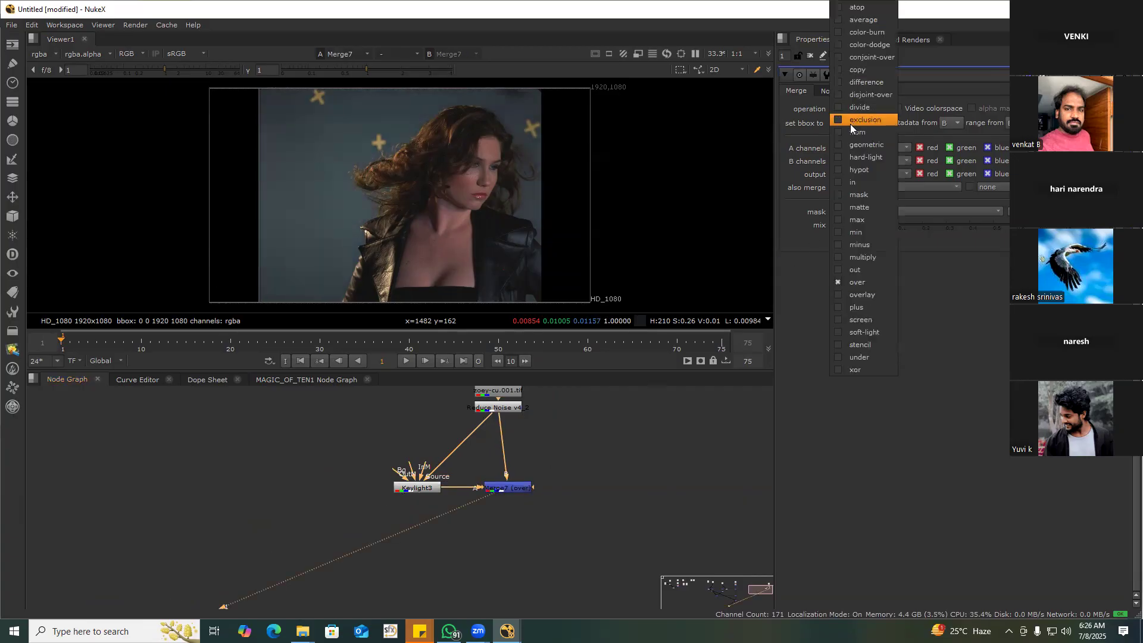
{"action": "left_click", "coordinate": [854, 137]}
{"action": "left_click_drag", "start_coordinate": [292, 172], "coordinate": [545, 293]}
Add a ColorCorrect node below the from Merge and set its master saturation to 0
{"action": "middle_click_drag", "start_coordinate": [517, 491], "coordinate": [483, 456]}
{"action": "left_click_drag", "start_coordinate": [479, 457], "coordinate": [470, 456]}
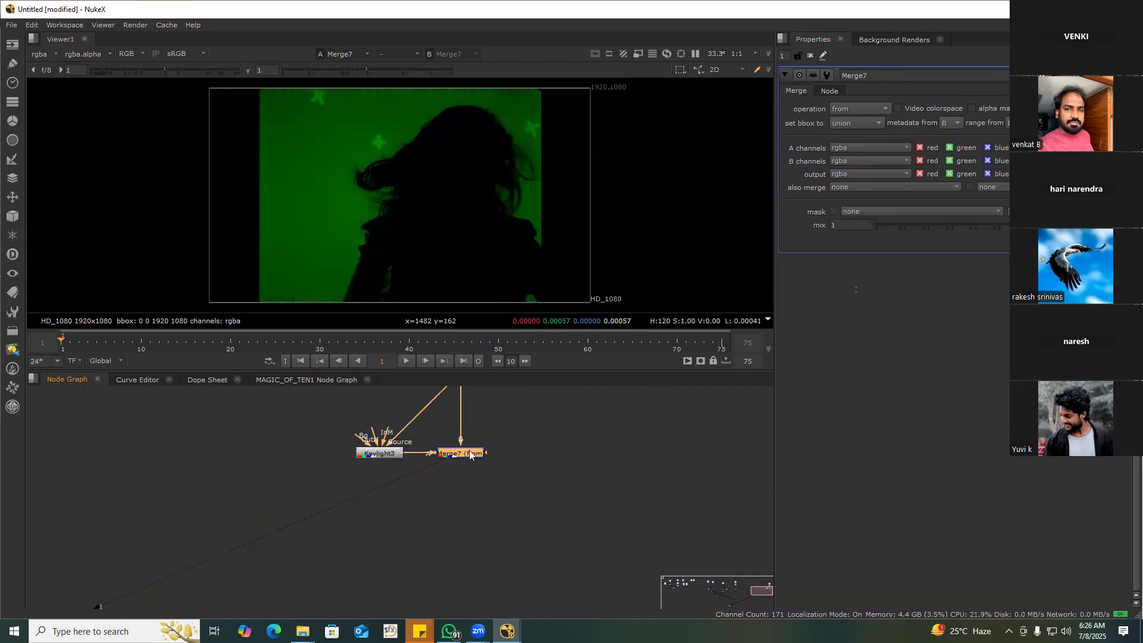
{"action": "key", "text": "c"}
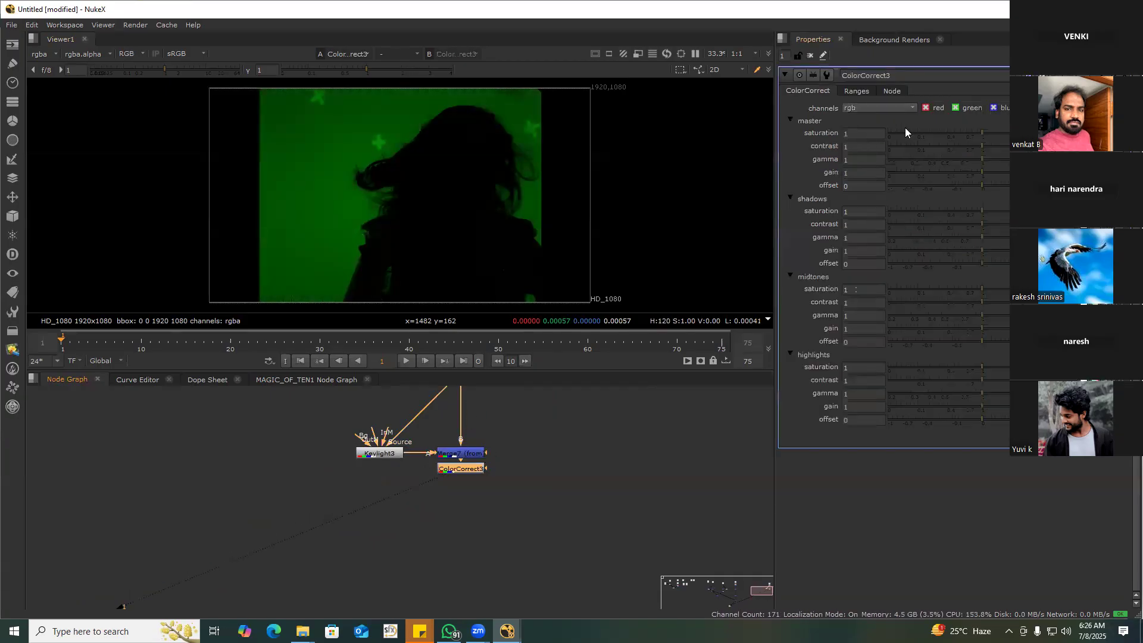
{"action": "left_click_drag", "start_coordinate": [905, 132], "coordinate": [887, 132]}
Insert a Dot below Reduce Noise where the branches to Keylight and the Merge split, and tidy the node layout
{"action": "middle_click_drag", "start_coordinate": [498, 469], "coordinate": [497, 445]}
{"action": "left_click_drag", "start_coordinate": [492, 423], "coordinate": [492, 411], "text": "ctrl"}
{"action": "left_click", "coordinate": [509, 417]}
{"action": "left_click", "coordinate": [499, 411]}
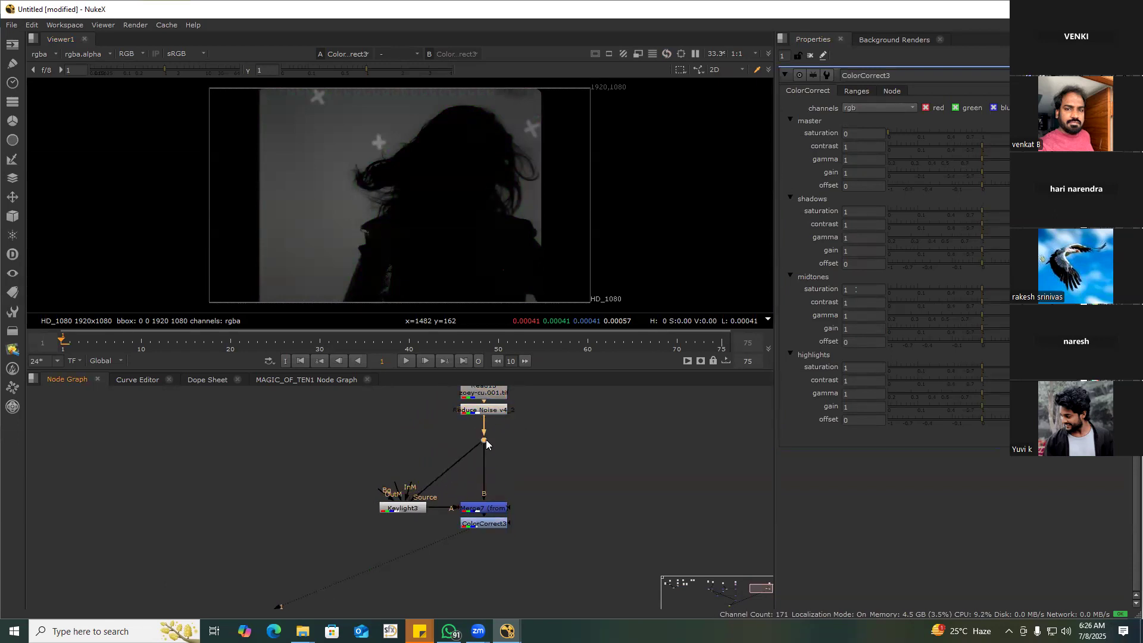
{"action": "scroll", "coordinate": [486, 439], "scroll_direction": "down", "scroll_amount": 3}
{"action": "left_click_drag", "start_coordinate": [406, 432], "coordinate": [519, 517]}
{"action": "middle_click_drag", "start_coordinate": [495, 531], "coordinate": [433, 588]}
Display the Reduce Noise output, add a Constant node, and sample its colour from the green screen beside the woman's hair
{"action": "left_click", "coordinate": [454, 518]}
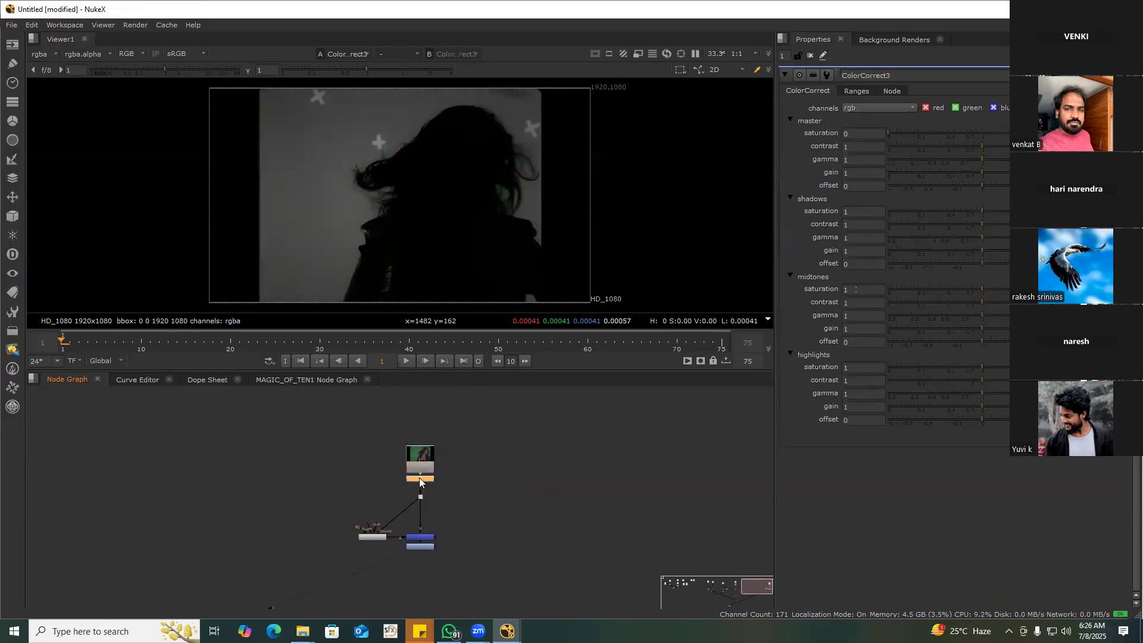
{"action": "key", "text": "1"}
{"action": "key", "text": "Tab"}
{"action": "type", "text": "c"}
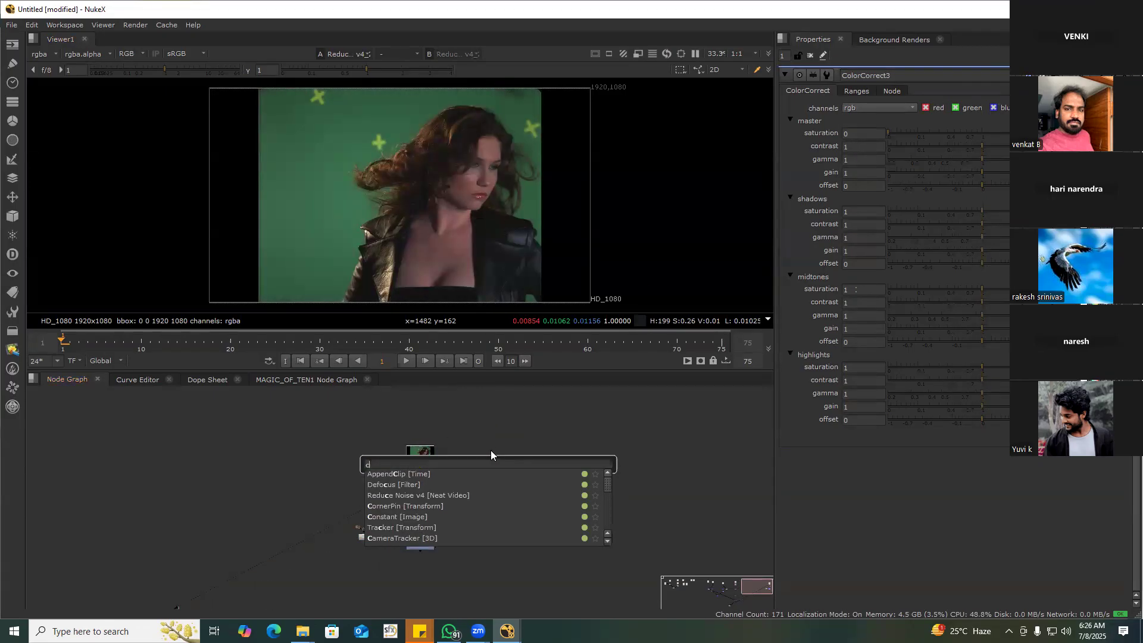
{"action": "type", "text": "on"}
{"action": "key", "text": "Down"}
{"action": "key", "text": "Down"}
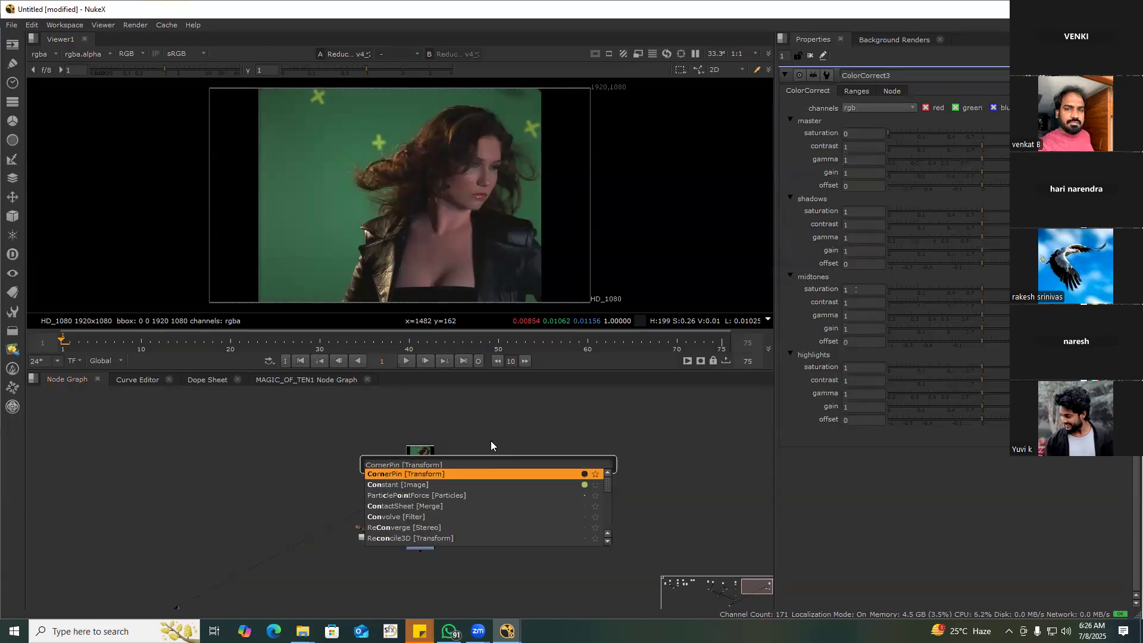
{"action": "key", "text": "Return"}
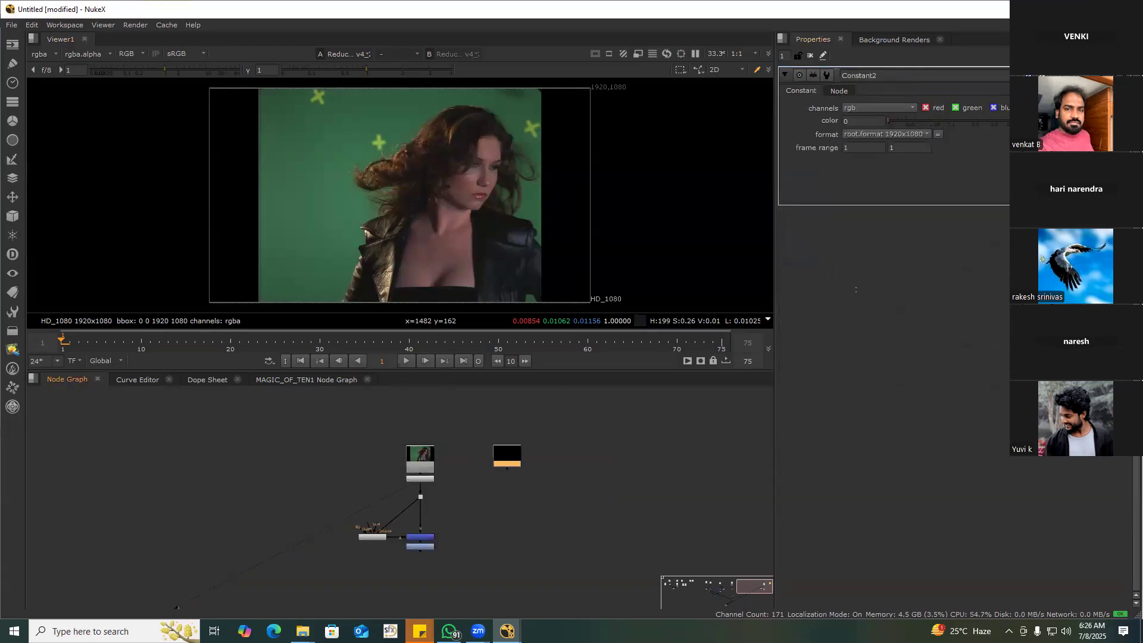
{"action": "left_click_drag", "start_coordinate": [287, 168], "coordinate": [325, 219], "text": "ctrl+shift"}
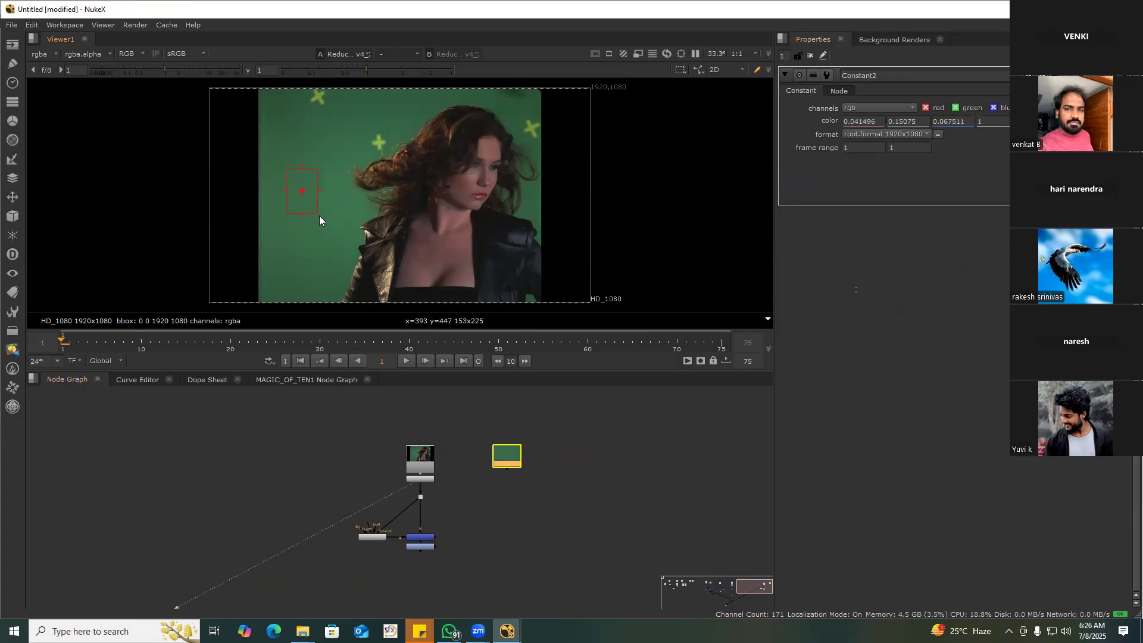
Set the Constant node's channels to rgba
{"action": "left_click", "coordinate": [885, 107]}
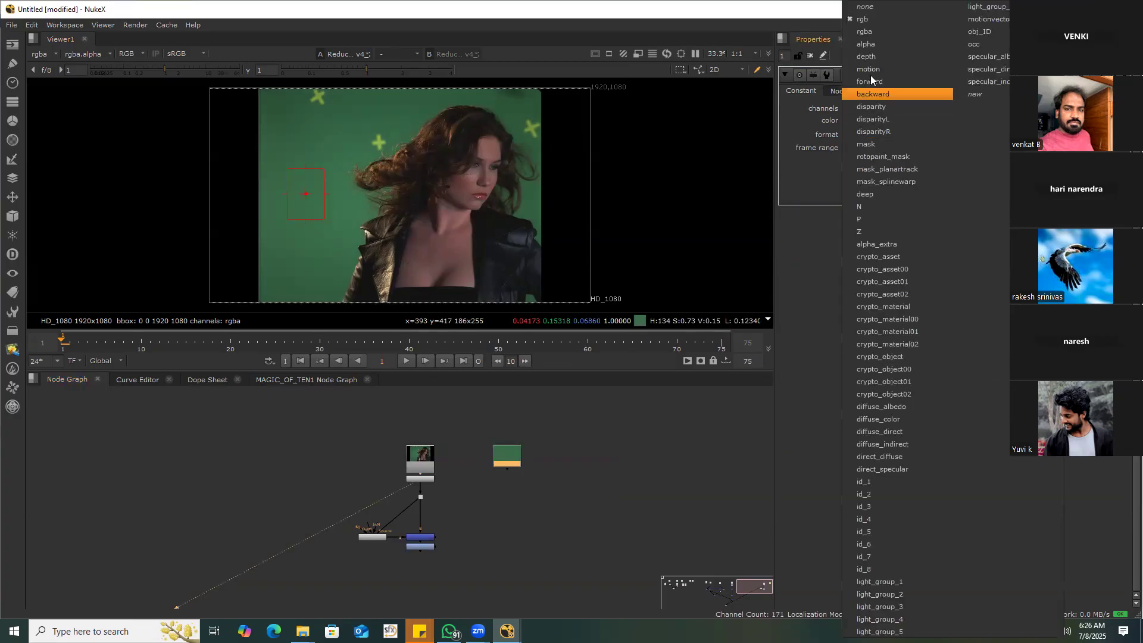
{"action": "left_click", "coordinate": [866, 35]}
{"action": "key", "text": "f"}
Copy the background Read stack with its Defocus and Grade, and paste it beside the Constant
{"action": "left_click_drag", "start_coordinate": [375, 403], "coordinate": [313, 446]}
{"action": "key", "text": "ctrl+c"}
{"action": "middle_click_drag", "start_coordinate": [519, 453], "coordinate": [384, 458]}
{"action": "scroll", "coordinate": [384, 458], "scroll_direction": "down", "scroll_amount": 1}
{"action": "left_click", "coordinate": [543, 426]}
{"action": "key", "text": "ctrl+v"}
{"action": "scroll", "coordinate": [525, 433], "scroll_direction": "up", "scroll_amount": 3}
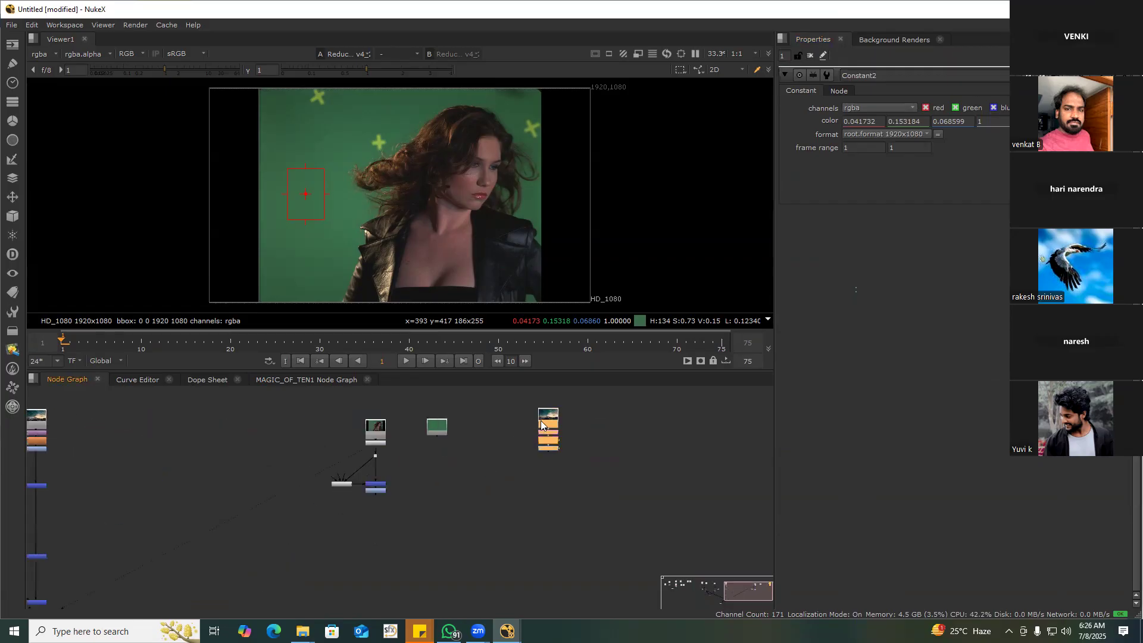
Copy the plate's Dot, Keylight, from Merge and ColorCorrect nodes and paste them as a branch under the Constant
{"action": "scroll", "coordinate": [333, 456], "scroll_direction": "up", "scroll_amount": 2}
{"action": "left_click_drag", "start_coordinate": [294, 441], "coordinate": [441, 534]}
{"action": "key", "text": "ctrl+c"}
{"action": "left_click_drag", "start_coordinate": [481, 415], "coordinate": [507, 410]}
{"action": "key", "text": "ctrl+v"}
{"action": "left_click_drag", "start_coordinate": [511, 467], "coordinate": [507, 458]}
{"action": "left_click", "coordinate": [489, 504]}
{"action": "middle_click_drag", "start_coordinate": [516, 506], "coordinate": [407, 471]}
Display the Constant branch's ColorCorrect and move its Keylight to the other side of its from Merge, facing the background
{"action": "left_click", "coordinate": [505, 485]}
{"action": "key", "text": "1"}
{"action": "scroll", "coordinate": [407, 470], "scroll_direction": "up", "scroll_amount": 2}
{"action": "left_click_drag", "start_coordinate": [376, 488], "coordinate": [506, 483]}
{"action": "scroll", "coordinate": [427, 441], "scroll_direction": "up", "scroll_amount": 1}
{"action": "middle_click_drag", "start_coordinate": [309, 455], "coordinate": [428, 439]}
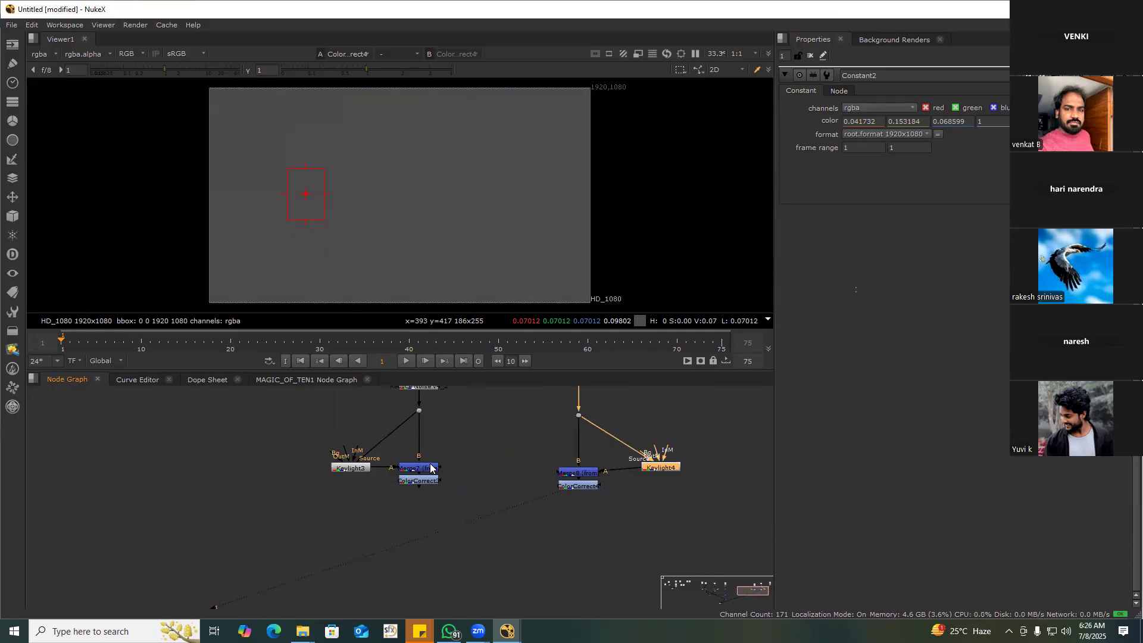
{"action": "left_click_drag", "start_coordinate": [331, 421], "coordinate": [364, 462]}
{"action": "middle_click_drag", "start_coordinate": [620, 462], "coordinate": [400, 509]}
{"action": "scroll", "coordinate": [399, 509], "scroll_direction": "down", "scroll_amount": 1}
{"action": "scroll", "coordinate": [462, 494], "scroll_direction": "up", "scroll_amount": 2}
{"action": "left_click", "coordinate": [472, 483]}
{"action": "scroll", "coordinate": [490, 488], "scroll_direction": "down", "scroll_amount": 3}
{"action": "key", "text": "f"}
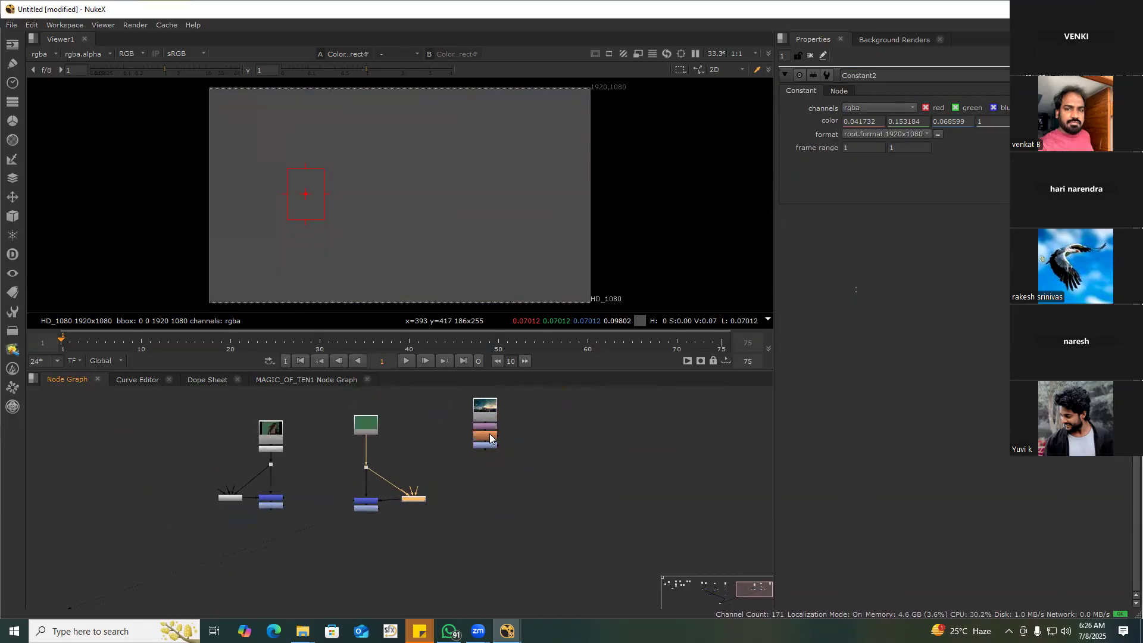
Paste a copy of the from Merge under the background Grade, with A connected to the Constant's Keylight and B to the Grade, and display it
{"action": "scroll", "coordinate": [458, 496], "scroll_direction": "up", "scroll_amount": 2}
{"action": "left_click", "coordinate": [450, 496]}
{"action": "left_click", "coordinate": [322, 501]}
{"action": "key", "text": "ctrl+c"}
{"action": "left_click", "coordinate": [526, 475]}
{"action": "key", "text": "ctrl+v"}
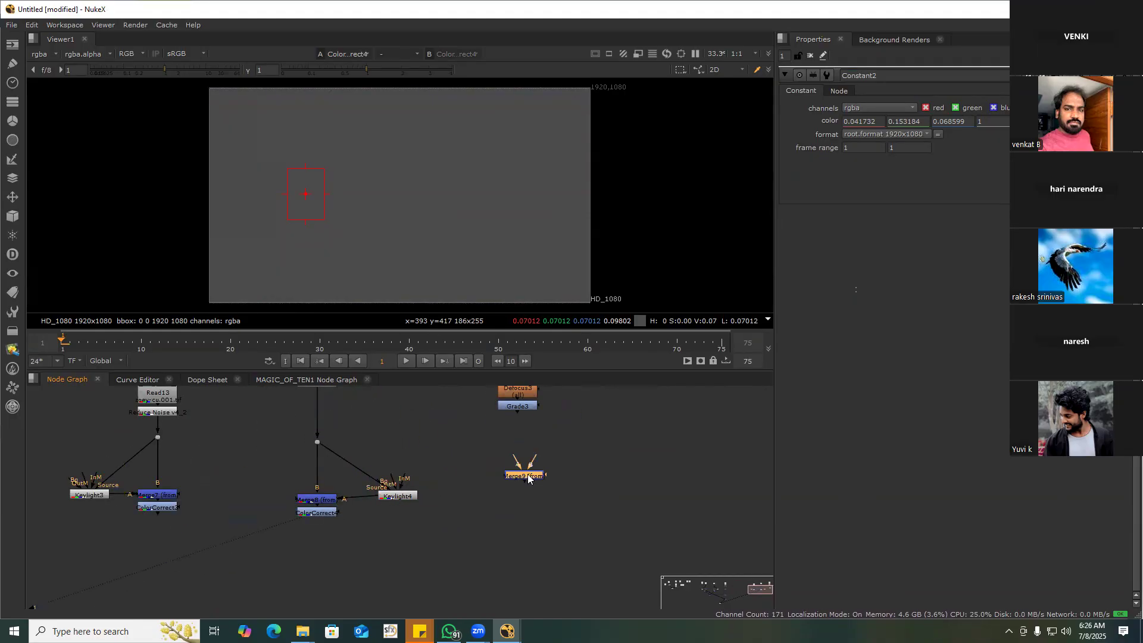
{"action": "left_click_drag", "start_coordinate": [499, 478], "coordinate": [402, 495]}
{"action": "left_click_drag", "start_coordinate": [515, 478], "coordinate": [512, 405]}
{"action": "left_click_drag", "start_coordinate": [501, 495], "coordinate": [512, 497]}
{"action": "key", "text": "1"}
{"action": "left_click", "coordinate": [441, 432]}
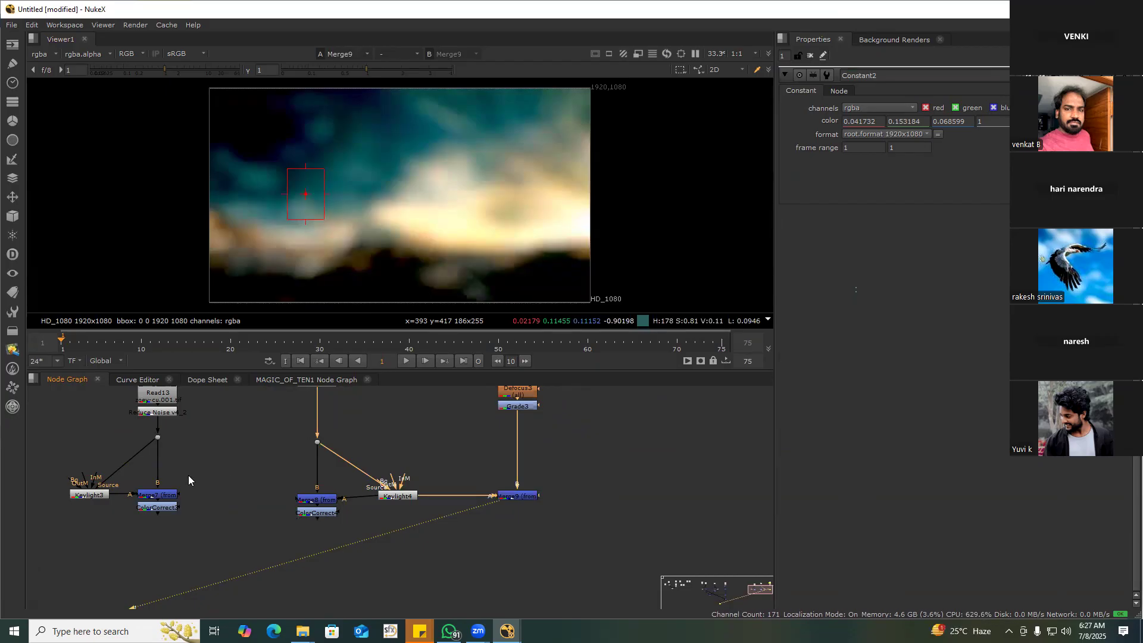
Move the plate and Constant ColorCorrect nodes further below their from Merges and display each output
{"action": "middle_click_drag", "start_coordinate": [188, 475], "coordinate": [322, 468]}
{"action": "left_click_drag", "start_coordinate": [184, 429], "coordinate": [325, 513]}
{"action": "left_click_drag", "start_coordinate": [481, 453], "coordinate": [586, 512]}
{"action": "left_click_drag", "start_coordinate": [595, 459], "coordinate": [648, 503]}
{"action": "middle_click_drag", "start_coordinate": [360, 531], "coordinate": [394, 483]}
{"action": "left_click_drag", "start_coordinate": [332, 455], "coordinate": [331, 493]}
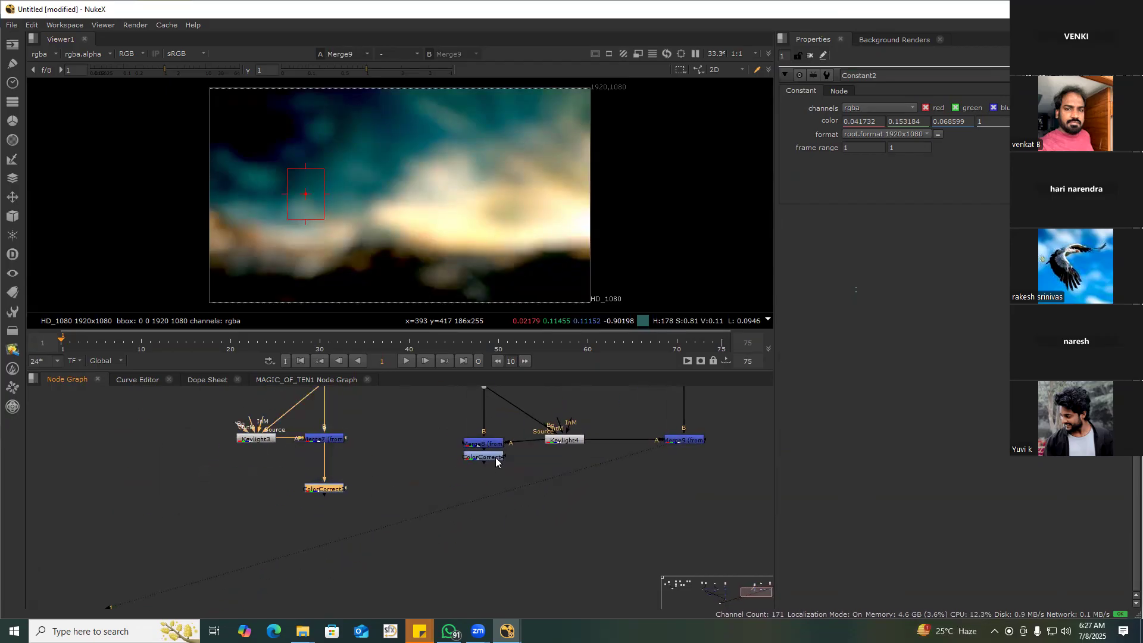
{"action": "left_click_drag", "start_coordinate": [495, 457], "coordinate": [495, 491]}
{"action": "left_click_drag", "start_coordinate": [260, 479], "coordinate": [386, 519]}
{"action": "key", "text": "1"}
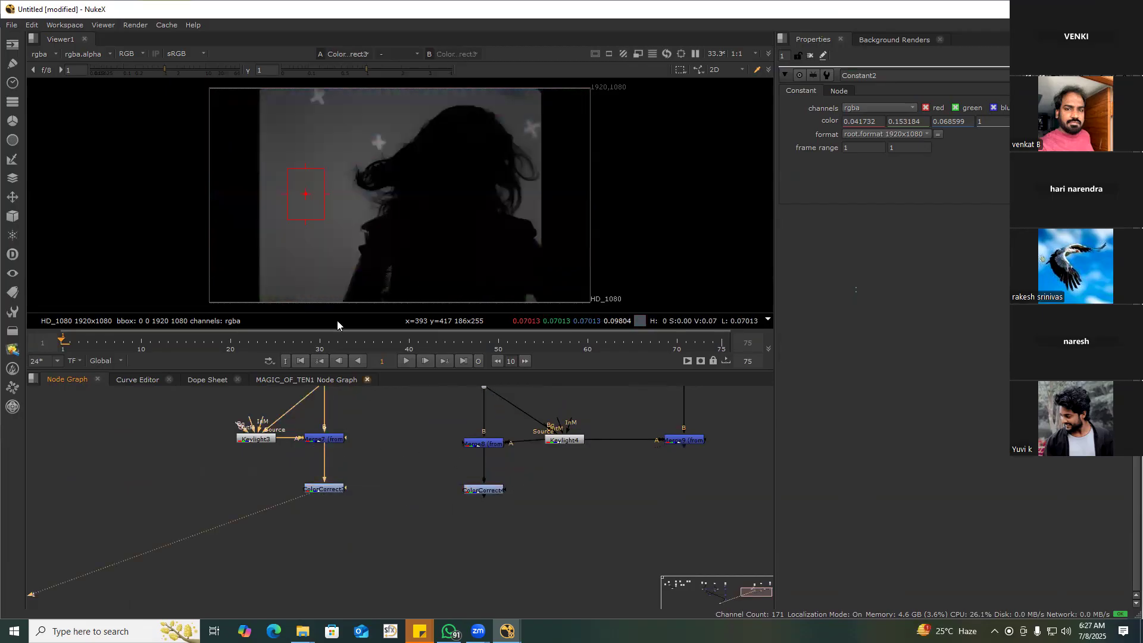
{"action": "left_click_drag", "start_coordinate": [529, 473], "coordinate": [451, 516]}
{"action": "key", "text": "1"}
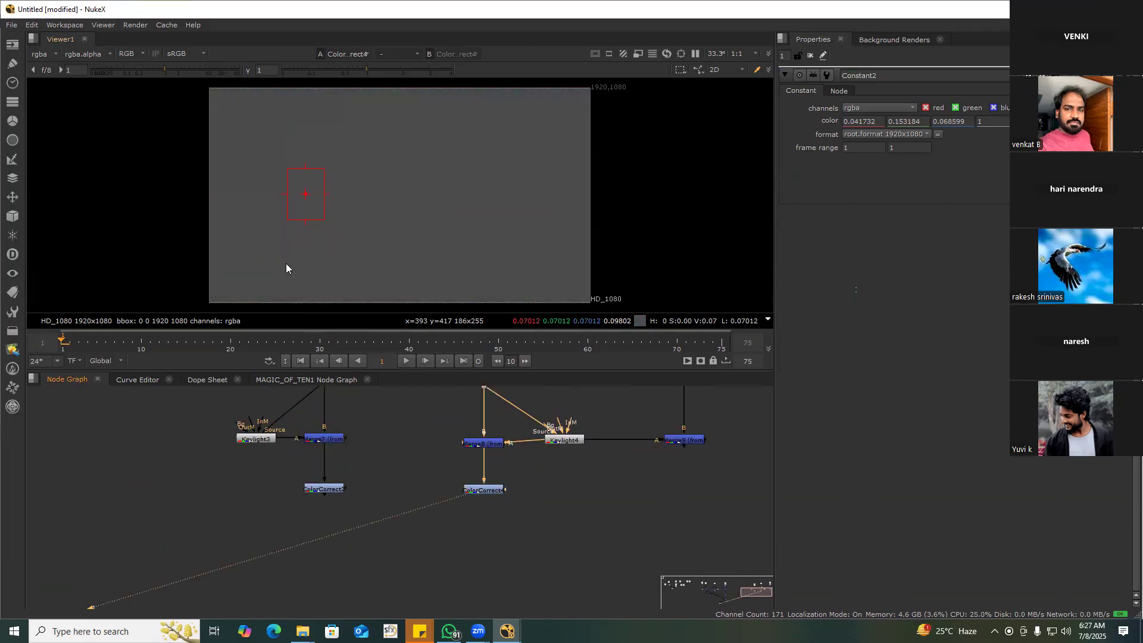
Add a Merge centred below the two ColorCorrects, with A from the plate branch and B from the Constant branch
{"action": "middle_click_drag", "start_coordinate": [390, 552], "coordinate": [404, 514]}
{"action": "key", "text": "m"}
{"action": "mouse_move", "coordinate": [404, 514]}
{"action": "left_mouse_down"}
{"action": "mouse_move", "coordinate": [386, 495]}
{"action": "mouse_move", "coordinate": [408, 519]}
{"action": "left_mouse_up"}
{"action": "left_click_drag", "start_coordinate": [350, 455], "coordinate": [350, 455]}
{"action": "left_click", "coordinate": [433, 471]}
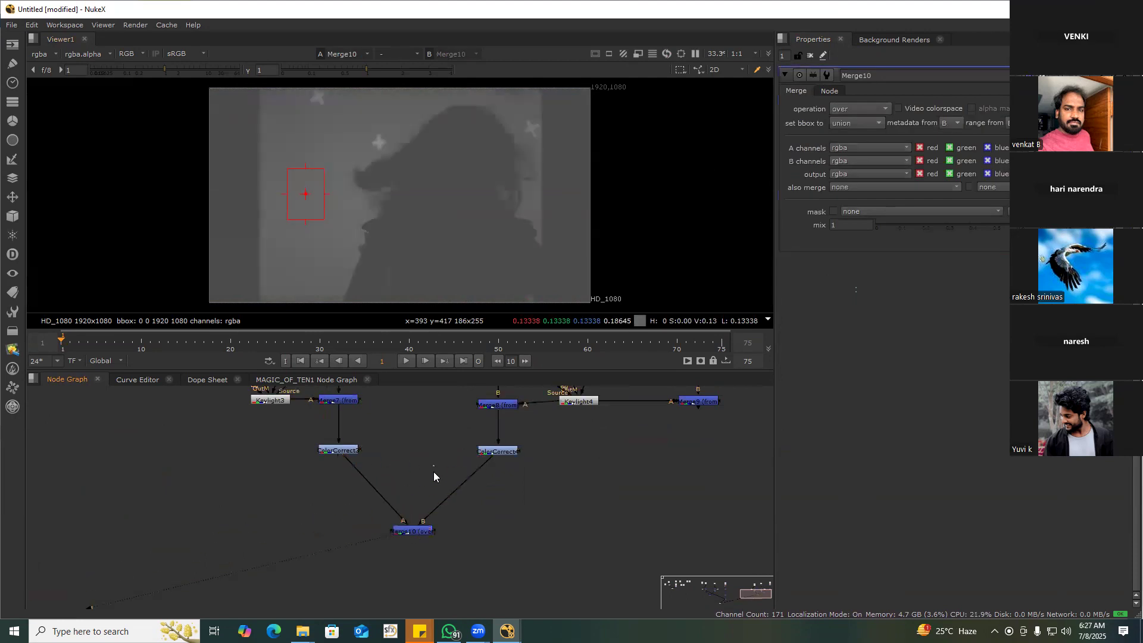
{"action": "left_click_drag", "start_coordinate": [414, 534], "coordinate": [424, 532]}
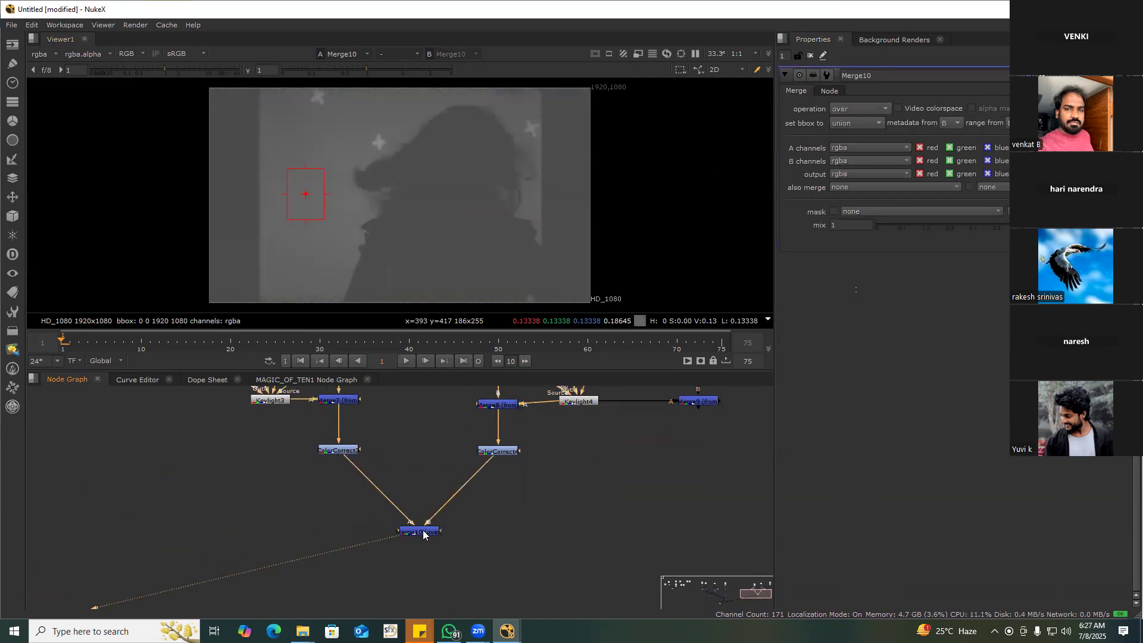
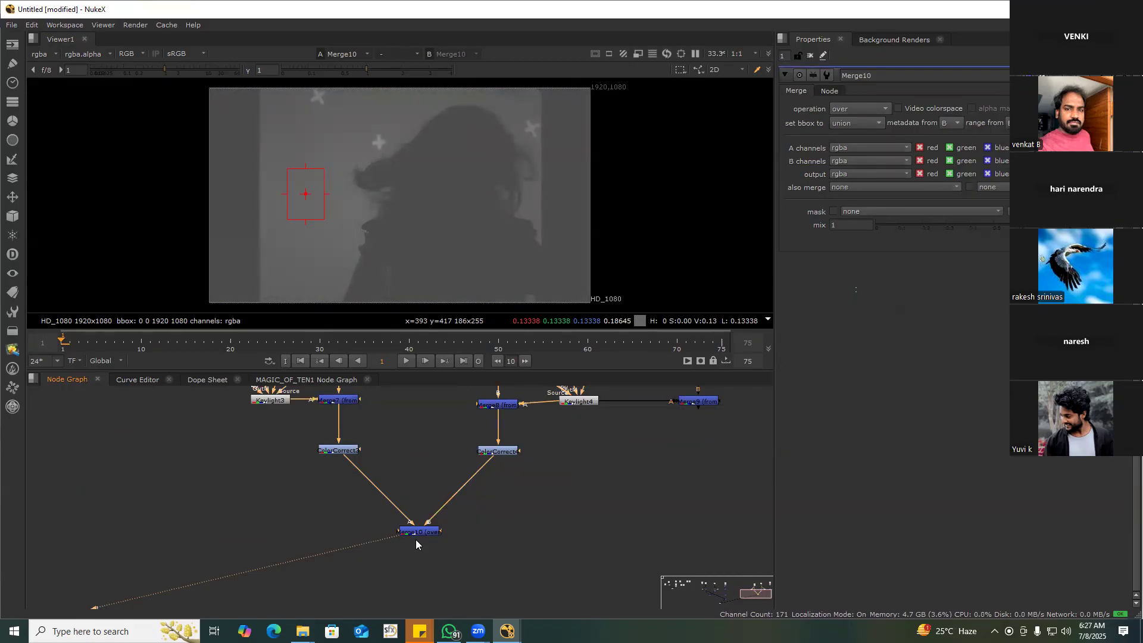
Set the operation of the Merge joining the two ColorCorrects to divide
{"action": "middle_click_drag", "start_coordinate": [389, 534], "coordinate": [359, 510]}
{"action": "left_click", "coordinate": [338, 469]}
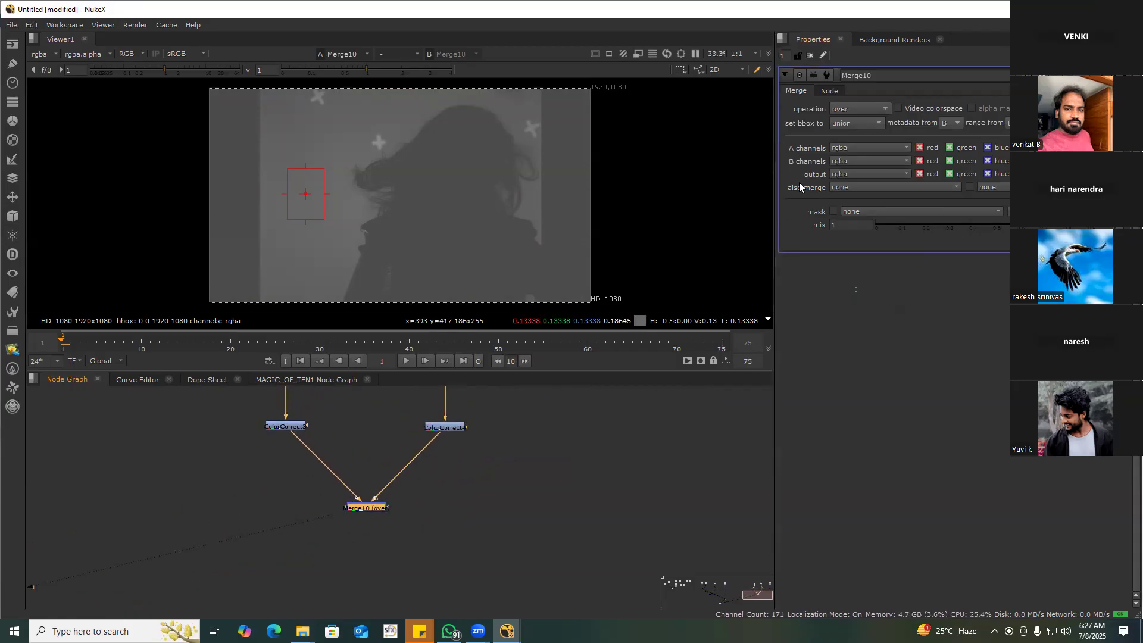
{"action": "left_click", "coordinate": [845, 108]}
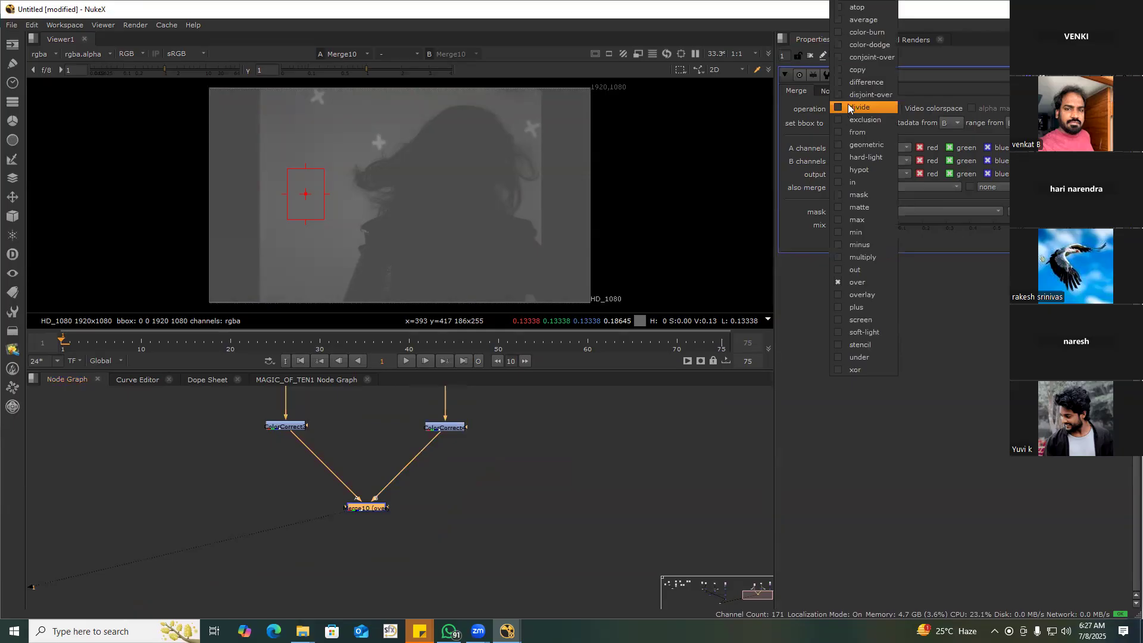
{"action": "left_click", "coordinate": [848, 105]}
Compare the plate and Constant ColorCorrect outputs, and examine the divide Merge's result
{"action": "middle_click_drag", "start_coordinate": [281, 433], "coordinate": [361, 443]}
{"action": "left_click_drag", "start_coordinate": [299, 402], "coordinate": [398, 458]}
{"action": "key", "text": "1"}
{"action": "scroll", "coordinate": [318, 240], "scroll_direction": "up", "scroll_amount": 3}
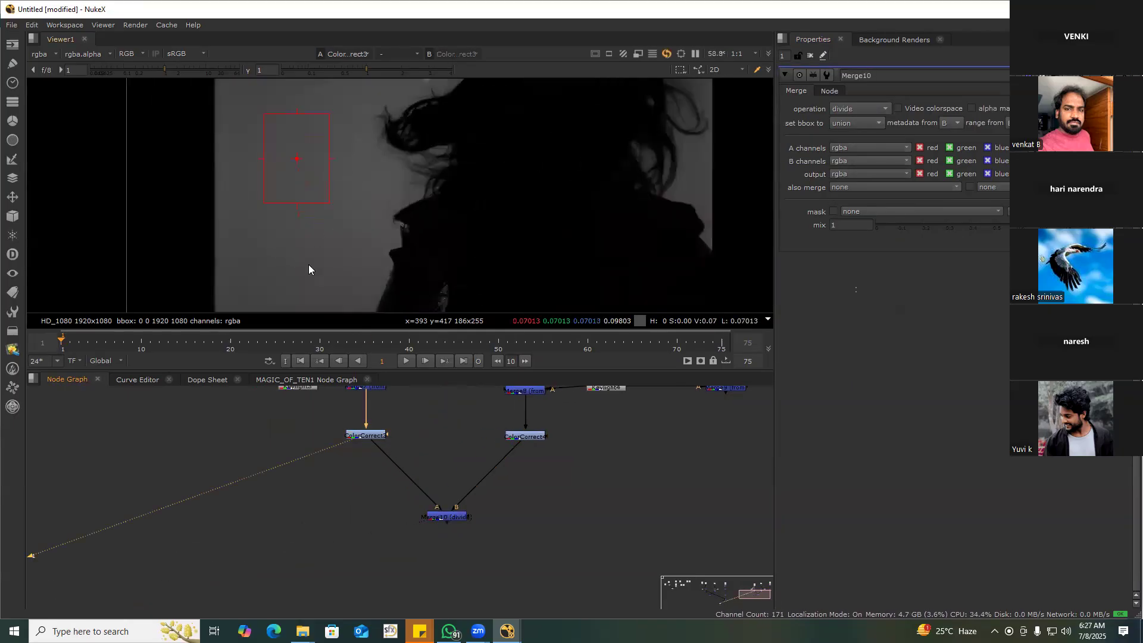
{"action": "scroll", "coordinate": [308, 265], "scroll_direction": "up", "scroll_amount": 1}
{"action": "left_click_drag", "start_coordinate": [567, 416], "coordinate": [471, 452]}
{"action": "key", "text": "2"}
{"action": "key", "text": "1"}
{"action": "scroll", "coordinate": [421, 437], "scroll_direction": "up", "scroll_amount": 1}
{"action": "left_click_drag", "start_coordinate": [331, 460], "coordinate": [519, 549]}
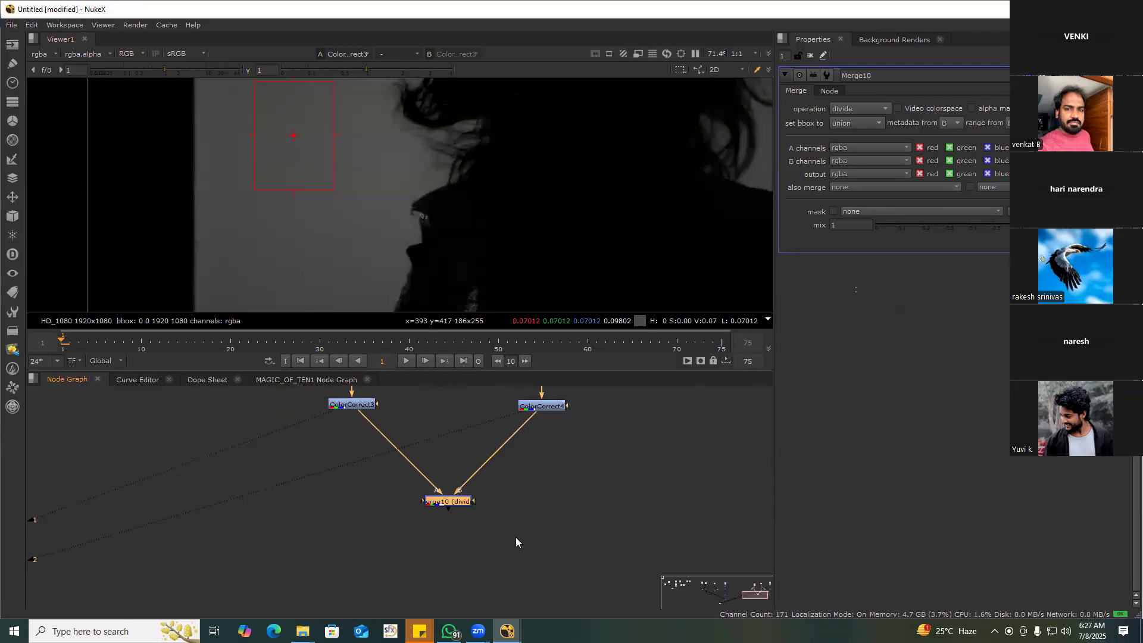
{"action": "key", "text": "1"}
{"action": "scroll", "coordinate": [283, 248], "scroll_direction": "down", "scroll_amount": 3}
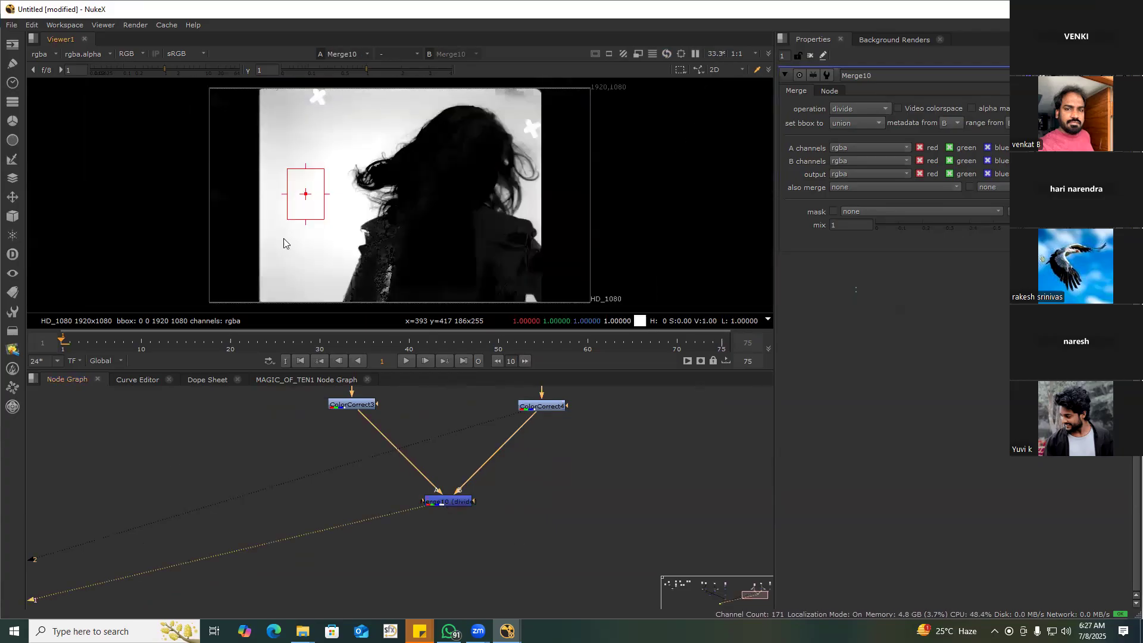
{"action": "scroll", "coordinate": [468, 478], "scroll_direction": "down", "scroll_amount": 2}
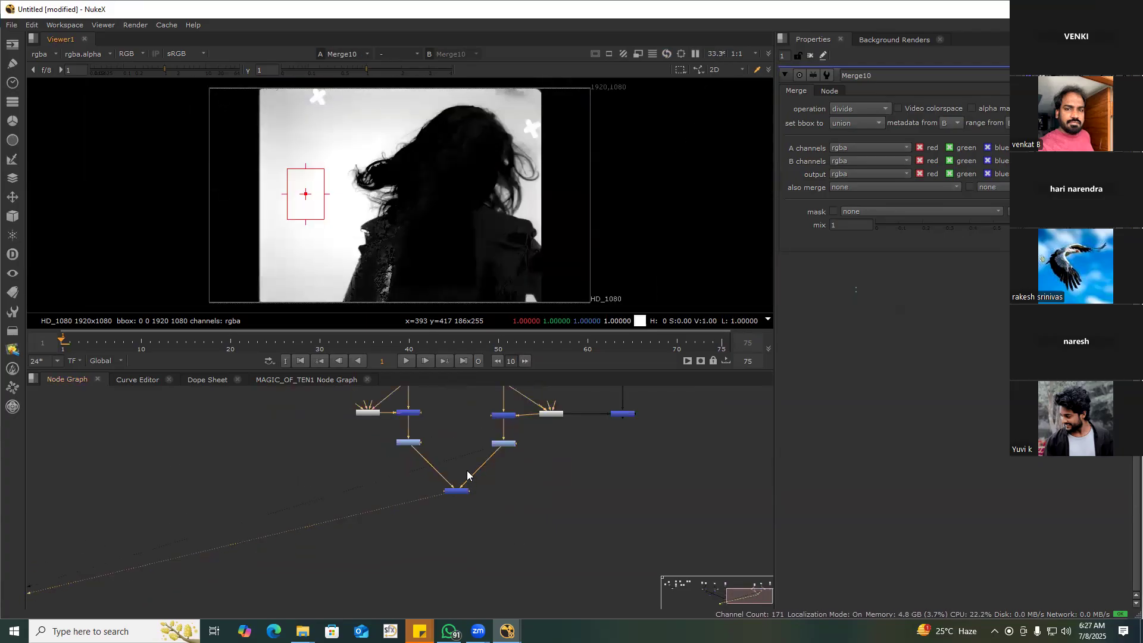
{"action": "middle_click_drag", "start_coordinate": [545, 496], "coordinate": [403, 474]}
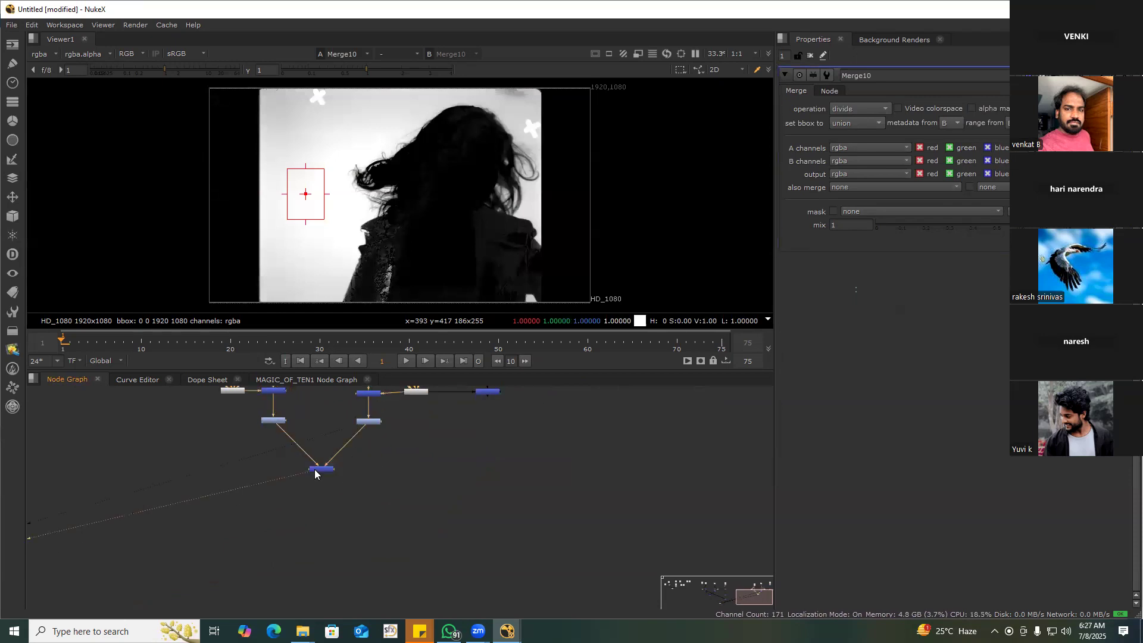
{"action": "scroll", "coordinate": [318, 470], "scroll_direction": "up", "scroll_amount": 5}
{"action": "scroll", "coordinate": [324, 473], "scroll_direction": "down", "scroll_amount": 4}
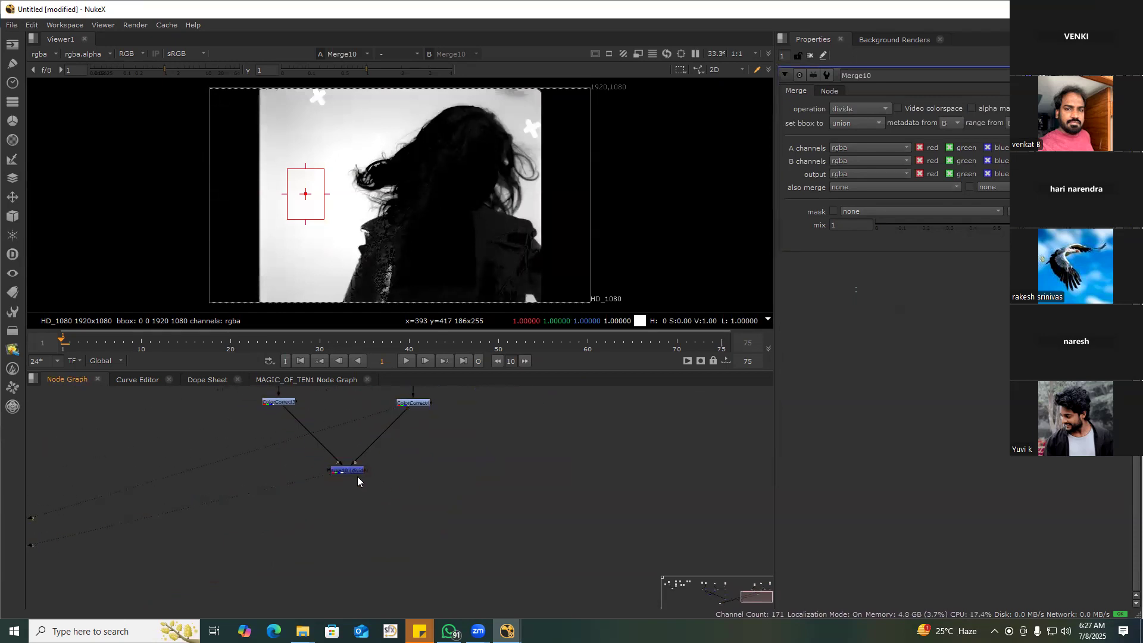
Add a Merge under the background's from Merge, with A connected to the divide Merge and B to the background branch
{"action": "key", "text": "m"}
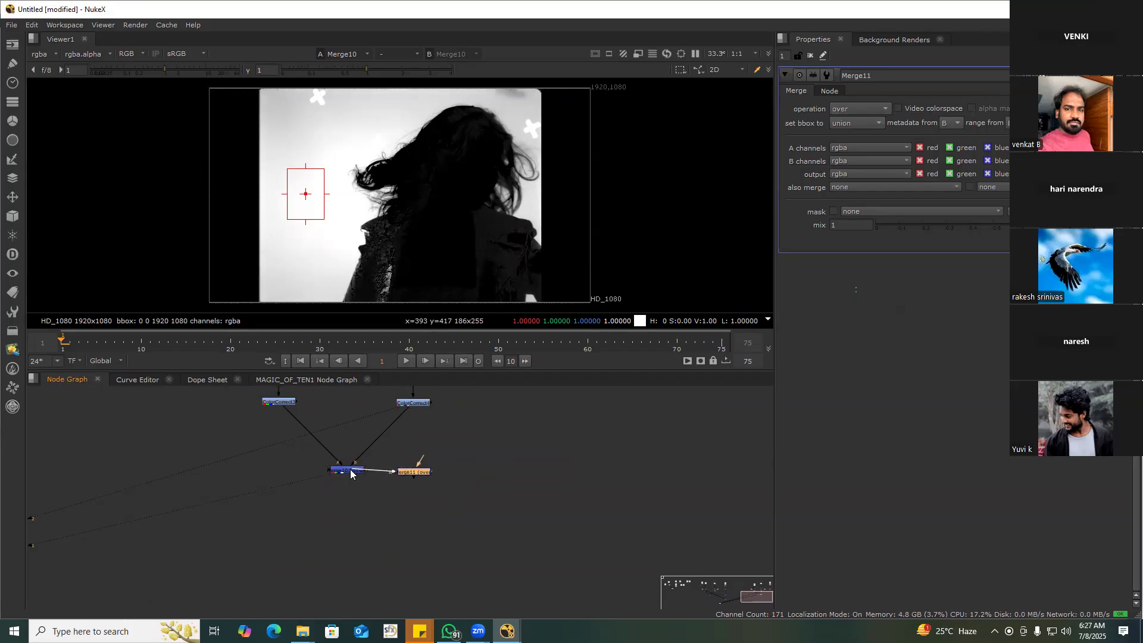
{"action": "scroll", "coordinate": [417, 470], "scroll_direction": "down", "scroll_amount": 3}
{"action": "scroll", "coordinate": [415, 461], "scroll_direction": "up", "scroll_amount": 3}
{"action": "left_click_drag", "start_coordinate": [414, 461], "coordinate": [511, 417]}
{"action": "scroll", "coordinate": [511, 417], "scroll_direction": "down", "scroll_amount": 3}
{"action": "scroll", "coordinate": [454, 449], "scroll_direction": "up", "scroll_amount": 3}
{"action": "left_click_drag", "start_coordinate": [463, 444], "coordinate": [507, 401]}
{"action": "middle_click_drag", "start_coordinate": [507, 400], "coordinate": [439, 462]}
{"action": "left_click_drag", "start_coordinate": [439, 462], "coordinate": [499, 433]}
{"action": "scroll", "coordinate": [487, 442], "scroll_direction": "down", "scroll_amount": 2}
{"action": "left_click_drag", "start_coordinate": [420, 490], "coordinate": [503, 495]}
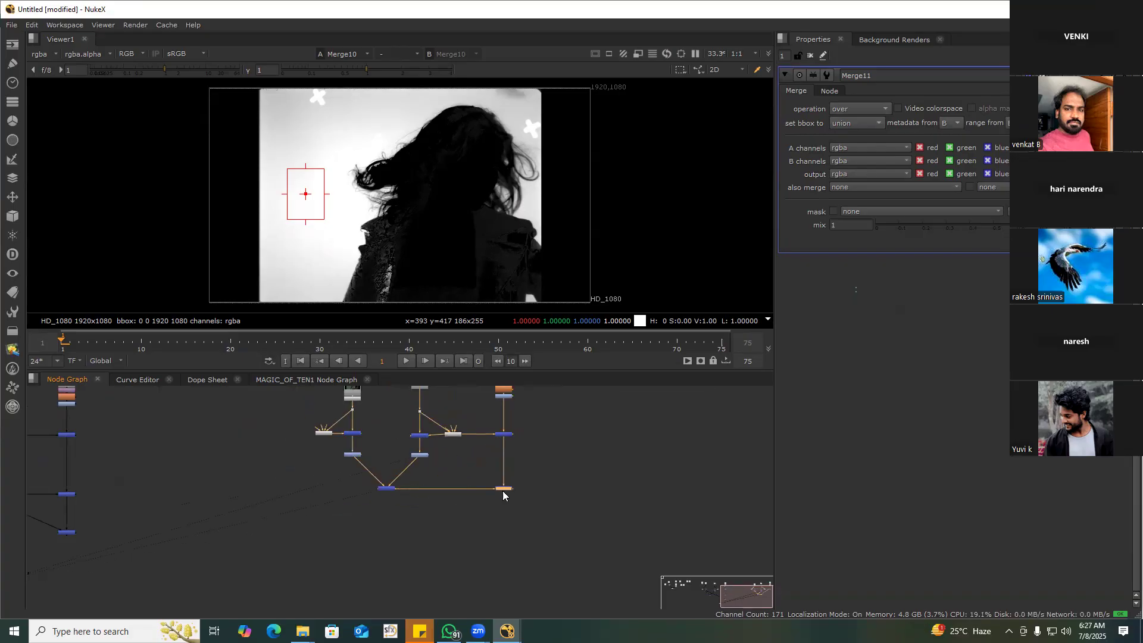
Display the new background Merge and set its operation to multiply
{"action": "key", "text": "1"}
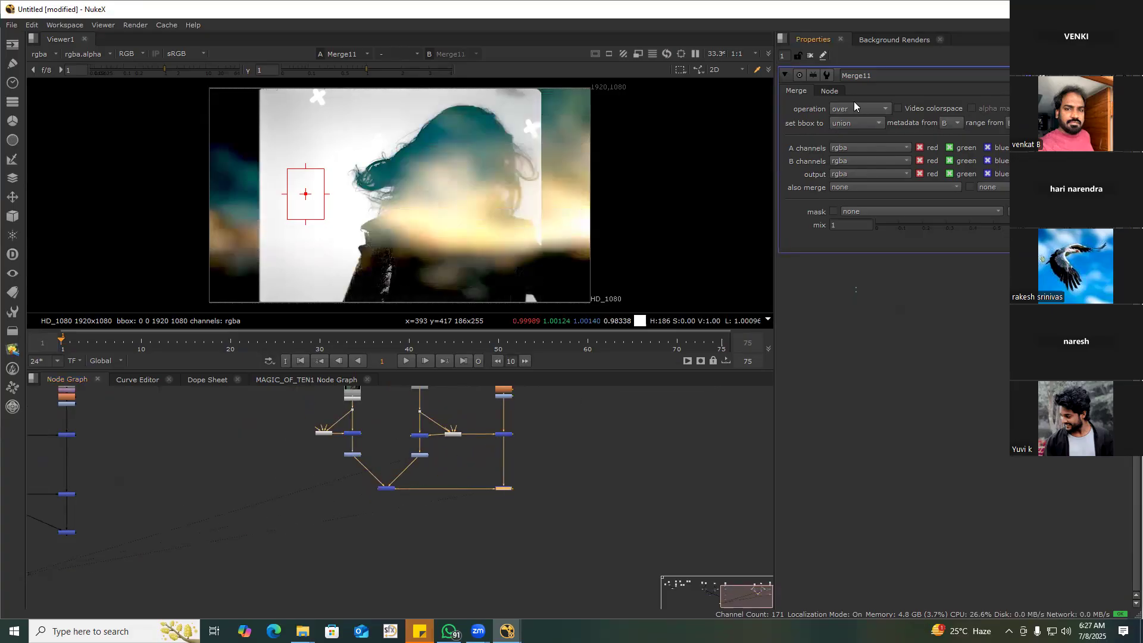
{"action": "left_click", "coordinate": [855, 109]}
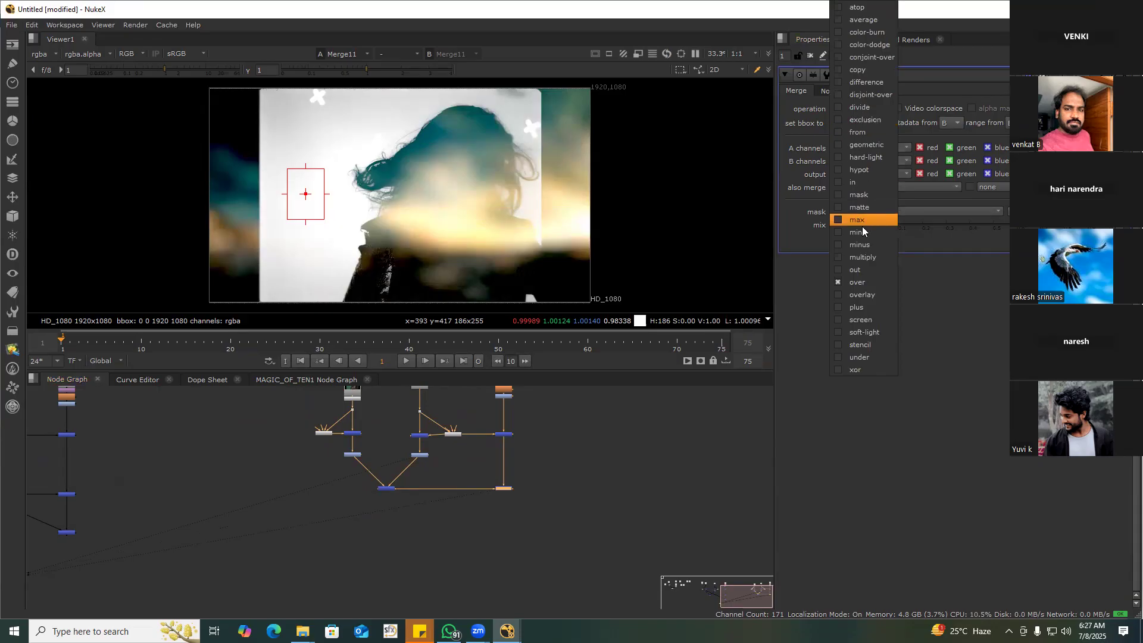
{"action": "left_click", "coordinate": [861, 256]}
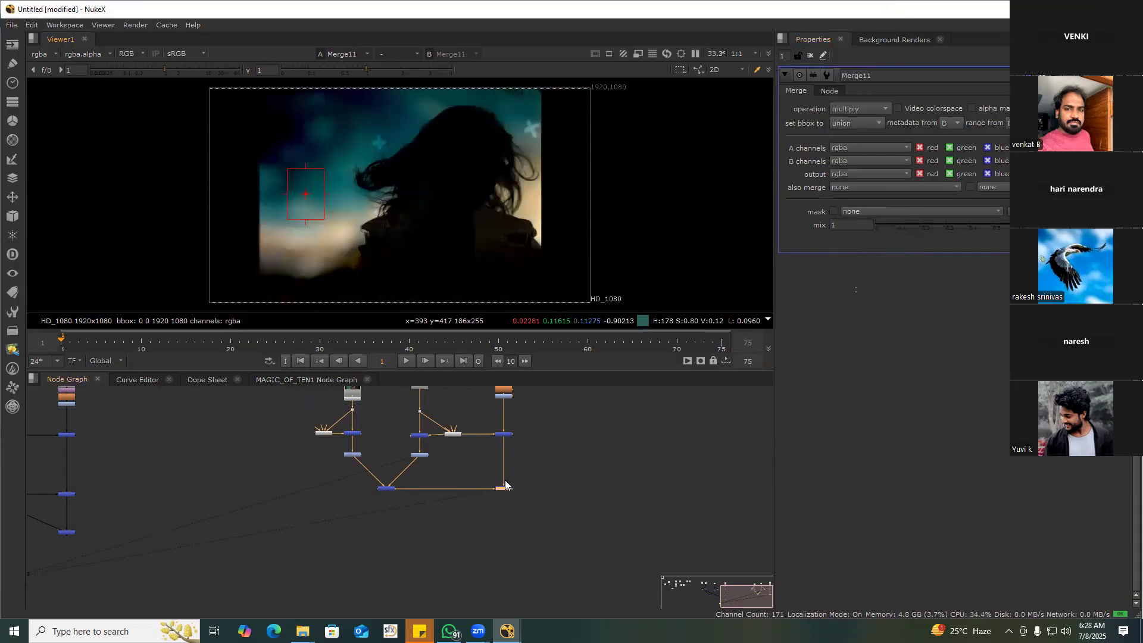
Add another Merge below the multiply Merge and set its operation to plus
{"action": "scroll", "coordinate": [505, 480], "scroll_direction": "down", "scroll_amount": 4}
{"action": "left_click", "coordinate": [562, 488]}
{"action": "key", "text": "m"}
{"action": "scroll", "coordinate": [562, 488], "scroll_direction": "up", "scroll_amount": 6}
{"action": "mouse_move", "coordinate": [562, 488]}
{"action": "left_mouse_down"}
{"action": "mouse_move", "coordinate": [471, 425]}
{"action": "mouse_move", "coordinate": [569, 486]}
{"action": "left_mouse_up"}
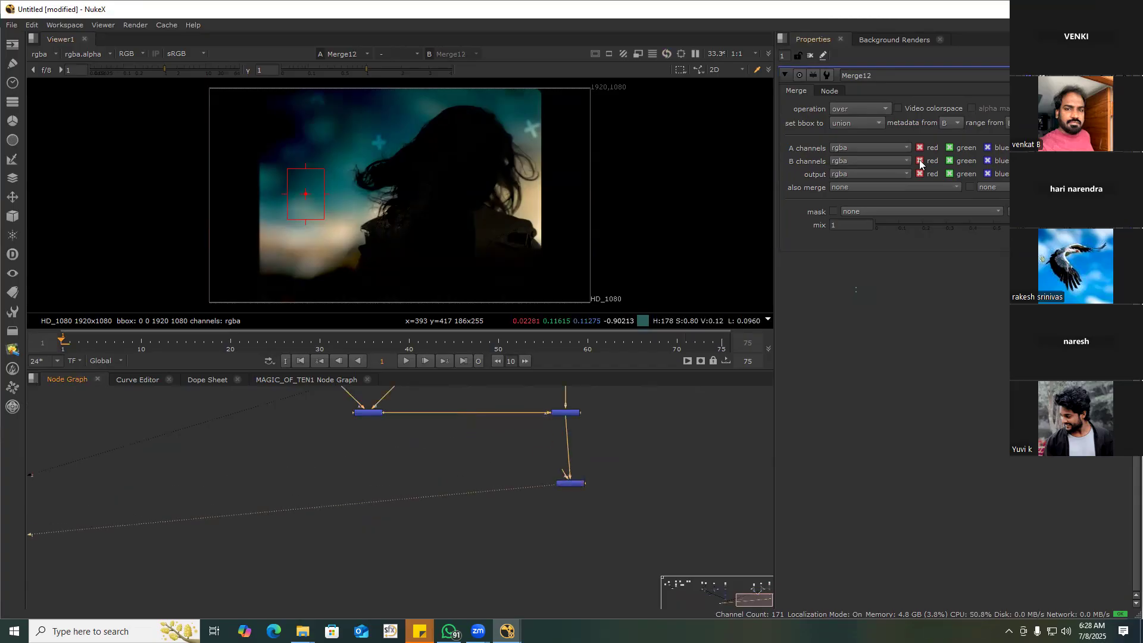
{"action": "left_click", "coordinate": [874, 107]}
{"action": "left_click", "coordinate": [851, 307]}
Connect the plus Merge's A input to the plate's Keylight
{"action": "middle_click_drag", "start_coordinate": [608, 433], "coordinate": [698, 424]}
{"action": "scroll", "coordinate": [698, 423], "scroll_direction": "down", "scroll_amount": 3}
{"action": "scroll", "coordinate": [685, 453], "scroll_direction": "up", "scroll_amount": 2}
{"action": "left_click_drag", "start_coordinate": [677, 460], "coordinate": [542, 380]}
{"action": "scroll", "coordinate": [673, 463], "scroll_direction": "down", "scroll_amount": 2}
{"action": "middle_click_drag", "start_coordinate": [542, 381], "coordinate": [597, 479]}
{"action": "left_click_drag", "start_coordinate": [554, 477], "coordinate": [545, 470]}
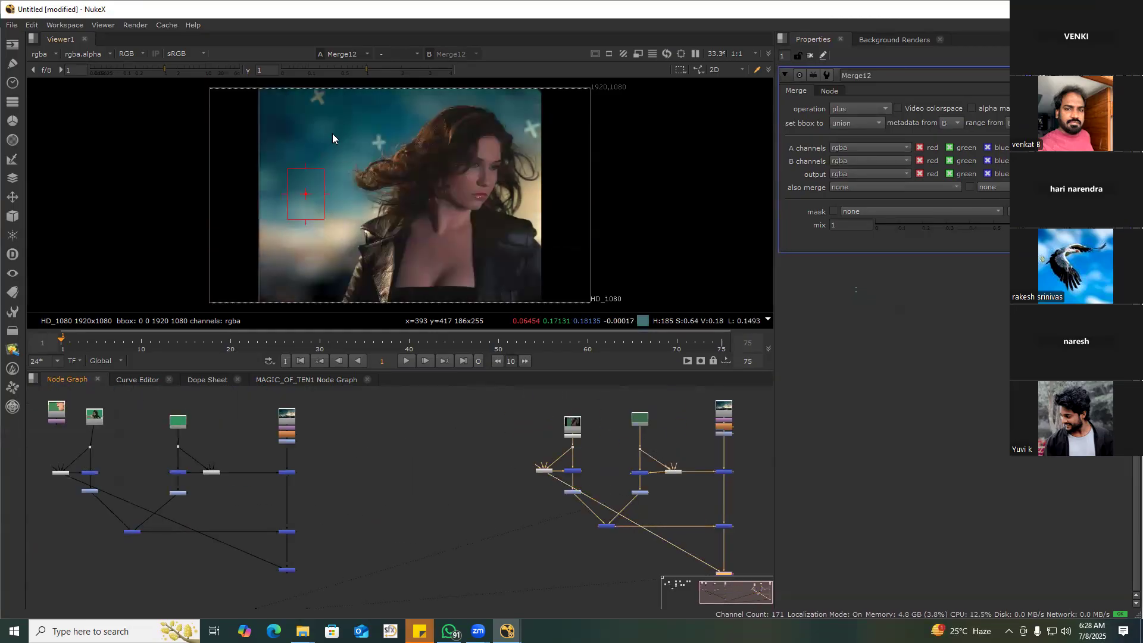
Zoom in on the hair in the composite, and assign the plate's Dot and the plus Merge to two viewer inputs
{"action": "scroll", "coordinate": [379, 175], "scroll_direction": "up", "scroll_amount": 6}
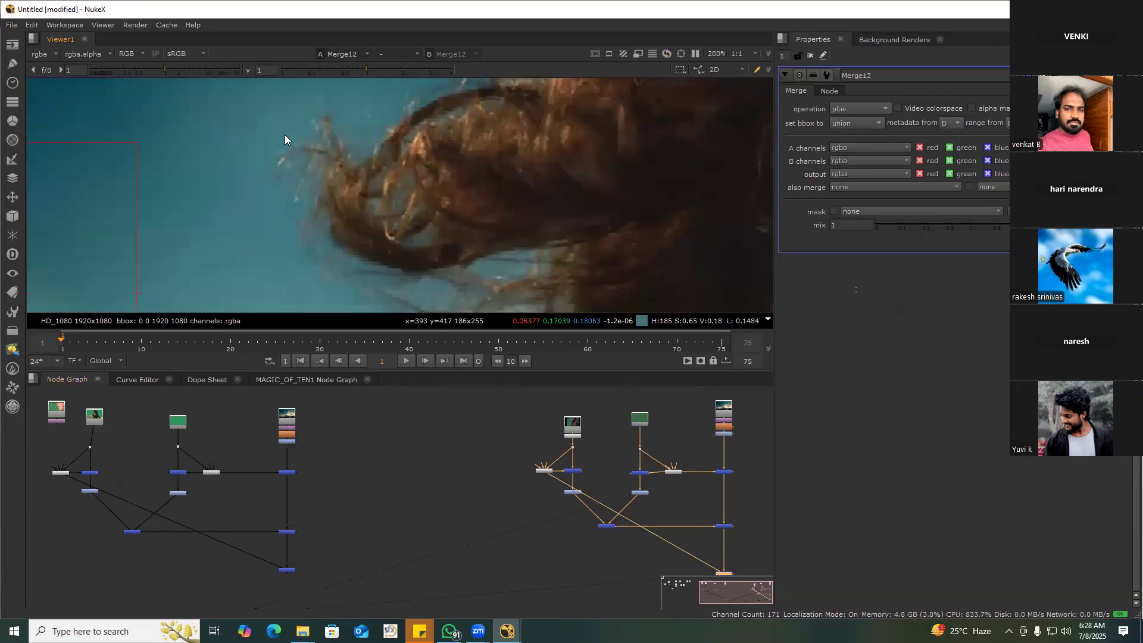
{"action": "scroll", "coordinate": [455, 404], "scroll_direction": "down", "scroll_amount": 1}
{"action": "scroll", "coordinate": [456, 404], "scroll_direction": "up", "scroll_amount": 3}
{"action": "left_click_drag", "start_coordinate": [497, 409], "coordinate": [552, 433]}
{"action": "key", "text": "1"}
{"action": "middle_click_drag", "start_coordinate": [612, 530], "coordinate": [513, 379]}
{"action": "scroll", "coordinate": [671, 418], "scroll_direction": "up", "scroll_amount": 2}
{"action": "left_click_drag", "start_coordinate": [672, 417], "coordinate": [600, 480]}
{"action": "key", "text": "2"}
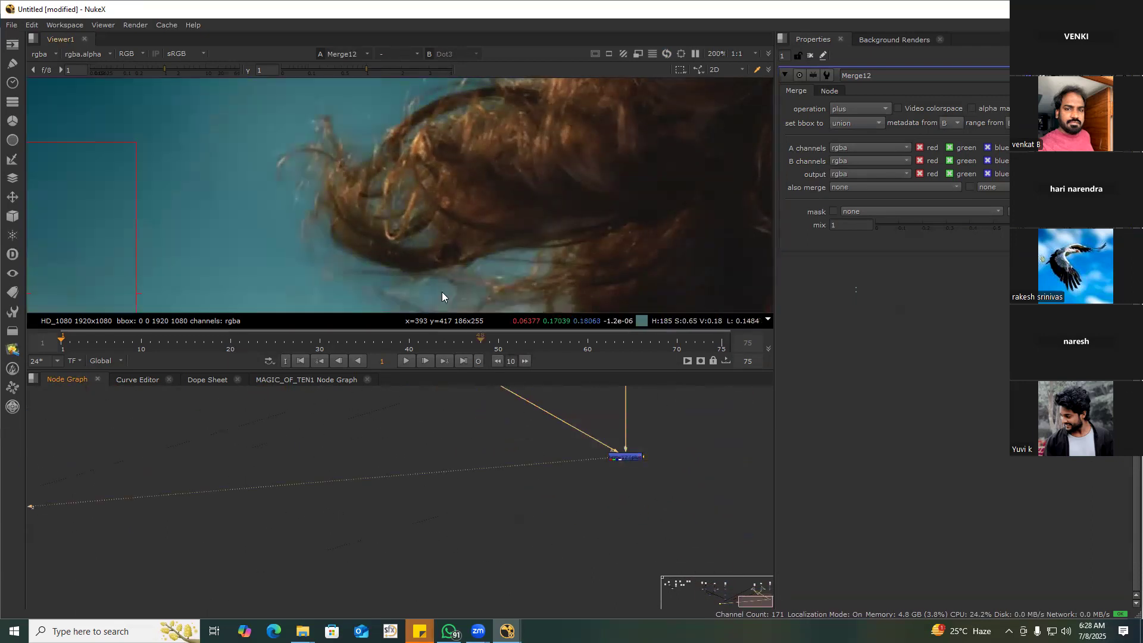
Compare the original plate with the composite along the fine hair and the shoulder
{"action": "middle_click_drag", "start_coordinate": [417, 302], "coordinate": [418, 175]}
{"action": "middle_click_drag", "start_coordinate": [408, 237], "coordinate": [435, 192]}
{"action": "key", "text": "1"}
{"action": "key", "text": "2"}
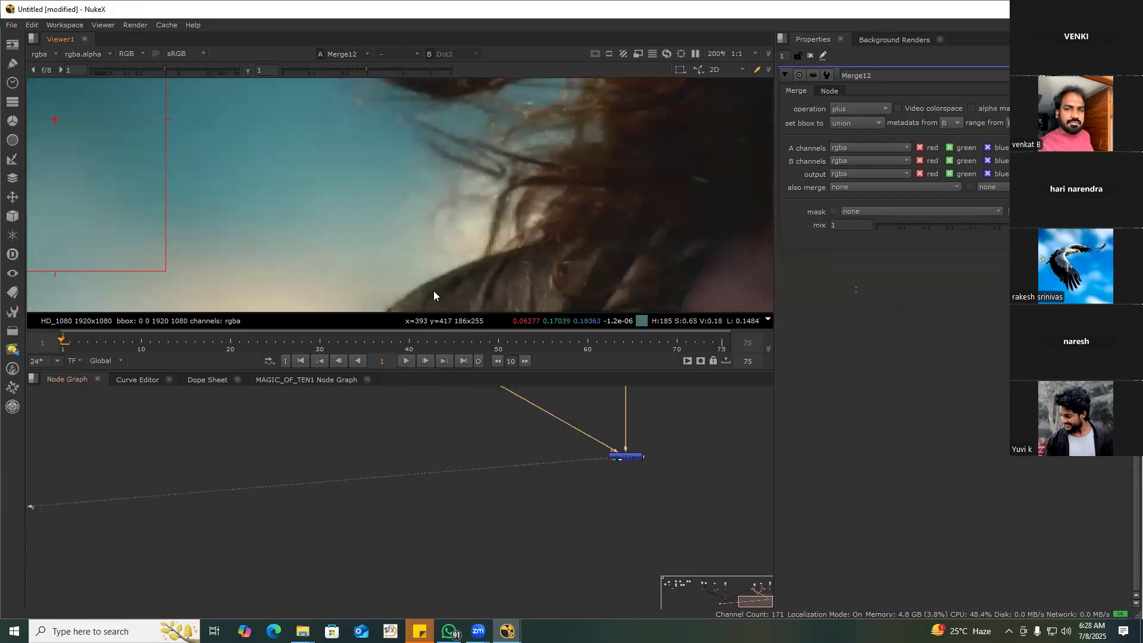
{"action": "middle_click_drag", "start_coordinate": [433, 291], "coordinate": [426, 153]}
{"action": "key", "text": "1"}
{"action": "key", "text": "2"}
{"action": "middle_click_drag", "start_coordinate": [389, 278], "coordinate": [382, 164]}
{"action": "key", "text": "1"}
{"action": "key", "text": "2"}
{"action": "key", "text": "1"}
Compare the original plate with the composite along the jacket edge and over the whole frame
{"action": "scroll", "coordinate": [361, 240], "scroll_direction": "up", "scroll_amount": 5}
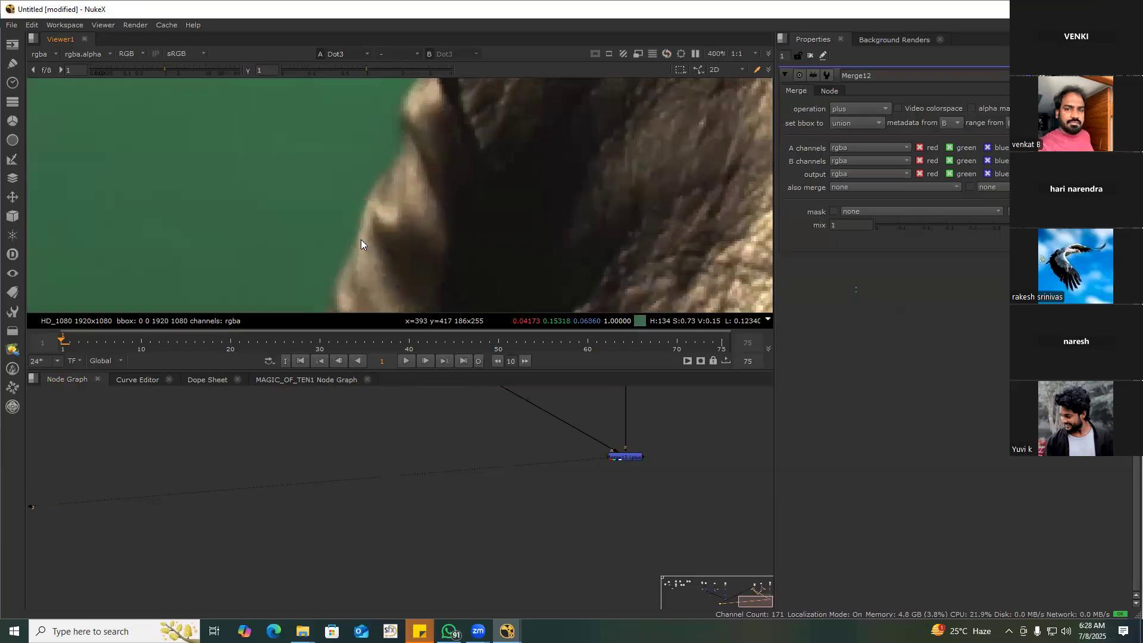
{"action": "key", "text": "2"}
{"action": "key", "text": "1"}
{"action": "key", "text": "2"}
{"action": "key", "text": "1"}
{"action": "key", "text": "2"}
{"action": "middle_click_drag", "start_coordinate": [364, 255], "coordinate": [413, 130]}
{"action": "key", "text": "1"}
{"action": "key", "text": "2"}
{"action": "key", "text": "f"}
{"action": "key", "text": "1"}
{"action": "key", "text": "2"}
Compare the original plate with the composite around the face and the curls beside it, ending on the full frame
{"action": "scroll", "coordinate": [596, 176], "scroll_direction": "up", "scroll_amount": 5}
{"action": "scroll", "coordinate": [679, 181], "scroll_direction": "up", "scroll_amount": 2}
{"action": "key", "text": "1"}
{"action": "key", "text": "2"}
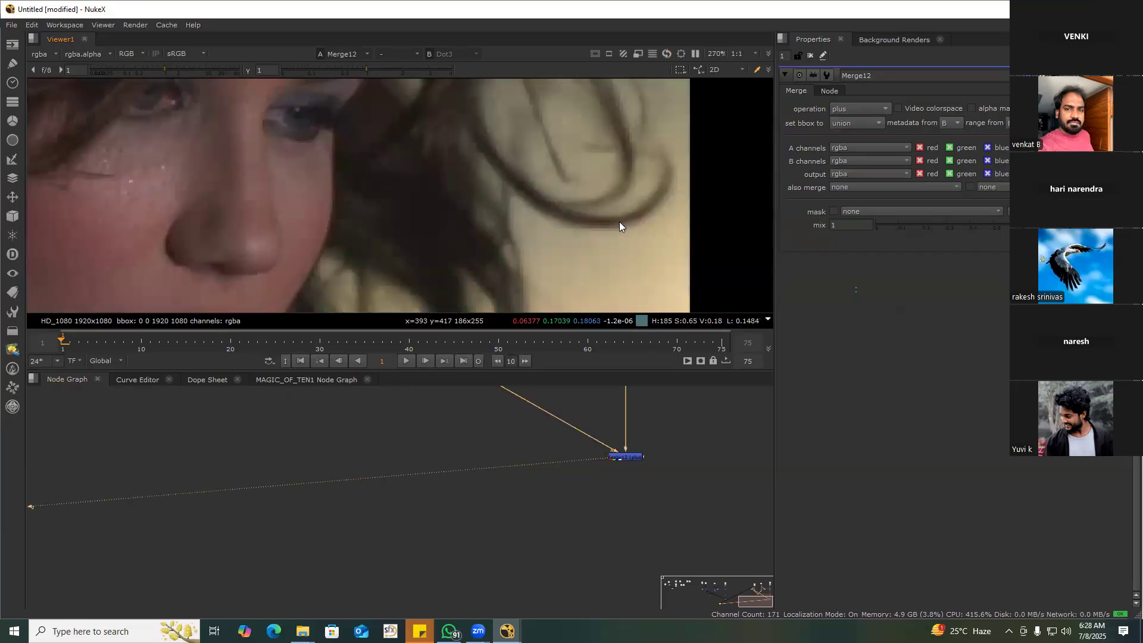
{"action": "key", "text": "1"}
{"action": "key", "text": "2"}
{"action": "key", "text": "1"}
{"action": "key", "text": "2"}
{"action": "key", "text": "1"}
{"action": "key", "text": "2"}
{"action": "key", "text": "1"}
{"action": "key", "text": "2"}
{"action": "key", "text": "f"}
{"action": "key", "text": "1"}
{"action": "key", "text": "2"}
{"action": "key", "text": "1"}
{"action": "key", "text": "2"}
{"action": "scroll", "coordinate": [525, 509], "scroll_direction": "down", "scroll_amount": 5}
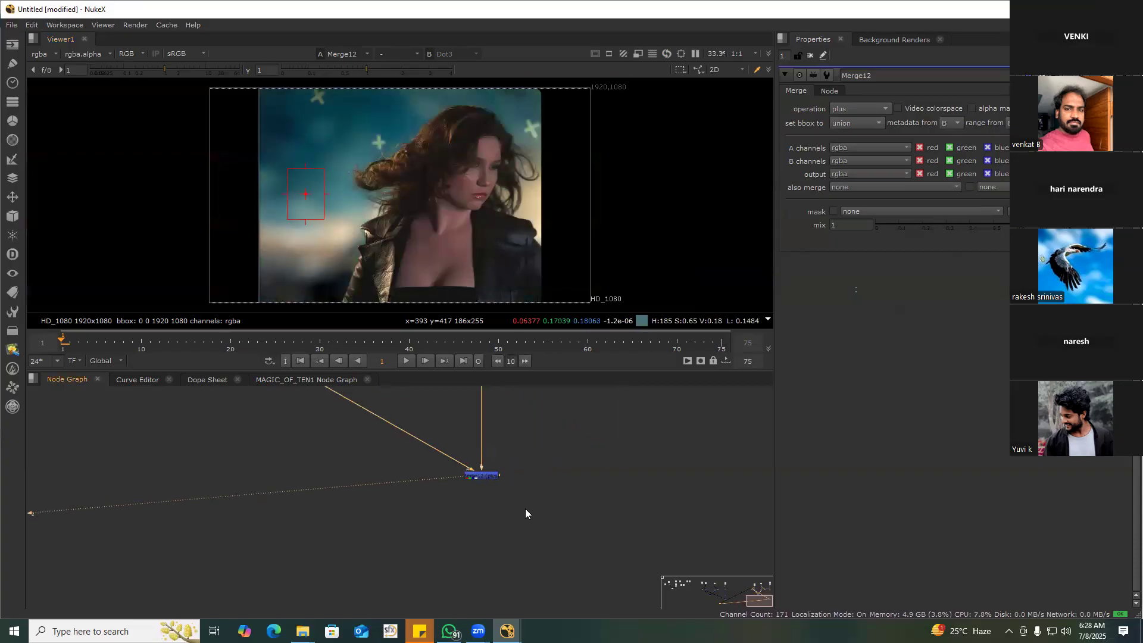
Switch to File Explorer and open the Event_Version 1_0001_0013 folder inside the Keying folder
{"action": "key", "text": "alt+Tab"}
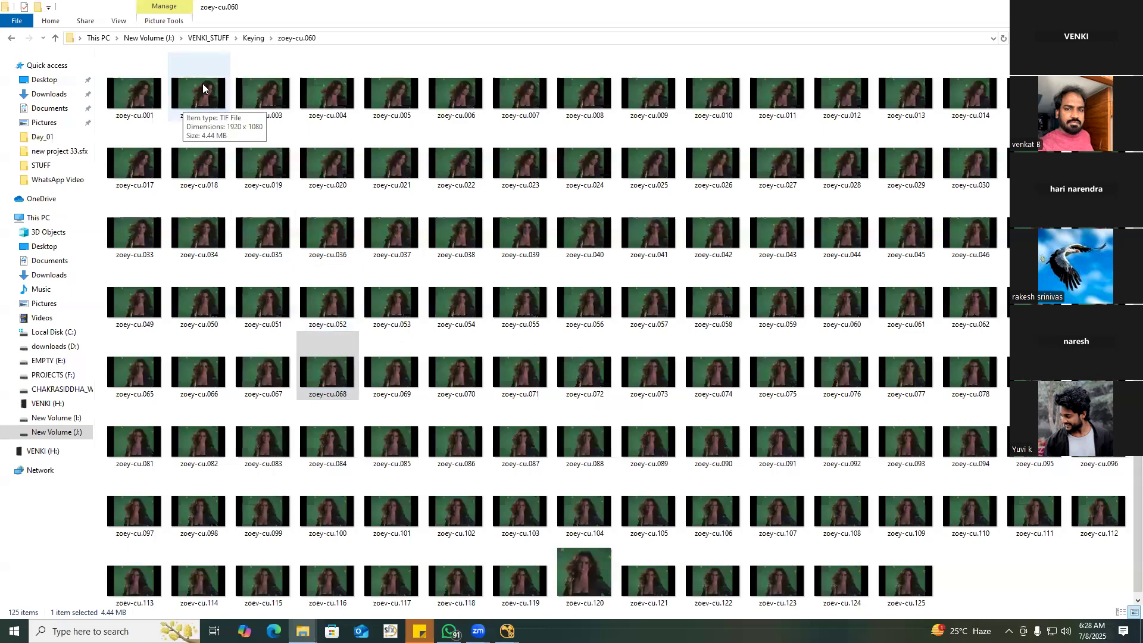
{"action": "left_click", "coordinate": [260, 39]}
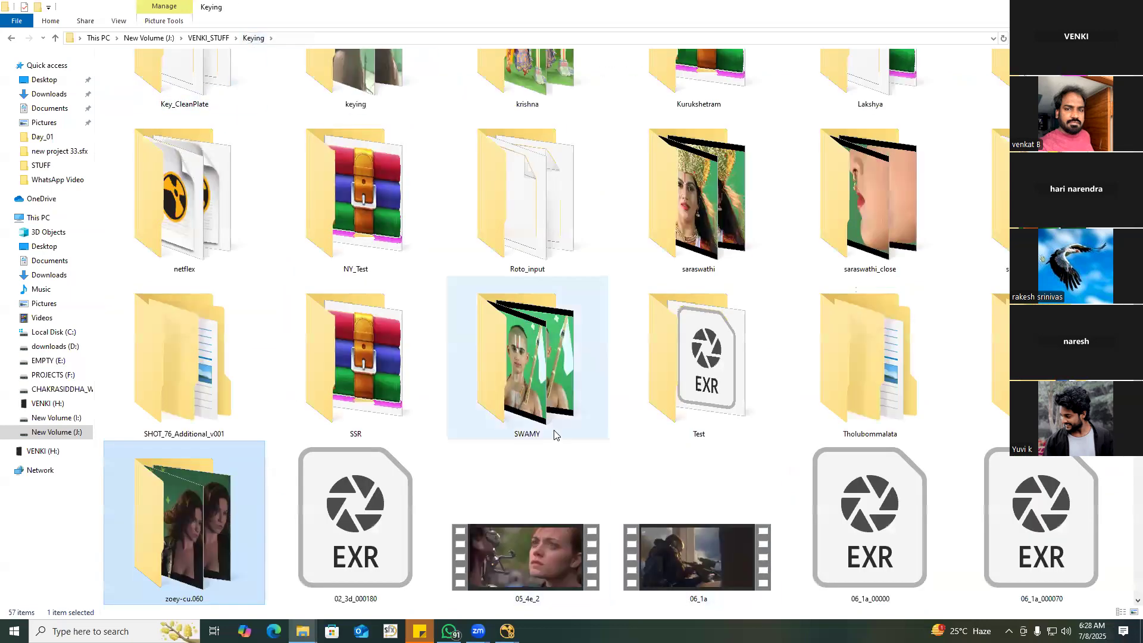
{"action": "scroll", "coordinate": [539, 437], "scroll_direction": "down", "scroll_amount": 5}
{"action": "scroll", "coordinate": [539, 438], "scroll_direction": "up", "scroll_amount": 5}
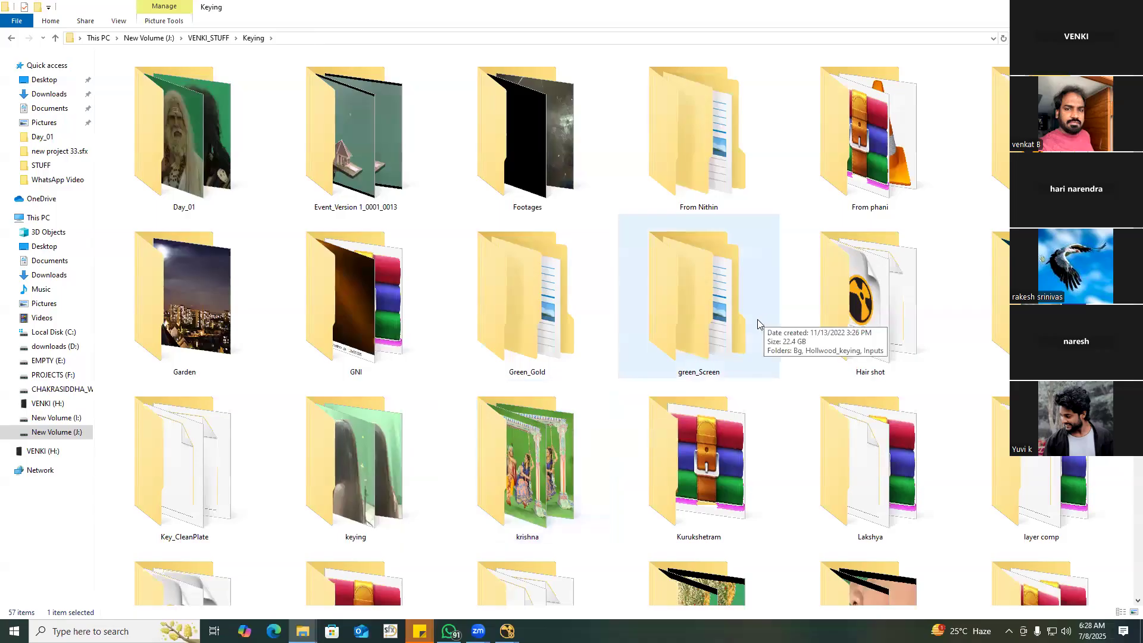
{"action": "double_click", "coordinate": [350, 134]}
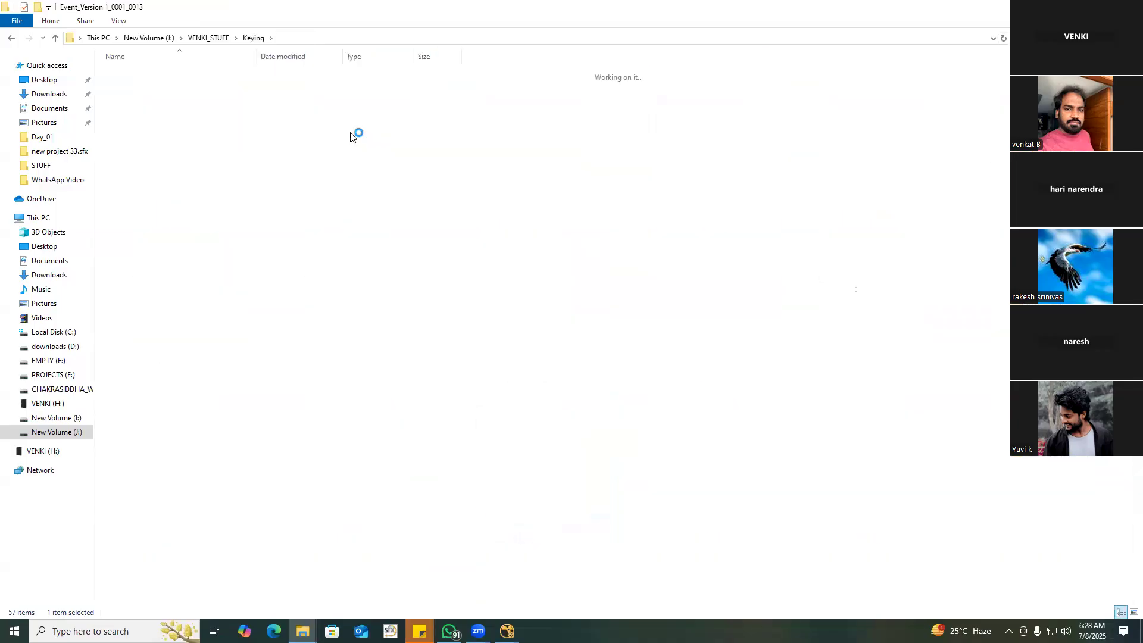
{"action": "key", "text": "alt+d"}
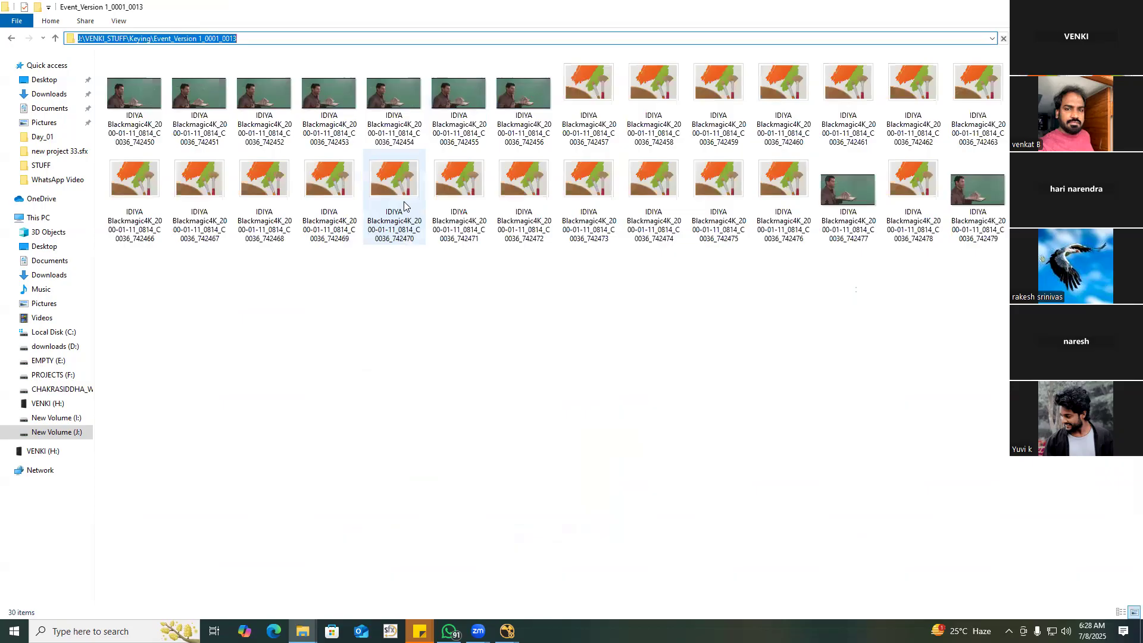
Load the IDIYA Blackmagic4K image sequence from that folder into NukeX beside the zoey-cu Read
{"action": "key", "text": "alt+Tab"}
{"action": "scroll", "coordinate": [470, 468], "scroll_direction": "up", "scroll_amount": 2}
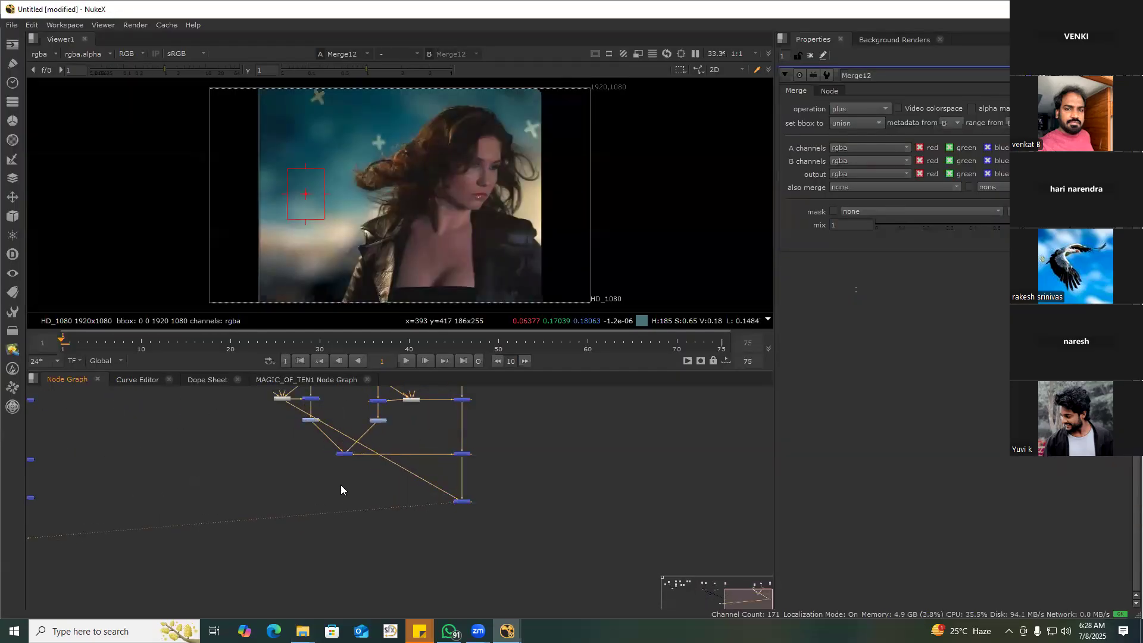
{"action": "scroll", "coordinate": [424, 460], "scroll_direction": "up", "scroll_amount": 2}
{"action": "scroll", "coordinate": [421, 426], "scroll_direction": "up", "scroll_amount": 2}
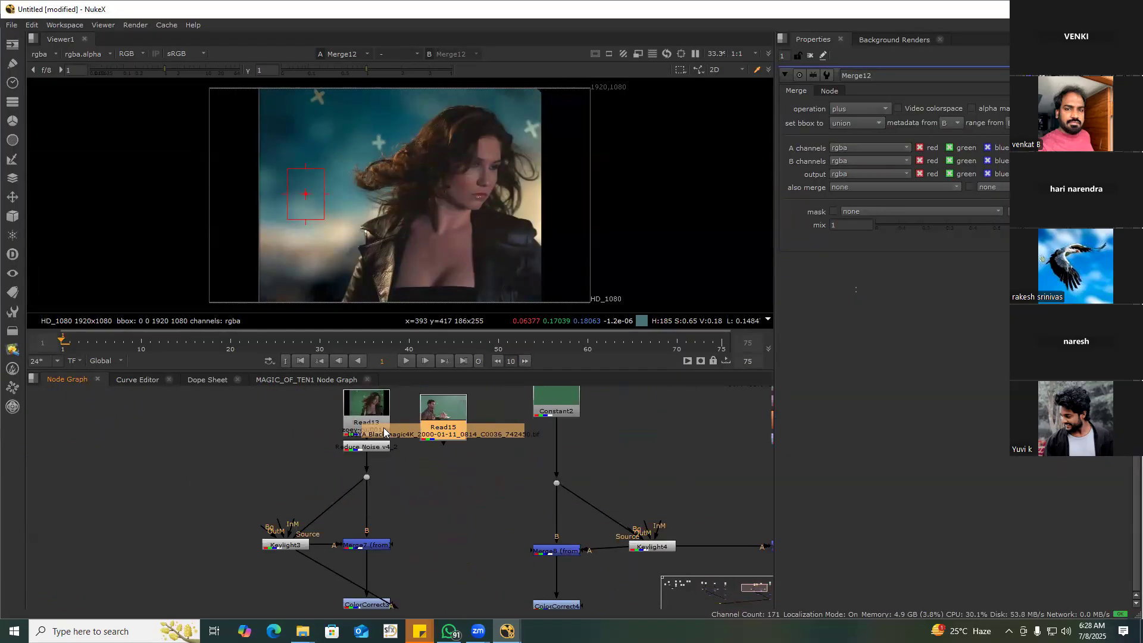
Add a Reformat below the new plate's Read and connect Reduce Noise's Source to it instead of the zoey-cu plate
{"action": "key", "text": "Tab"}
{"action": "type", "text": "refl"}
{"action": "left_click", "coordinate": [380, 439]}
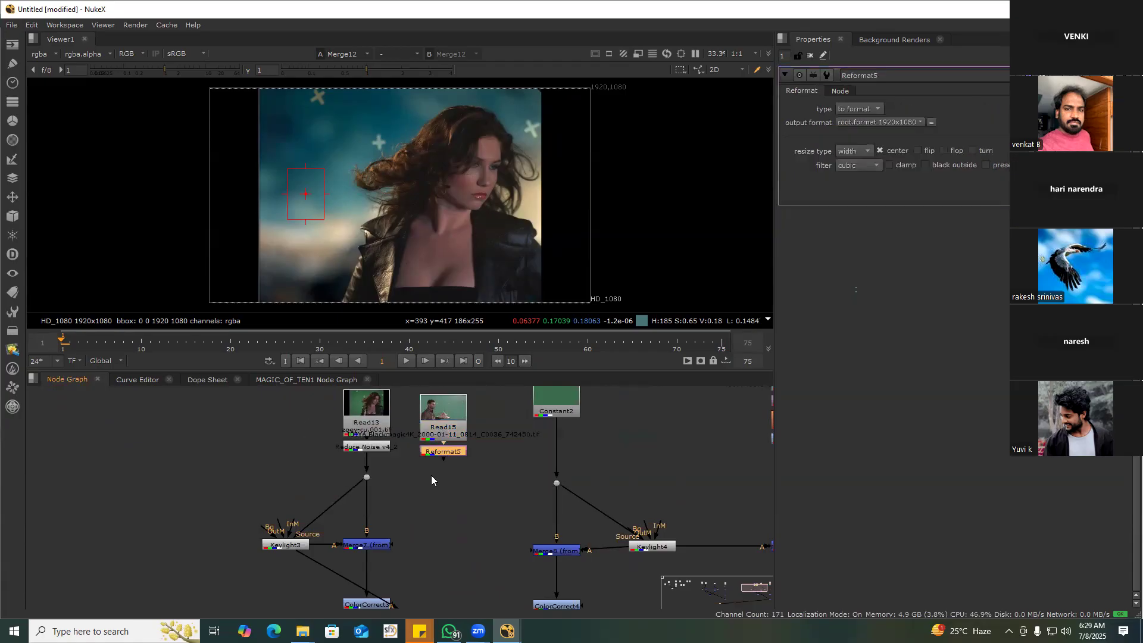
{"action": "left_click_drag", "start_coordinate": [375, 429], "coordinate": [441, 454]}
Check the hand-built network's final composite with the new plate feeding it
{"action": "middle_click_drag", "start_coordinate": [416, 462], "coordinate": [118, 350]}
{"action": "middle_click_drag", "start_coordinate": [453, 478], "coordinate": [449, 437]}
{"action": "scroll", "coordinate": [495, 471], "scroll_direction": "down", "scroll_amount": 3}
{"action": "middle_click_drag", "start_coordinate": [526, 569], "coordinate": [518, 493]}
{"action": "left_click", "coordinate": [486, 500], "text": "ctrl"}
{"action": "middle_click_drag", "start_coordinate": [398, 443], "coordinate": [478, 519]}
{"action": "scroll", "coordinate": [477, 519], "scroll_direction": "down", "scroll_amount": 3}
{"action": "middle_click_drag", "start_coordinate": [441, 451], "coordinate": [456, 492]}
{"action": "scroll", "coordinate": [456, 491], "scroll_direction": "up", "scroll_amount": 4}
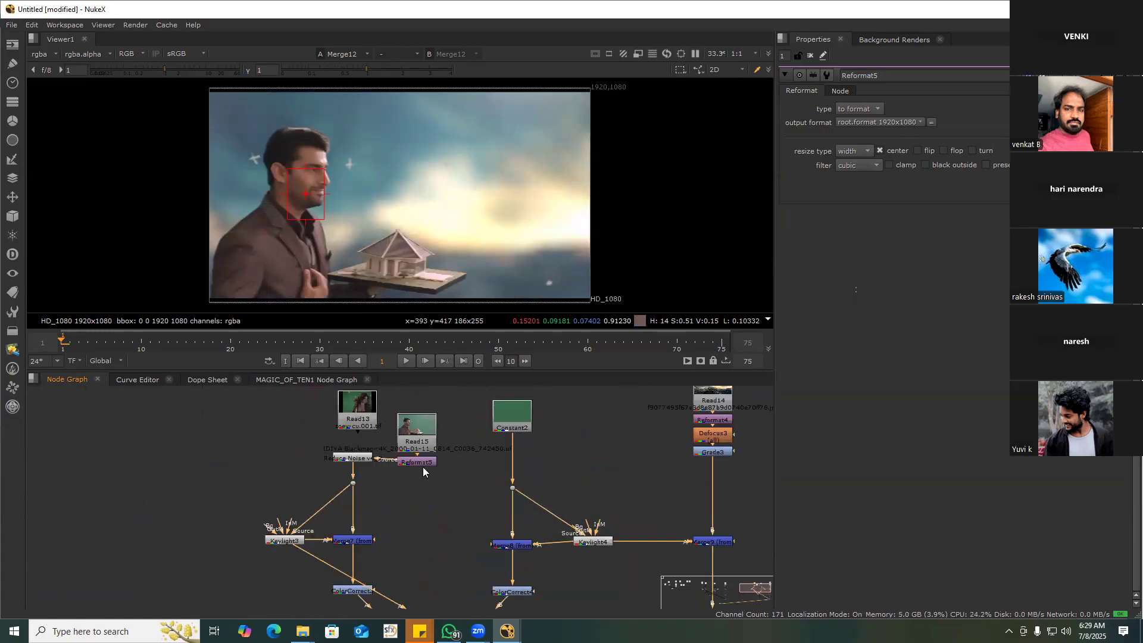
View the reformatted plate and sample its green backdrop beside the man as the Constant's colour
{"action": "left_click", "coordinate": [424, 463]}
{"action": "key", "text": "1"}
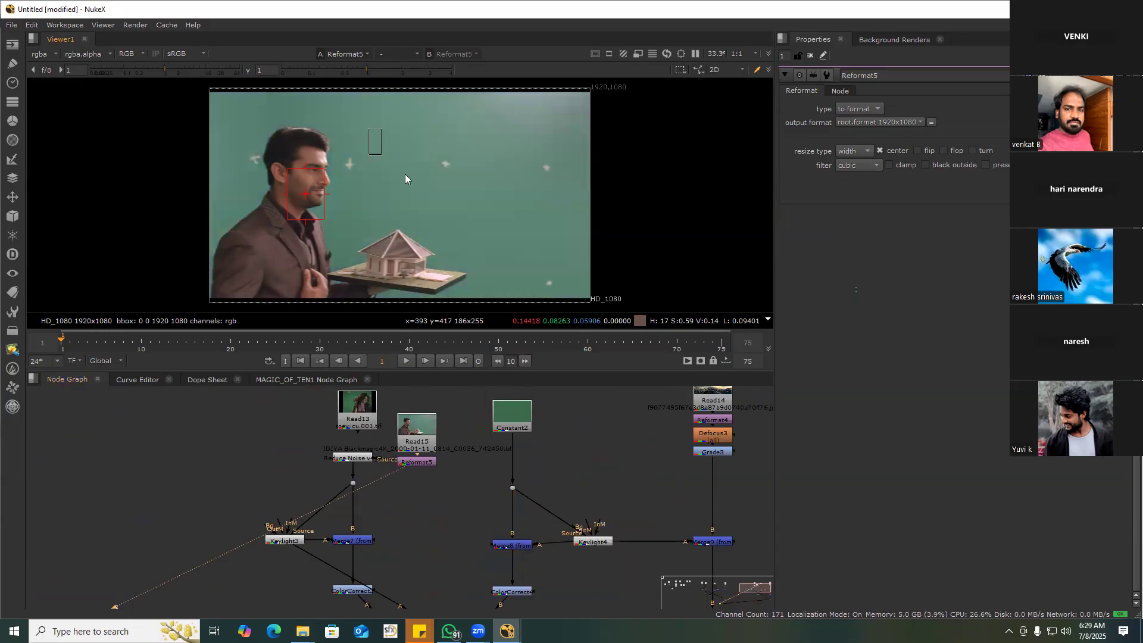
{"action": "left_click", "coordinate": [520, 425]}
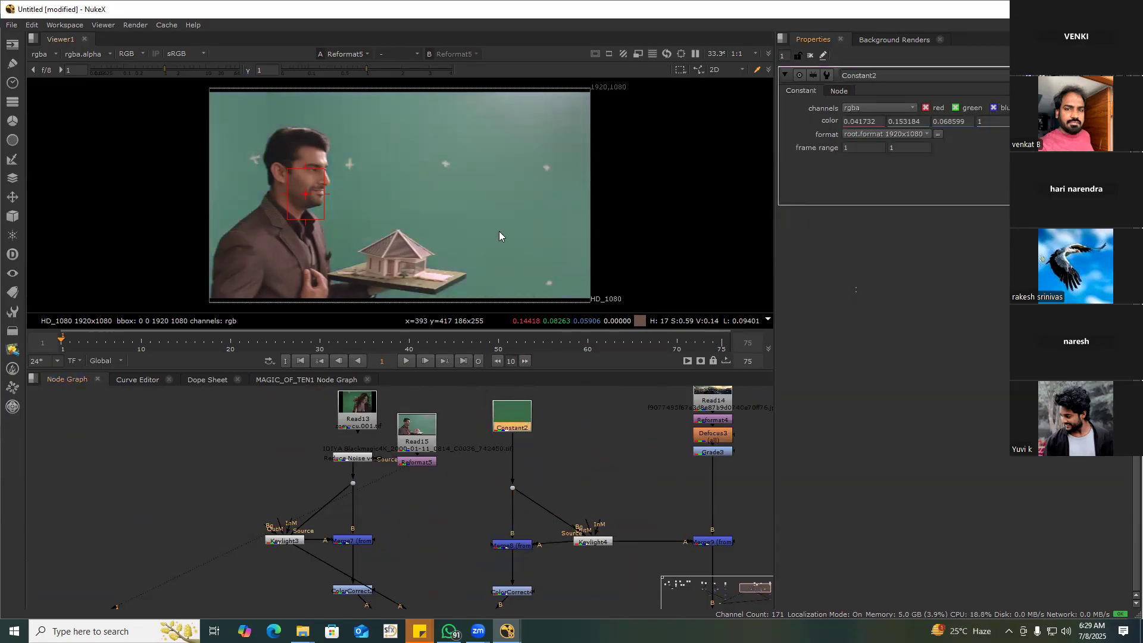
{"action": "left_click", "coordinate": [444, 208], "text": "ctrl"}
View the final plus Merge at the last frame, 75, and set the viewer's frame range to Input
{"action": "scroll", "coordinate": [579, 487], "scroll_direction": "down", "scroll_amount": 4}
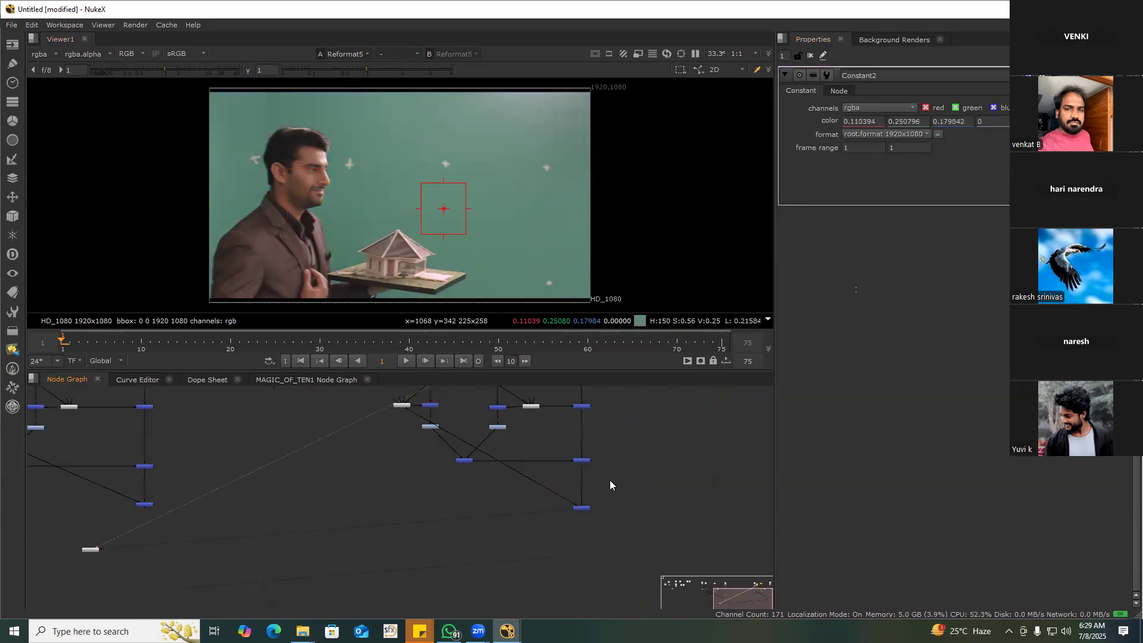
{"action": "key", "text": "1"}
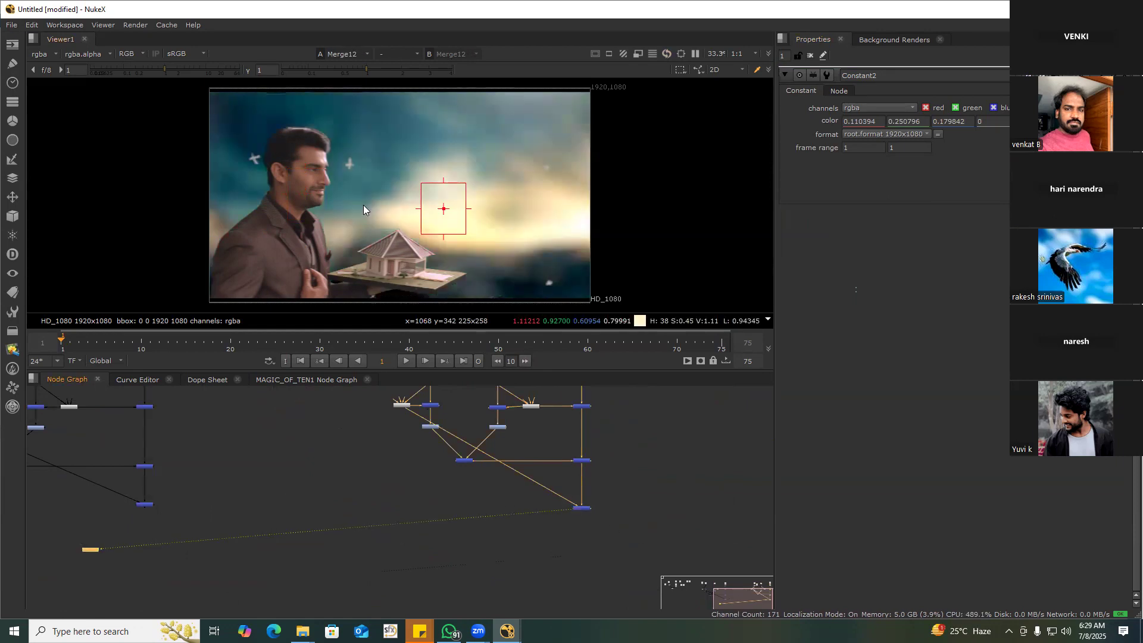
{"action": "middle_click_drag", "start_coordinate": [377, 225], "coordinate": [382, 219]}
{"action": "left_click", "coordinate": [464, 360]}
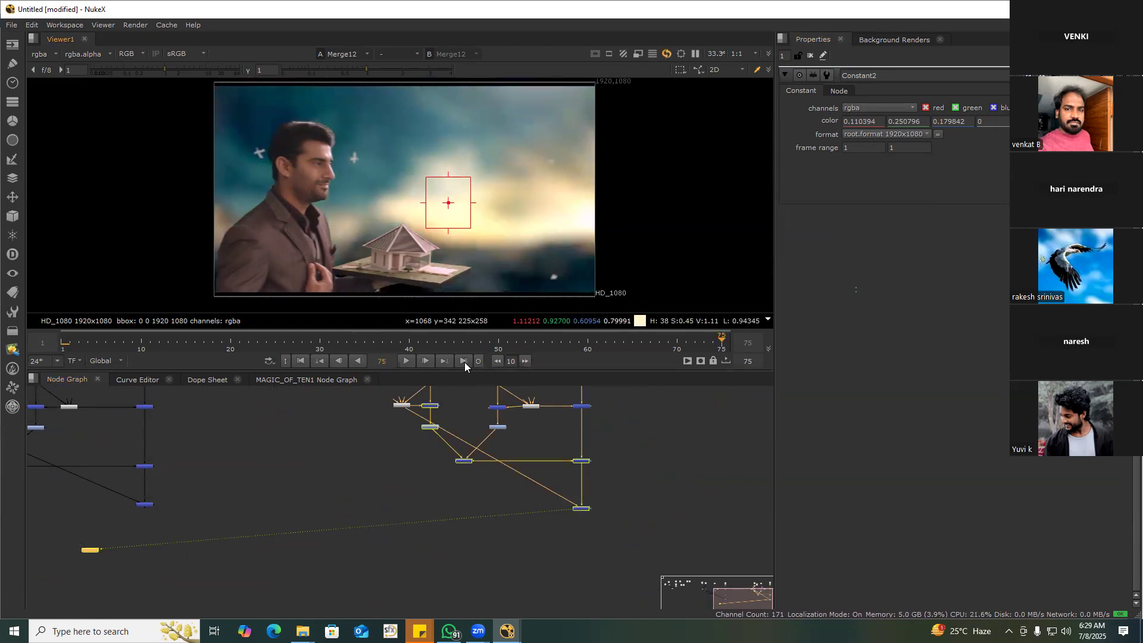
{"action": "left_click", "coordinate": [100, 361]}
{"action": "left_click", "coordinate": [138, 385]}
Insert an AppendClip between the new plate's Read and its Reformat
{"action": "middle_click_drag", "start_coordinate": [478, 474], "coordinate": [485, 548]}
{"action": "scroll", "coordinate": [439, 449], "scroll_direction": "up", "scroll_amount": 3}
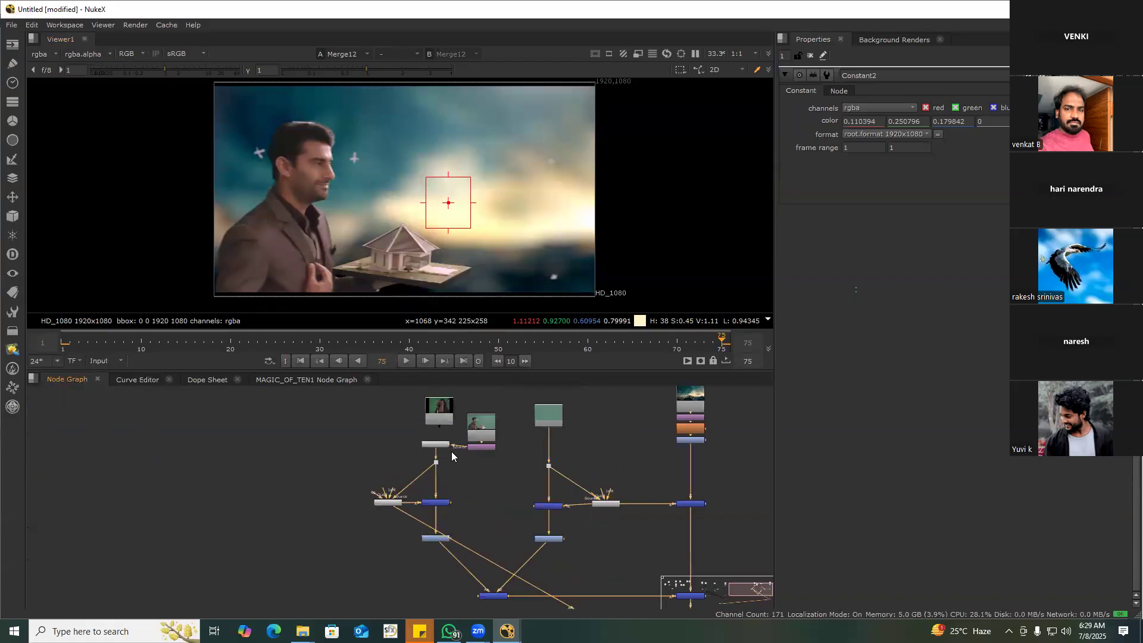
{"action": "key", "text": "Tab"}
{"action": "type", "text": "ap"}
{"action": "left_click", "coordinate": [475, 421]}
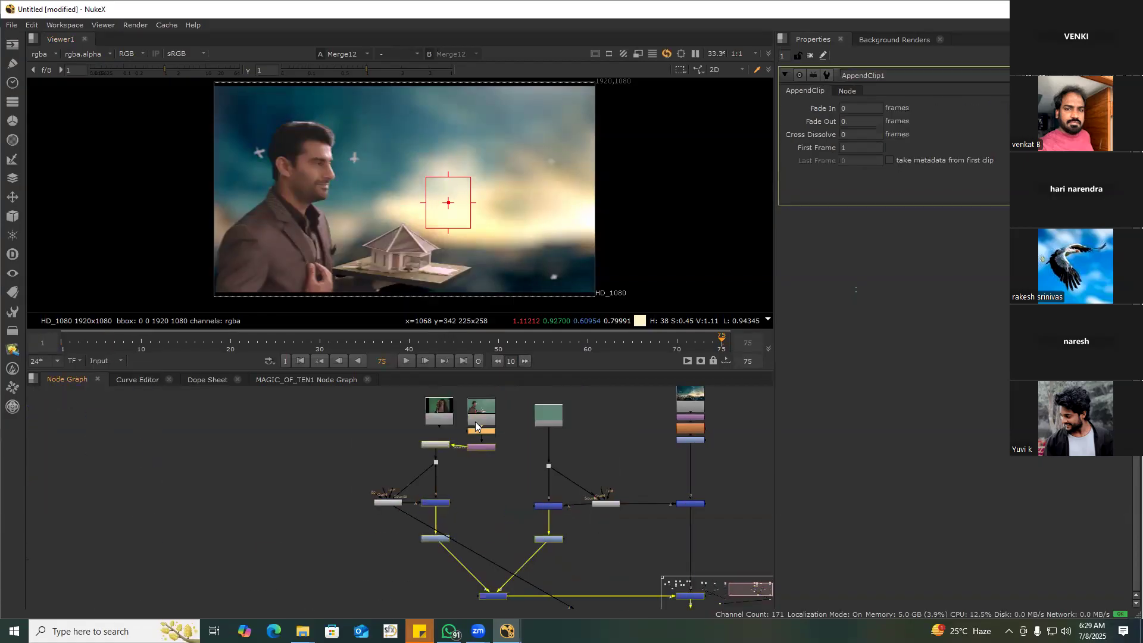
{"action": "left_click", "coordinate": [450, 394]}
Zoom in on the man's nose edge, and assign Reduce Noise and the plus Merge to two viewer inputs
{"action": "scroll", "coordinate": [342, 144], "scroll_direction": "up", "scroll_amount": 10}
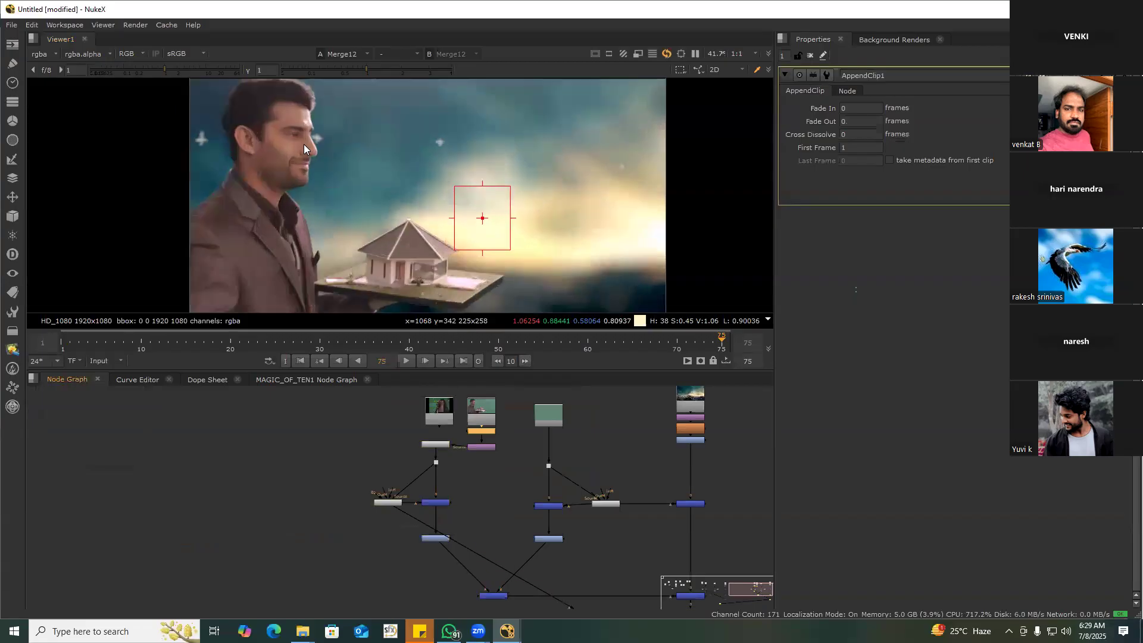
{"action": "middle_click_drag", "start_coordinate": [386, 441], "coordinate": [353, 408]}
{"action": "scroll", "coordinate": [422, 418], "scroll_direction": "up", "scroll_amount": 3}
{"action": "left_click", "coordinate": [405, 408]}
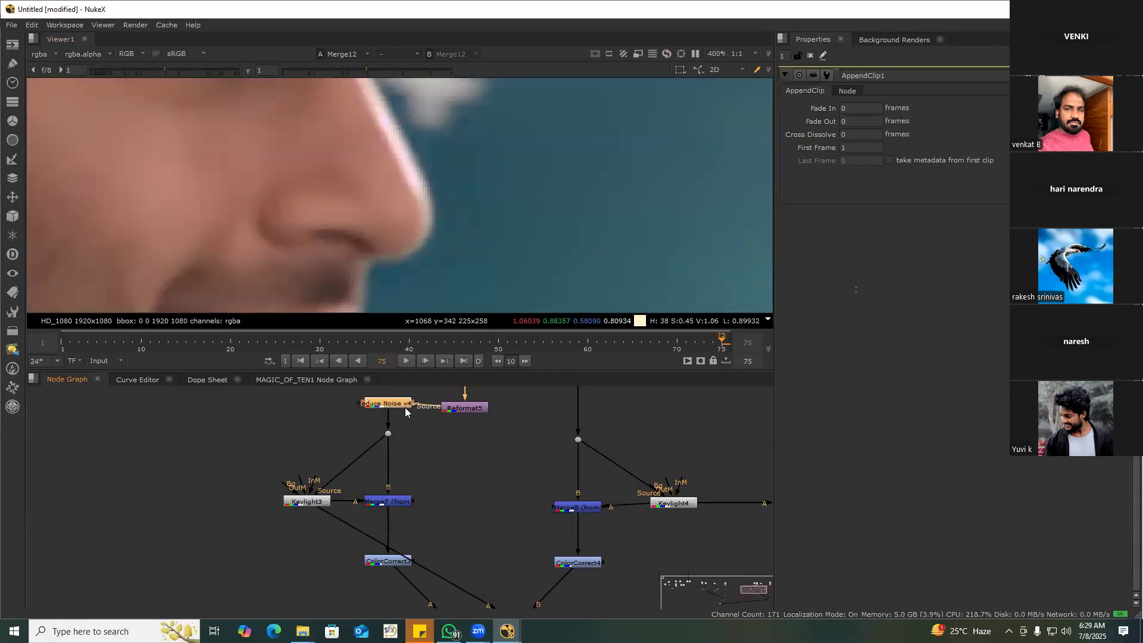
{"action": "key", "text": "1"}
{"action": "scroll", "coordinate": [404, 407], "scroll_direction": "down", "scroll_amount": 4}
{"action": "middle_click_drag", "start_coordinate": [556, 519], "coordinate": [462, 410]}
{"action": "key", "text": "2"}
{"action": "key", "text": "1"}
{"action": "key", "text": "2"}
{"action": "middle_click_drag", "start_coordinate": [352, 294], "coordinate": [270, 121]}
{"action": "key", "text": "1"}
{"action": "scroll", "coordinate": [327, 225], "scroll_direction": "up", "scroll_amount": 3}
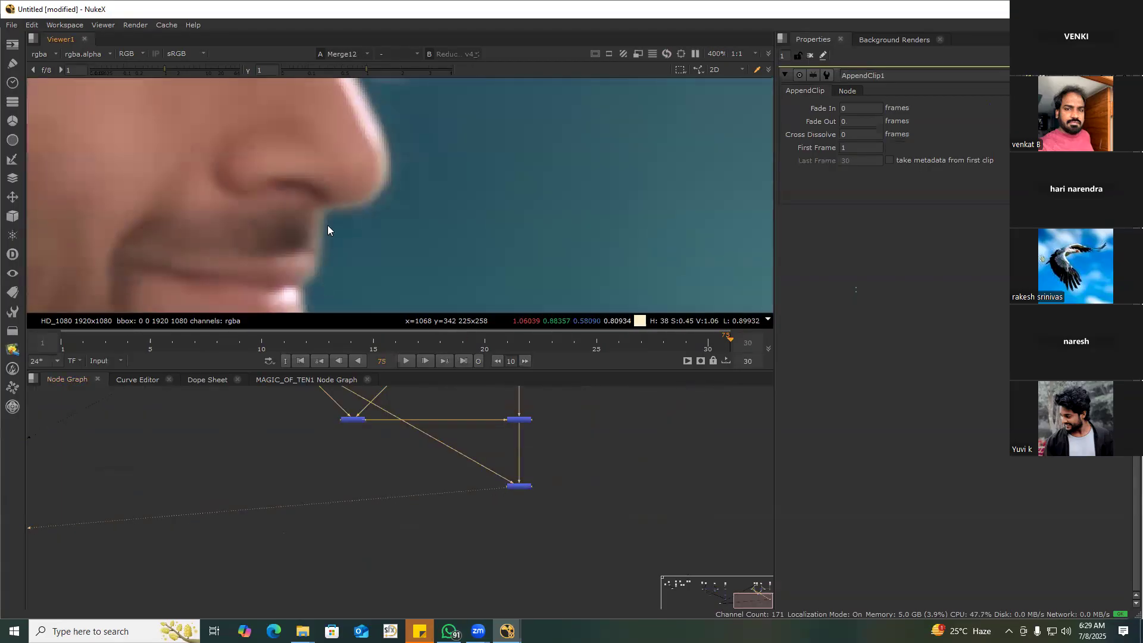
Compare the denoised plate with the composite along the man's nose and lip edges
{"action": "key", "text": "2"}
{"action": "key", "text": "1"}
{"action": "key", "text": "2"}
{"action": "key", "text": "1"}
{"action": "key", "text": "2"}
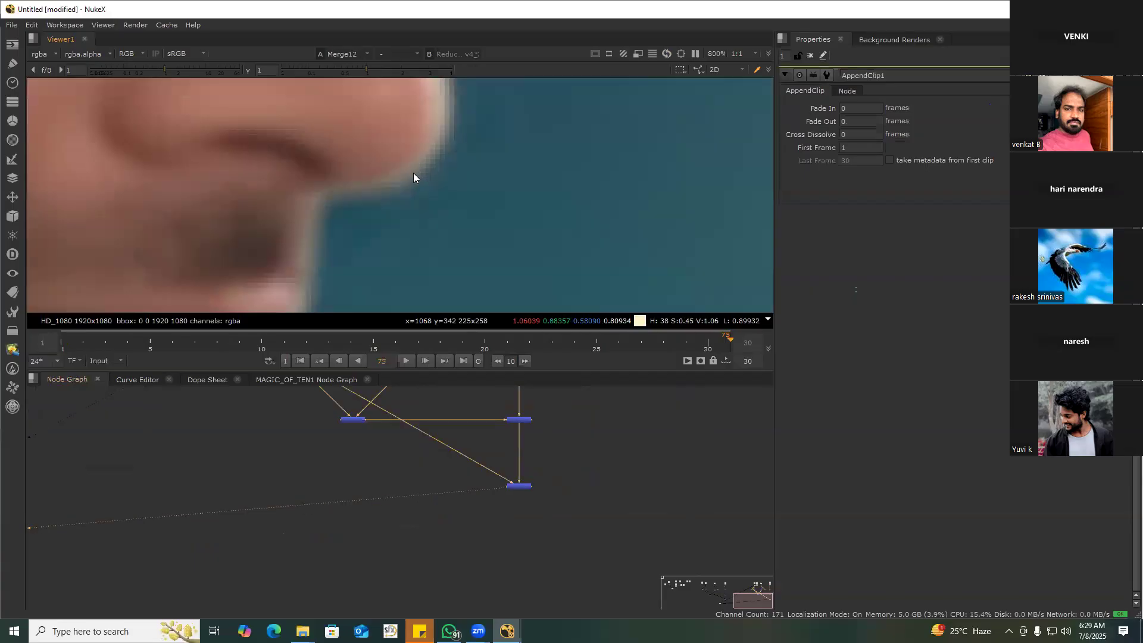
{"action": "scroll", "coordinate": [413, 172], "scroll_direction": "down", "scroll_amount": 4}
{"action": "key", "text": "1"}
{"action": "key", "text": "2"}
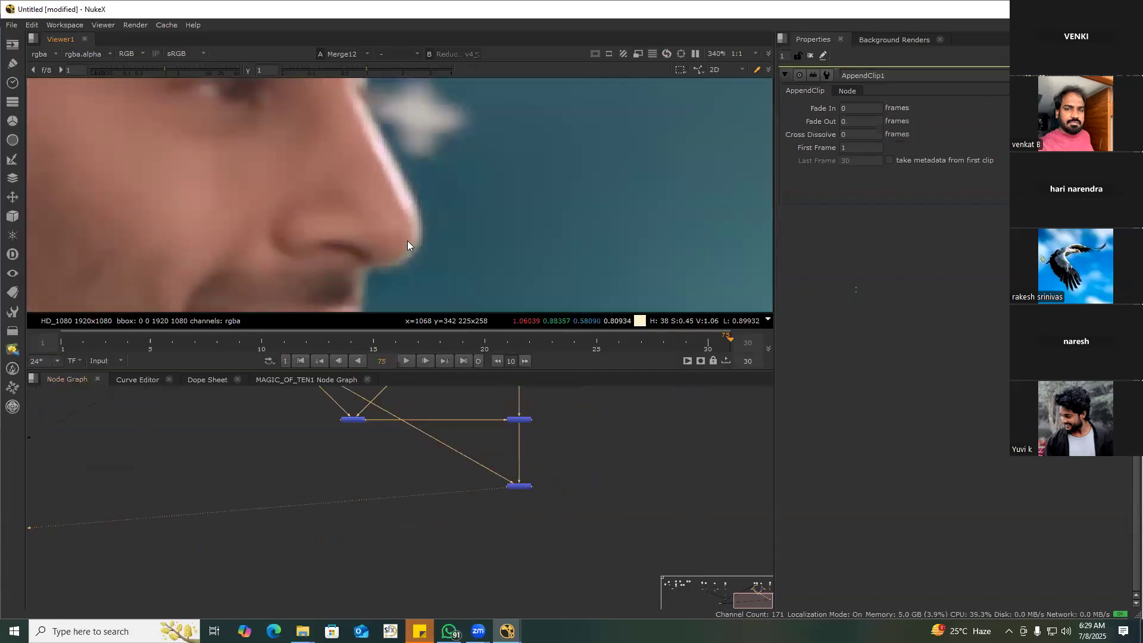
Open the MAGIC_OF_TEN1 node's properties and internal node graph to examine its keying network
{"action": "scroll", "coordinate": [321, 459], "scroll_direction": "down", "scroll_amount": 4}
{"action": "mouse_move", "coordinate": [167, 444]}
{"action": "middle_mouse_down"}
{"action": "mouse_move", "coordinate": [279, 462]}
{"action": "mouse_move", "coordinate": [351, 447]}
{"action": "middle_mouse_up"}
{"action": "mouse_move", "coordinate": [187, 440]}
{"action": "middle_mouse_down"}
{"action": "mouse_move", "coordinate": [263, 430]}
{"action": "mouse_move", "coordinate": [358, 440]}
{"action": "middle_mouse_up"}
{"action": "middle_click_drag", "start_coordinate": [182, 417], "coordinate": [350, 454]}
{"action": "scroll", "coordinate": [349, 459], "scroll_direction": "up", "scroll_amount": 5}
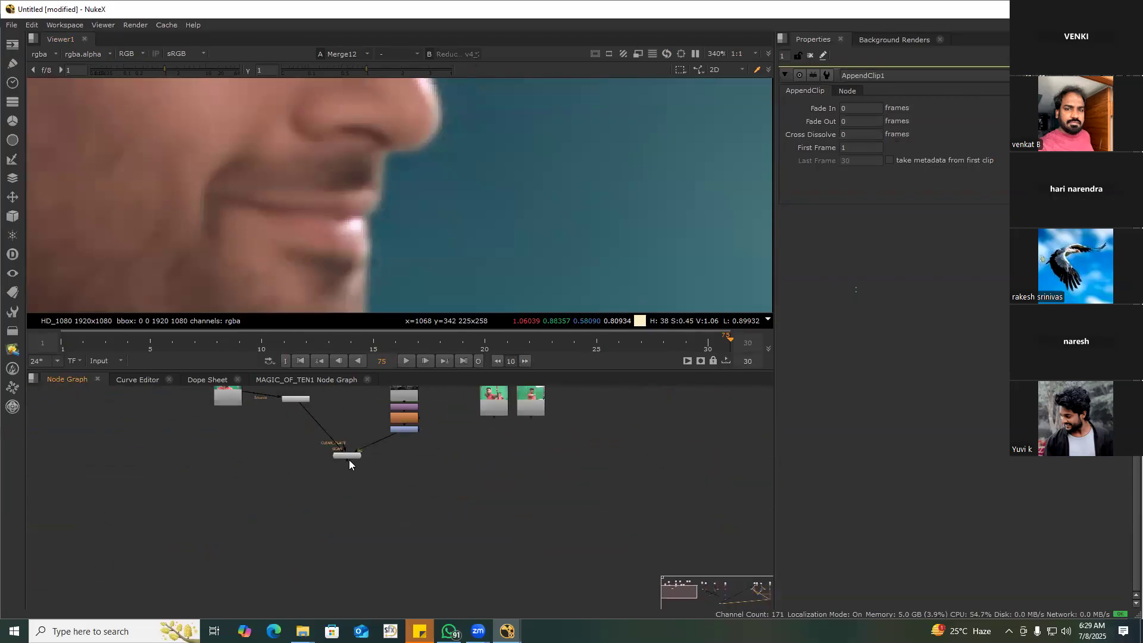
{"action": "double_click", "coordinate": [350, 457]}
{"action": "key", "text": "ctrl+Return"}
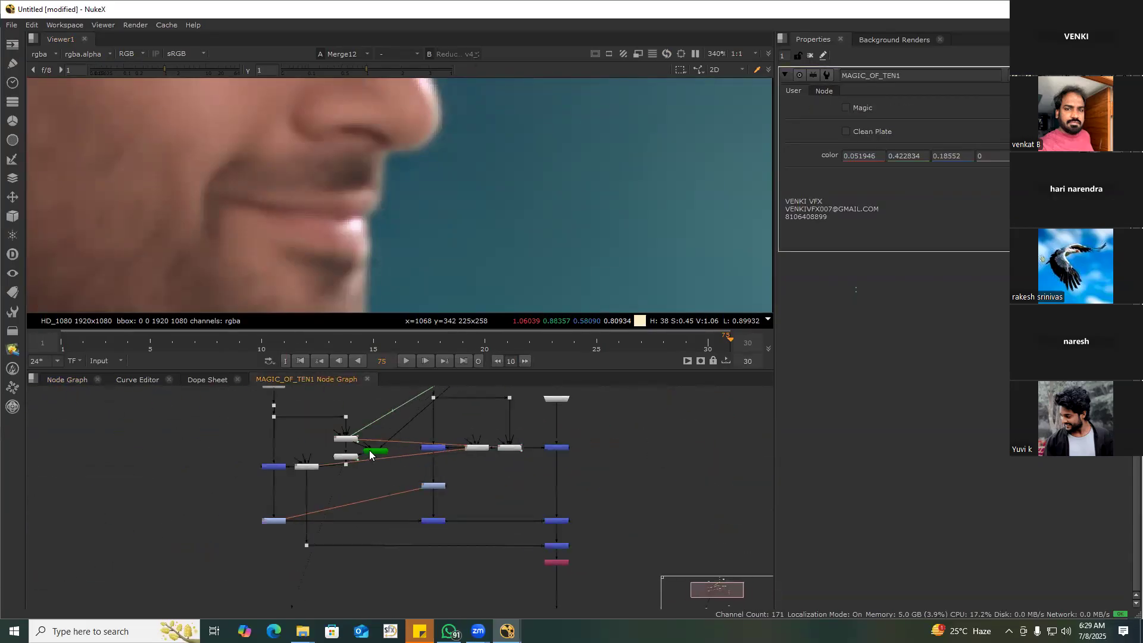
{"action": "scroll", "coordinate": [369, 454], "scroll_direction": "up", "scroll_amount": 2}
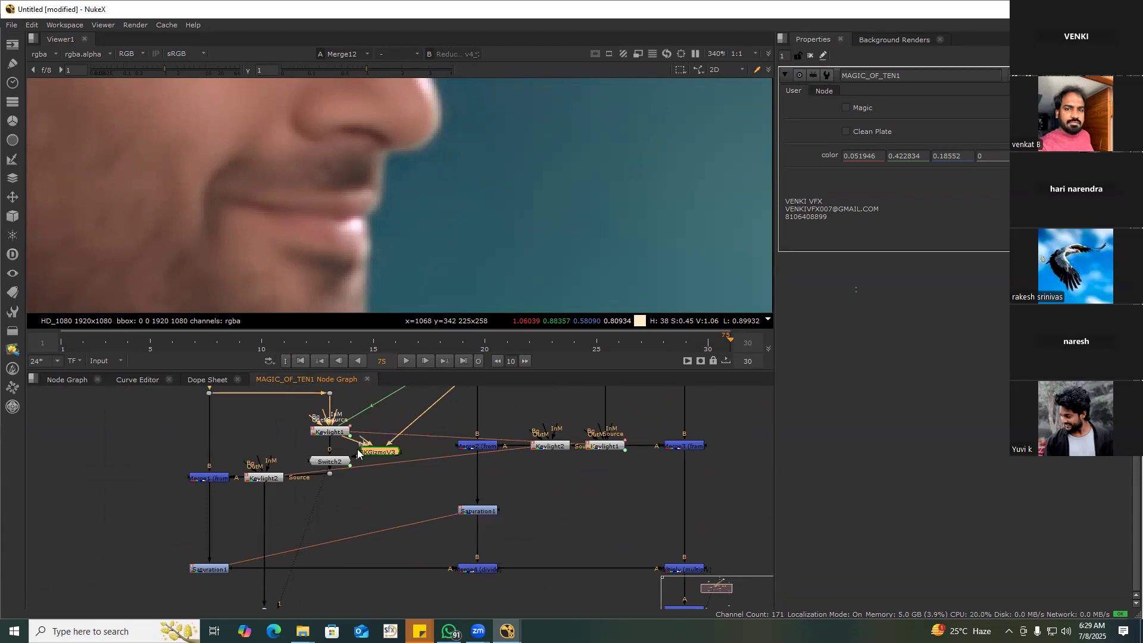
Return to the main node graph and paste a copy of MAGIC_OF_TEN1 beside the hand-built network
{"action": "left_click", "coordinate": [62, 379]}
{"action": "left_click_drag", "start_coordinate": [287, 457], "coordinate": [384, 503]}
{"action": "scroll", "coordinate": [435, 484], "scroll_direction": "down", "scroll_amount": 4}
{"action": "middle_click_drag", "start_coordinate": [761, 465], "coordinate": [240, 418]}
{"action": "middle_click_drag", "start_coordinate": [449, 442], "coordinate": [436, 468]}
{"action": "key", "text": "ctrl+v"}
{"action": "key", "text": "space"}
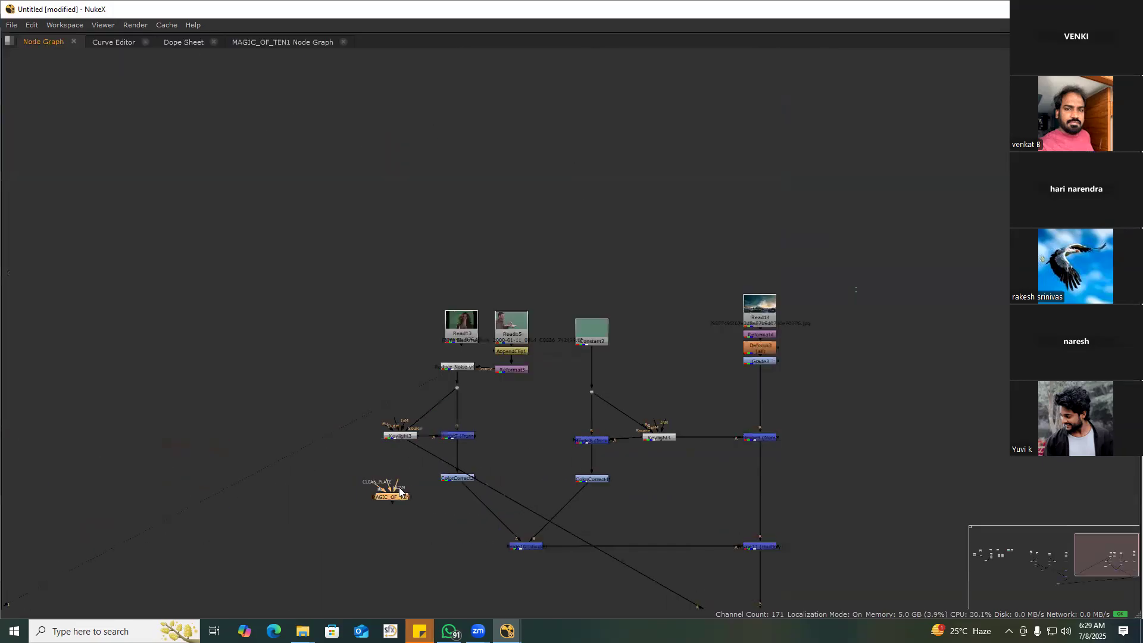
Connect the copied node's SCAN to Reduce Noise and BG to the background's Grade, move it between the two key branches, and view it
{"action": "scroll", "coordinate": [403, 480], "scroll_direction": "up", "scroll_amount": 5}
{"action": "left_click_drag", "start_coordinate": [404, 480], "coordinate": [536, 201]}
{"action": "scroll", "coordinate": [366, 446], "scroll_direction": "down", "scroll_amount": 3}
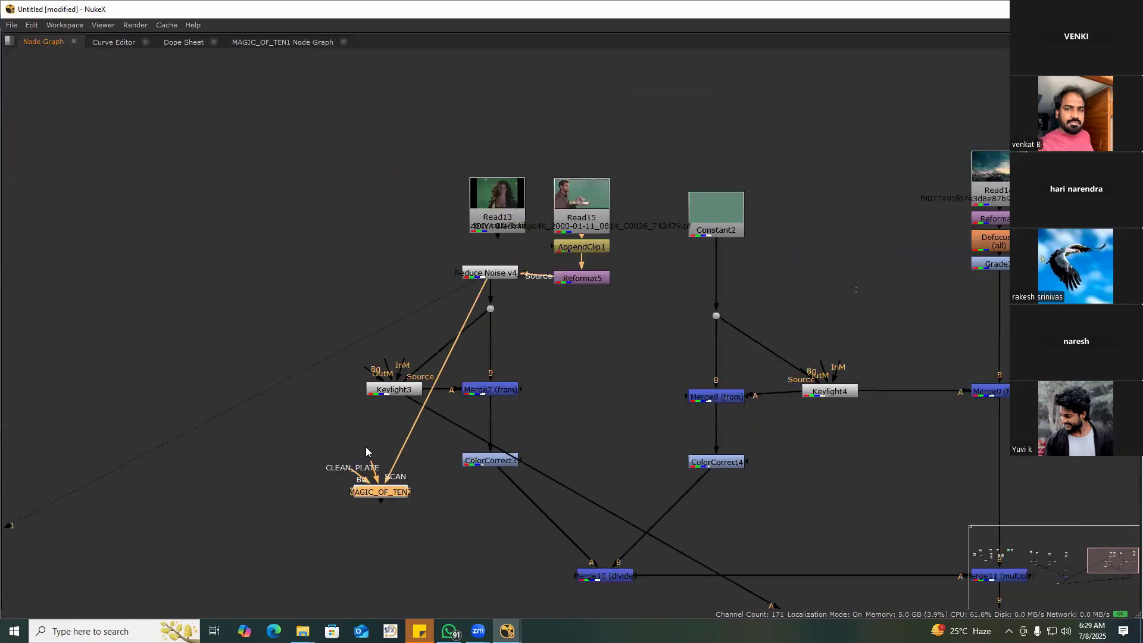
{"action": "left_click_drag", "start_coordinate": [357, 467], "coordinate": [899, 293]}
{"action": "scroll", "coordinate": [492, 425], "scroll_direction": "down", "scroll_amount": 3}
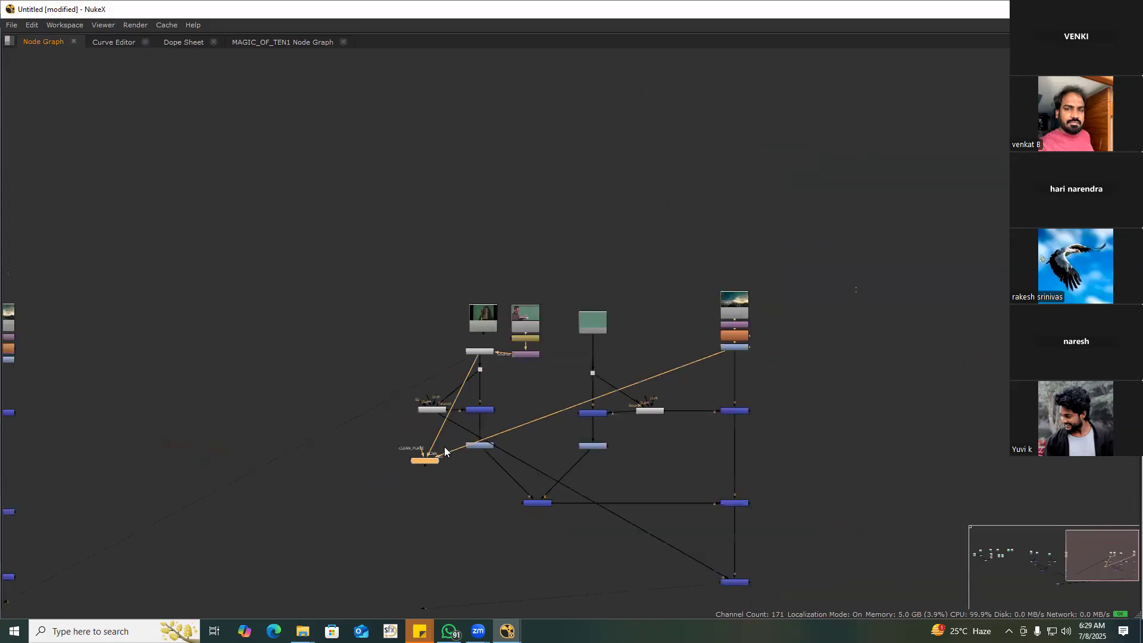
{"action": "left_click_drag", "start_coordinate": [425, 460], "coordinate": [540, 384]}
{"action": "key", "text": "space"}
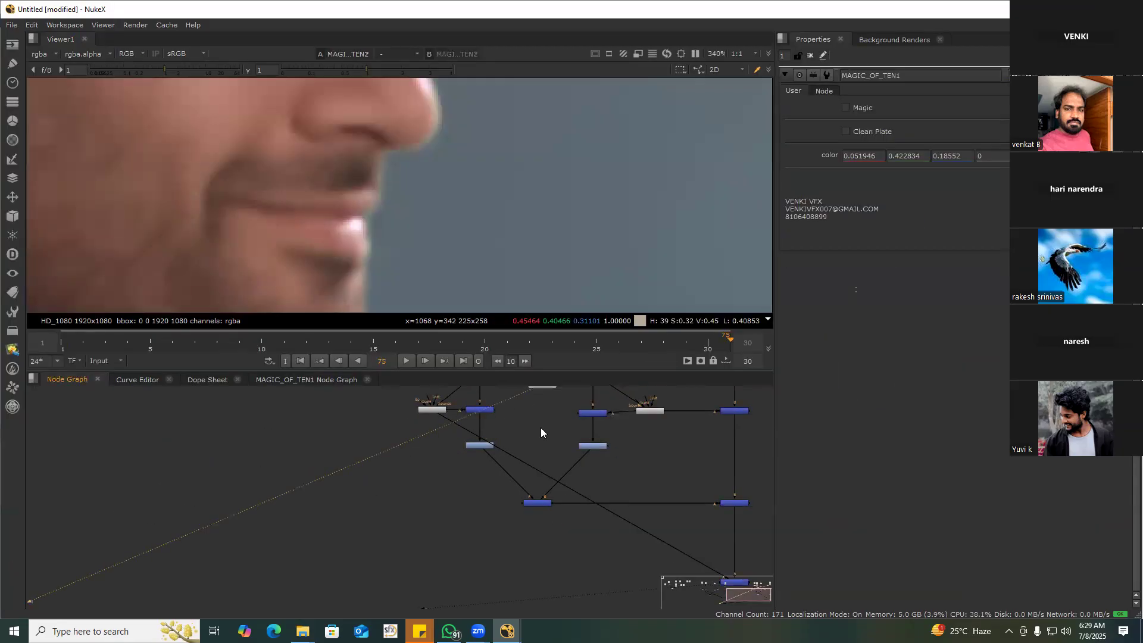
View Reduce Noise and sample the green backdrop beside the nose as MAGIC_OF_TEN2's colour
{"action": "scroll", "coordinate": [500, 467], "scroll_direction": "up", "scroll_amount": 3}
{"action": "key", "text": "1"}
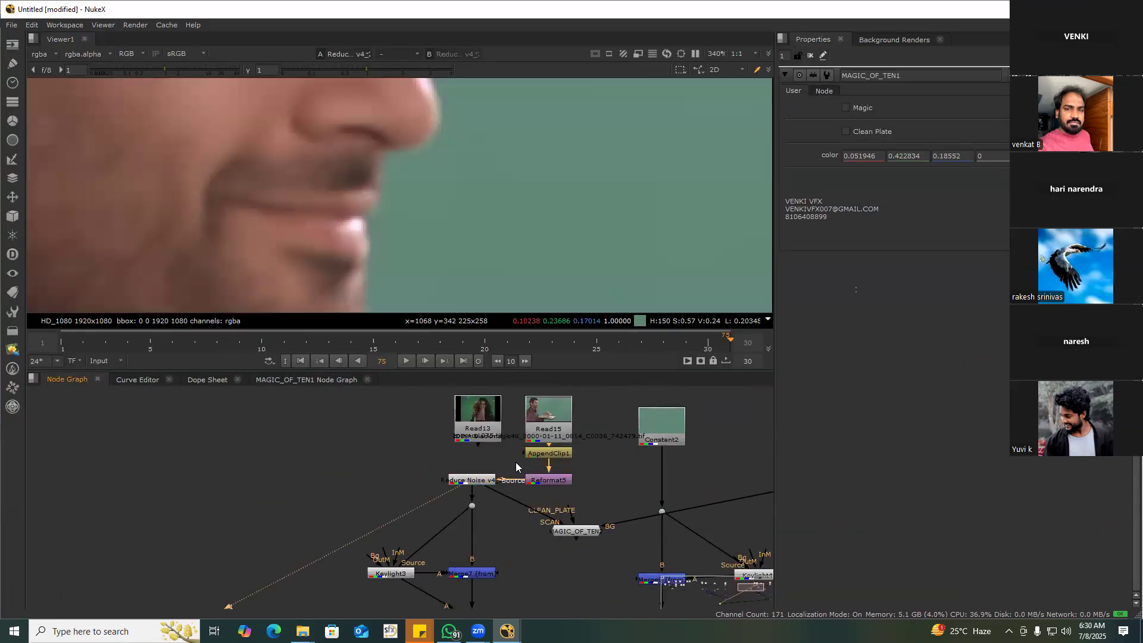
{"action": "scroll", "coordinate": [494, 434], "scroll_direction": "down", "scroll_amount": 2}
{"action": "double_click", "coordinate": [481, 420]}
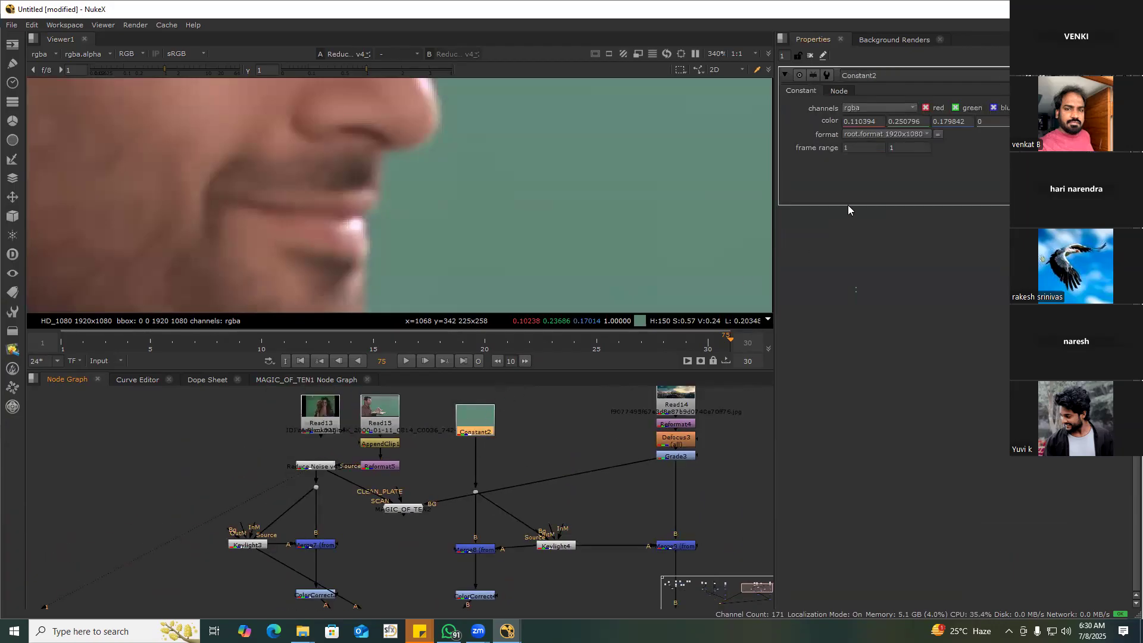
{"action": "double_click", "coordinate": [409, 508]}
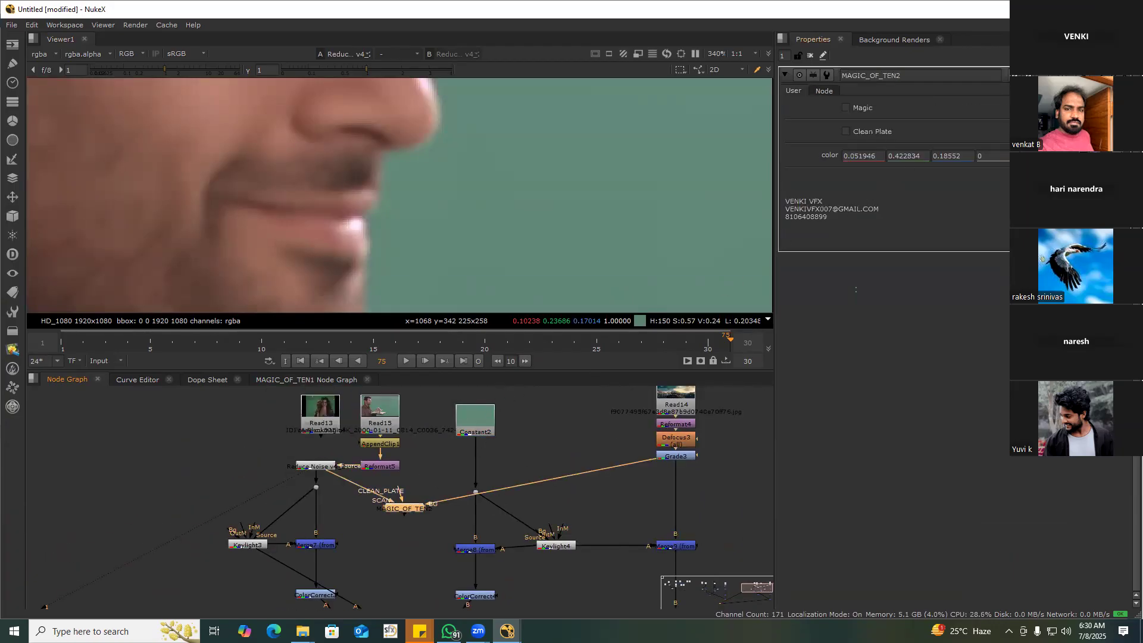
{"action": "left_click_drag", "start_coordinate": [476, 109], "coordinate": [516, 208], "text": "ctrl+shift"}
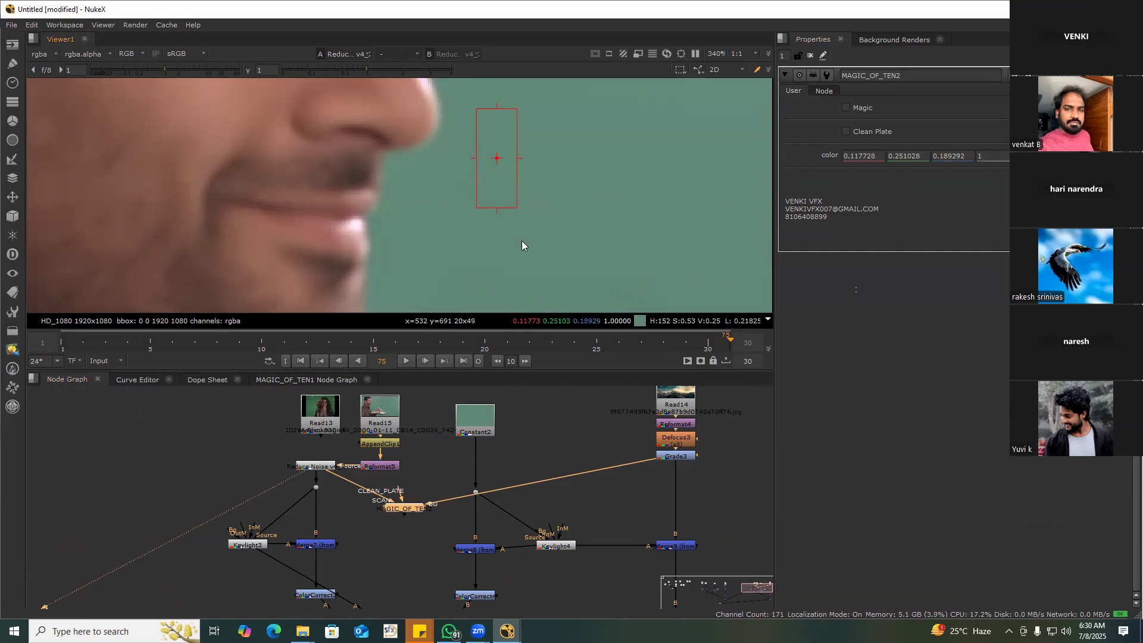
View the MAGIC_OF_TEN2 result and examine the man's nose and lip edges up close
{"action": "key", "text": "1"}
{"action": "scroll", "coordinate": [434, 262], "scroll_direction": "up", "scroll_amount": 4}
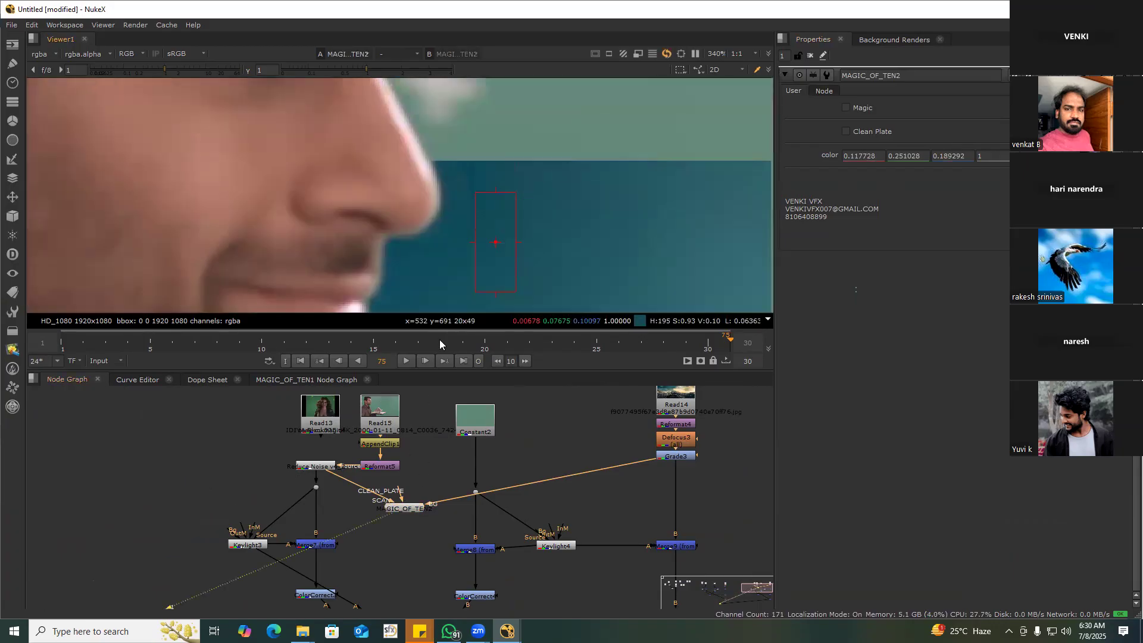
{"action": "scroll", "coordinate": [423, 274], "scroll_direction": "up", "scroll_amount": 1}
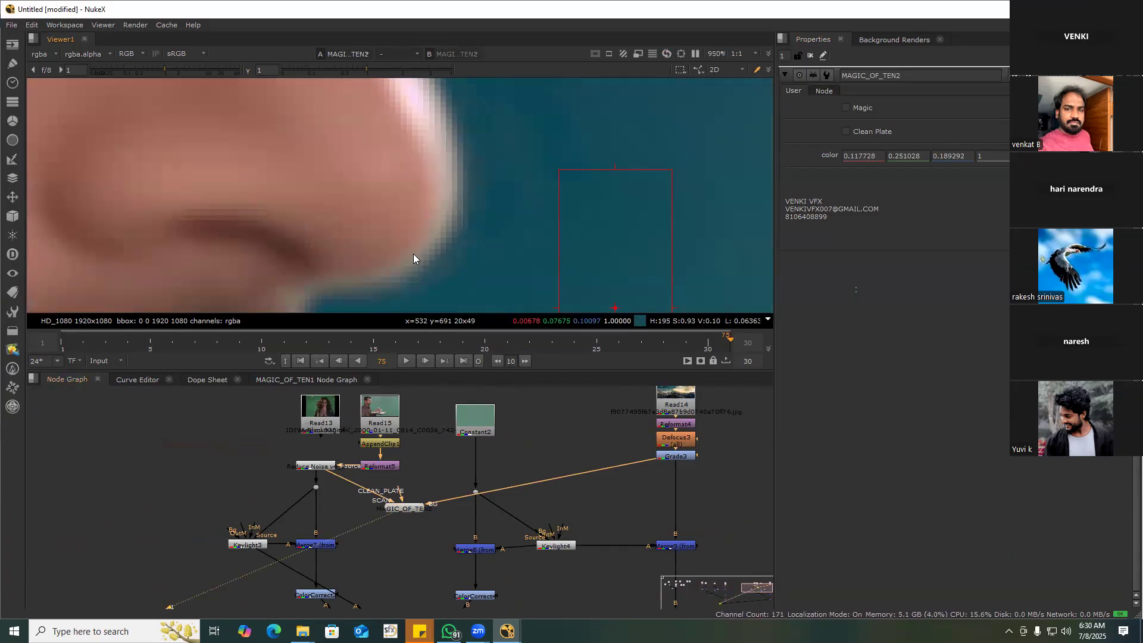
{"action": "middle_click_drag", "start_coordinate": [382, 238], "coordinate": [412, 209]}
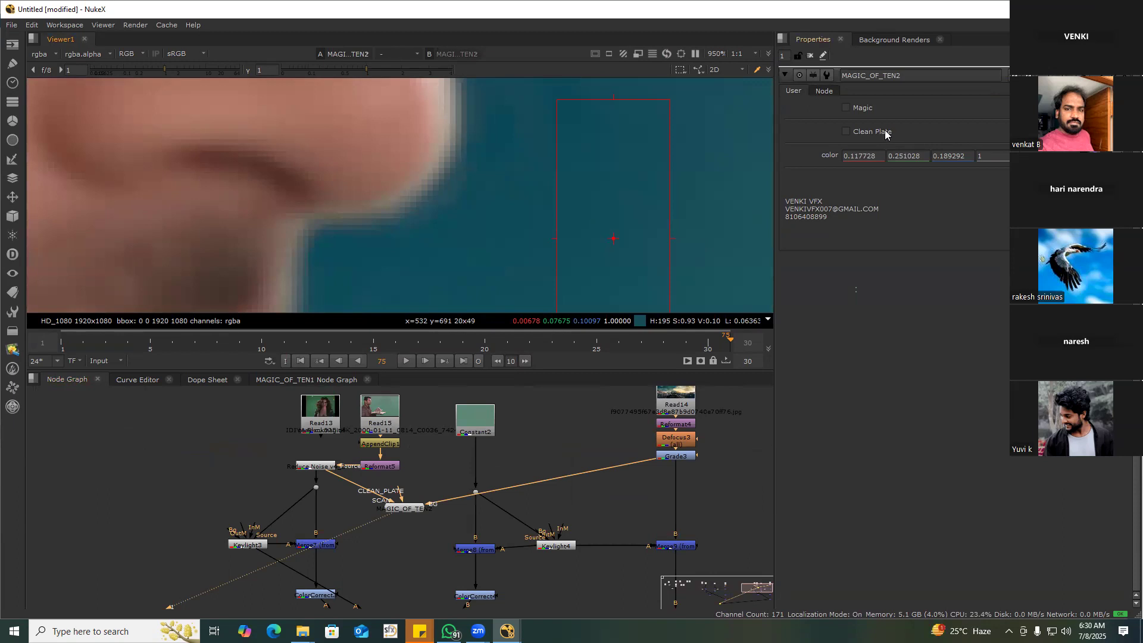
Switch Magic on and off on MAGIC_OF_TEN2 to compare the nose and lip edges
{"action": "left_click", "coordinate": [859, 109]}
{"action": "left_click", "coordinate": [859, 110]}
{"action": "scroll", "coordinate": [476, 256], "scroll_direction": "down", "scroll_amount": 5}
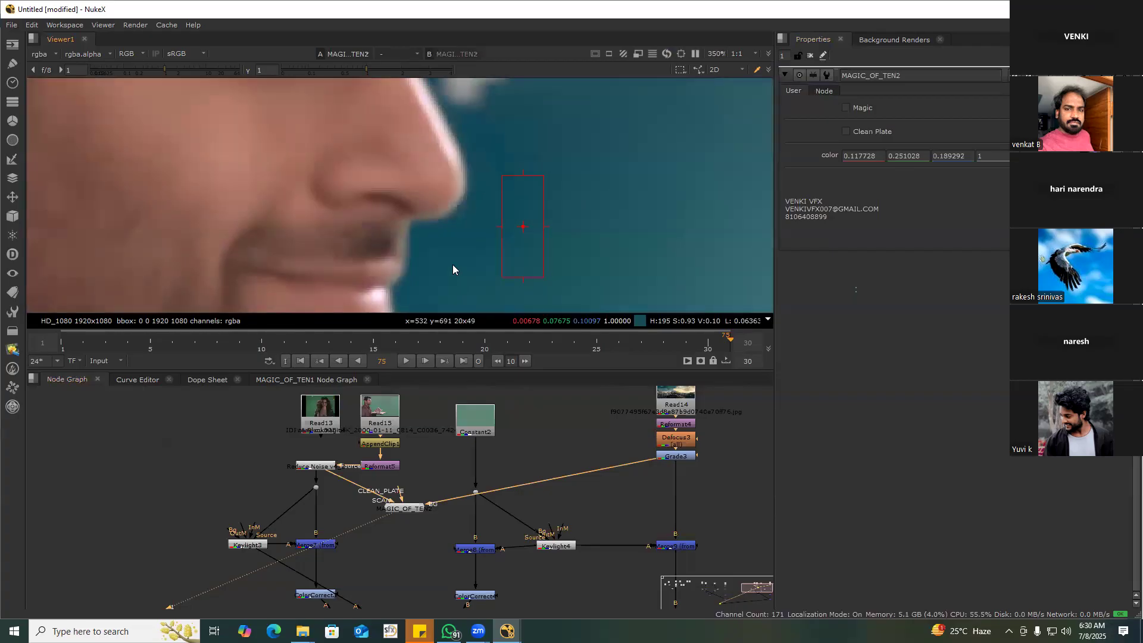
Inside MAGIC_OF_TEN2, set the screen type of IBKGizmoV3_1 to C-green
{"action": "left_click", "coordinate": [407, 509]}
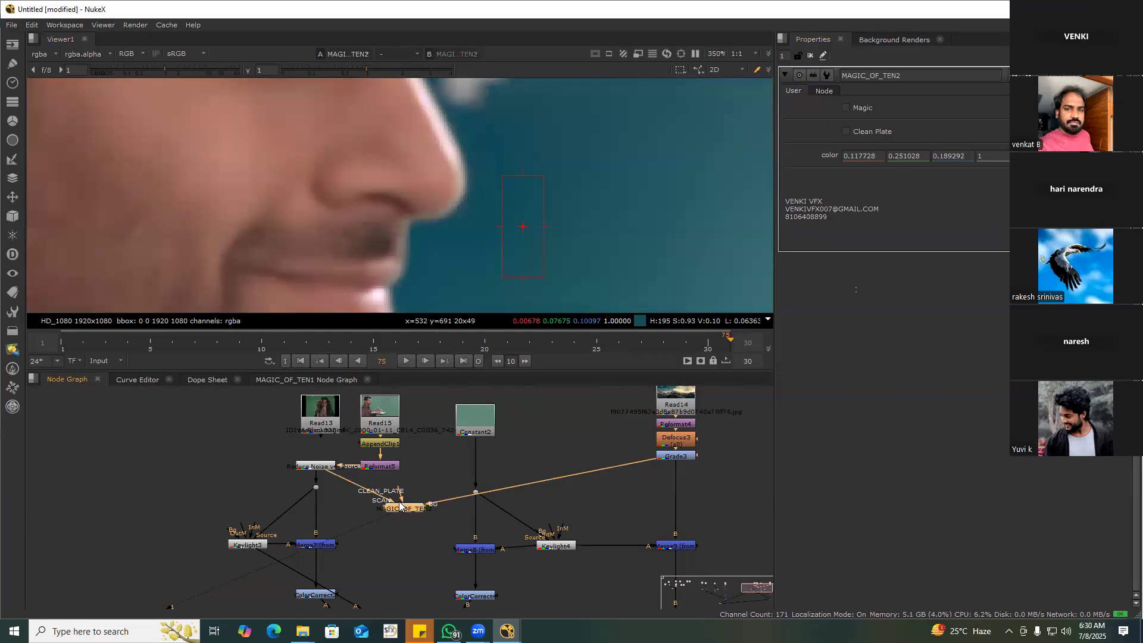
{"action": "key", "text": "ctrl+Return"}
{"action": "scroll", "coordinate": [416, 476], "scroll_direction": "up", "scroll_amount": 5}
{"action": "left_click", "coordinate": [434, 491]}
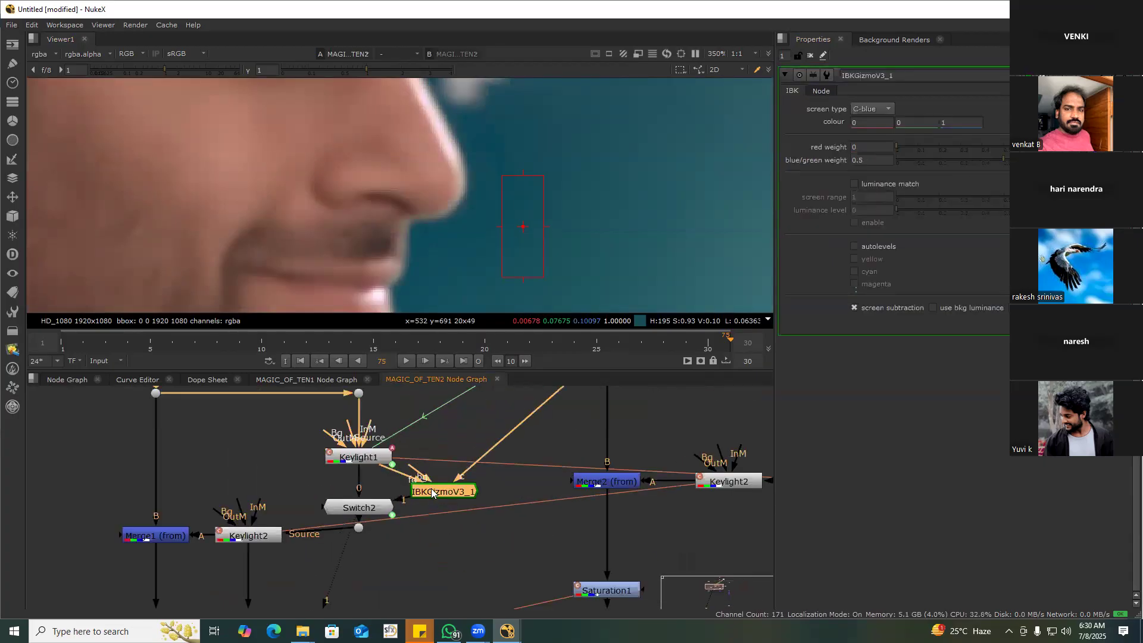
{"action": "left_click", "coordinate": [874, 110]}
{"action": "left_click", "coordinate": [876, 119]}
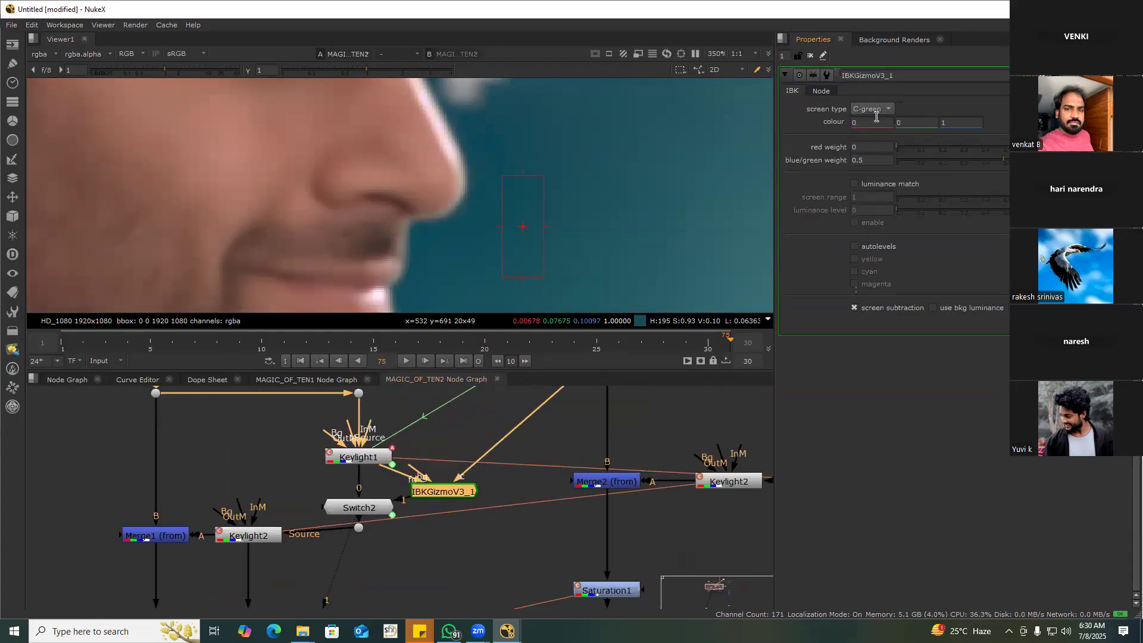
Reopen MAGIC_OF_TEN2's settings from the main graph, display its internal network and enable Magic
{"action": "left_click", "coordinate": [81, 382]}
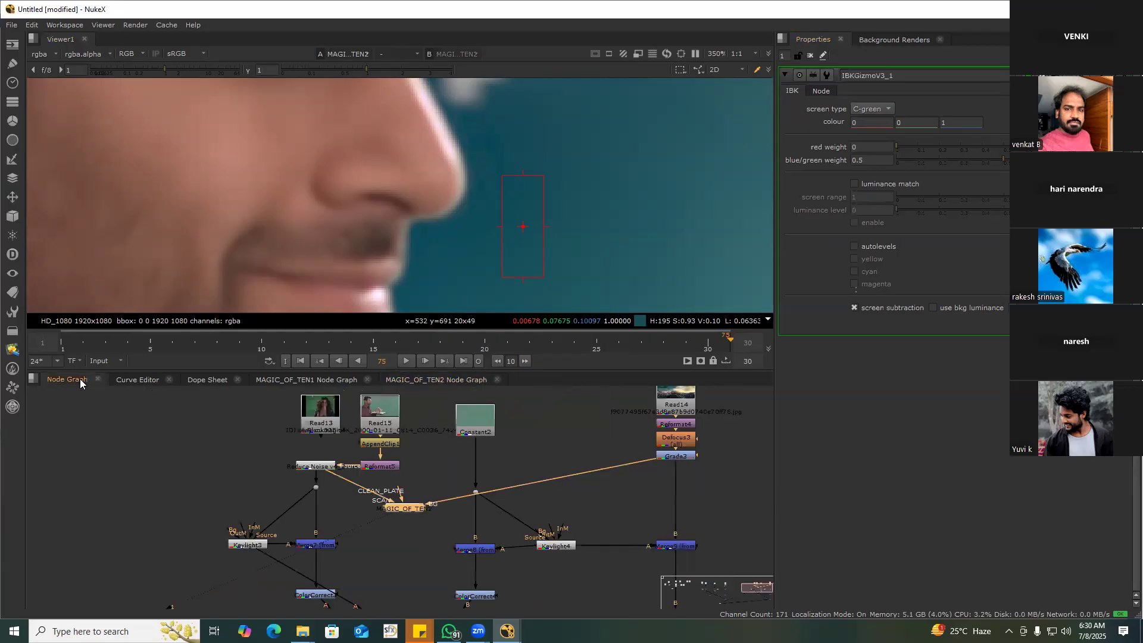
{"action": "double_click", "coordinate": [412, 508]}
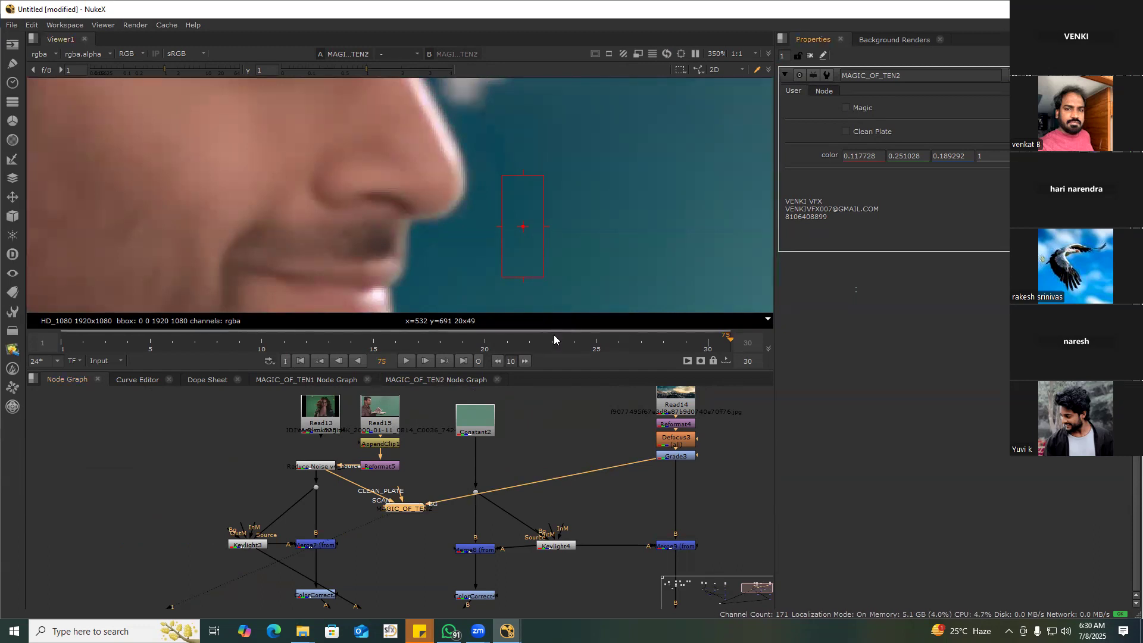
{"action": "key", "text": "ctrl+Return"}
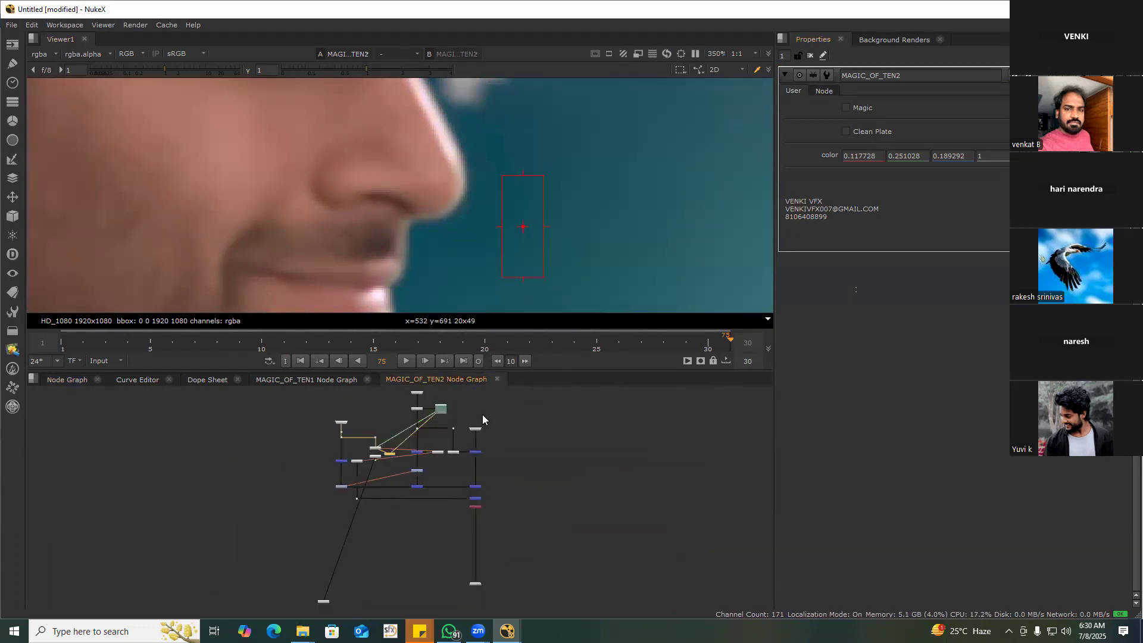
{"action": "left_click", "coordinate": [856, 109]}
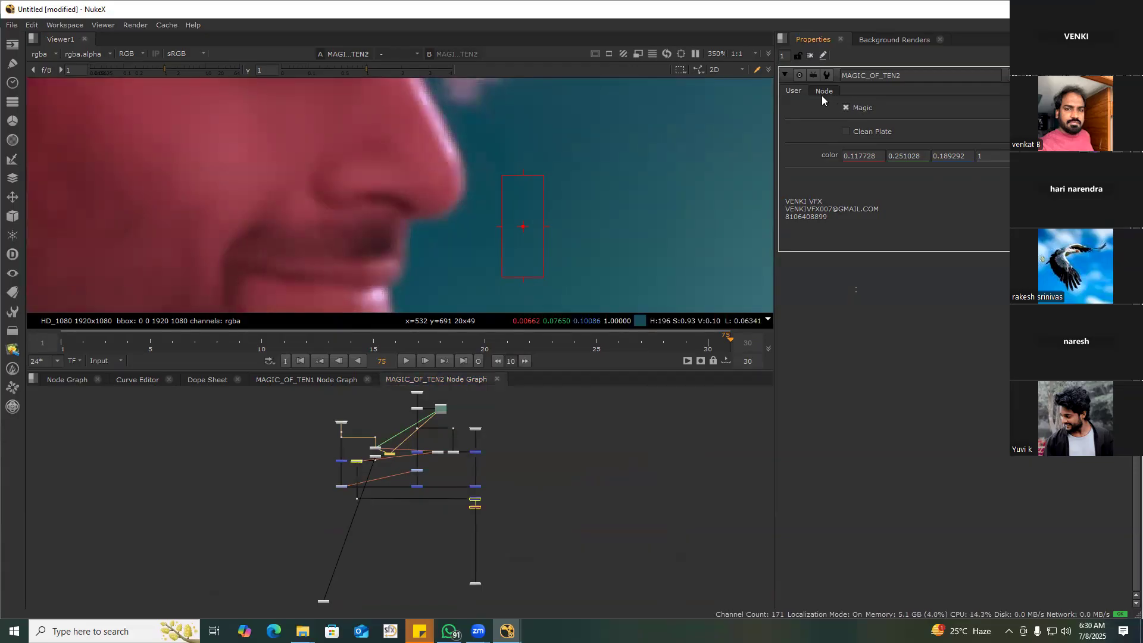
Set the red weight of IBKGizmoV3_1 to 0.295 and check the nose edge against the backdrop
{"action": "scroll", "coordinate": [390, 441], "scroll_direction": "up", "scroll_amount": 5}
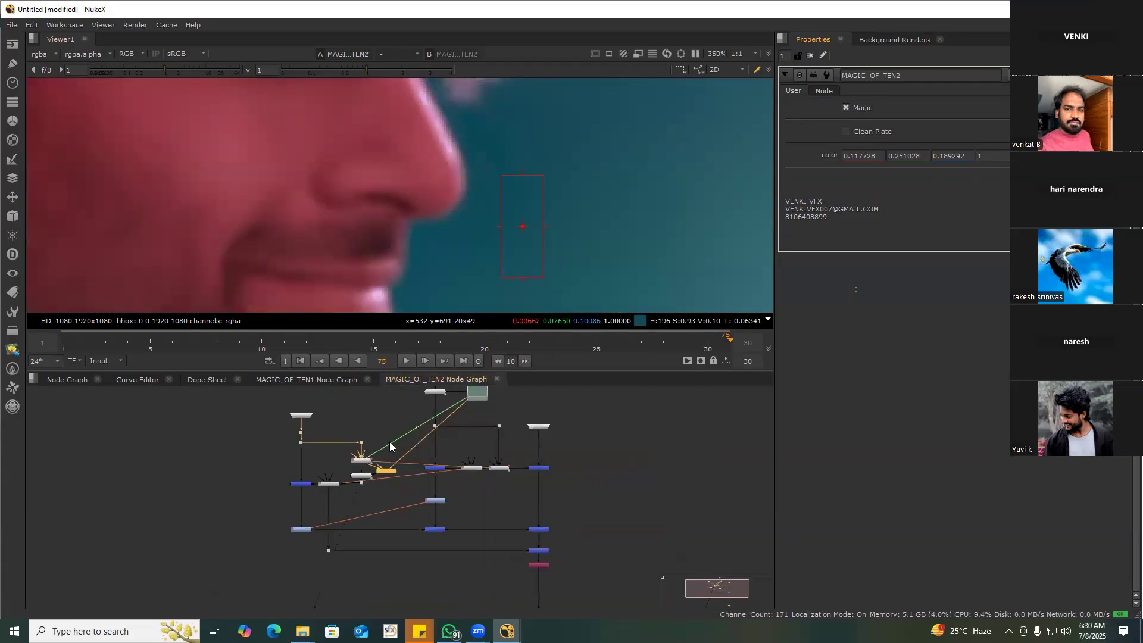
{"action": "double_click", "coordinate": [381, 479]}
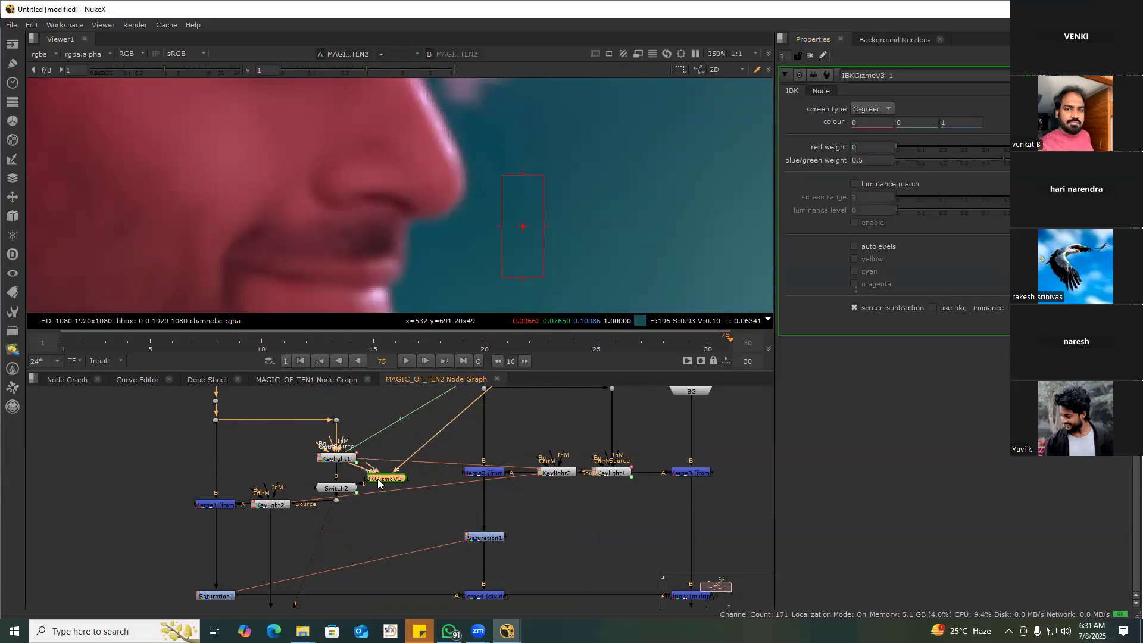
{"action": "left_click", "coordinate": [935, 146], "text": "ctrl"}
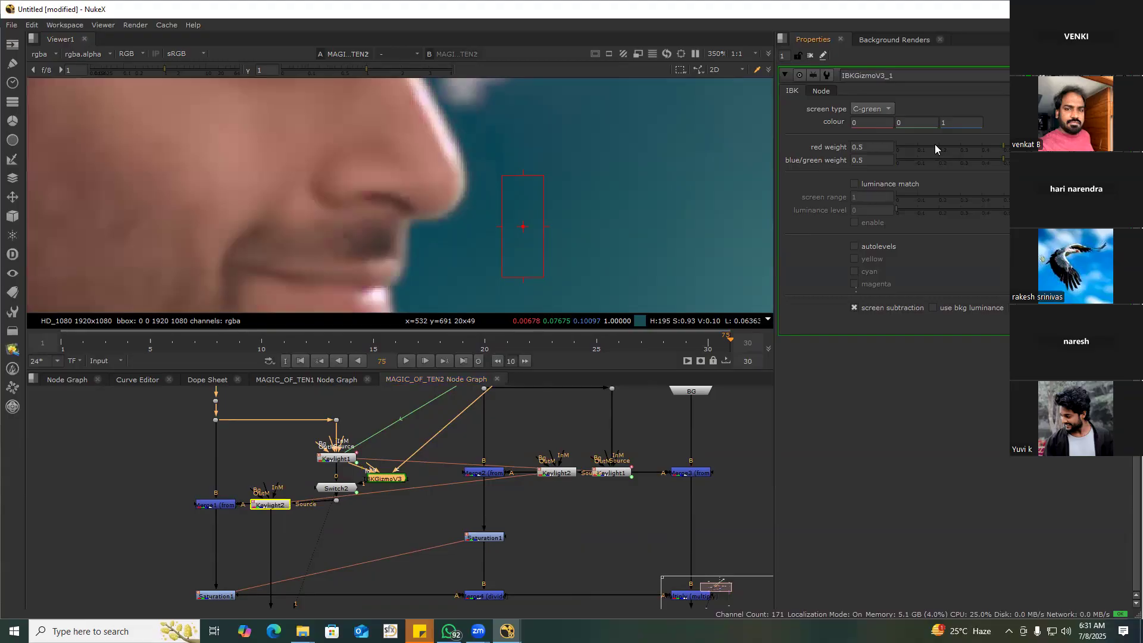
{"action": "left_click_drag", "start_coordinate": [1001, 144], "coordinate": [960, 148]}
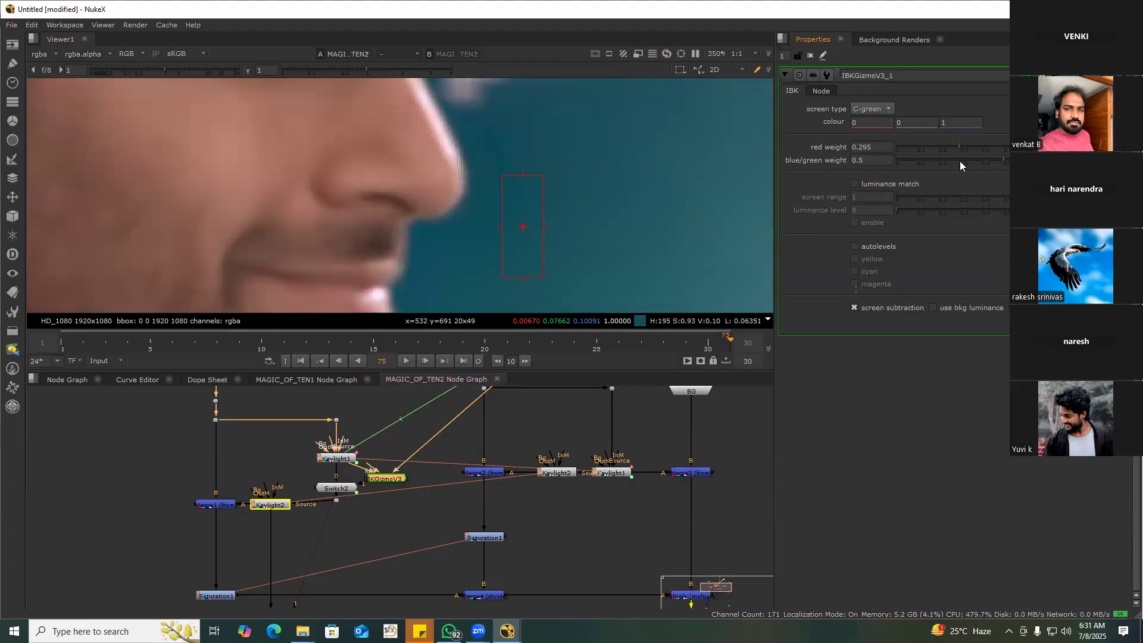
{"action": "scroll", "coordinate": [452, 225], "scroll_direction": "down", "scroll_amount": 3}
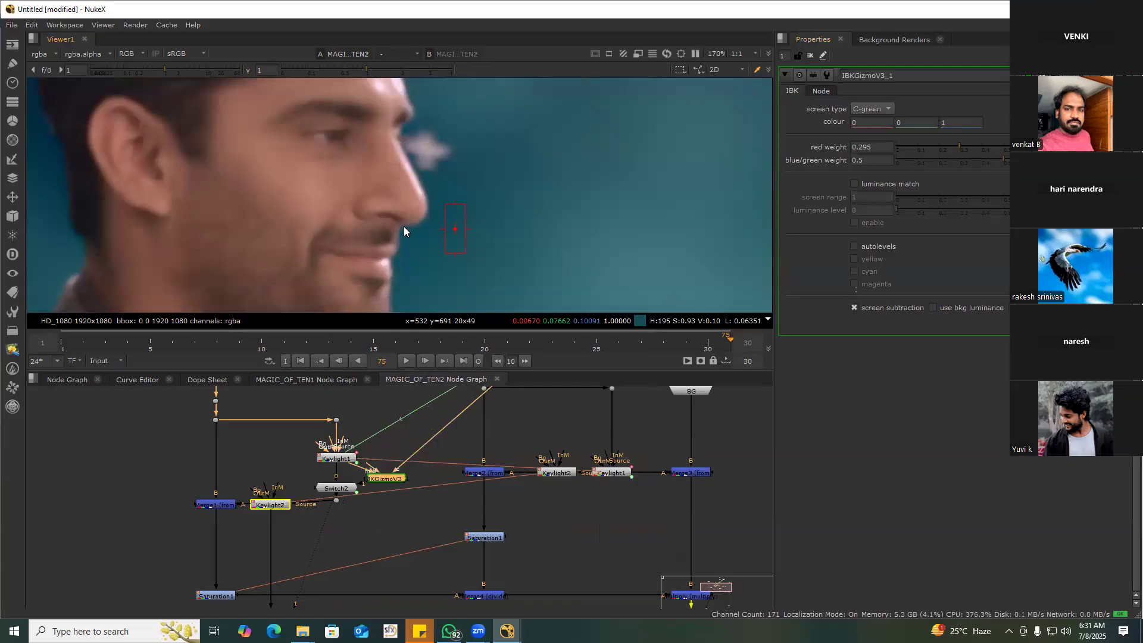
{"action": "scroll", "coordinate": [404, 228], "scroll_direction": "up", "scroll_amount": 5}
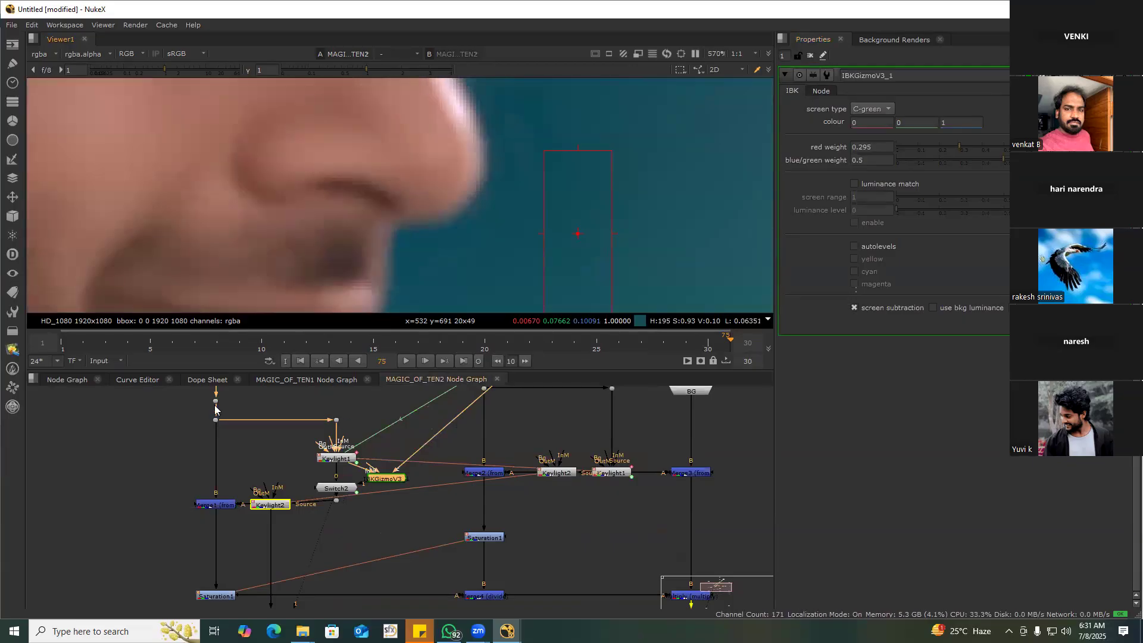
Return to the main node graph and toggle MAGIC_OF_TEN2's Magic option repeatedly to compare the result
{"action": "left_click", "coordinate": [67, 379]}
{"action": "double_click", "coordinate": [409, 509]}
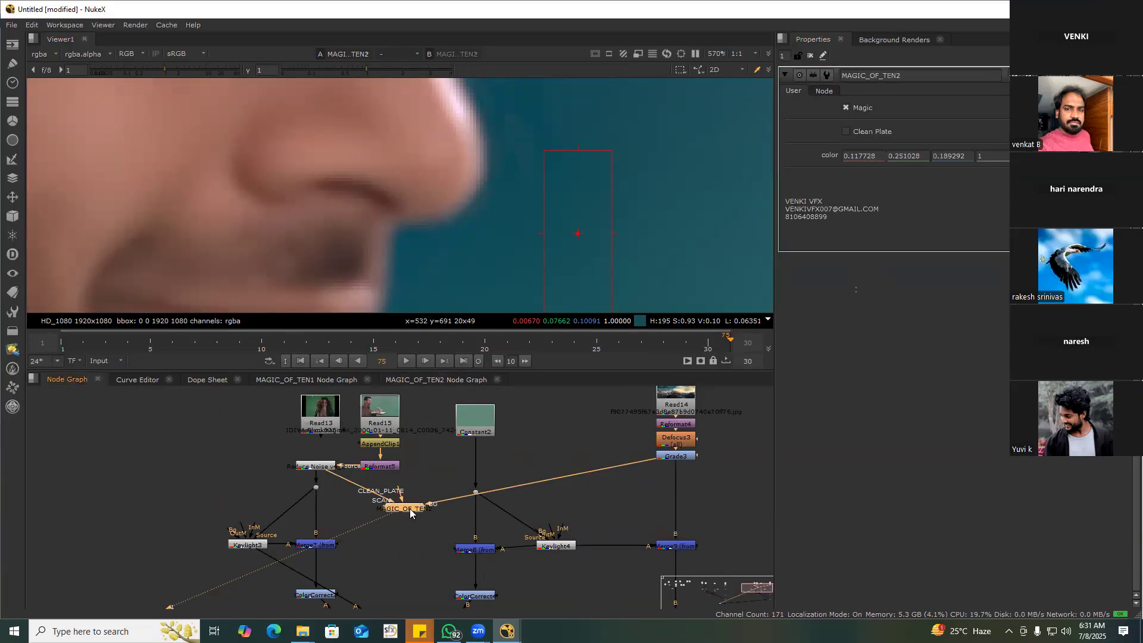
{"action": "left_click", "coordinate": [863, 108]}
{"action": "left_click", "coordinate": [863, 108]}
{"action": "left_click", "coordinate": [863, 109]}
{"action": "left_click", "coordinate": [863, 108]}
Examine the man's nose, lip and chin edges in the MAGIC_OF_TEN2 result with Magic on and off
{"action": "scroll", "coordinate": [476, 233], "scroll_direction": "down", "scroll_amount": 3}
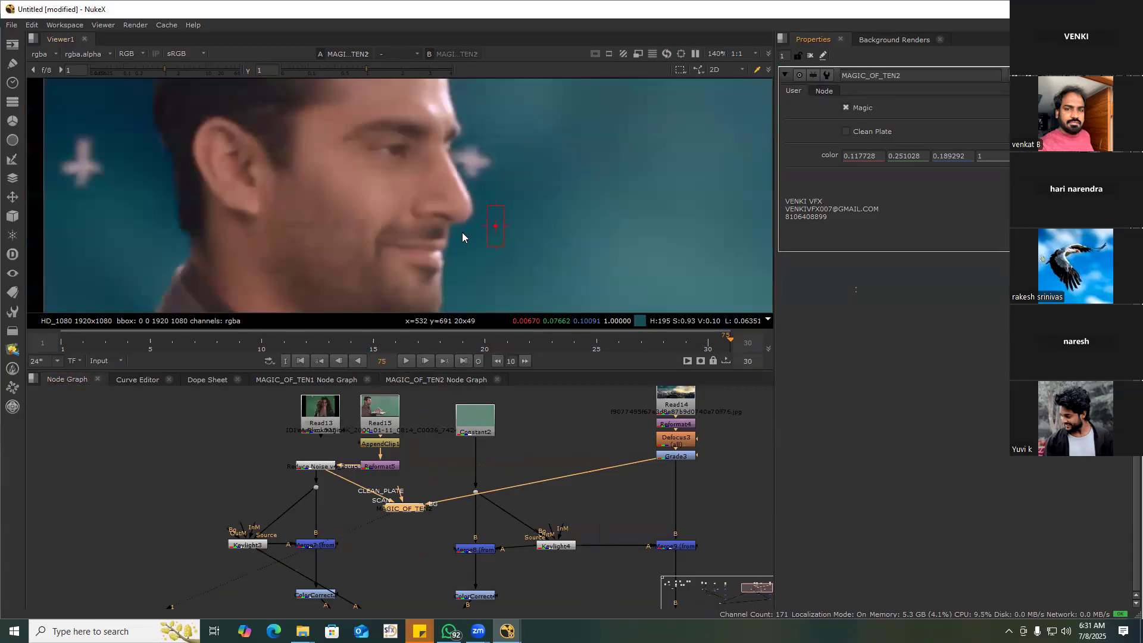
{"action": "scroll", "coordinate": [462, 232], "scroll_direction": "up", "scroll_amount": 3}
{"action": "scroll", "coordinate": [386, 281], "scroll_direction": "down", "scroll_amount": 3}
{"action": "scroll", "coordinate": [396, 262], "scroll_direction": "up", "scroll_amount": 3}
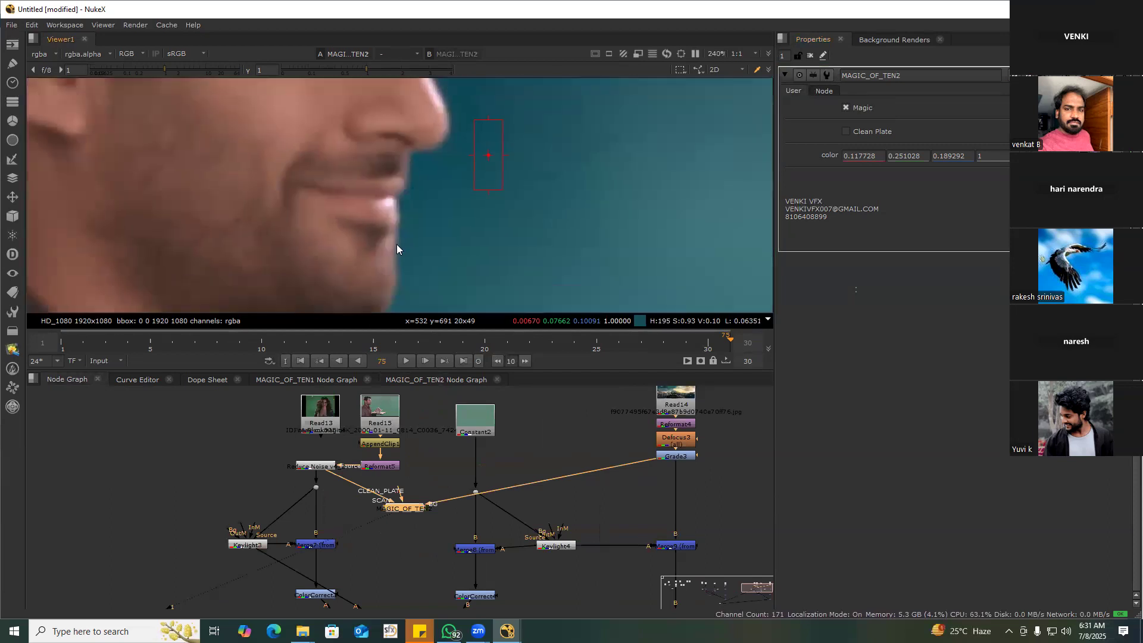
{"action": "scroll", "coordinate": [425, 200], "scroll_direction": "down", "scroll_amount": 3}
{"action": "left_click", "coordinate": [324, 466]}
{"action": "left_click", "coordinate": [846, 107]}
{"action": "scroll", "coordinate": [441, 237], "scroll_direction": "up", "scroll_amount": 3}
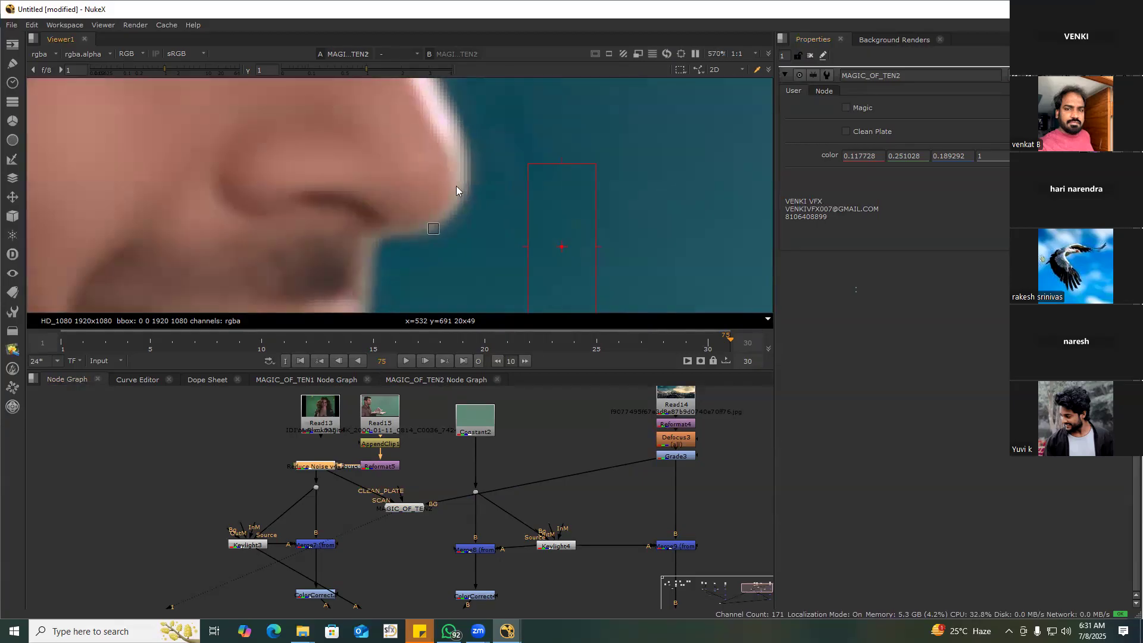
{"action": "left_click", "coordinate": [858, 107]}
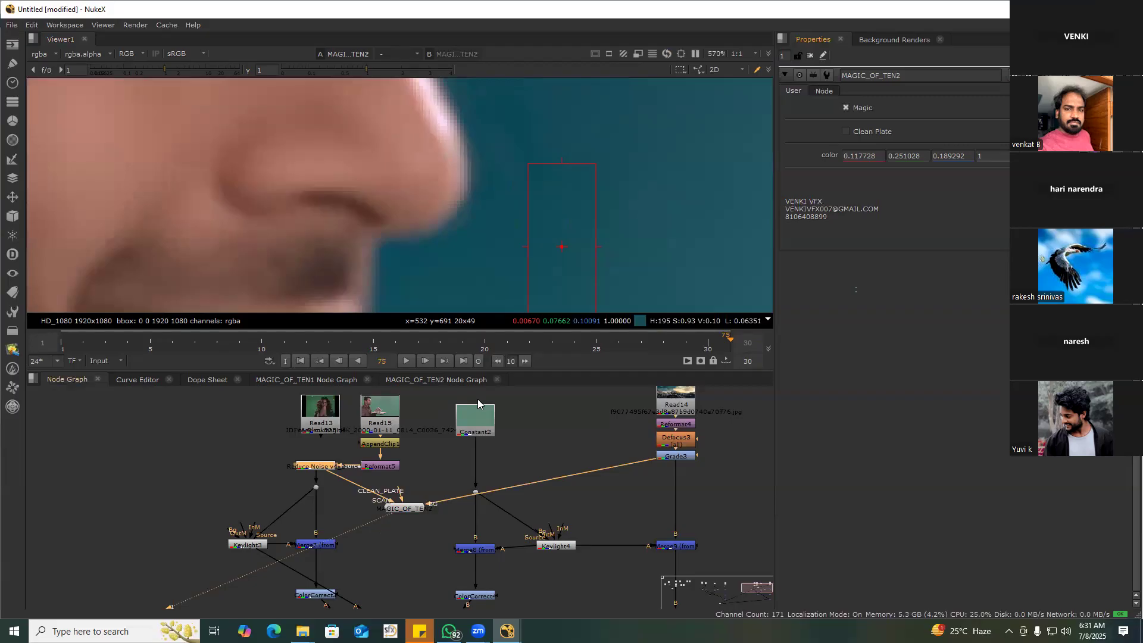
Delete the MAGIC_OF_TEN2 node from the main node graph
{"action": "middle_click_drag", "start_coordinate": [314, 545], "coordinate": [373, 484]}
{"action": "left_click", "coordinate": [400, 460]}
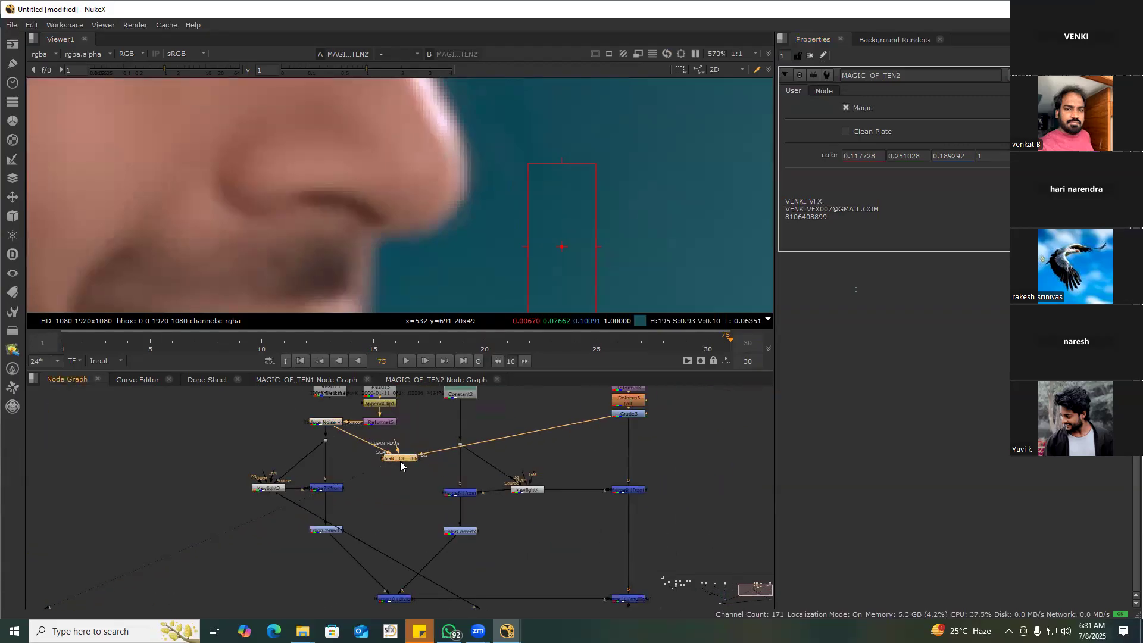
{"action": "key", "text": "Delete"}
View Merge12 at the end of the hand-built network and examine the nose edge up close
{"action": "scroll", "coordinate": [387, 478], "scroll_direction": "down", "scroll_amount": 3}
{"action": "middle_click_drag", "start_coordinate": [522, 544], "coordinate": [477, 494]}
{"action": "left_click", "coordinate": [487, 528]}
{"action": "key", "text": "1"}
{"action": "scroll", "coordinate": [499, 306], "scroll_direction": "down", "scroll_amount": 3}
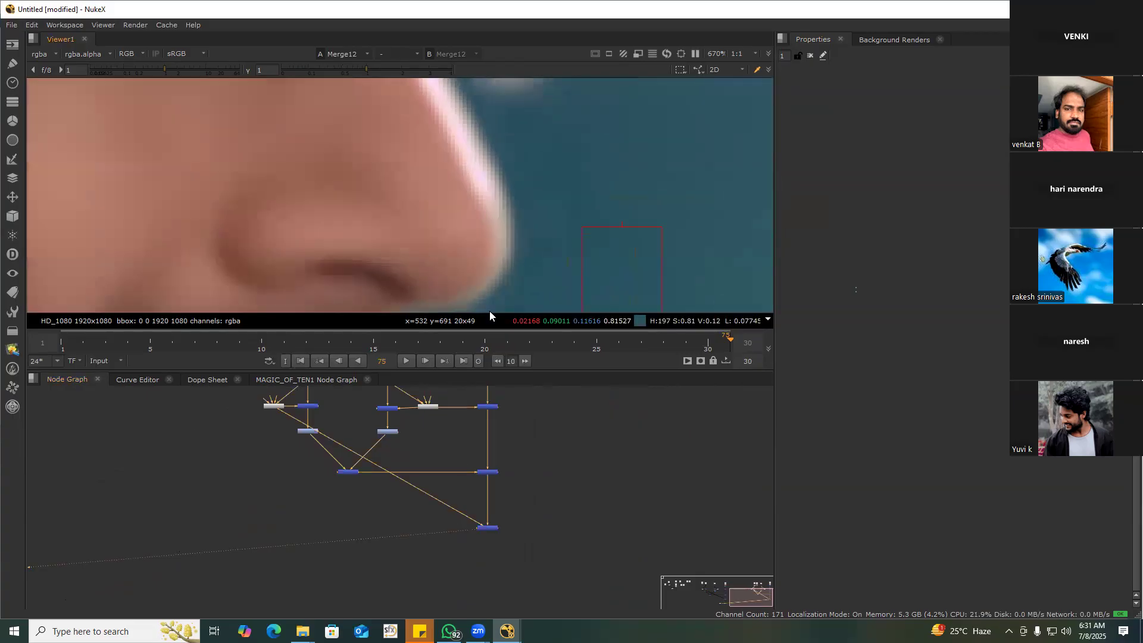
{"action": "scroll", "coordinate": [297, 409], "scroll_direction": "up", "scroll_amount": 3}
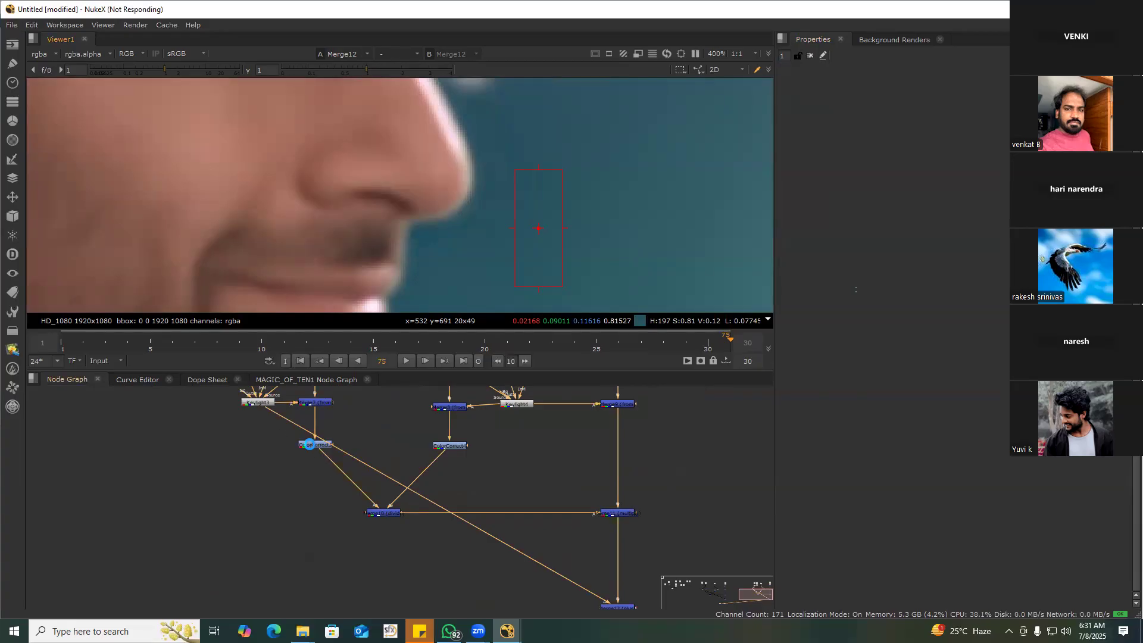
Relaunch NukeX 13.2v5 and restore the autosaved untitled script
{"action": "key", "text": "alt+Tab"}
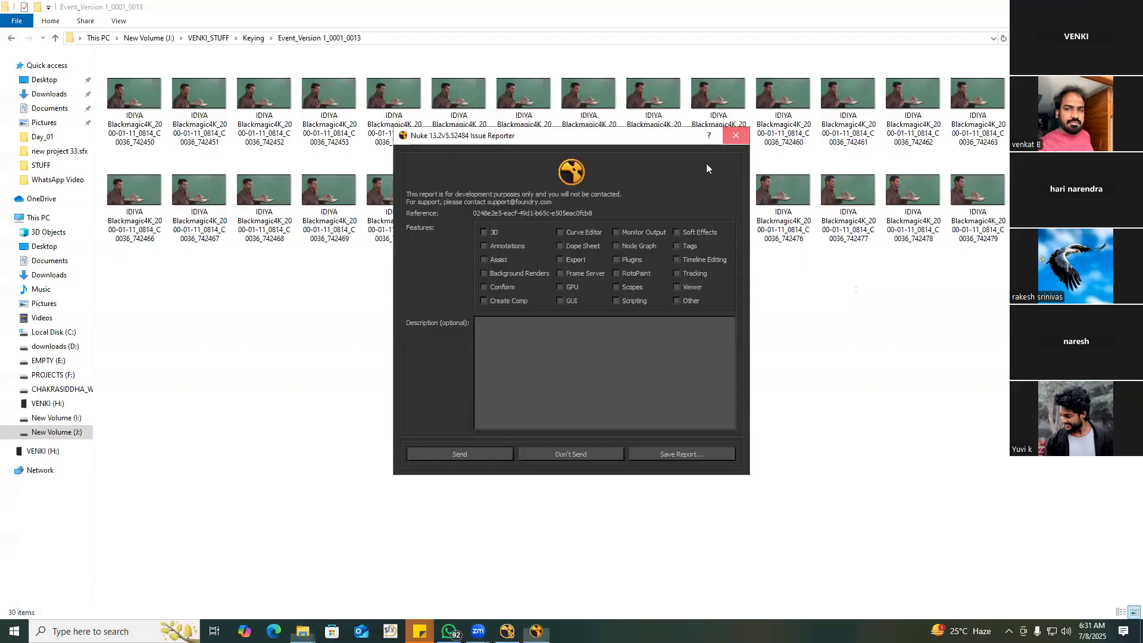
{"action": "right_click", "coordinate": [516, 631]}
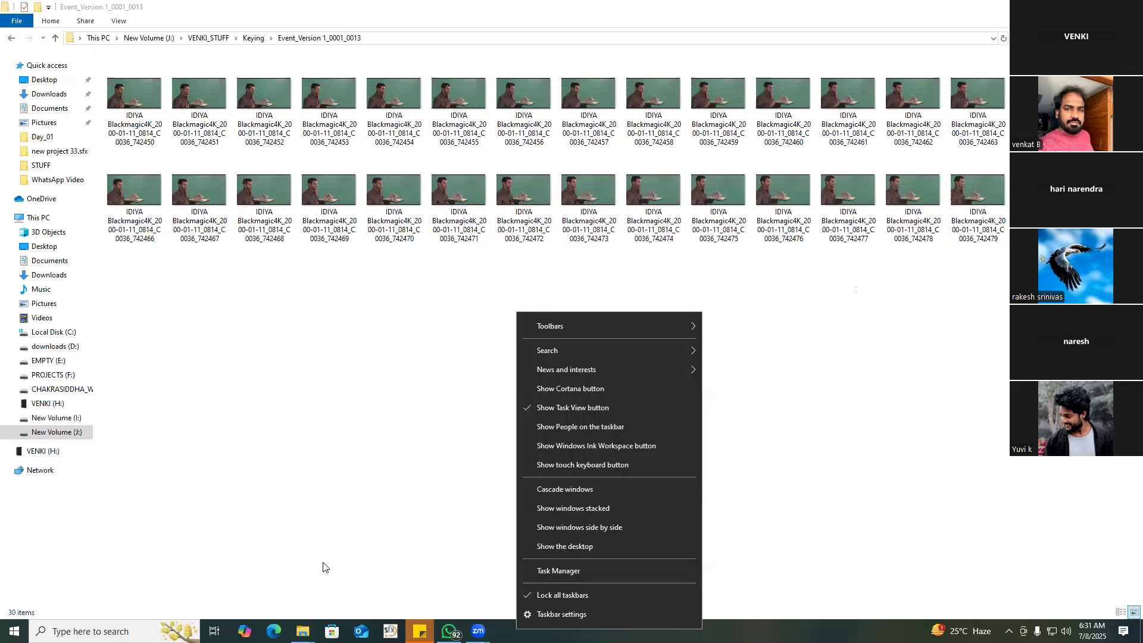
{"action": "left_click", "coordinate": [168, 631]}
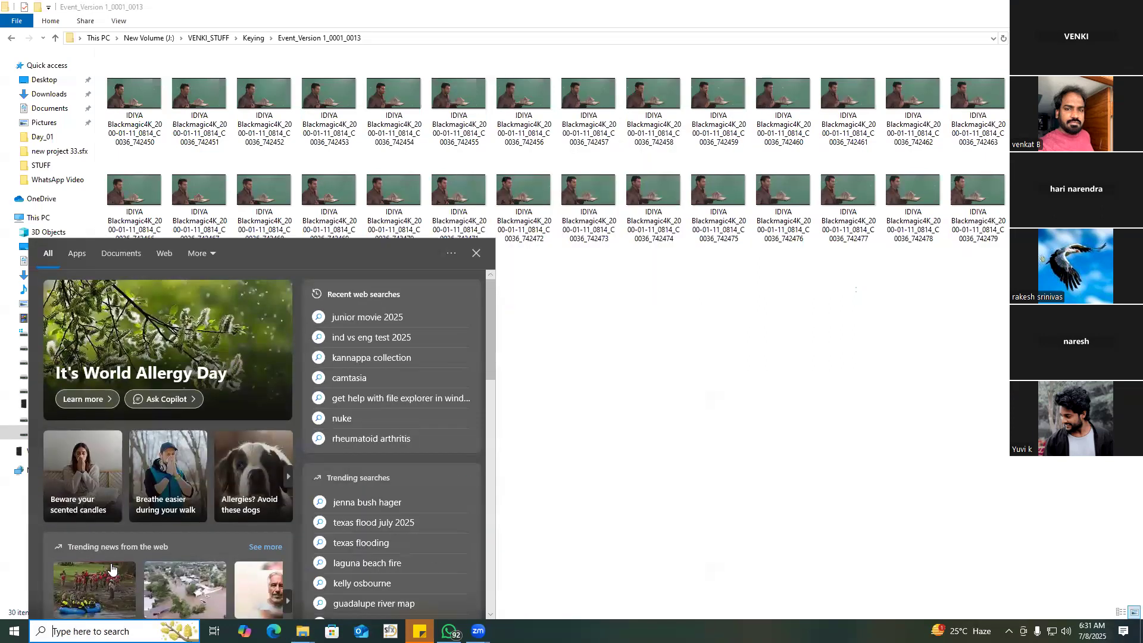
{"action": "type", "text": "nukex"}
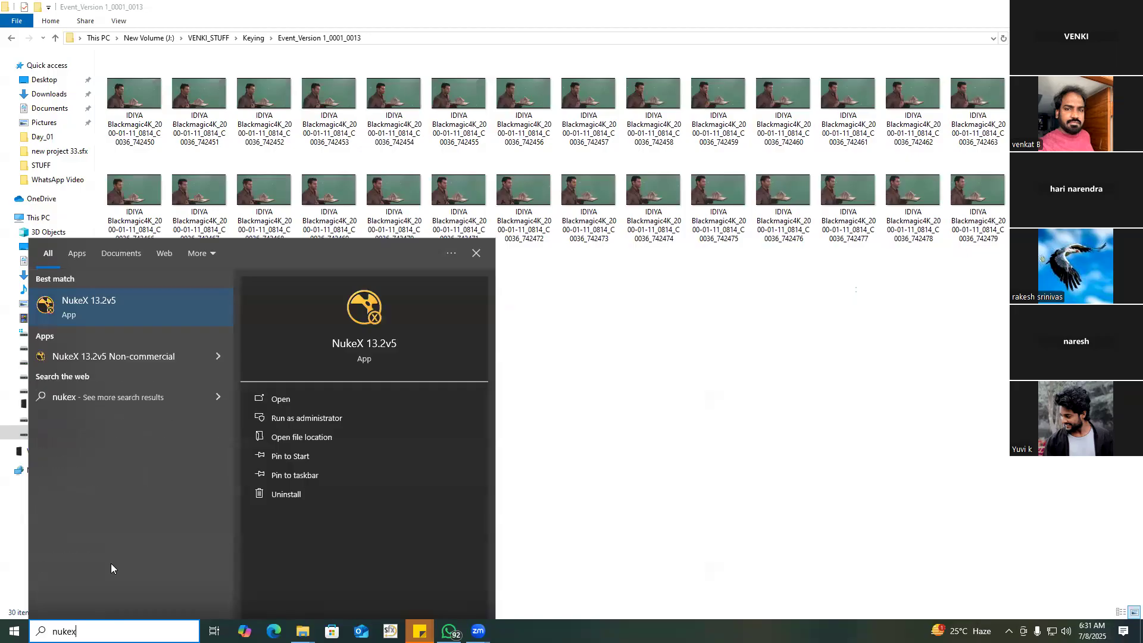
{"action": "key", "text": "Return"}
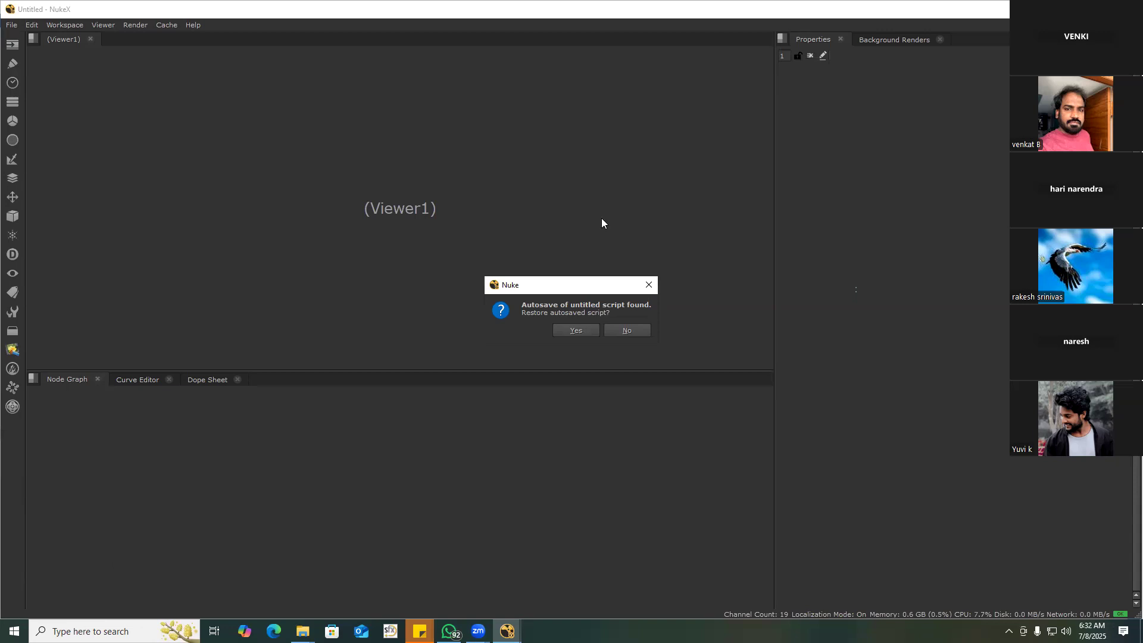
{"action": "left_click", "coordinate": [568, 334]}
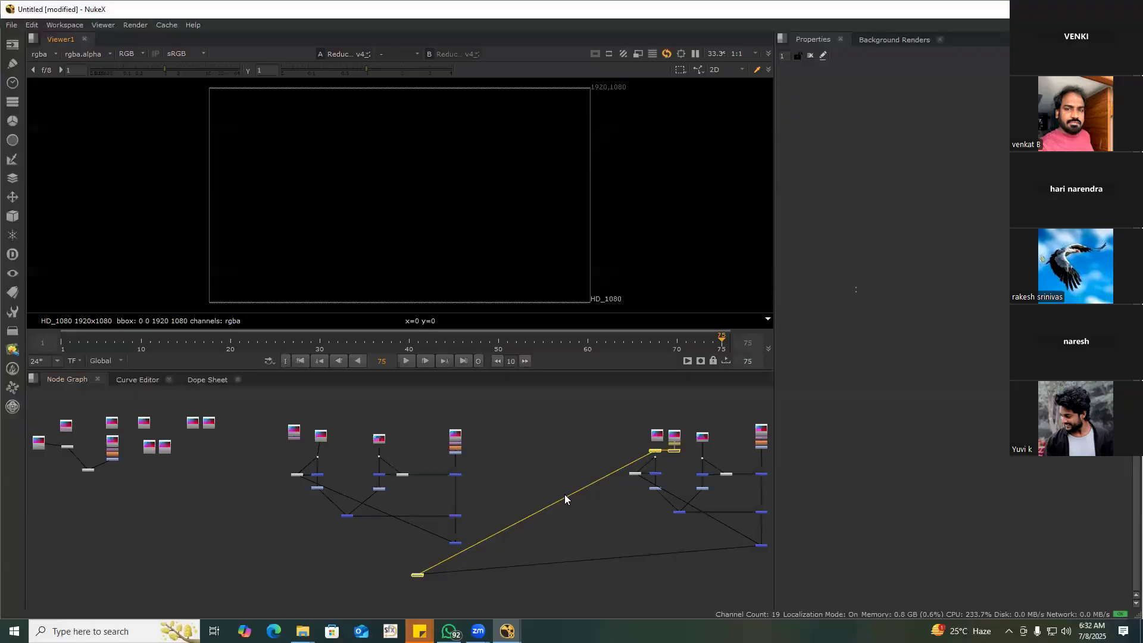
View Keylight3's output and examine the man's nose and lip edges up close
{"action": "scroll", "coordinate": [375, 440], "scroll_direction": "up", "scroll_amount": 5}
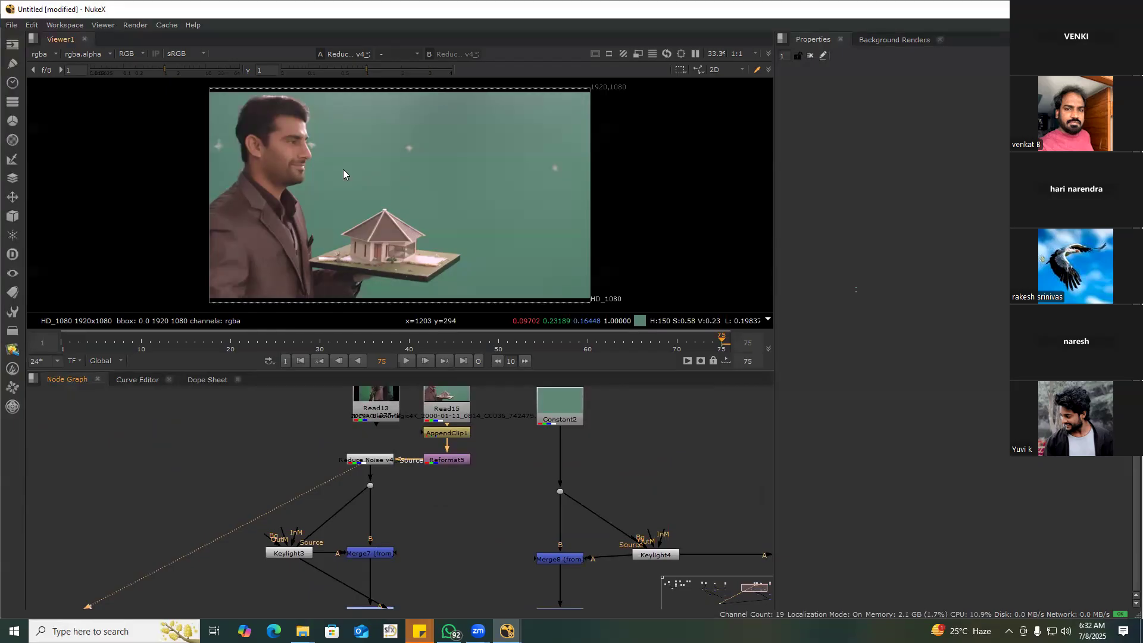
{"action": "scroll", "coordinate": [342, 169], "scroll_direction": "up", "scroll_amount": 10}
{"action": "left_click", "coordinate": [292, 553]}
{"action": "key", "text": "1"}
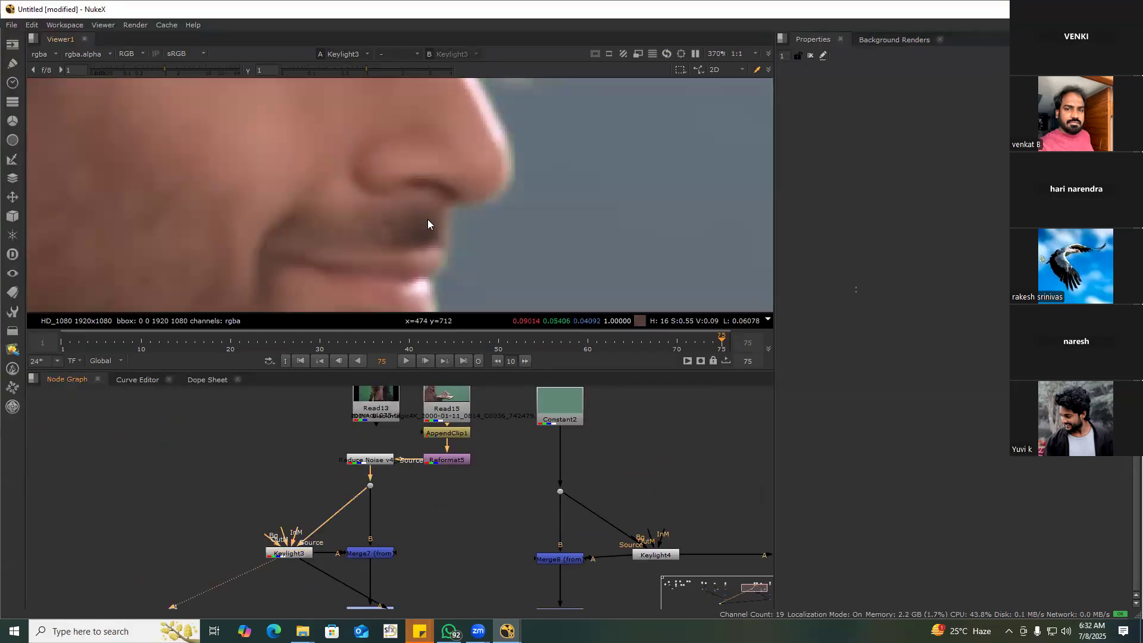
{"action": "scroll", "coordinate": [426, 203], "scroll_direction": "down", "scroll_amount": 5}
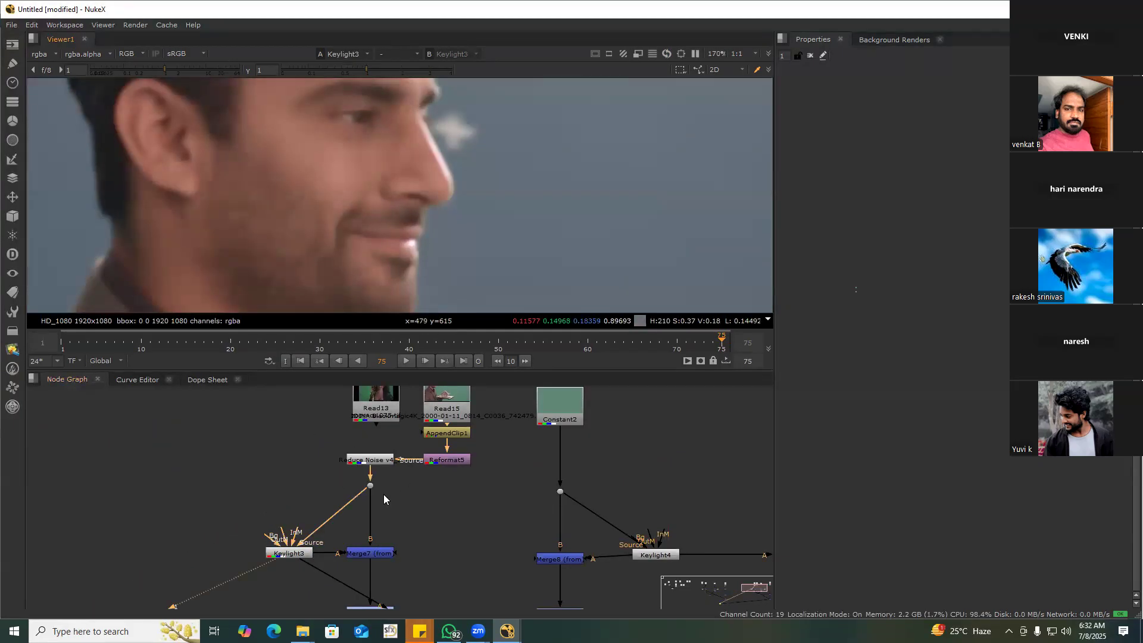
{"action": "scroll", "coordinate": [383, 494], "scroll_direction": "up", "scroll_amount": 4}
{"action": "scroll", "coordinate": [445, 182], "scroll_direction": "up", "scroll_amount": 6}
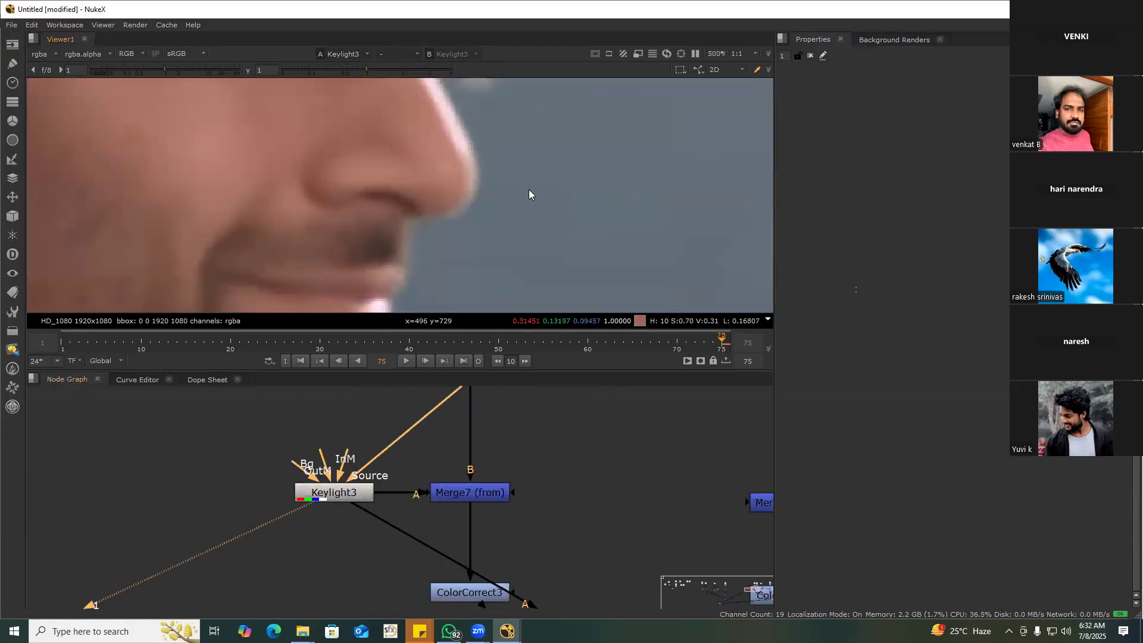
Lower the green Alpha Bias of Keylight3 to 0.37 while checking the edge around the man's nose
{"action": "left_click_drag", "start_coordinate": [466, 132], "coordinate": [494, 201], "text": "ctrl+shift"}
{"action": "scroll", "coordinate": [470, 212], "scroll_direction": "down", "scroll_amount": 3}
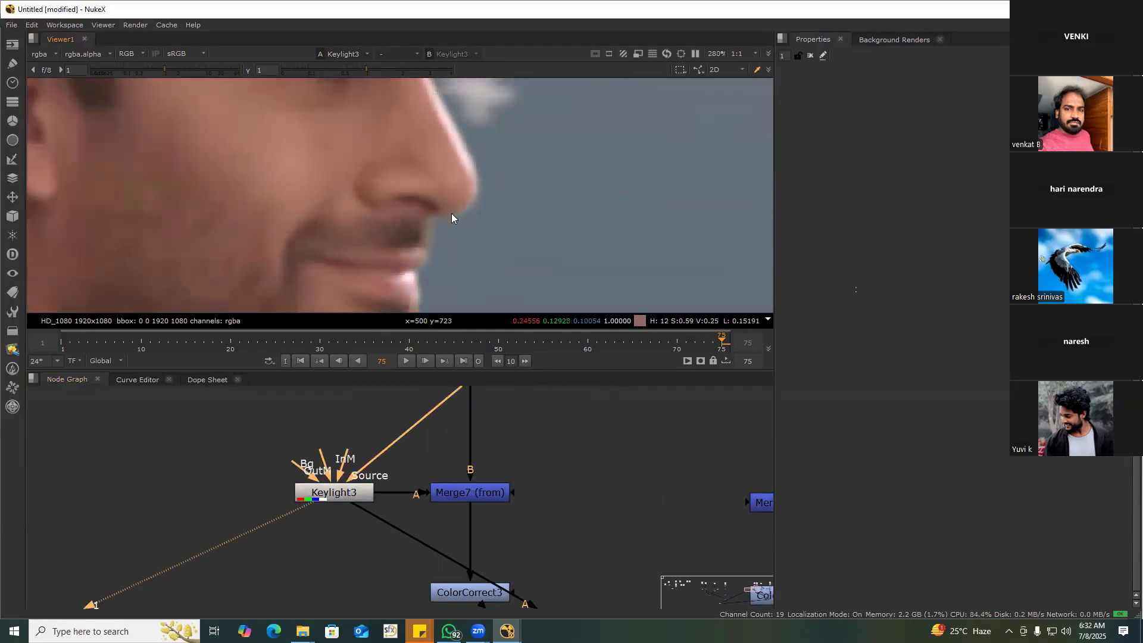
{"action": "scroll", "coordinate": [474, 176], "scroll_direction": "up", "scroll_amount": 3}
{"action": "left_click_drag", "start_coordinate": [508, 157], "coordinate": [460, 195], "text": "ctrl+shift"}
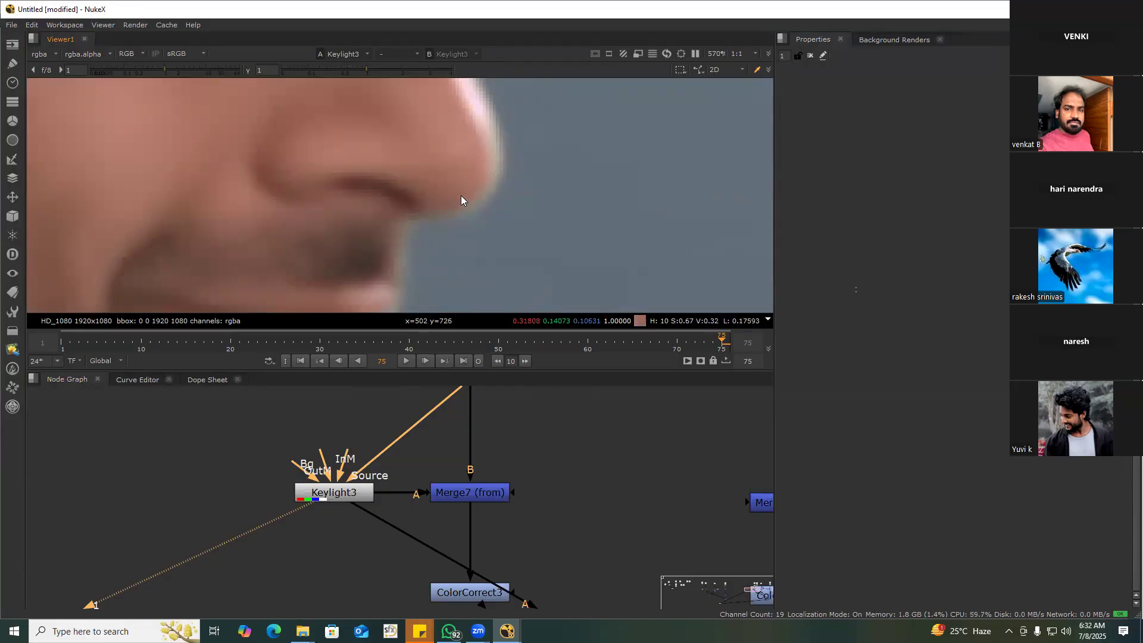
{"action": "double_click", "coordinate": [335, 494]}
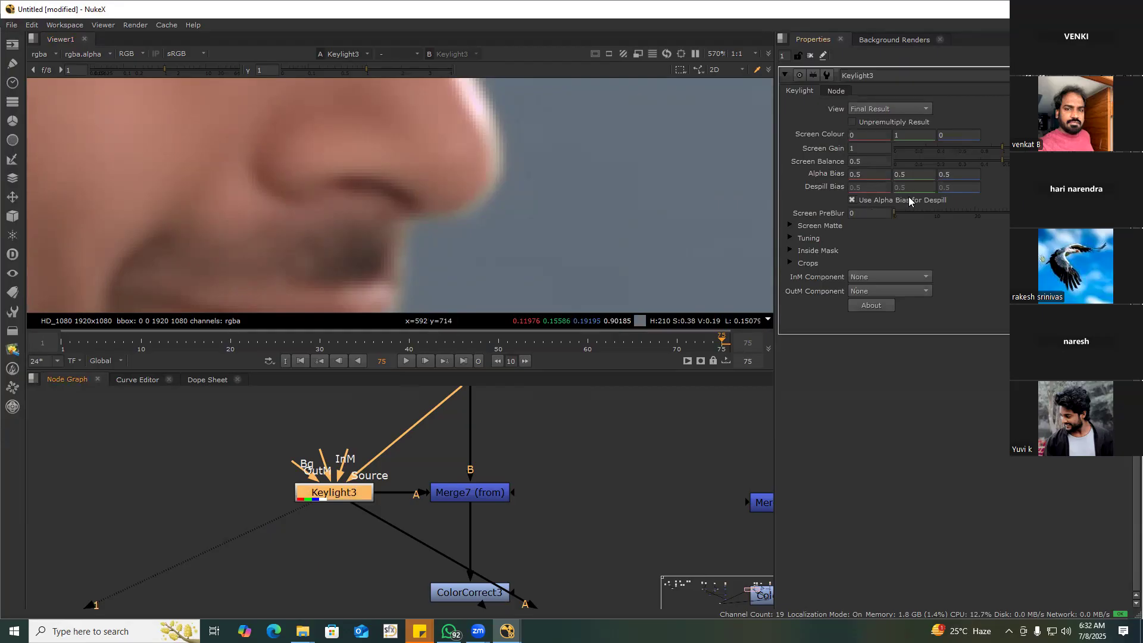
{"action": "left_click", "coordinate": [906, 175]}
{"action": "key", "text": "Down"}
{"action": "key", "text": "Down"}
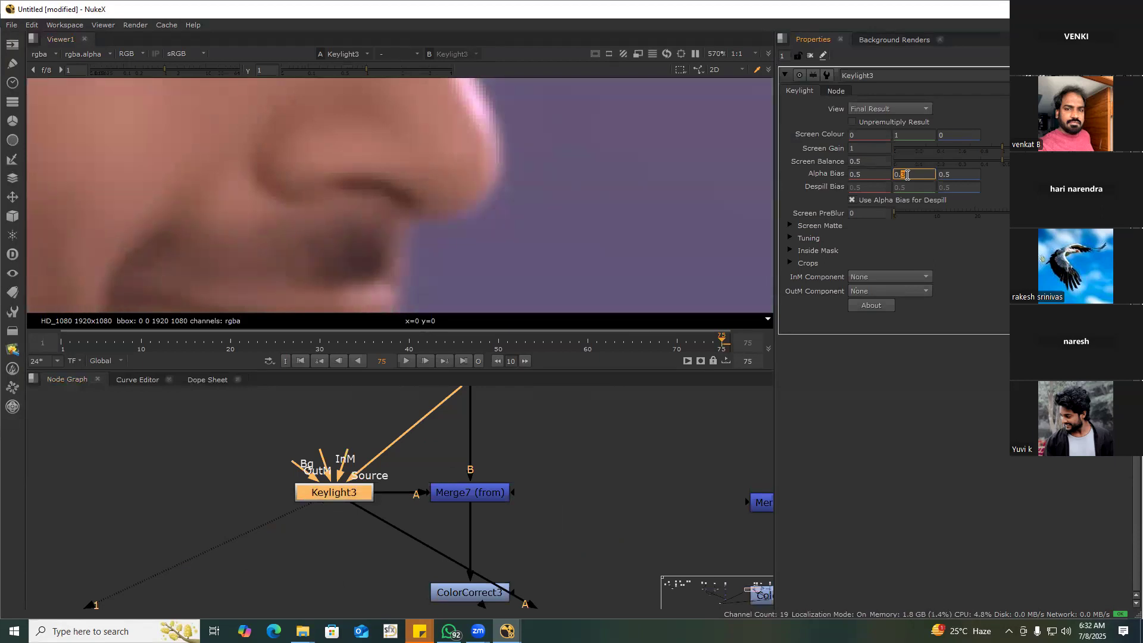
{"action": "left_click", "coordinate": [912, 175]}
{"action": "type", "text": "8"}
{"action": "key", "text": "Down"}
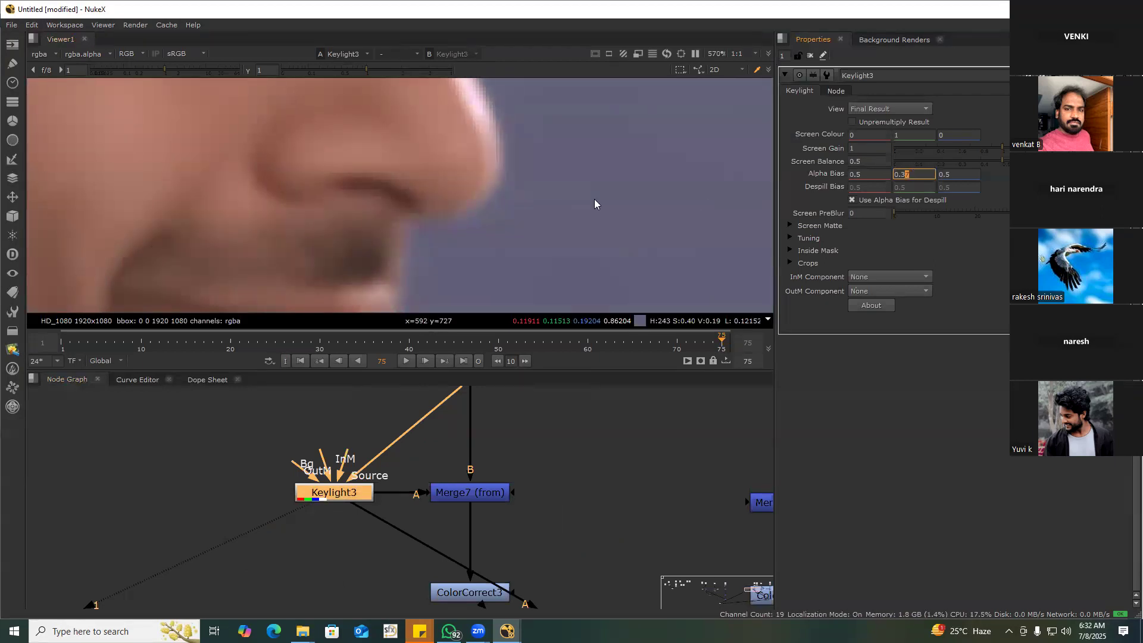
Show the Merge12 composite in the viewer and examine the man's face against the sky background
{"action": "scroll", "coordinate": [516, 191], "scroll_direction": "down", "scroll_amount": 6}
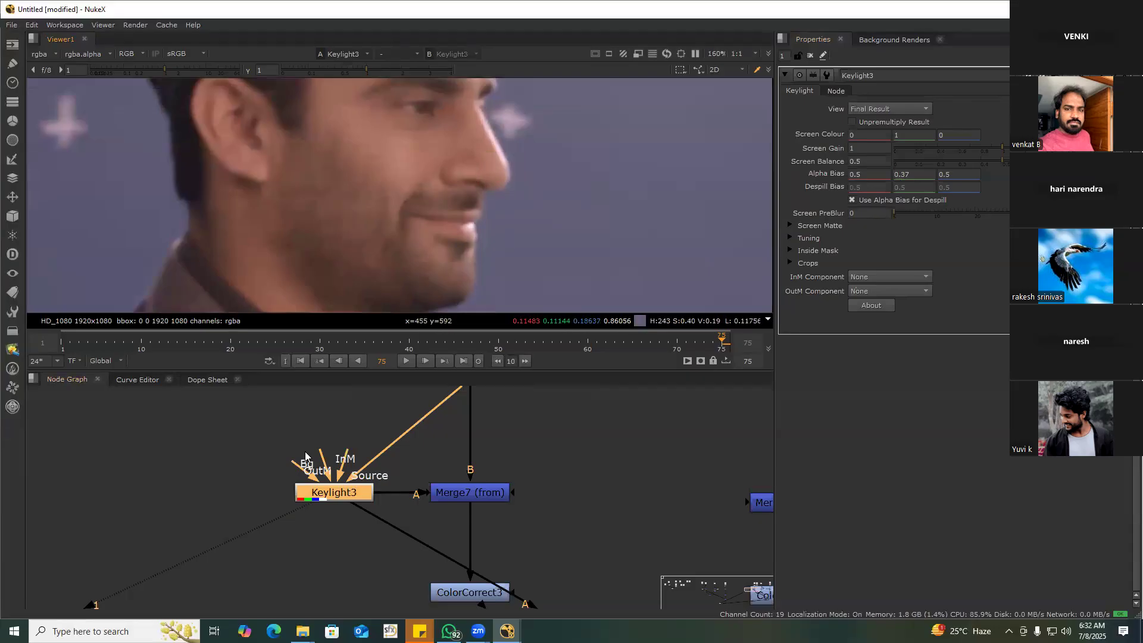
{"action": "scroll", "coordinate": [303, 456], "scroll_direction": "down", "scroll_amount": 4}
{"action": "middle_click_drag", "start_coordinate": [643, 595], "coordinate": [509, 488]}
{"action": "scroll", "coordinate": [509, 489], "scroll_direction": "down", "scroll_amount": 1}
{"action": "middle_click_drag", "start_coordinate": [503, 560], "coordinate": [462, 525]}
{"action": "key", "text": "2"}
{"action": "middle_click_drag", "start_coordinate": [311, 402], "coordinate": [395, 468]}
{"action": "middle_click_drag", "start_coordinate": [318, 425], "coordinate": [353, 495]}
{"action": "scroll", "coordinate": [434, 277], "scroll_direction": "down", "scroll_amount": 8}
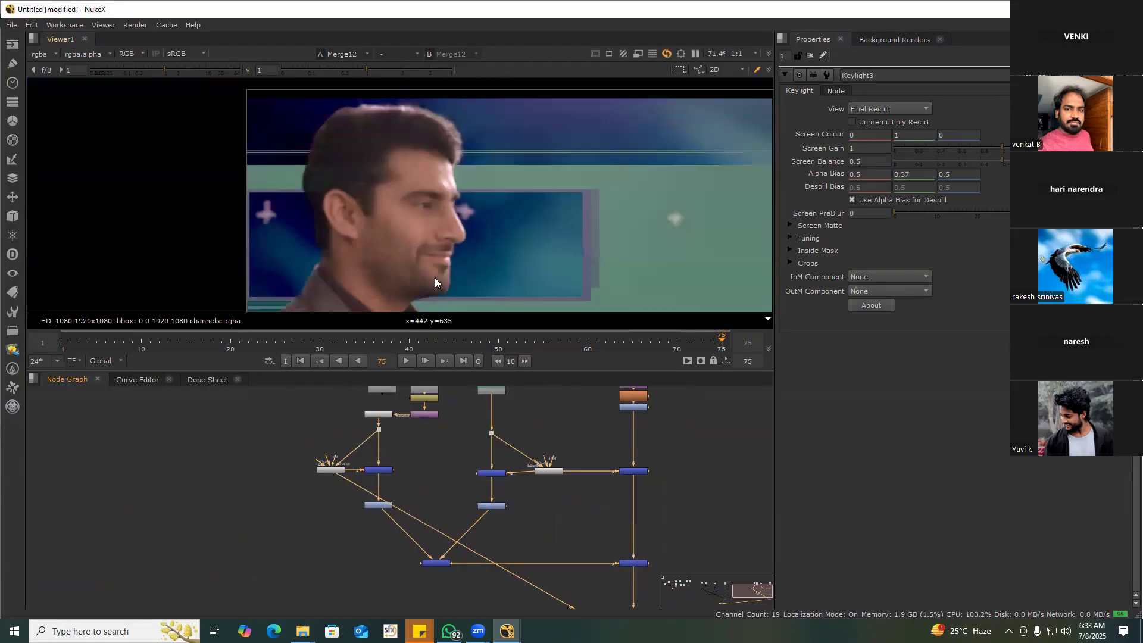
Try a green Alpha Bias of 0.5 on Keylight3, compare the composite, and undo the change
{"action": "type", "text": "0.5"}
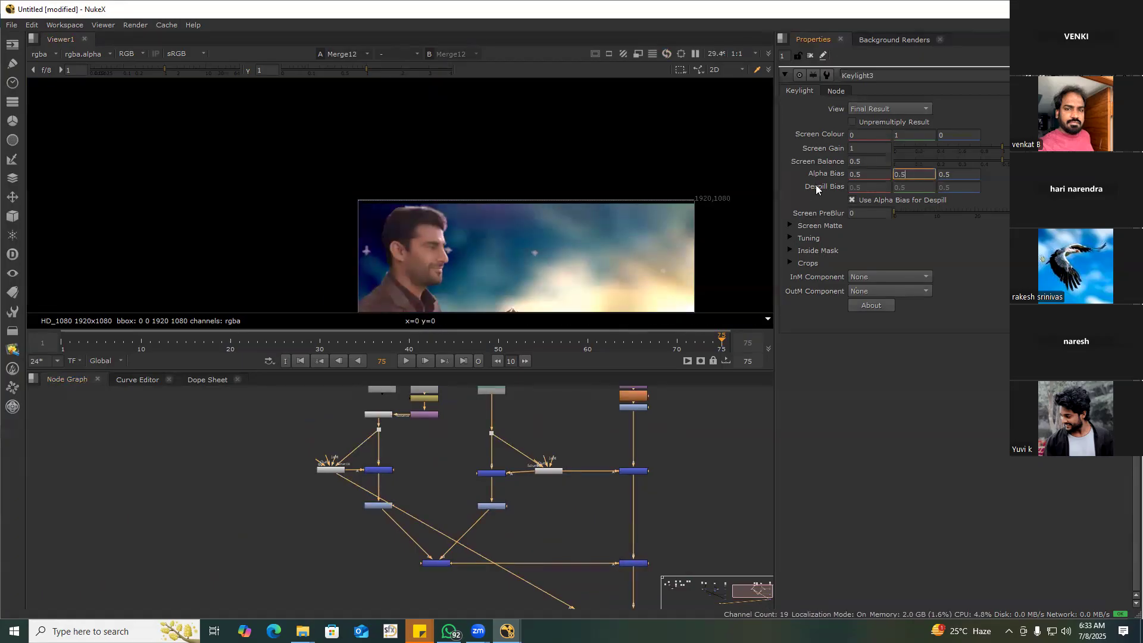
{"action": "key", "text": "Return"}
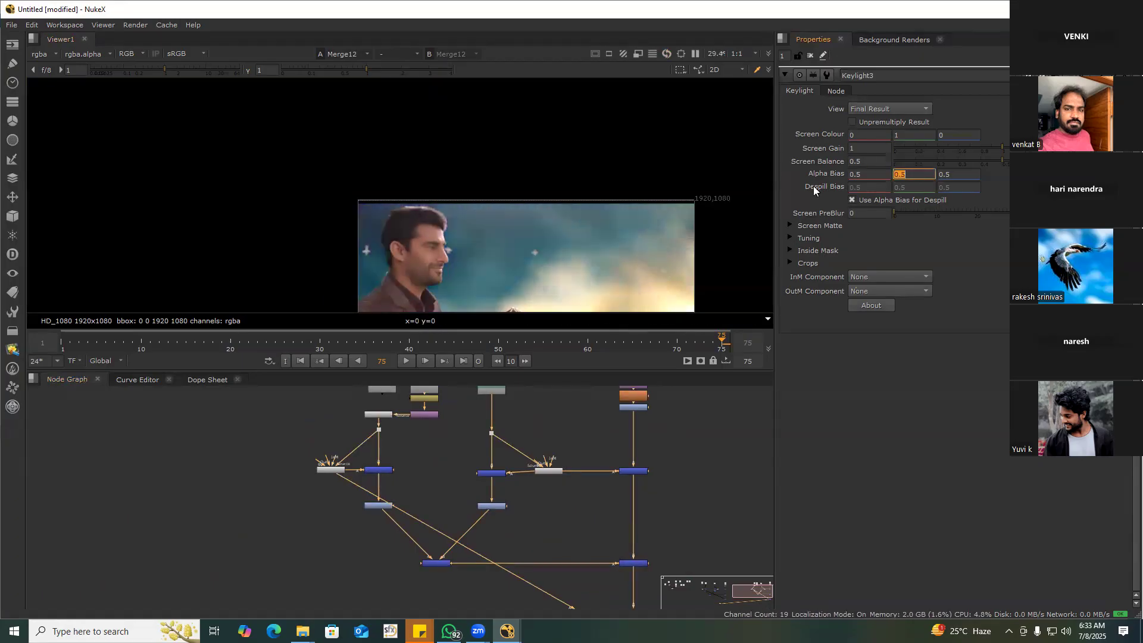
{"action": "scroll", "coordinate": [451, 234], "scroll_direction": "up", "scroll_amount": 5}
{"action": "key", "text": "ctrl+z"}
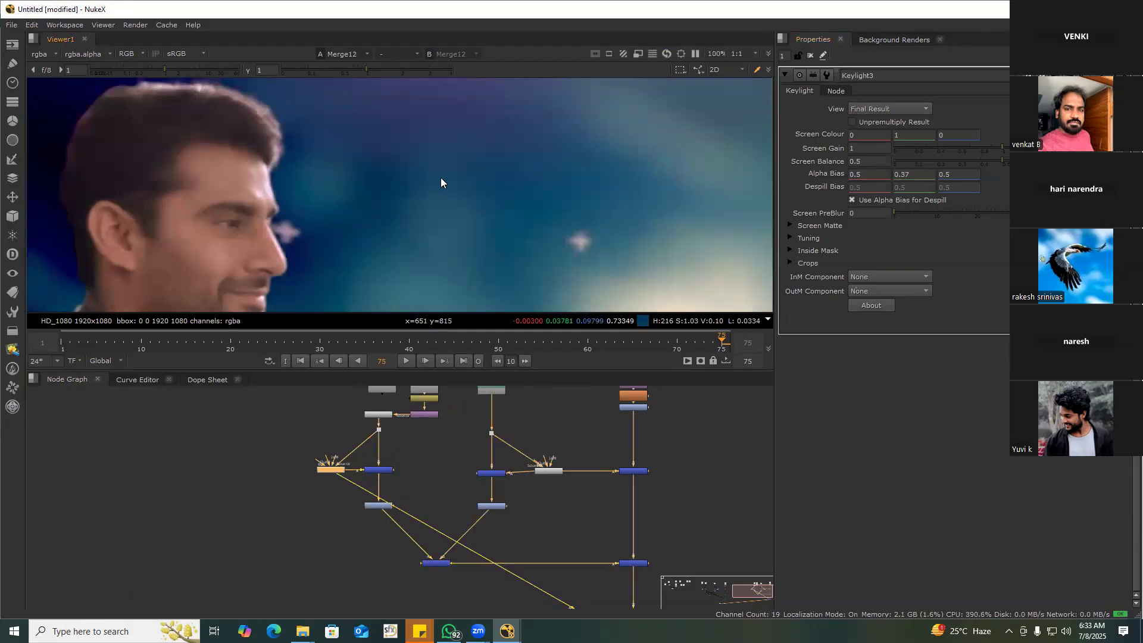
{"action": "scroll", "coordinate": [441, 179], "scroll_direction": "down", "scroll_amount": 4}
{"action": "scroll", "coordinate": [314, 470], "scroll_direction": "up", "scroll_amount": 3}
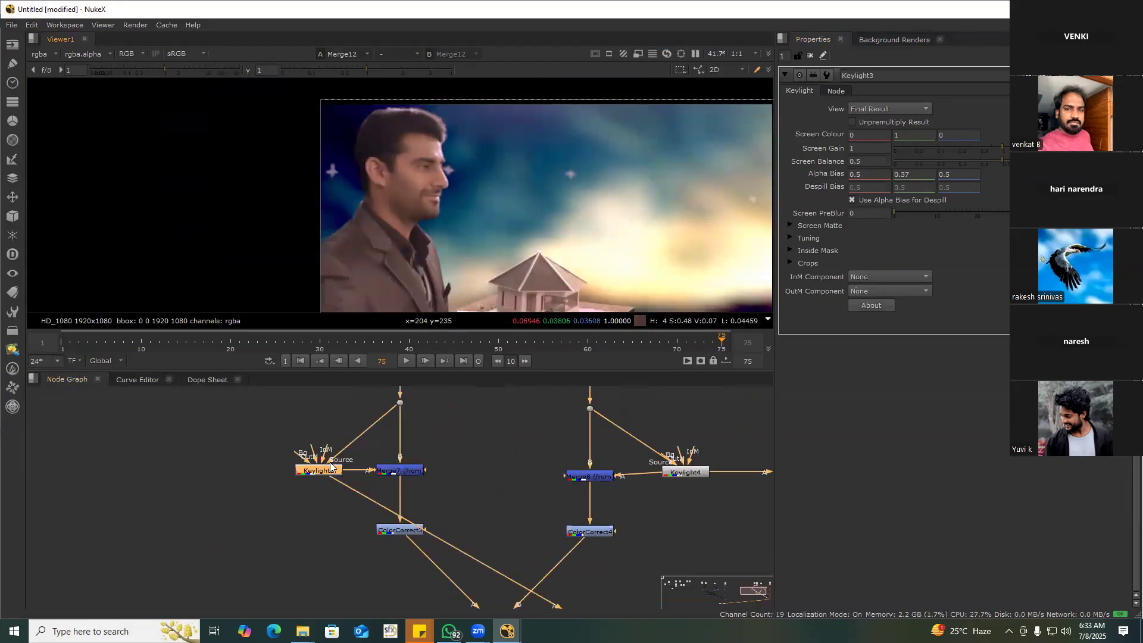
Clone Keylight3 and put the clone in place of Keylight4 in the neighbouring branch
{"action": "left_click", "coordinate": [436, 451]}
{"action": "left_click", "coordinate": [318, 473]}
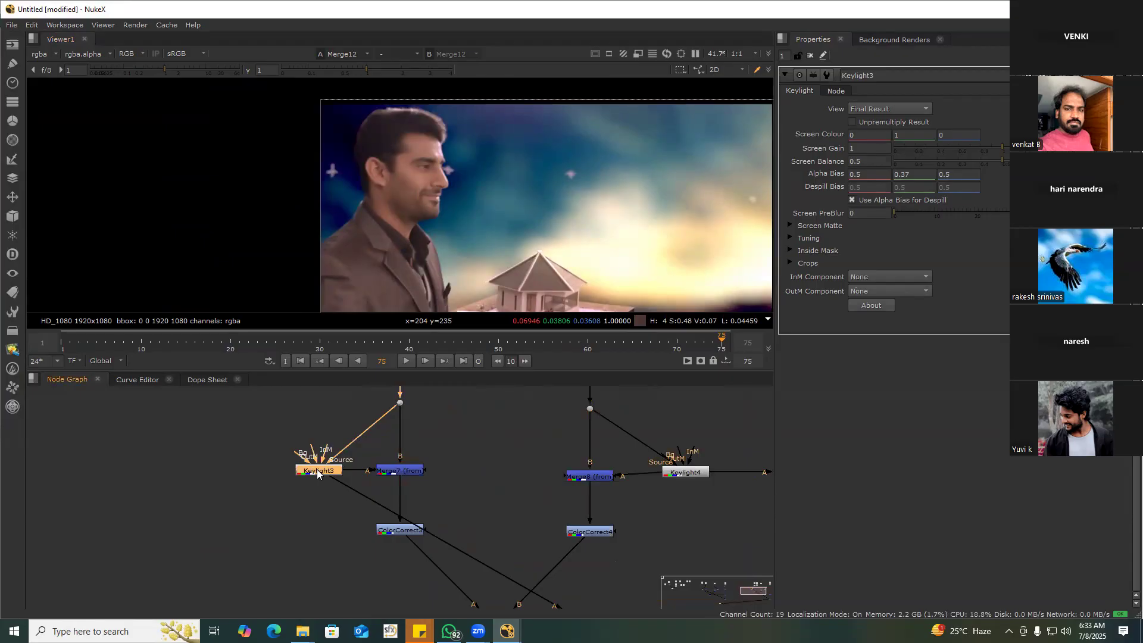
{"action": "key", "text": "alt+k"}
{"action": "left_click_drag", "start_coordinate": [417, 498], "coordinate": [507, 419]}
{"action": "scroll", "coordinate": [442, 452], "scroll_direction": "up", "scroll_amount": 3}
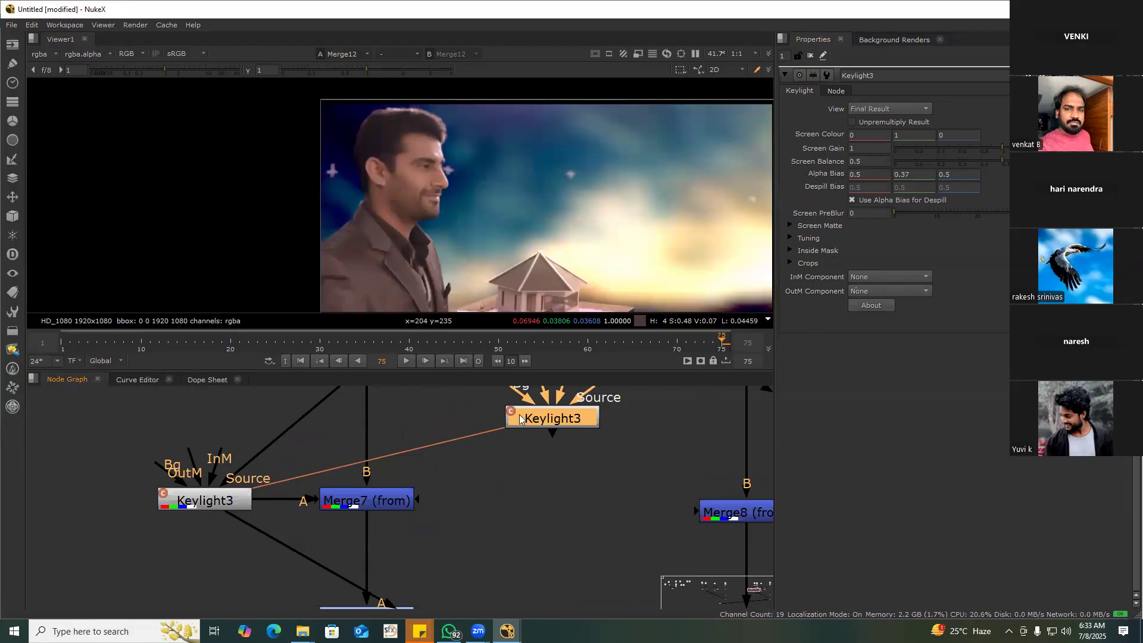
{"action": "scroll", "coordinate": [519, 420], "scroll_direction": "down", "scroll_amount": 3}
{"action": "middle_click_drag", "start_coordinate": [546, 449], "coordinate": [489, 453]}
{"action": "mouse_move", "coordinate": [489, 450]}
{"action": "left_mouse_down"}
{"action": "mouse_move", "coordinate": [669, 463]}
{"action": "mouse_move", "coordinate": [670, 491]}
{"action": "left_mouse_up"}
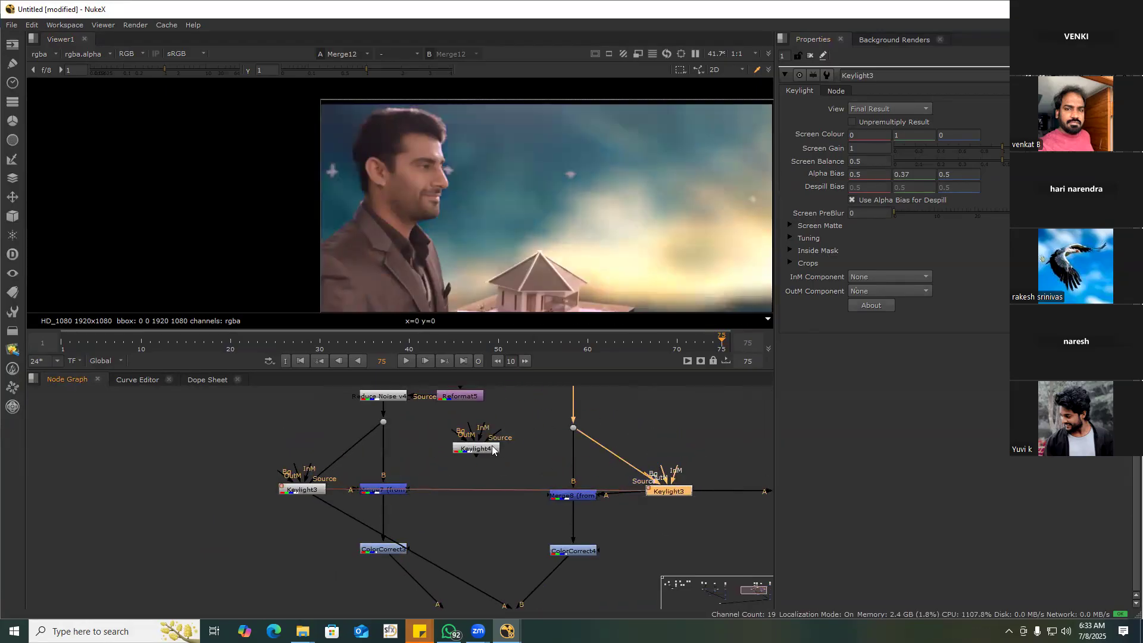
Open the properties of the cloned Keylight3 and set its green Alpha Bias to 0.36
{"action": "left_click", "coordinate": [298, 492]}
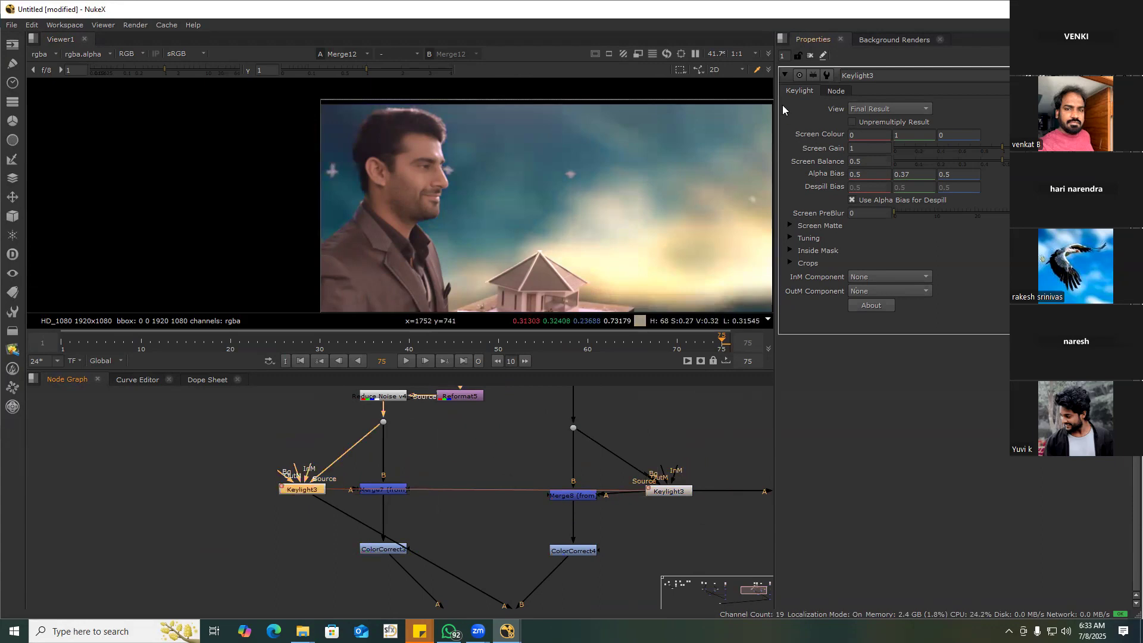
{"action": "scroll", "coordinate": [784, 56], "scroll_direction": "up", "scroll_amount": 1}
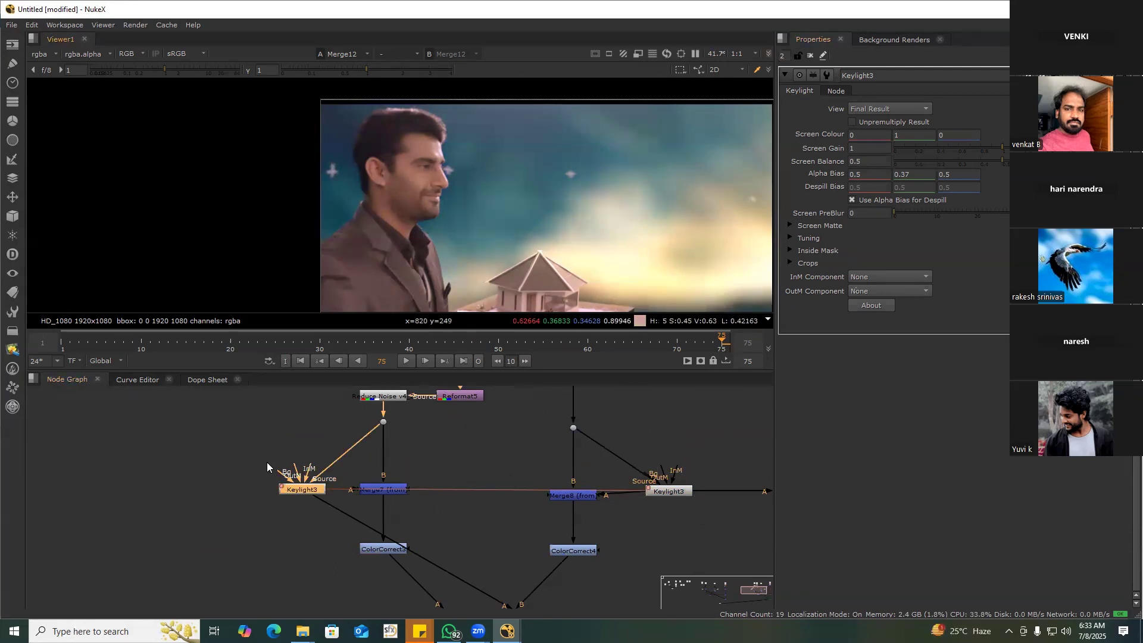
{"action": "double_click", "coordinate": [667, 492]}
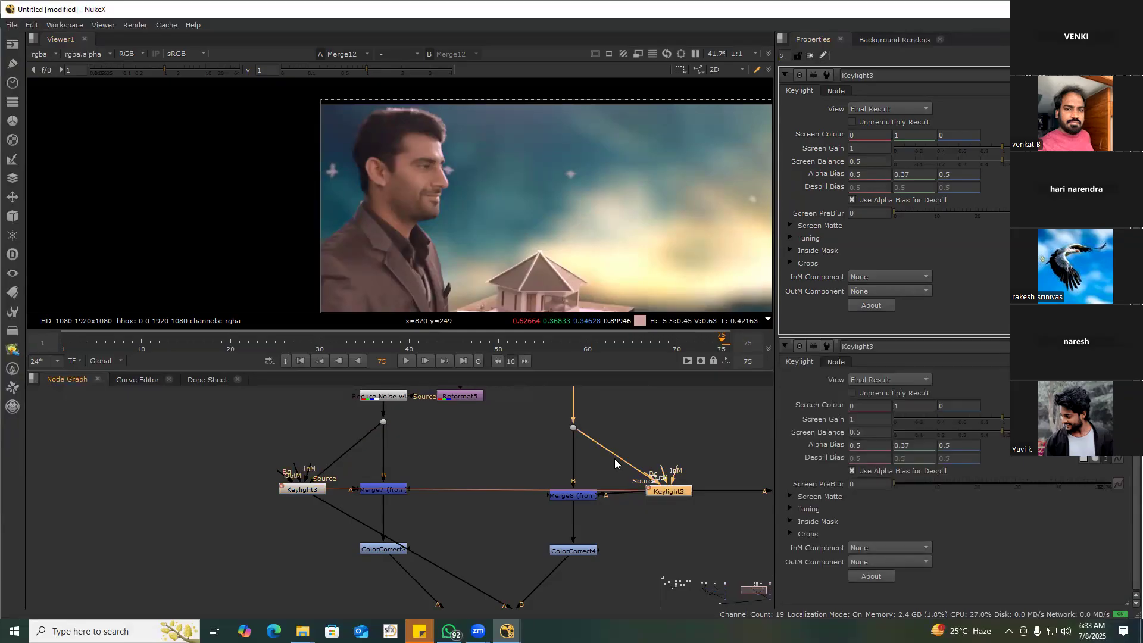
{"action": "left_click_drag", "start_coordinate": [906, 446], "coordinate": [927, 447]}
{"action": "key", "text": "Down"}
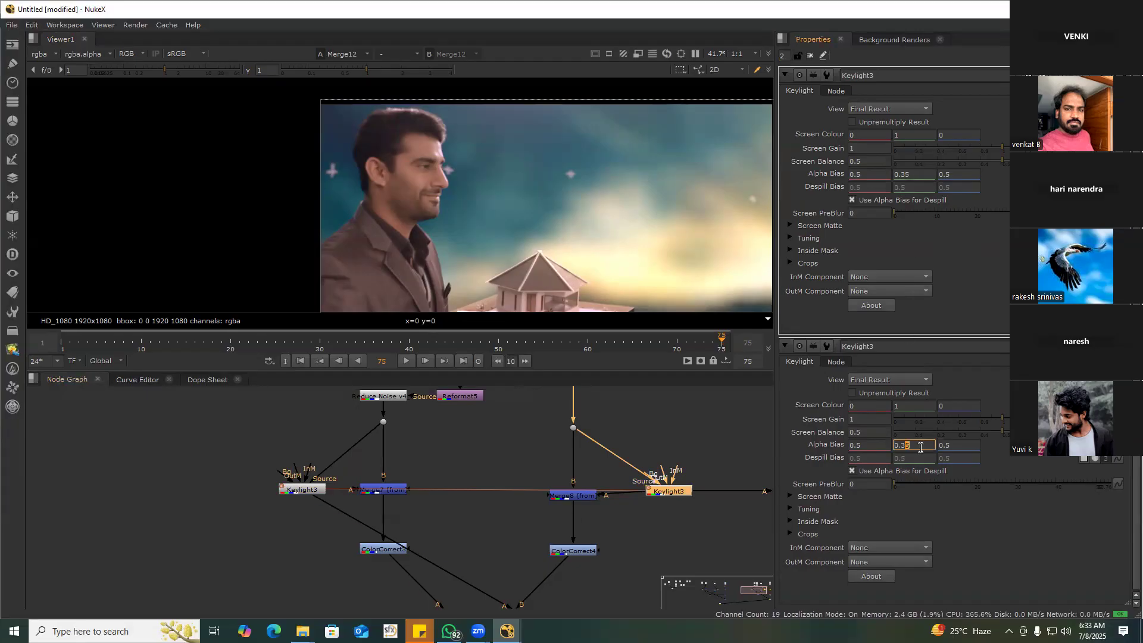
{"action": "scroll", "coordinate": [447, 182], "scroll_direction": "up", "scroll_amount": 10}
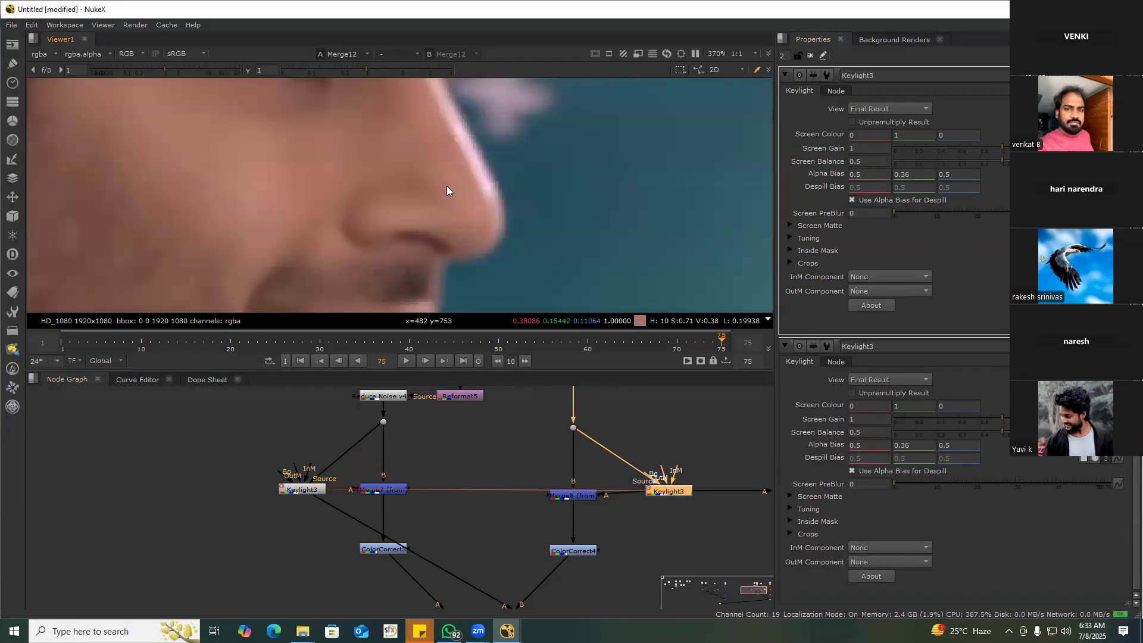
Set the green Alpha Bias of the linked Keylight3 nodes to 0.5 and check the edge around the nose
{"action": "left_click", "coordinate": [918, 177]}
{"action": "type", "text": "0.5"}
{"action": "key", "text": "Return"}
{"action": "scroll", "coordinate": [567, 209], "scroll_direction": "down", "scroll_amount": 2}
{"action": "scroll", "coordinate": [497, 173], "scroll_direction": "up", "scroll_amount": 1}
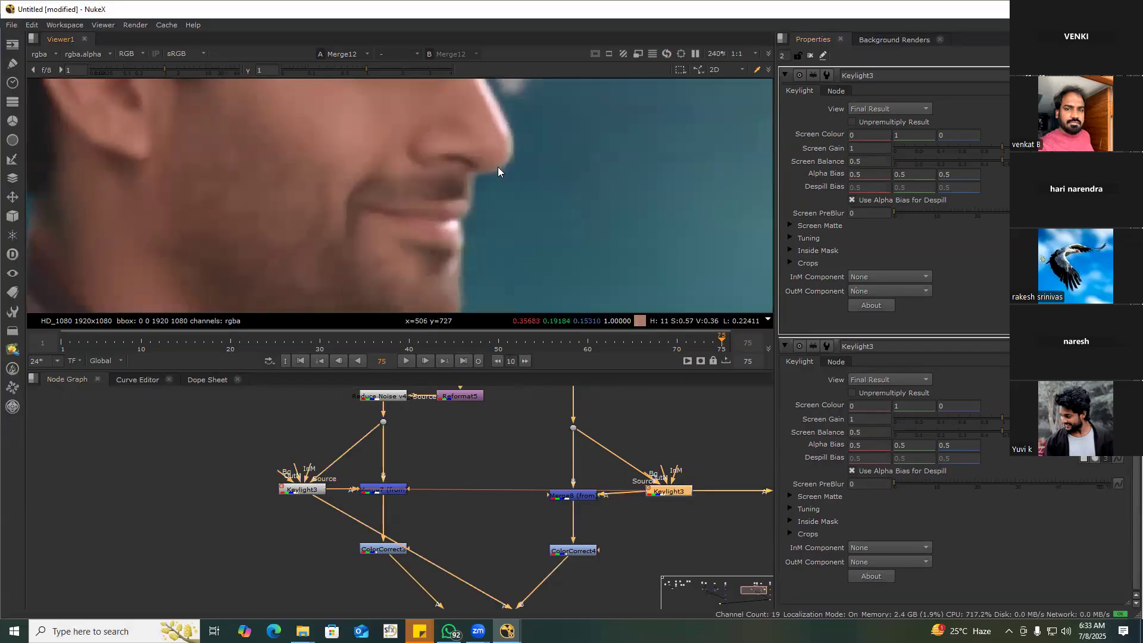
{"action": "scroll", "coordinate": [678, 148], "scroll_direction": "up", "scroll_amount": 1}
Lower the green Alpha Bias of the linked Keylight3 nodes to 0.38 and inspect the face in the Merge12 composite
{"action": "left_click", "coordinate": [915, 171]}
{"action": "scroll", "coordinate": [915, 170], "scroll_direction": "down", "scroll_amount": 2}
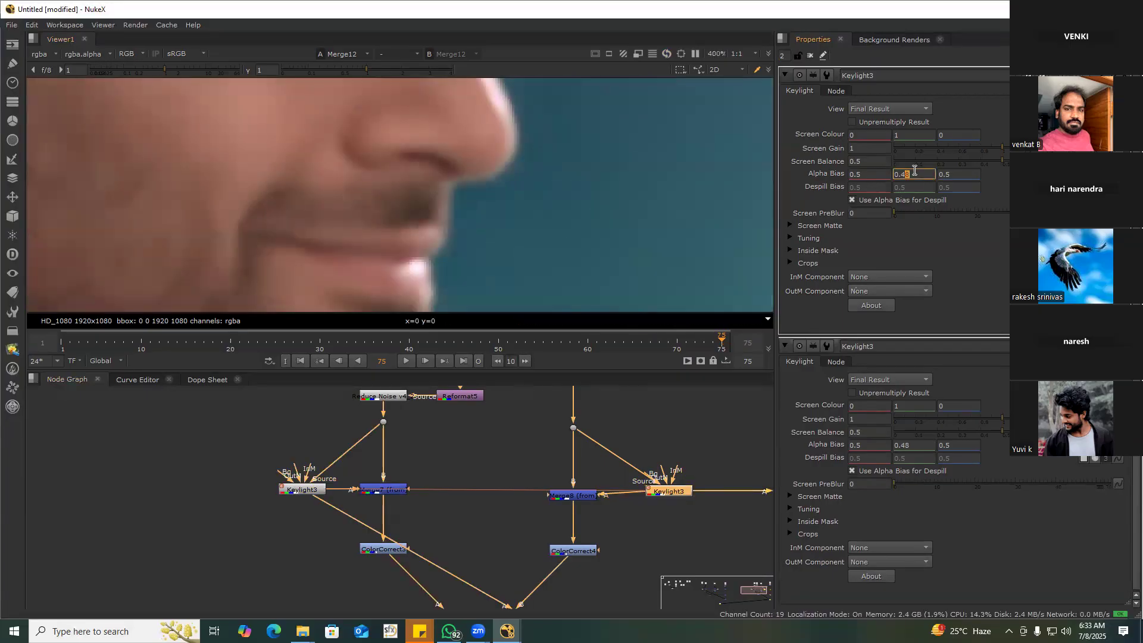
{"action": "scroll", "coordinate": [915, 170], "scroll_direction": "down", "scroll_amount": 1}
{"action": "scroll", "coordinate": [915, 170], "scroll_direction": "down", "scroll_amount": 2}
{"action": "scroll", "coordinate": [547, 475], "scroll_direction": "down", "scroll_amount": 3}
{"action": "middle_click_drag", "start_coordinate": [604, 555], "coordinate": [560, 454]}
{"action": "left_click", "coordinate": [568, 500]}
{"action": "key", "text": "f"}
{"action": "scroll", "coordinate": [263, 139], "scroll_direction": "up", "scroll_amount": 8}
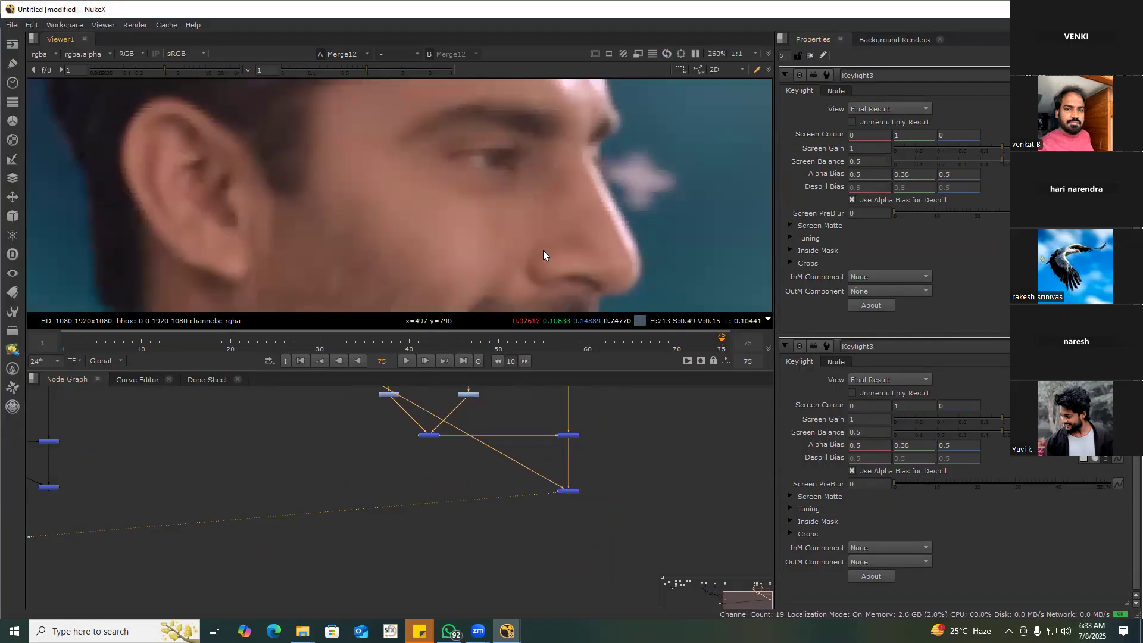
{"action": "middle_click_drag", "start_coordinate": [543, 250], "coordinate": [444, 158]}
Set the green Alpha Bias back to 0.5 to compare the edge of the face
{"action": "left_click", "coordinate": [910, 171]}
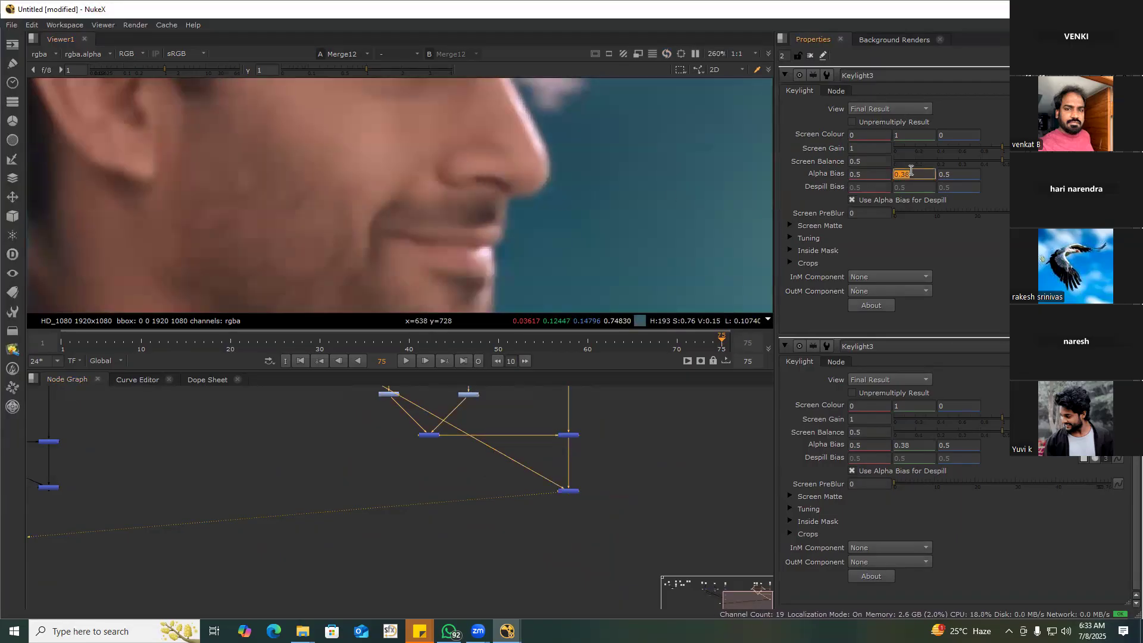
{"action": "type", "text": "0.5"}
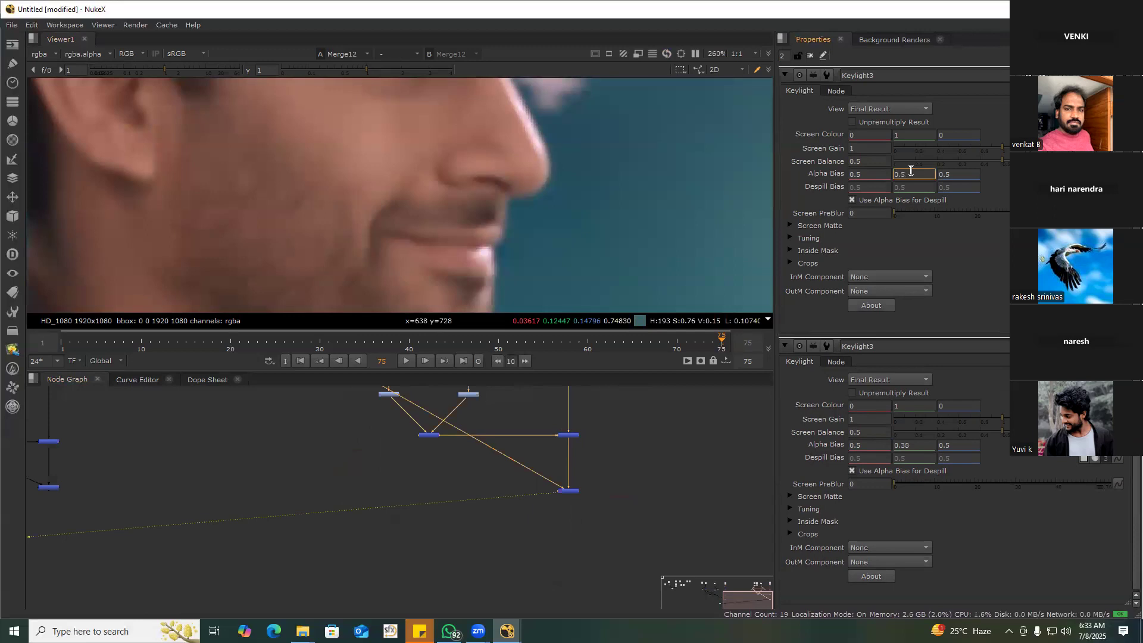
{"action": "key", "text": "Return"}
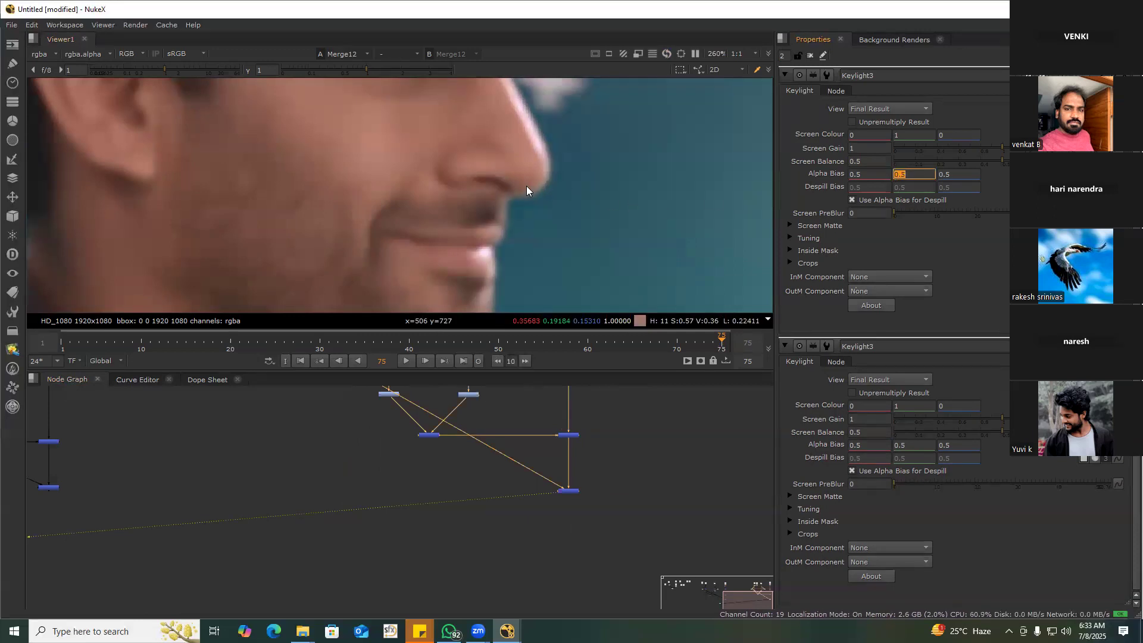
{"action": "scroll", "coordinate": [526, 186], "scroll_direction": "down", "scroll_amount": 6}
Reduce the linked Keylight3 nodes' green Alpha Bias to 0.38 and compare the face edge in close-up and wide views
{"action": "left_click", "coordinate": [920, 171]}
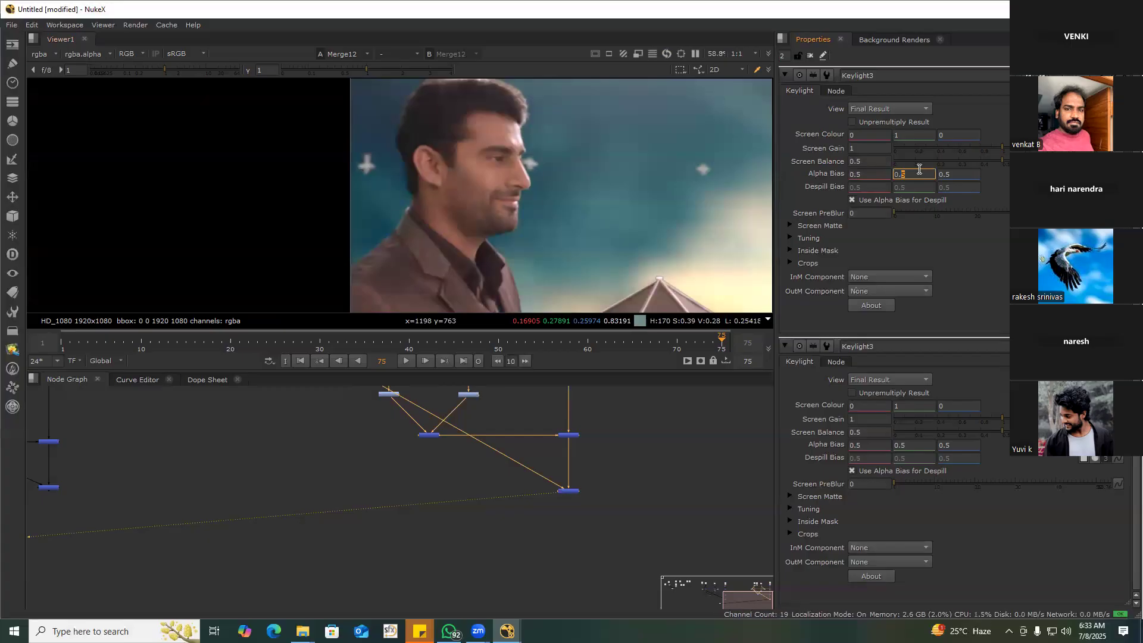
{"action": "scroll", "coordinate": [541, 201], "scroll_direction": "up", "scroll_amount": 8}
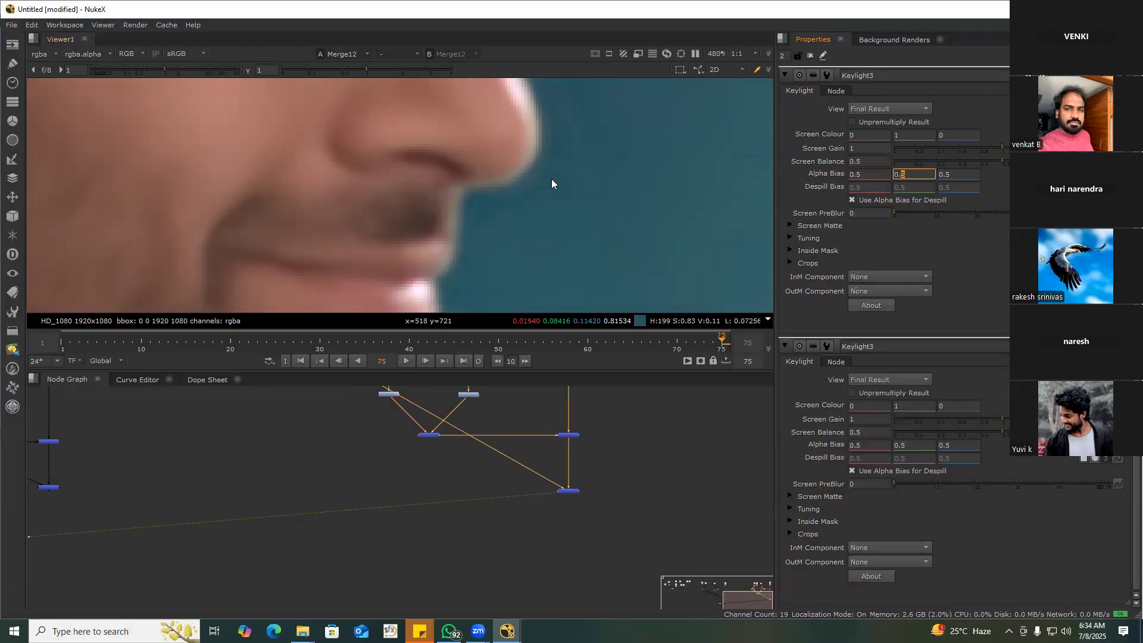
{"action": "key", "text": "Down"}
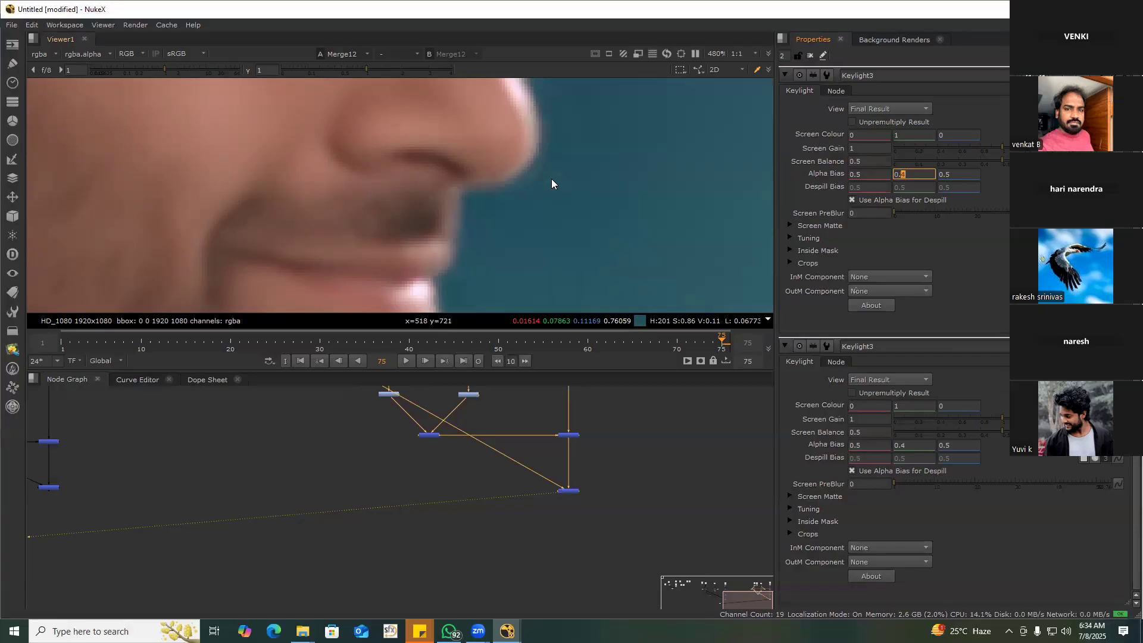
{"action": "key", "text": "Down"}
{"action": "key", "text": "Down"}
{"action": "scroll", "coordinate": [574, 242], "scroll_direction": "down", "scroll_amount": 3}
{"action": "scroll", "coordinate": [576, 238], "scroll_direction": "down", "scroll_amount": 2}
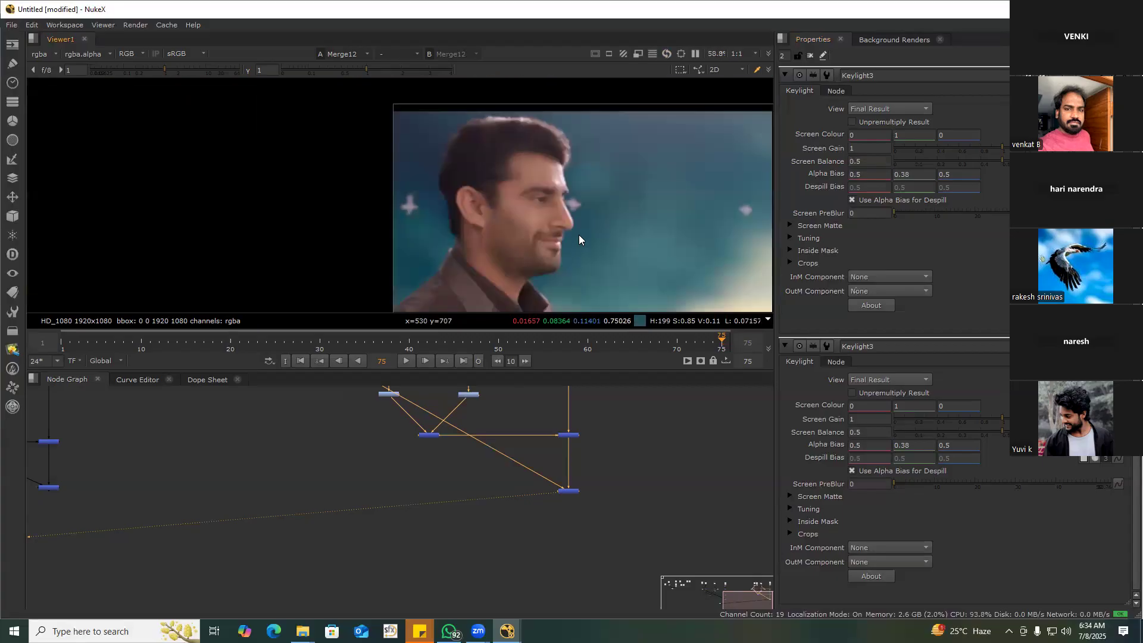
{"action": "scroll", "coordinate": [577, 234], "scroll_direction": "down", "scroll_amount": 3}
{"action": "scroll", "coordinate": [284, 148], "scroll_direction": "up", "scroll_amount": 4}
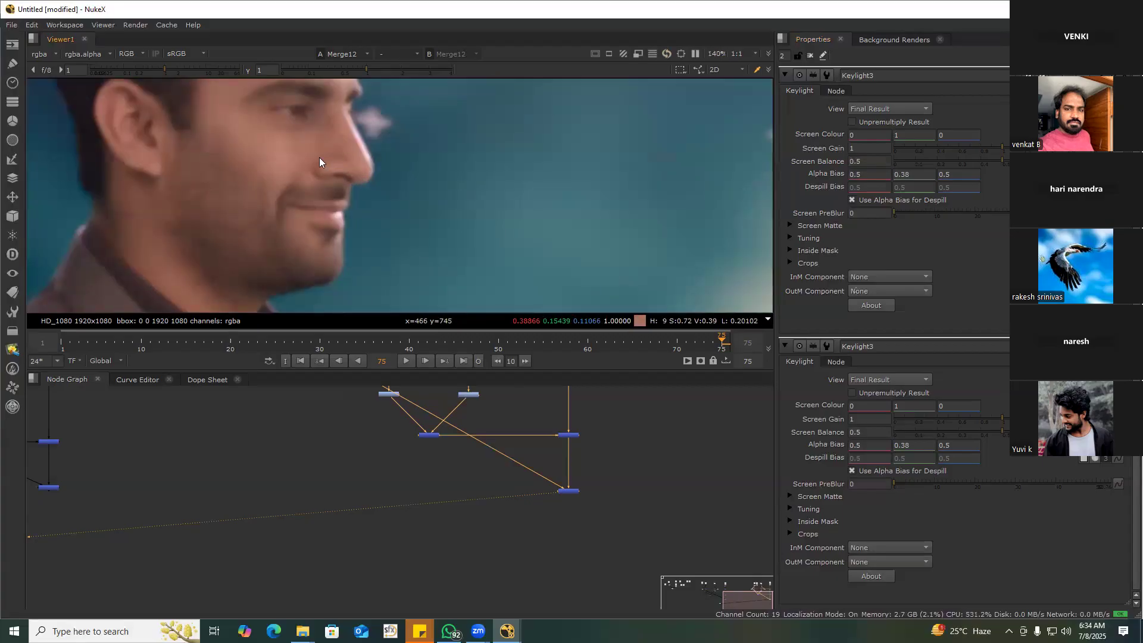
Find the archer green-screen plate Read8 in the node graph and display it in the viewer
{"action": "scroll", "coordinate": [551, 458], "scroll_direction": "down", "scroll_amount": 3}
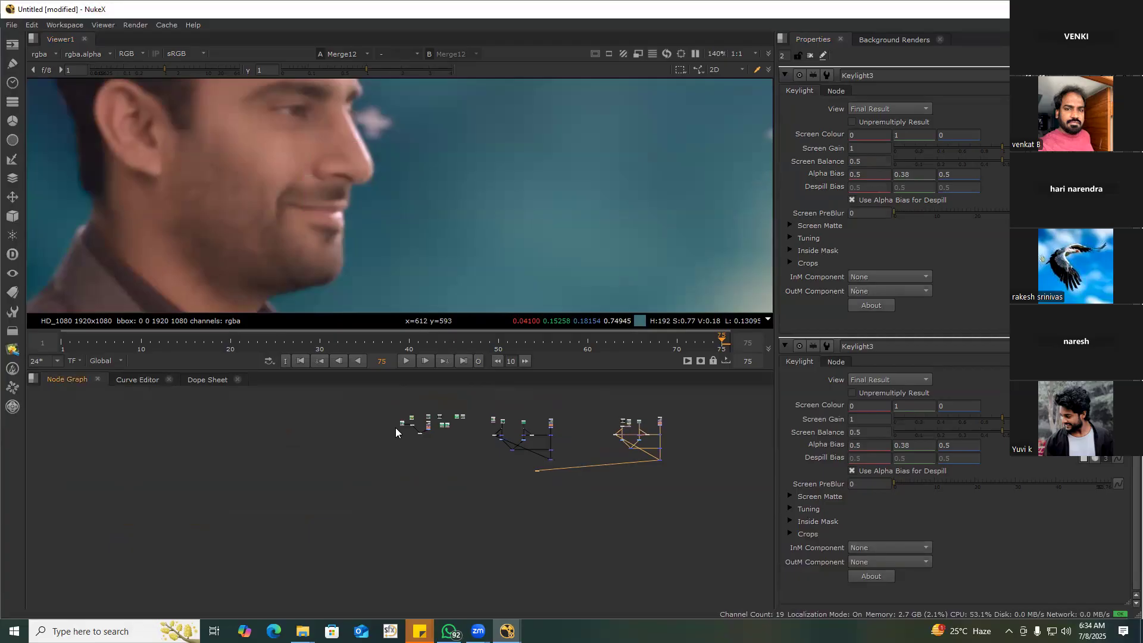
{"action": "scroll", "coordinate": [472, 427], "scroll_direction": "up", "scroll_amount": 5}
{"action": "scroll", "coordinate": [397, 446], "scroll_direction": "down", "scroll_amount": 2}
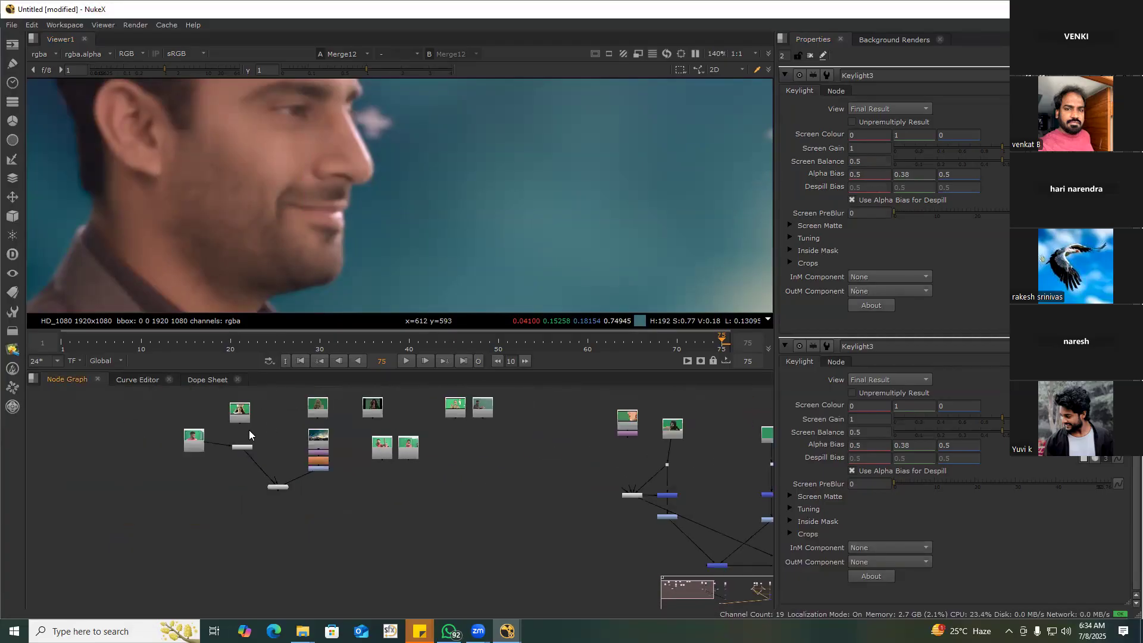
{"action": "key", "text": "1"}
{"action": "key", "text": "f"}
{"action": "left_click", "coordinate": [382, 447]}
{"action": "key", "text": "1"}
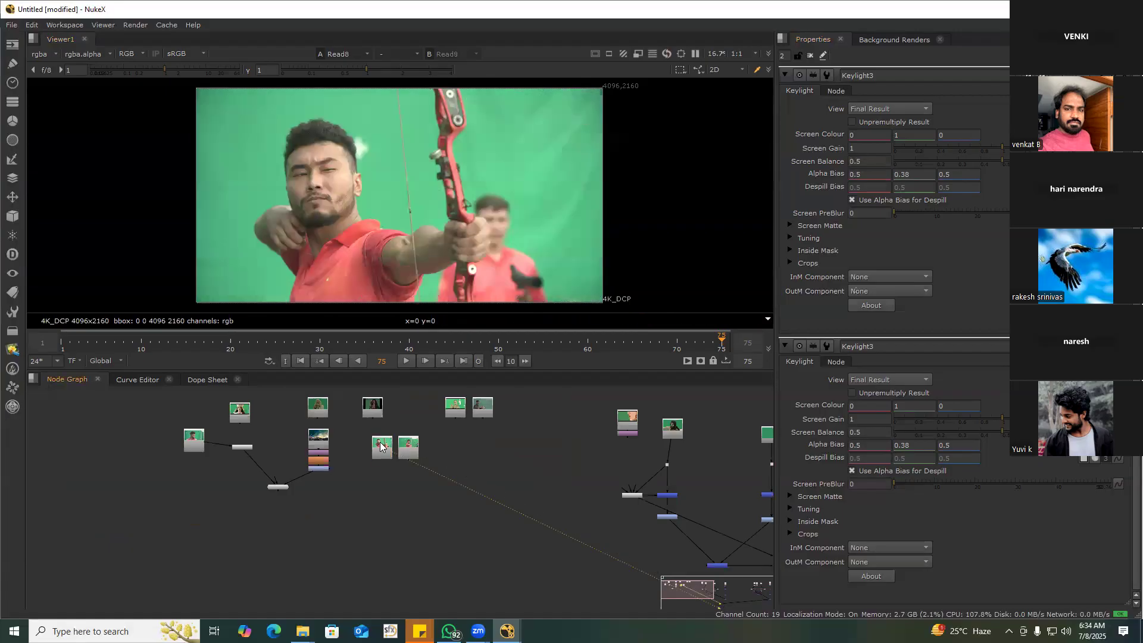
Paste a copy of the archer green-screen plate into the empty area beyond the existing comp trees
{"action": "scroll", "coordinate": [441, 456], "scroll_direction": "down", "scroll_amount": 3}
{"action": "scroll", "coordinate": [442, 456], "scroll_direction": "down", "scroll_amount": 3}
{"action": "middle_click_drag", "start_coordinate": [577, 456], "coordinate": [368, 439]}
{"action": "scroll", "coordinate": [420, 435], "scroll_direction": "up", "scroll_amount": 6}
{"action": "key", "text": "ctrl+v"}
{"action": "scroll", "coordinate": [337, 438], "scroll_direction": "up", "scroll_amount": 5}
Duplicate the sky background node stack from the last comp tree beside the pasted archer plate
{"action": "left_click_drag", "start_coordinate": [274, 395], "coordinate": [352, 452]}
{"action": "left_click_drag", "start_coordinate": [398, 391], "coordinate": [498, 475]}
{"action": "scroll", "coordinate": [500, 474], "scroll_direction": "down", "scroll_amount": 4}
{"action": "middle_click_drag", "start_coordinate": [596, 470], "coordinate": [333, 434]}
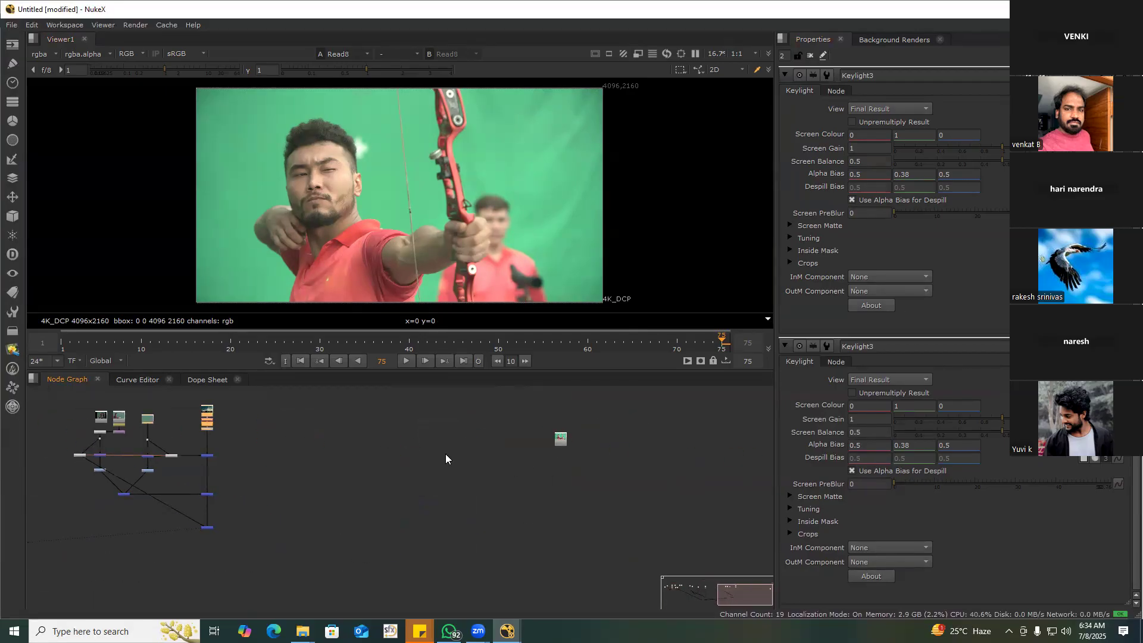
{"action": "middle_click_drag", "start_coordinate": [529, 444], "coordinate": [397, 441]}
{"action": "key", "text": "ctrl+v"}
{"action": "scroll", "coordinate": [545, 427], "scroll_direction": "up", "scroll_amount": 4}
Add a Reformat node to the pasted archer plate and display its output in the viewer
{"action": "left_click", "coordinate": [414, 458]}
{"action": "left_click", "coordinate": [347, 440]}
{"action": "key", "text": "Tab"}
{"action": "type", "text": "re"}
{"action": "left_click", "coordinate": [282, 448]}
{"action": "scroll", "coordinate": [388, 453], "scroll_direction": "up", "scroll_amount": 3}
{"action": "middle_click_drag", "start_coordinate": [370, 464], "coordinate": [402, 434]}
{"action": "key", "text": "1"}
{"action": "left_click", "coordinate": [311, 425]}
{"action": "left_click", "coordinate": [312, 422]}
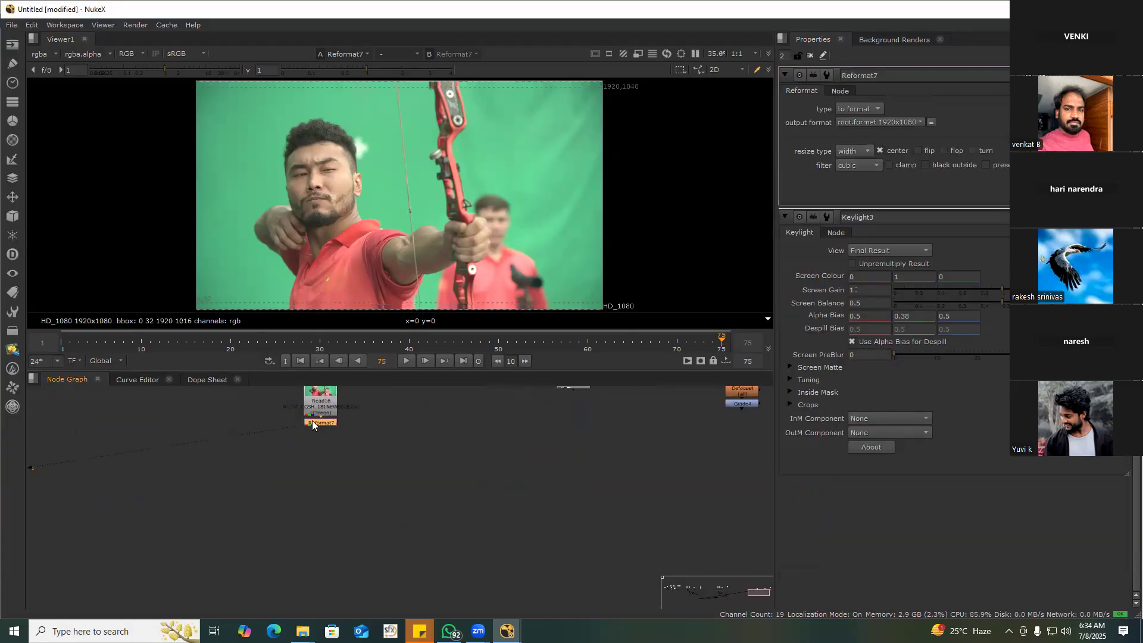
Add a Reduce Noise v4 node below the archer plate's Reformat node
{"action": "key", "text": "Tab"}
{"action": "type", "text": "framehold"}
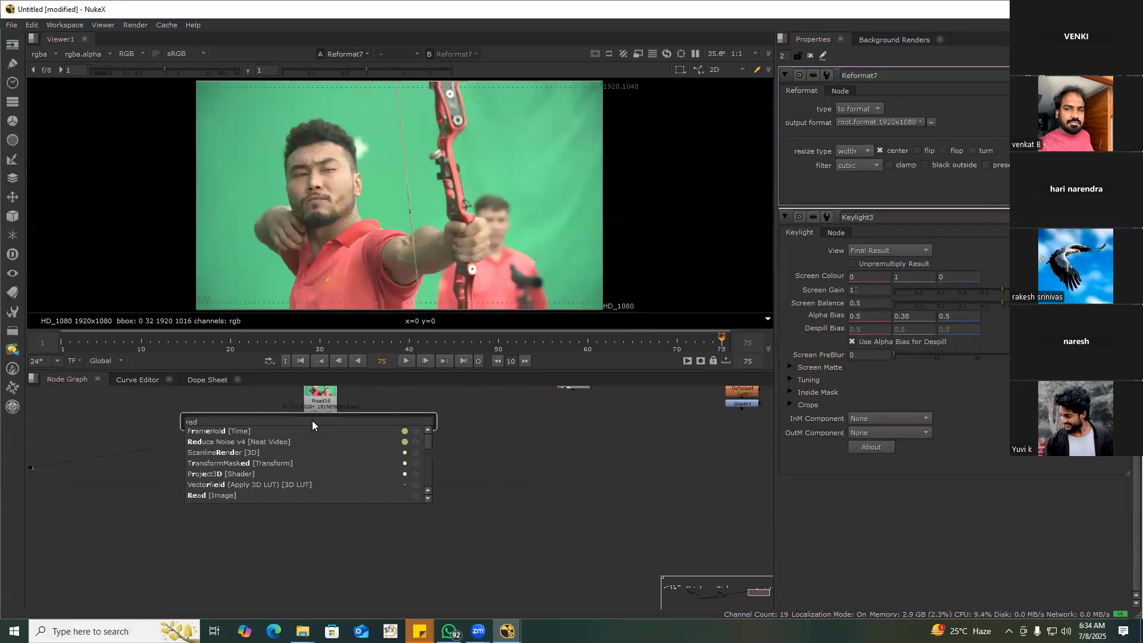
{"action": "left_click", "coordinate": [297, 441]}
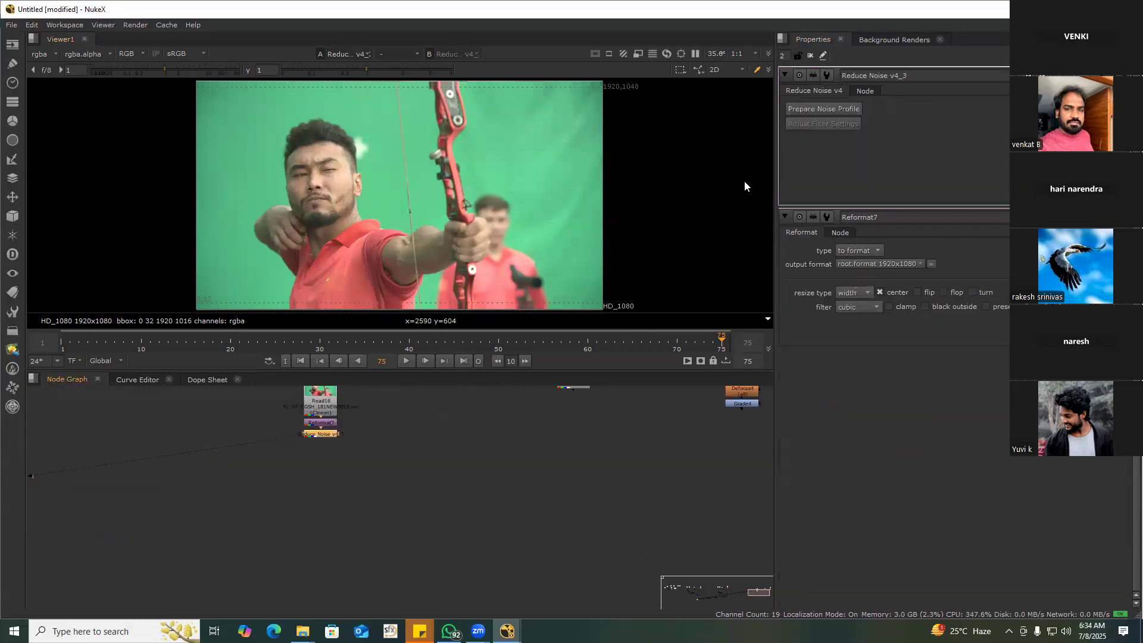
Prepare the Reduce Noise profile for the archer clip with the Progressive scan type and apply it
{"action": "left_click", "coordinate": [799, 112]}
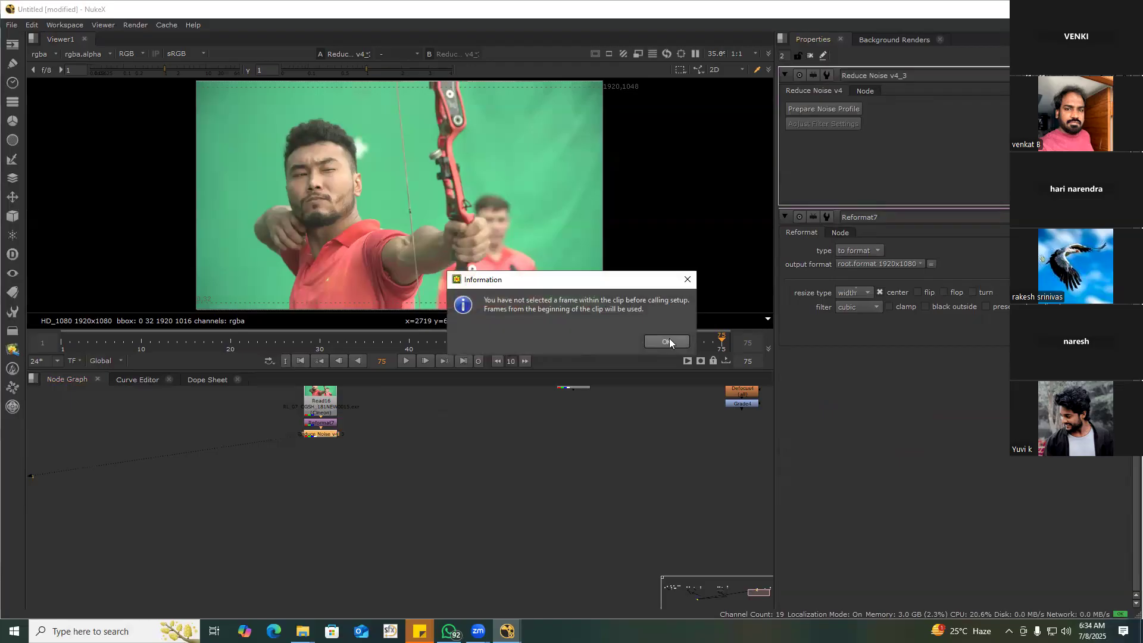
{"action": "left_click", "coordinate": [667, 340]}
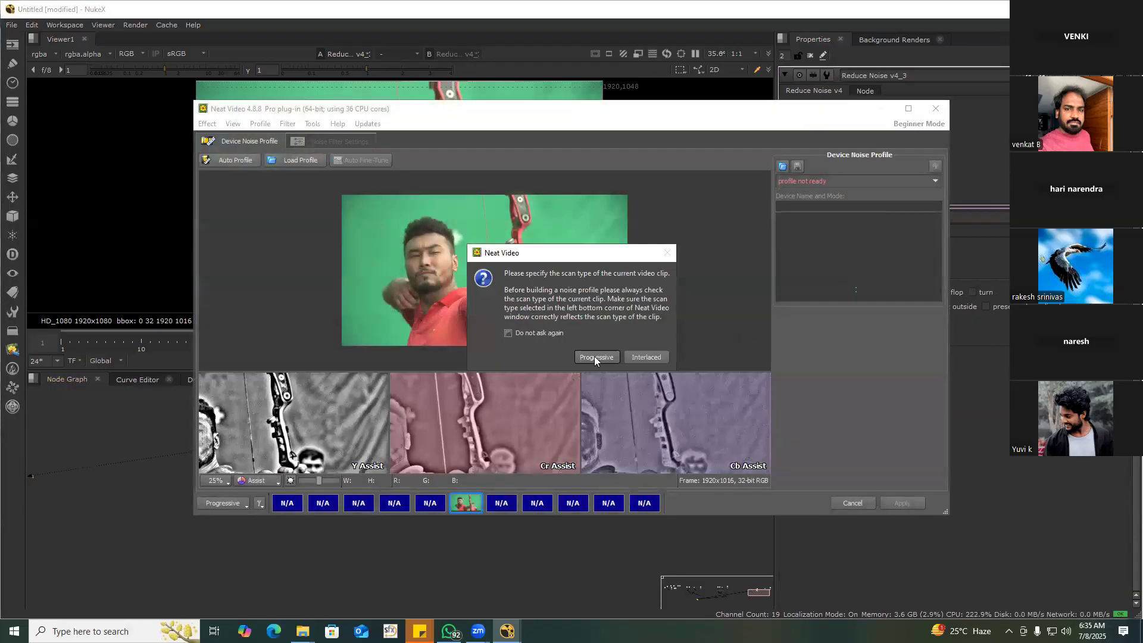
{"action": "left_click", "coordinate": [594, 357]}
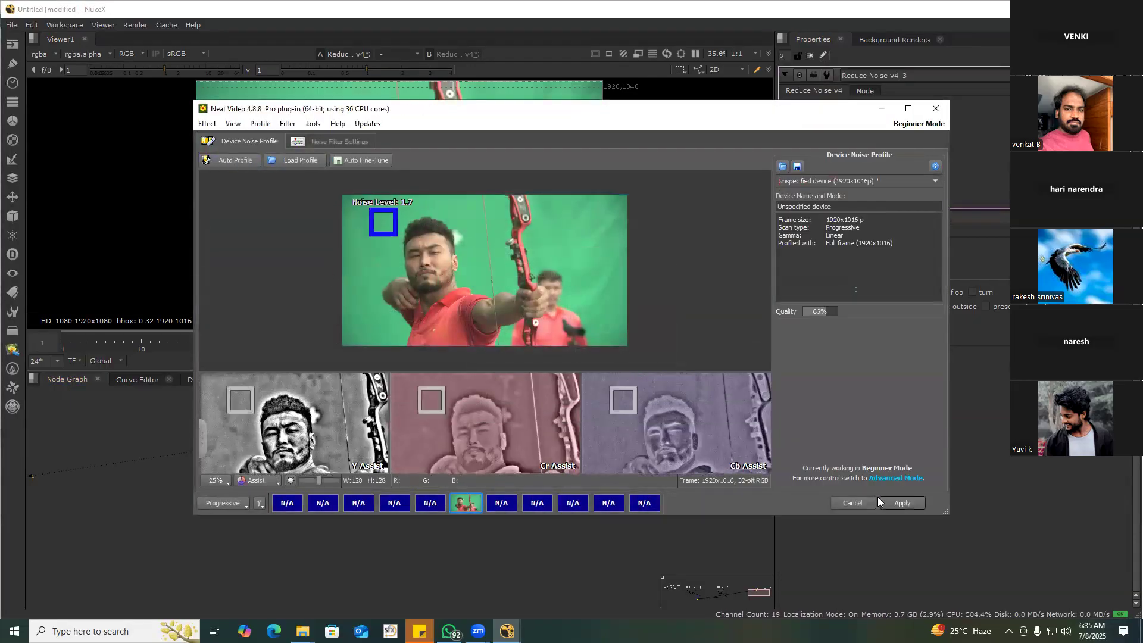
{"action": "left_click", "coordinate": [911, 501]}
{"action": "type", "text": "1"}
{"action": "key", "text": "Return"}
Clear the open node properties and enable black outside on the archer plate's Reformat7 node
{"action": "left_click", "coordinate": [810, 56]}
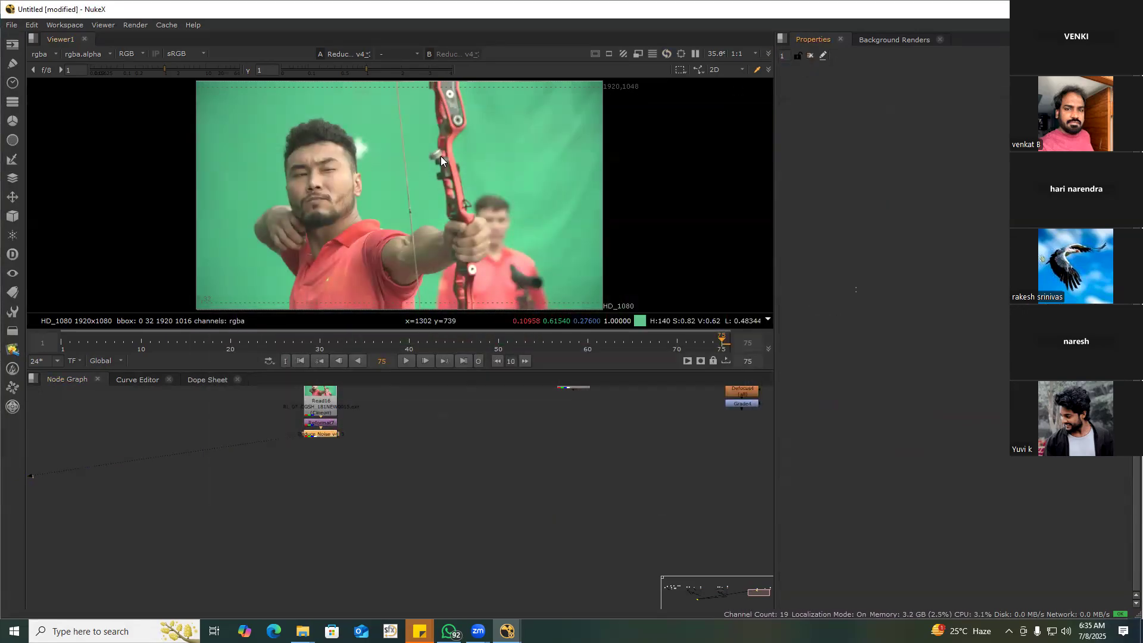
{"action": "scroll", "coordinate": [275, 443], "scroll_direction": "up", "scroll_amount": 3}
{"action": "left_click", "coordinate": [357, 410]}
{"action": "double_click", "coordinate": [357, 411]}
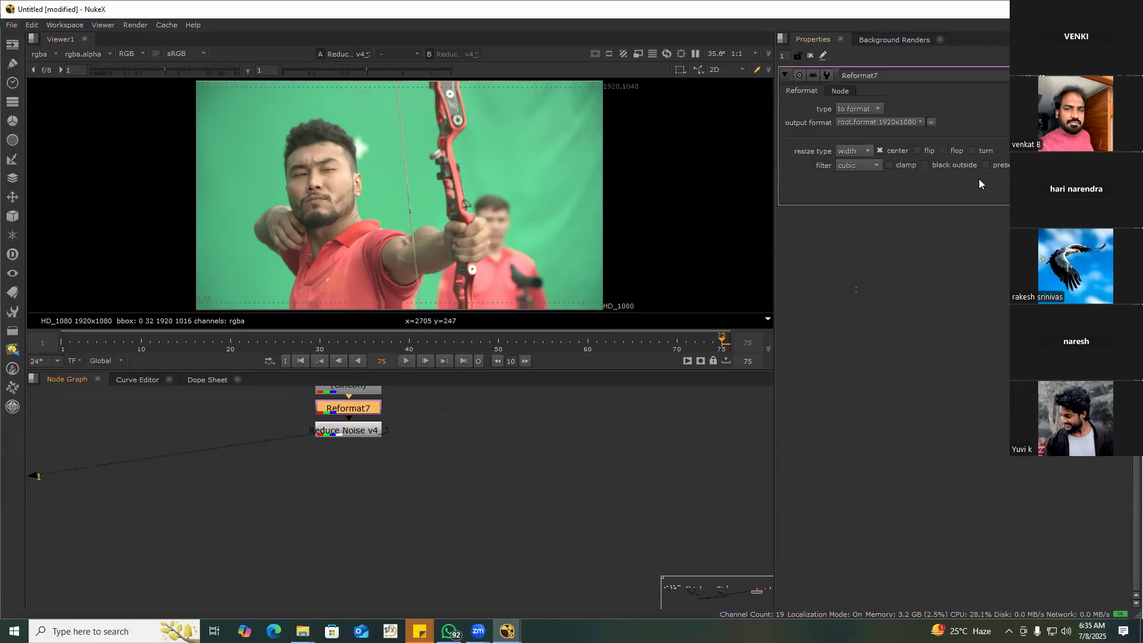
{"action": "left_click", "coordinate": [953, 165]}
{"action": "middle_click_drag", "start_coordinate": [410, 429], "coordinate": [434, 423]}
{"action": "scroll", "coordinate": [434, 426], "scroll_direction": "up", "scroll_amount": 2}
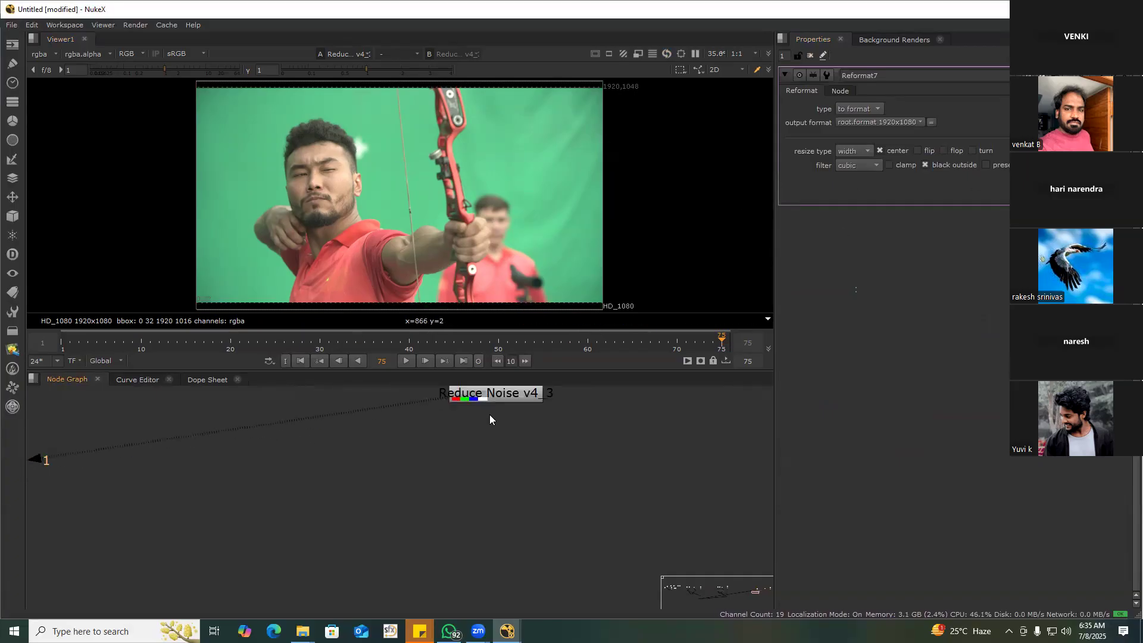
Add a Keylight node after the archer plate's Reduce Noise node
{"action": "left_click", "coordinate": [469, 425]}
{"action": "key", "text": "b"}
{"action": "key", "text": "b"}
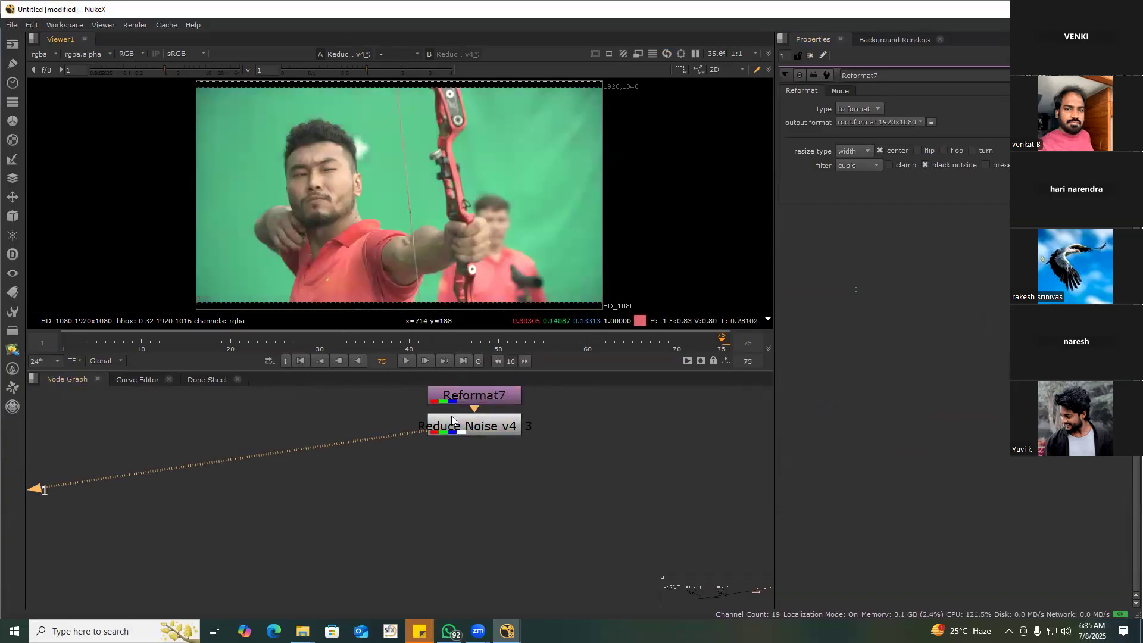
{"action": "middle_click_drag", "start_coordinate": [460, 441], "coordinate": [460, 435]}
{"action": "scroll", "coordinate": [526, 452], "scroll_direction": "down", "scroll_amount": 4}
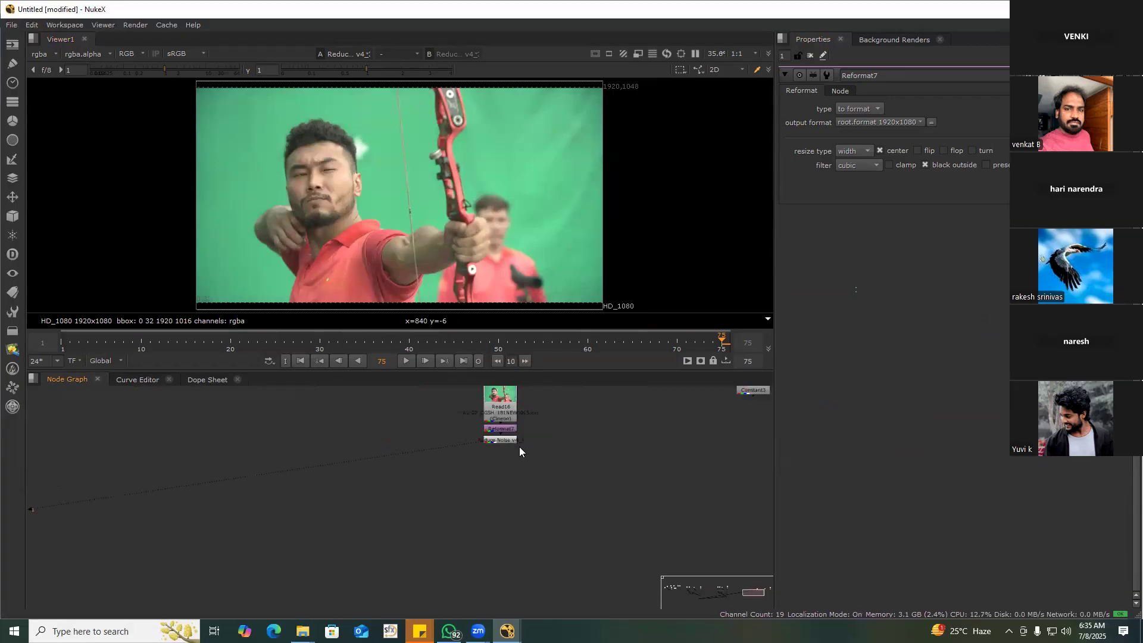
{"action": "key", "text": "Tab"}
{"action": "type", "text": "keyl"}
{"action": "key", "text": "Return"}
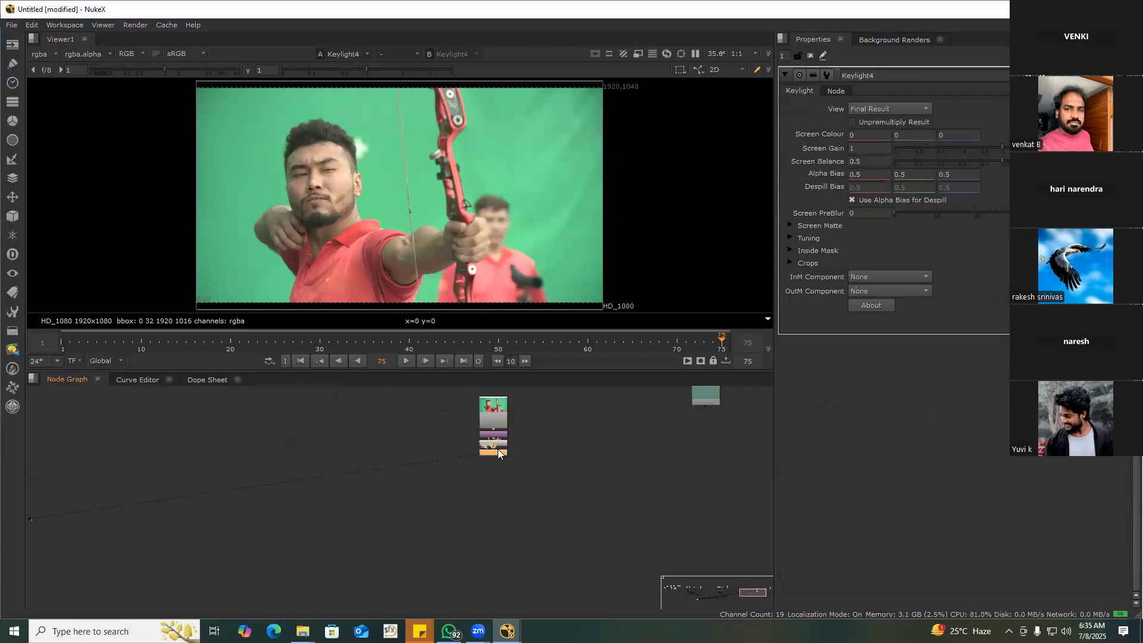
Set the new Keylight's Screen Colour to pure green by entering 1 for the green value
{"action": "left_click", "coordinate": [497, 476]}
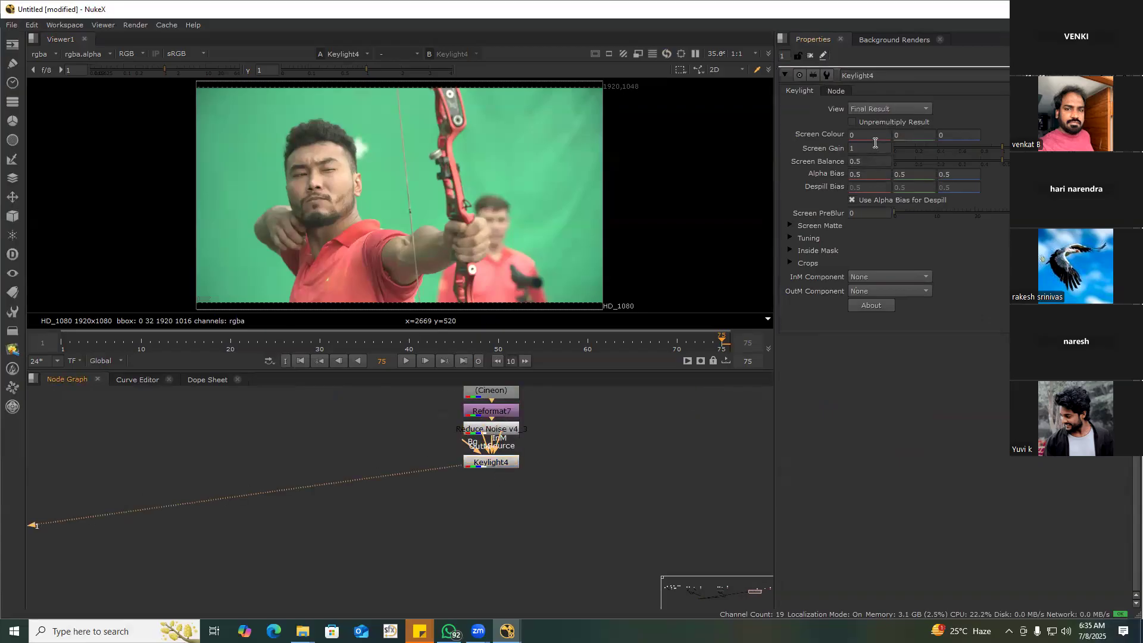
{"action": "double_click", "coordinate": [907, 132]}
{"action": "type", "text": "1"}
{"action": "key", "text": "Return"}
Move Keylight4 aside, add a Merge fed by Reduce Noise and Keylight4, and display its output in the viewer
{"action": "middle_click_drag", "start_coordinate": [493, 475], "coordinate": [502, 434]}
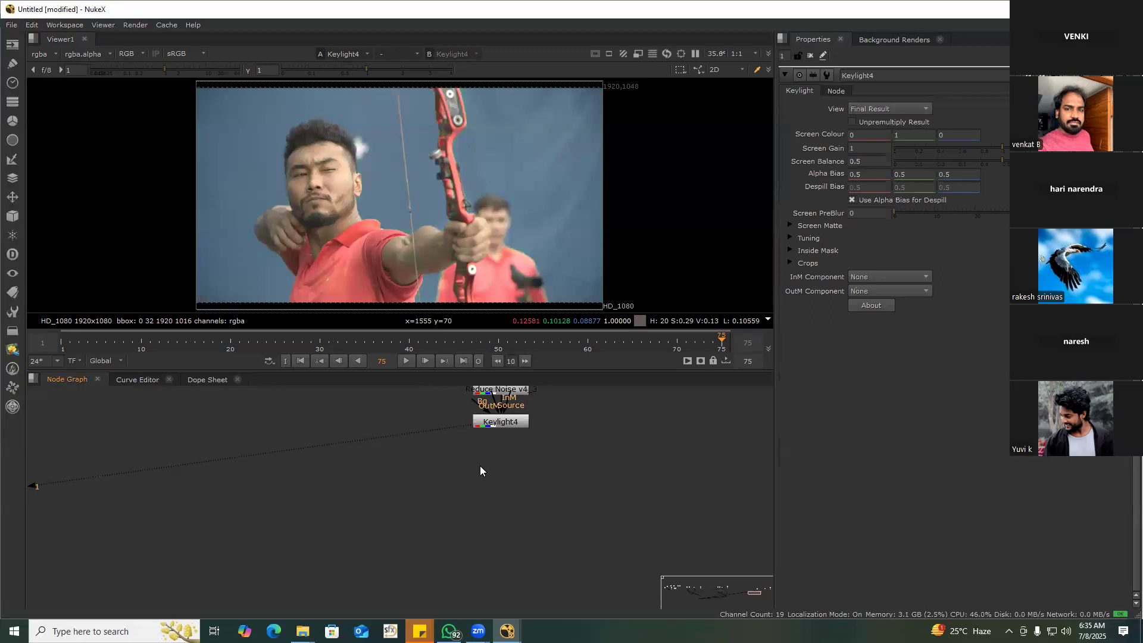
{"action": "left_click_drag", "start_coordinate": [500, 423], "coordinate": [407, 475]}
{"action": "left_click", "coordinate": [498, 472]}
{"action": "key", "text": "m"}
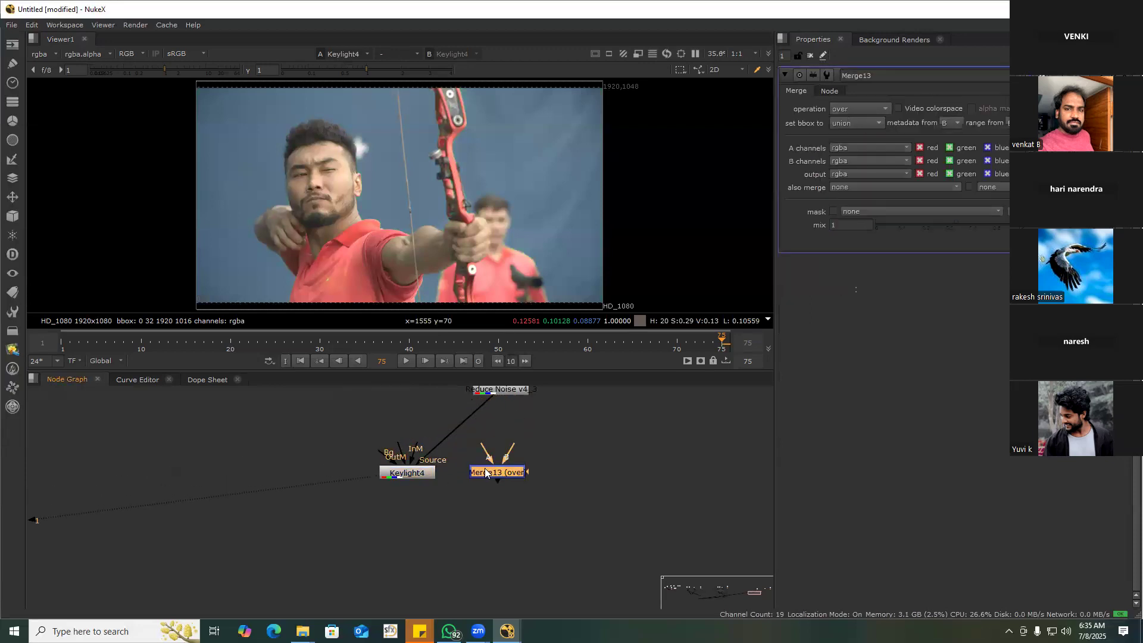
{"action": "middle_click_drag", "start_coordinate": [485, 472], "coordinate": [508, 476]}
{"action": "left_click_drag", "start_coordinate": [507, 457], "coordinate": [522, 392]}
{"action": "left_click_drag", "start_coordinate": [531, 456], "coordinate": [430, 476]}
{"action": "left_click", "coordinate": [519, 476]}
{"action": "key", "text": "1"}
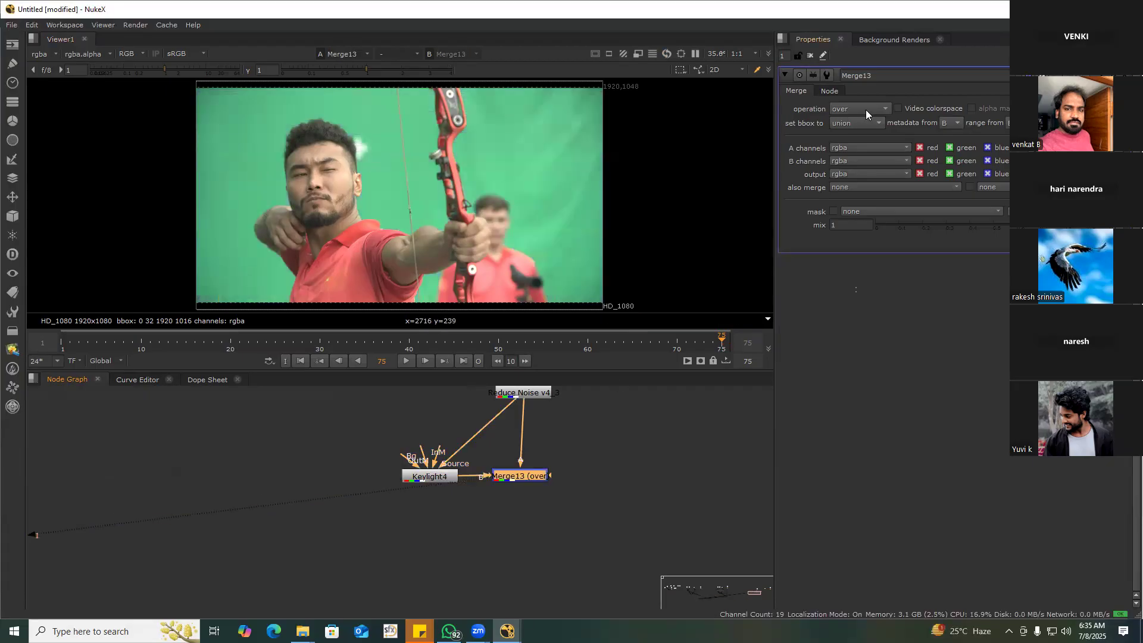
Set the Merge operation to from and swap its inputs so Keylight4 feeds A and Reduce Noise feeds B
{"action": "left_click", "coordinate": [865, 110]}
{"action": "left_click", "coordinate": [861, 131]}
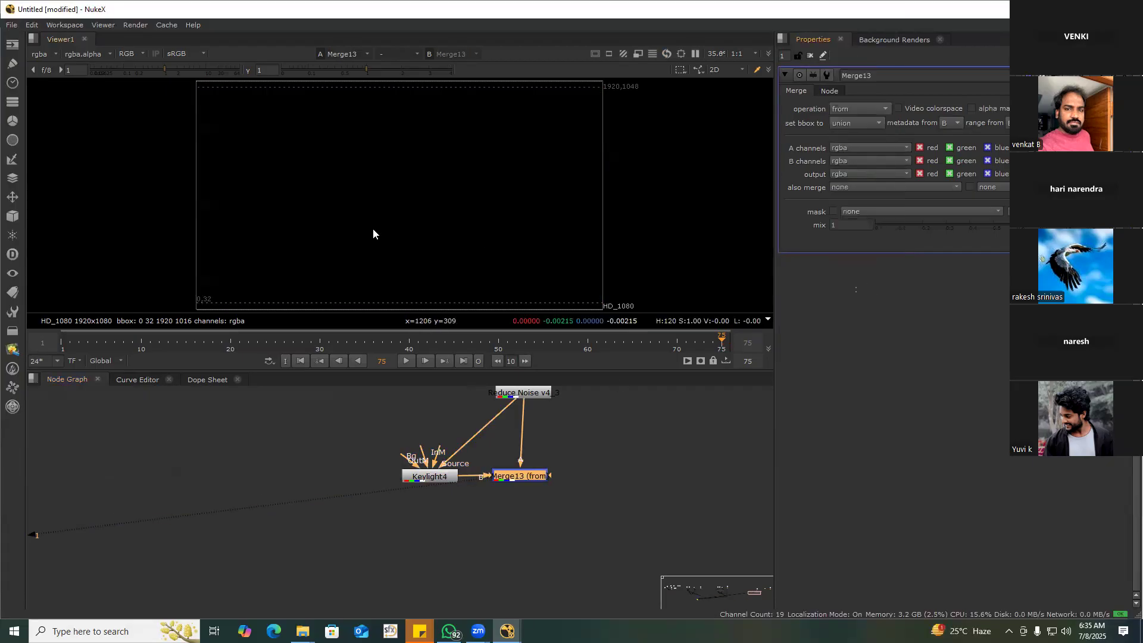
{"action": "left_click_drag", "start_coordinate": [237, 186], "coordinate": [442, 240]}
{"action": "left_click", "coordinate": [599, 486]}
{"action": "scroll", "coordinate": [526, 453], "scroll_direction": "up", "scroll_amount": 2}
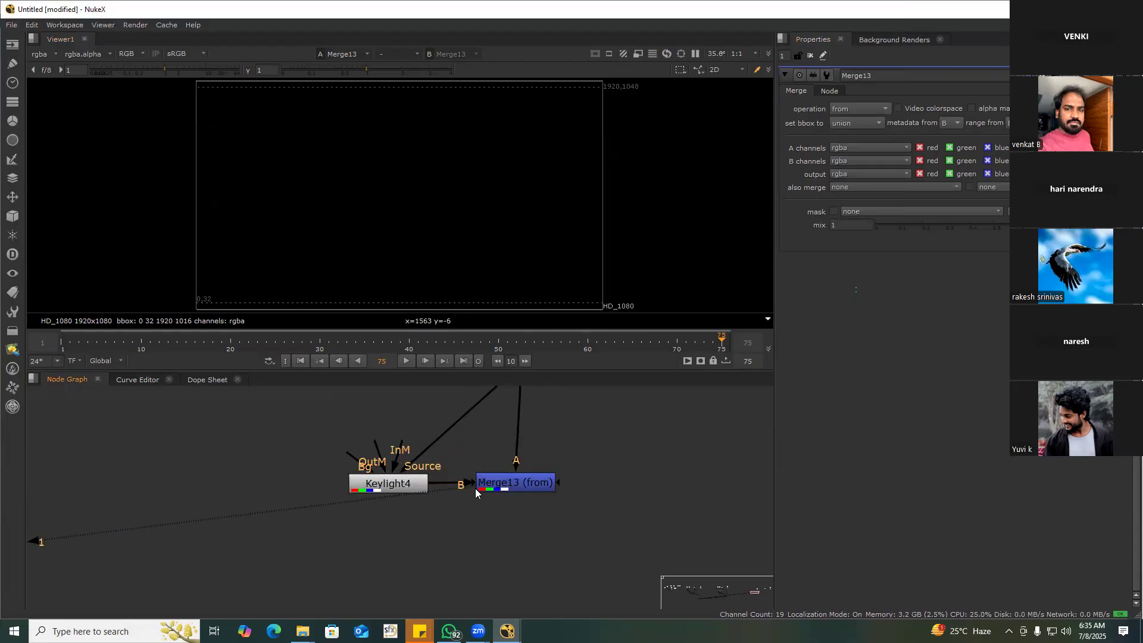
{"action": "left_click", "coordinate": [518, 487]}
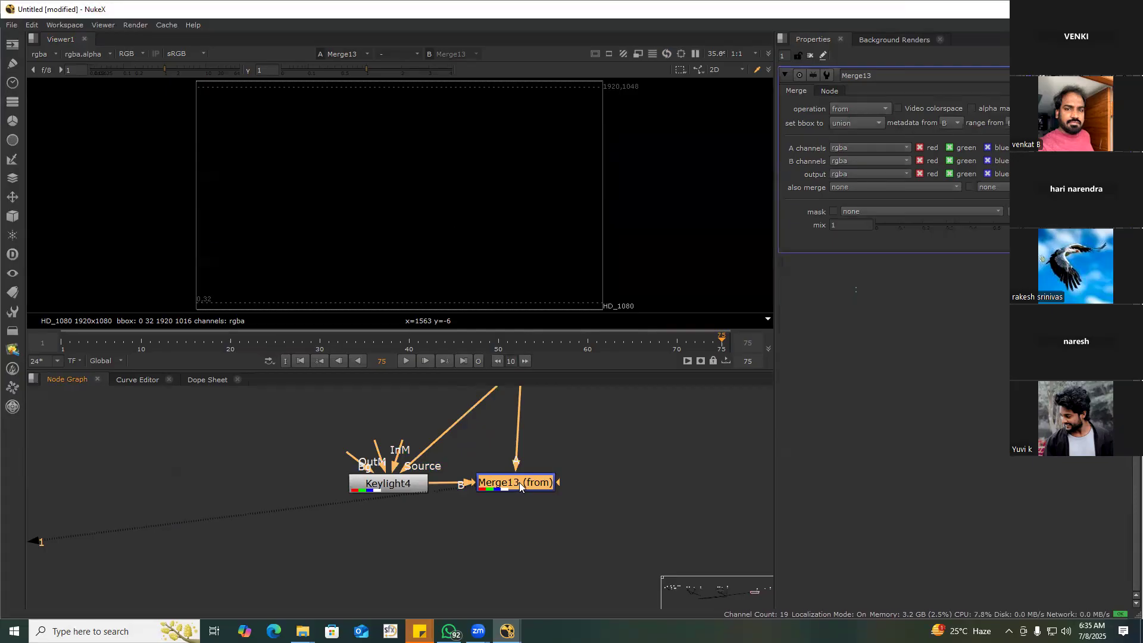
{"action": "key", "text": "shift+x"}
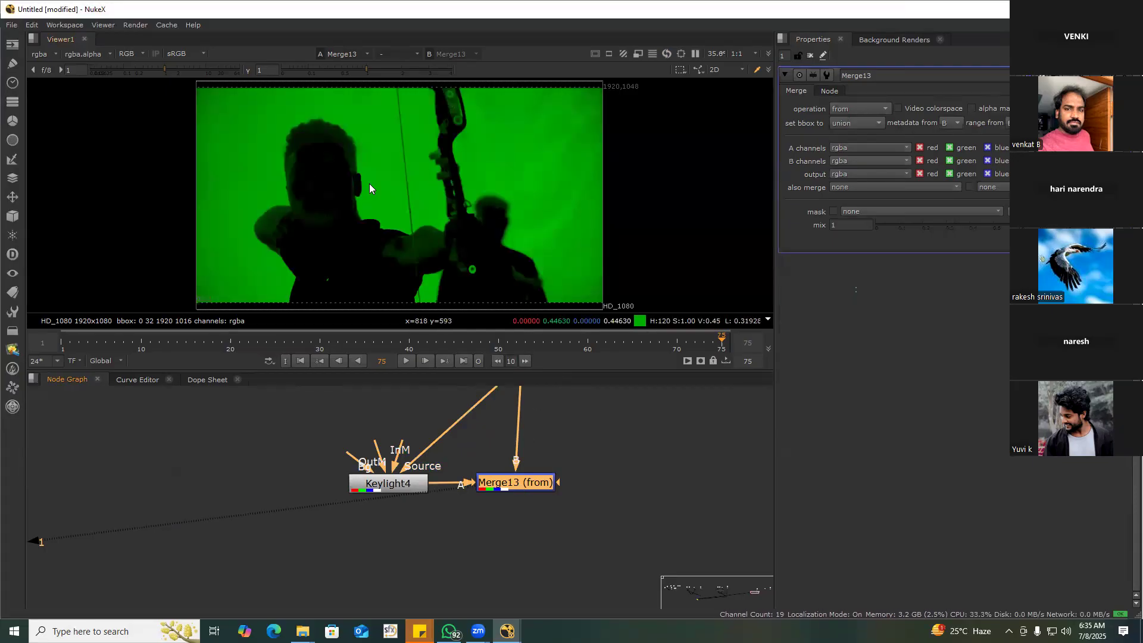
Align the archer plate stack above the Merge, then add a Saturation node below it with saturation 0
{"action": "scroll", "coordinate": [505, 539], "scroll_direction": "down", "scroll_amount": 3}
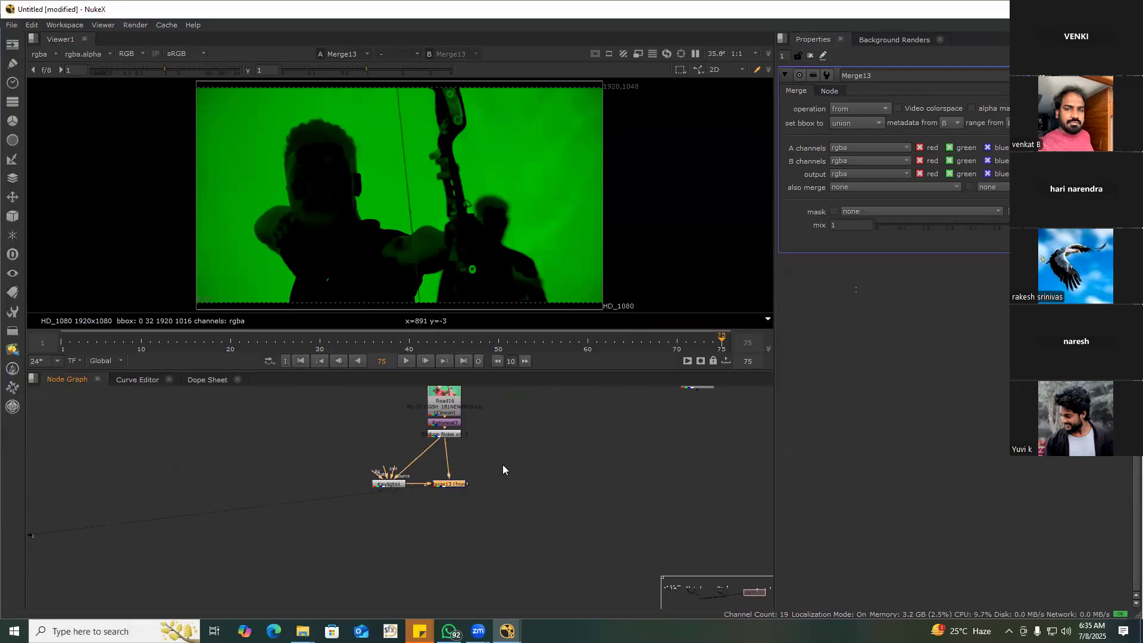
{"action": "left_click_drag", "start_coordinate": [453, 439], "coordinate": [452, 436]}
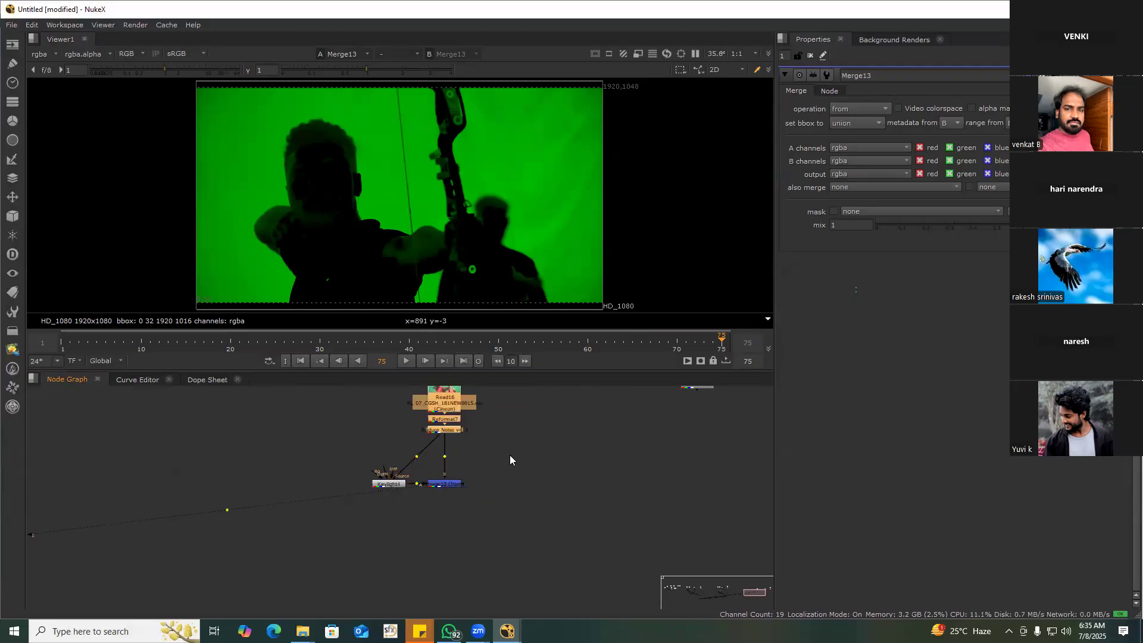
{"action": "left_click", "coordinate": [448, 487]}
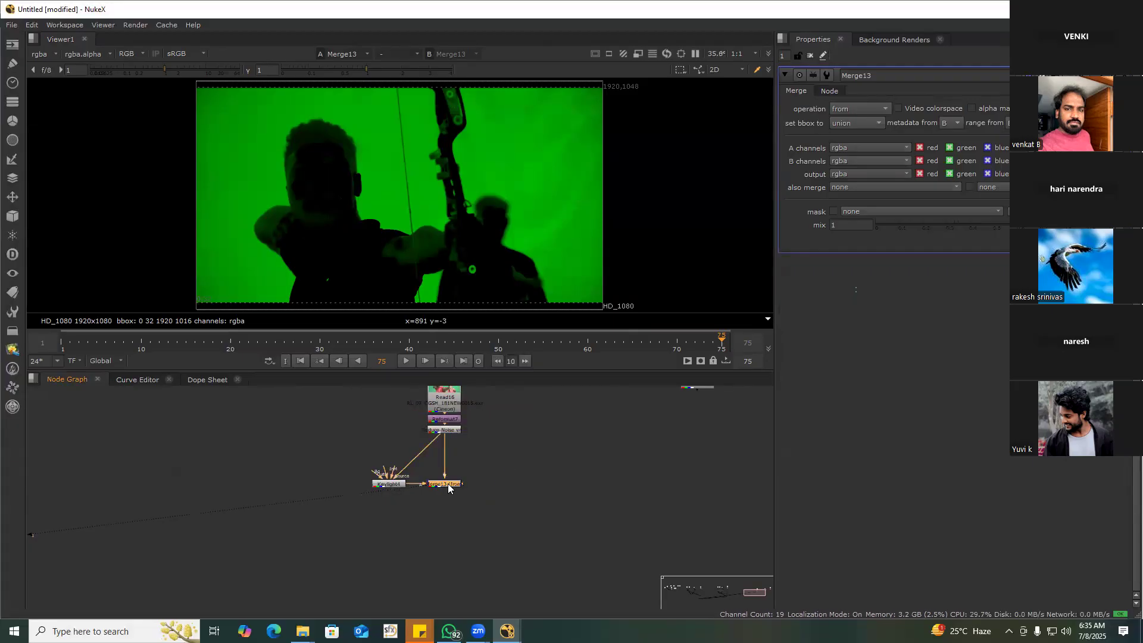
{"action": "key", "text": "Tab"}
{"action": "type", "text": "sat"}
{"action": "key", "text": "Return"}
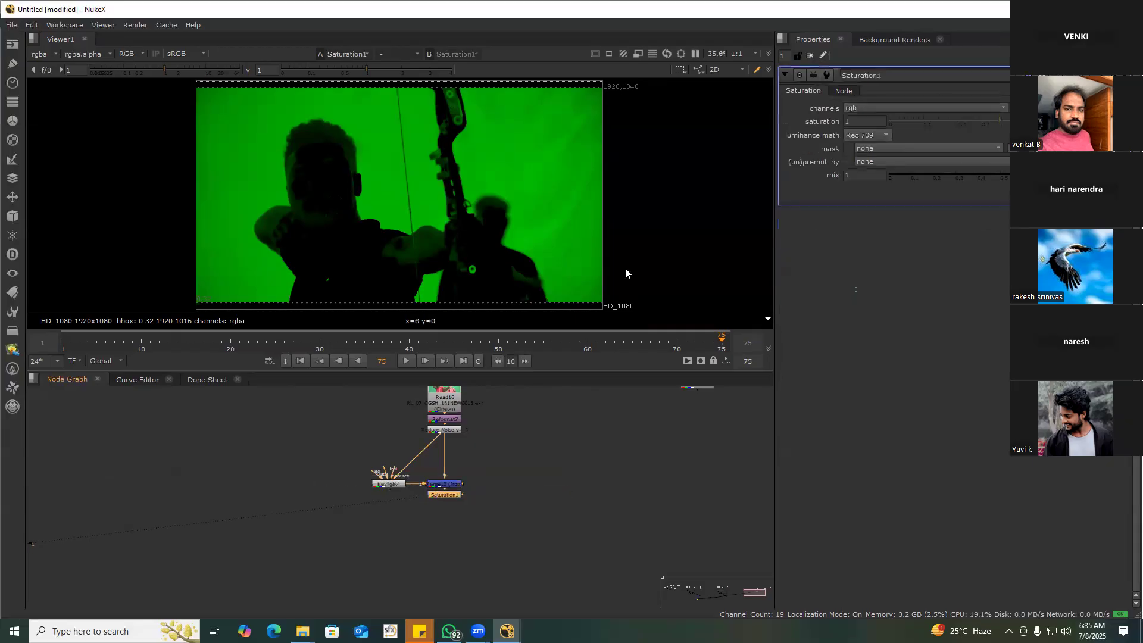
{"action": "left_click", "coordinate": [890, 123]}
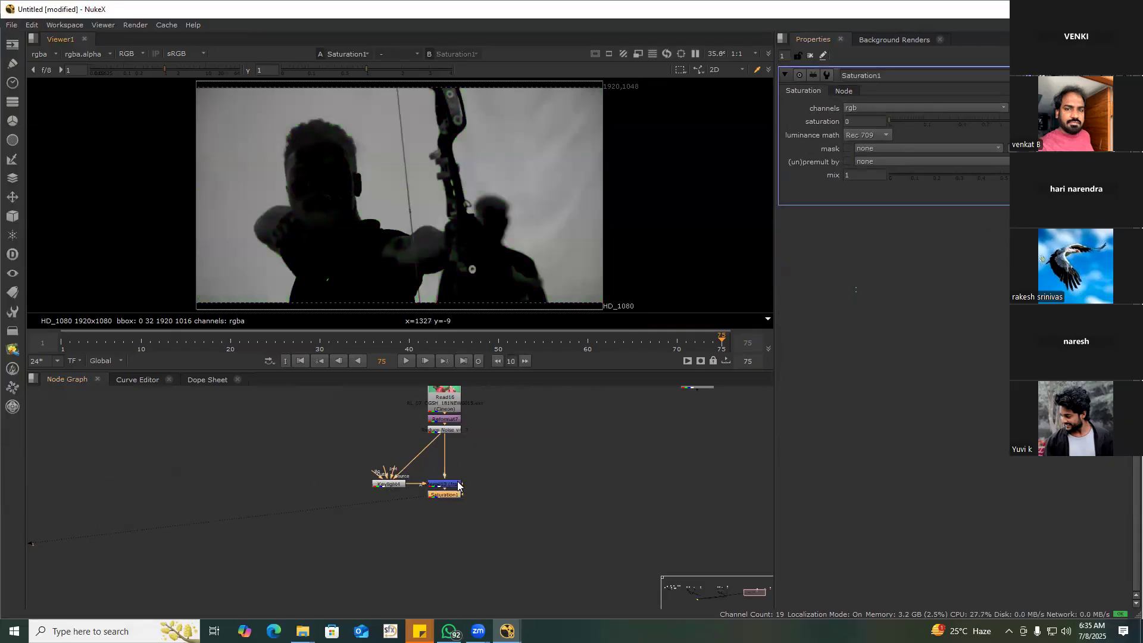
Insert a Dot below Reduce Noise where the connections to Keylight4 and the Merge branch
{"action": "middle_click_drag", "start_coordinate": [458, 481], "coordinate": [459, 487]}
{"action": "left_click_drag", "start_coordinate": [446, 434], "coordinate": [452, 429], "text": "ctrl"}
{"action": "left_click", "coordinate": [448, 437], "text": "ctrl"}
Copy the Dot, Keylight, Merge and Saturation branch and paste it beneath the Constant3 node, connected to it
{"action": "left_click_drag", "start_coordinate": [325, 429], "coordinate": [485, 516]}
{"action": "key", "text": "ctrl+c"}
{"action": "middle_click_drag", "start_coordinate": [691, 469], "coordinate": [535, 477]}
{"action": "left_click", "coordinate": [532, 473]}
{"action": "key", "text": "ctrl+v"}
{"action": "left_click_drag", "start_coordinate": [539, 400], "coordinate": [539, 397]}
{"action": "left_click_drag", "start_coordinate": [539, 397], "coordinate": [537, 412]}
{"action": "middle_click_drag", "start_coordinate": [328, 449], "coordinate": [367, 474]}
Sample an area of the green screen beside the archer's head from Reduce Noise into Constant3's color
{"action": "key", "text": "1"}
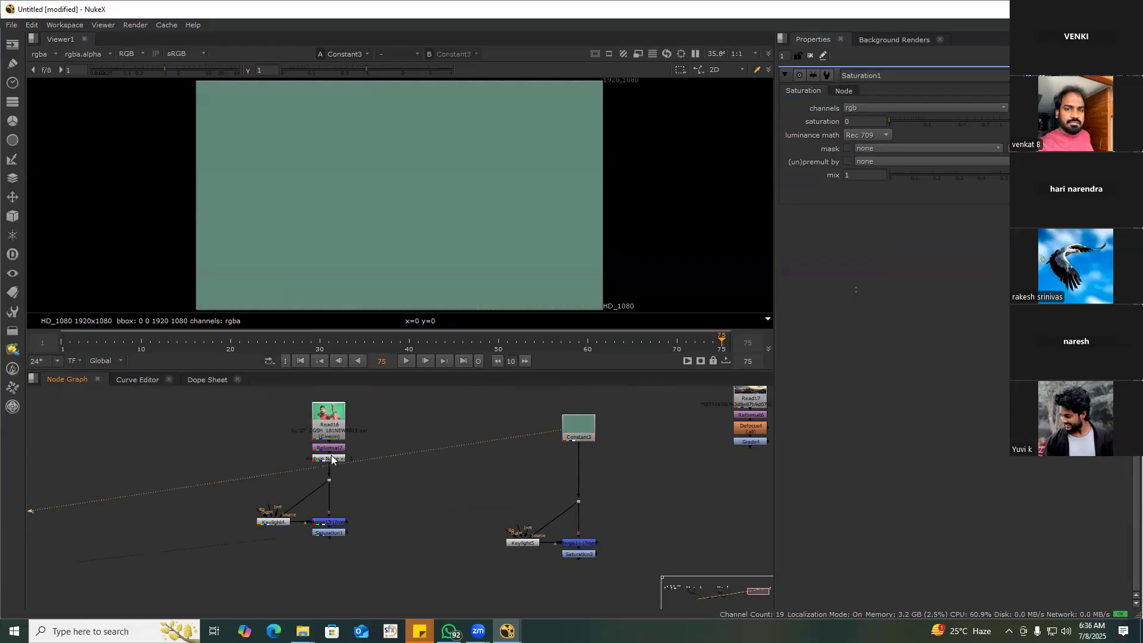
{"action": "scroll", "coordinate": [335, 479], "scroll_direction": "up", "scroll_amount": 2}
{"action": "left_click", "coordinate": [331, 451]}
{"action": "key", "text": "1"}
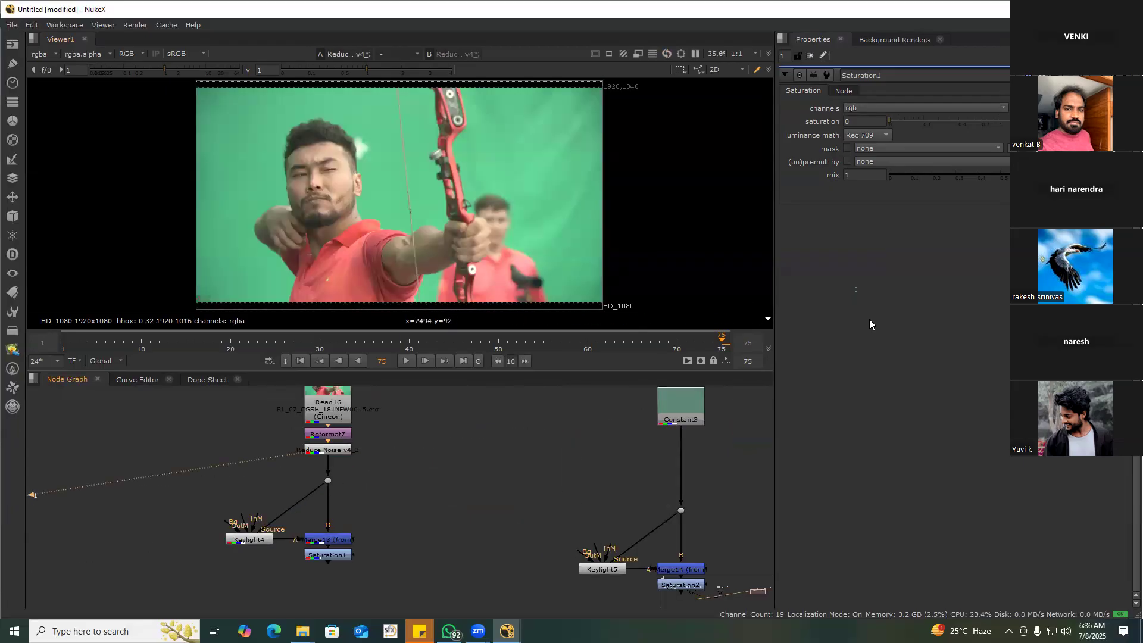
{"action": "left_click", "coordinate": [689, 406]}
{"action": "left_click_drag", "start_coordinate": [219, 134], "coordinate": [249, 203], "text": "ctrl+shift"}
Display the output of the Saturation node in the Constant branch
{"action": "middle_click_drag", "start_coordinate": [690, 602], "coordinate": [514, 475]}
{"action": "left_click", "coordinate": [514, 458]}
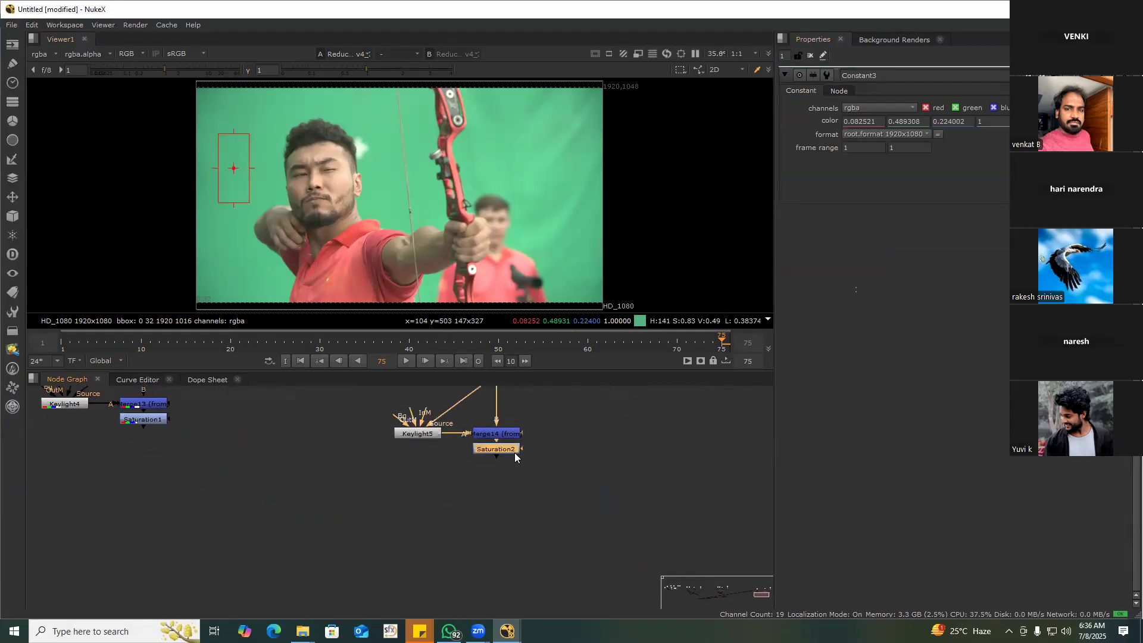
{"action": "key", "text": "1"}
{"action": "scroll", "coordinate": [415, 496], "scroll_direction": "down", "scroll_amount": 2}
{"action": "scroll", "coordinate": [415, 496], "scroll_direction": "up", "scroll_amount": 3}
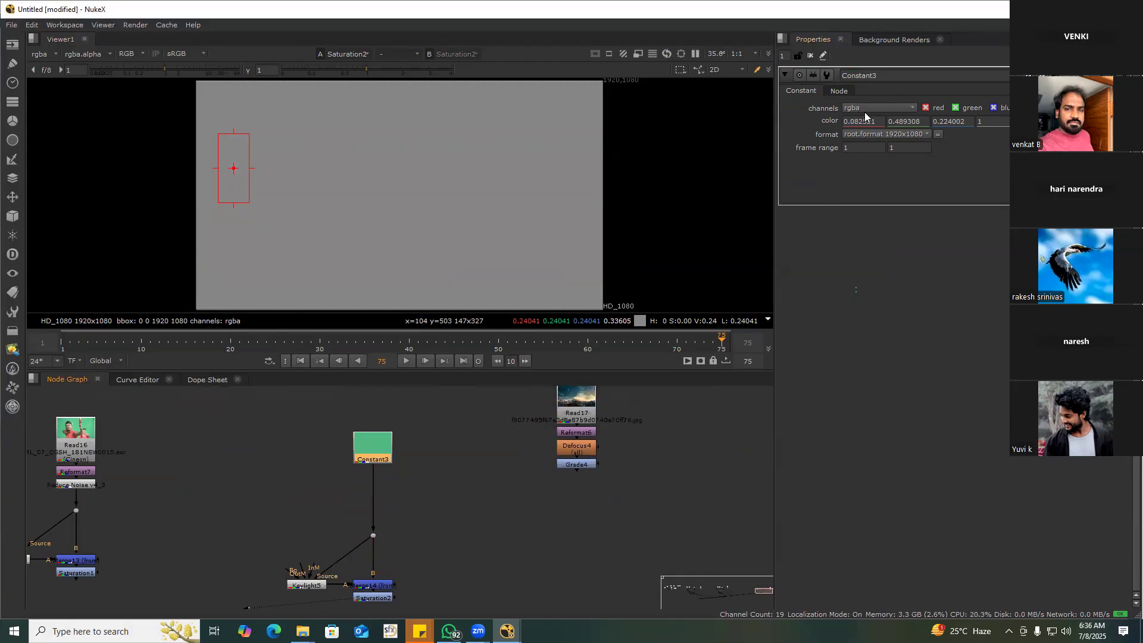
{"action": "scroll", "coordinate": [490, 434], "scroll_direction": "down", "scroll_amount": 3}
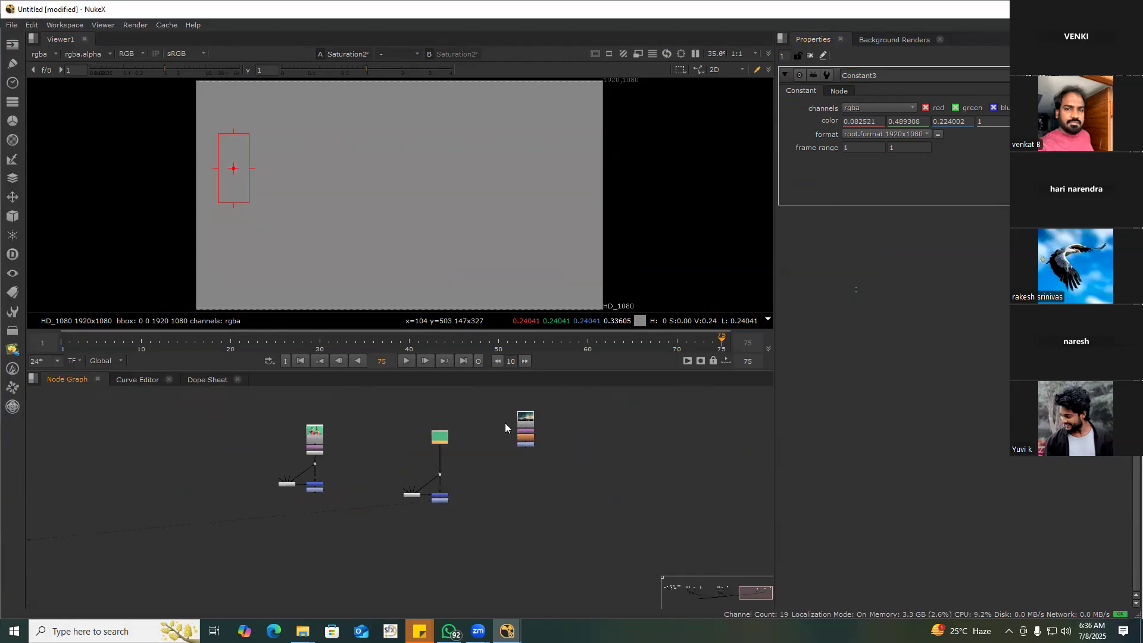
Move Keylight5 to the opposite side of its Merge and shift the sky node stack farther from the Constant branch
{"action": "left_click_drag", "start_coordinate": [357, 419], "coordinate": [462, 532]}
{"action": "mouse_move", "coordinate": [435, 481]}
{"action": "left_mouse_down"}
{"action": "mouse_move", "coordinate": [445, 481]}
{"action": "mouse_move", "coordinate": [423, 465]}
{"action": "mouse_move", "coordinate": [449, 487]}
{"action": "left_mouse_up"}
{"action": "middle_click_drag", "start_coordinate": [449, 487], "coordinate": [462, 391]}
{"action": "left_click_drag", "start_coordinate": [462, 392], "coordinate": [550, 428]}
{"action": "scroll", "coordinate": [518, 438], "scroll_direction": "up", "scroll_amount": 3}
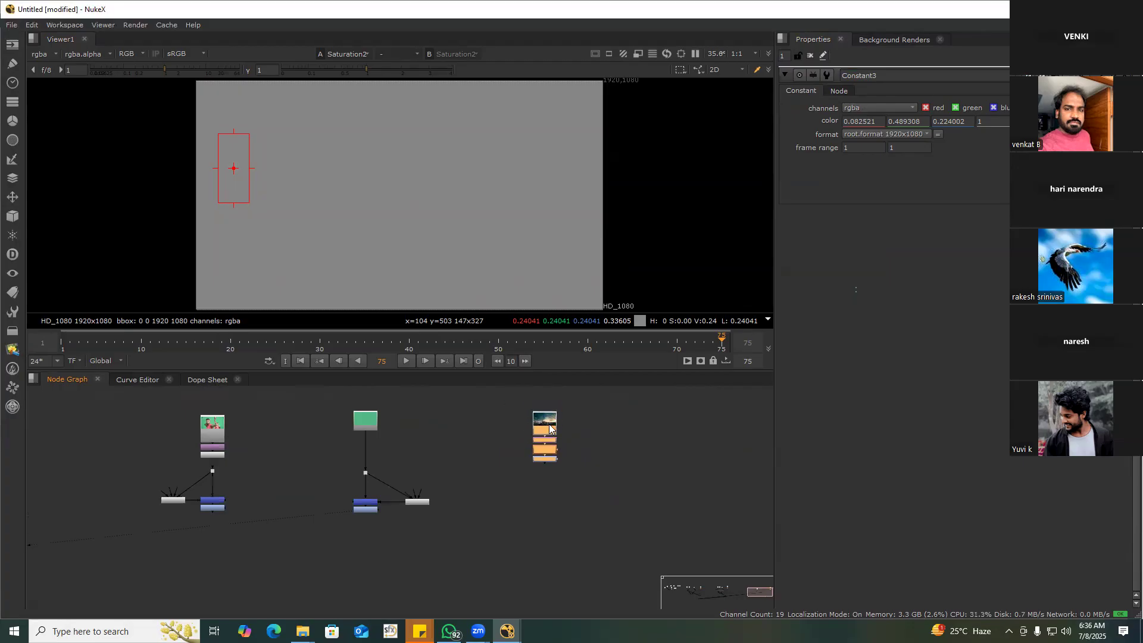
{"action": "scroll", "coordinate": [502, 460], "scroll_direction": "up", "scroll_amount": 1}
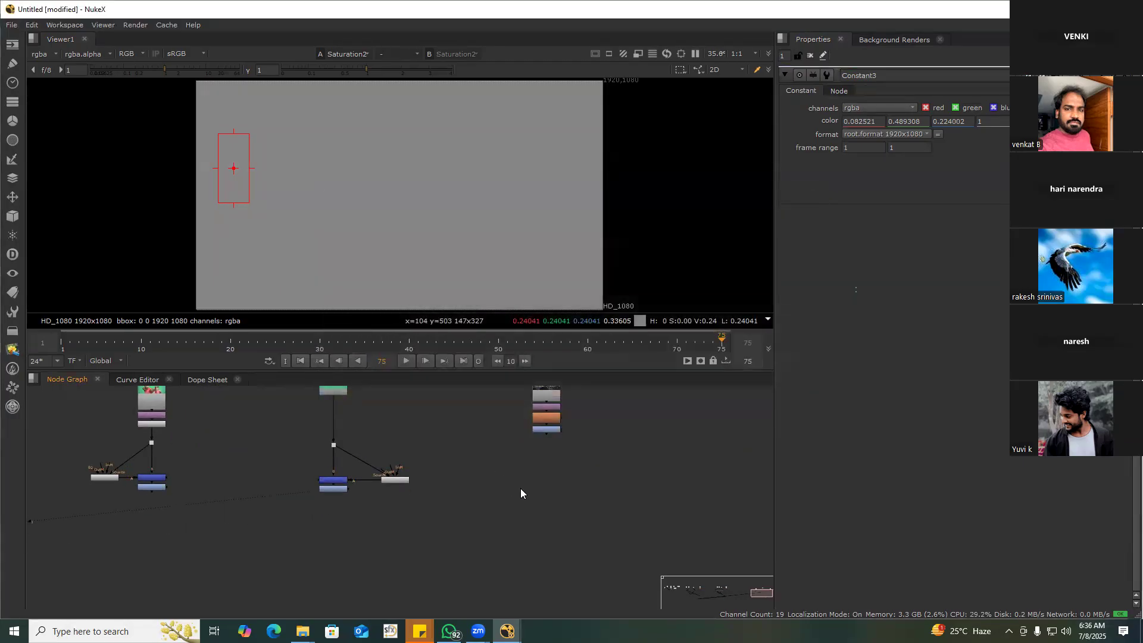
Add another Merge node below the sky stack's Grade4 node
{"action": "key", "text": "m"}
{"action": "scroll", "coordinate": [523, 488], "scroll_direction": "up", "scroll_amount": 3}
{"action": "left_click_drag", "start_coordinate": [524, 489], "coordinate": [567, 468]}
{"action": "middle_click_drag", "start_coordinate": [583, 468], "coordinate": [492, 471]}
{"action": "scroll", "coordinate": [417, 465], "scroll_direction": "down", "scroll_amount": 2}
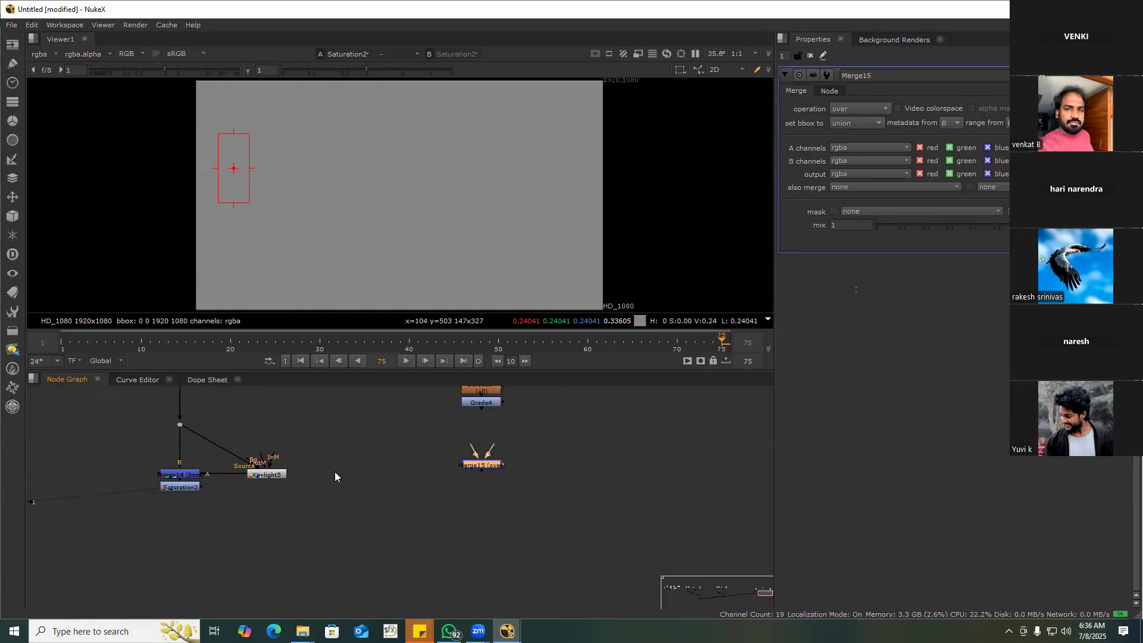
{"action": "middle_click_drag", "start_coordinate": [334, 475], "coordinate": [467, 476]}
{"action": "middle_click_drag", "start_coordinate": [308, 492], "coordinate": [466, 481]}
{"action": "left_click_drag", "start_coordinate": [106, 404], "coordinate": [602, 513]}
{"action": "scroll", "coordinate": [219, 482], "scroll_direction": "up", "scroll_amount": 2}
{"action": "left_click", "coordinate": [214, 453]}
{"action": "left_click", "coordinate": [532, 461]}
{"action": "middle_click_drag", "start_coordinate": [575, 479], "coordinate": [365, 496]}
Connect Keylight5 to the new Merge's A input and Grade4 to B, display it, and set the operation to from
{"action": "left_click", "coordinate": [534, 485]}
{"action": "left_click_drag", "start_coordinate": [571, 453], "coordinate": [329, 485]}
{"action": "left_click_drag", "start_coordinate": [587, 478], "coordinate": [580, 405]}
{"action": "left_click_drag", "start_coordinate": [587, 487], "coordinate": [591, 487]}
{"action": "key", "text": "1"}
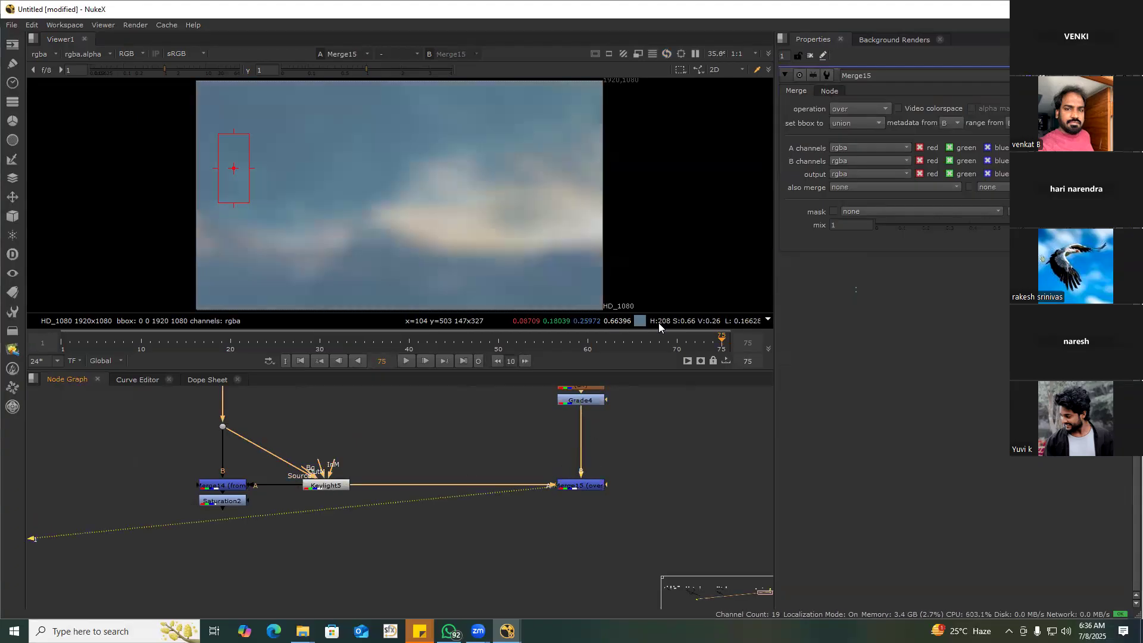
{"action": "left_click", "coordinate": [835, 110]}
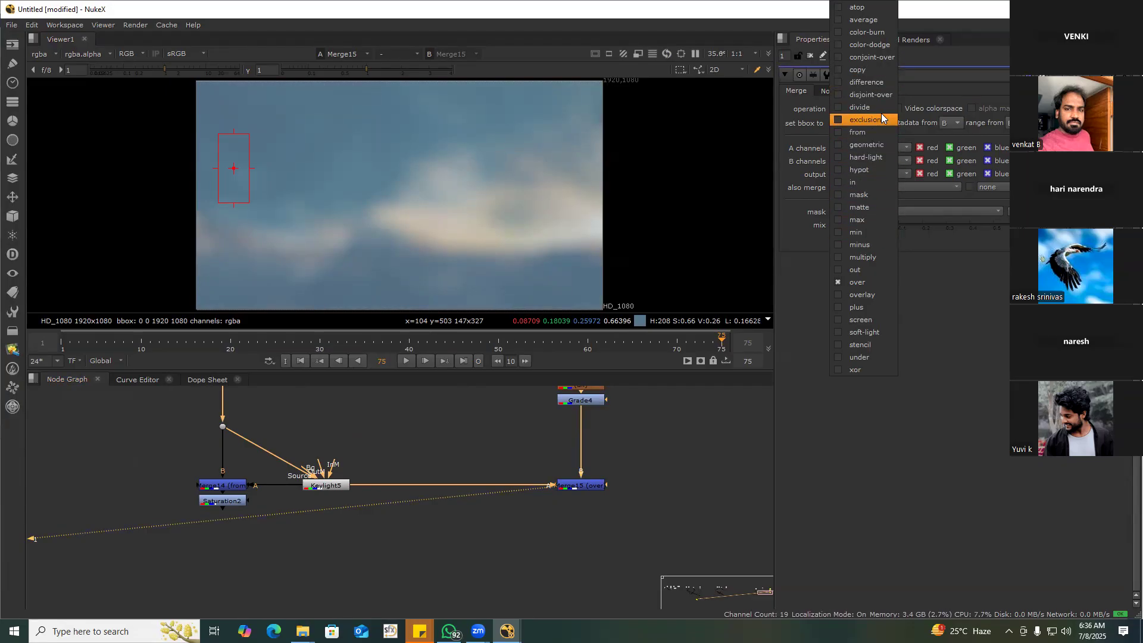
{"action": "left_click", "coordinate": [864, 131]}
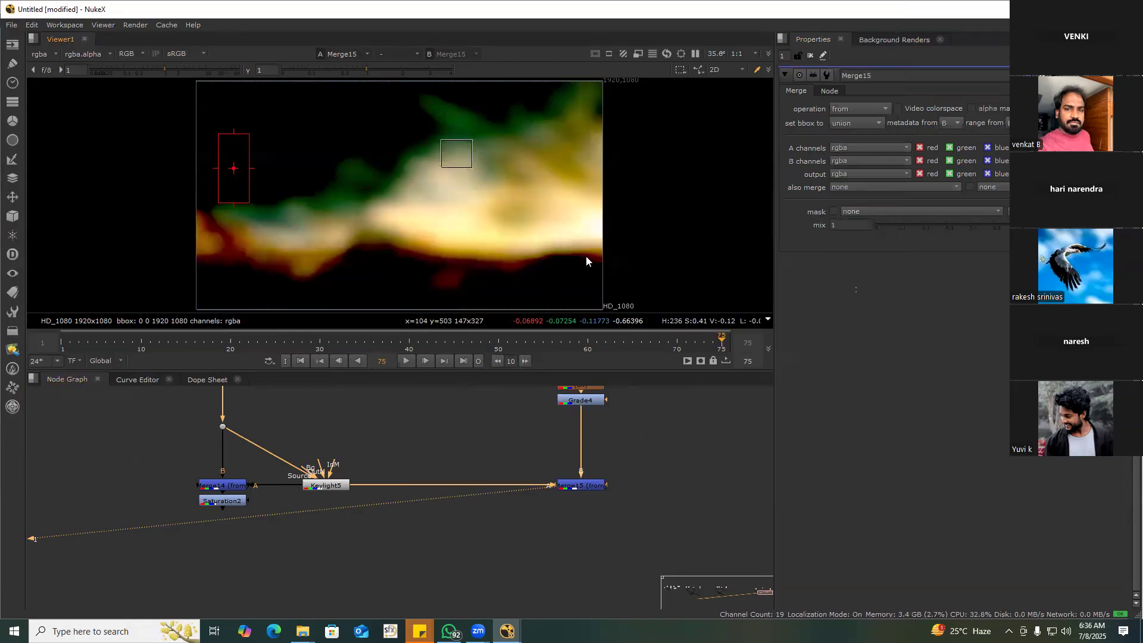
Lower the Saturation2 node beneath its Merge in the Constant branch to match Saturation1's row, and display its output
{"action": "scroll", "coordinate": [573, 450], "scroll_direction": "down", "scroll_amount": 3}
{"action": "middle_click_drag", "start_coordinate": [244, 459], "coordinate": [316, 457]}
{"action": "left_click_drag", "start_coordinate": [212, 447], "coordinate": [721, 512]}
{"action": "middle_click_drag", "start_coordinate": [307, 465], "coordinate": [336, 426]}
{"action": "left_click_drag", "start_coordinate": [489, 432], "coordinate": [490, 438]}
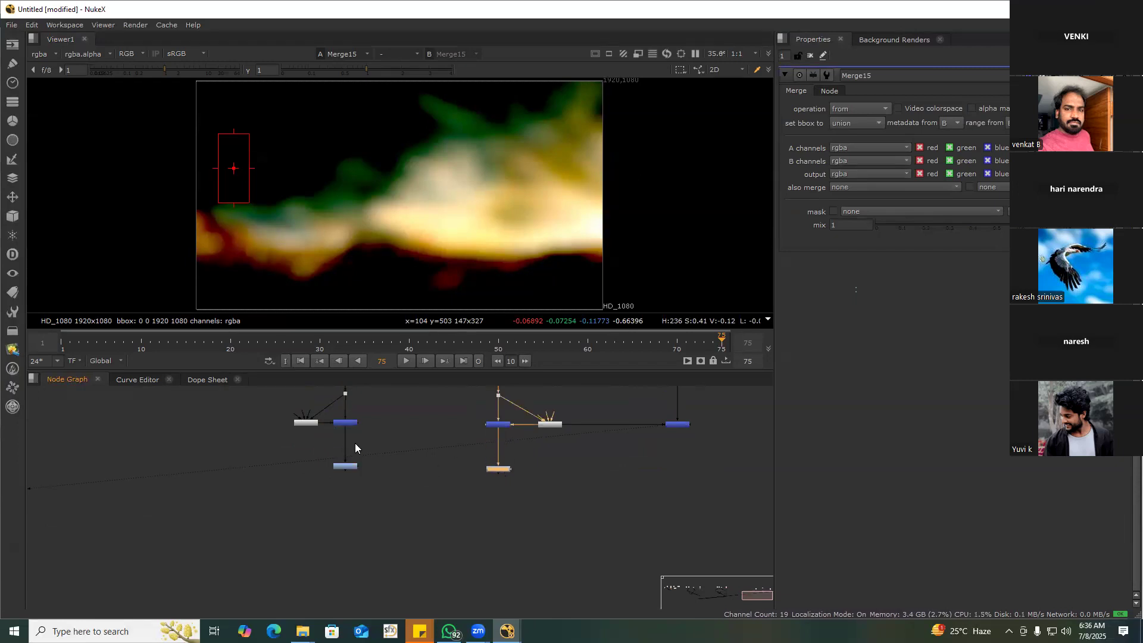
{"action": "scroll", "coordinate": [355, 443], "scroll_direction": "up", "scroll_amount": 2}
{"action": "key", "text": "1"}
Add a Merge between the two Saturation nodes with Saturation1 as A and Saturation2 as B, and set its operation to divide
{"action": "middle_click_drag", "start_coordinate": [555, 495], "coordinate": [532, 452]}
{"action": "left_click", "coordinate": [471, 486]}
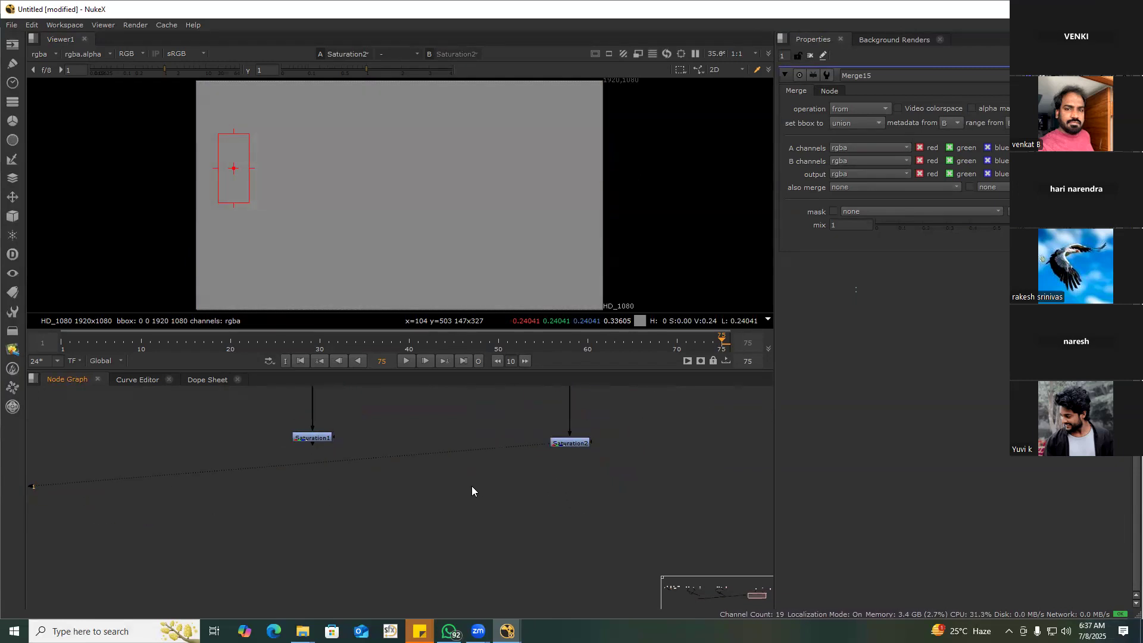
{"action": "key", "text": "m"}
{"action": "left_click_drag", "start_coordinate": [464, 490], "coordinate": [328, 441]}
{"action": "left_click", "coordinate": [867, 111]}
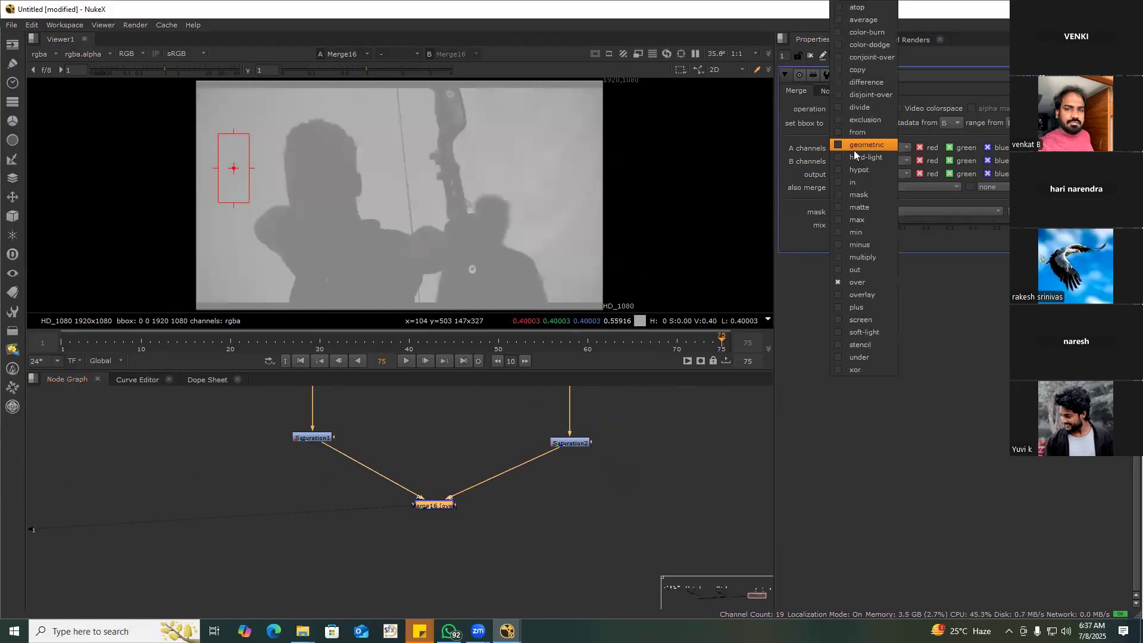
{"action": "left_click", "coordinate": [865, 107]}
Add a Merge below the sky stack's from Merge, feed the divide Merge into its A input, and set the operation to multiply
{"action": "scroll", "coordinate": [642, 506], "scroll_direction": "down", "scroll_amount": 3}
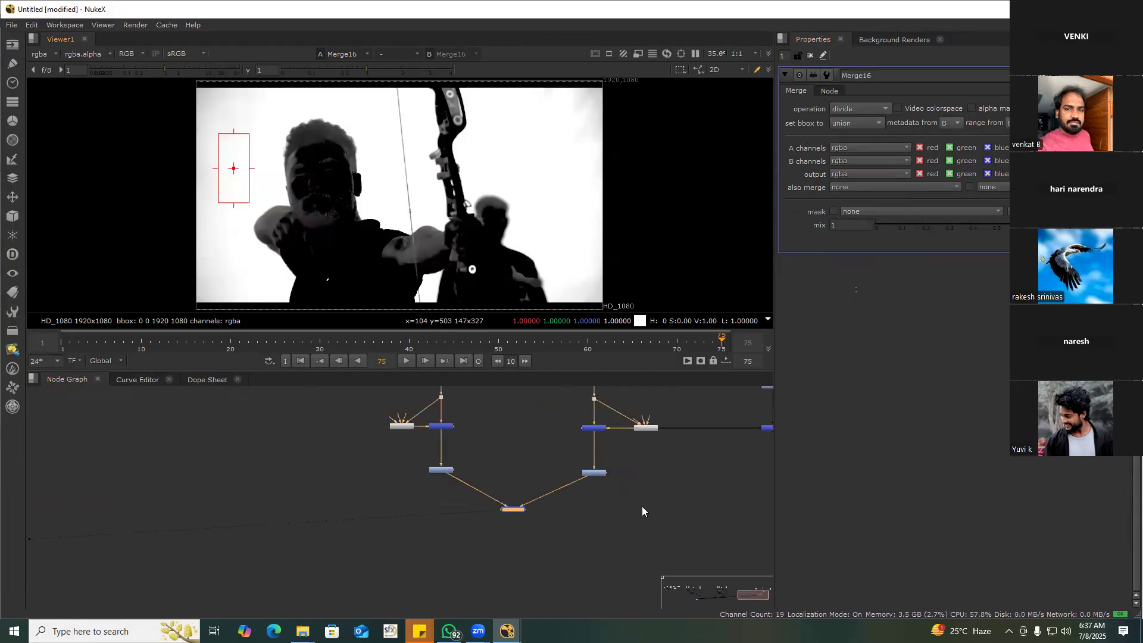
{"action": "middle_click_drag", "start_coordinate": [641, 506], "coordinate": [560, 487]}
{"action": "left_click", "coordinate": [560, 488]}
{"action": "key", "text": "m"}
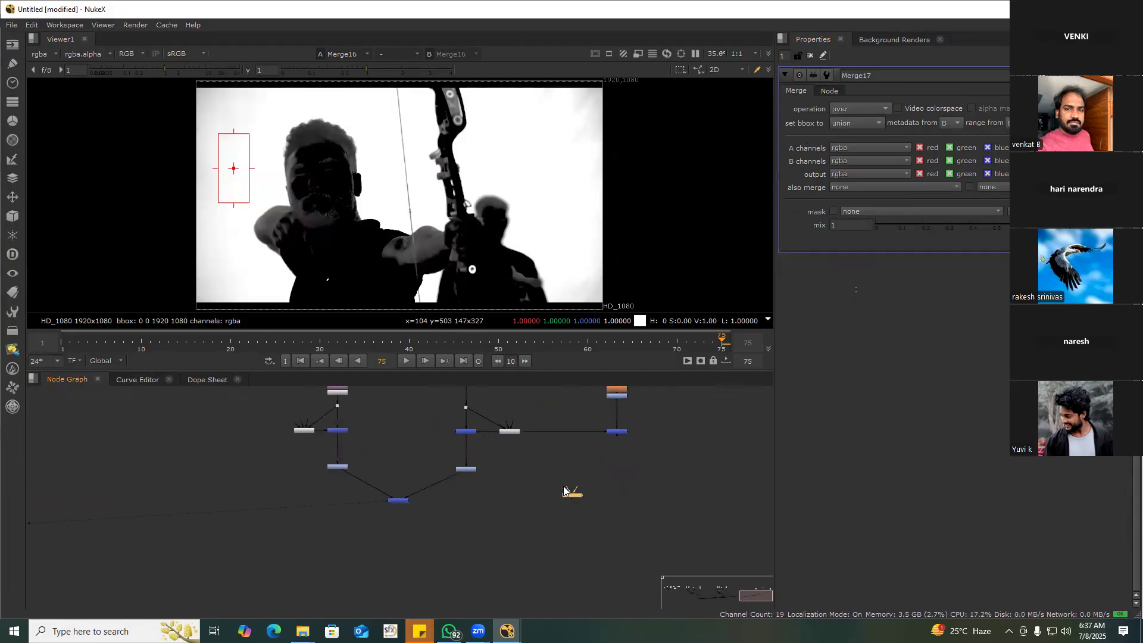
{"action": "left_click_drag", "start_coordinate": [430, 499], "coordinate": [408, 500]}
{"action": "left_click_drag", "start_coordinate": [626, 436], "coordinate": [621, 433]}
{"action": "left_click_drag", "start_coordinate": [579, 496], "coordinate": [627, 495]}
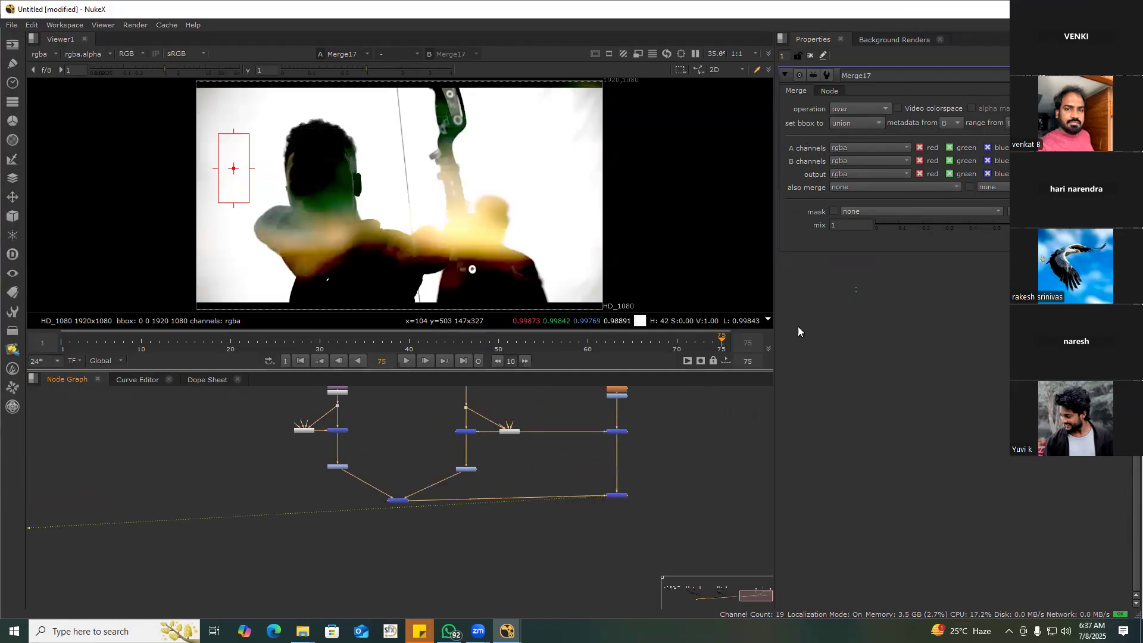
{"action": "left_click", "coordinate": [870, 109]}
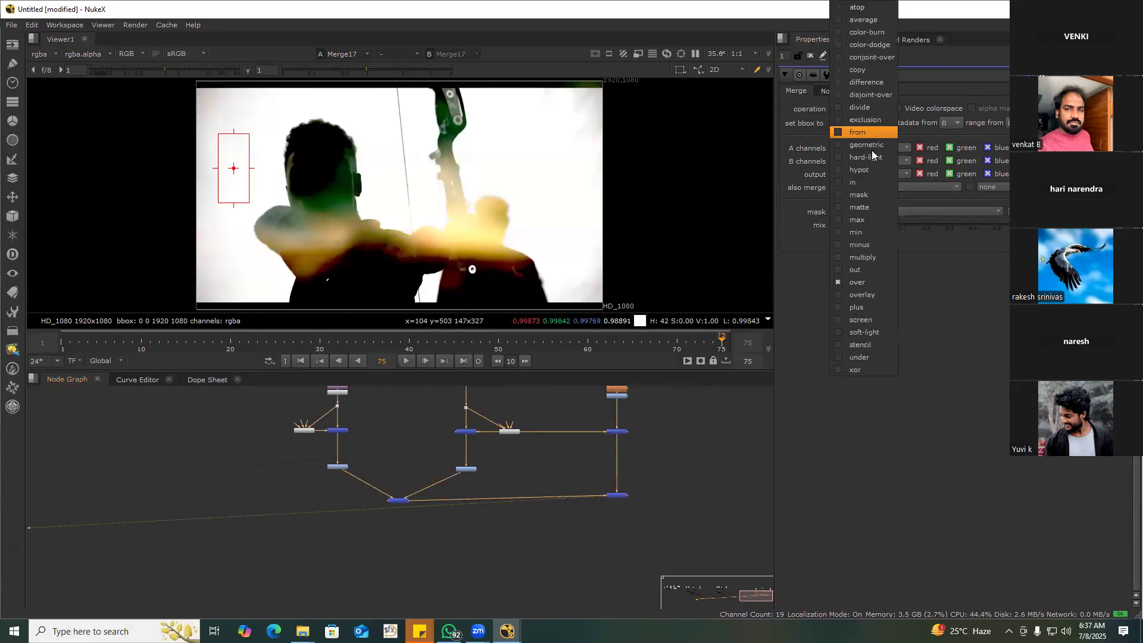
{"action": "left_click", "coordinate": [871, 258]}
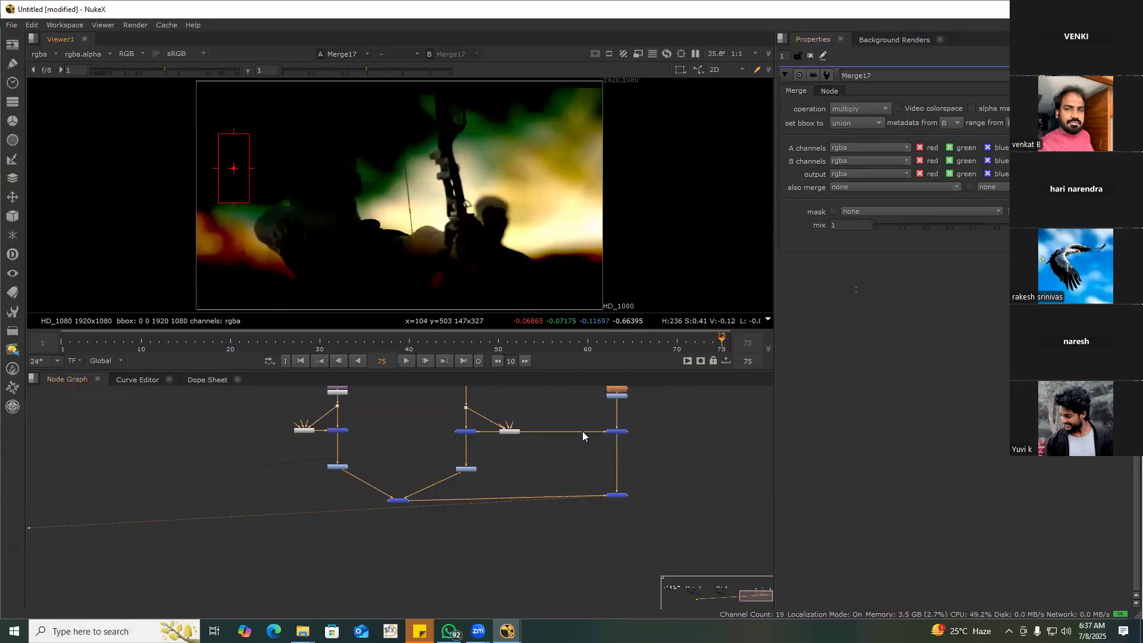
Move the Viewer node underneath the sky stack's Merge chain
{"action": "scroll", "coordinate": [582, 432], "scroll_direction": "down", "scroll_amount": 8}
{"action": "scroll", "coordinate": [298, 450], "scroll_direction": "up", "scroll_amount": 4}
{"action": "left_click_drag", "start_coordinate": [270, 448], "coordinate": [606, 505]}
{"action": "middle_click_drag", "start_coordinate": [606, 504], "coordinate": [287, 504]}
{"action": "left_click_drag", "start_coordinate": [287, 503], "coordinate": [675, 497]}
{"action": "scroll", "coordinate": [685, 444], "scroll_direction": "up", "scroll_amount": 3}
Add a Merge below the multiply Merge, set its operation to plus, and connect its A input to Keylight4
{"action": "middle_click_drag", "start_coordinate": [685, 444], "coordinate": [612, 498]}
{"action": "left_click", "coordinate": [580, 480]}
{"action": "key", "text": "m"}
{"action": "left_click", "coordinate": [863, 109]}
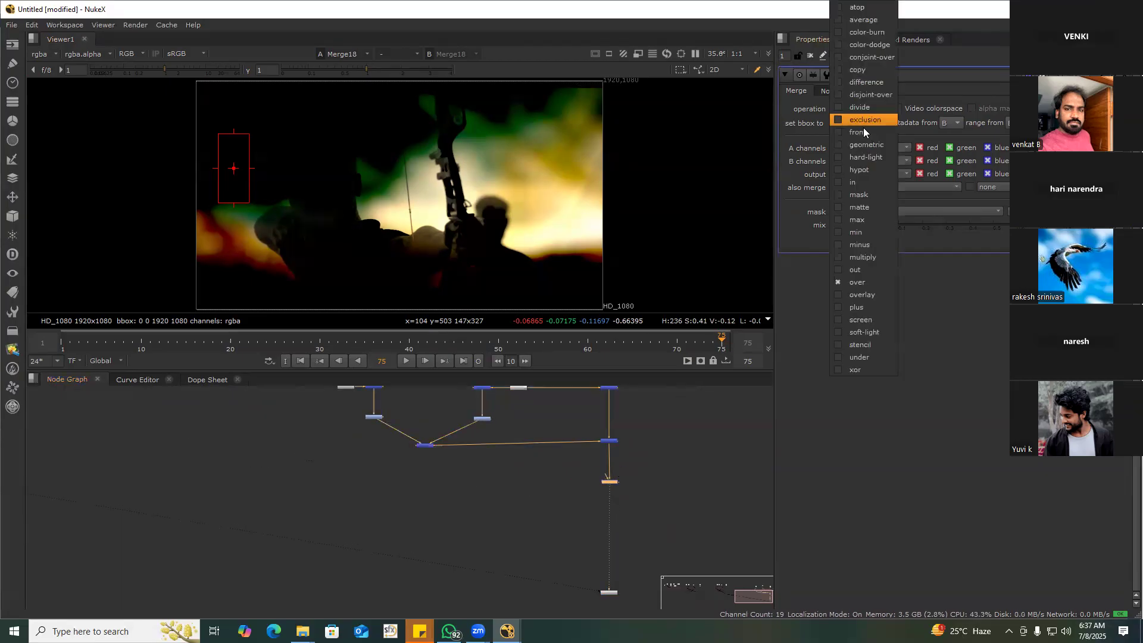
{"action": "left_click", "coordinate": [867, 306]}
{"action": "left_click_drag", "start_coordinate": [607, 479], "coordinate": [417, 466]}
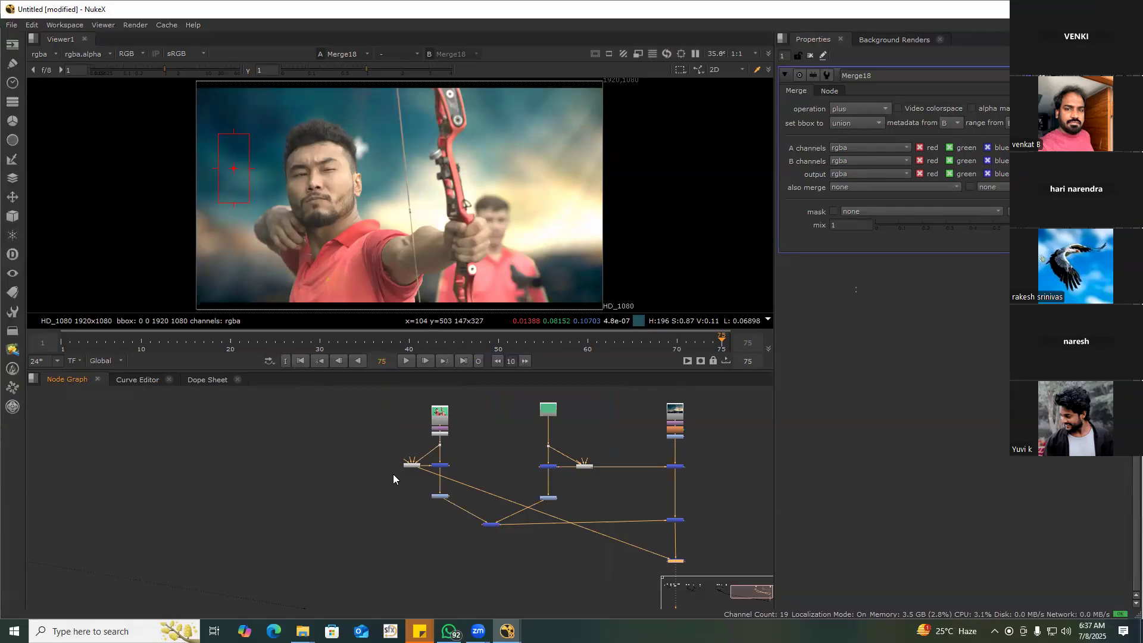
Display the denoised archer plate and examine the green-screen edges around the background archer, arm and collar
{"action": "scroll", "coordinate": [440, 433], "scroll_direction": "up", "scroll_amount": 3}
{"action": "left_click", "coordinate": [446, 435]}
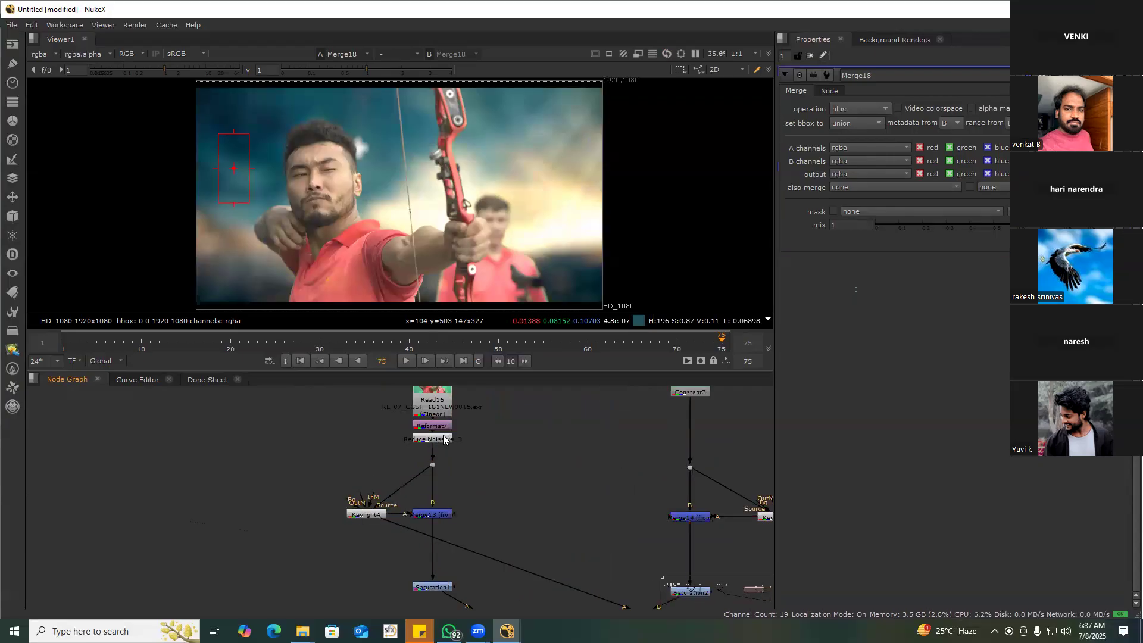
{"action": "key", "text": "1"}
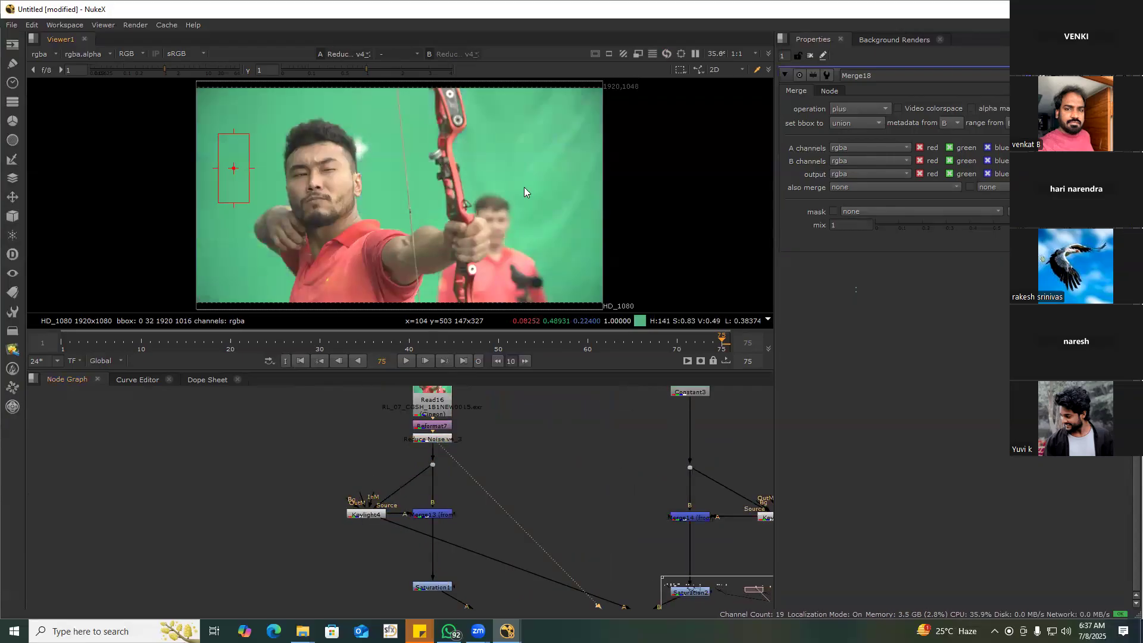
{"action": "scroll", "coordinate": [513, 267], "scroll_direction": "up", "scroll_amount": 6}
{"action": "left_click_drag", "start_coordinate": [541, 216], "coordinate": [599, 261]}
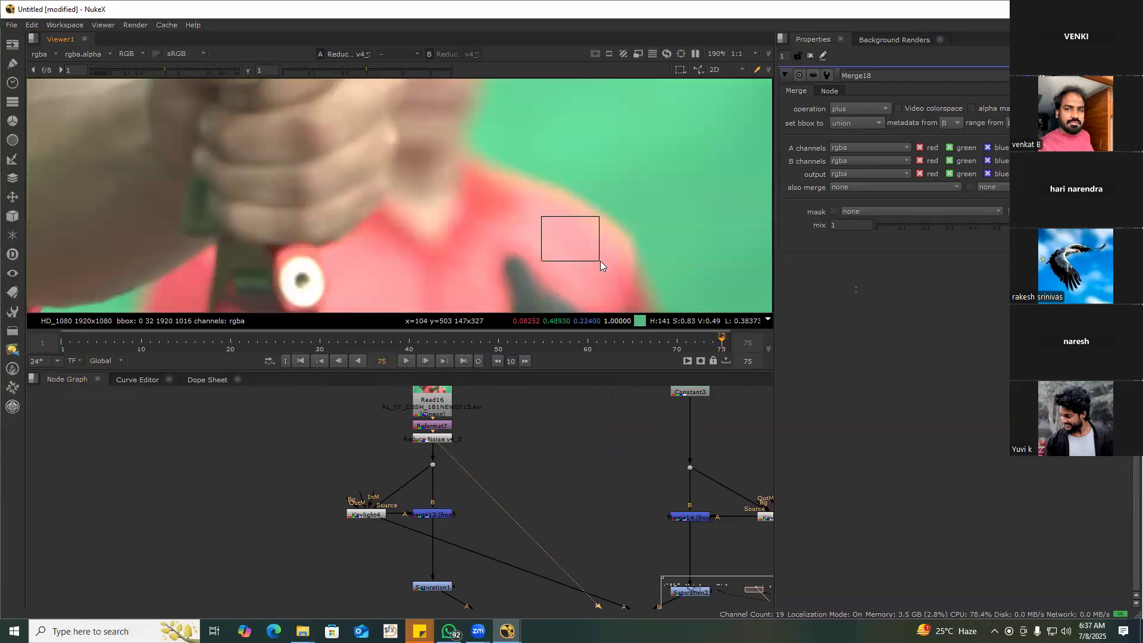
{"action": "scroll", "coordinate": [589, 259], "scroll_direction": "down", "scroll_amount": 3}
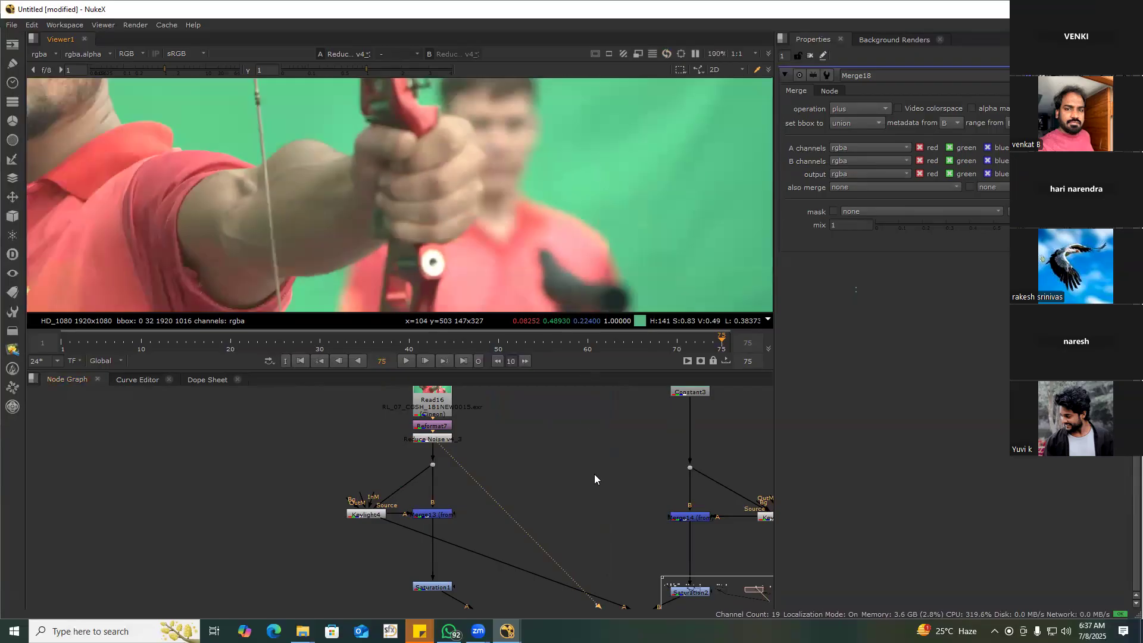
{"action": "middle_click_drag", "start_coordinate": [678, 547], "coordinate": [492, 409]}
{"action": "scroll", "coordinate": [506, 426], "scroll_direction": "down", "scroll_amount": 3}
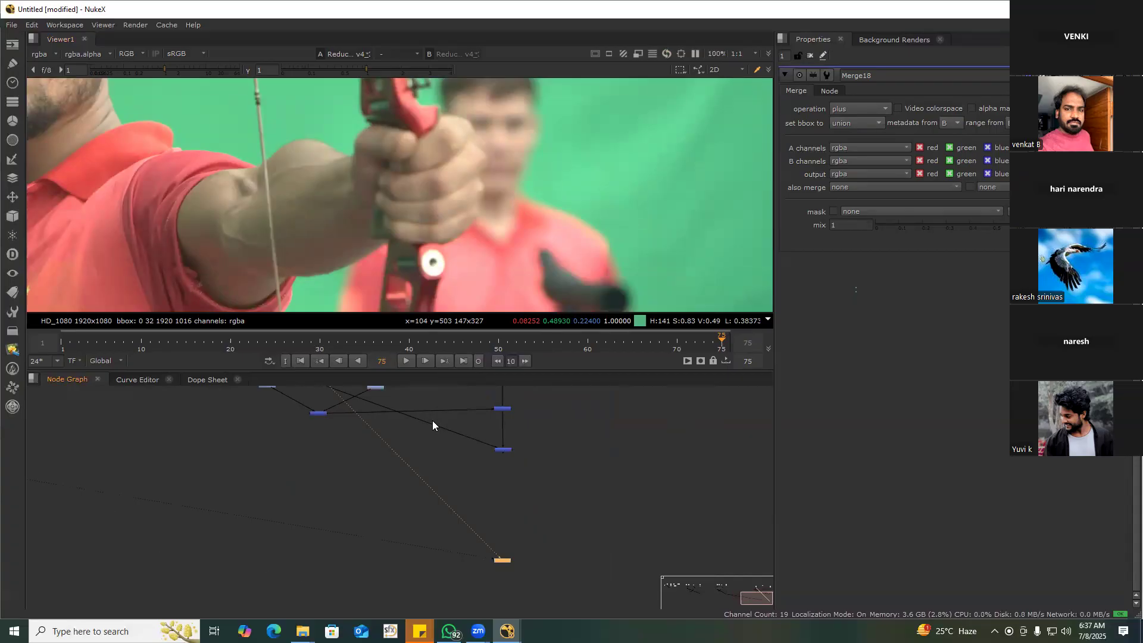
{"action": "scroll", "coordinate": [357, 227], "scroll_direction": "down", "scroll_amount": 3}
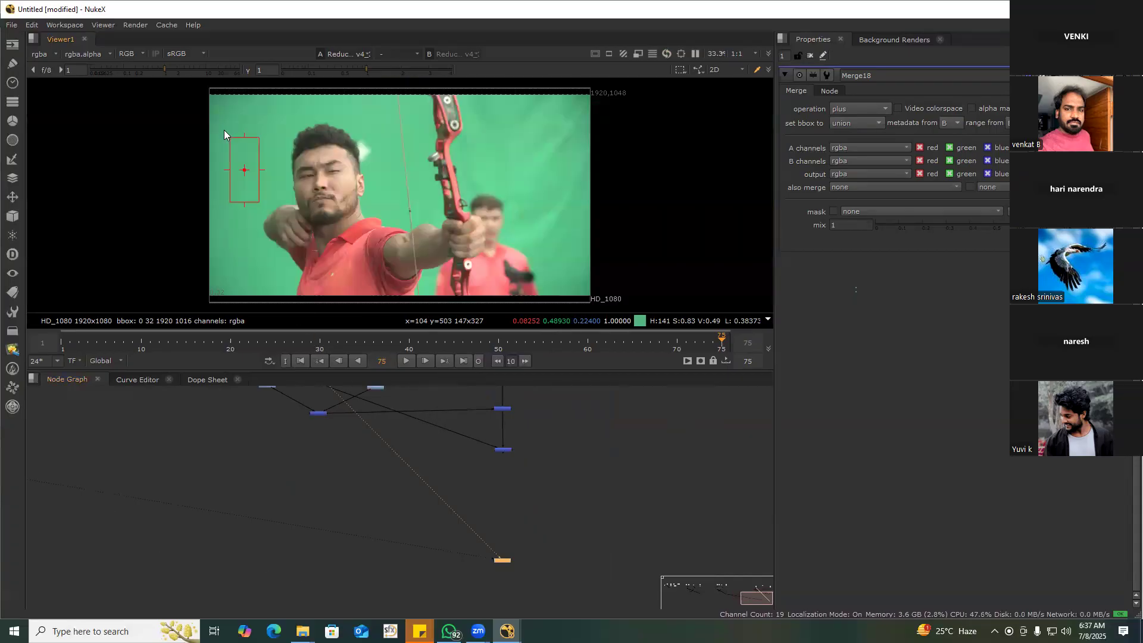
{"action": "scroll", "coordinate": [403, 249], "scroll_direction": "up", "scroll_amount": 8}
Display the plus Merge and examine the composite's edges around the collar, bow and both archers' shirts
{"action": "left_click", "coordinate": [510, 445]}
{"action": "left_click", "coordinate": [507, 449]}
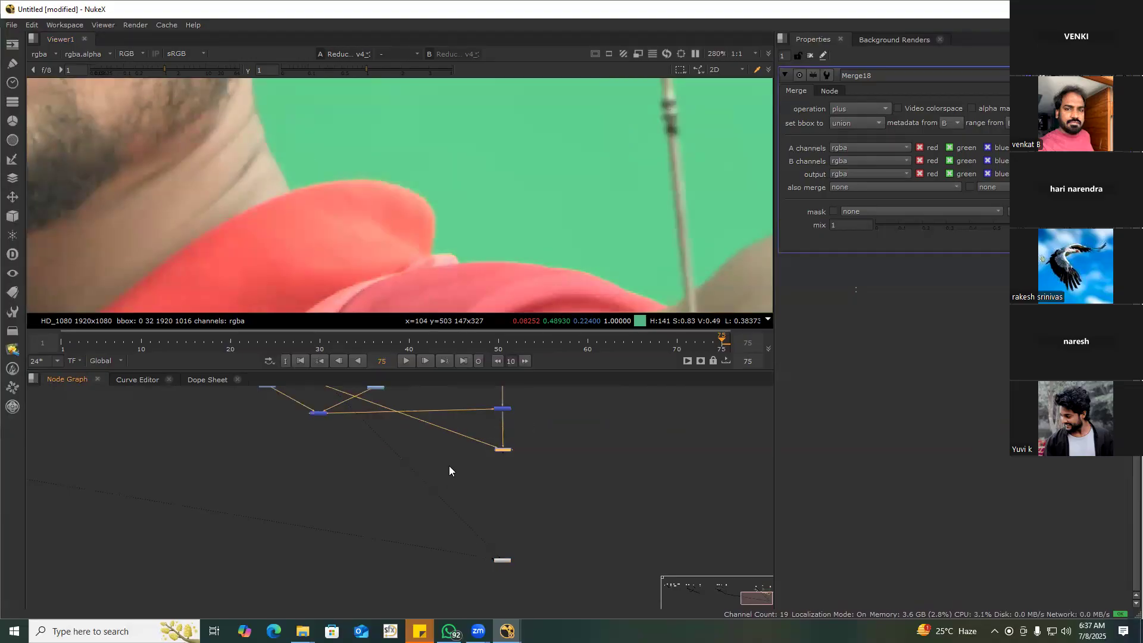
{"action": "key", "text": "1"}
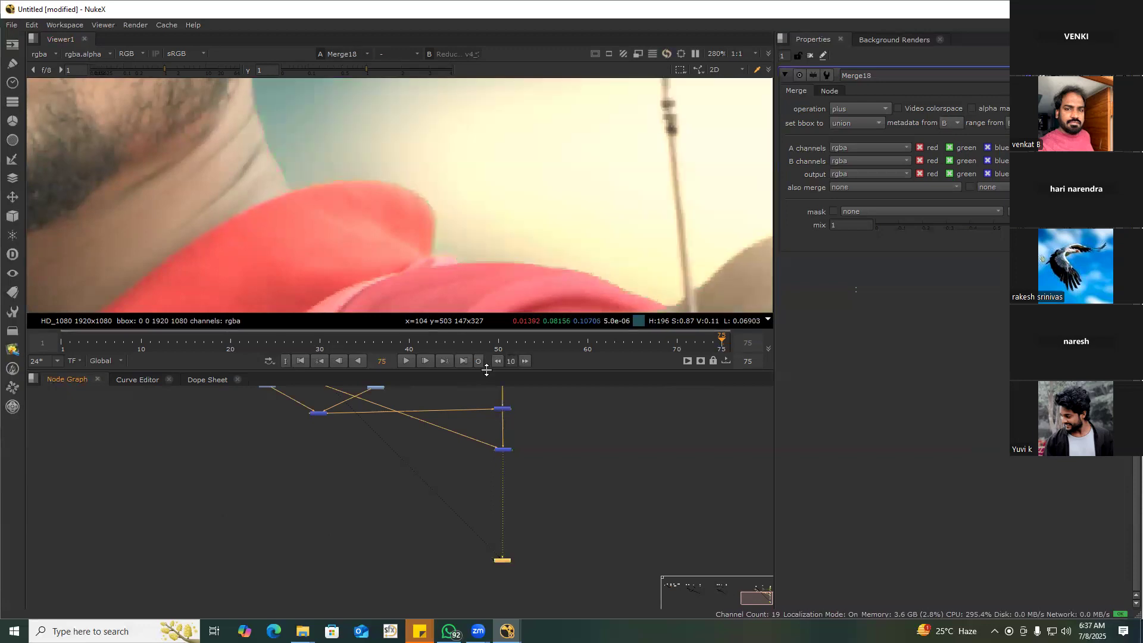
{"action": "scroll", "coordinate": [428, 196], "scroll_direction": "up", "scroll_amount": 5}
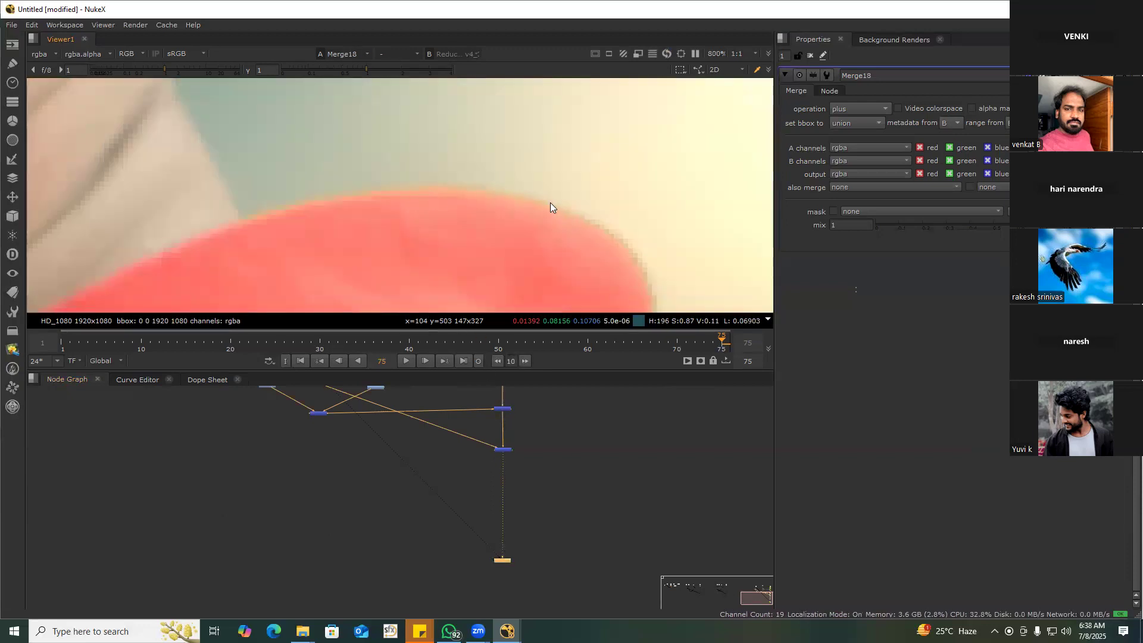
{"action": "scroll", "coordinate": [550, 203], "scroll_direction": "down", "scroll_amount": 6}
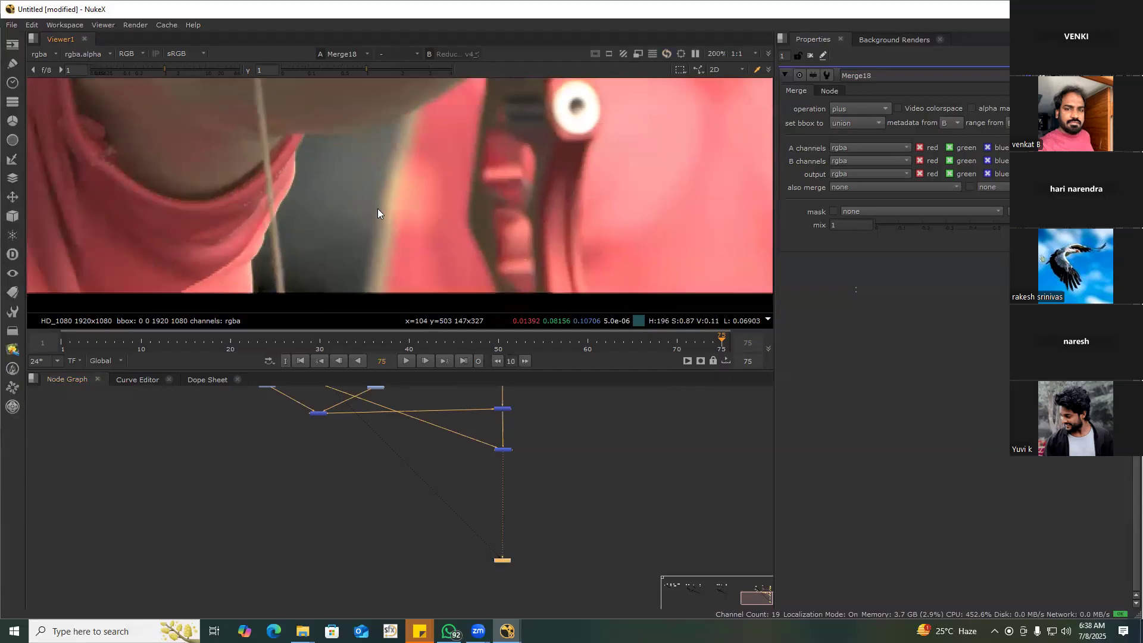
{"action": "scroll", "coordinate": [405, 241], "scroll_direction": "down", "scroll_amount": 3}
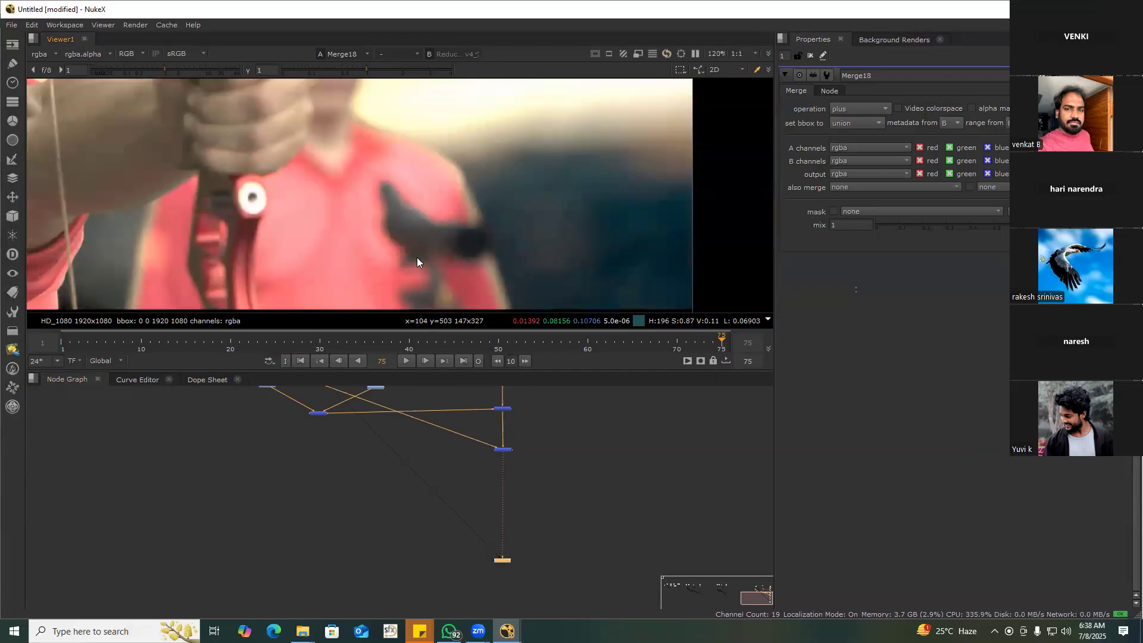
{"action": "scroll", "coordinate": [452, 203], "scroll_direction": "up", "scroll_amount": 2}
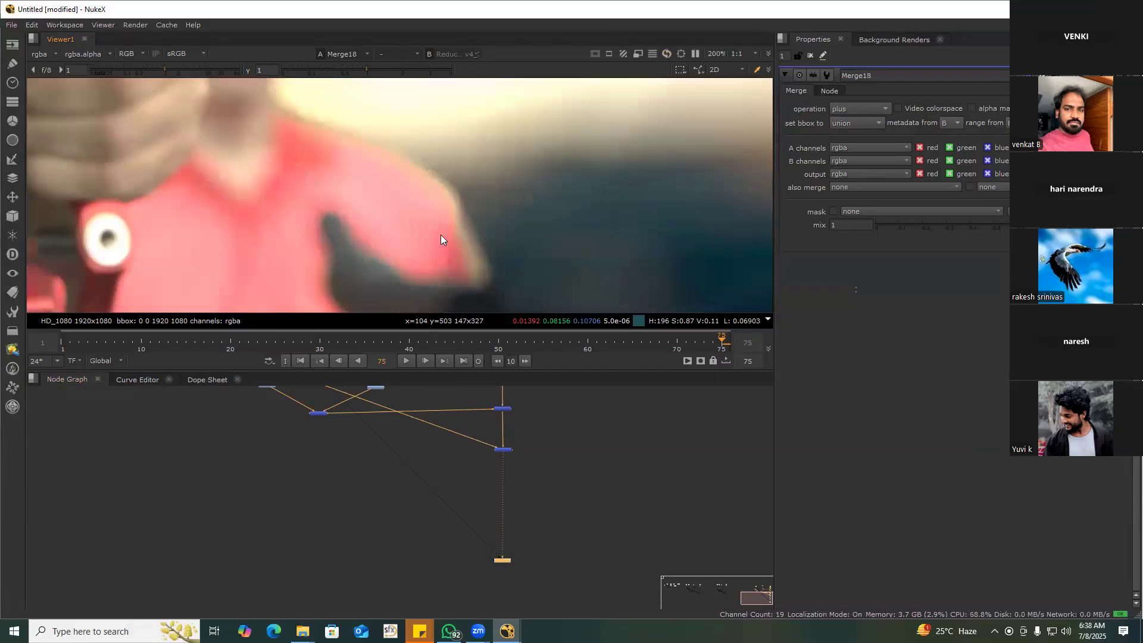
{"action": "key", "text": "f"}
{"action": "scroll", "coordinate": [452, 245], "scroll_direction": "up", "scroll_amount": 10}
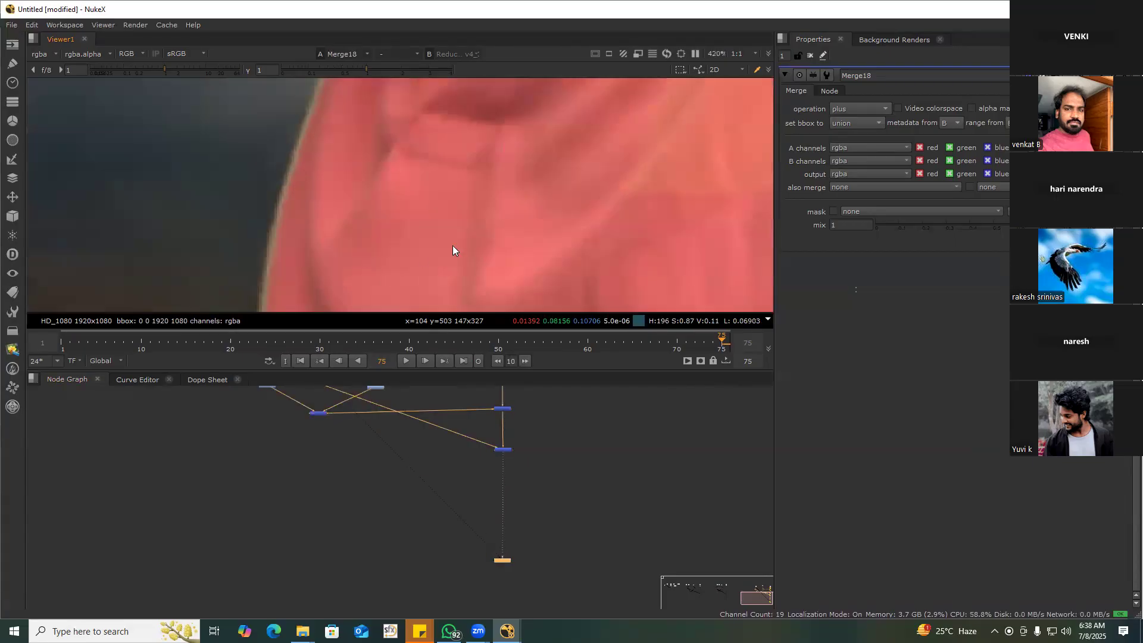
Compare the lower edge of the front archer's shirt between the denoised green-screen plate and the plus Merge composite
{"action": "key", "text": "2"}
{"action": "key", "text": "1"}
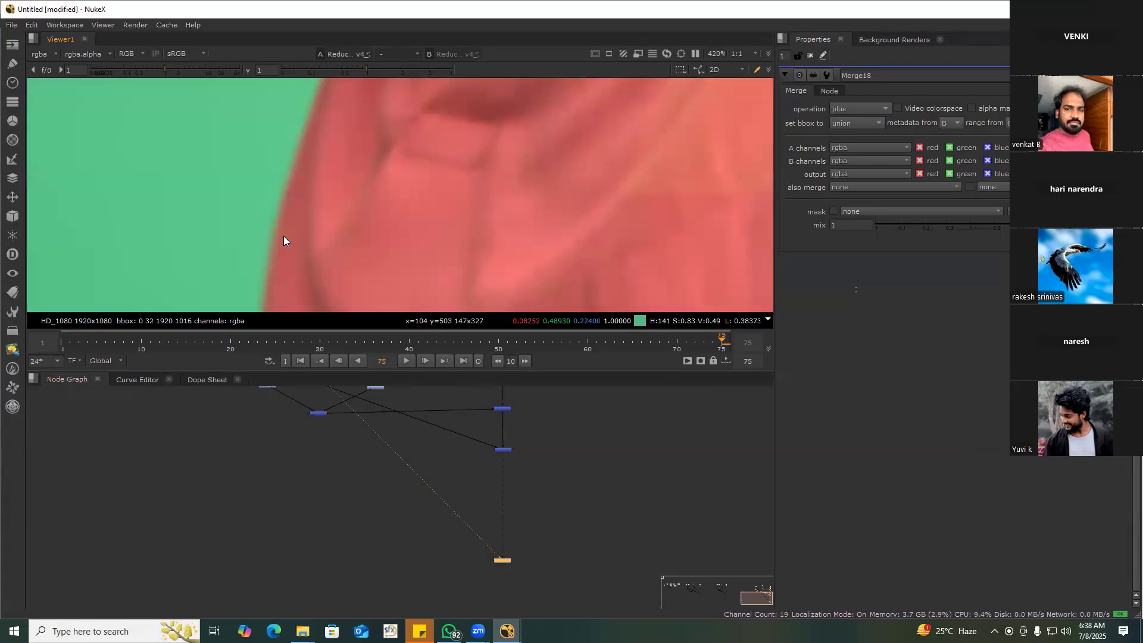
{"action": "scroll", "coordinate": [259, 244], "scroll_direction": "down", "scroll_amount": 4}
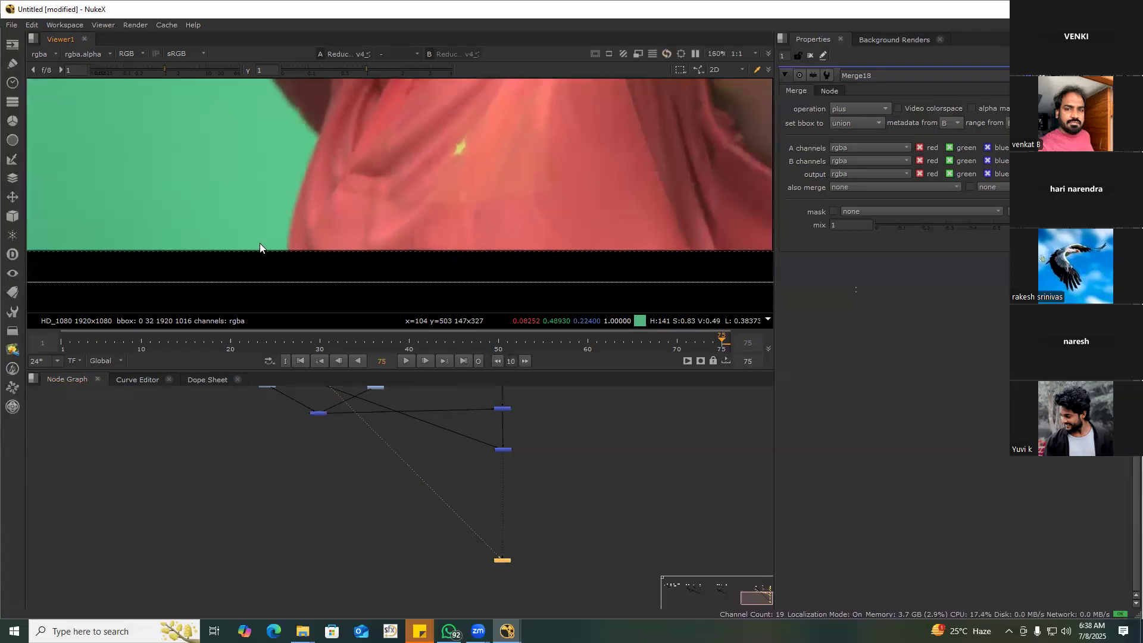
{"action": "middle_click_drag", "start_coordinate": [392, 489], "coordinate": [414, 578]}
{"action": "scroll", "coordinate": [383, 489], "scroll_direction": "down", "scroll_amount": 3}
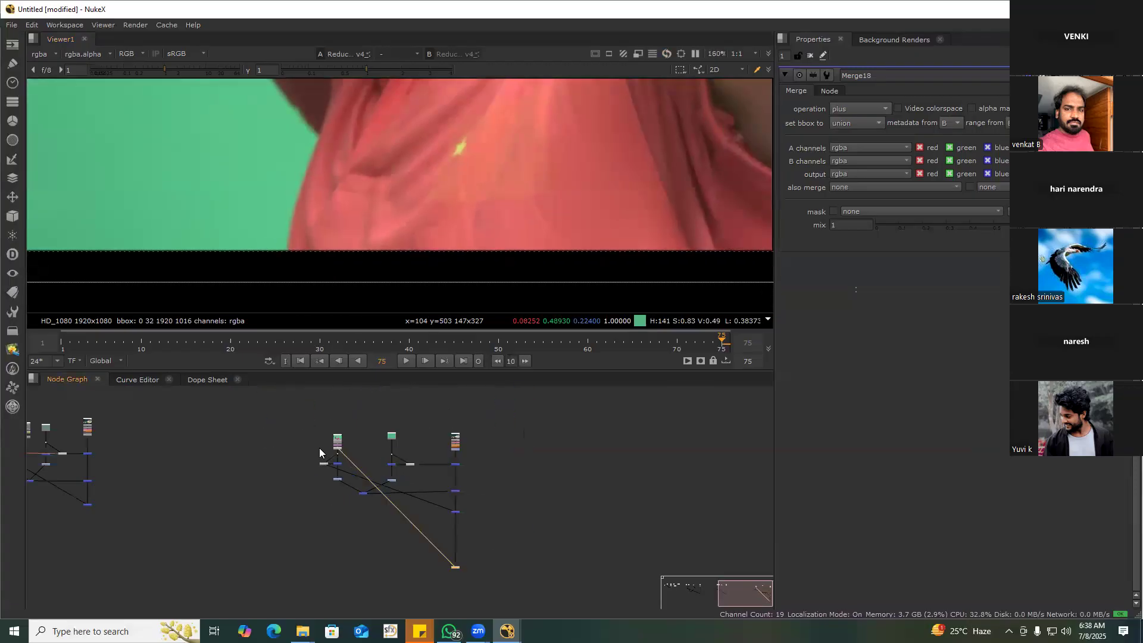
{"action": "scroll", "coordinate": [319, 447], "scroll_direction": "up", "scroll_amount": 3}
{"action": "left_click_drag", "start_coordinate": [364, 457], "coordinate": [389, 462]}
{"action": "key", "text": "1"}
{"action": "middle_click_drag", "start_coordinate": [522, 505], "coordinate": [400, 409]}
{"action": "left_click_drag", "start_coordinate": [492, 467], "coordinate": [429, 508]}
{"action": "key", "text": "1"}
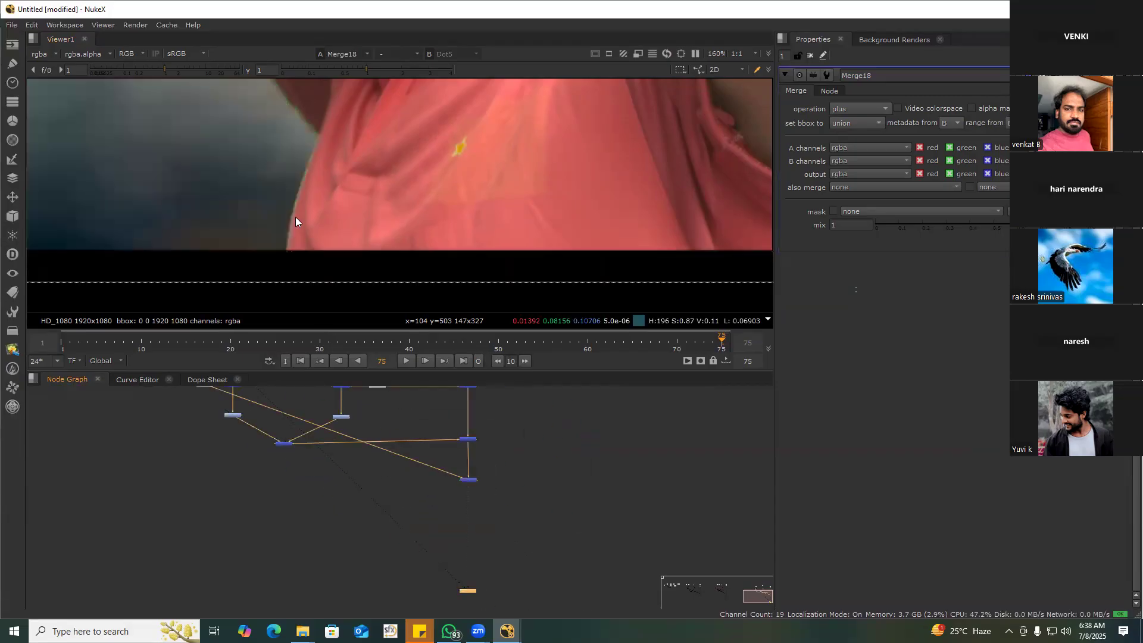
{"action": "scroll", "coordinate": [295, 217], "scroll_direction": "up", "scroll_amount": 8}
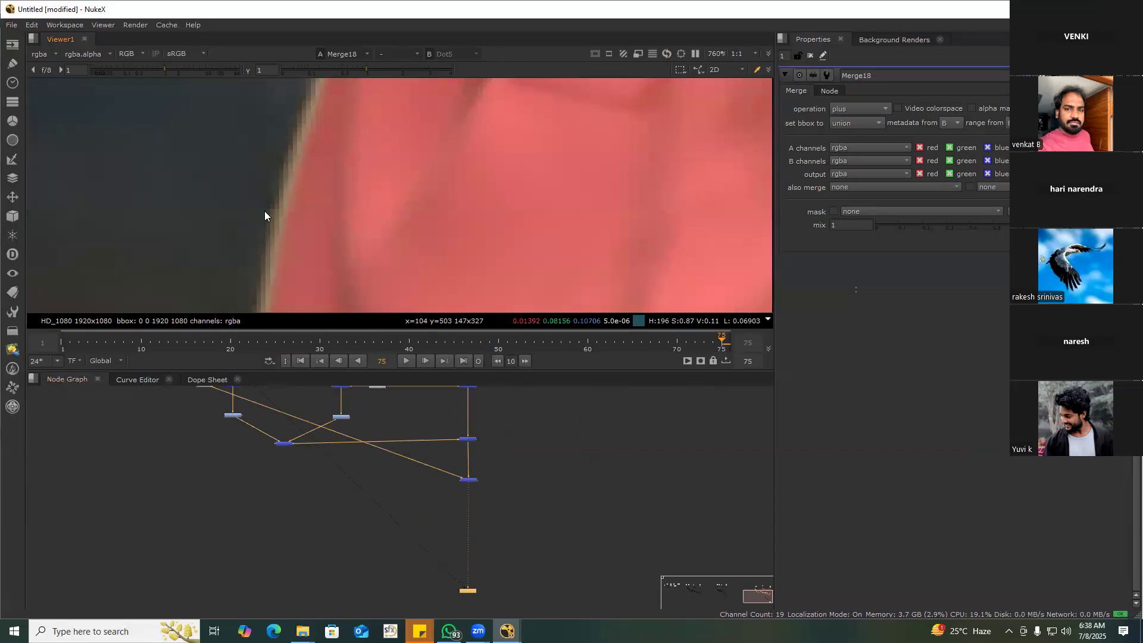
Try a green Alpha Bias of 0.2 on Keylight4, check the whole composite, and restore the value to 0.5
{"action": "middle_click_drag", "start_coordinate": [349, 463], "coordinate": [432, 507]}
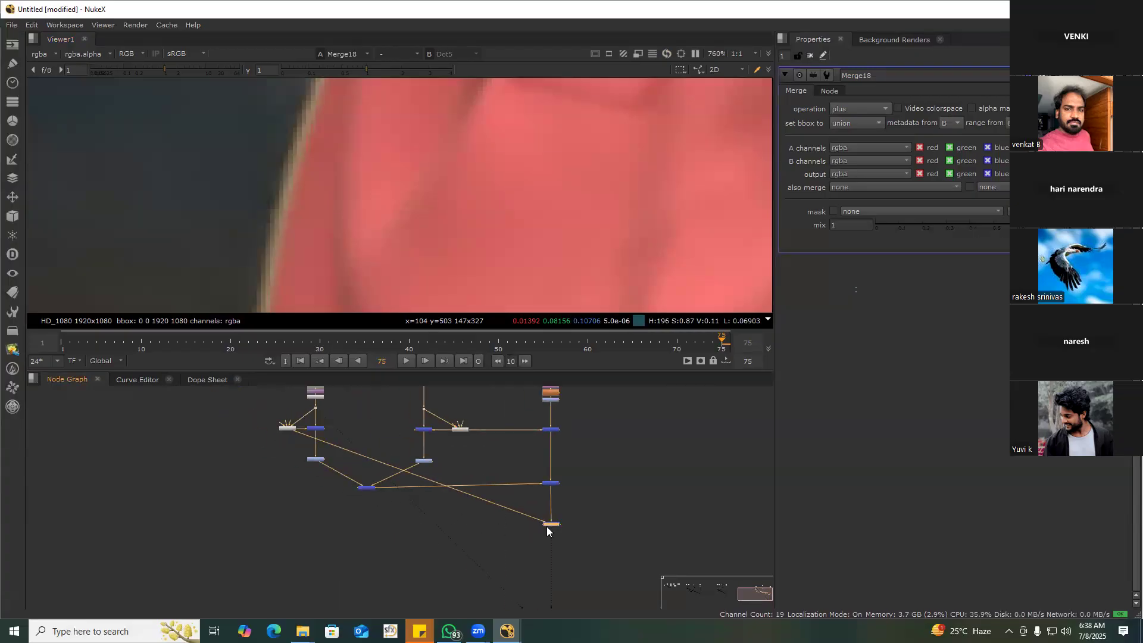
{"action": "scroll", "coordinate": [377, 469], "scroll_direction": "up", "scroll_amount": 5}
{"action": "double_click", "coordinate": [376, 470]}
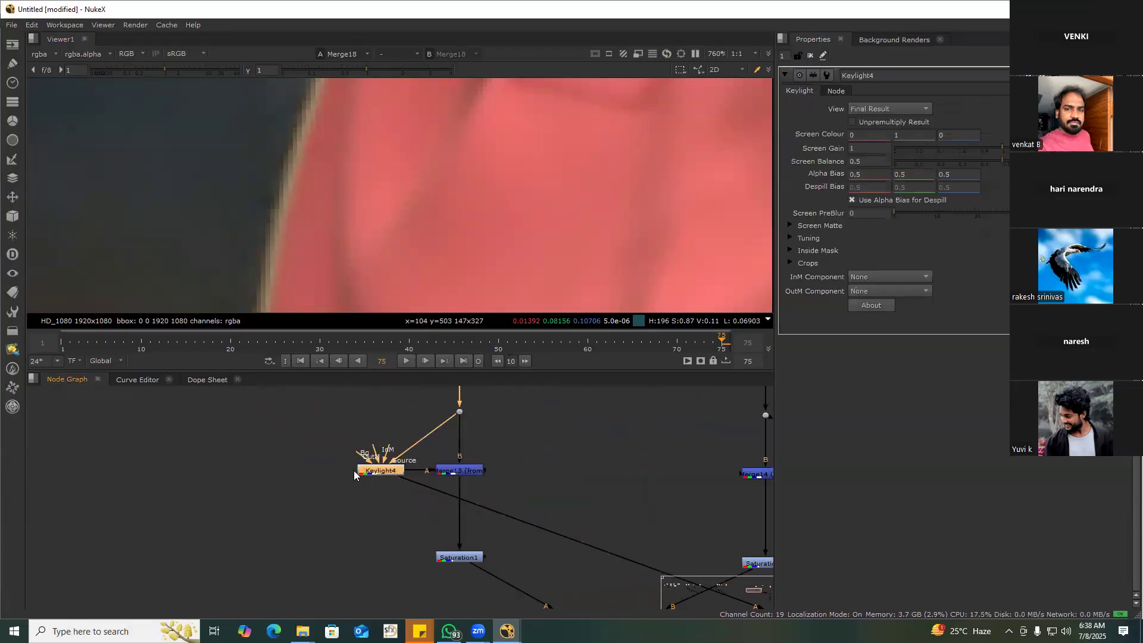
{"action": "left_click", "coordinate": [902, 175]}
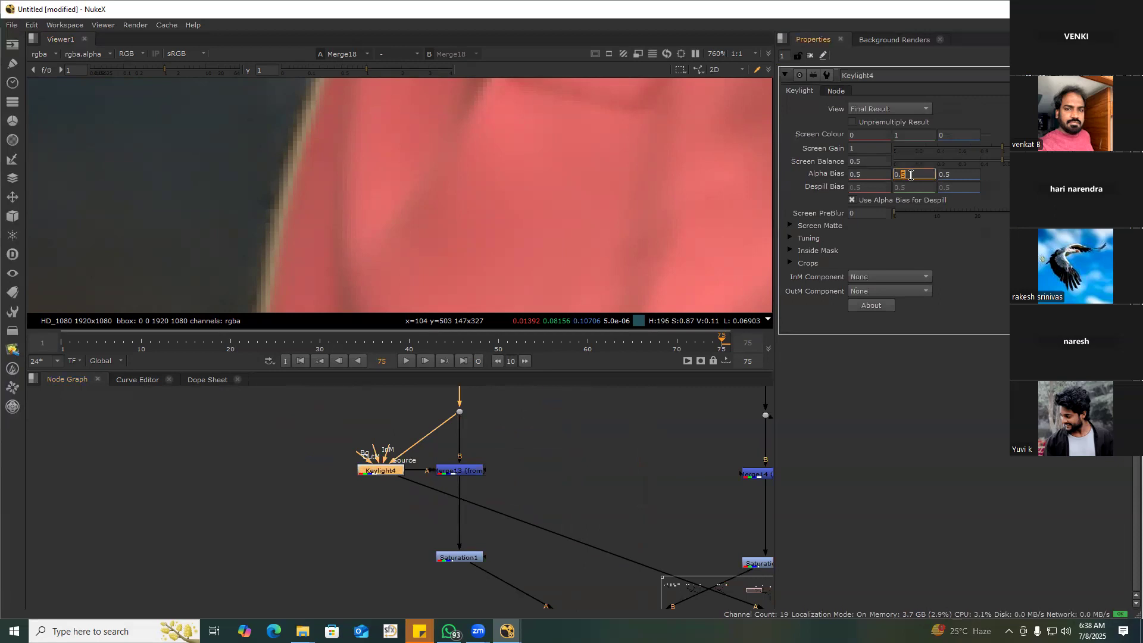
{"action": "key", "text": "Down"}
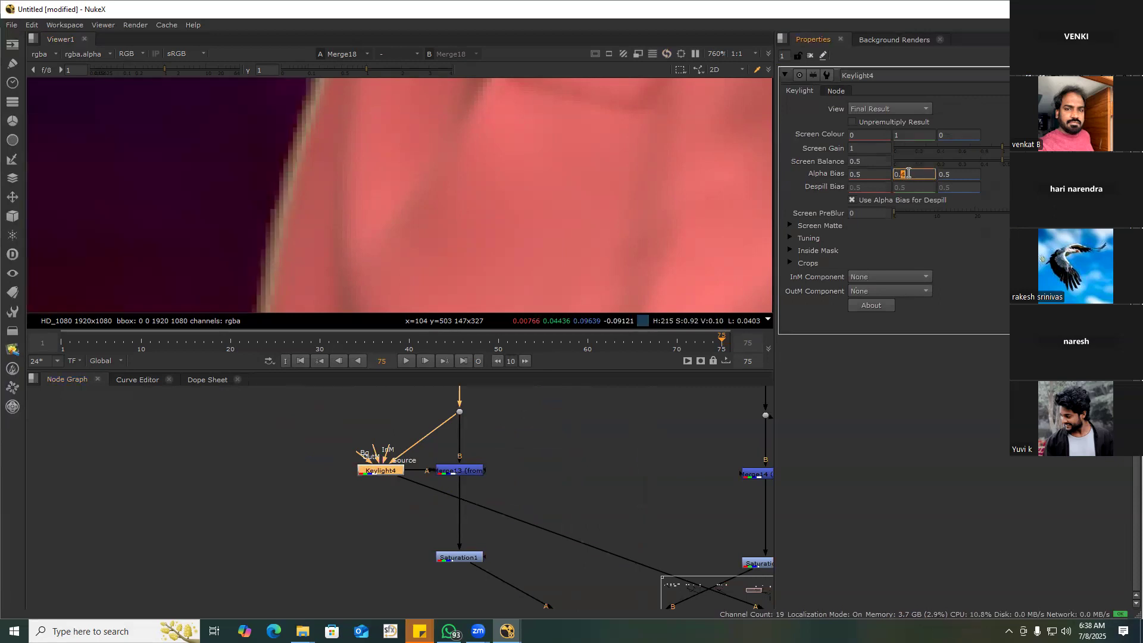
{"action": "key", "text": "Down"}
{"action": "key", "text": "Down"}
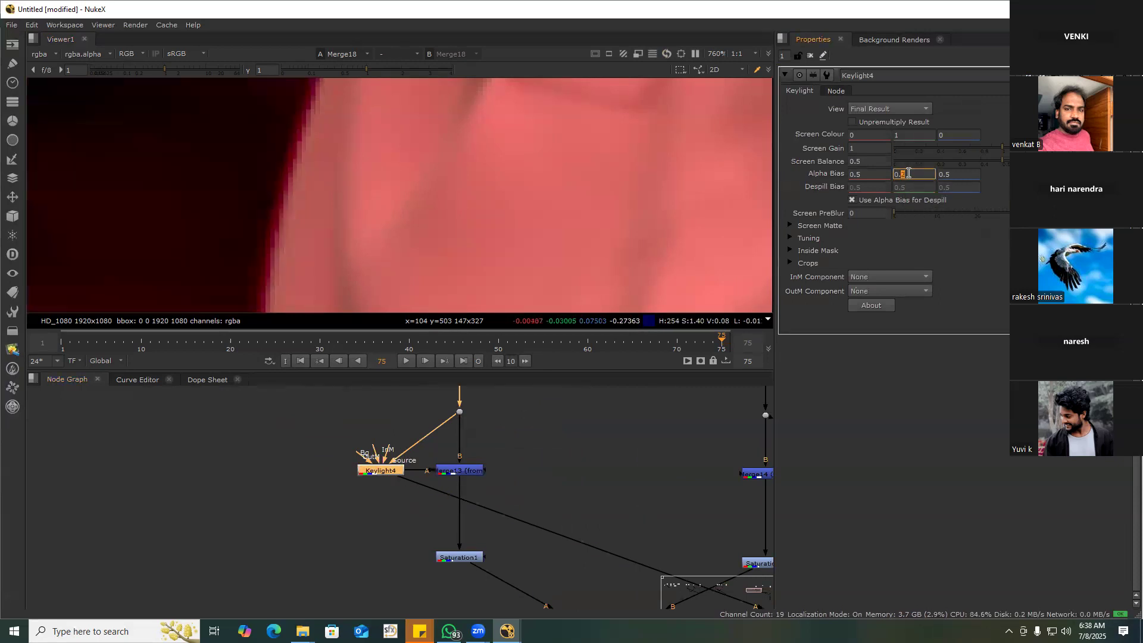
{"action": "scroll", "coordinate": [439, 238], "scroll_direction": "down", "scroll_amount": 10}
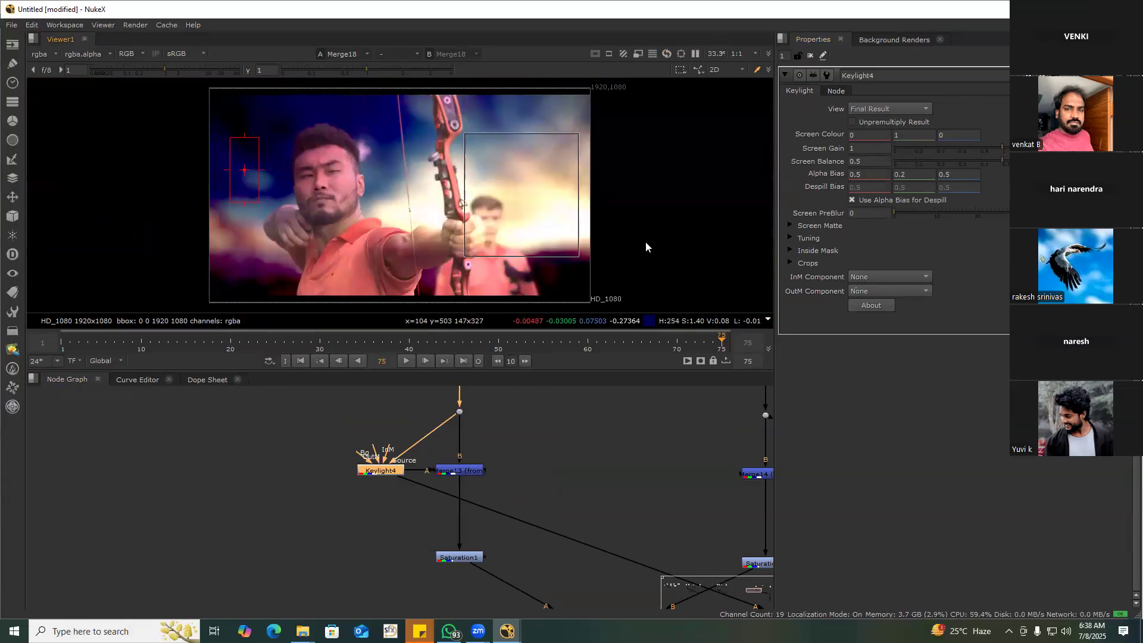
{"action": "left_click", "coordinate": [903, 176]}
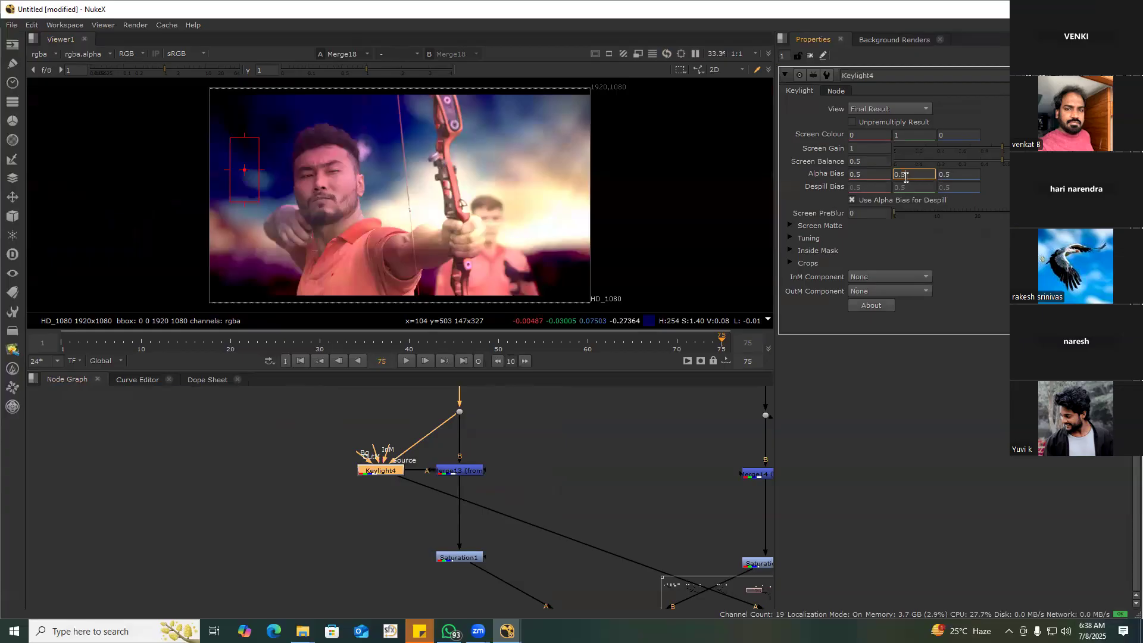
{"action": "key", "text": "Return"}
Clone Keylight4 and place the clone in the space between the two from Merges
{"action": "middle_click_drag", "start_coordinate": [594, 451], "coordinate": [528, 476]}
{"action": "left_click", "coordinate": [569, 463]}
{"action": "middle_click_drag", "start_coordinate": [169, 455], "coordinate": [327, 447]}
{"action": "left_click_drag", "start_coordinate": [104, 403], "coordinate": [272, 490]}
{"action": "key", "text": "alt+k"}
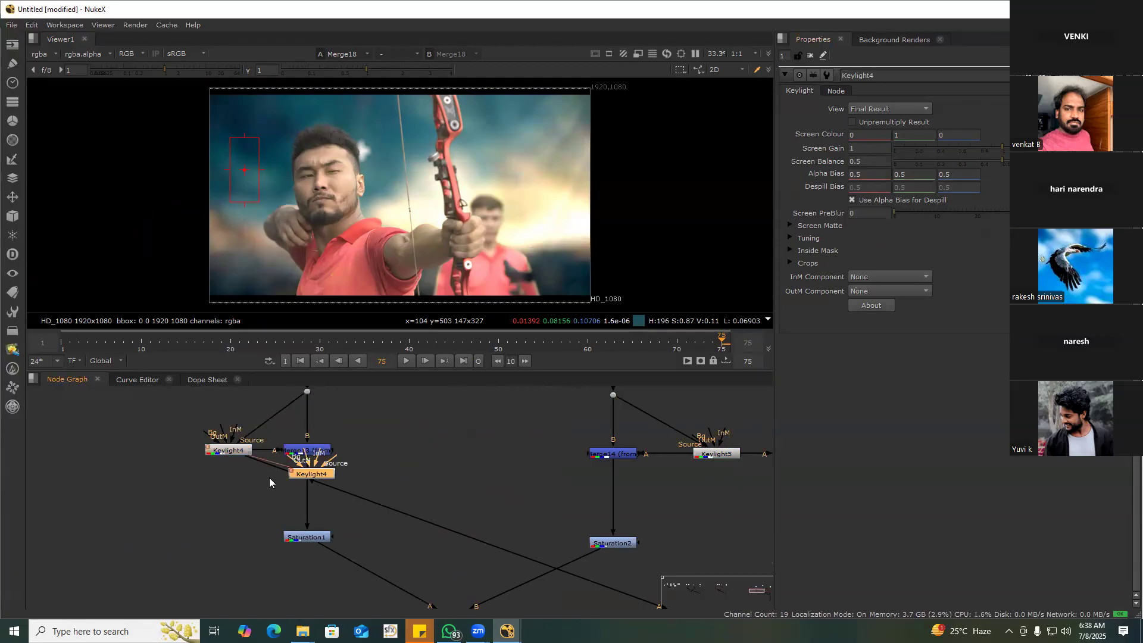
{"action": "left_click_drag", "start_coordinate": [331, 478], "coordinate": [448, 467]}
Swap the Keylight4 clone into Keylight5's place in the node tree and delete the replaced Keylight5
{"action": "left_click", "coordinate": [227, 452]}
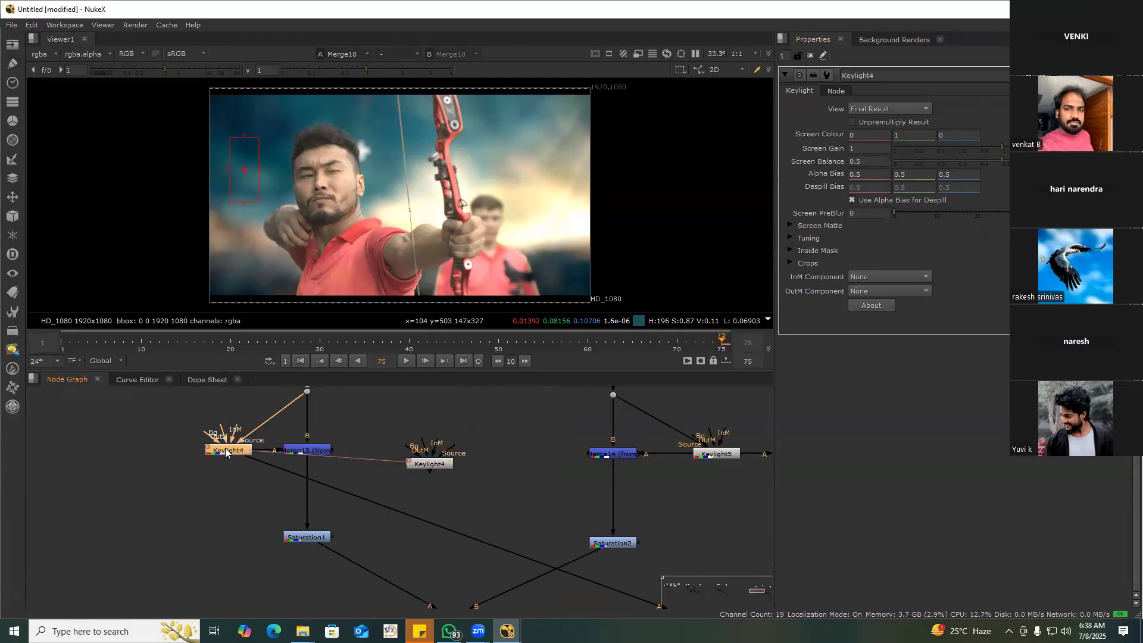
{"action": "left_click", "coordinate": [430, 464]}
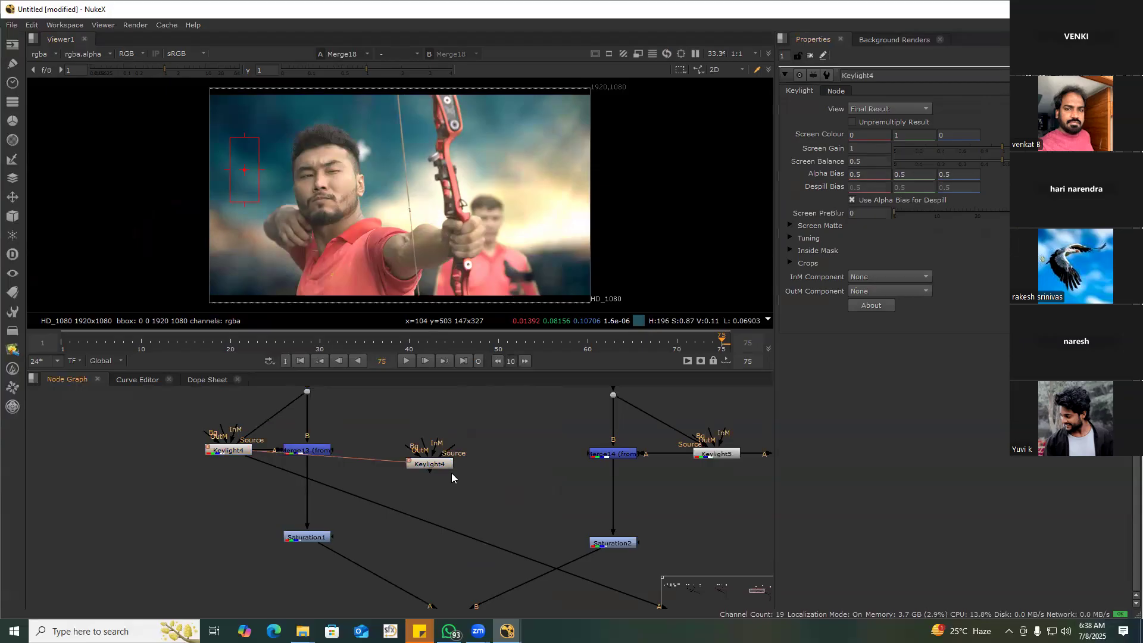
{"action": "scroll", "coordinate": [452, 473], "scroll_direction": "down", "scroll_amount": 2}
{"action": "left_click", "coordinate": [434, 466]}
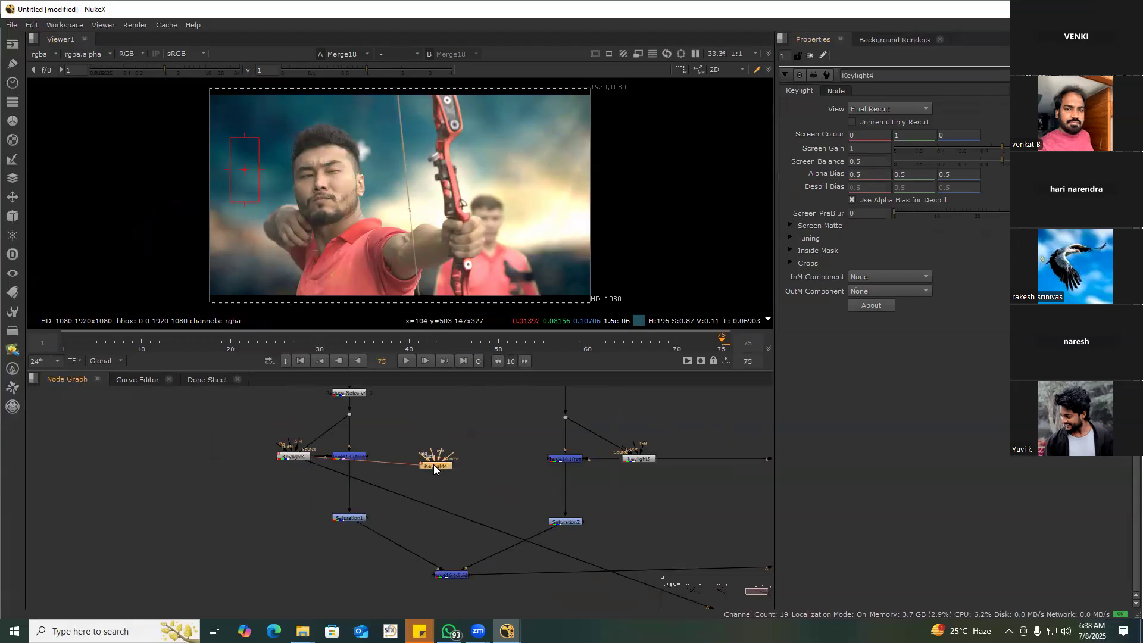
{"action": "mouse_move", "coordinate": [434, 469]}
{"action": "left_mouse_down"}
{"action": "mouse_move", "coordinate": [591, 495]}
{"action": "mouse_move", "coordinate": [646, 481]}
{"action": "mouse_move", "coordinate": [637, 458]}
{"action": "left_mouse_up"}
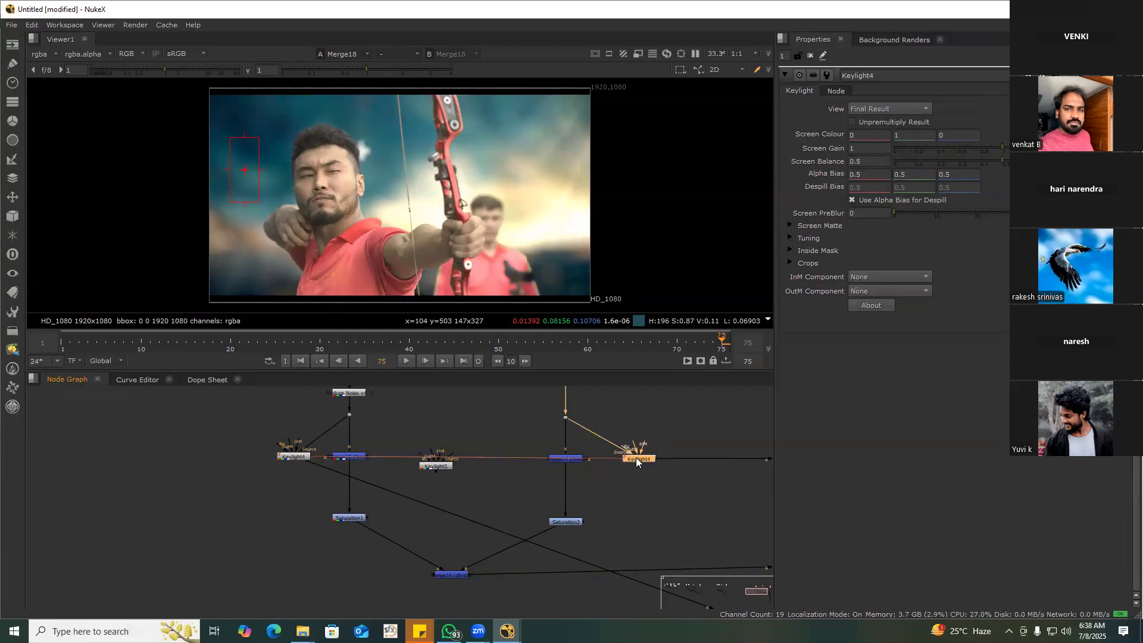
{"action": "left_click", "coordinate": [440, 470]}
{"action": "key", "text": "Delete"}
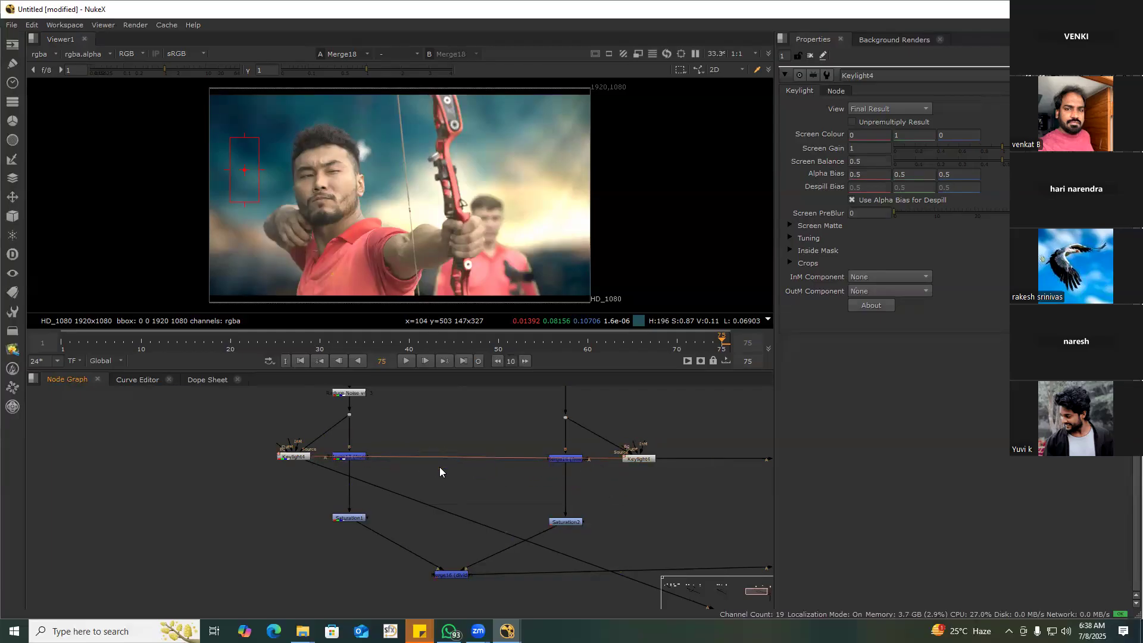
Try sampling Keylight4's Alpha Bias colour from the background archer's red shirt and inspect the composite
{"action": "scroll", "coordinate": [628, 257], "scroll_direction": "up", "scroll_amount": 8}
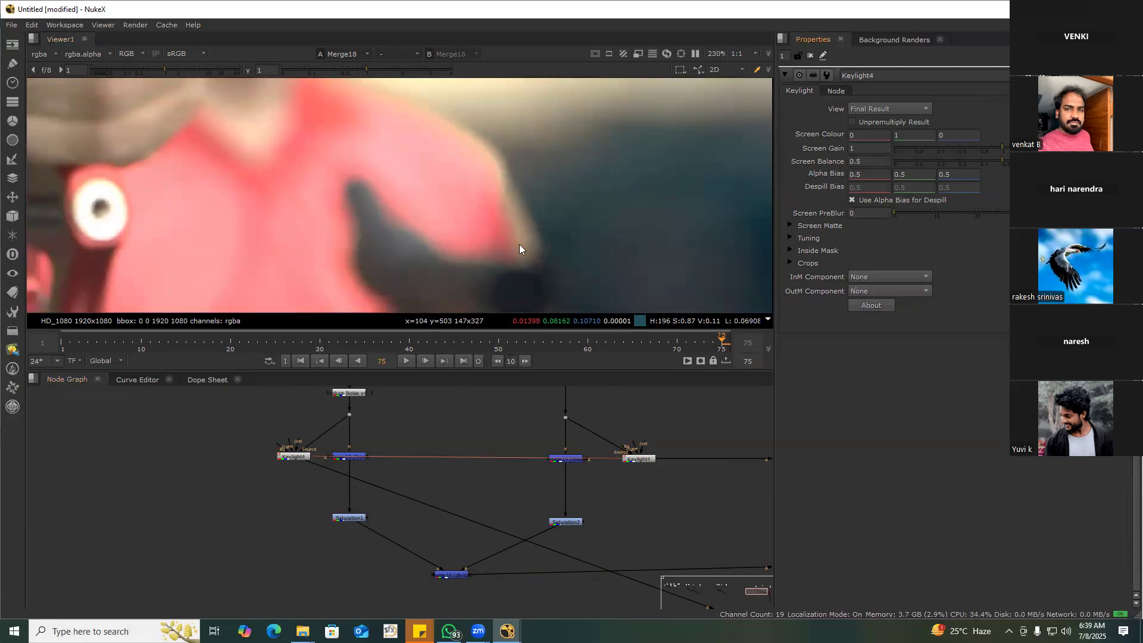
{"action": "left_click", "coordinate": [494, 190], "text": "ctrl"}
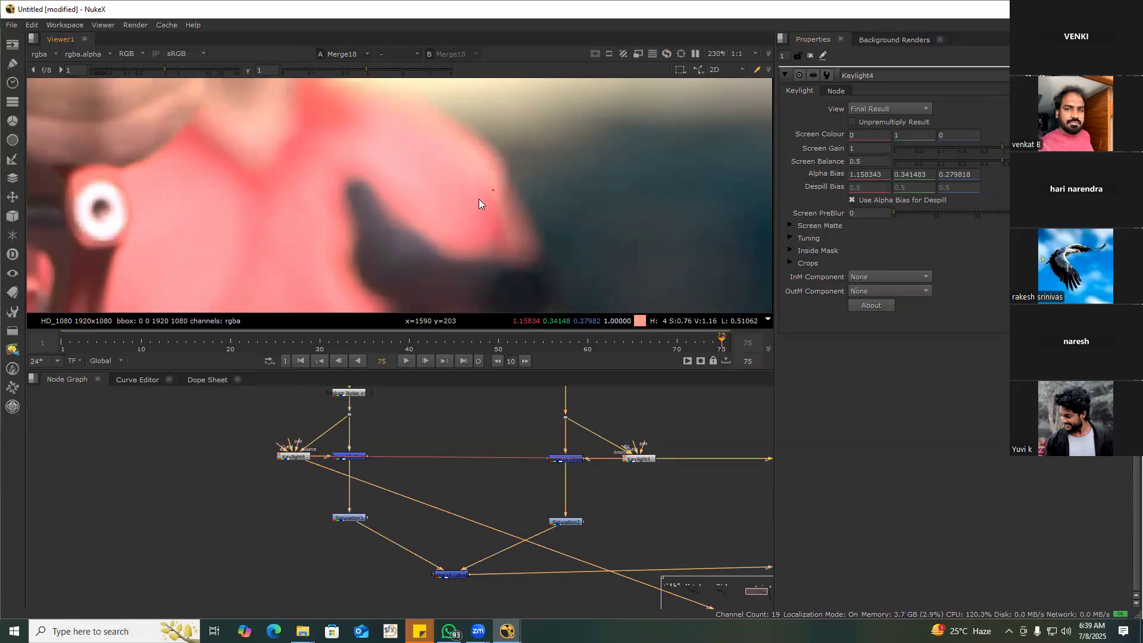
{"action": "left_click", "coordinate": [482, 185], "text": "ctrl"}
{"action": "scroll", "coordinate": [540, 237], "scroll_direction": "down", "scroll_amount": 10}
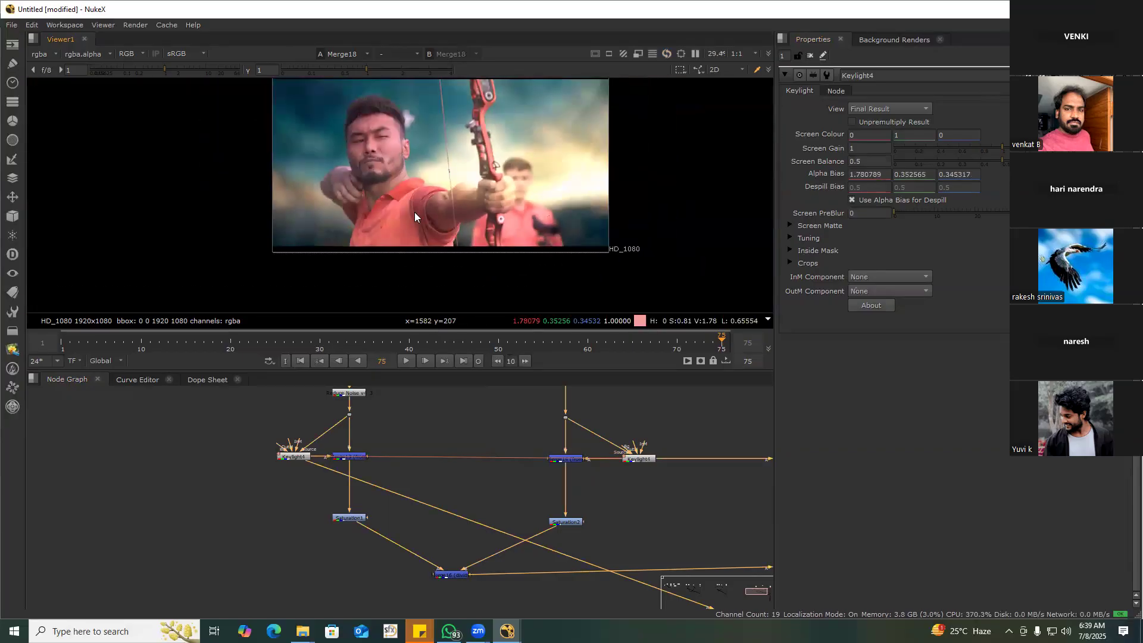
{"action": "scroll", "coordinate": [360, 144], "scroll_direction": "up", "scroll_amount": 8}
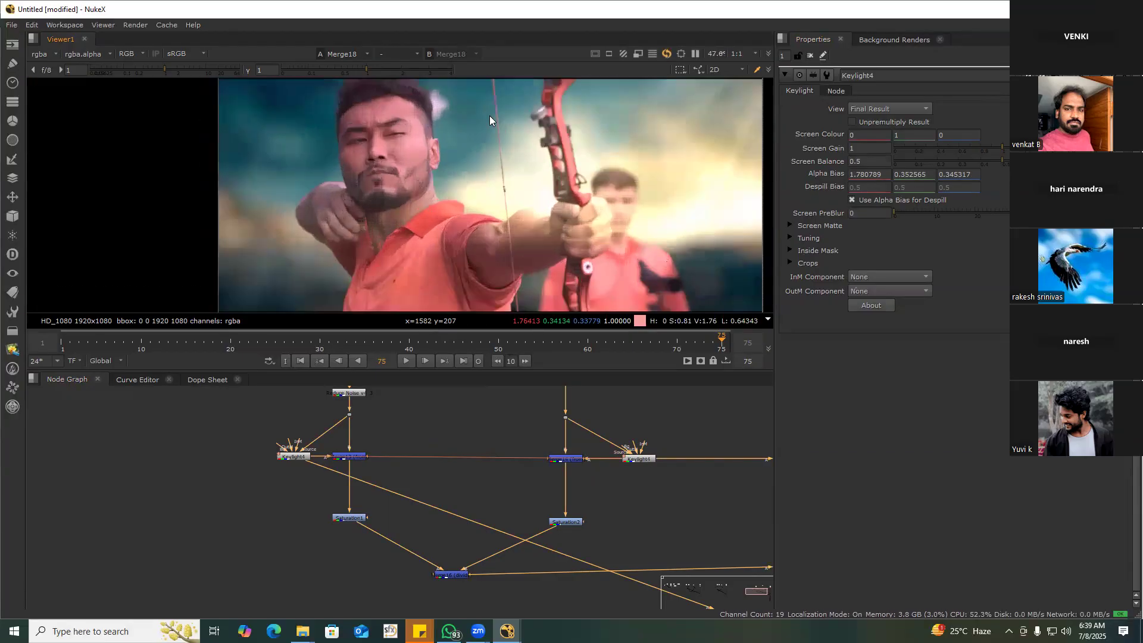
Undo both Alpha Bias colour samples on Keylight4
{"action": "key", "text": "ctrl+z"}
{"action": "key", "text": "ctrl+z"}
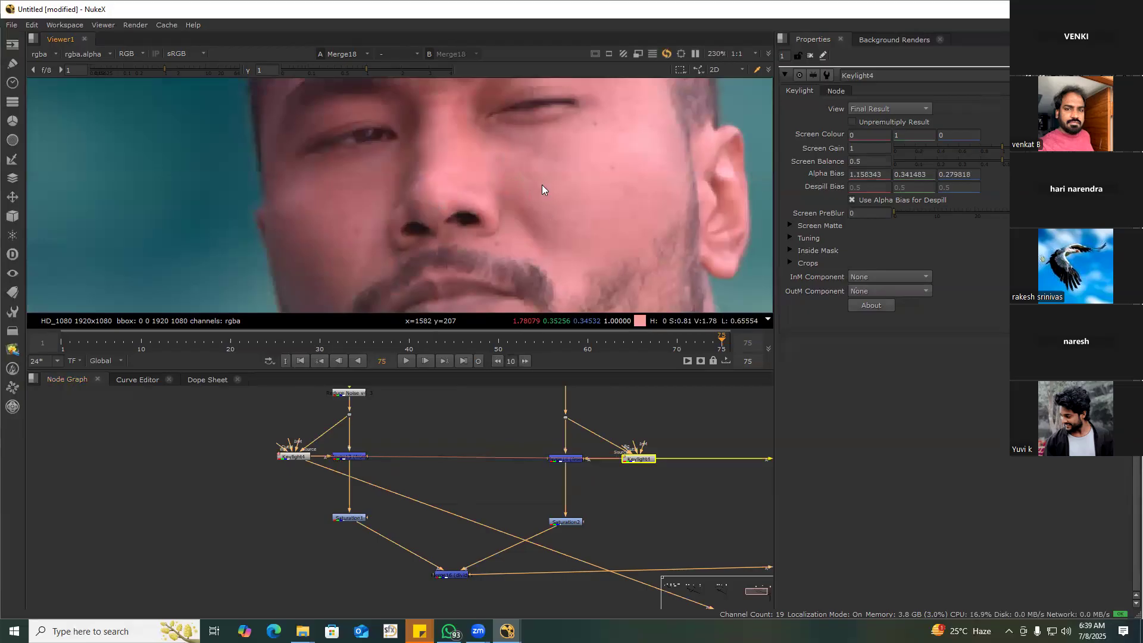
{"action": "scroll", "coordinate": [500, 248], "scroll_direction": "down", "scroll_amount": 9}
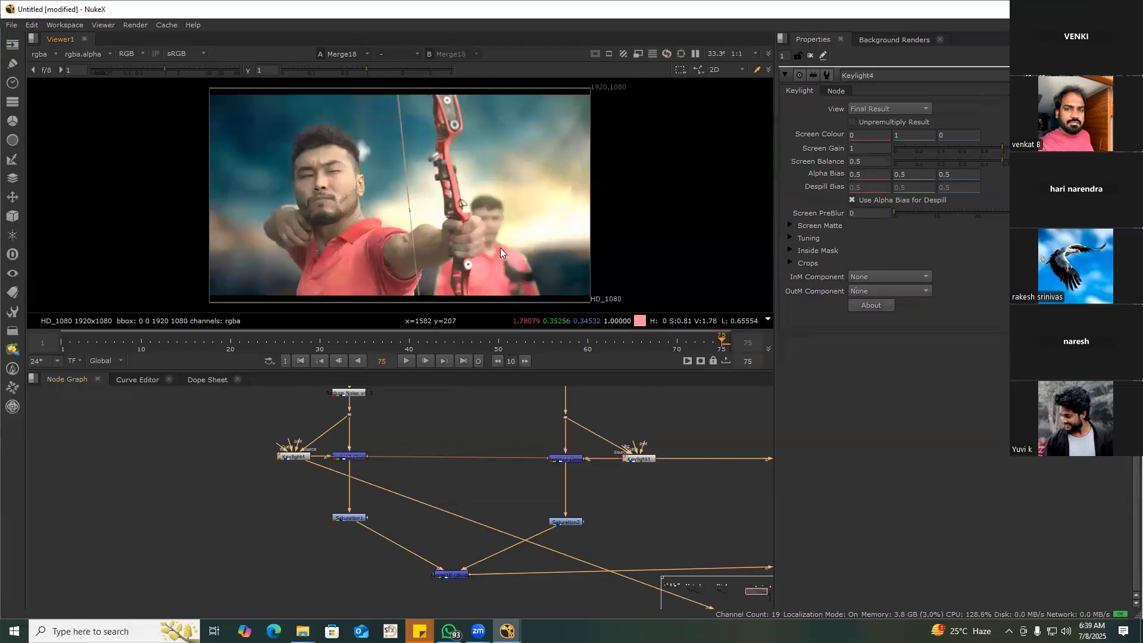
Try green Alpha Bias values of 0.3 and 0.25 on Keylight4 while checking the composite
{"action": "left_click", "coordinate": [924, 174]}
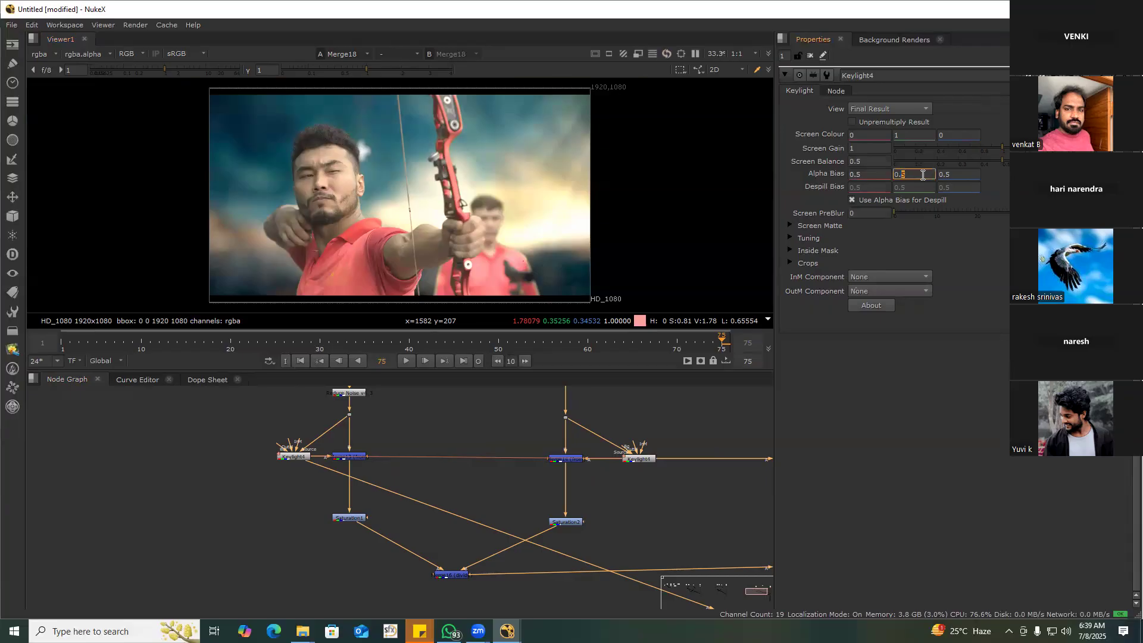
{"action": "key", "text": "Down"}
{"action": "key", "text": "Down"}
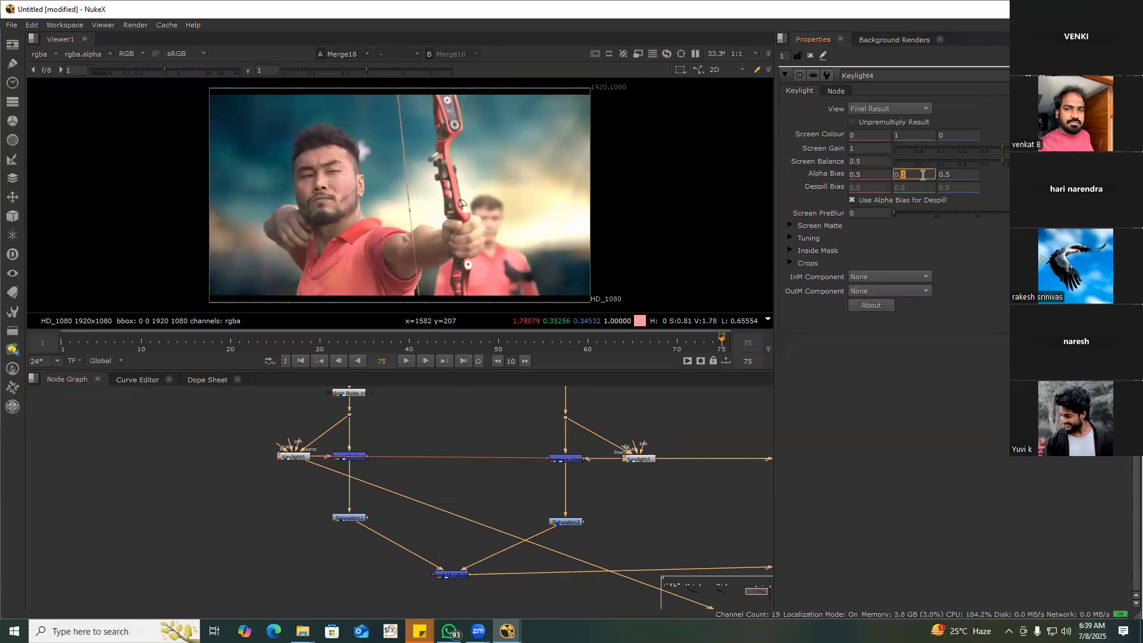
{"action": "scroll", "coordinate": [439, 275], "scroll_direction": "up", "scroll_amount": 8}
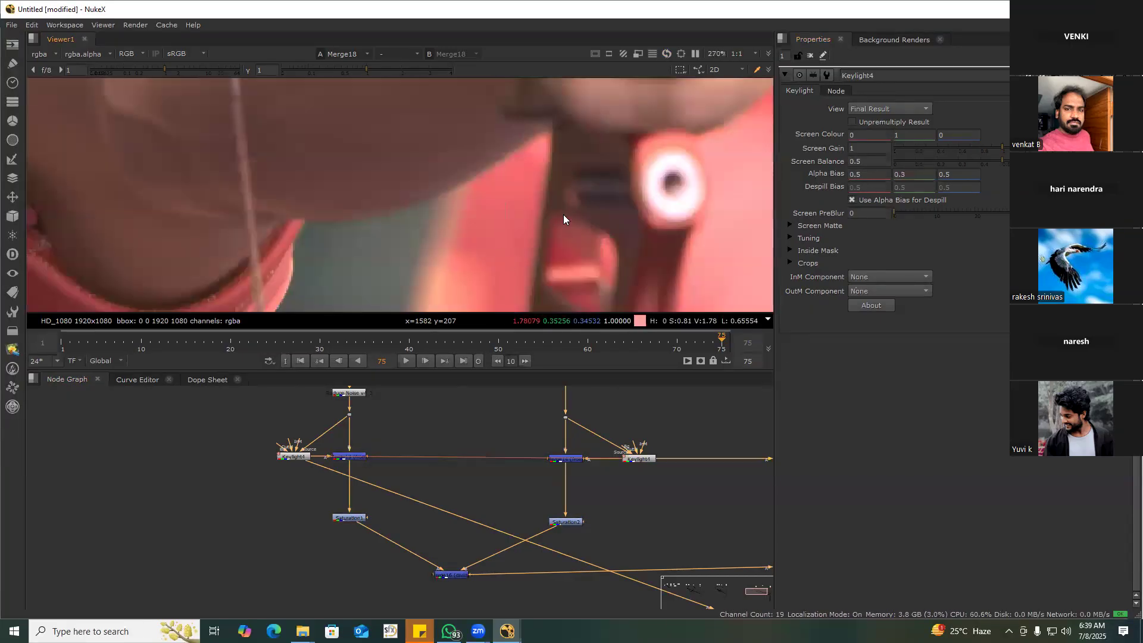
{"action": "left_click", "coordinate": [910, 175]}
{"action": "key", "text": "Down"}
{"action": "type", "text": "5f"}
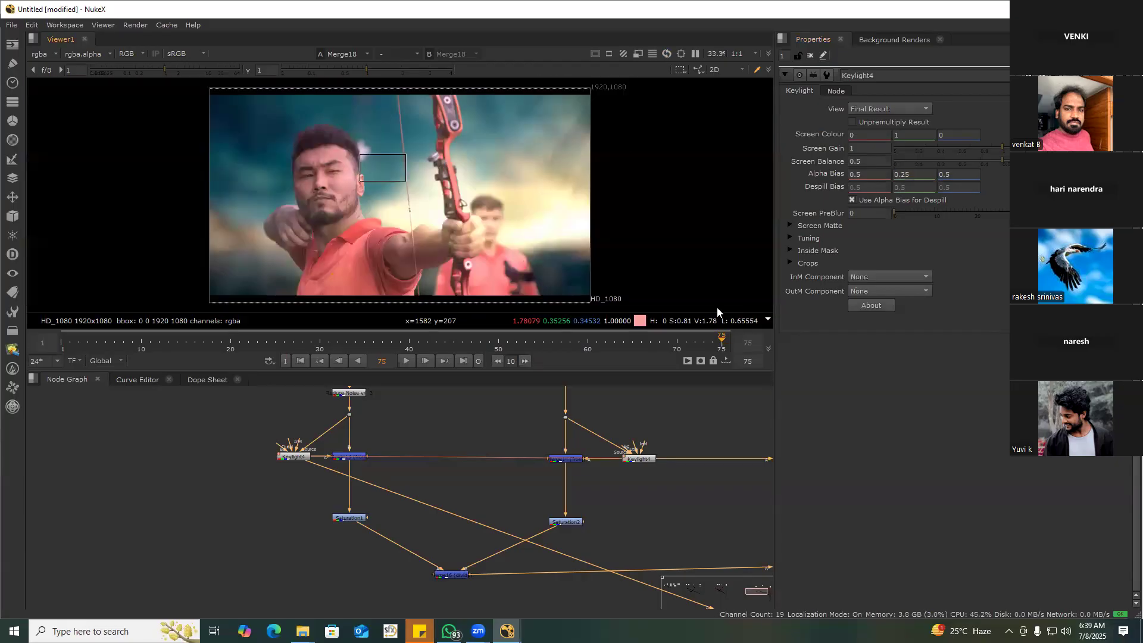
Try green Alpha Bias values of 0.35, 0.32 and 0.3 while checking the background archer's shirt edge
{"action": "double_click", "coordinate": [913, 175]}
{"action": "type", "text": "0.35"}
{"action": "key", "text": "Return"}
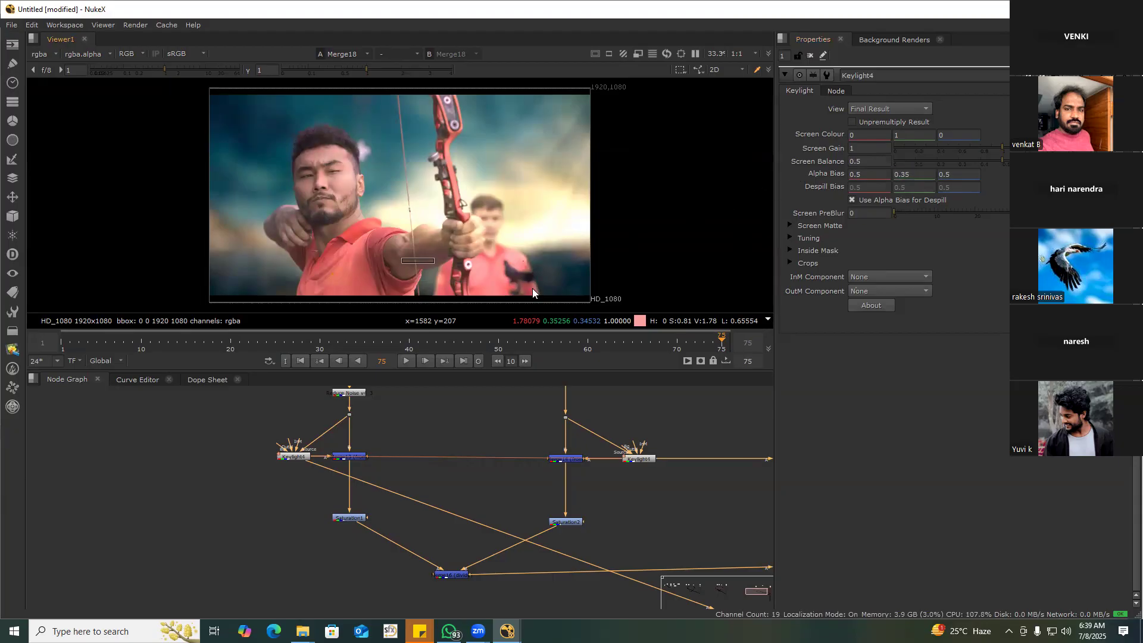
{"action": "scroll", "coordinate": [533, 288], "scroll_direction": "up", "scroll_amount": 5}
{"action": "left_click_drag", "start_coordinate": [906, 175], "coordinate": [935, 176]}
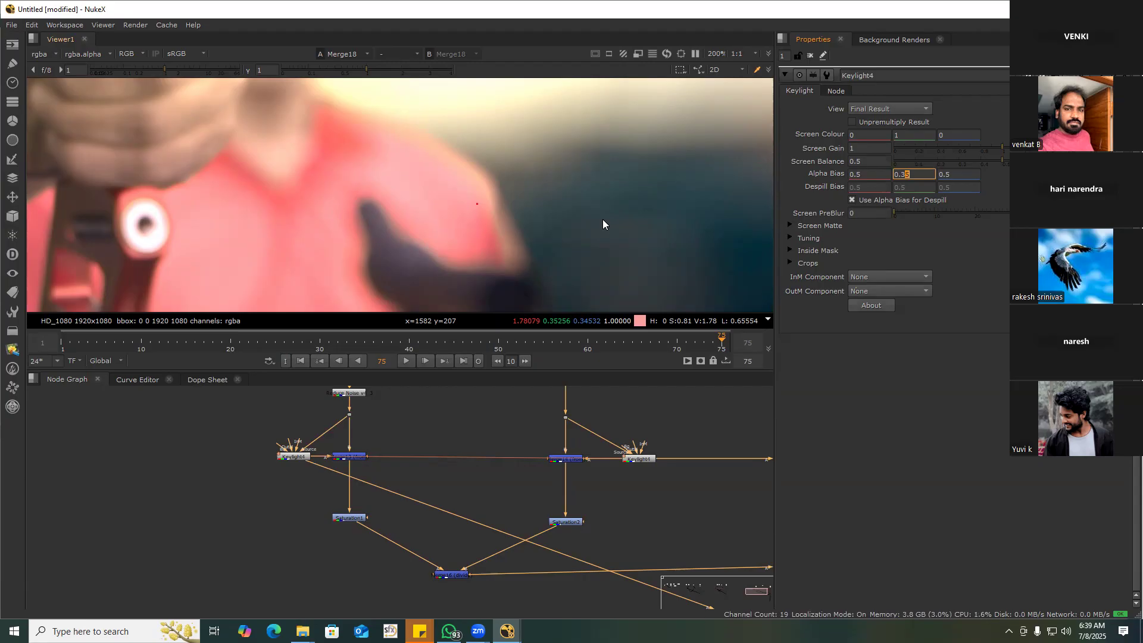
{"action": "key", "text": "Return"}
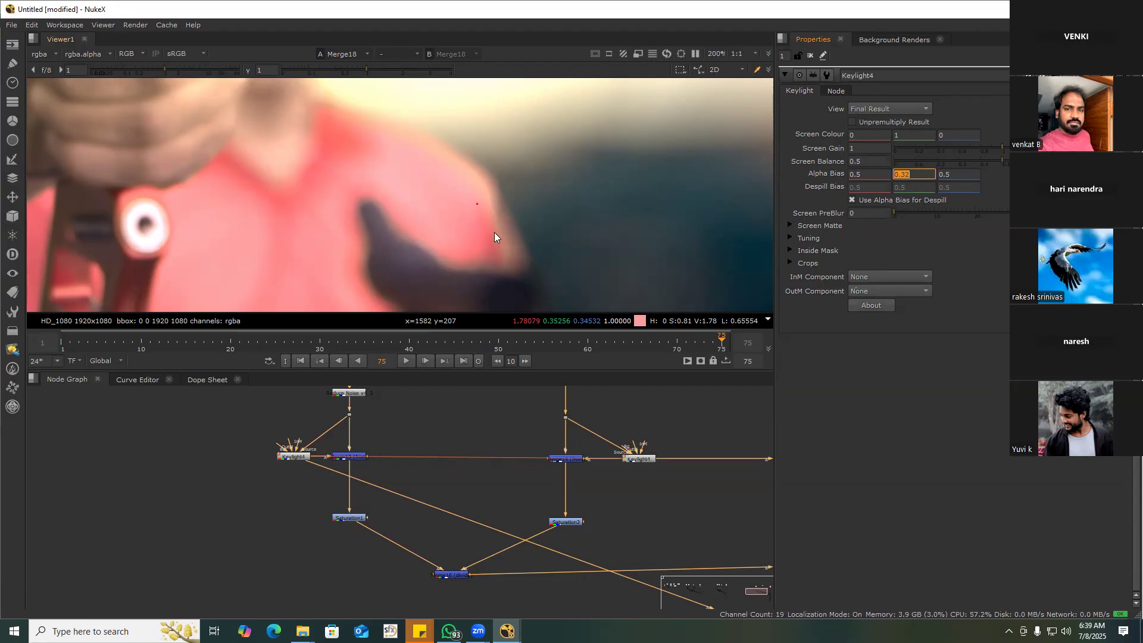
{"action": "type", "text": "0.3f"}
{"action": "scroll", "coordinate": [494, 268], "scroll_direction": "up", "scroll_amount": 10}
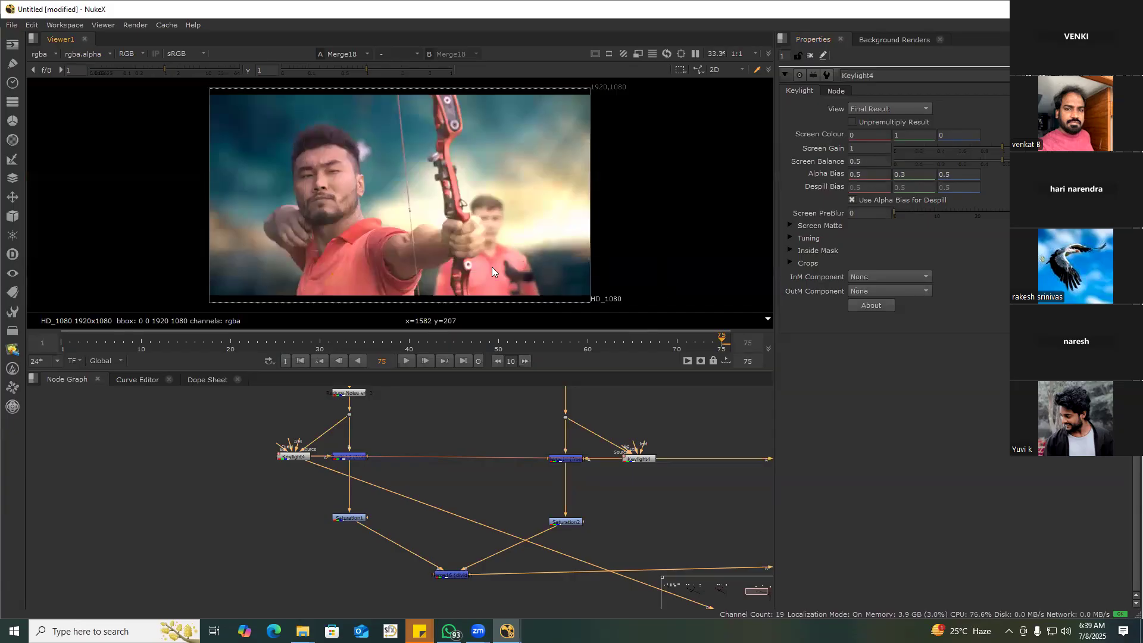
Return the green Alpha Bias to 0.5 and examine the edge of the front archer's collar
{"action": "left_click_drag", "start_coordinate": [559, 282], "coordinate": [570, 288]}
{"action": "left_click_drag", "start_coordinate": [426, 185], "coordinate": [589, 292]}
{"action": "mouse_move", "coordinate": [209, 113]}
{"action": "middle_mouse_down"}
{"action": "mouse_move", "coordinate": [735, 343]}
{"action": "mouse_move", "coordinate": [624, 189]}
{"action": "mouse_move", "coordinate": [492, 174]}
{"action": "middle_mouse_up"}
{"action": "left_click_drag", "start_coordinate": [475, 157], "coordinate": [590, 222]}
{"action": "left_click", "coordinate": [904, 173]}
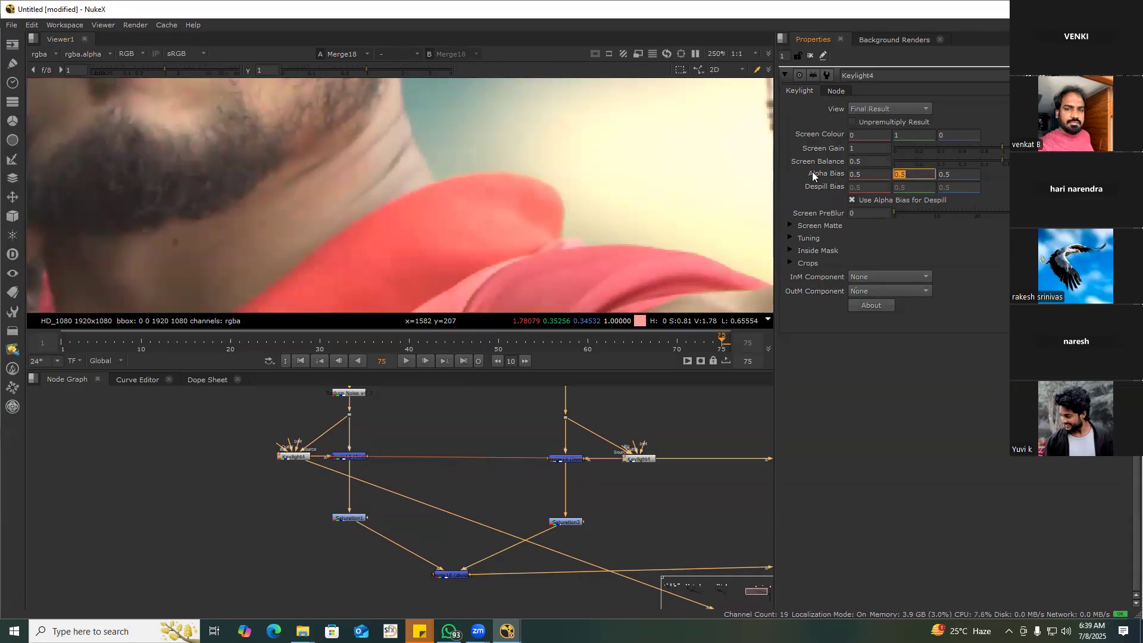
{"action": "left_click_drag", "start_coordinate": [518, 169], "coordinate": [561, 207]}
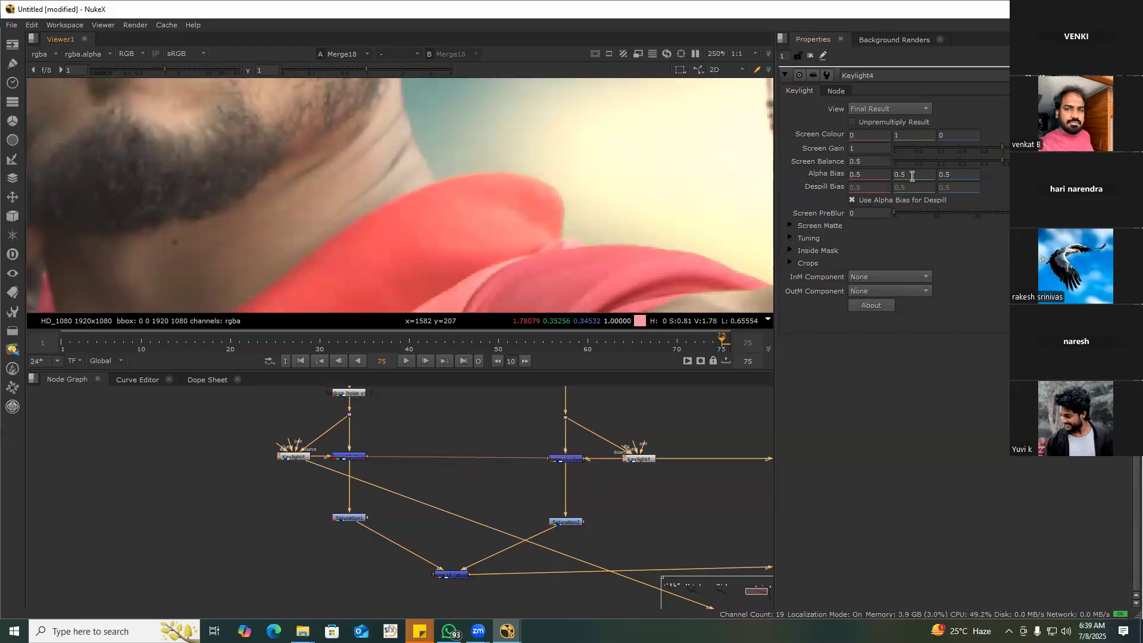
Lower Keylight4's green Alpha Bias to 0.2
{"action": "left_click", "coordinate": [906, 174]}
{"action": "key", "text": "Down"}
{"action": "key", "text": "Down"}
{"action": "key", "text": "Down"}
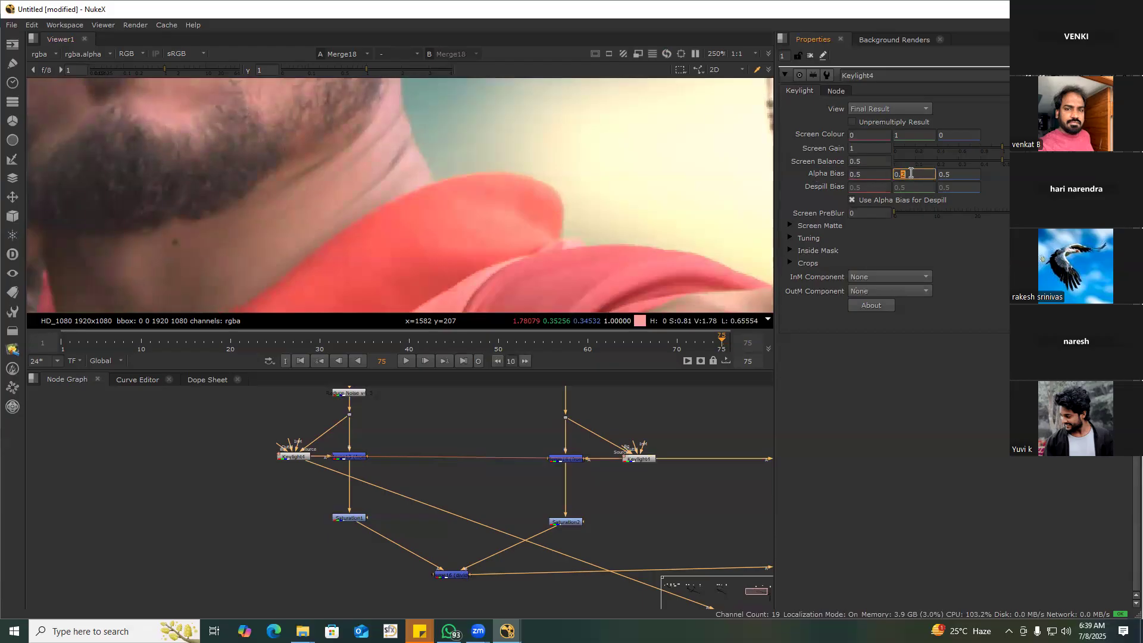
Try a red Alpha Bias of 0.2, check the full composite, and undo the red change
{"action": "left_click", "coordinate": [860, 173]}
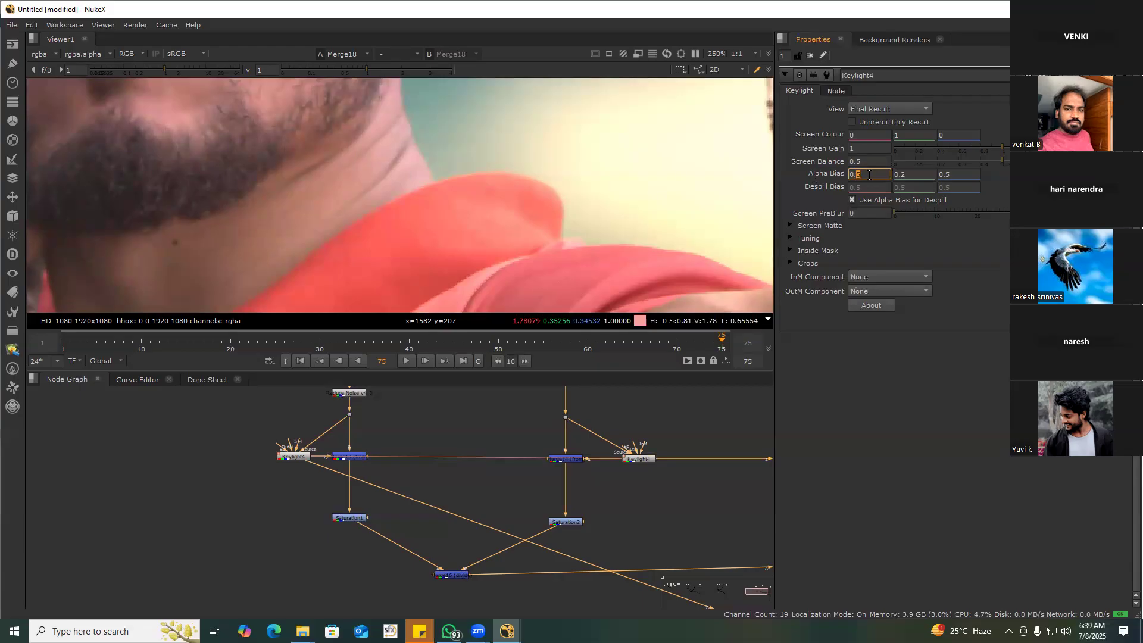
{"action": "key", "text": "Down"}
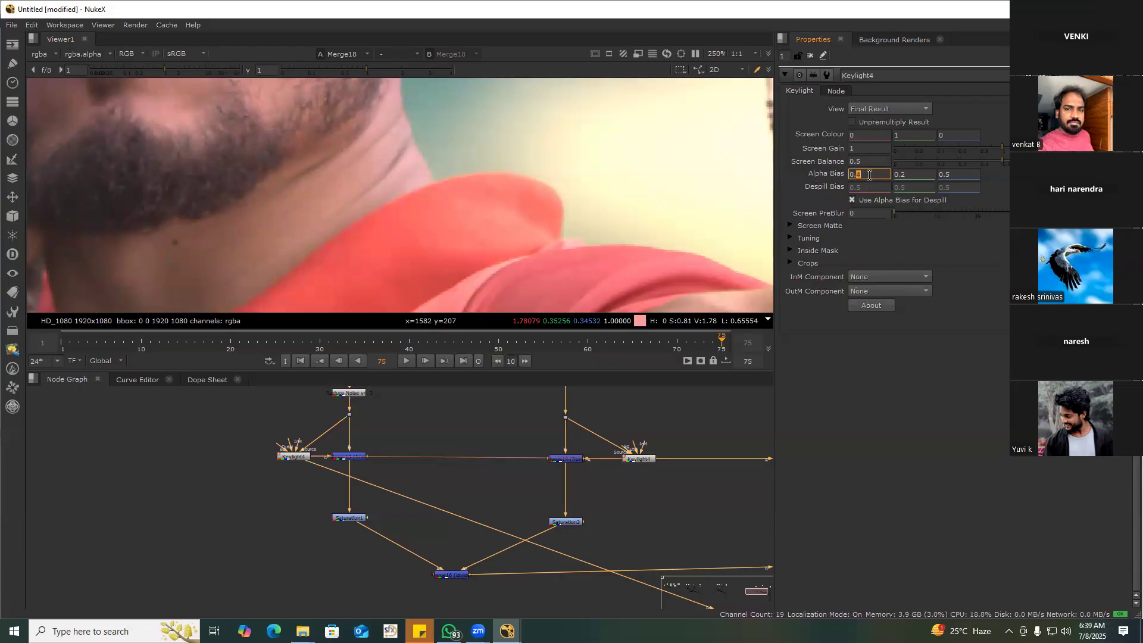
{"action": "key", "text": "Down"}
{"action": "key", "text": "Down"}
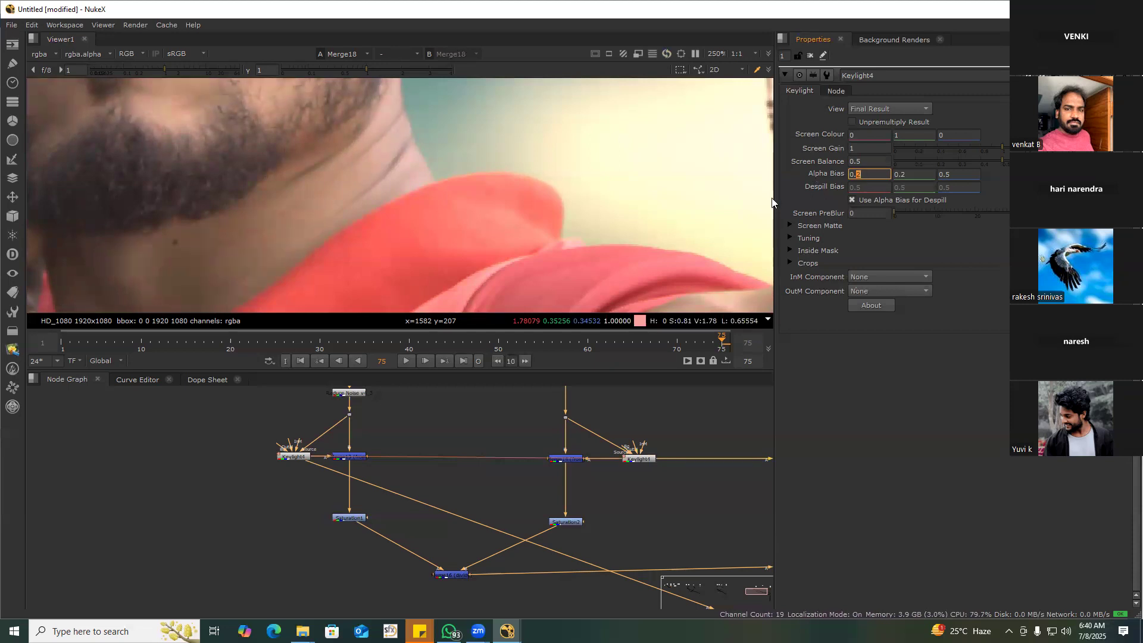
{"action": "key", "text": "f"}
{"action": "left_click_drag", "start_coordinate": [303, 162], "coordinate": [438, 257], "text": "ctrl+shift"}
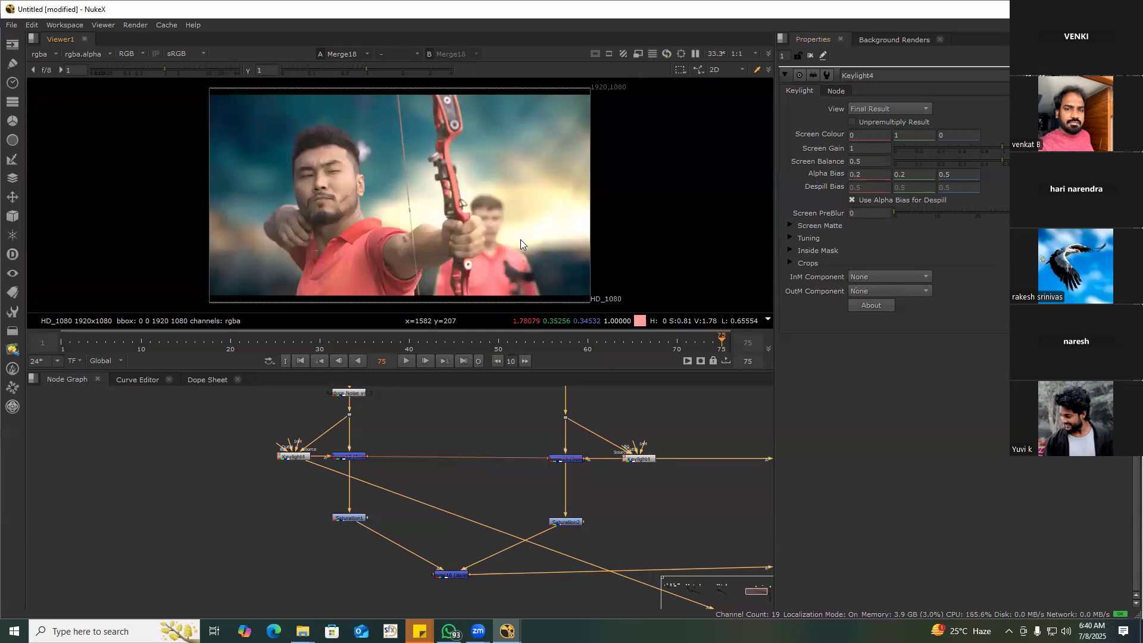
{"action": "key", "text": "ctrl+z"}
{"action": "middle_click_drag", "start_coordinate": [584, 511], "coordinate": [543, 440]}
{"action": "key", "text": "f"}
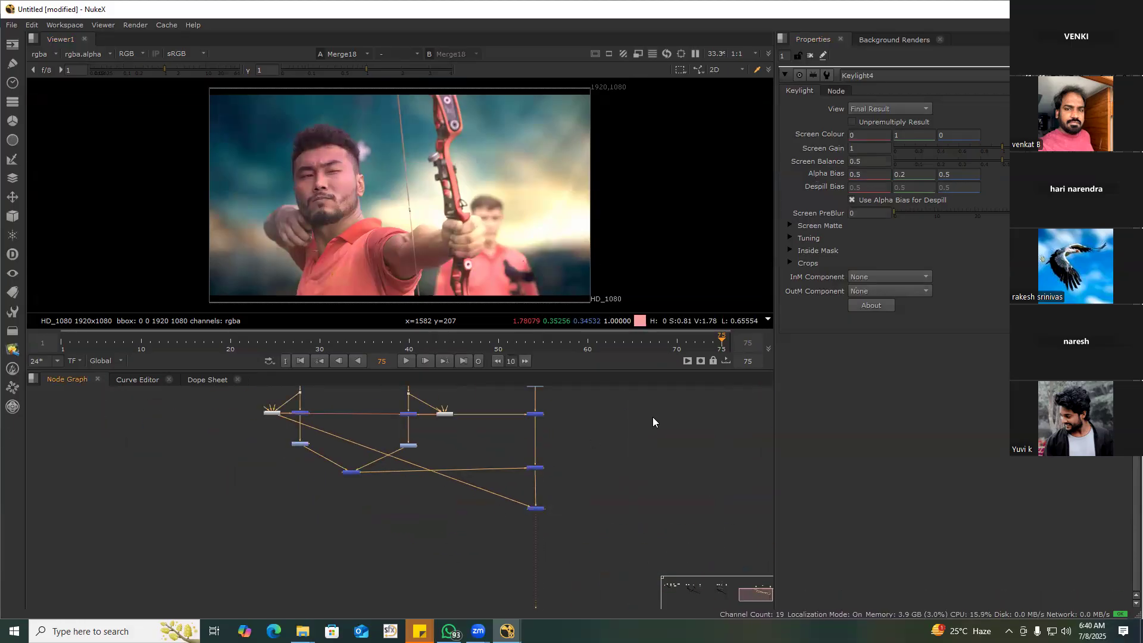
Compare the denoised archer plate with the final merged composite in the viewer
{"action": "scroll", "coordinate": [418, 529], "scroll_direction": "up", "scroll_amount": 3}
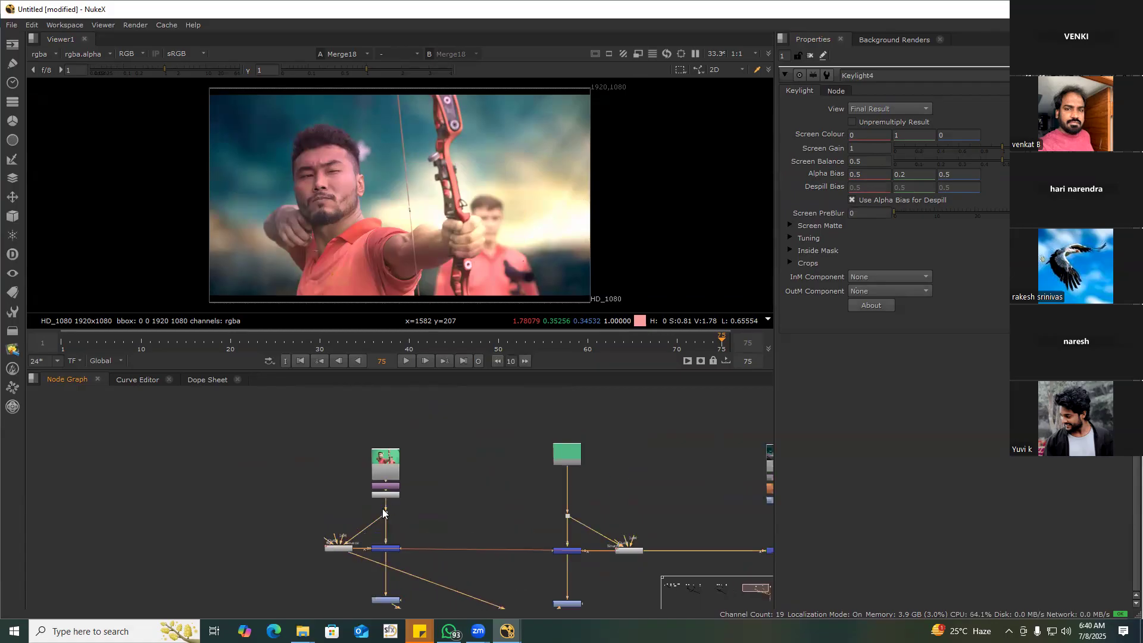
{"action": "key", "text": "1"}
{"action": "middle_click_drag", "start_coordinate": [618, 561], "coordinate": [439, 418]}
{"action": "middle_click_drag", "start_coordinate": [589, 525], "coordinate": [545, 470]}
{"action": "left_click", "coordinate": [555, 504]}
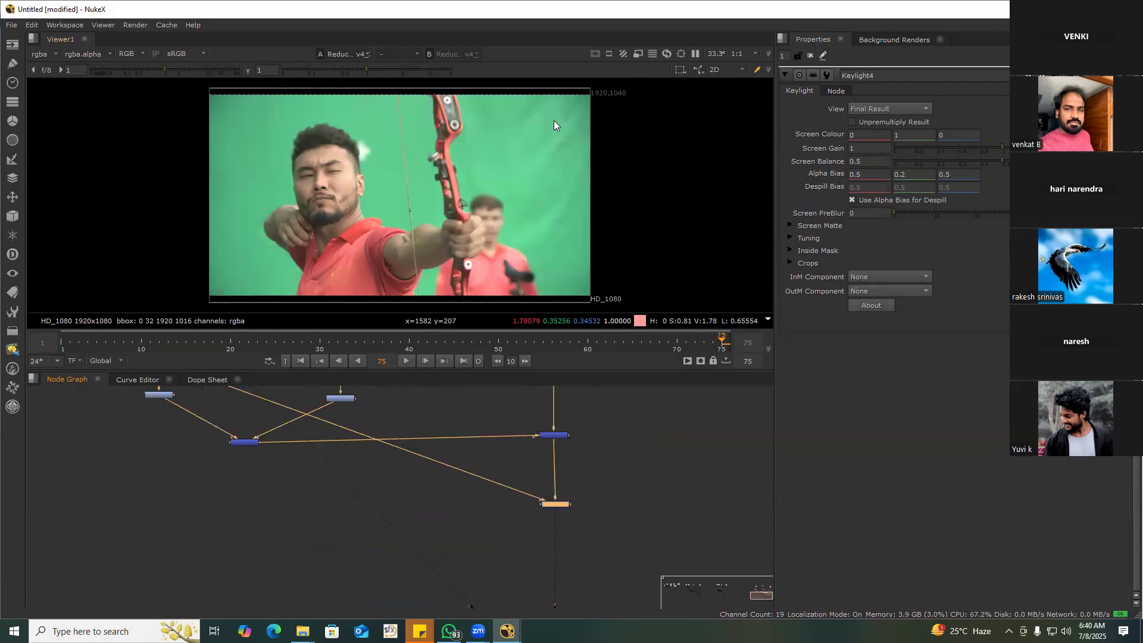
{"action": "scroll", "coordinate": [560, 508], "scroll_direction": "up", "scroll_amount": 2}
{"action": "key", "text": "1"}
{"action": "left_click", "coordinate": [550, 477]}
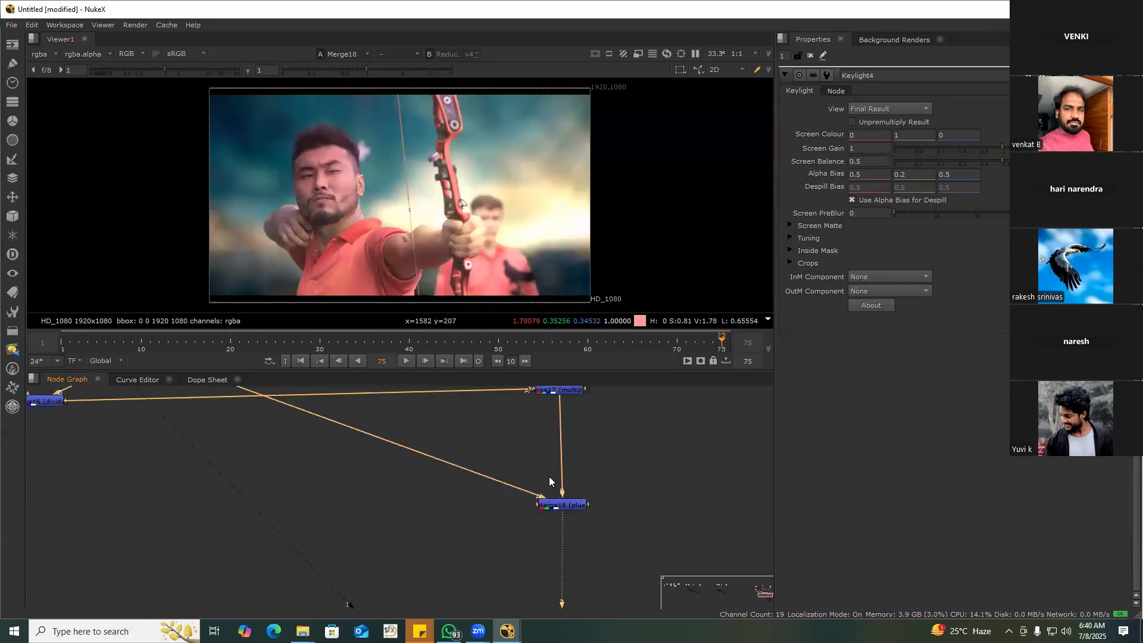
Pull the Grade node out of the sky branch so it no longer affects the background
{"action": "middle_click_drag", "start_coordinate": [516, 430], "coordinate": [481, 576]}
{"action": "key", "text": "f"}
{"action": "middle_click_drag", "start_coordinate": [496, 452], "coordinate": [498, 477]}
{"action": "middle_click_drag", "start_coordinate": [744, 491], "coordinate": [573, 434]}
{"action": "scroll", "coordinate": [580, 434], "scroll_direction": "up", "scroll_amount": 6}
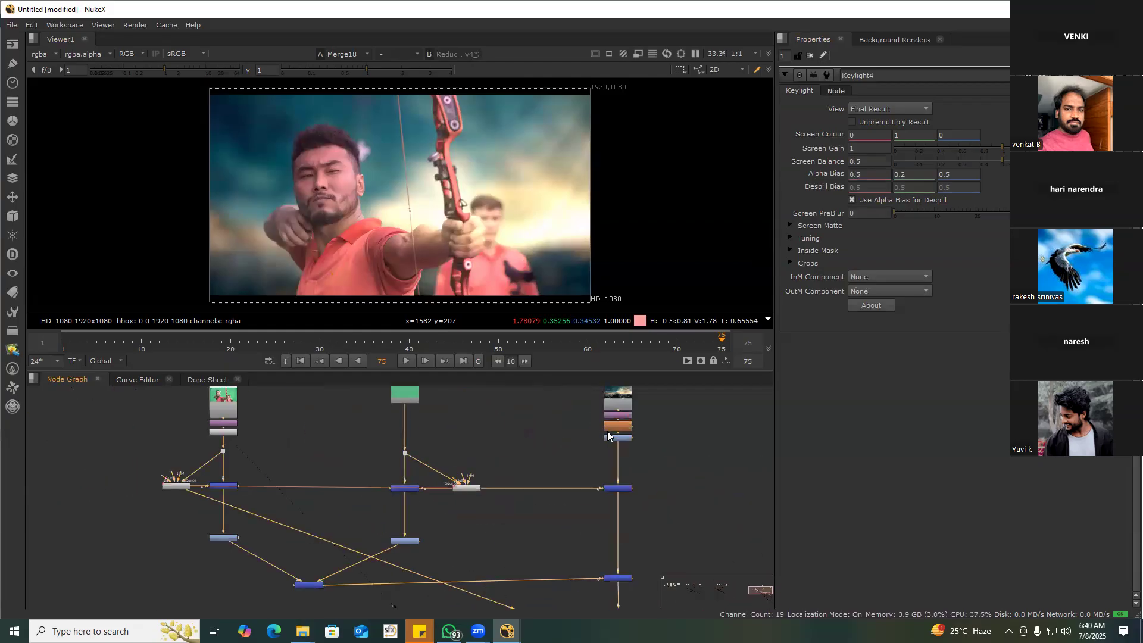
{"action": "left_click_drag", "start_coordinate": [617, 437], "coordinate": [588, 439]}
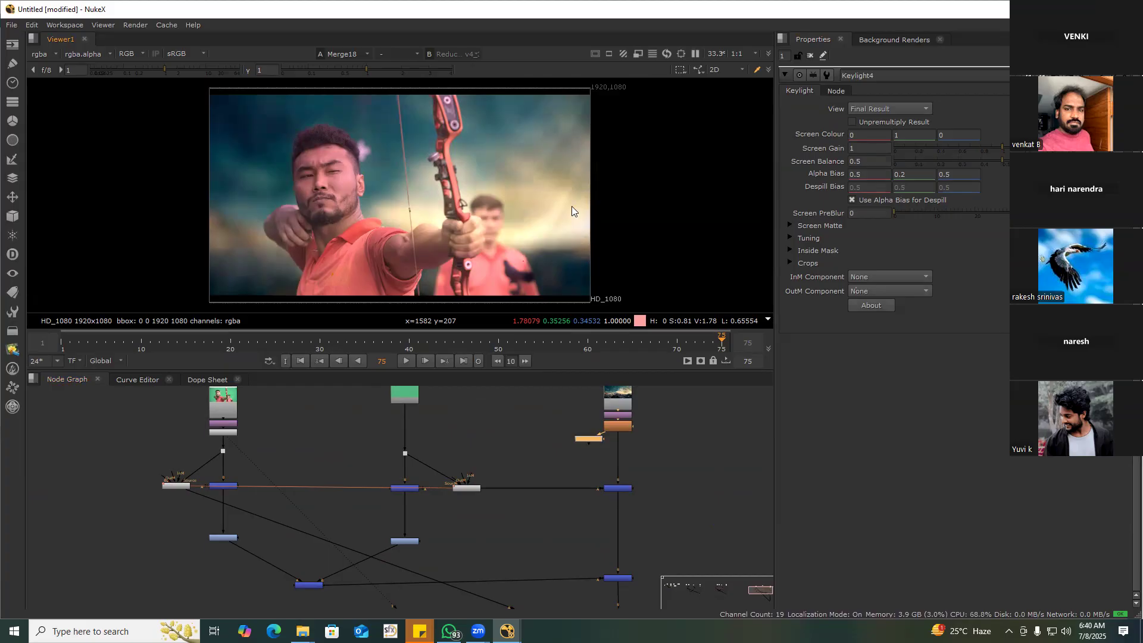
Set the green Alpha Bias of the Keylight on the Constant branch to 0.3
{"action": "left_click", "coordinate": [462, 488]}
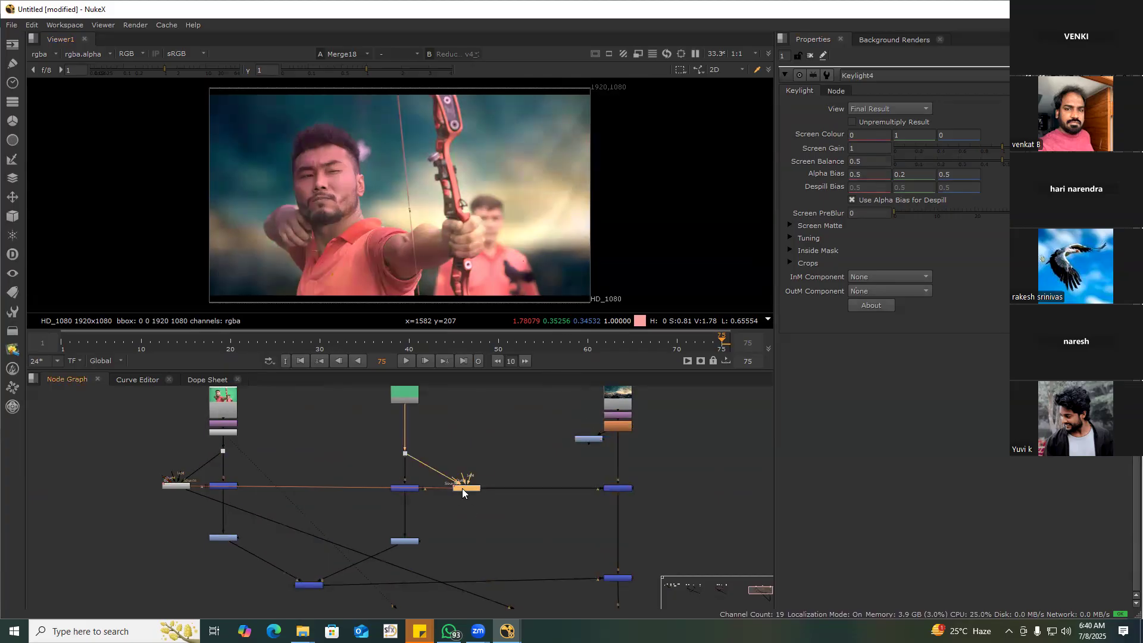
{"action": "double_click", "coordinate": [904, 175]}
{"action": "type", "text": "0.3"}
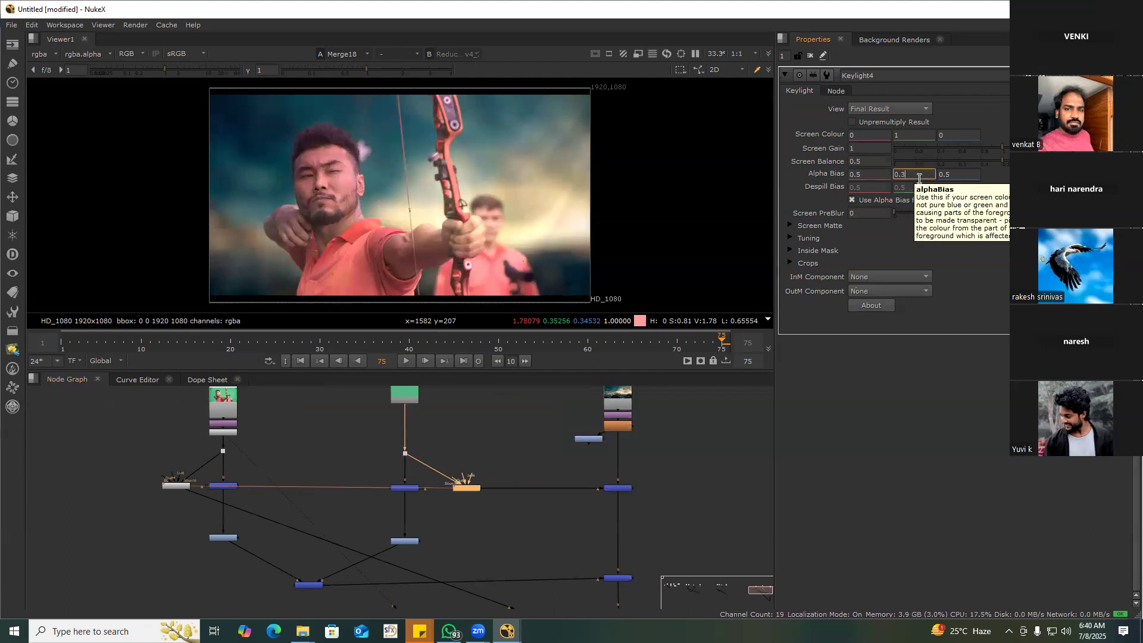
{"action": "key", "text": "Return"}
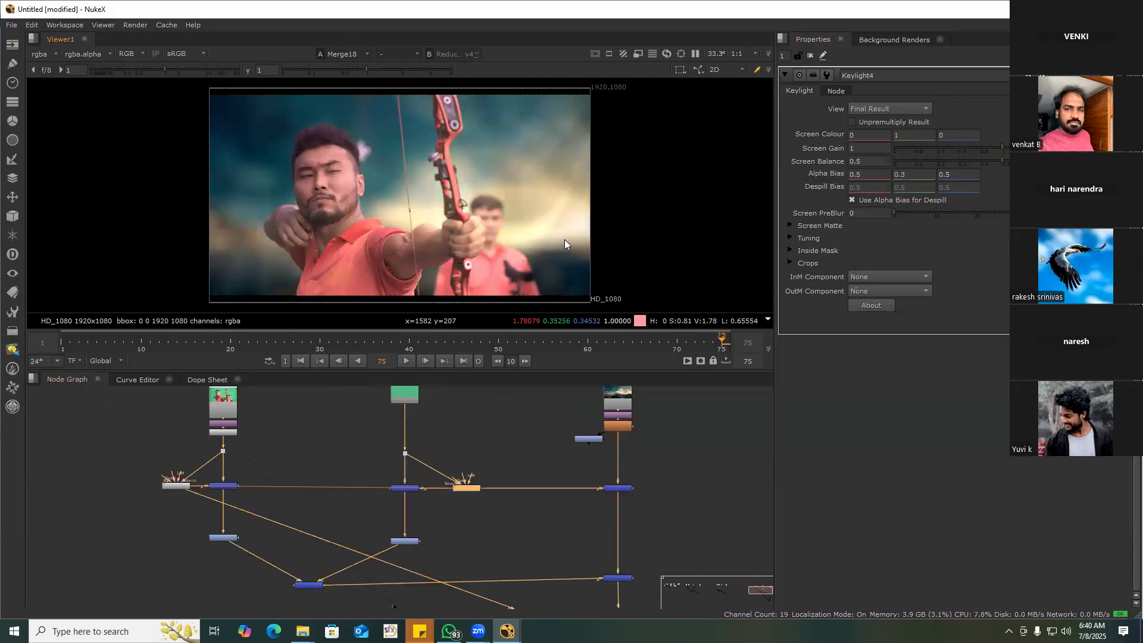
Add and view an IBKColour node fed by the denoised archer plate, with screen type green and size 0
{"action": "middle_click_drag", "start_coordinate": [428, 399], "coordinate": [495, 407]}
{"action": "scroll", "coordinate": [495, 402], "scroll_direction": "up", "scroll_amount": 4}
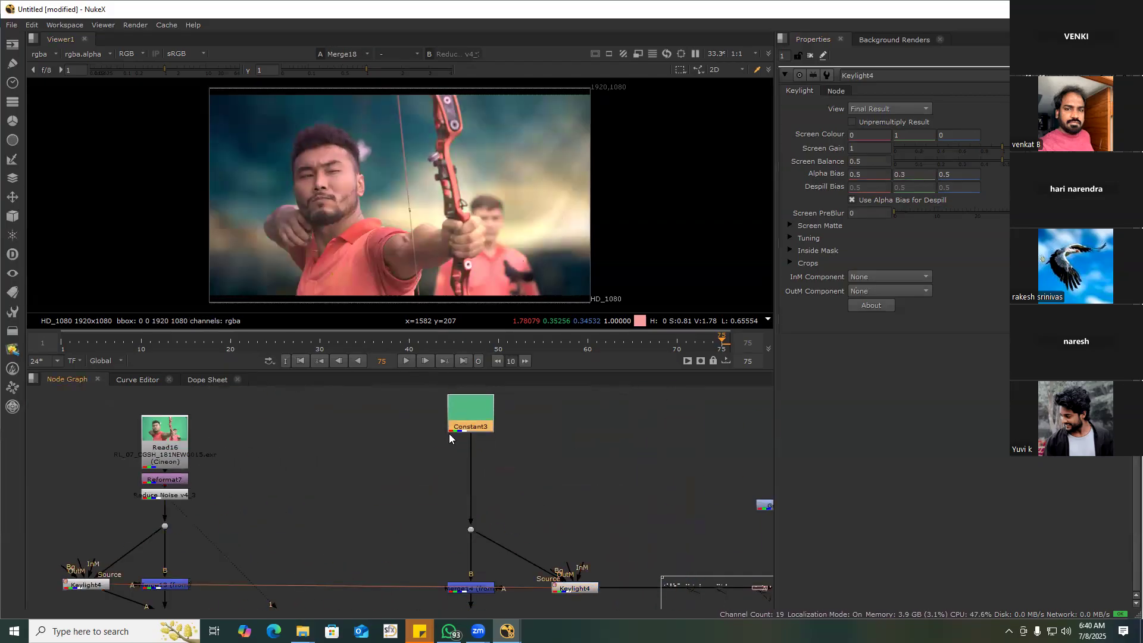
{"action": "key", "text": "1"}
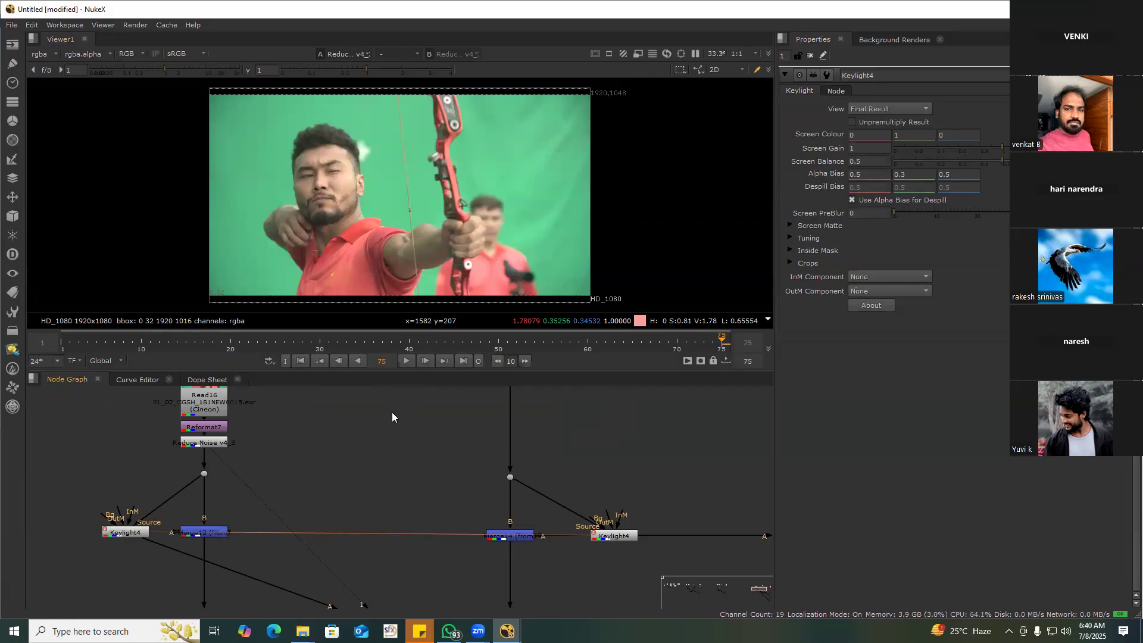
{"action": "key", "text": "Tab"}
{"action": "type", "text": "ibk"}
{"action": "key", "text": "Down"}
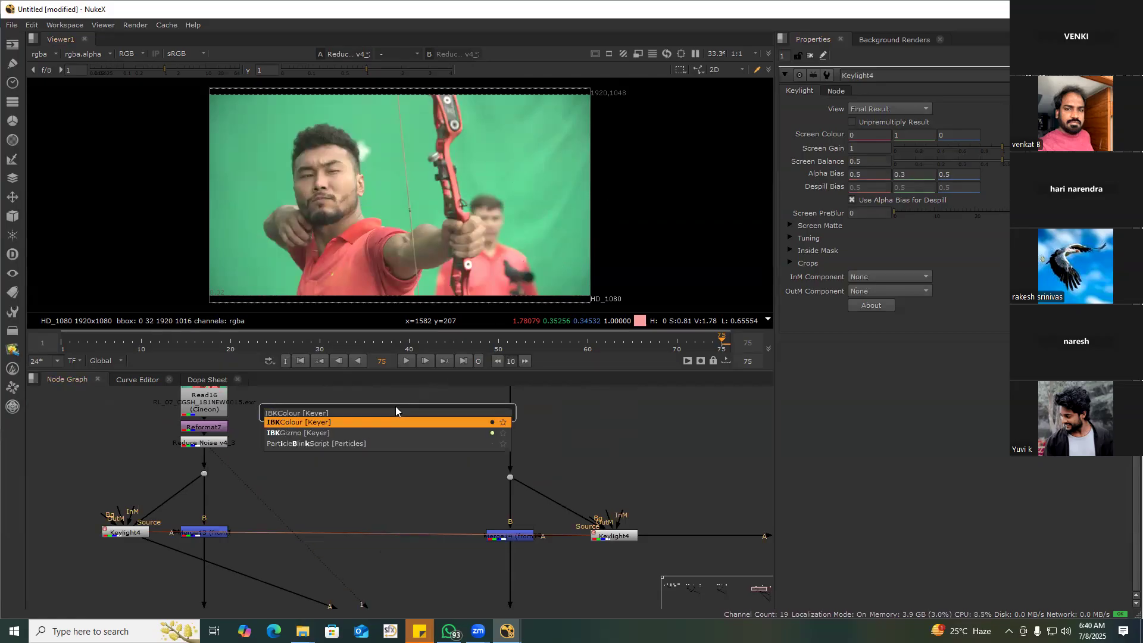
{"action": "key", "text": "Return"}
{"action": "left_click_drag", "start_coordinate": [386, 404], "coordinate": [219, 445]}
{"action": "key", "text": "1"}
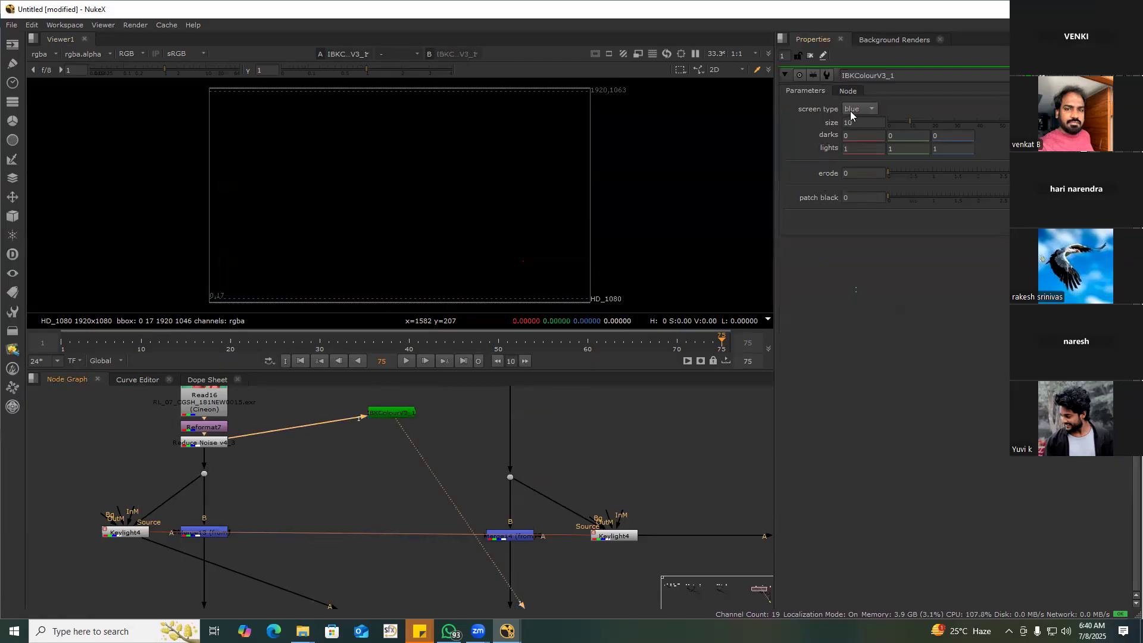
{"action": "left_click", "coordinate": [871, 96]}
{"action": "left_click_drag", "start_coordinate": [910, 122], "coordinate": [888, 123]}
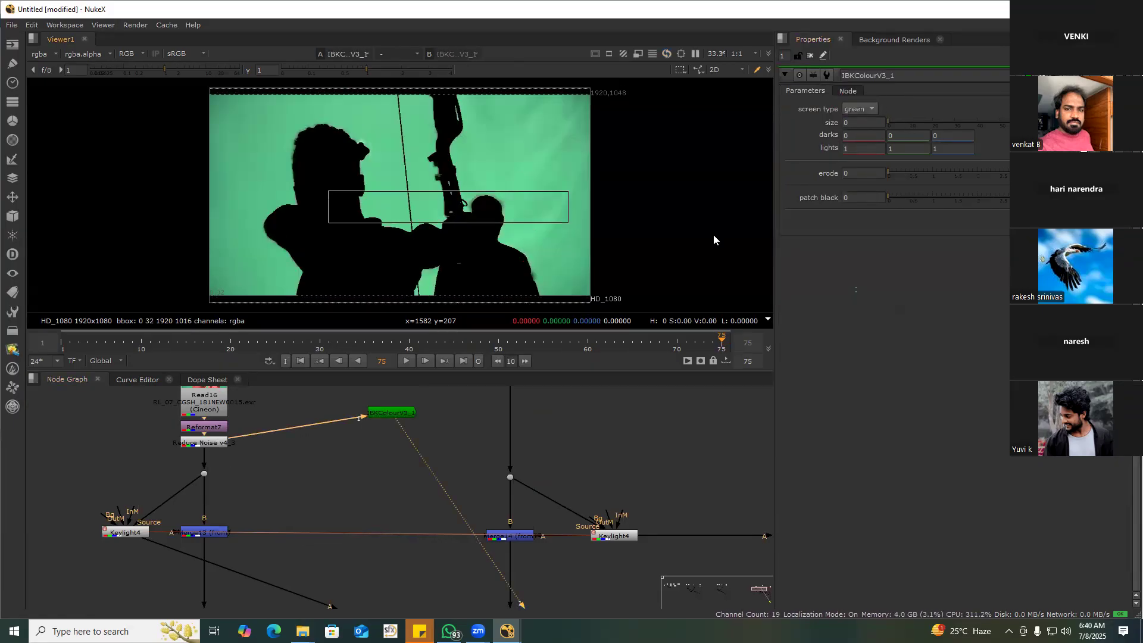
Set the IBKColour node's red darks to 0.08 and red lights to 1.2
{"action": "left_click", "coordinate": [860, 137]}
{"action": "type", "text": "0.1"}
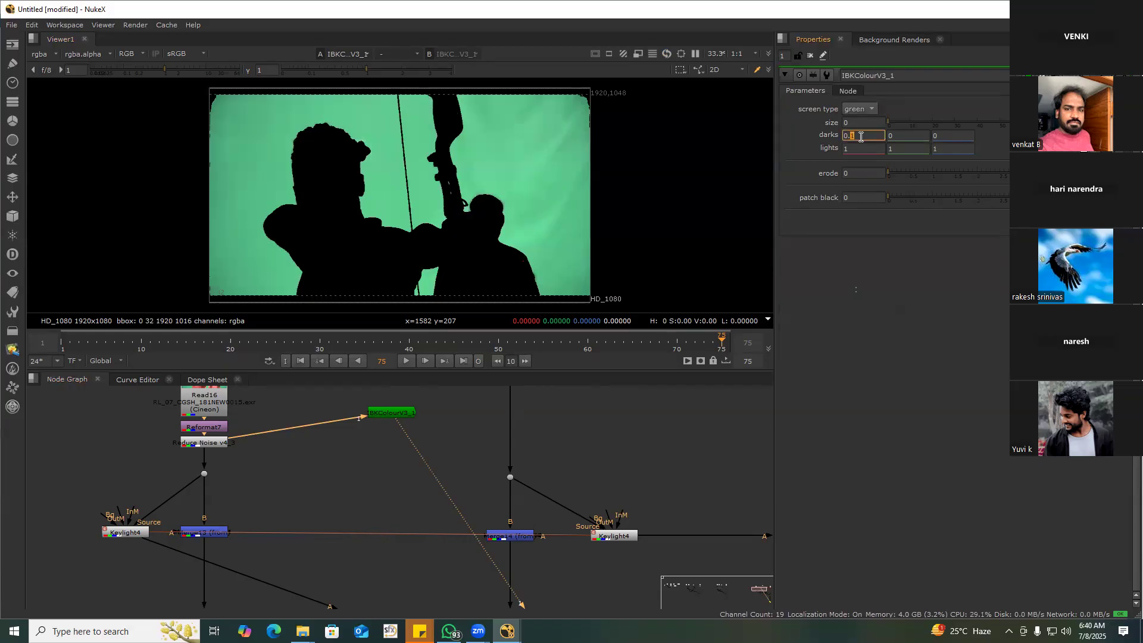
{"action": "key", "text": "Down"}
{"action": "type", "text": "1"}
{"action": "key", "text": "Down"}
{"action": "key", "text": "Up"}
{"action": "key", "text": "Up"}
{"action": "key", "text": "Up"}
{"action": "key", "text": "Up"}
{"action": "key", "text": "Up"}
{"action": "key", "text": "Up"}
{"action": "key", "text": "Up"}
{"action": "key", "text": "Up"}
{"action": "key", "text": "Up"}
{"action": "key", "text": "Up"}
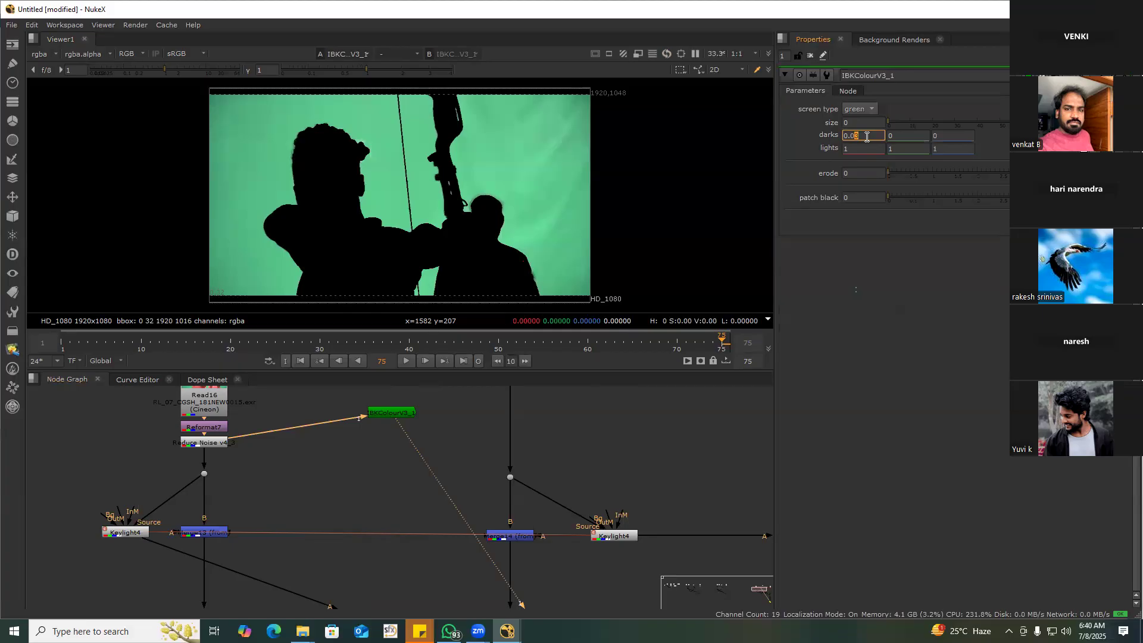
{"action": "key", "text": "Down"}
{"action": "key", "text": "Down"}
{"action": "left_click", "coordinate": [871, 149]}
{"action": "type", "text": ".1"}
{"action": "key", "text": "Up"}
Try small changes to the green darks and a green lights value of 1.1
{"action": "left_click", "coordinate": [901, 138]}
{"action": "type", "text": "."}
{"action": "key", "text": "Up"}
{"action": "key", "text": "Down"}
{"action": "key", "text": "Down"}
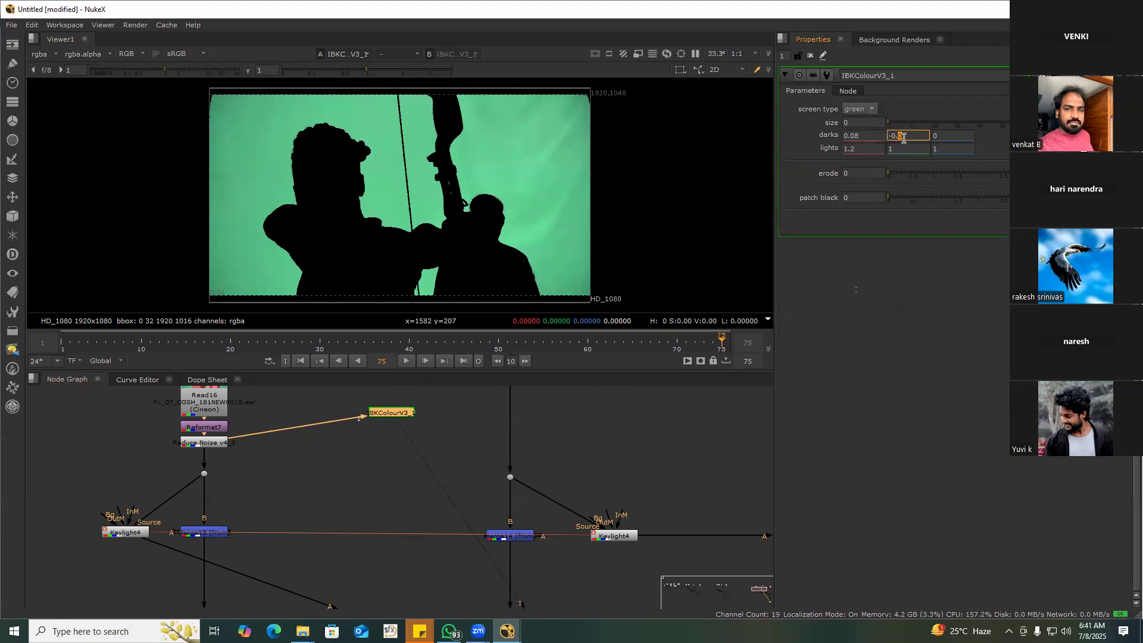
{"action": "left_click", "coordinate": [907, 150]}
{"action": "type", "text": "."}
{"action": "key", "text": "Up"}
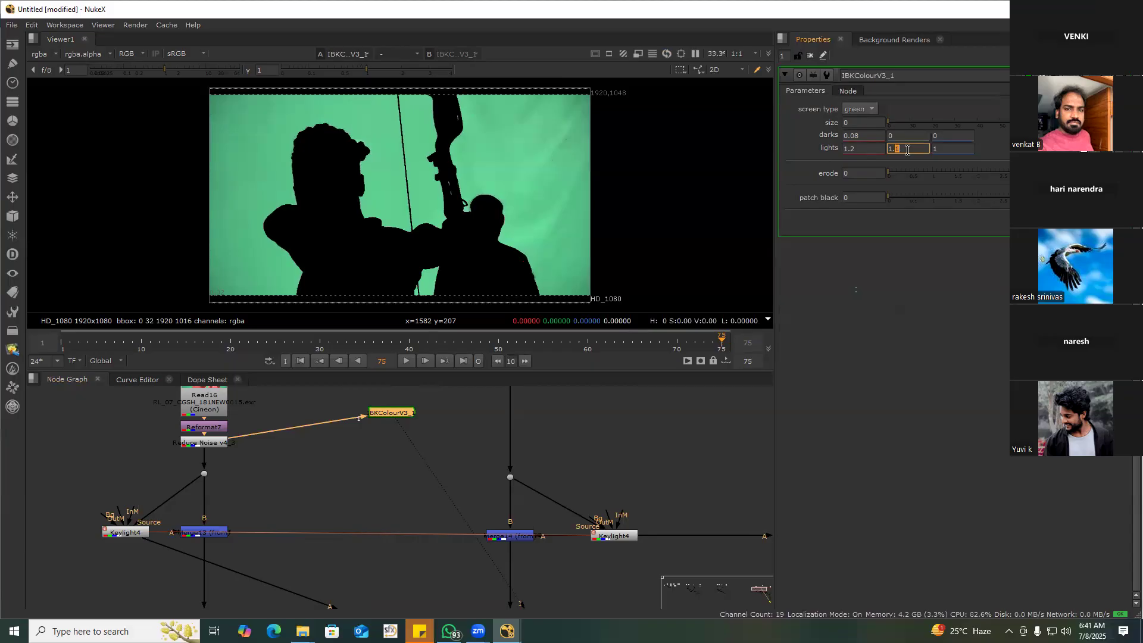
{"action": "key", "text": "Down"}
Set the blue darks to 0.01 and leave the blue lights at 1
{"action": "left_click", "coordinate": [949, 137]}
{"action": "type", "text": "."}
{"action": "key", "text": "Up"}
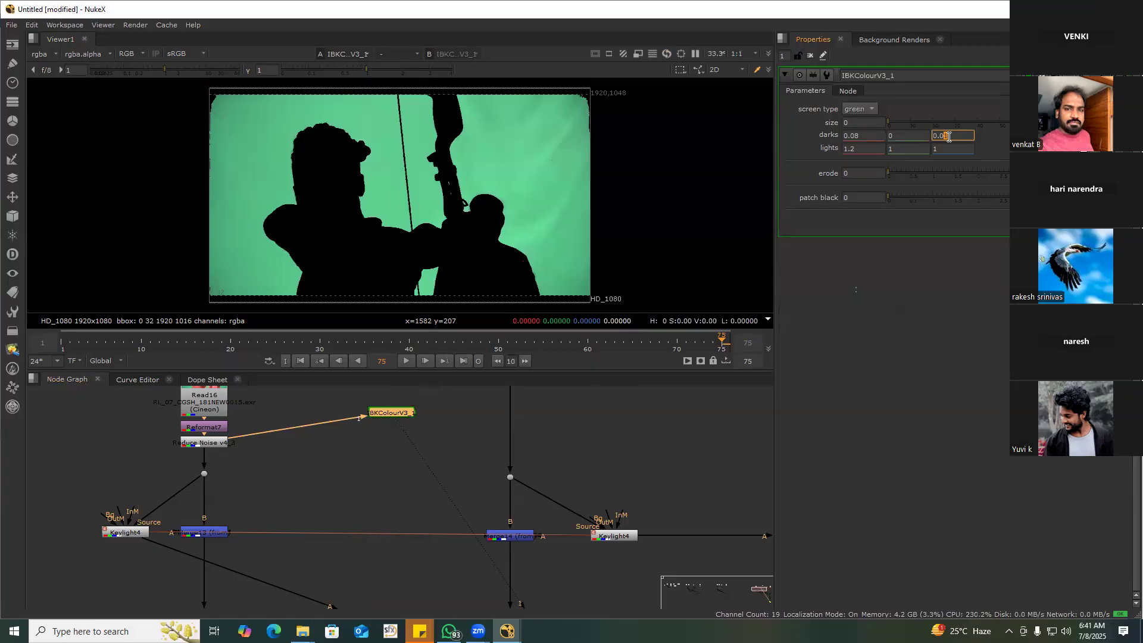
{"action": "left_click", "coordinate": [949, 147]}
{"action": "type", "text": "."}
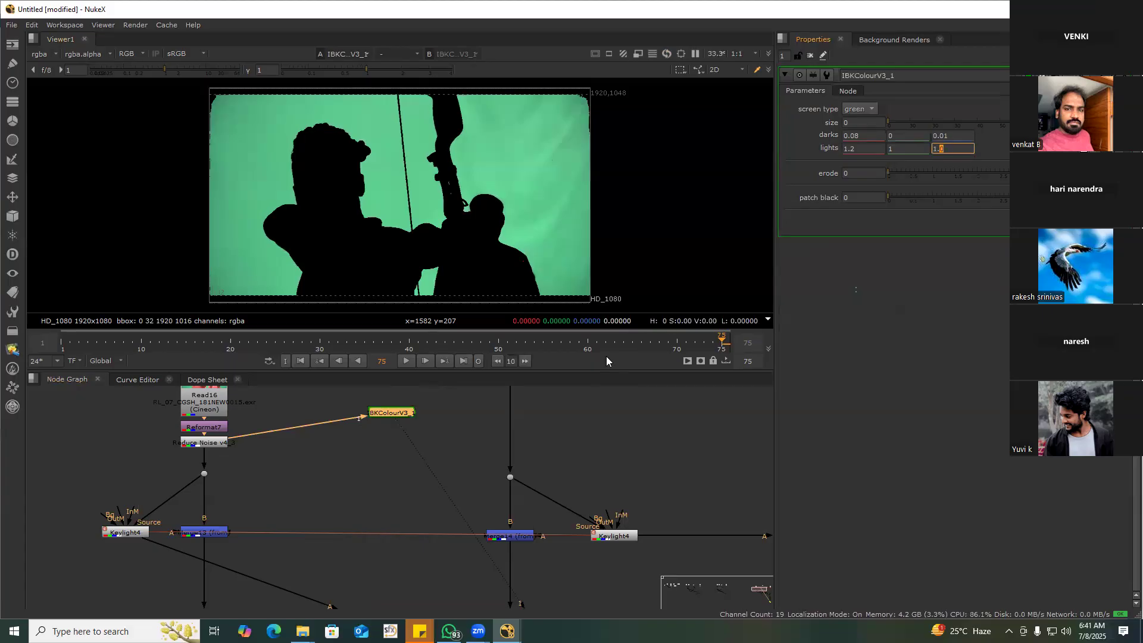
Set the first IBKColour node's erode to 2 and duplicate the node directly below it
{"action": "left_click", "coordinate": [863, 173]}
{"action": "type", "text": "2"}
{"action": "left_click", "coordinate": [435, 412]}
{"action": "left_click", "coordinate": [407, 414]}
{"action": "key", "text": "ctrl+c"}
{"action": "key", "text": "ctrl+v"}
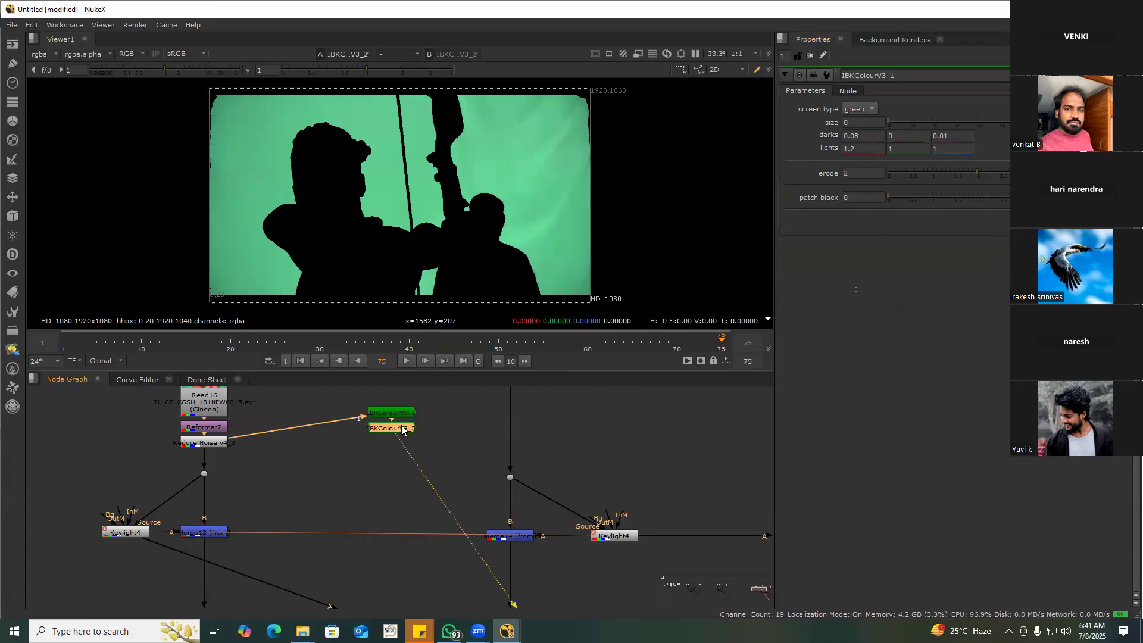
Set the second IBKColour node's size to 1 and erode to 3, and duplicate it below
{"action": "left_click", "coordinate": [861, 122]}
{"action": "type", "text": "1"}
{"action": "double_click", "coordinate": [854, 171]}
{"action": "type", "text": "3"}
{"action": "left_click", "coordinate": [426, 423]}
{"action": "left_click", "coordinate": [404, 428]}
{"action": "key", "text": "ctrl+c"}
{"action": "key", "text": "ctrl+v"}
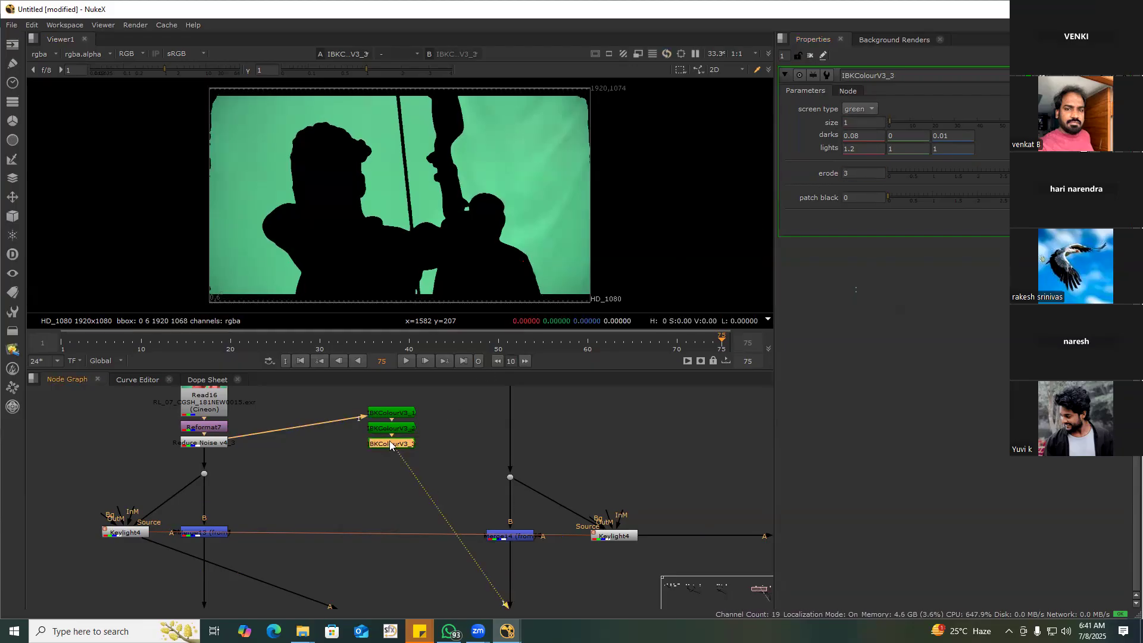
Set the third IBKColour node's patch black to 11 and duplicate it below
{"action": "double_click", "coordinate": [862, 197]}
{"action": "type", "text": "11"}
{"action": "key", "text": "Return"}
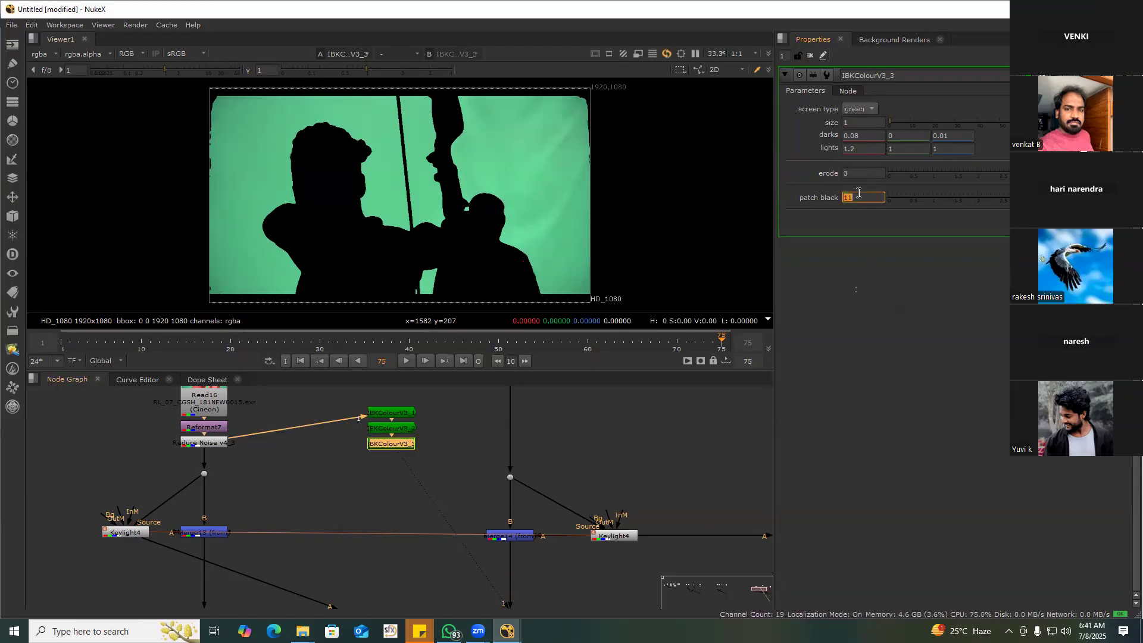
{"action": "left_click", "coordinate": [408, 442]}
{"action": "key", "text": "ctrl+c"}
{"action": "key", "text": "ctrl+v"}
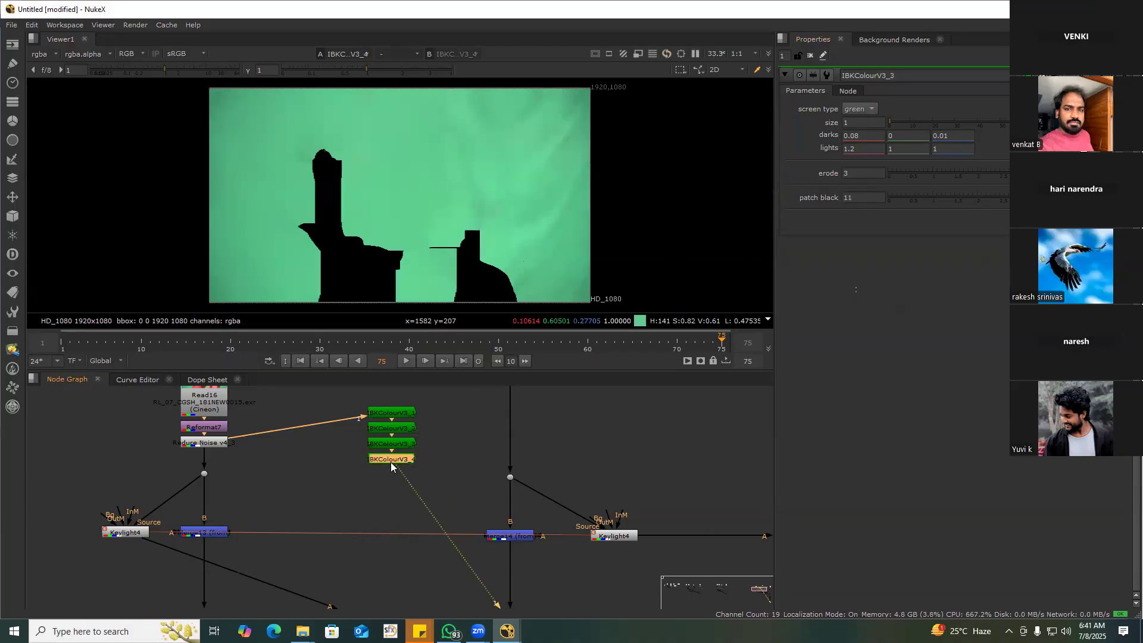
Set the fourth IBKColour node's patch black to 22 and duplicate it below
{"action": "left_click", "coordinate": [855, 202]}
{"action": "type", "text": "2"}
{"action": "key", "text": "Return"}
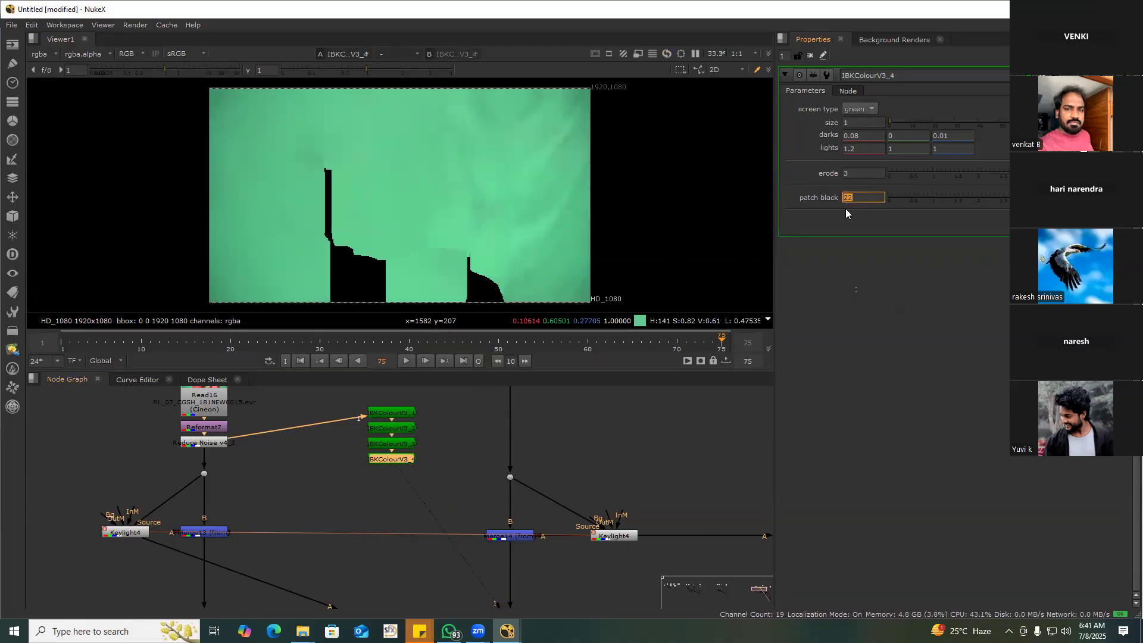
{"action": "key", "text": "ctrl+c"}
{"action": "key", "text": "ctrl+v"}
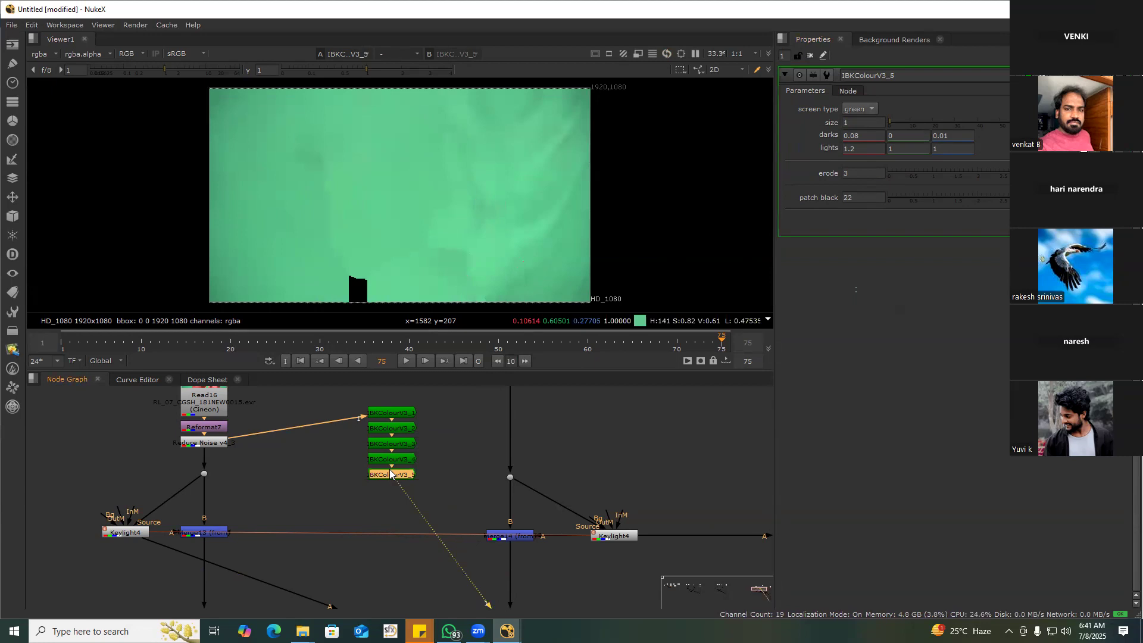
Set the fifth IBKColour node's patch black to 44 and duplicate it below
{"action": "double_click", "coordinate": [863, 197]}
{"action": "type", "text": "44"}
{"action": "key", "text": "Return"}
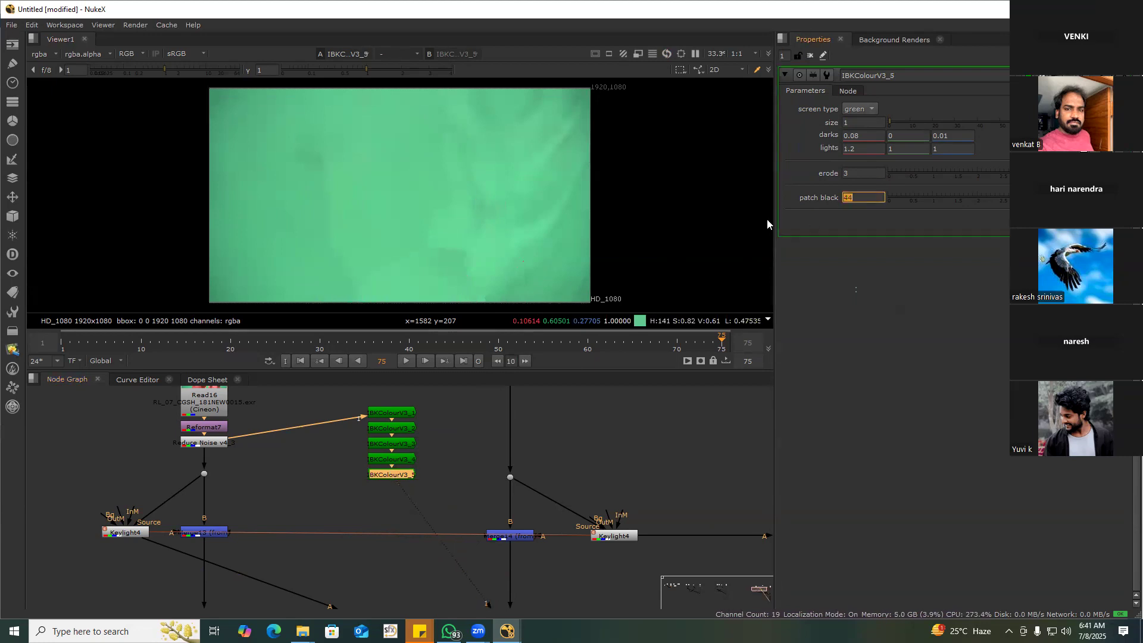
{"action": "key", "text": "ctrl+c"}
{"action": "key", "text": "ctrl+v"}
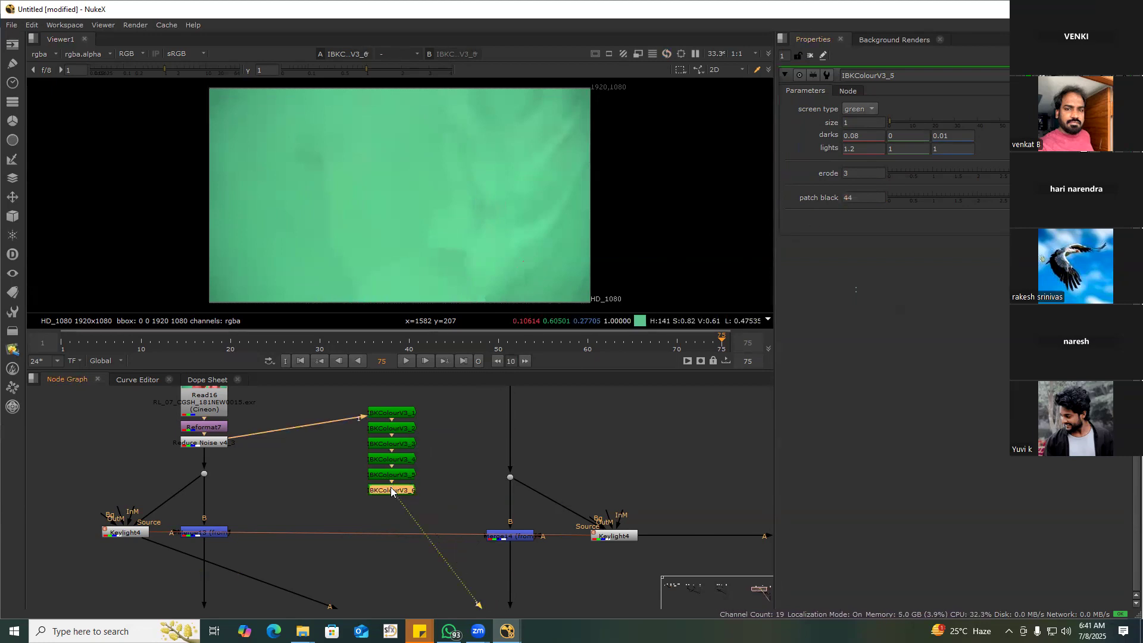
Set the sixth IBKColour node's patch black to 88
{"action": "double_click", "coordinate": [863, 197]}
{"action": "type", "text": "88"}
{"action": "key", "text": "Return"}
View the final merge and feed the Constant's branch from the last IBKColour node instead of the green Constant
{"action": "left_click", "coordinate": [476, 431]}
{"action": "scroll", "coordinate": [477, 431], "scroll_direction": "down", "scroll_amount": 4}
{"action": "middle_click_drag", "start_coordinate": [568, 538], "coordinate": [476, 437]}
{"action": "left_click", "coordinate": [549, 489]}
{"action": "key", "text": "1"}
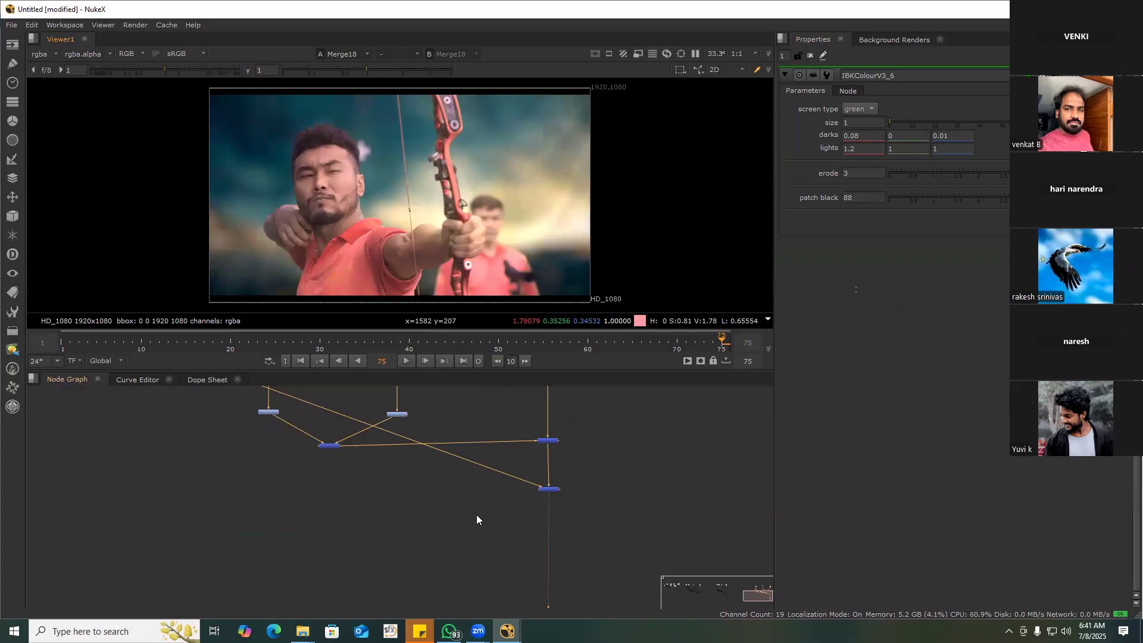
{"action": "scroll", "coordinate": [436, 486], "scroll_direction": "up", "scroll_amount": 5}
{"action": "left_click_drag", "start_coordinate": [413, 463], "coordinate": [352, 524]}
{"action": "left_click_drag", "start_coordinate": [537, 125], "coordinate": [603, 248]}
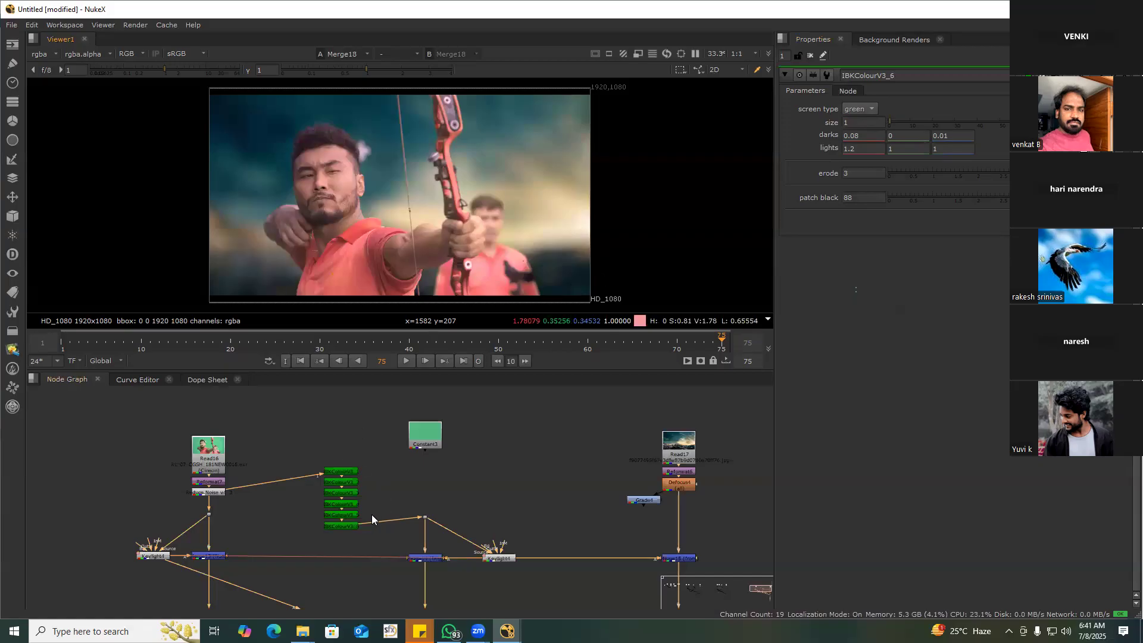
Switch the branch back to the green Constant to compare the composite, and reconnect the last IBKColour node
{"action": "left_click", "coordinate": [411, 465]}
{"action": "middle_click_drag", "start_coordinate": [411, 465], "coordinate": [409, 428]}
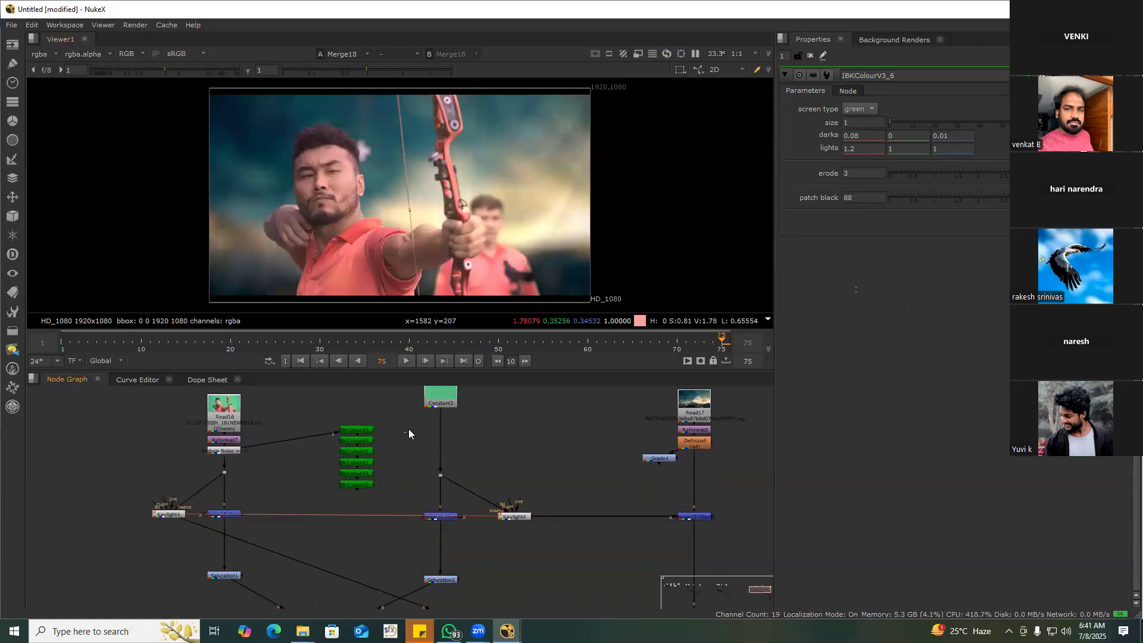
{"action": "mouse_move", "coordinate": [365, 491]}
{"action": "left_mouse_down"}
{"action": "mouse_move", "coordinate": [435, 398]}
{"action": "mouse_move", "coordinate": [358, 483]}
{"action": "mouse_move", "coordinate": [442, 406]}
{"action": "mouse_move", "coordinate": [342, 479]}
{"action": "mouse_move", "coordinate": [363, 485]}
{"action": "left_mouse_up"}
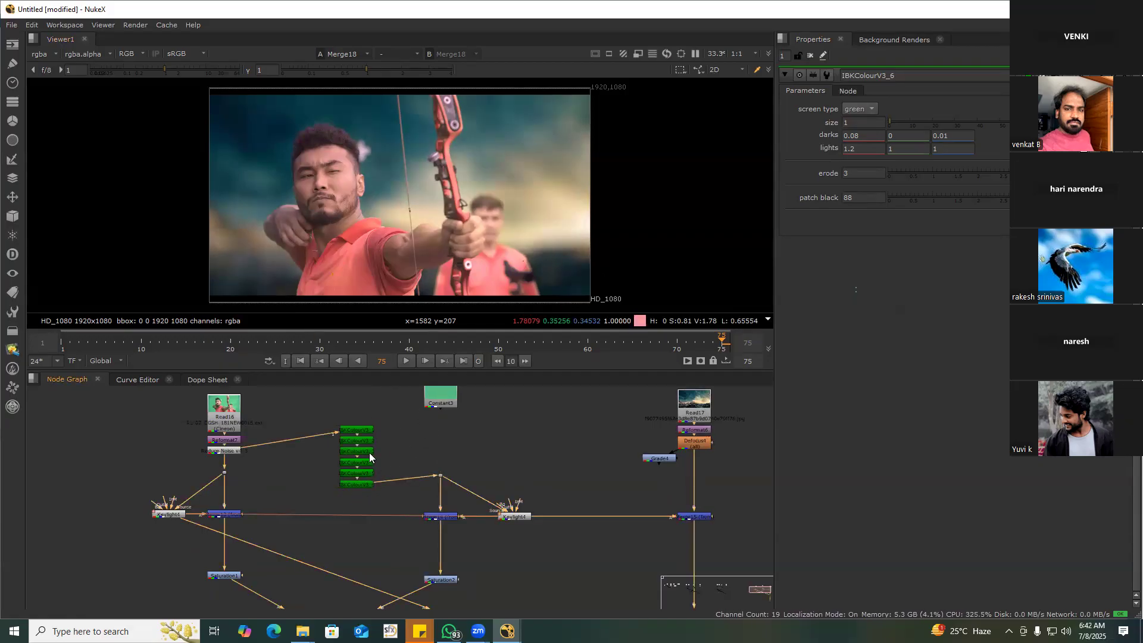
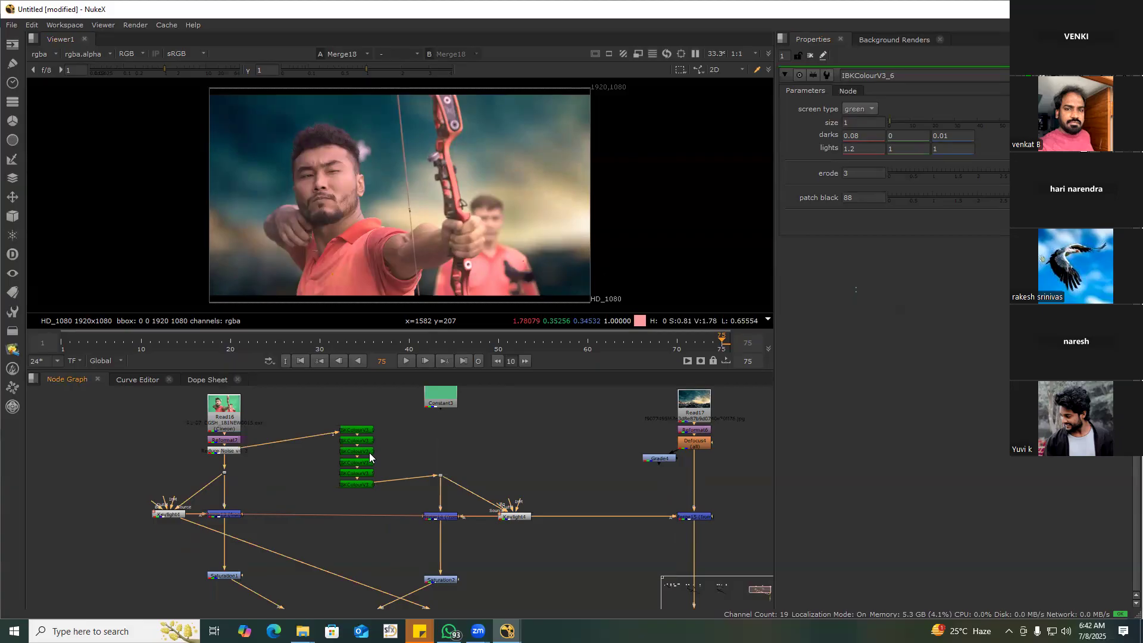
Open the properties of the MAGIC_OF_TEN1 node elsewhere in the node graph
{"action": "scroll", "coordinate": [324, 479], "scroll_direction": "down", "scroll_amount": 6}
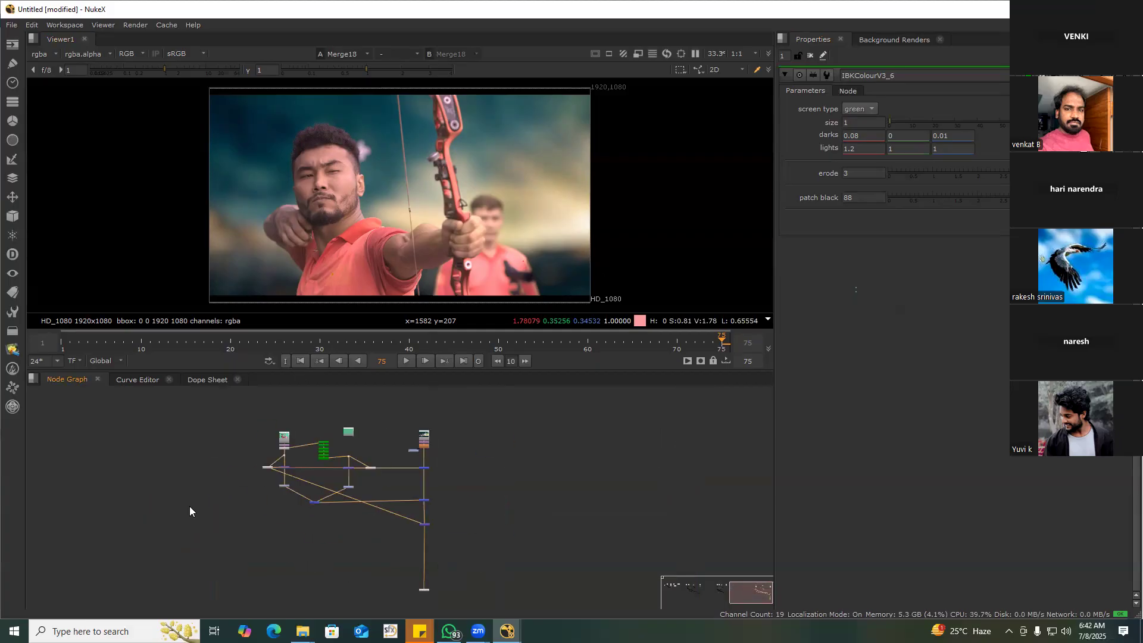
{"action": "scroll", "coordinate": [226, 476], "scroll_direction": "up", "scroll_amount": 6}
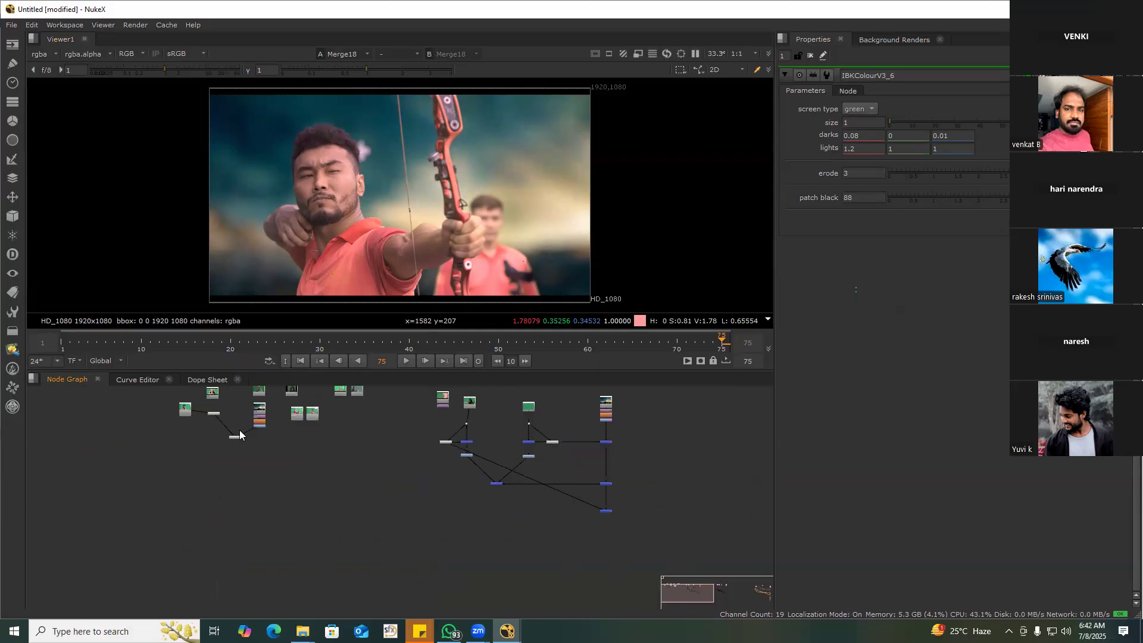
{"action": "scroll", "coordinate": [228, 448], "scroll_direction": "up", "scroll_amount": 2}
{"action": "double_click", "coordinate": [230, 445]}
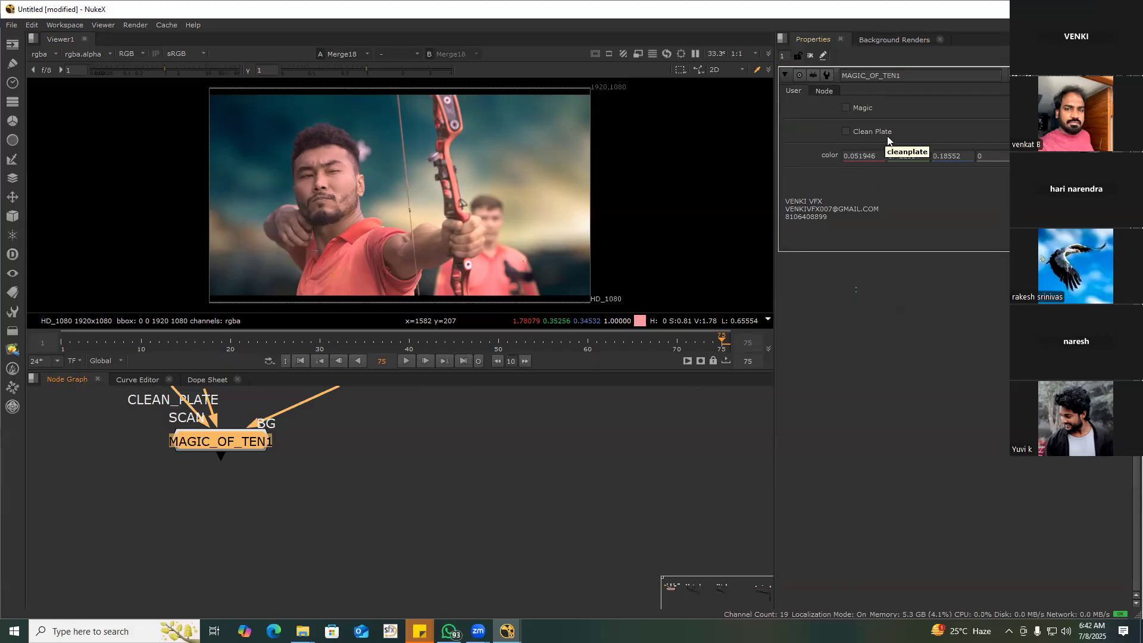
Place the MAGIC_OF_TEN1 node in the IBKColour tree, wiring SCAN to the Reduce Noise output and BG to the Defocus4 sky
{"action": "scroll", "coordinate": [442, 503], "scroll_direction": "down", "scroll_amount": 10}
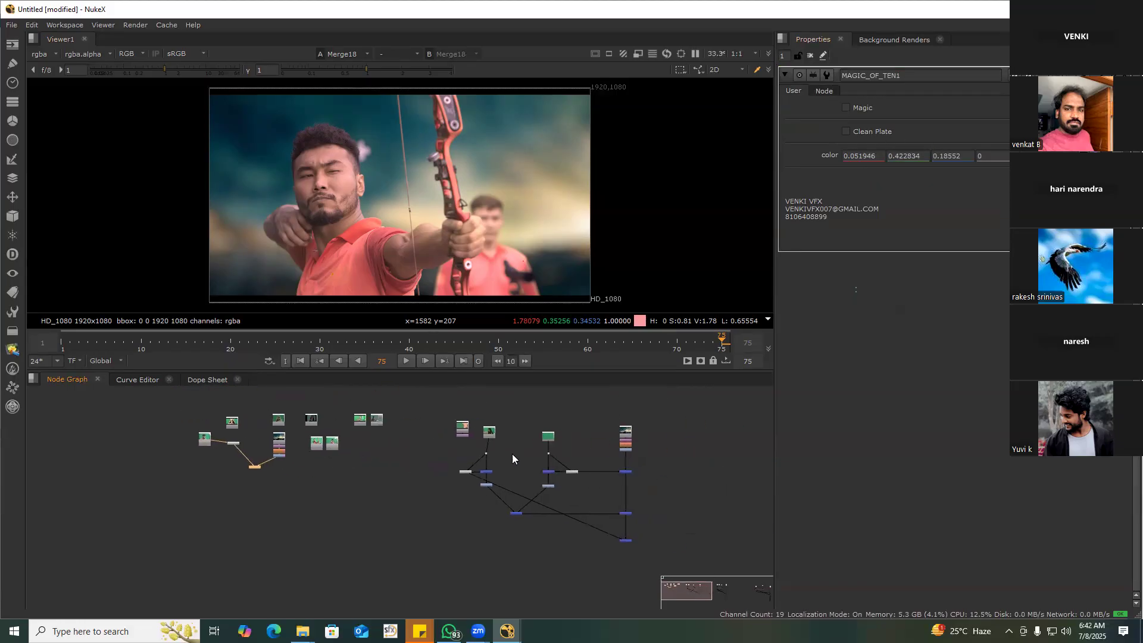
{"action": "scroll", "coordinate": [550, 458], "scroll_direction": "up", "scroll_amount": 10}
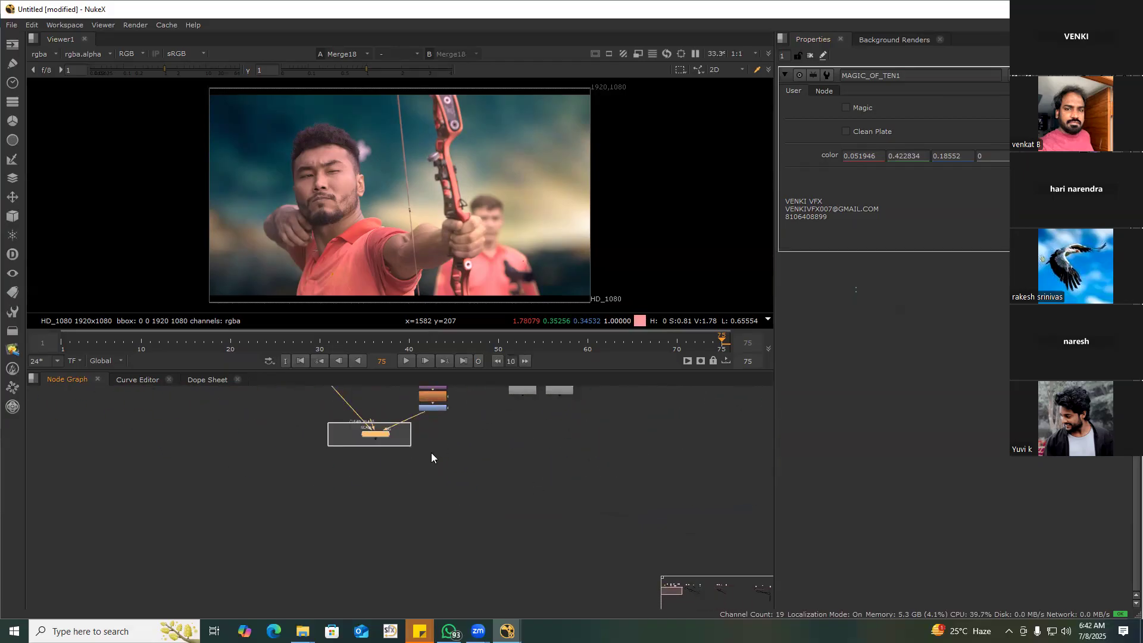
{"action": "scroll", "coordinate": [416, 443], "scroll_direction": "down", "scroll_amount": 5}
{"action": "scroll", "coordinate": [619, 464], "scroll_direction": "up", "scroll_amount": 3}
{"action": "middle_click_drag", "start_coordinate": [643, 464], "coordinate": [337, 500]}
{"action": "middle_click_drag", "start_coordinate": [588, 503], "coordinate": [98, 459]}
{"action": "left_click_drag", "start_coordinate": [387, 454], "coordinate": [801, 312]}
{"action": "scroll", "coordinate": [343, 444], "scroll_direction": "up", "scroll_amount": 3}
{"action": "key", "text": "space"}
{"action": "left_click_drag", "start_coordinate": [356, 434], "coordinate": [154, 315]}
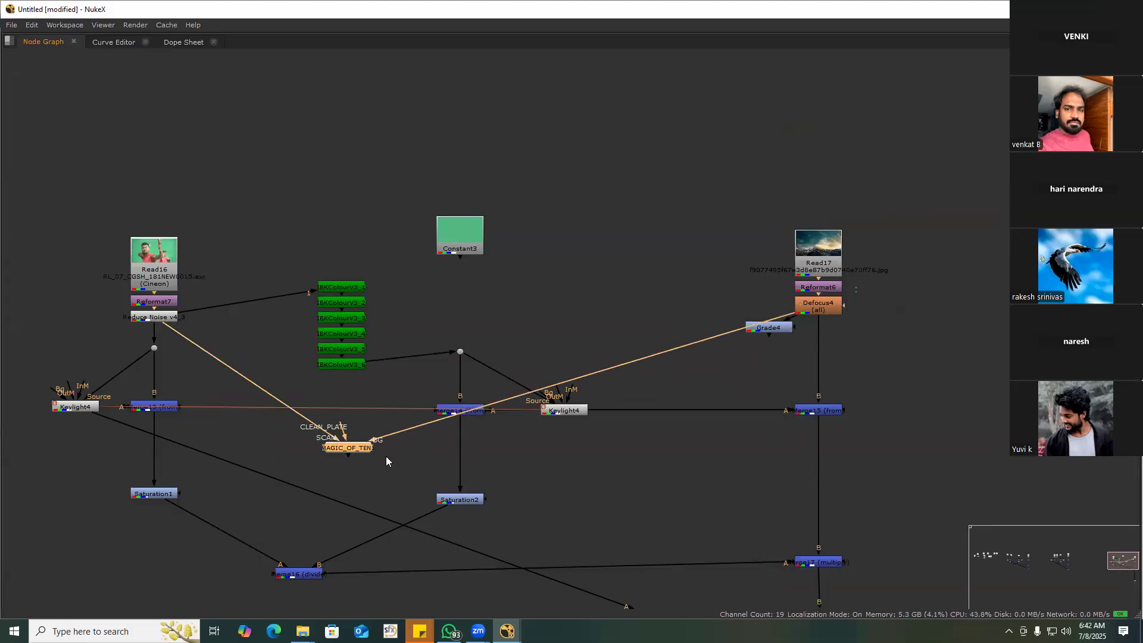
View the denoised plate, sample the green screen beside the archer's head as MAGIC_OF_TEN1's color, and view the MAGIC_OF_TEN1 output
{"action": "key", "text": "space"}
{"action": "middle_click_drag", "start_coordinate": [337, 435], "coordinate": [466, 481]}
{"action": "scroll", "coordinate": [466, 481], "scroll_direction": "down", "scroll_amount": 3}
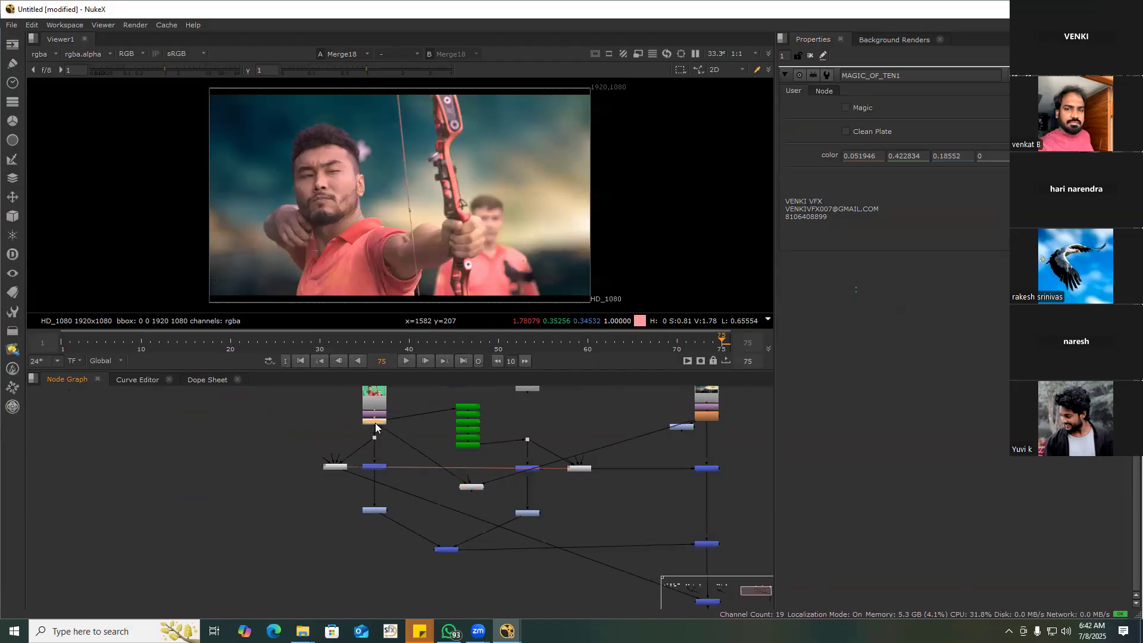
{"action": "key", "text": "1"}
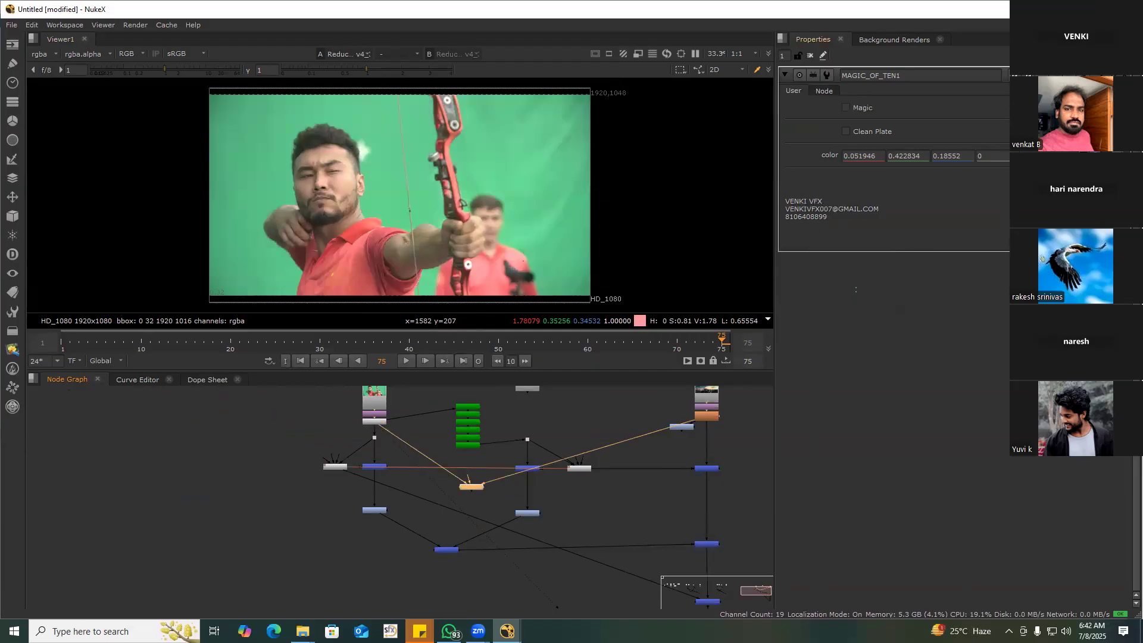
{"action": "left_click_drag", "start_coordinate": [378, 170], "coordinate": [391, 198], "text": "ctrl+shift"}
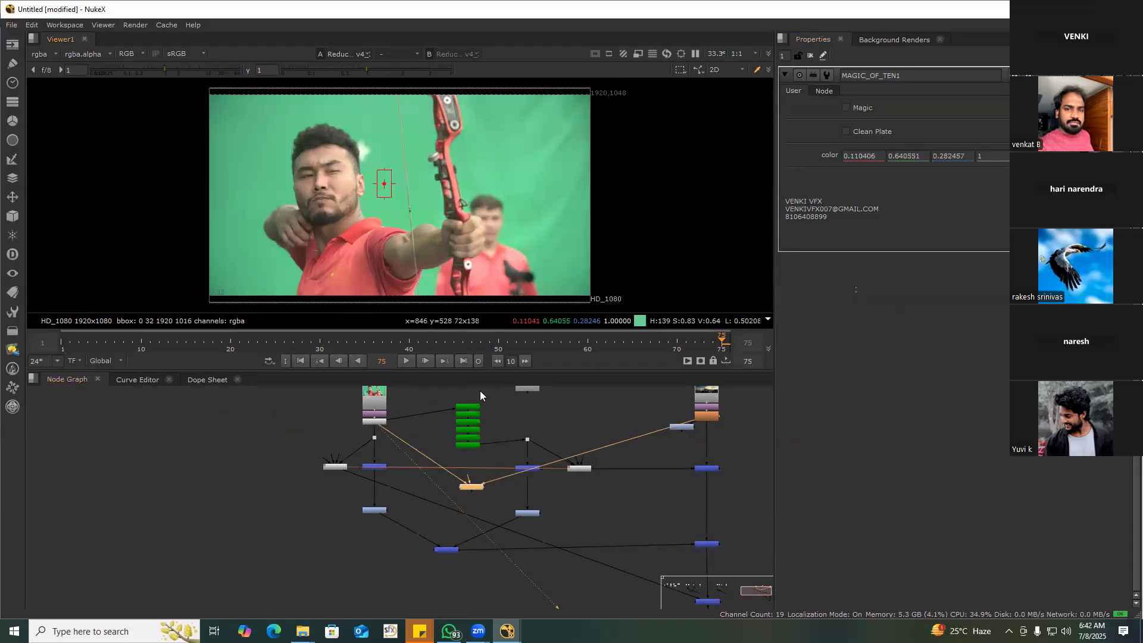
{"action": "key", "text": "1"}
{"action": "left_click", "coordinate": [526, 457]}
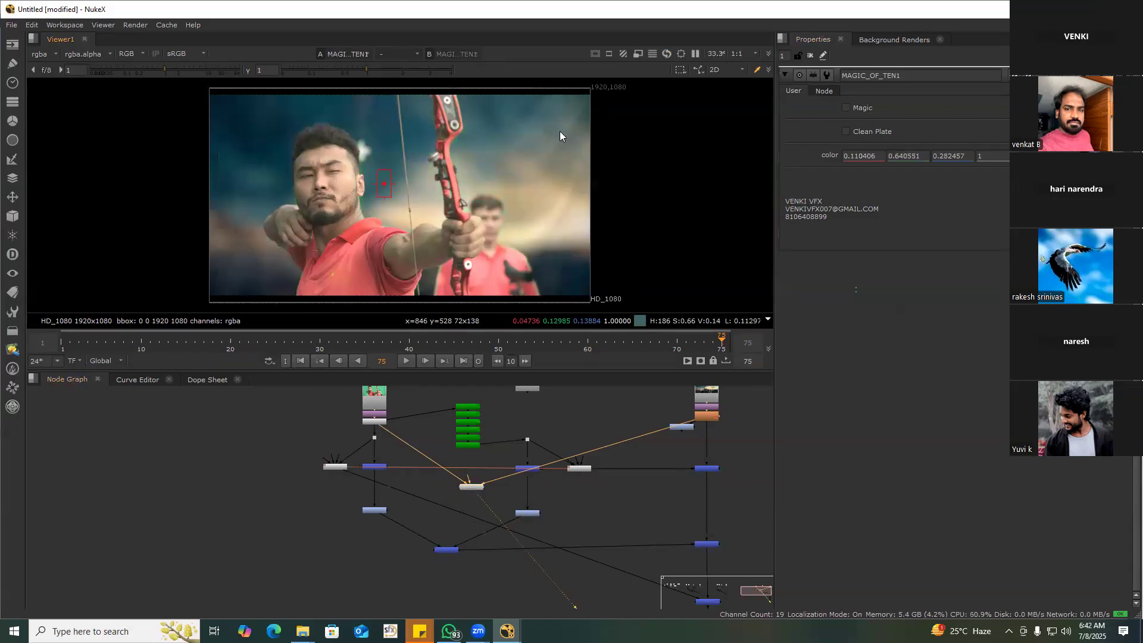
Connect MAGIC_OF_TEN1's CLEAN_PLATE input to the last IBKColour node and enable its Clean Plate option
{"action": "left_click_drag", "start_coordinate": [576, 137], "coordinate": [602, 192]}
{"action": "scroll", "coordinate": [470, 482], "scroll_direction": "up", "scroll_amount": 5}
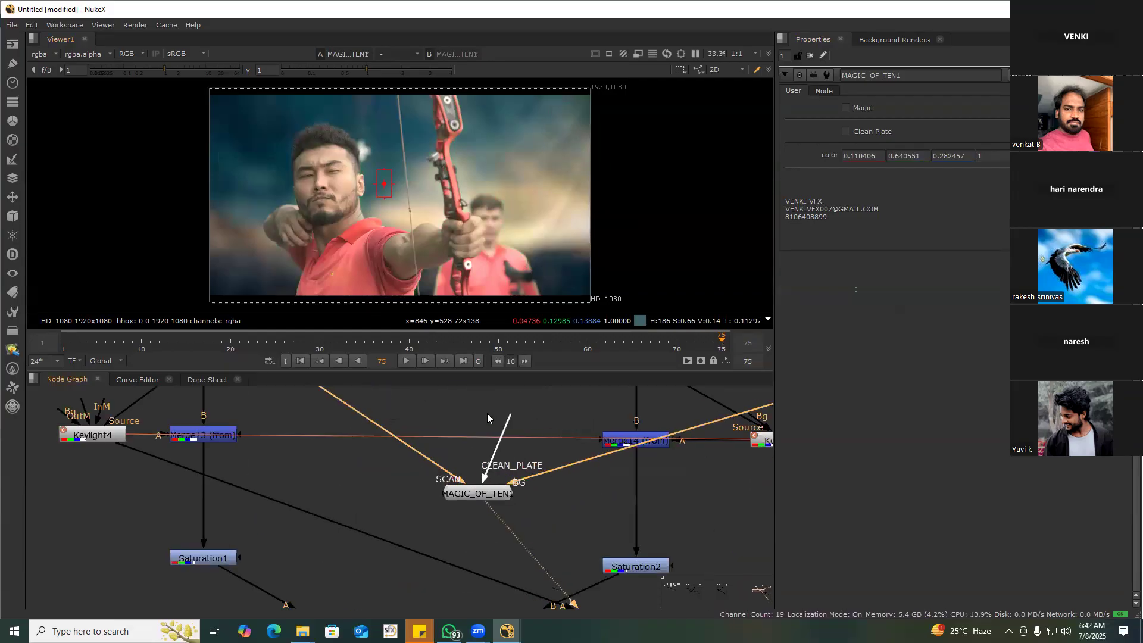
{"action": "left_click_drag", "start_coordinate": [487, 413], "coordinate": [467, 400]}
{"action": "left_click", "coordinate": [485, 509]}
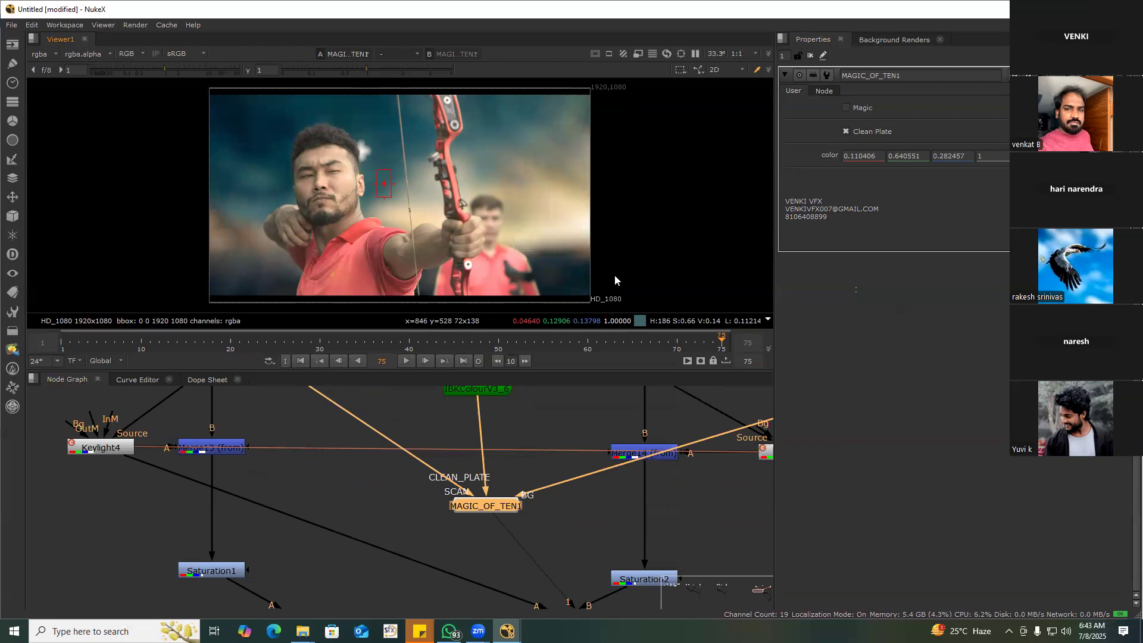
Compare the archer's hand and shirt close up with Magic toggled, with Clean Plate enabled and disabled
{"action": "scroll", "coordinate": [515, 261], "scroll_direction": "up", "scroll_amount": 7}
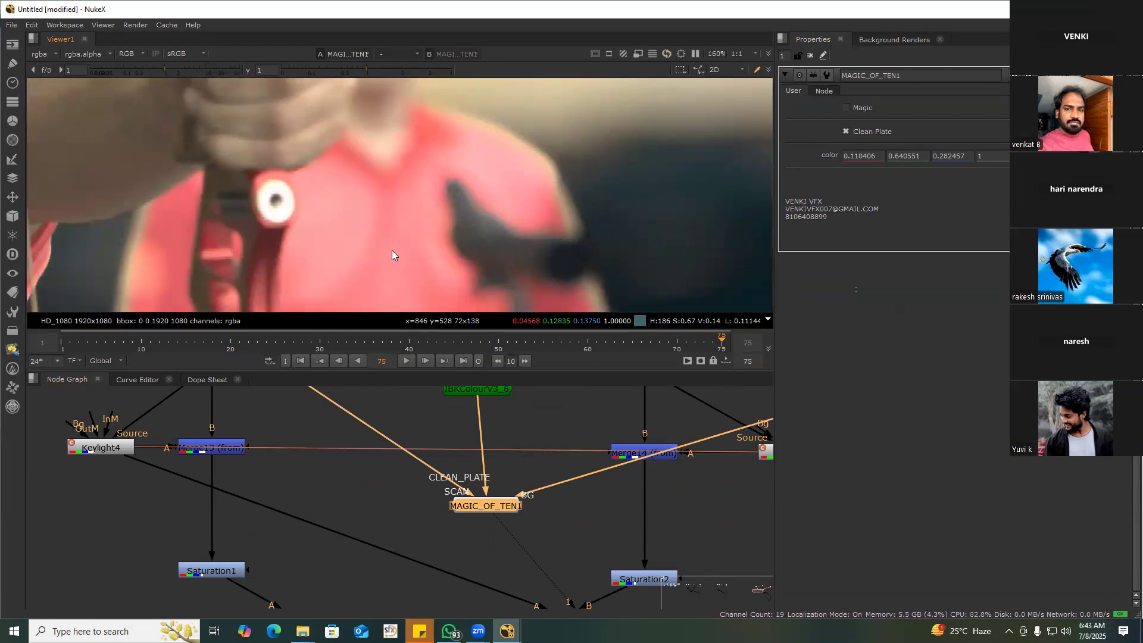
{"action": "middle_click_drag", "start_coordinate": [392, 250], "coordinate": [619, 229]}
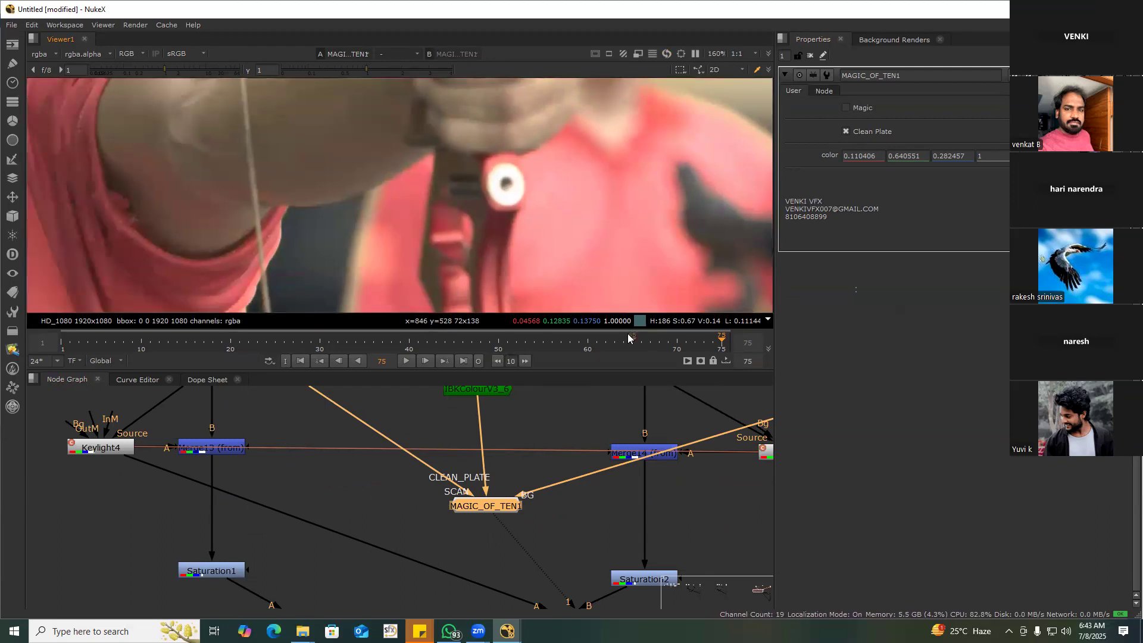
{"action": "left_click", "coordinate": [854, 106]}
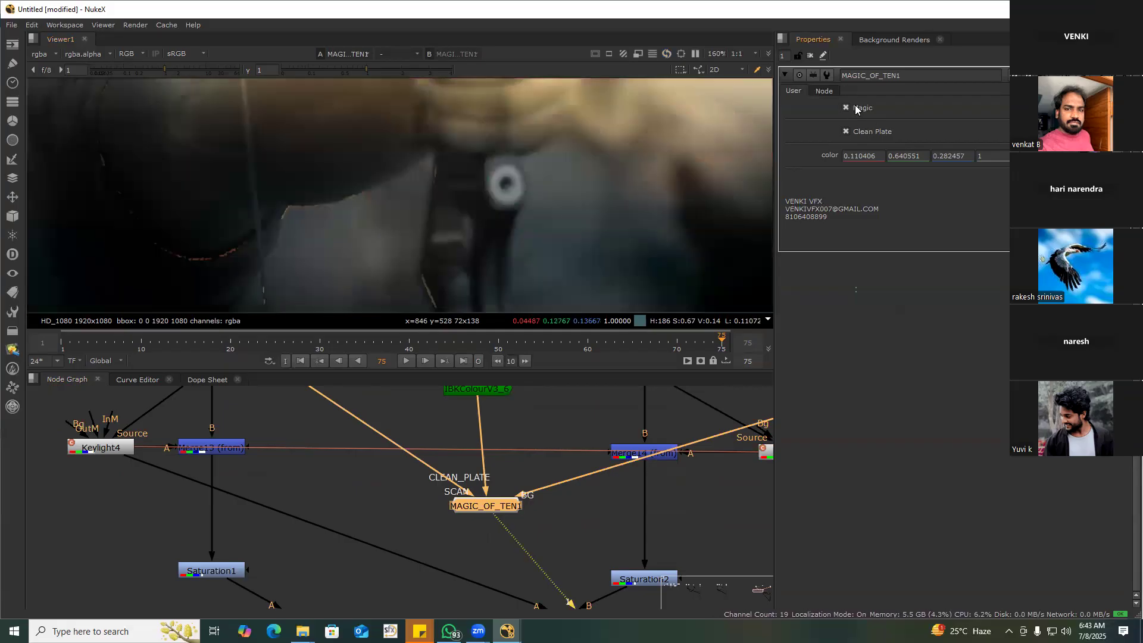
{"action": "left_click", "coordinate": [855, 106]}
{"action": "left_click", "coordinate": [853, 129]}
{"action": "left_click", "coordinate": [856, 105]}
{"action": "left_click", "coordinate": [856, 106]}
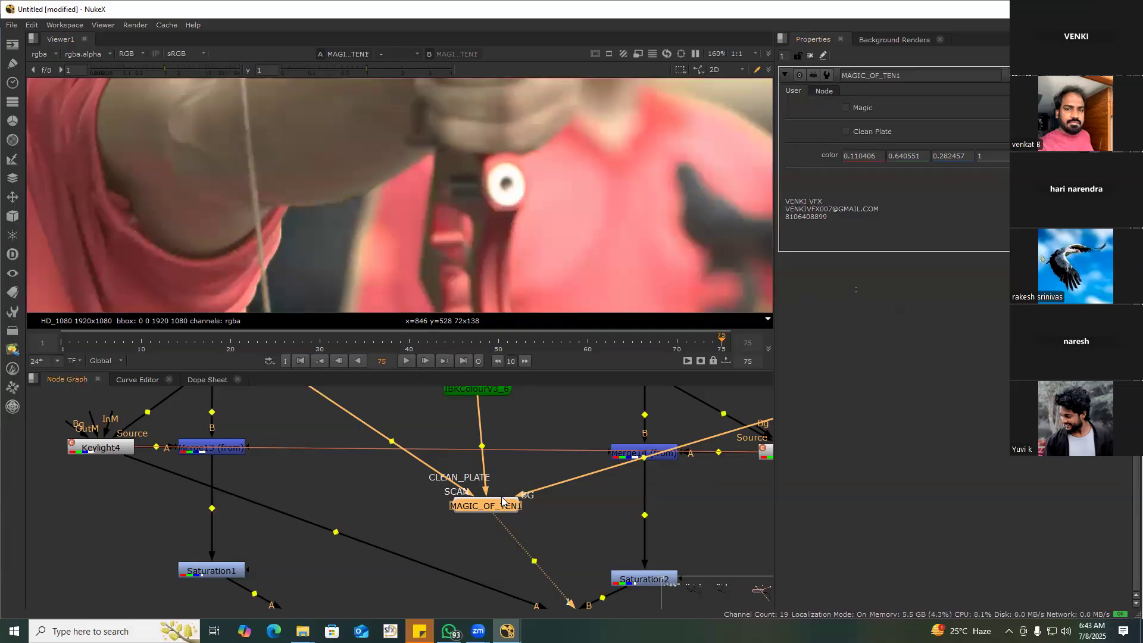
Open MAGIC_OF_TEN1's internal node graph and set the IBKGizmoV3_1 screen type to C-green
{"action": "key", "text": "ctrl+Return"}
{"action": "scroll", "coordinate": [389, 463], "scroll_direction": "up", "scroll_amount": 5}
{"action": "double_click", "coordinate": [410, 465]}
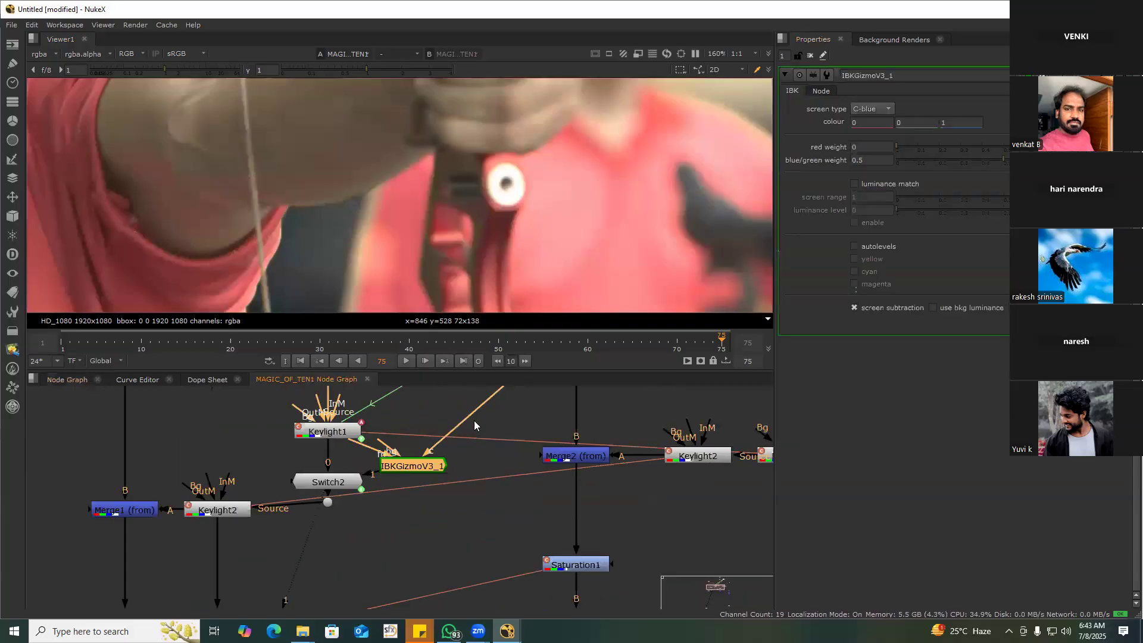
{"action": "left_click", "coordinate": [872, 108]}
{"action": "left_click", "coordinate": [871, 116]}
{"action": "left_click", "coordinate": [67, 379]}
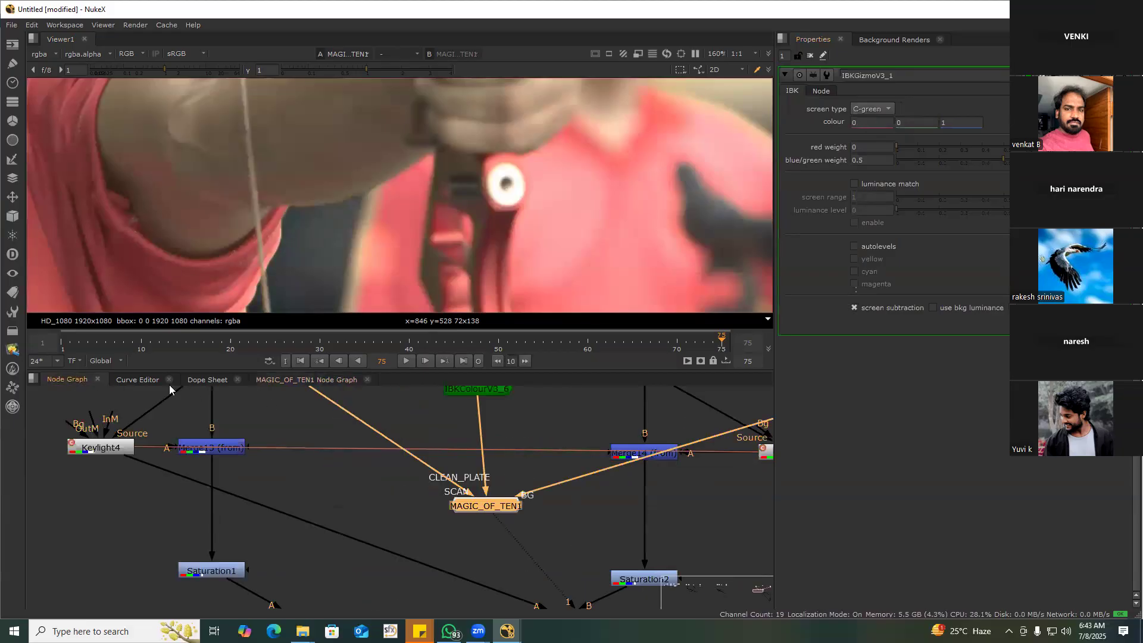
Reopen MAGIC_OF_TEN1's properties, show its internal node graph, and enable Magic
{"action": "scroll", "coordinate": [447, 491], "scroll_direction": "down", "scroll_amount": 3}
{"action": "double_click", "coordinate": [463, 492]}
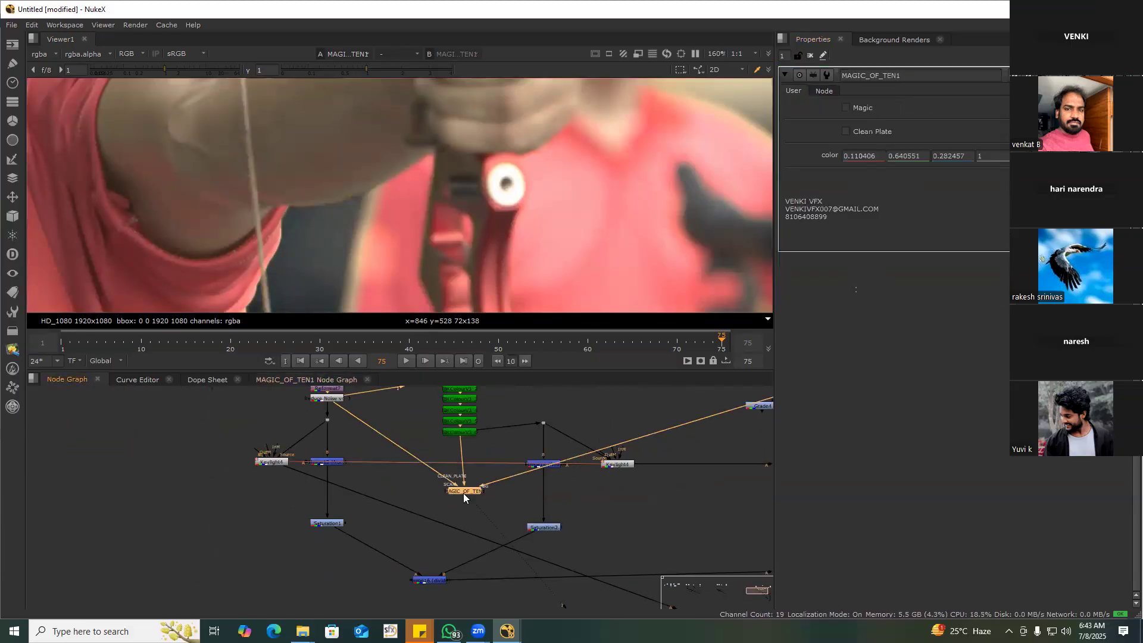
{"action": "left_click", "coordinate": [279, 383]}
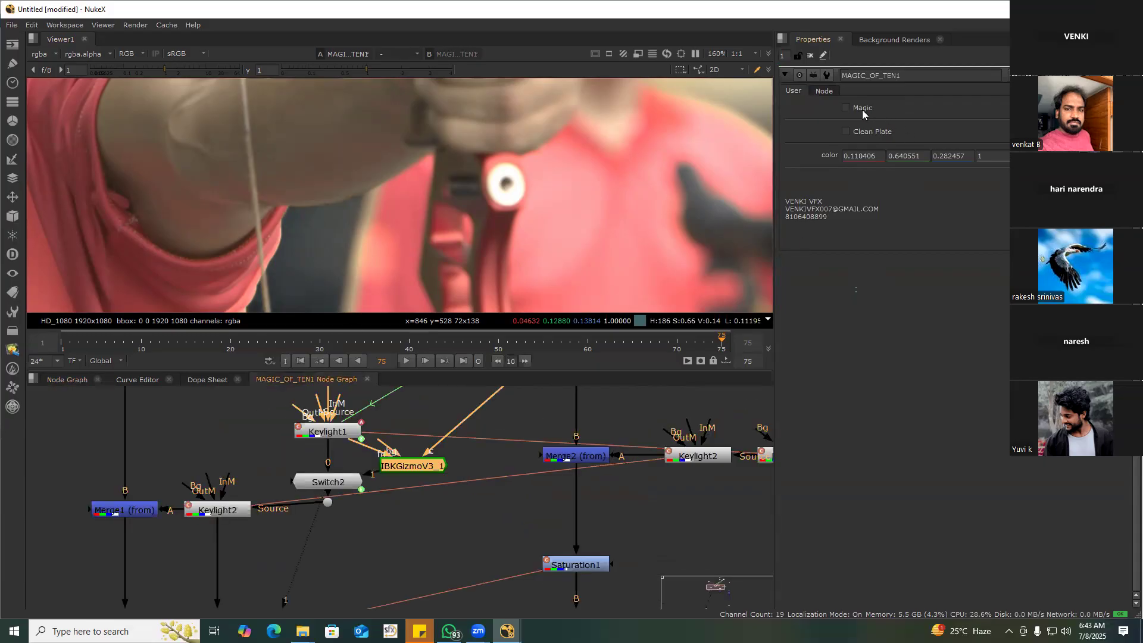
{"action": "left_click", "coordinate": [845, 108]}
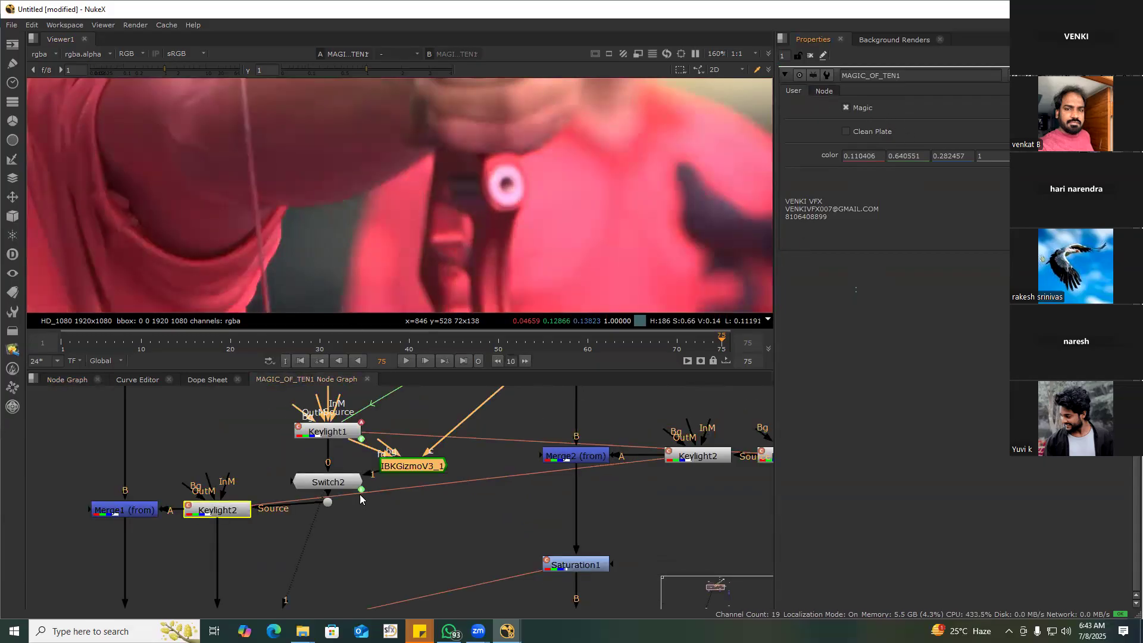
Try a red weight of 0.5 on IBKGizmoV3_1 and settle on 0.245
{"action": "double_click", "coordinate": [410, 465]}
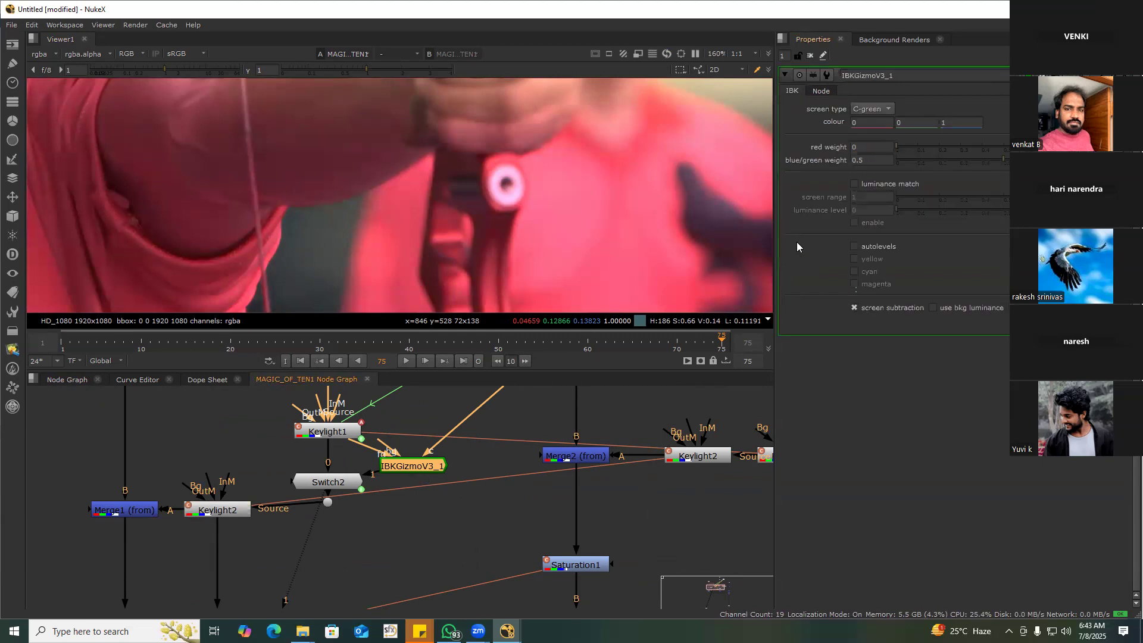
{"action": "left_click", "coordinate": [871, 147]}
{"action": "type", "text": "0.5"}
{"action": "key", "text": "Return"}
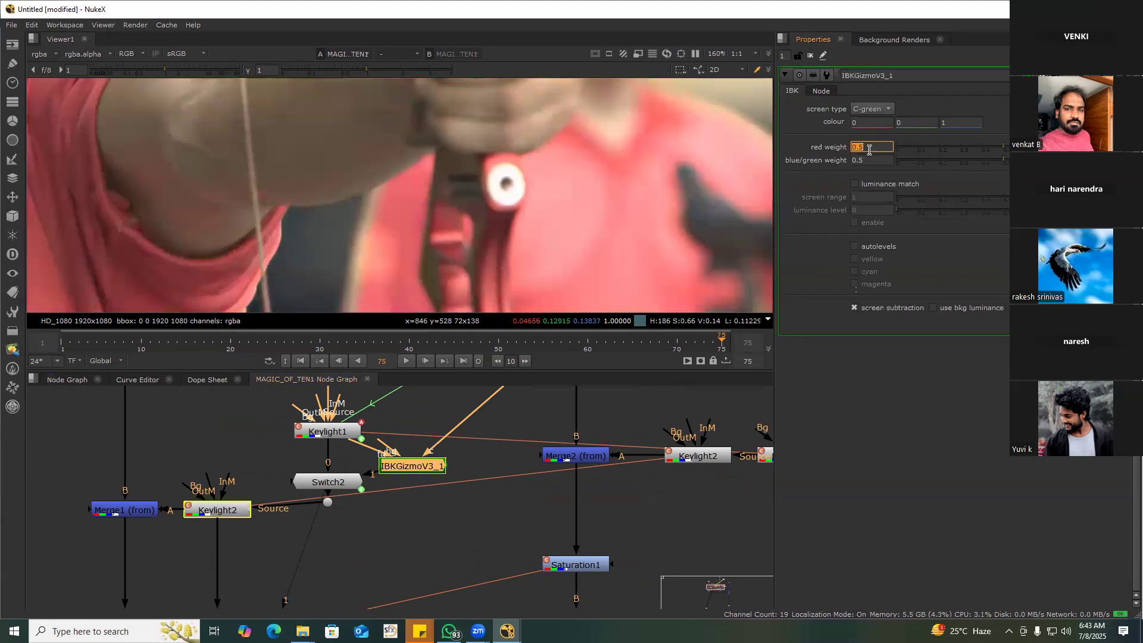
{"action": "left_click_drag", "start_coordinate": [1002, 146], "coordinate": [948, 151]}
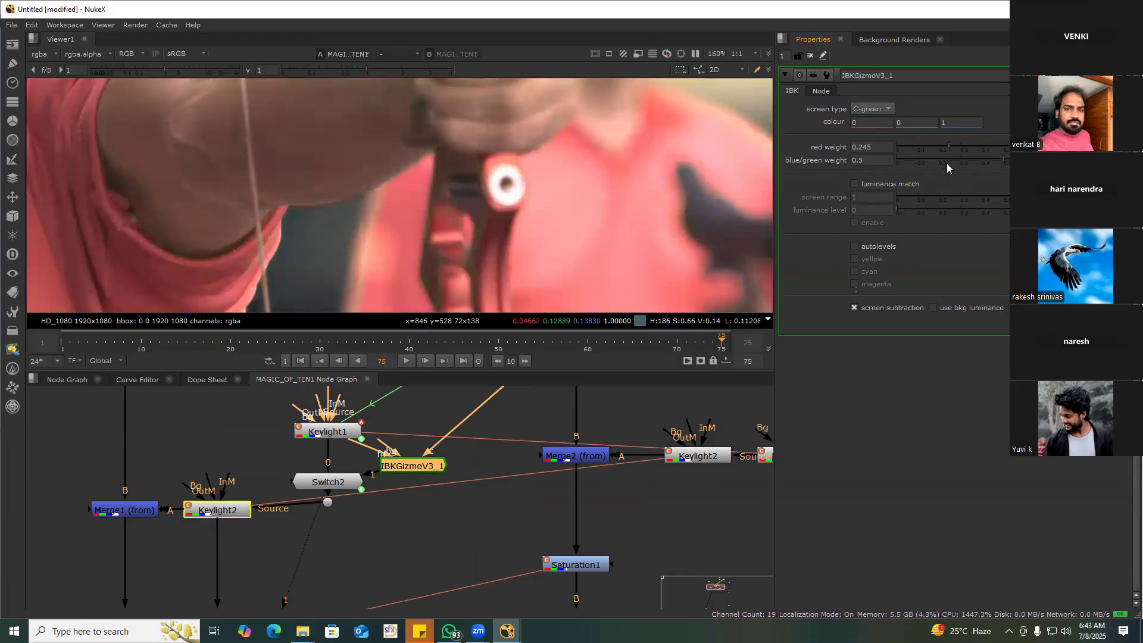
Return to the main node graph, reopen MAGIC_OF_TEN1's properties, and enable Clean Plate together with Magic
{"action": "left_click", "coordinate": [67, 380]}
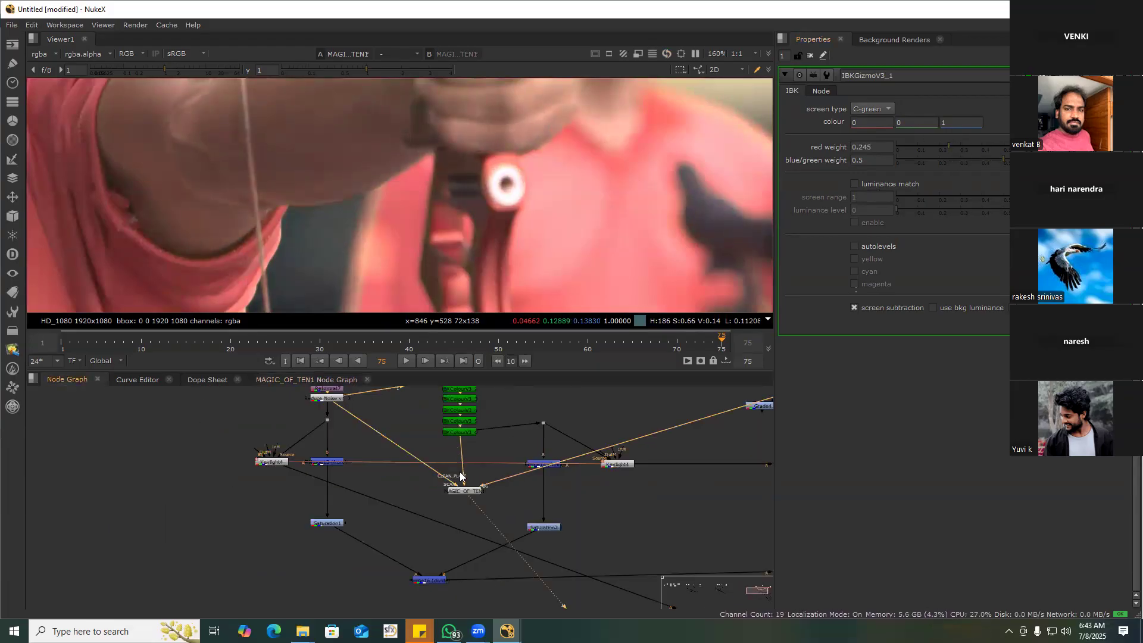
{"action": "double_click", "coordinate": [461, 492]}
{"action": "key", "text": "f"}
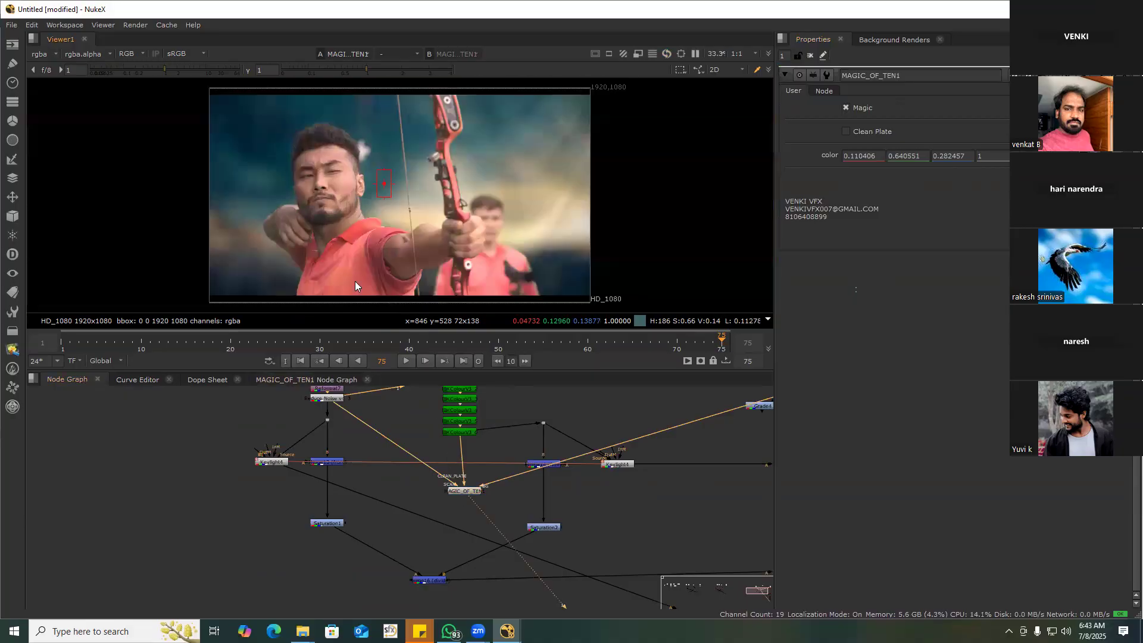
{"action": "left_click", "coordinate": [846, 108]}
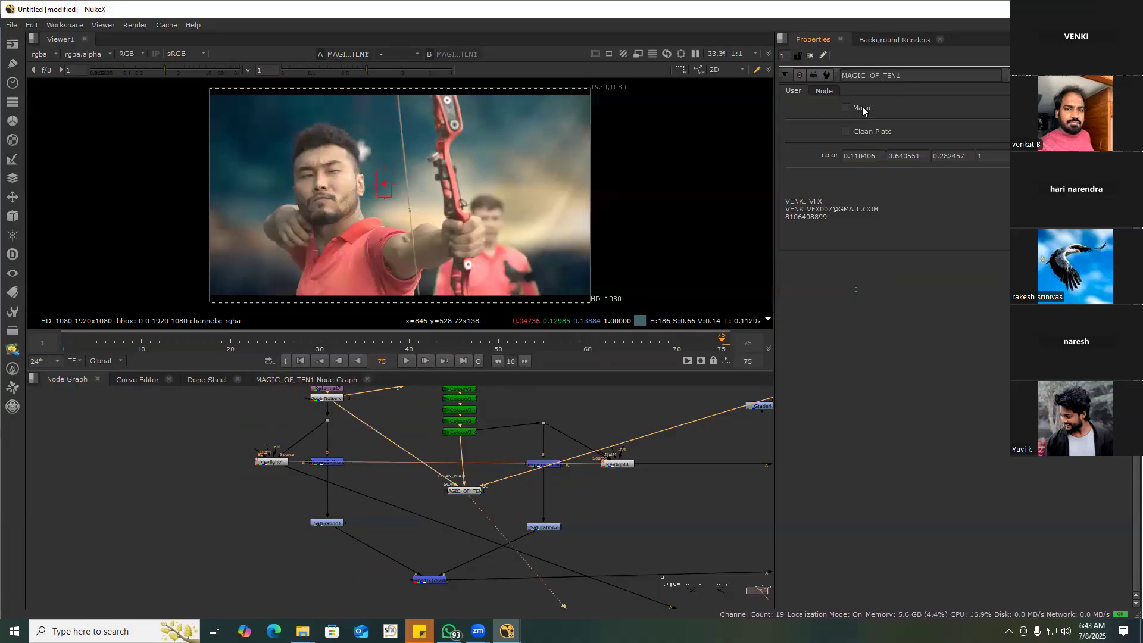
{"action": "left_click", "coordinate": [868, 131]}
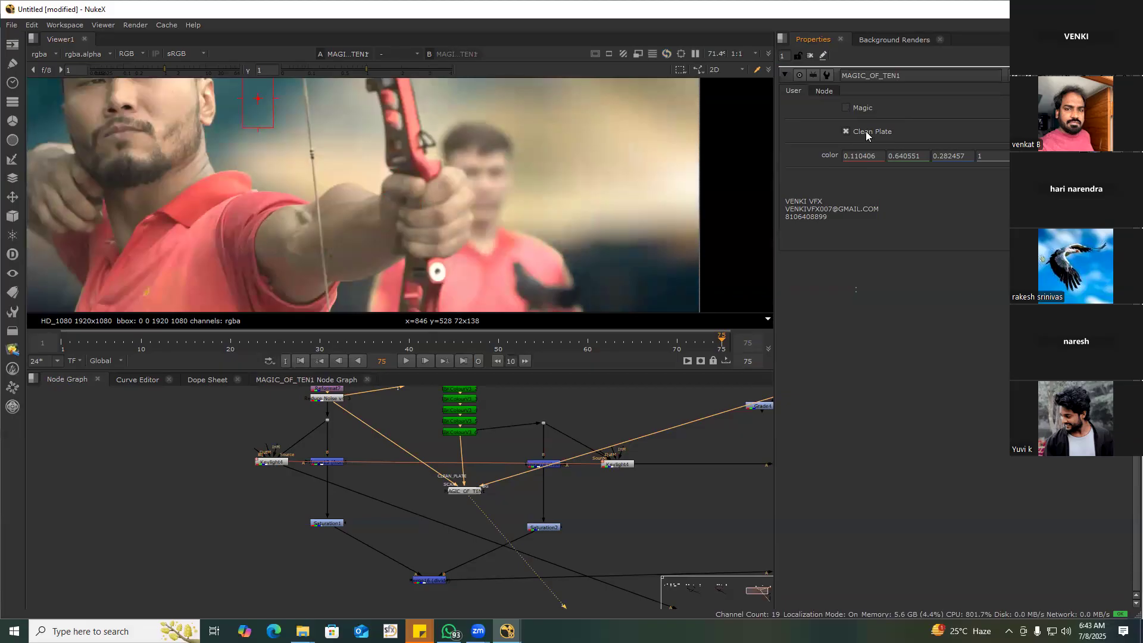
{"action": "left_click", "coordinate": [846, 108]}
Compare the archer's sleeve, bow and background figure edges with Magic on and off, leaving Magic off
{"action": "key", "text": "f"}
{"action": "scroll", "coordinate": [537, 276], "scroll_direction": "up", "scroll_amount": 8}
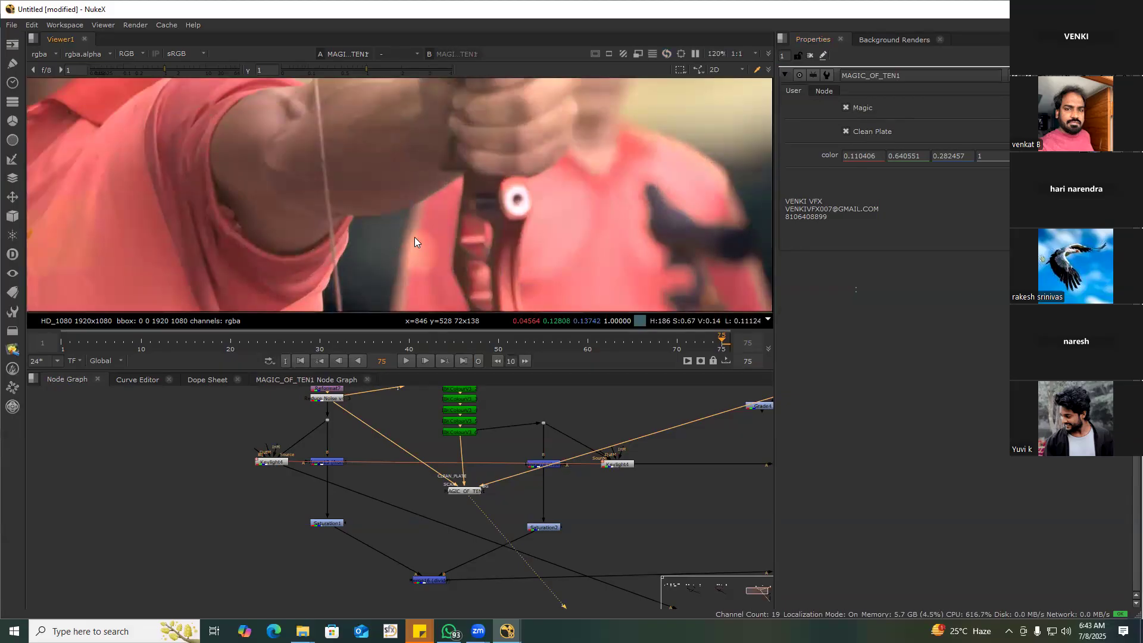
{"action": "left_click", "coordinate": [861, 106]}
{"action": "scroll", "coordinate": [417, 249], "scroll_direction": "up", "scroll_amount": 6}
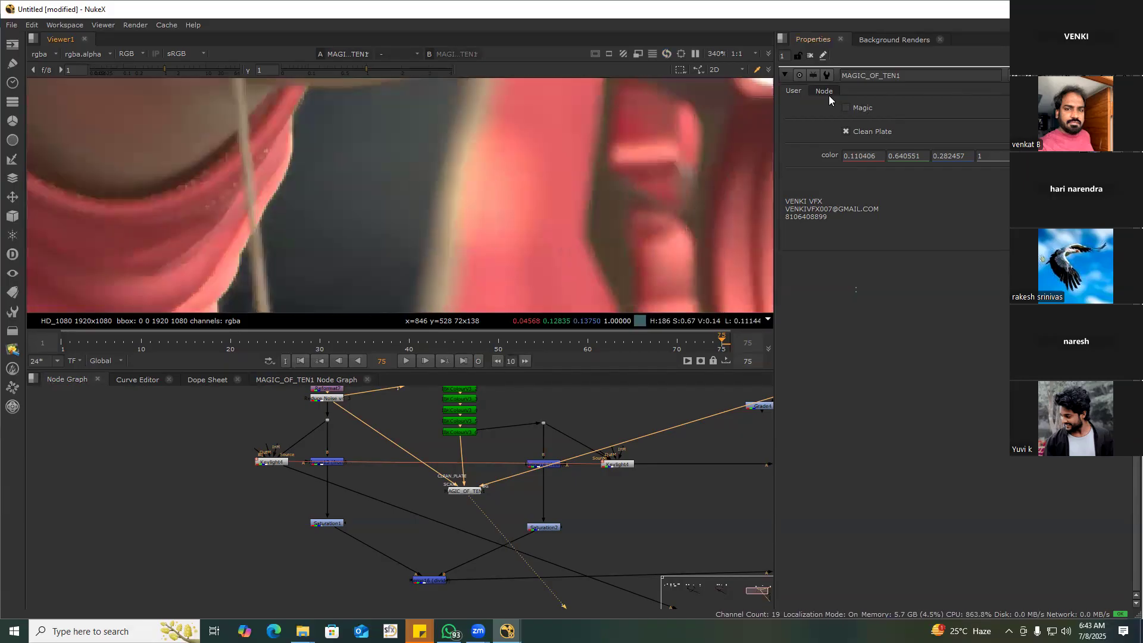
{"action": "left_click", "coordinate": [858, 107]}
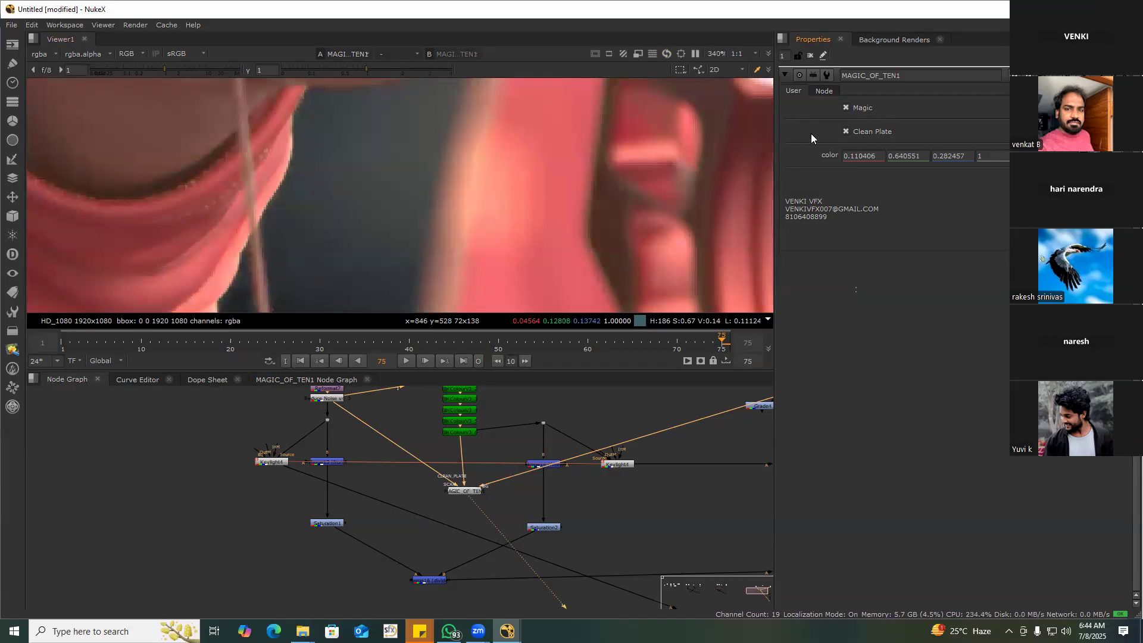
{"action": "scroll", "coordinate": [631, 183], "scroll_direction": "down", "scroll_amount": 10}
{"action": "scroll", "coordinate": [494, 209], "scroll_direction": "up", "scroll_amount": 2}
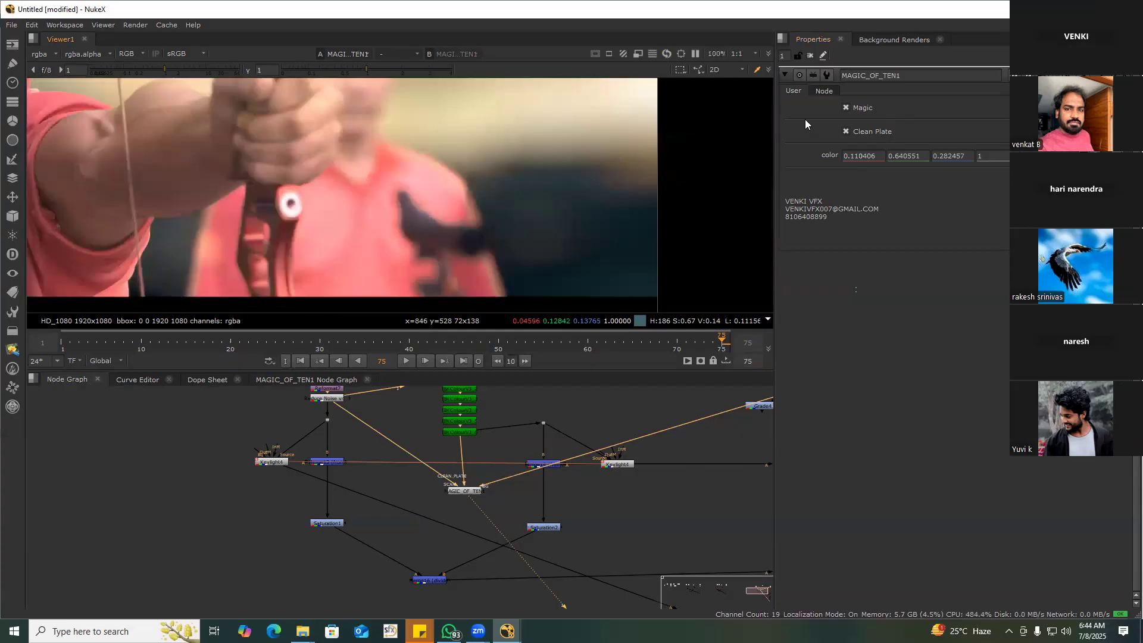
{"action": "left_click", "coordinate": [849, 105]}
{"action": "left_click", "coordinate": [849, 104]}
{"action": "left_click", "coordinate": [849, 105]}
{"action": "left_click", "coordinate": [849, 105]}
{"action": "left_click", "coordinate": [849, 105]}
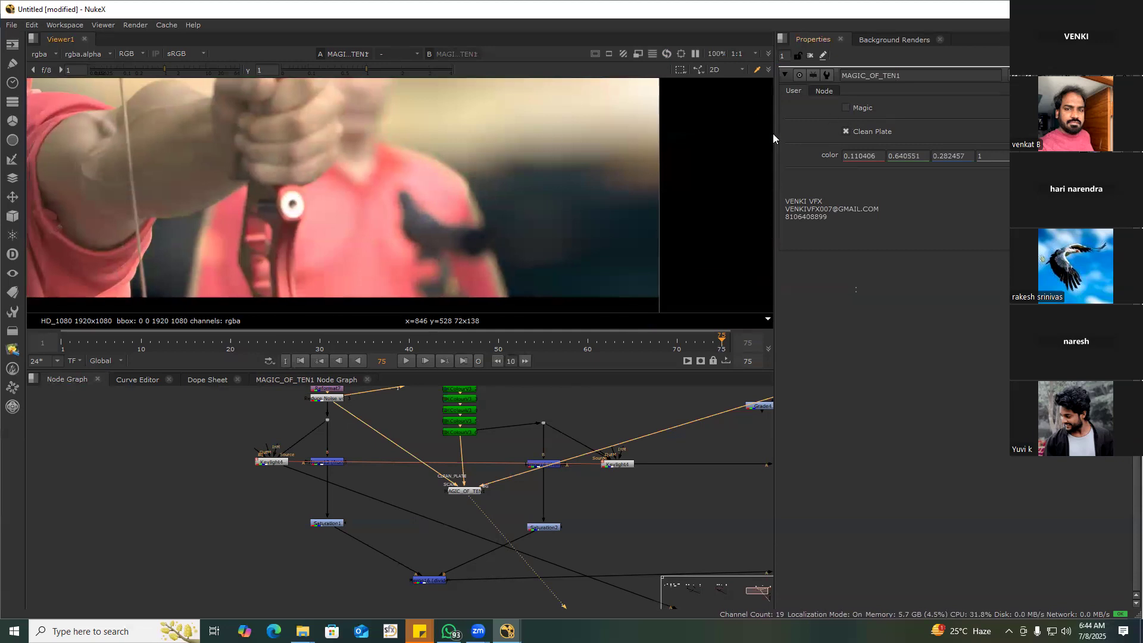
Toggle MAGIC_OF_TEN1's Clean Plate option off and on, and inspect the archer's hair against the sky
{"action": "scroll", "coordinate": [637, 169], "scroll_direction": "down", "scroll_amount": 3}
{"action": "left_click", "coordinate": [870, 133]}
{"action": "left_click", "coordinate": [870, 132]}
{"action": "scroll", "coordinate": [202, 106], "scroll_direction": "up", "scroll_amount": 5}
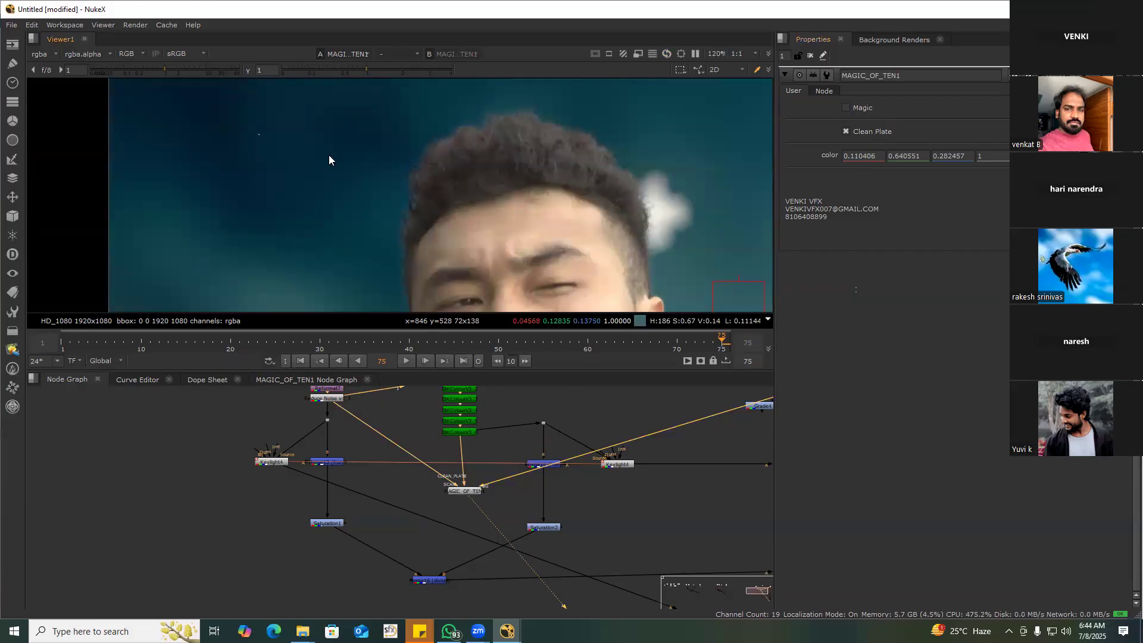
{"action": "scroll", "coordinate": [484, 207], "scroll_direction": "down", "scroll_amount": 5}
View the final Merge18 composite at the end of the IBKColour tree
{"action": "scroll", "coordinate": [563, 448], "scroll_direction": "down", "scroll_amount": 5}
{"action": "middle_click_drag", "start_coordinate": [662, 453], "coordinate": [514, 404]}
{"action": "middle_click_drag", "start_coordinate": [486, 501], "coordinate": [485, 457]}
{"action": "scroll", "coordinate": [485, 457], "scroll_direction": "up", "scroll_amount": 2}
{"action": "key", "text": "1"}
{"action": "scroll", "coordinate": [515, 450], "scroll_direction": "down", "scroll_amount": 4}
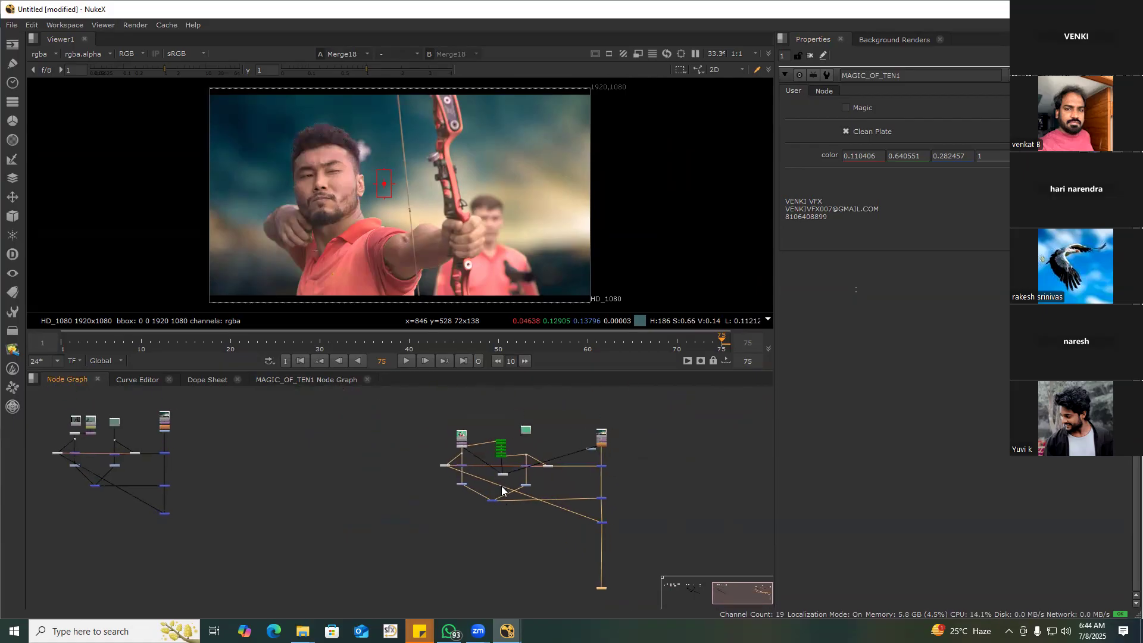
Examine the plate branch and the IBKColour screen branch of the final tree by selecting each group of nodes
{"action": "scroll", "coordinate": [453, 458], "scroll_direction": "up", "scroll_amount": 4}
{"action": "left_click_drag", "start_coordinate": [409, 431], "coordinate": [531, 546]}
{"action": "middle_click_drag", "start_coordinate": [674, 459], "coordinate": [577, 440]}
{"action": "left_click_drag", "start_coordinate": [537, 409], "coordinate": [657, 529]}
{"action": "middle_click_drag", "start_coordinate": [643, 503], "coordinate": [434, 457]}
{"action": "scroll", "coordinate": [453, 476], "scroll_direction": "down", "scroll_amount": 3}
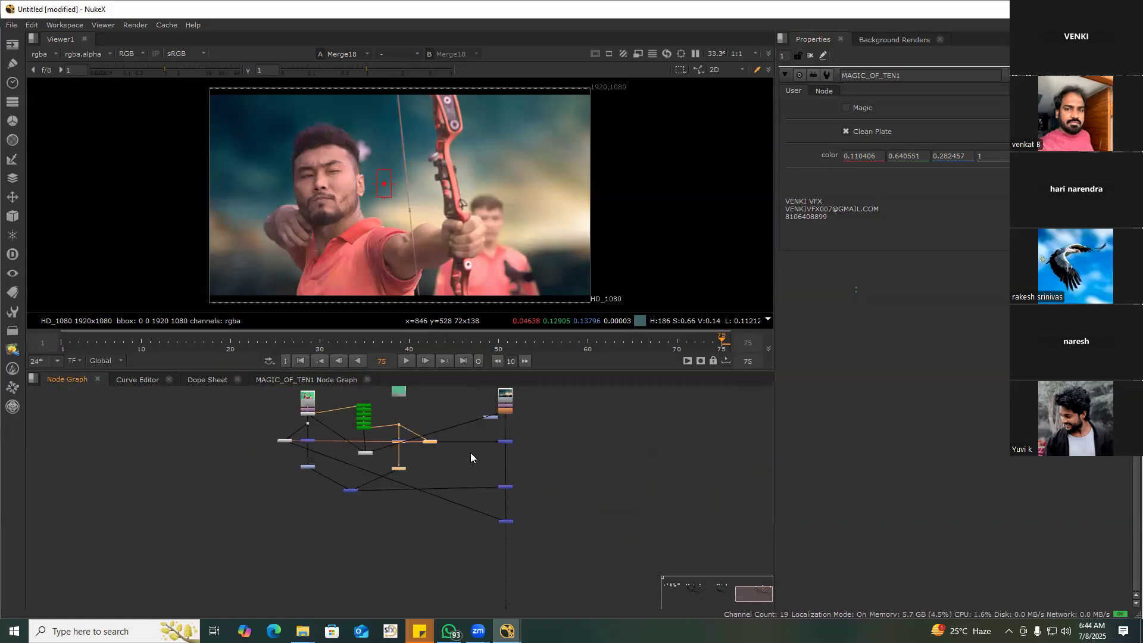
Review the earlier despill trees and source plates across the node graph
{"action": "middle_click_drag", "start_coordinate": [379, 510], "coordinate": [541, 522]}
{"action": "mouse_move", "coordinate": [337, 472]}
{"action": "middle_mouse_down"}
{"action": "mouse_move", "coordinate": [659, 523]}
{"action": "mouse_move", "coordinate": [534, 473]}
{"action": "middle_mouse_up"}
{"action": "scroll", "coordinate": [529, 467], "scroll_direction": "down", "scroll_amount": 4}
{"action": "middle_click_drag", "start_coordinate": [436, 470], "coordinate": [574, 457]}
{"action": "scroll", "coordinate": [292, 439], "scroll_direction": "up", "scroll_amount": 3}
{"action": "middle_click_drag", "start_coordinate": [477, 453], "coordinate": [306, 459]}
{"action": "scroll", "coordinate": [301, 455], "scroll_direction": "up", "scroll_amount": 2}
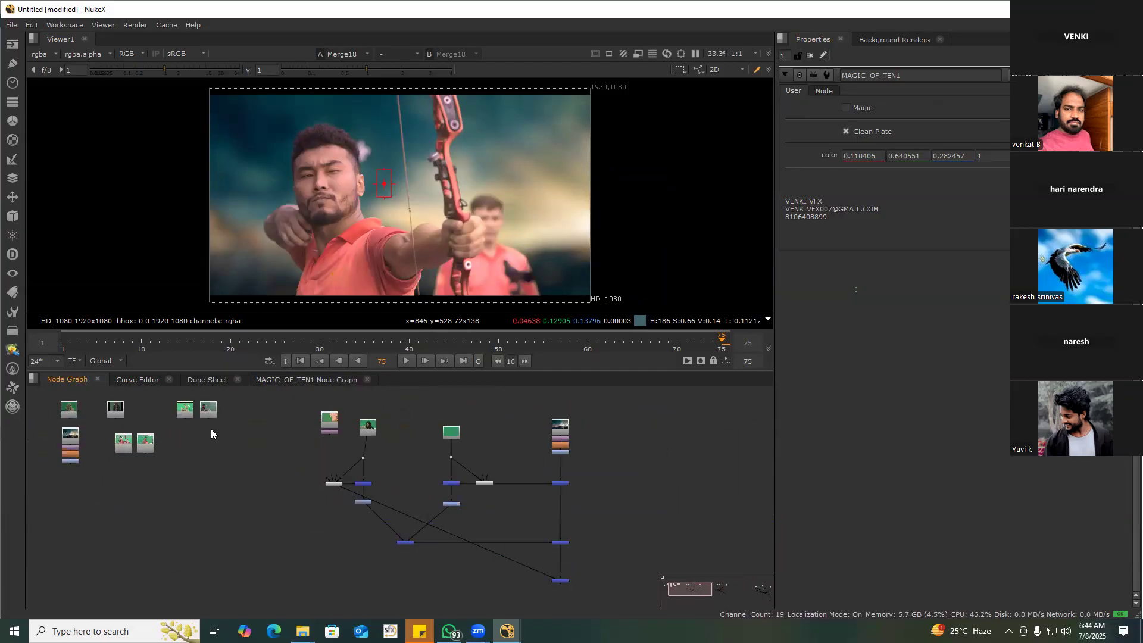
{"action": "middle_click_drag", "start_coordinate": [767, 485], "coordinate": [269, 458]}
Switch to File Explorer and go to the Keying footage folder
{"action": "key", "text": "alt+Tab"}
{"action": "key", "text": "alt+Tab"}
{"action": "left_click", "coordinate": [252, 40]}
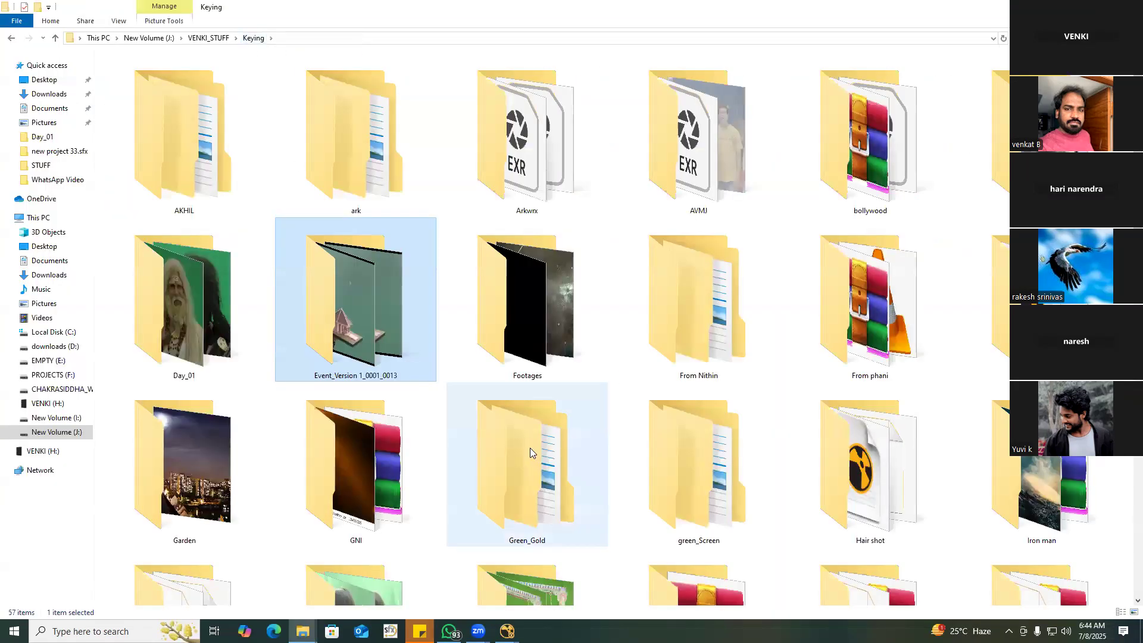
Browse the Keying footage folders and look through the contents of Day_01
{"action": "scroll", "coordinate": [529, 444], "scroll_direction": "down", "scroll_amount": 5}
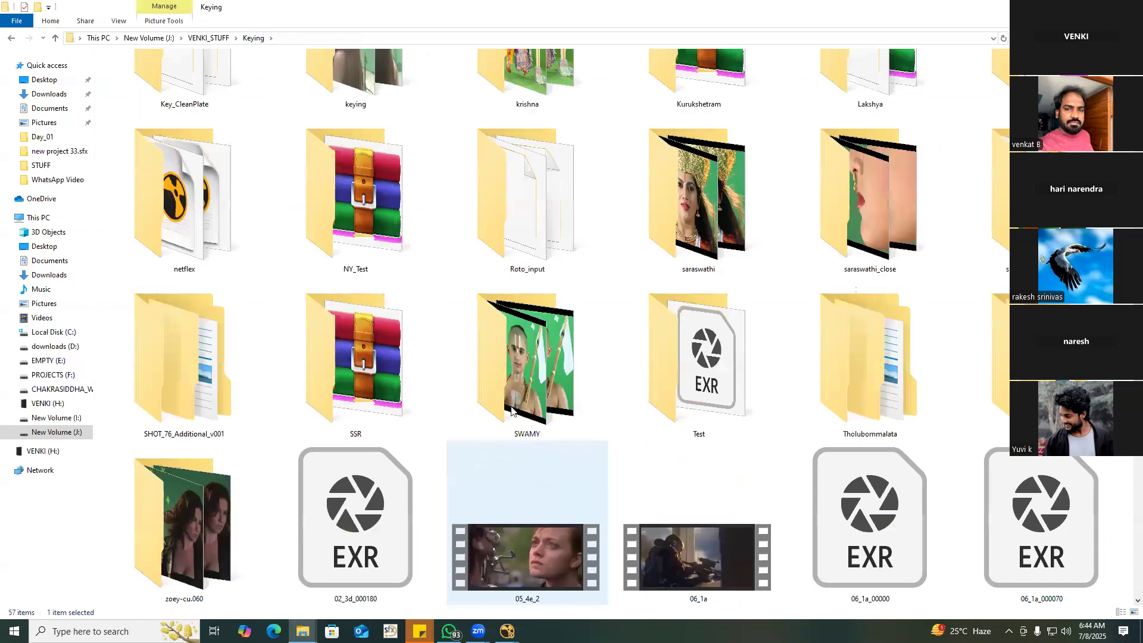
{"action": "scroll", "coordinate": [501, 391], "scroll_direction": "down", "scroll_amount": 3}
{"action": "scroll", "coordinate": [501, 391], "scroll_direction": "up", "scroll_amount": 10}
{"action": "left_click", "coordinate": [529, 350]}
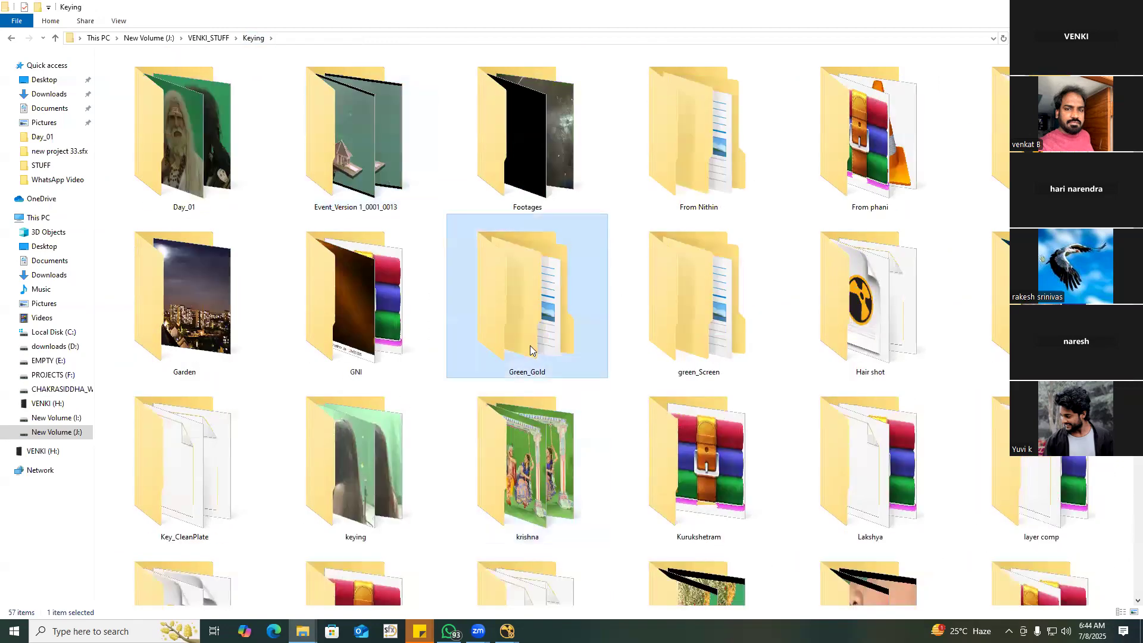
{"action": "key", "text": "Home"}
{"action": "double_click", "coordinate": [229, 144]}
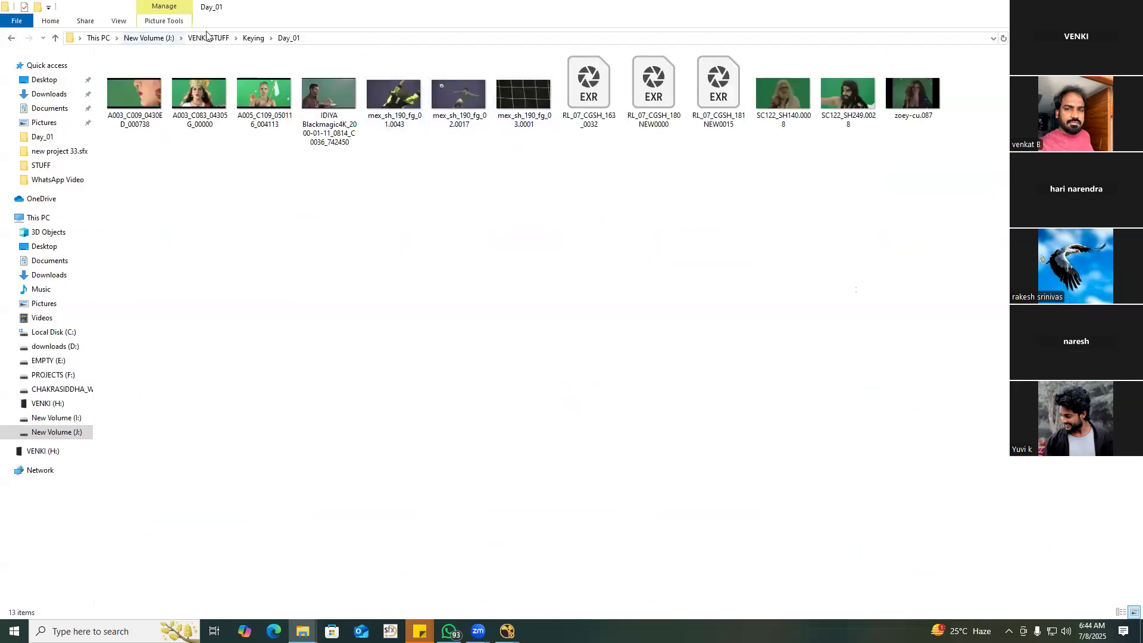
{"action": "left_click", "coordinate": [253, 38]}
Open the 3072x1620 EXR sequence folder of A025C029_SC48_SH16B inside KEYING\B and select its path
{"action": "double_click", "coordinate": [162, 83]}
{"action": "double_click", "coordinate": [162, 80]}
{"action": "double_click", "coordinate": [153, 87]}
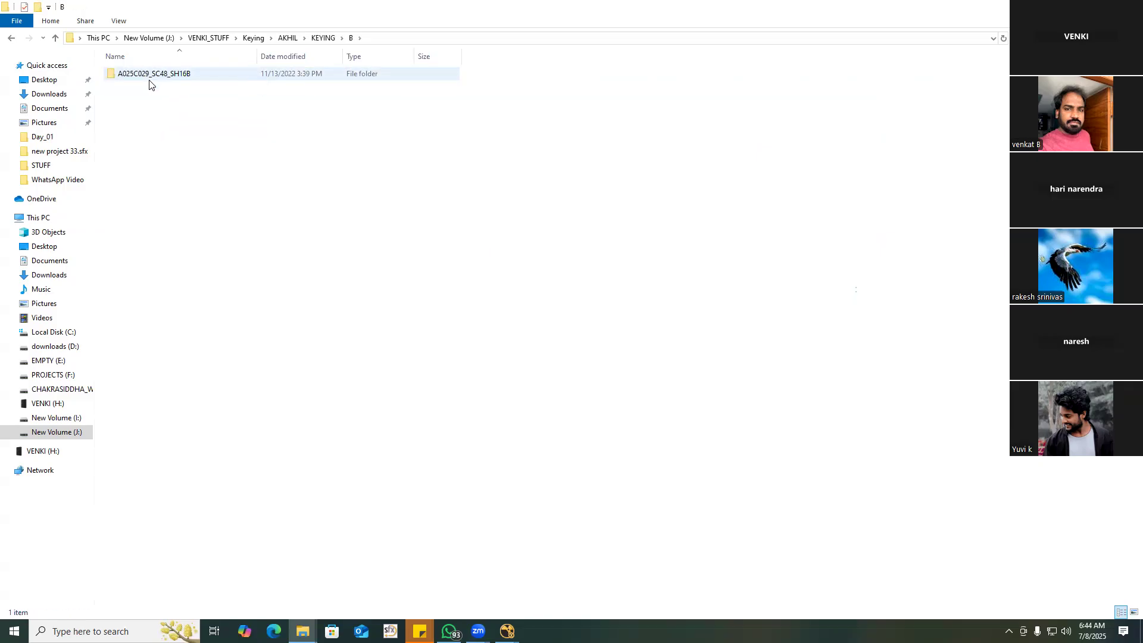
{"action": "double_click", "coordinate": [149, 79]}
{"action": "double_click", "coordinate": [149, 80]}
{"action": "key", "text": "Tab"}
{"action": "key", "text": "Tab"}
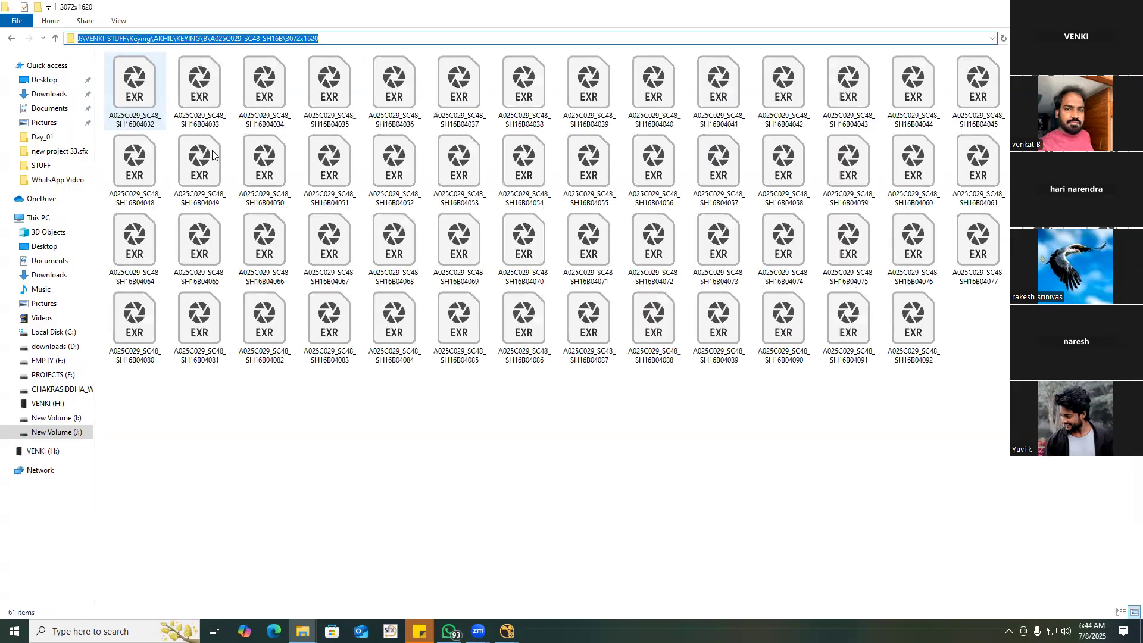
Switch to Nuke, paste in the A025C029_SC48_SH16B sequence as a Read node and view it
{"action": "key", "text": "alt+Tab"}
{"action": "key", "text": "ctrl+v"}
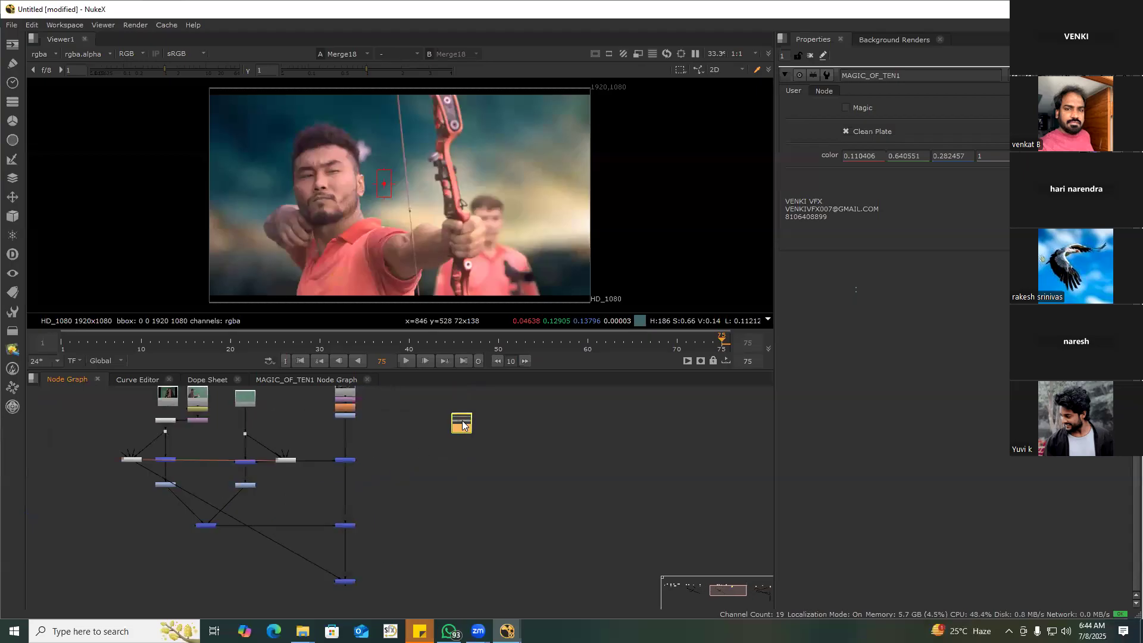
{"action": "key", "text": "1"}
Switch to File Explorer, open the 3072x1620 folder of A103C019_SC48_SH16 inside KEYING\A and copy its path
{"action": "key", "text": "alt+Tab"}
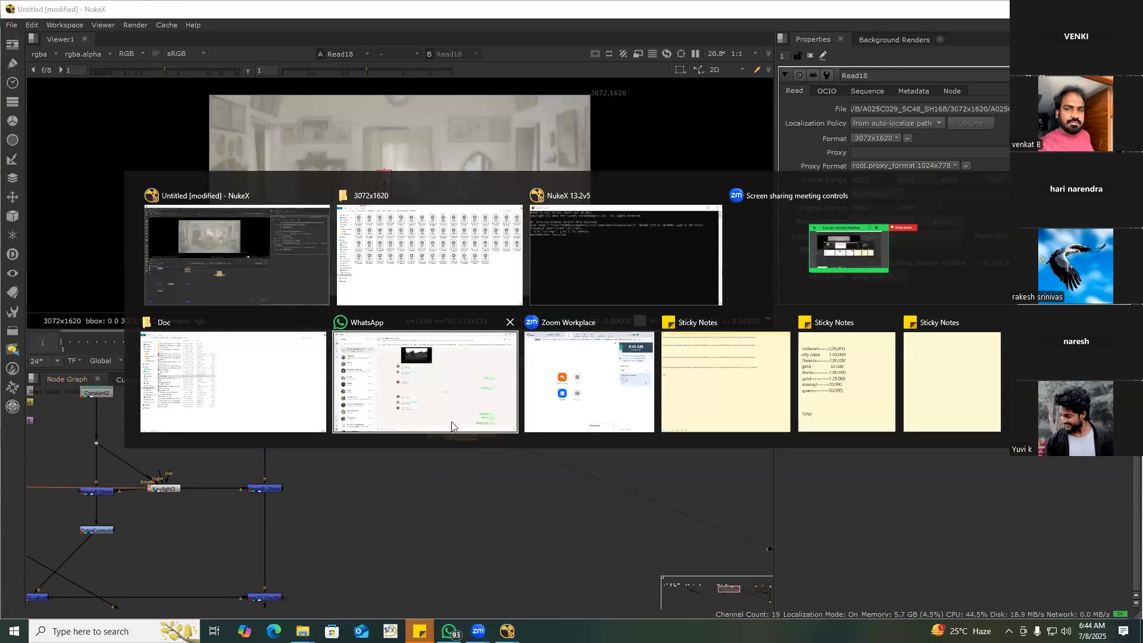
{"action": "key", "text": "BackSpace"}
{"action": "key", "text": "BackSpace"}
{"action": "key", "text": "BackSpace"}
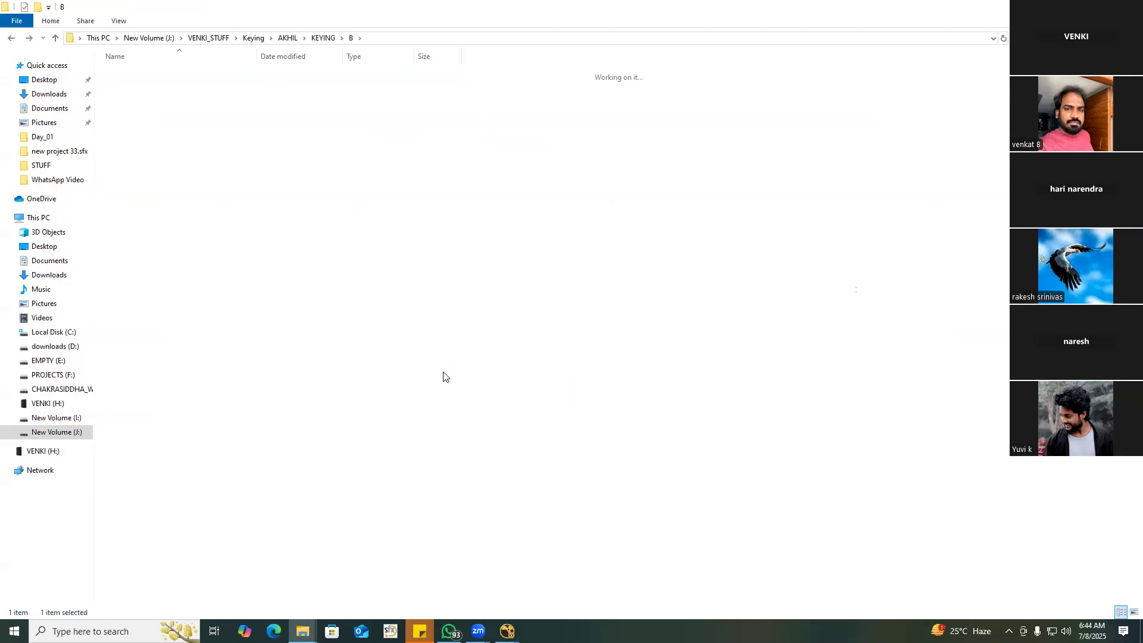
{"action": "key", "text": "Up"}
{"action": "key", "text": "Return"}
{"action": "key", "text": "Return"}
{"action": "key", "text": "Down"}
{"action": "key", "text": "Return"}
{"action": "key", "text": "ctrl+l"}
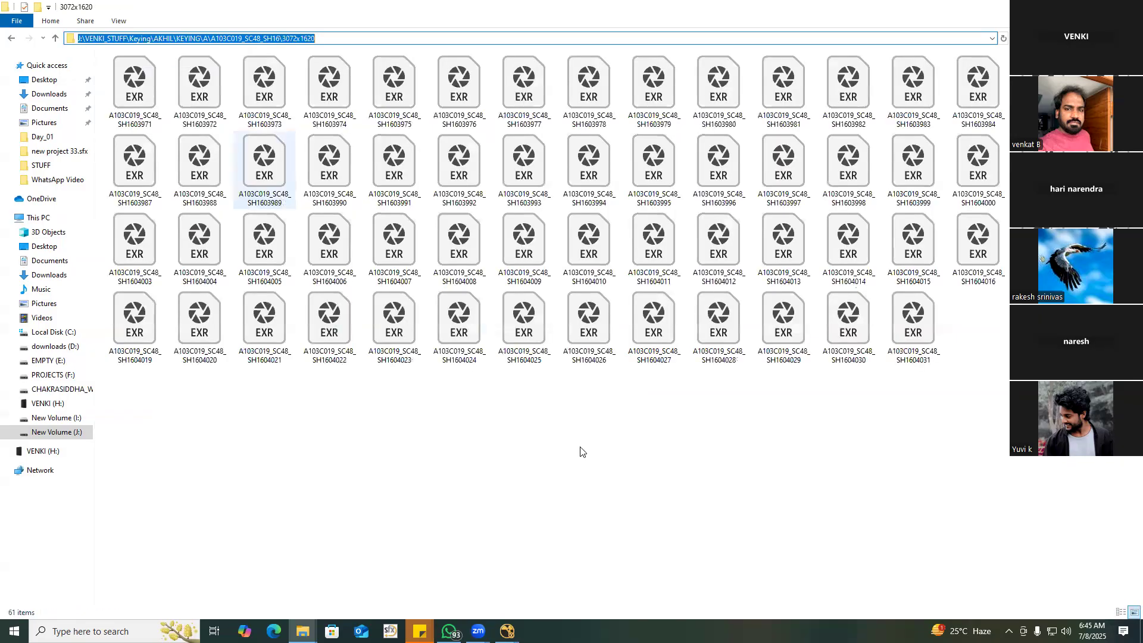
{"action": "key", "text": "ctrl+c"}
Switch to Nuke, paste in the A103C019_SC48_SH16 plate as a Read node and set its input transform to Cineon
{"action": "key", "text": "alt+Tab"}
{"action": "key", "text": "ctrl+v"}
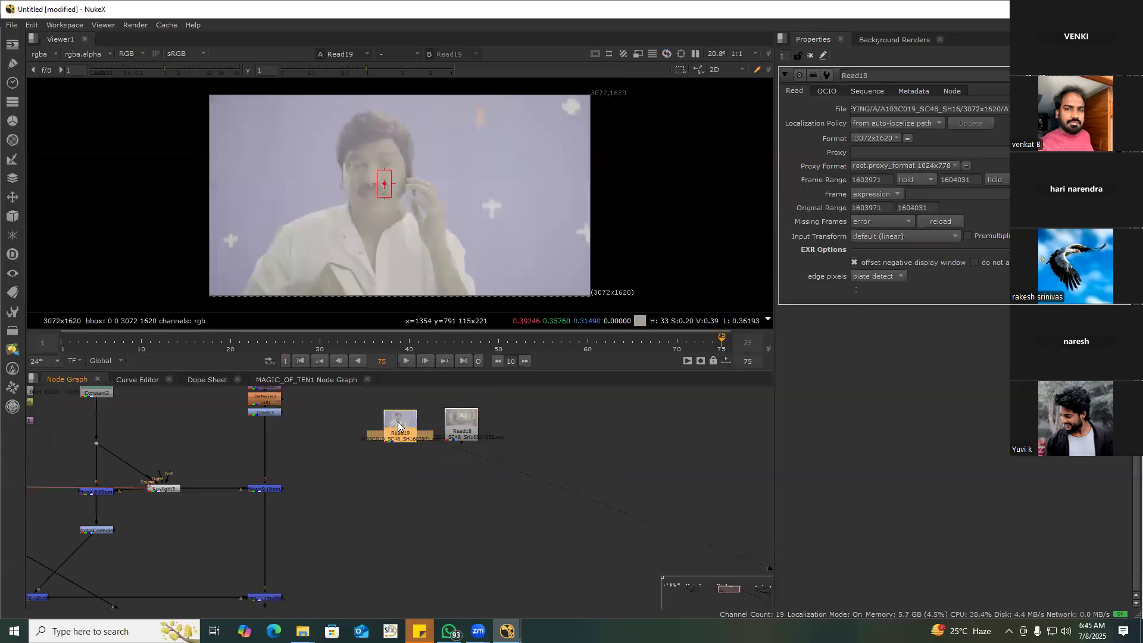
{"action": "left_click", "coordinate": [907, 236]}
{"action": "left_click", "coordinate": [889, 281]}
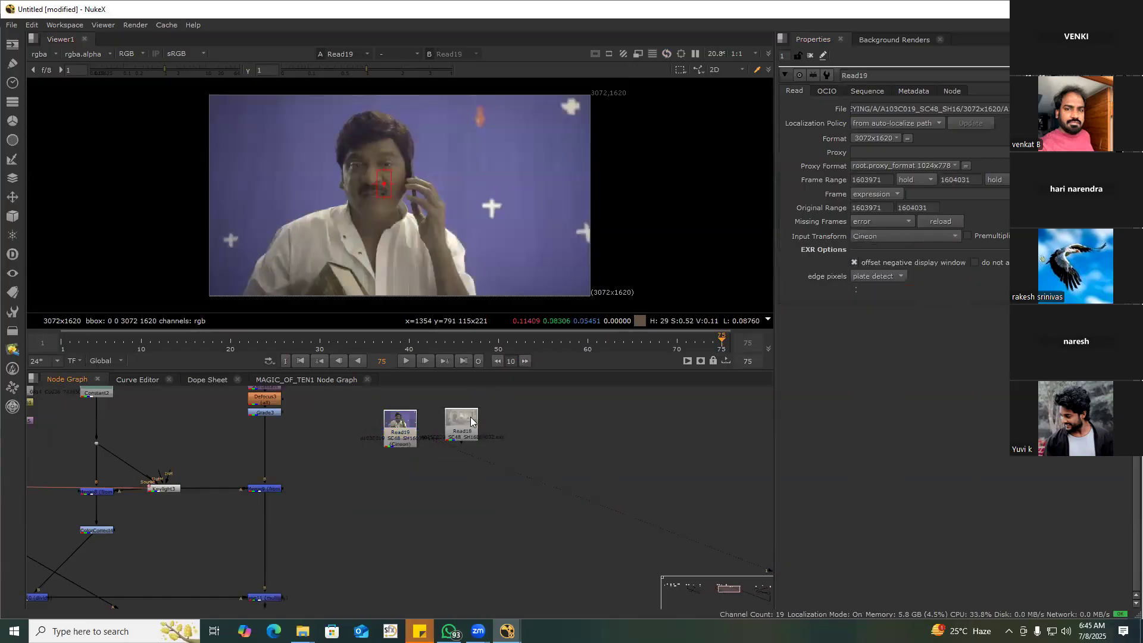
Move the living-room background Read away from the blue-screen plate, view it and set its input transform to Cineon
{"action": "left_click_drag", "start_coordinate": [470, 421], "coordinate": [663, 402]}
{"action": "double_click", "coordinate": [662, 402]}
{"action": "key", "text": "1"}
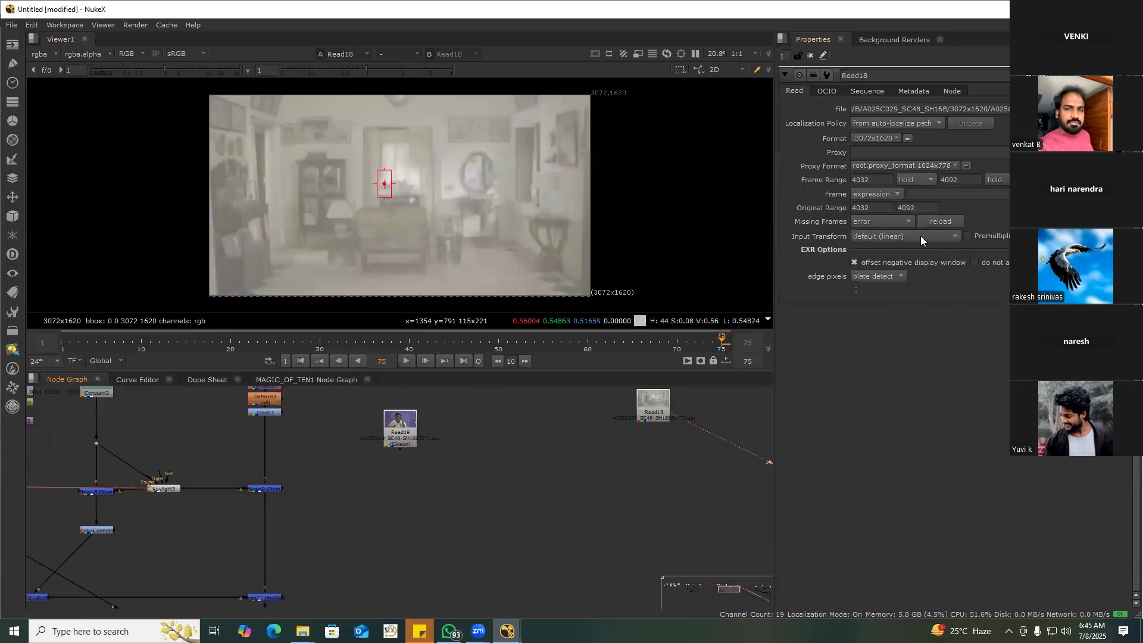
{"action": "left_click", "coordinate": [910, 287]}
Add a Reformat node under both the blue-screen plate and the living-room Read, and reposition them clear of the older tree
{"action": "left_click", "coordinate": [382, 434]}
{"action": "key", "text": "Tab"}
{"action": "type", "text": "ref"}
{"action": "key", "text": "Return"}
{"action": "left_click", "coordinate": [687, 433]}
{"action": "key", "text": "Tab"}
{"action": "key", "text": "Return"}
{"action": "middle_click_drag", "start_coordinate": [567, 465], "coordinate": [614, 441]}
{"action": "middle_click_drag", "start_coordinate": [452, 438], "coordinate": [403, 426]}
{"action": "scroll", "coordinate": [463, 426], "scroll_direction": "down", "scroll_amount": 3}
{"action": "left_click_drag", "start_coordinate": [387, 392], "coordinate": [652, 481]}
{"action": "scroll", "coordinate": [530, 437], "scroll_direction": "up", "scroll_amount": 3}
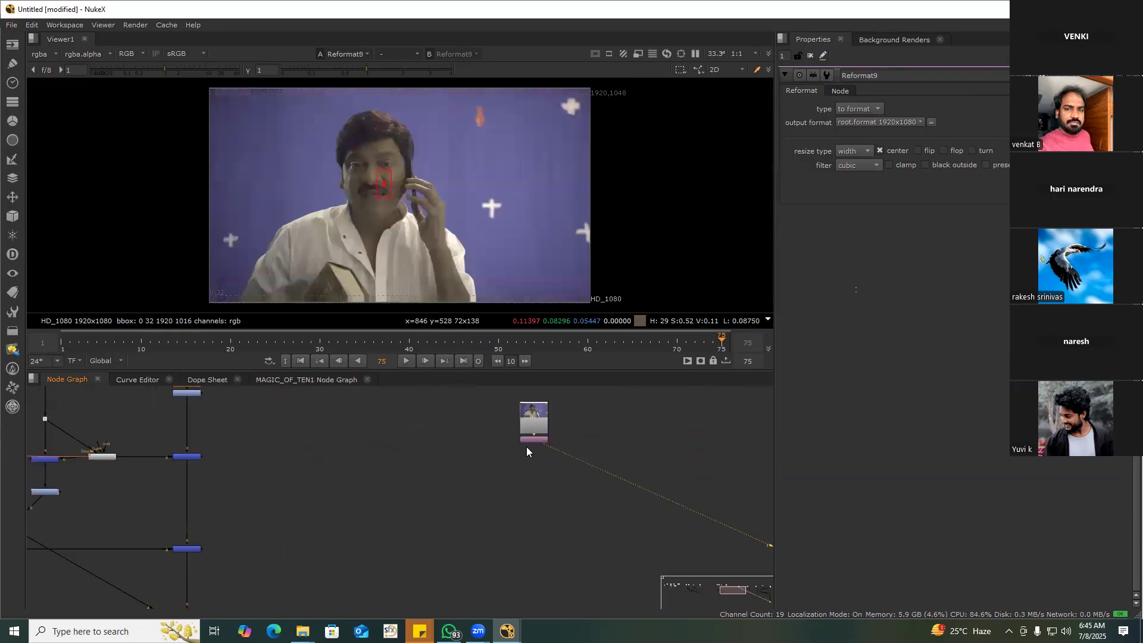
Create an rgba Constant between the plate and the background, coloured from a sampled blue-screen area, with alpha set to 1
{"action": "middle_click_drag", "start_coordinate": [527, 447], "coordinate": [449, 442]}
{"action": "key", "text": "Tab"}
{"action": "type", "text": "const"}
{"action": "key", "text": "Return"}
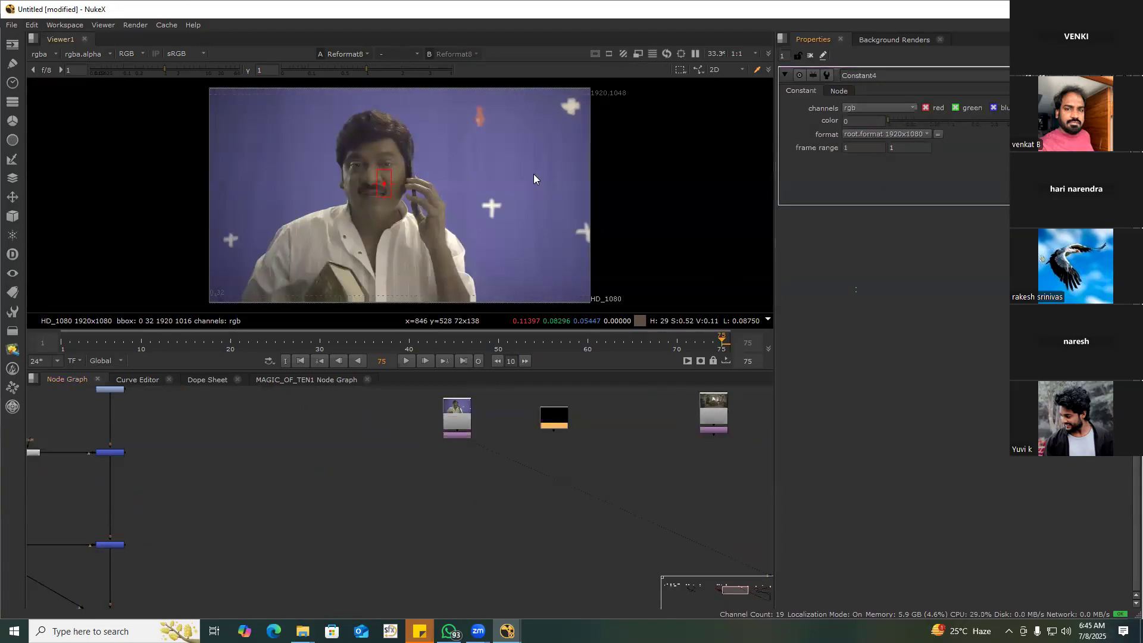
{"action": "left_click_drag", "start_coordinate": [515, 194], "coordinate": [558, 268], "text": "ctrl+shift"}
{"action": "left_click", "coordinate": [857, 108]}
{"action": "left_click", "coordinate": [859, 139]}
{"action": "double_click", "coordinate": [999, 125]}
{"action": "type", "text": "1"}
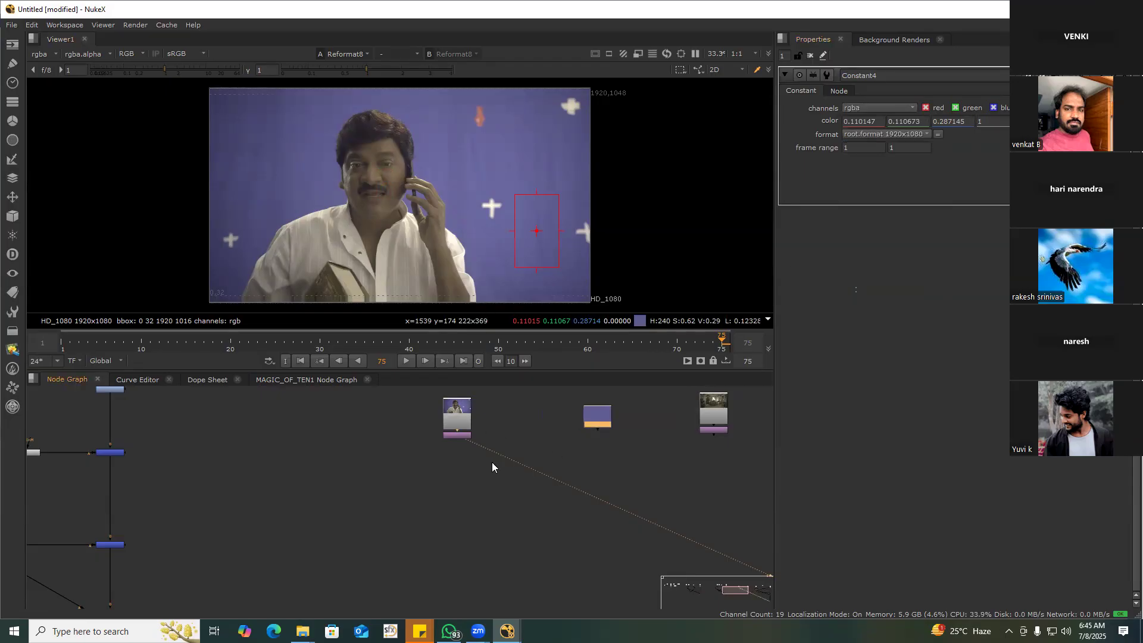
Add a Keylight node to the reformatted blue-screen plate and set its screen colour to pure blue (0, 0, 1)
{"action": "middle_click_drag", "start_coordinate": [492, 462], "coordinate": [502, 458]}
{"action": "key", "text": "Tab"}
{"action": "type", "text": "keyl"}
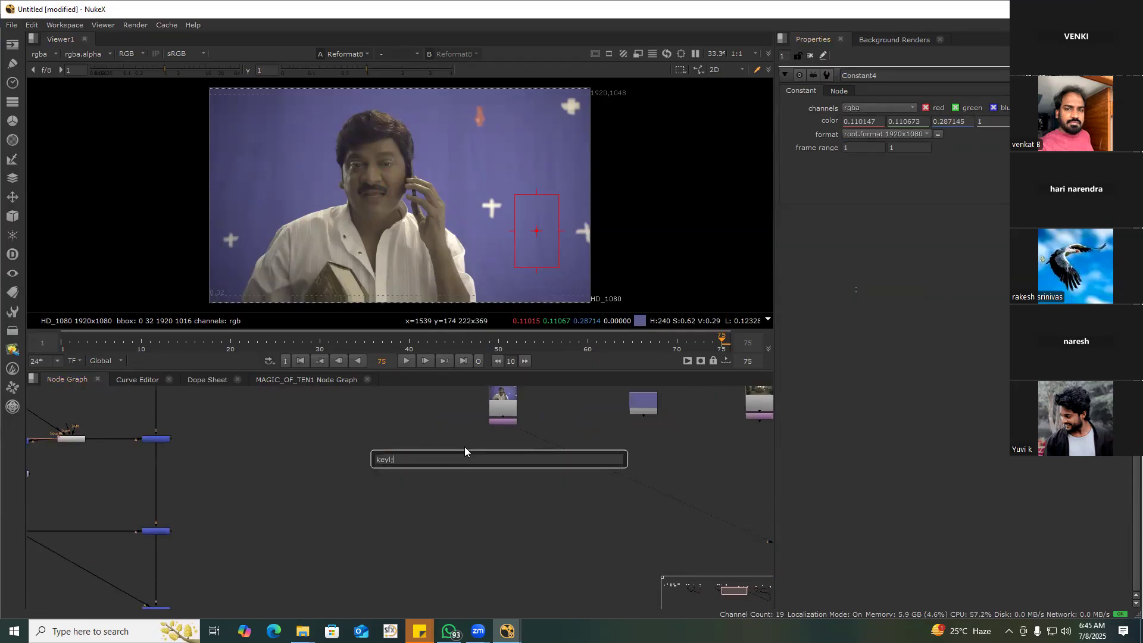
{"action": "key", "text": "Return"}
{"action": "left_click_drag", "start_coordinate": [504, 458], "coordinate": [481, 461]}
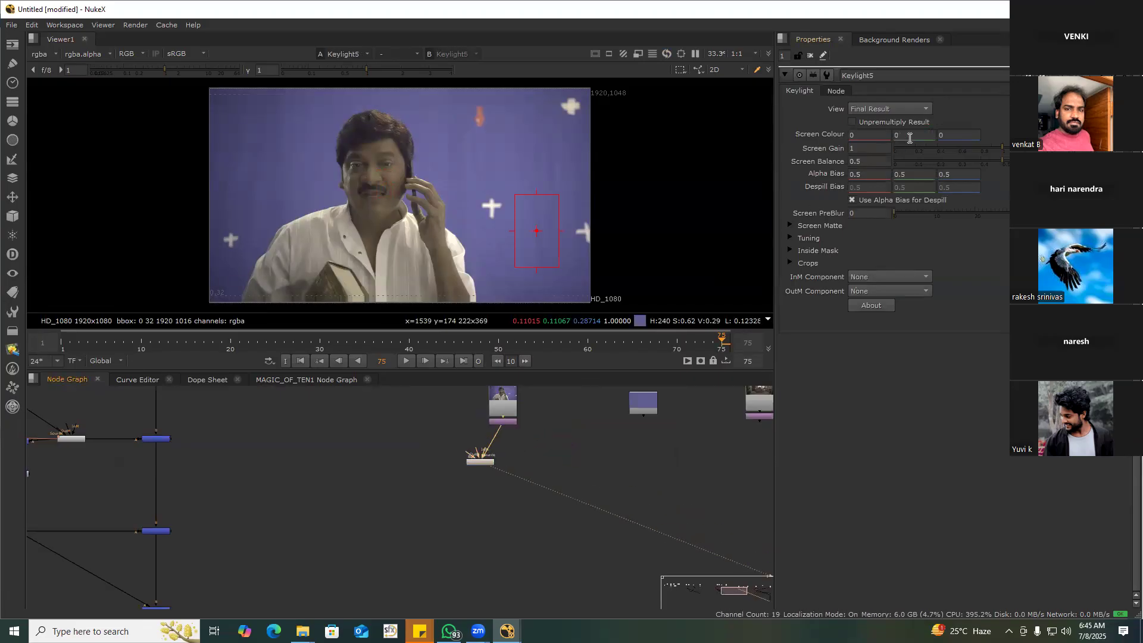
{"action": "left_click", "coordinate": [958, 136]}
{"action": "key", "text": "Tab"}
{"action": "key", "text": "Return"}
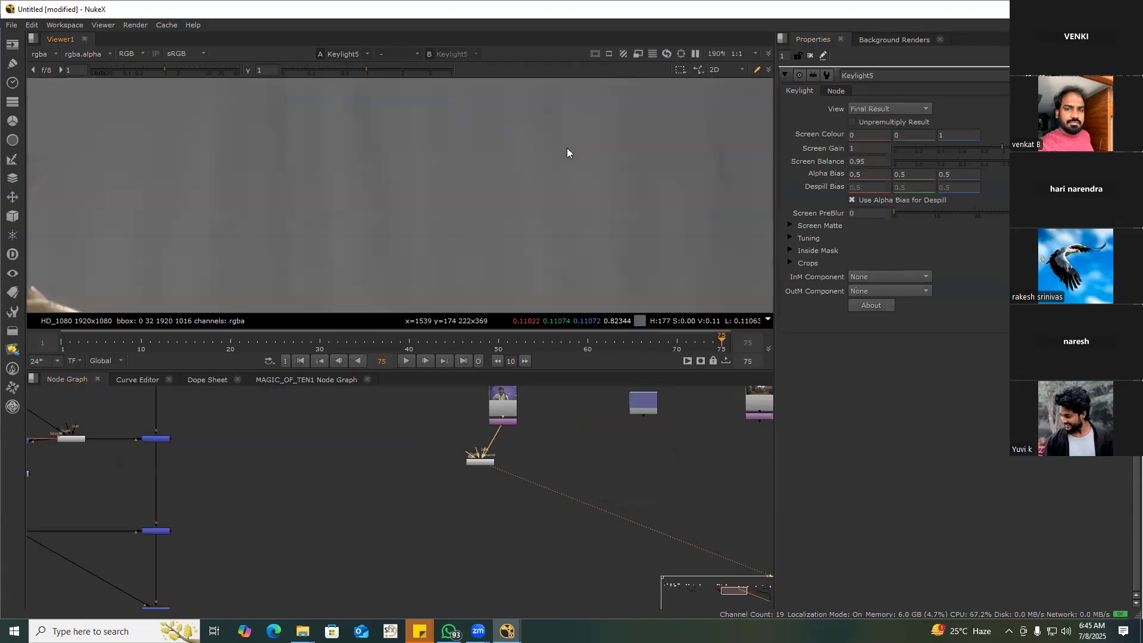
Merge the Keylight result as A with the reformatted plate as B, using the from operation
{"action": "scroll", "coordinate": [456, 456], "scroll_direction": "up", "scroll_amount": 2}
{"action": "left_click", "coordinate": [528, 450]}
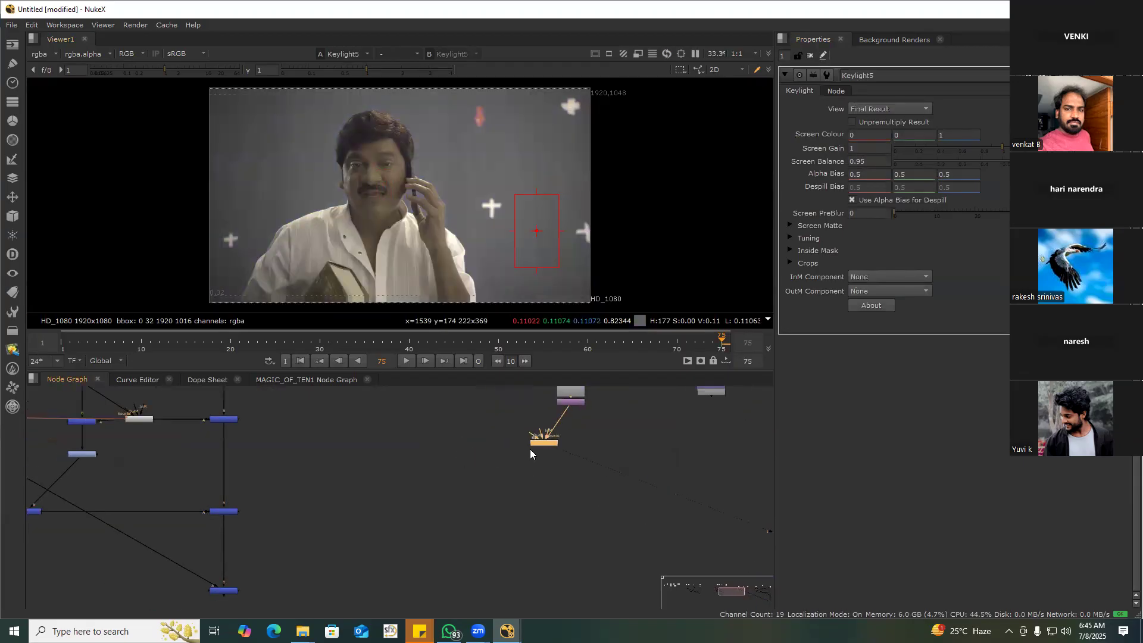
{"action": "key", "text": "m"}
{"action": "left_click_drag", "start_coordinate": [575, 441], "coordinate": [550, 411]}
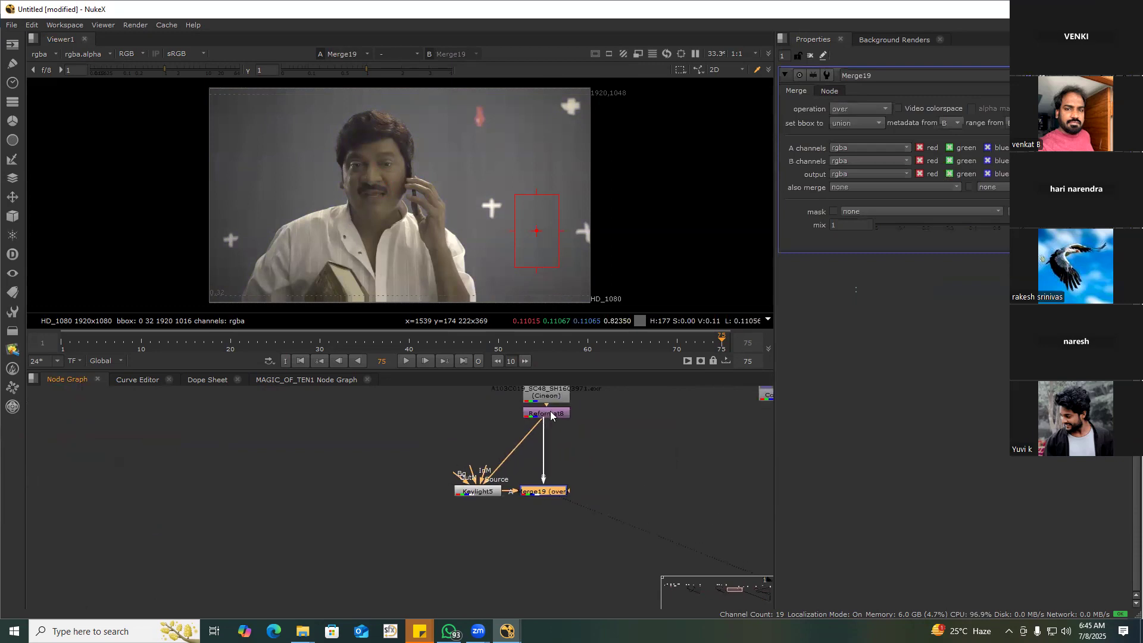
{"action": "left_click", "coordinate": [863, 109]}
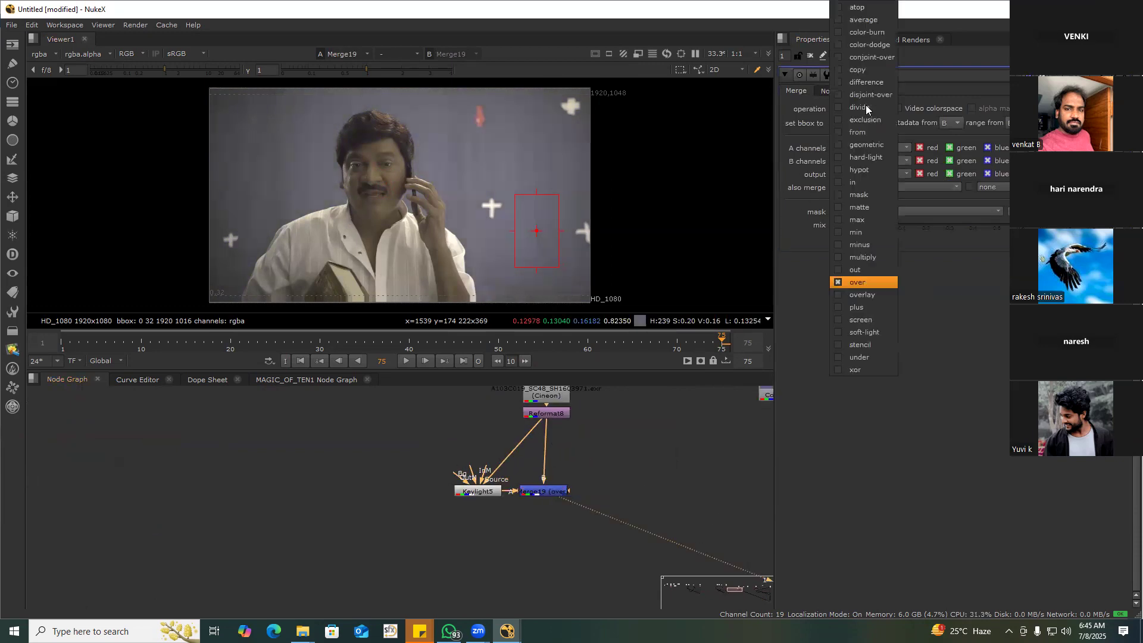
{"action": "left_click", "coordinate": [866, 130]}
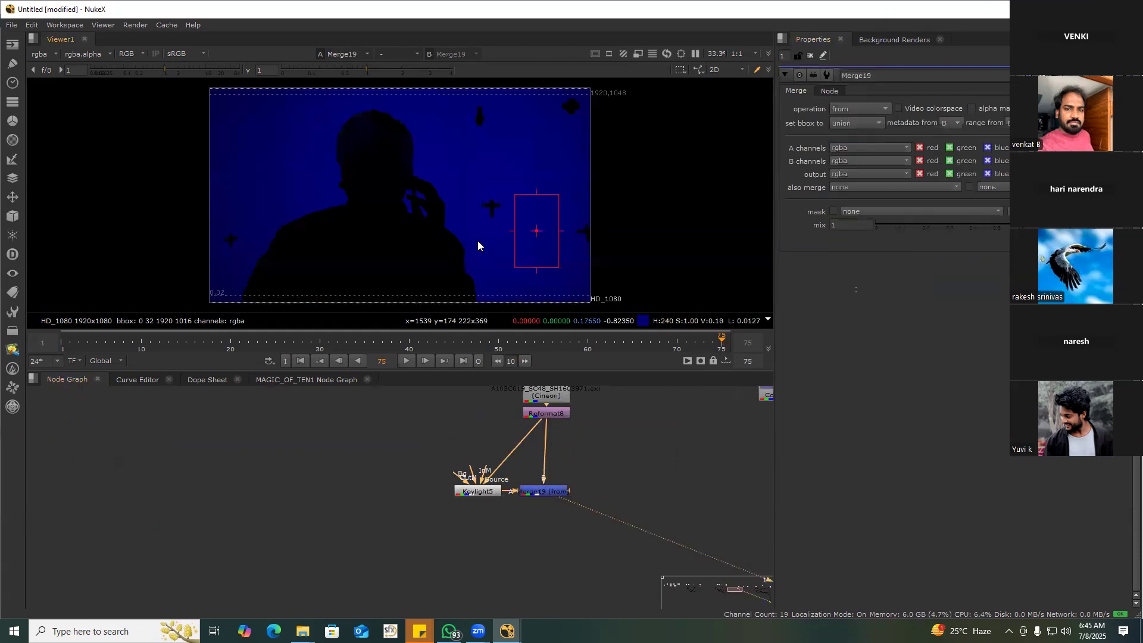
Add a ColorCorrect node after the from Merge and set its master saturation to 0
{"action": "key", "text": "c"}
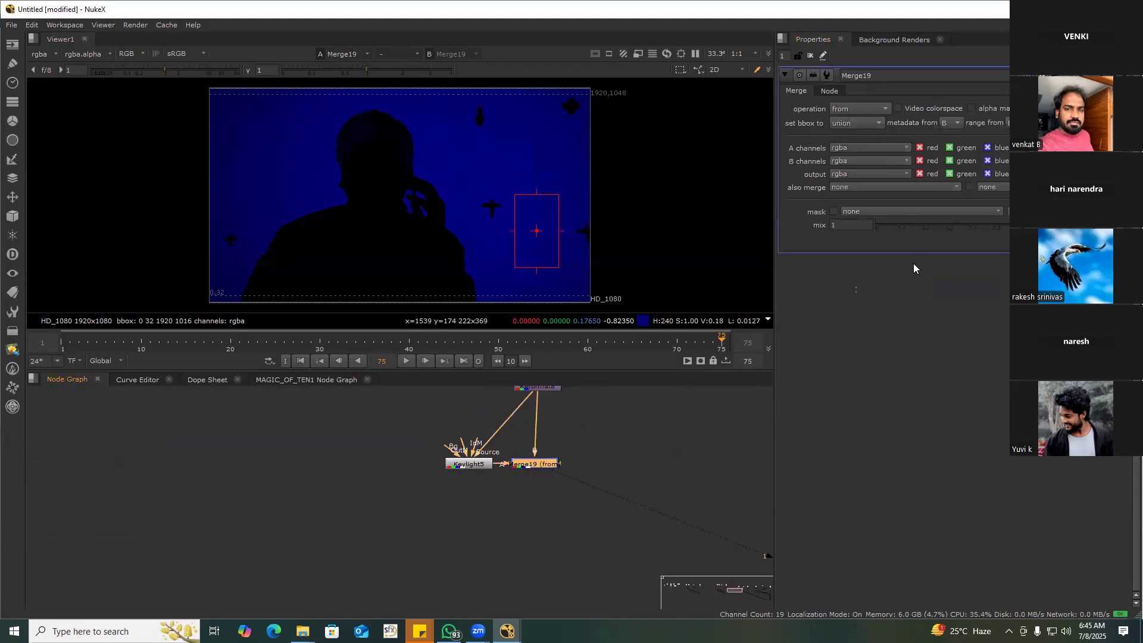
{"action": "type", "text": "0"}
{"action": "key", "text": "Return"}
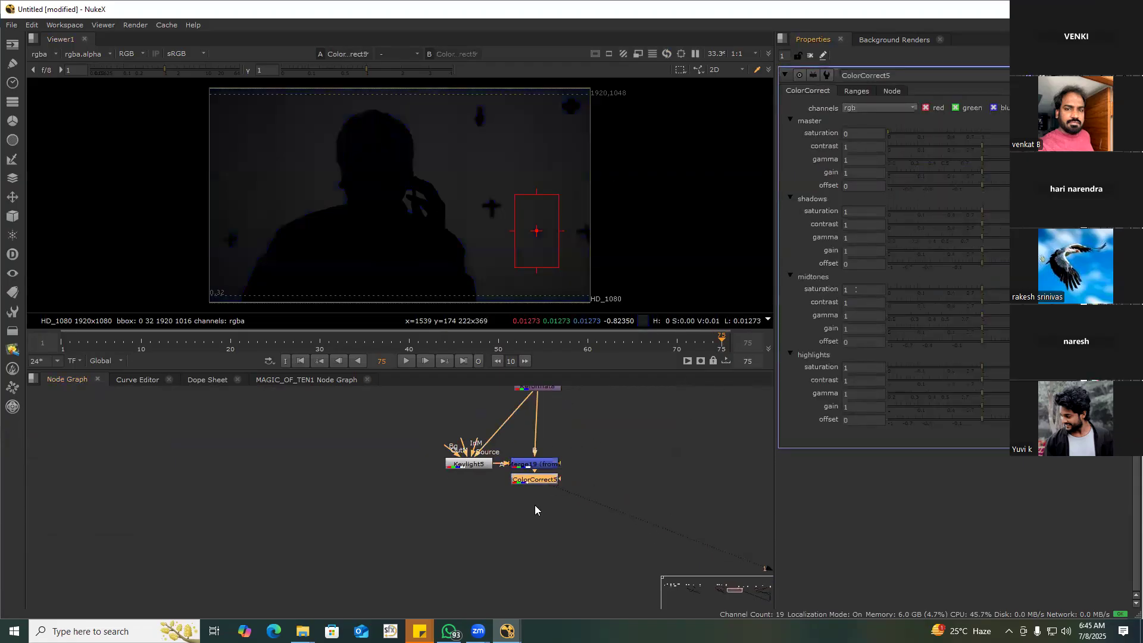
Insert a Dot under the plate's Reformat so that it feeds both the Keylight and the Merge
{"action": "middle_click_drag", "start_coordinate": [536, 508], "coordinate": [470, 555]}
{"action": "left_click", "coordinate": [484, 437]}
{"action": "key", "text": "period"}
{"action": "left_click_drag", "start_coordinate": [485, 438], "coordinate": [486, 417], "text": "ctrl"}
{"action": "left_click", "coordinate": [500, 417]}
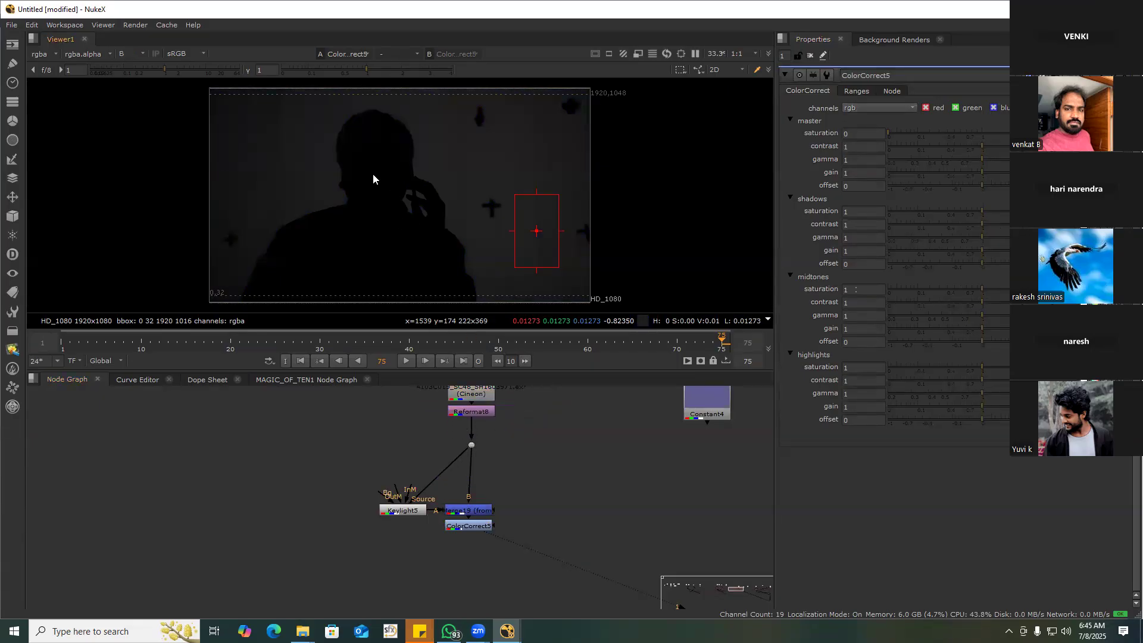
Check the plate's blue channel for noise and insert a Reduce Noise v4 node under its Reformat
{"action": "scroll", "coordinate": [373, 175], "scroll_direction": "up", "scroll_amount": 7}
{"action": "key", "text": "1"}
{"action": "scroll", "coordinate": [425, 217], "scroll_direction": "up", "scroll_amount": 4}
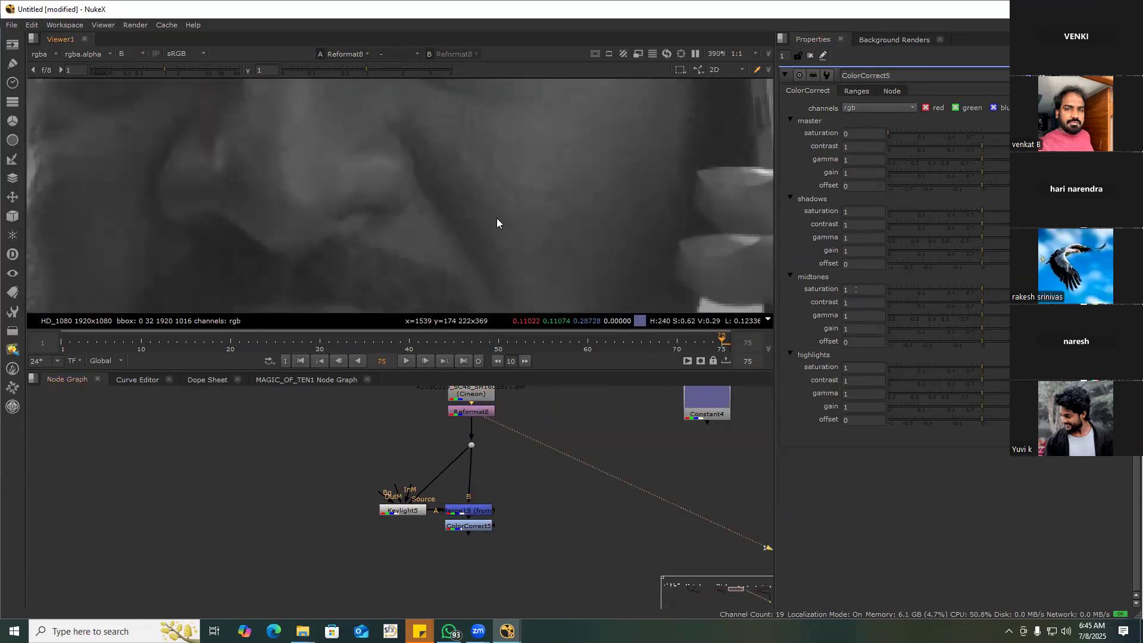
{"action": "left_click", "coordinate": [483, 411]}
{"action": "key", "text": "Tab"}
{"action": "key", "text": "r"}
{"action": "key", "text": "Escape"}
{"action": "key", "text": "Tab"}
{"action": "left_click", "coordinate": [534, 511]}
{"action": "key", "text": "Tab"}
{"action": "type", "text": "redu"}
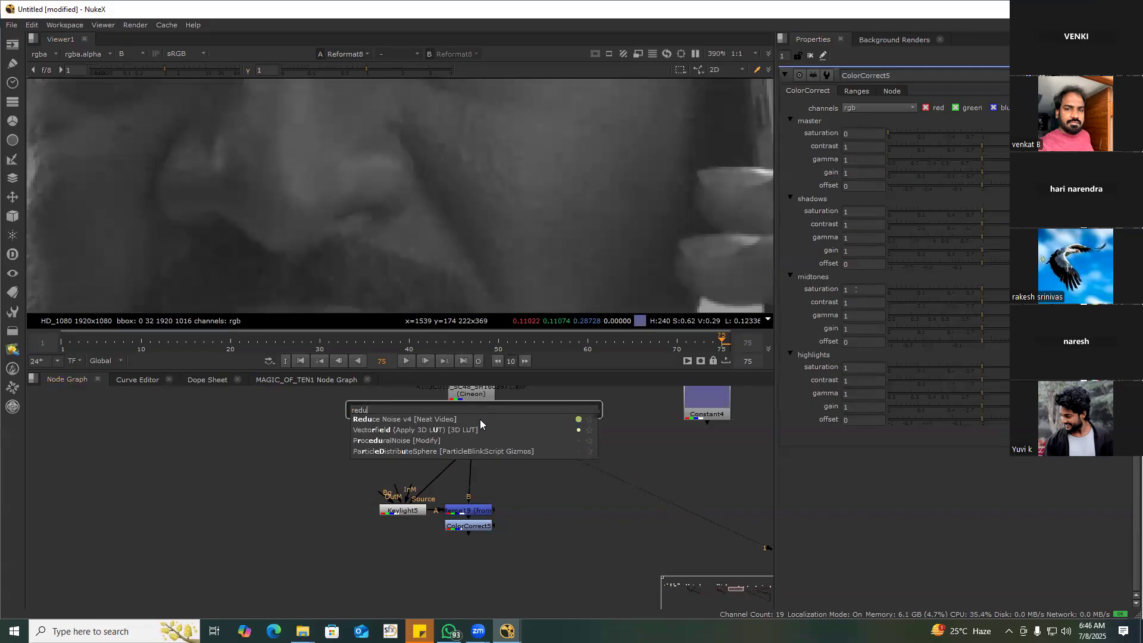
{"action": "left_click", "coordinate": [480, 420]}
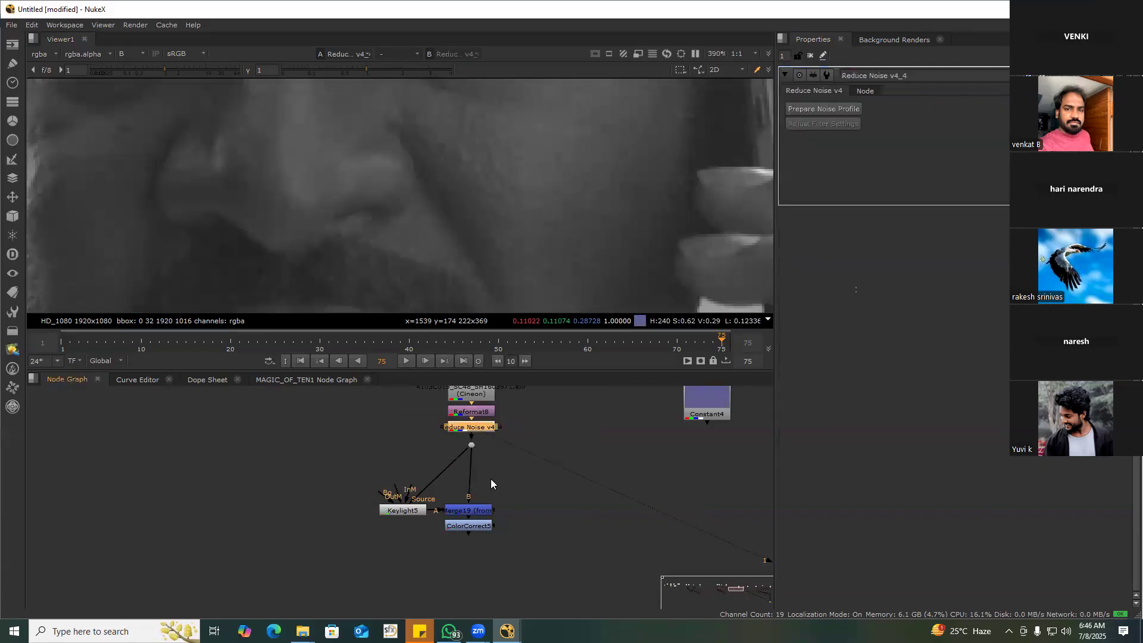
Build and apply an automatic noise profile for the plate as a progressive clip, and compare the result with denoising disabled
{"action": "left_click", "coordinate": [807, 108]}
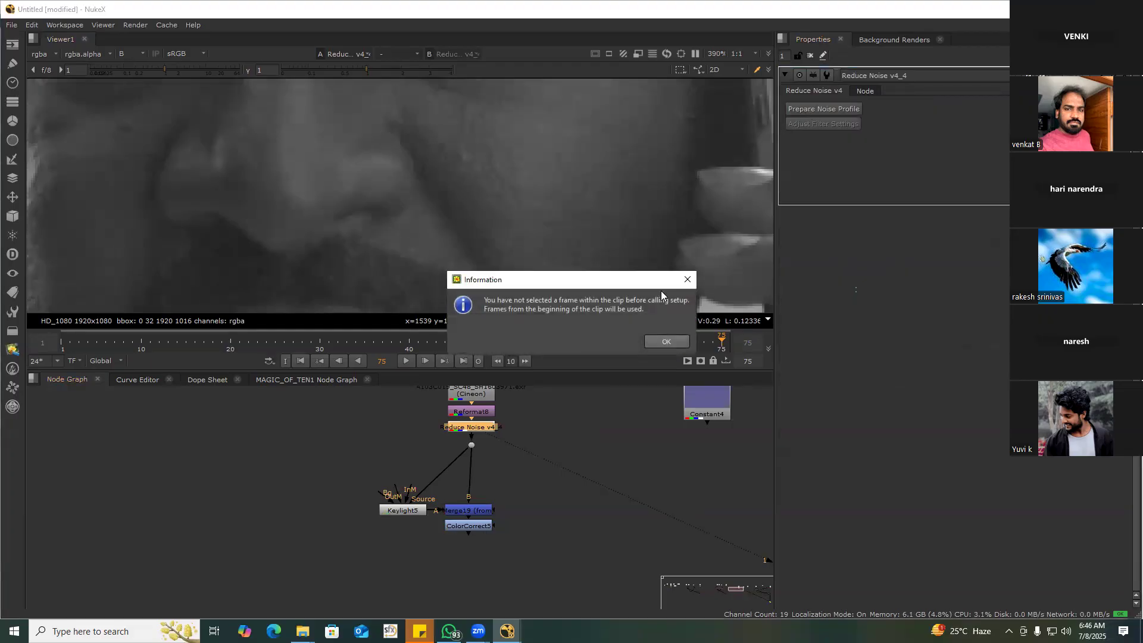
{"action": "left_click", "coordinate": [658, 339]}
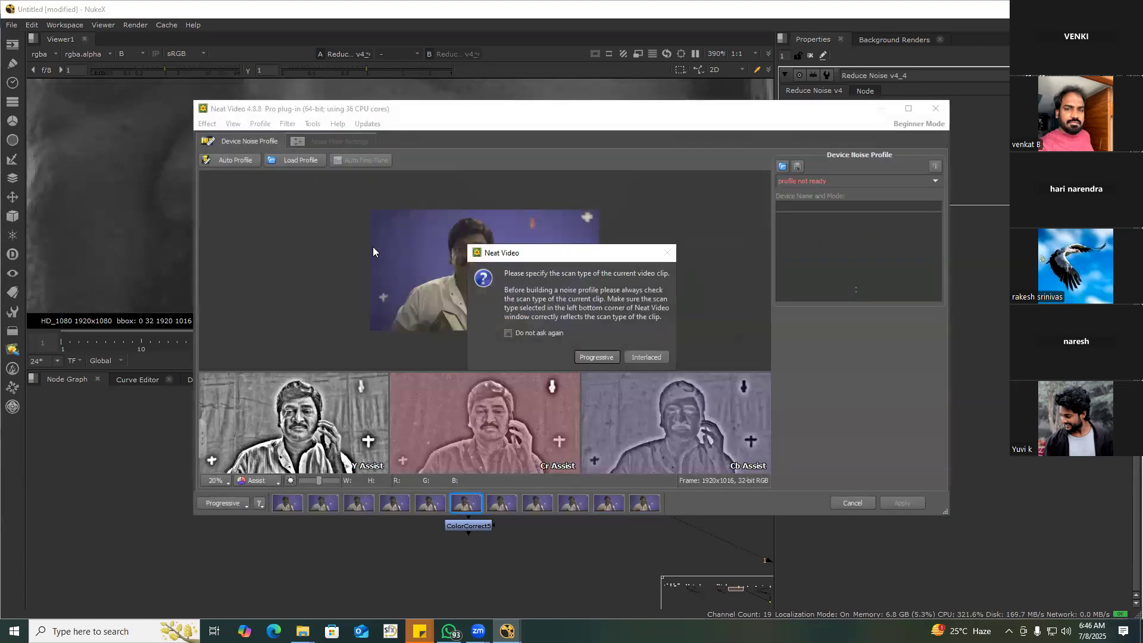
{"action": "left_click", "coordinate": [596, 356]}
{"action": "left_click", "coordinate": [232, 161]}
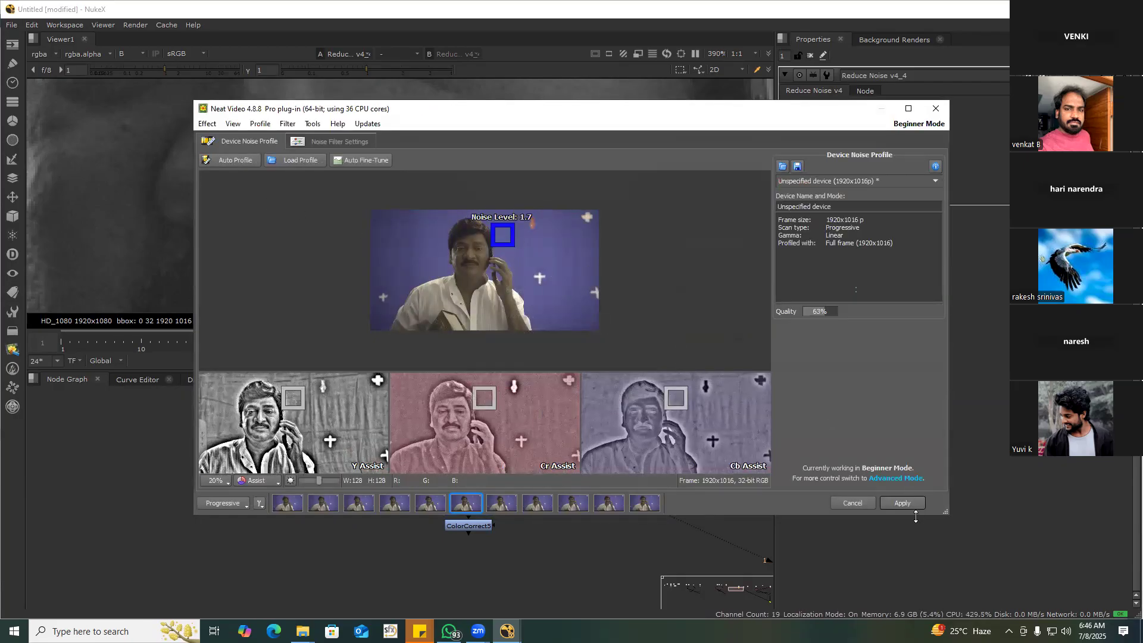
{"action": "left_click", "coordinate": [905, 504]}
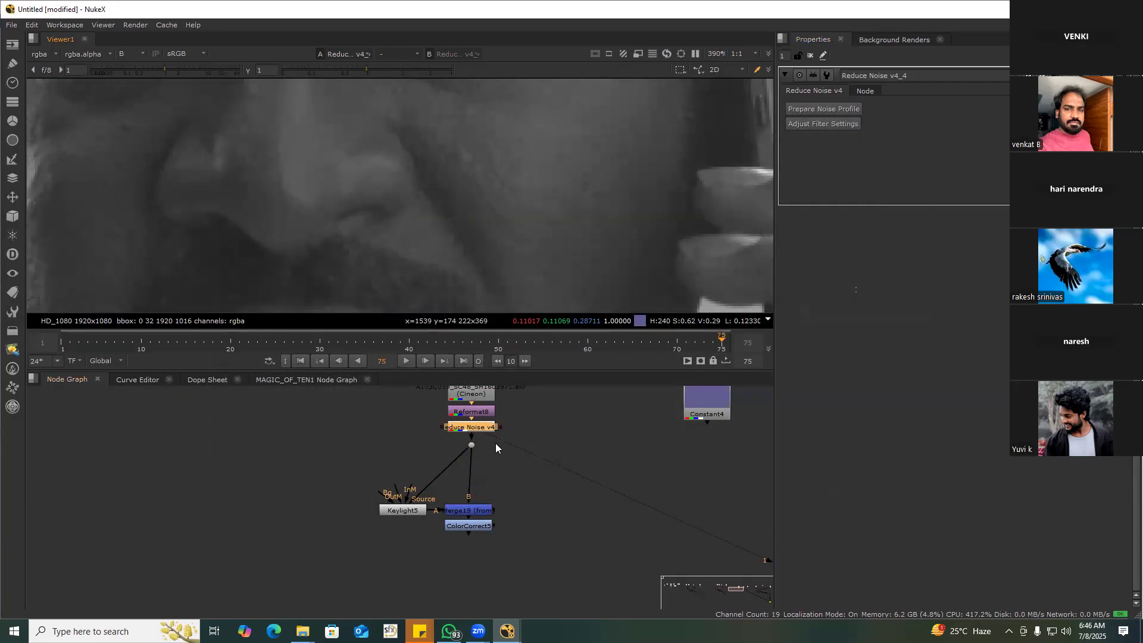
{"action": "scroll", "coordinate": [496, 444], "scroll_direction": "up", "scroll_amount": 2}
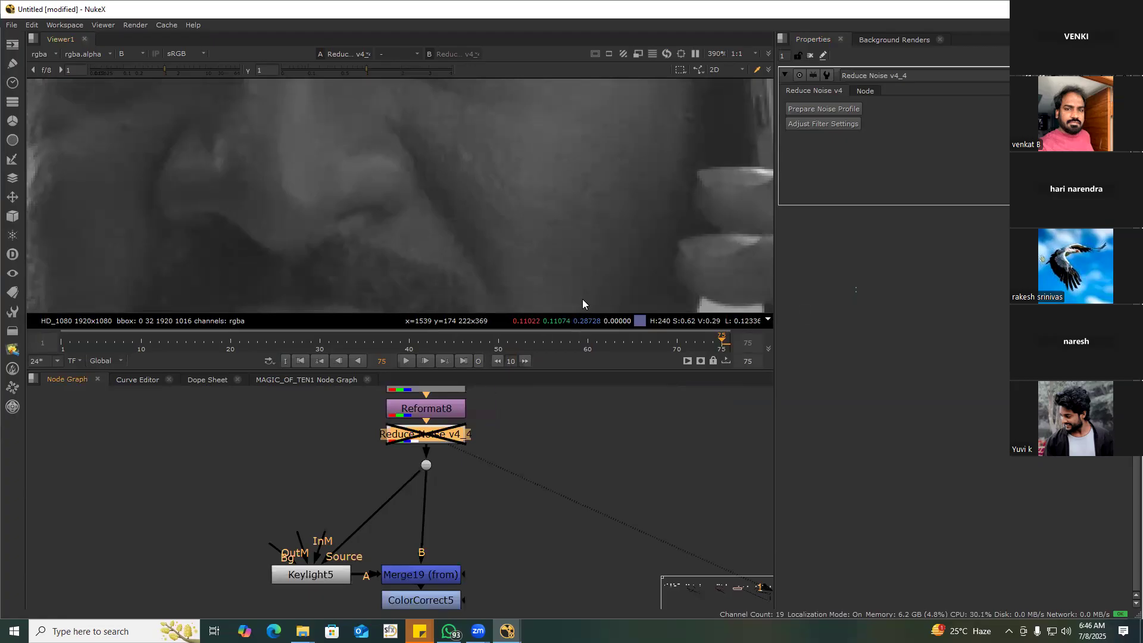
{"action": "scroll", "coordinate": [452, 240], "scroll_direction": "up", "scroll_amount": 4}
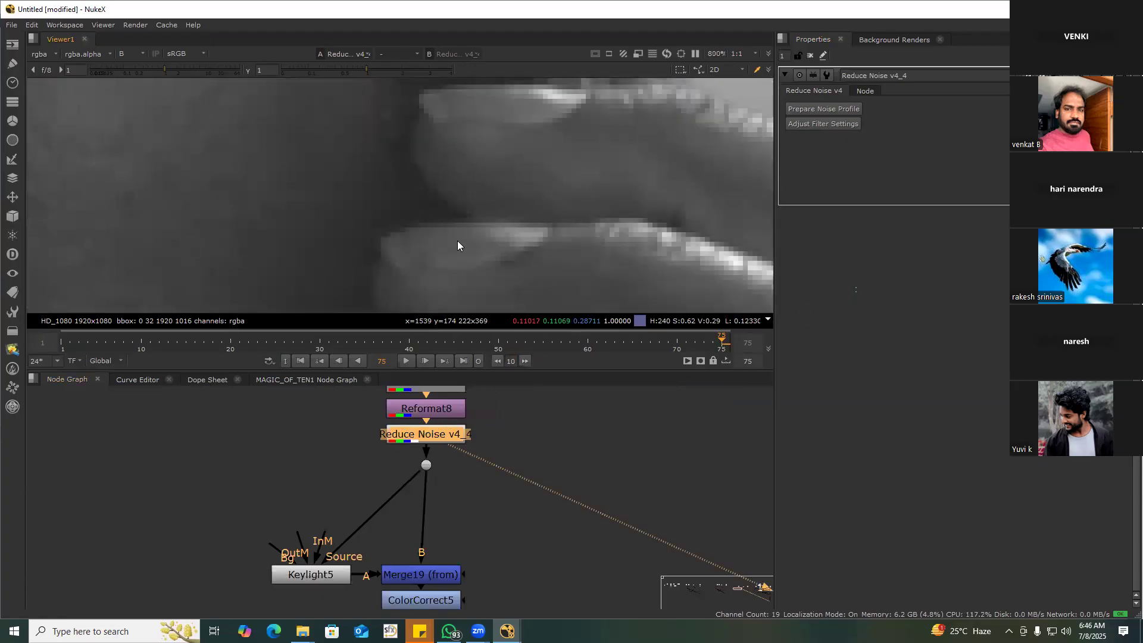
{"action": "key", "text": "b"}
{"action": "key", "text": "f"}
Turn on black outside in the plate's Reformat and view the desaturated ColorCorrect output
{"action": "middle_click_drag", "start_coordinate": [419, 492], "coordinate": [420, 524]}
{"action": "left_click", "coordinate": [416, 419]}
{"action": "left_click", "coordinate": [945, 166]}
{"action": "left_click", "coordinate": [420, 506]}
{"action": "key", "text": "1"}
Duplicate the Dot, Keylight, Merge and ColorCorrect branch and connect the copy to the blue Constant
{"action": "scroll", "coordinate": [420, 506], "scroll_direction": "down", "scroll_amount": 5}
{"action": "left_click_drag", "start_coordinate": [339, 445], "coordinate": [479, 543]}
{"action": "key", "text": "ctrl+c"}
{"action": "key", "text": "ctrl+v"}
{"action": "left_click_drag", "start_coordinate": [559, 437], "coordinate": [557, 410]}
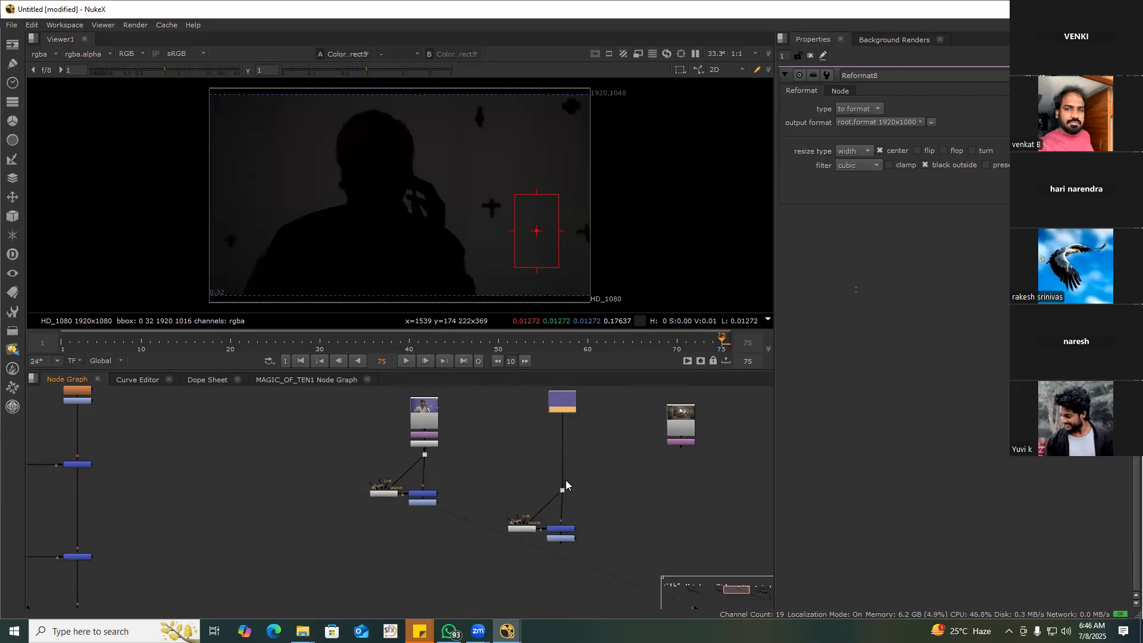
Reposition the copied branch so its Keylight sits beside the Merge towards the living-room plate, and view that Keylight's output
{"action": "left_click_drag", "start_coordinate": [563, 492], "coordinate": [560, 461]}
{"action": "middle_click_drag", "start_coordinate": [521, 513], "coordinate": [526, 480]}
{"action": "left_click_drag", "start_coordinate": [490, 462], "coordinate": [622, 539]}
{"action": "left_click_drag", "start_coordinate": [565, 494], "coordinate": [615, 468]}
{"action": "left_click", "coordinate": [600, 474]}
{"action": "key", "text": "1"}
{"action": "middle_click_drag", "start_coordinate": [641, 470], "coordinate": [532, 501]}
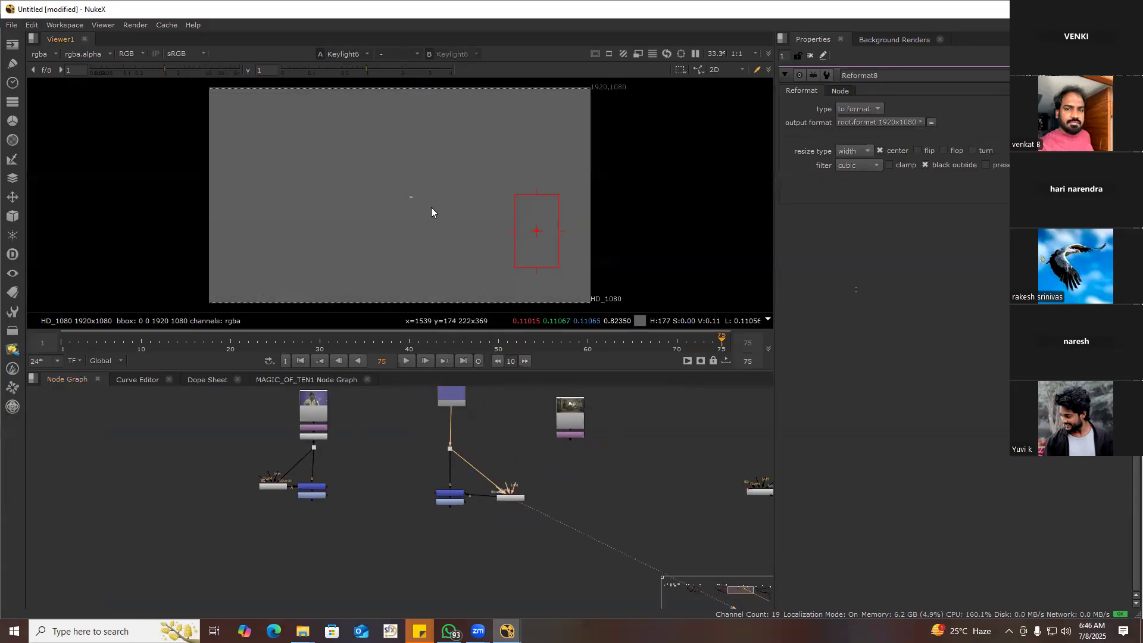
Merge the copied Keylight as A over the living-room Reformat as B, using the from operation
{"action": "scroll", "coordinate": [539, 485], "scroll_direction": "up", "scroll_amount": 3}
{"action": "key", "text": "m"}
{"action": "left_click_drag", "start_coordinate": [517, 493], "coordinate": [501, 505]}
{"action": "left_click_drag", "start_coordinate": [578, 476], "coordinate": [586, 403]}
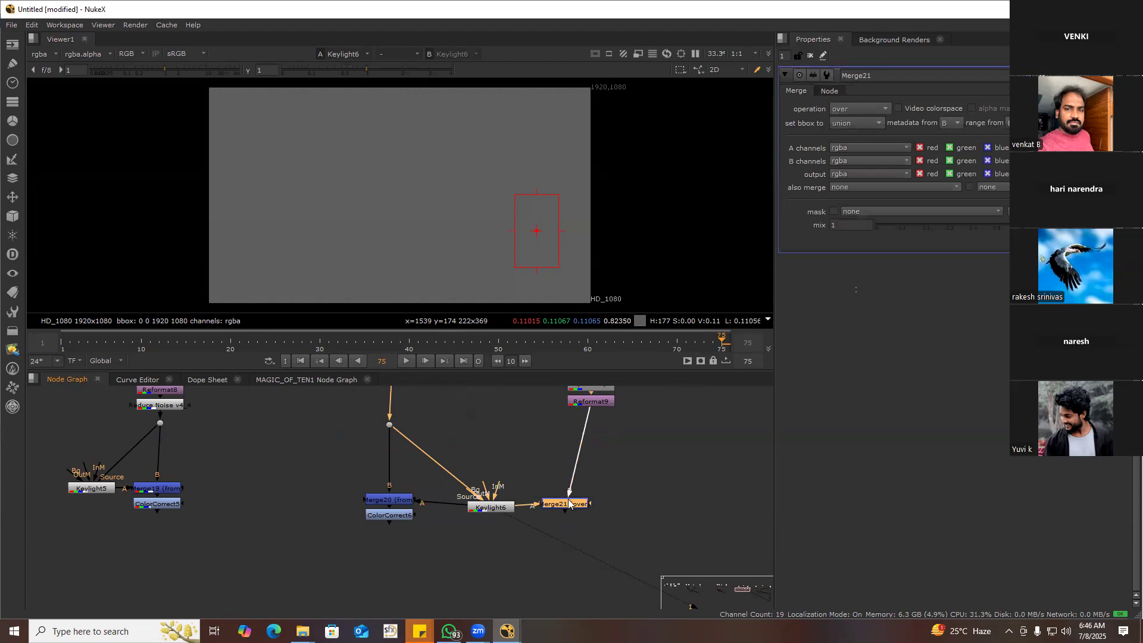
{"action": "key", "text": "1"}
{"action": "left_click", "coordinate": [860, 108]}
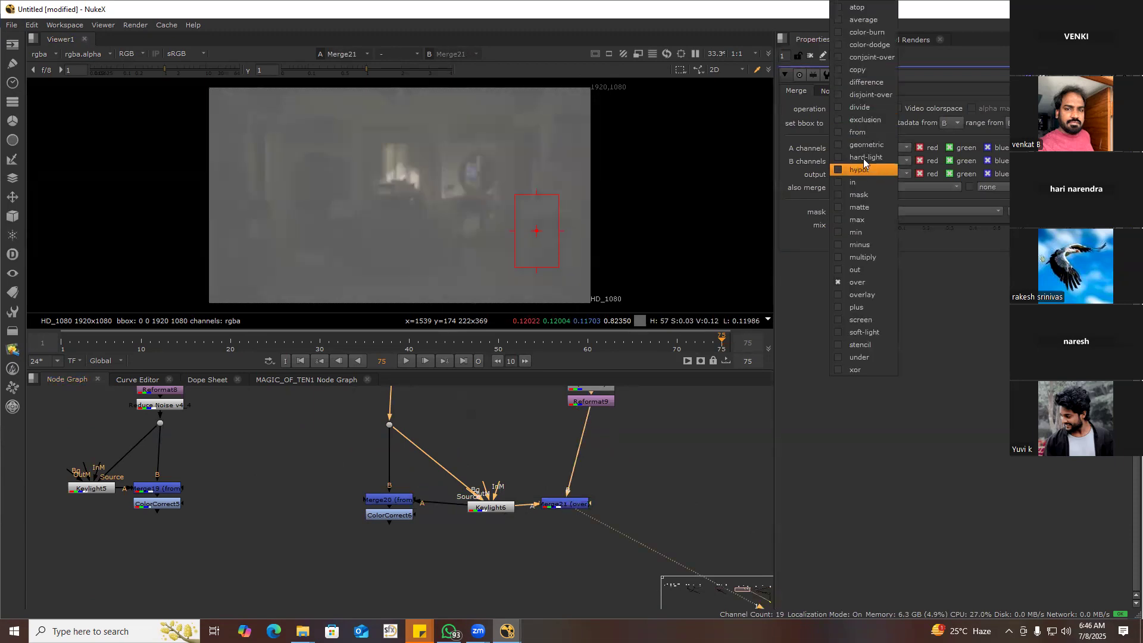
{"action": "left_click", "coordinate": [862, 130]}
Move both ColorCorrect nodes lower and merge the actor branch as A with the Constant branch as B using divide
{"action": "middle_click_drag", "start_coordinate": [537, 510], "coordinate": [751, 437]}
{"action": "scroll", "coordinate": [684, 442], "scroll_direction": "down", "scroll_amount": 1}
{"action": "left_click_drag", "start_coordinate": [412, 439], "coordinate": [423, 480]}
{"action": "left_click_drag", "start_coordinate": [633, 448], "coordinate": [625, 477]}
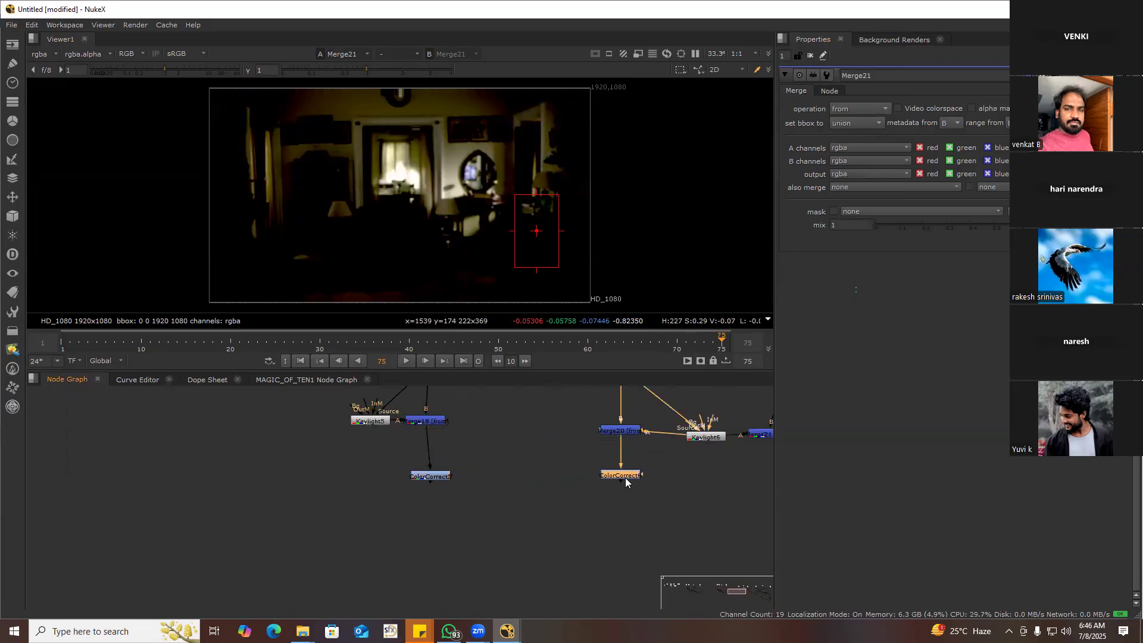
{"action": "key", "text": "1"}
{"action": "middle_click_drag", "start_coordinate": [625, 478], "coordinate": [642, 446]}
{"action": "key", "text": "m"}
{"action": "left_click_drag", "start_coordinate": [537, 510], "coordinate": [448, 445]}
{"action": "left_click_drag", "start_coordinate": [558, 510], "coordinate": [634, 448]}
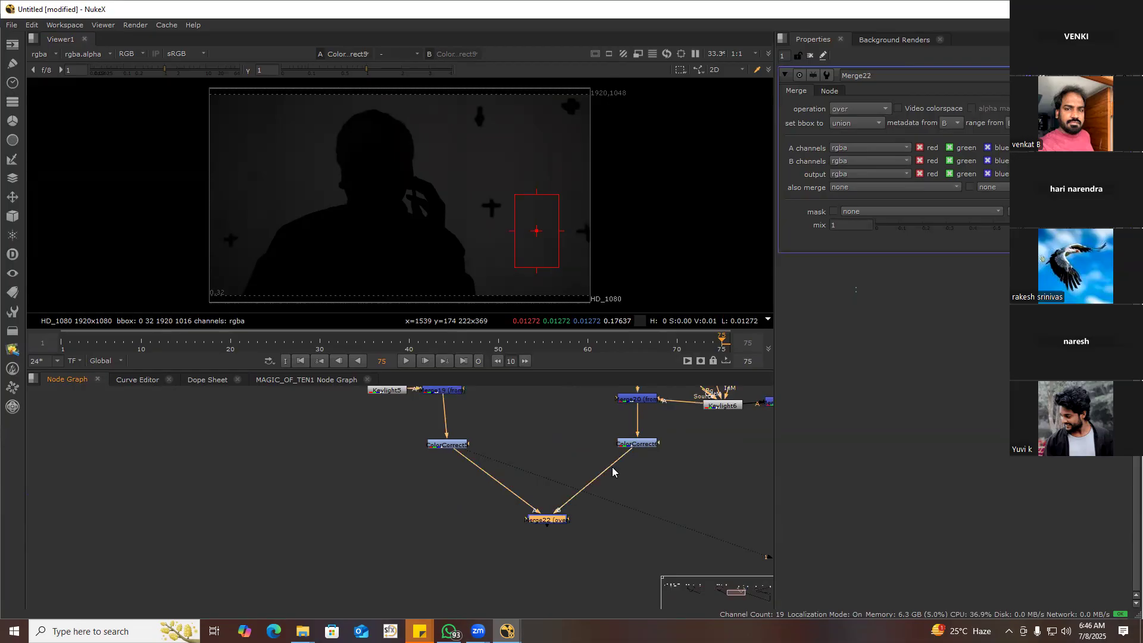
{"action": "key", "text": "1"}
{"action": "left_click", "coordinate": [859, 108]}
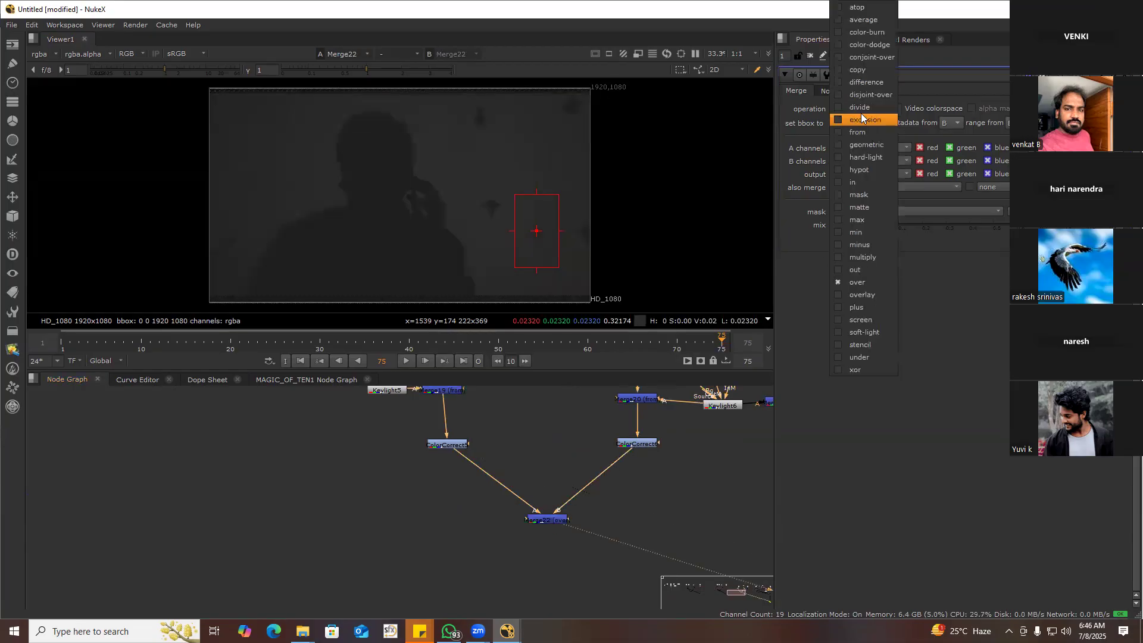
{"action": "left_click", "coordinate": [862, 109]}
Compare the outputs of the two ColorCorrect nodes with the result of the divide Merge
{"action": "scroll", "coordinate": [471, 496], "scroll_direction": "up", "scroll_amount": 3}
{"action": "middle_click_drag", "start_coordinate": [497, 472], "coordinate": [464, 512]}
{"action": "left_click", "coordinate": [412, 456]}
{"action": "key", "text": "1"}
{"action": "left_click", "coordinate": [691, 456]}
{"action": "key", "text": "1"}
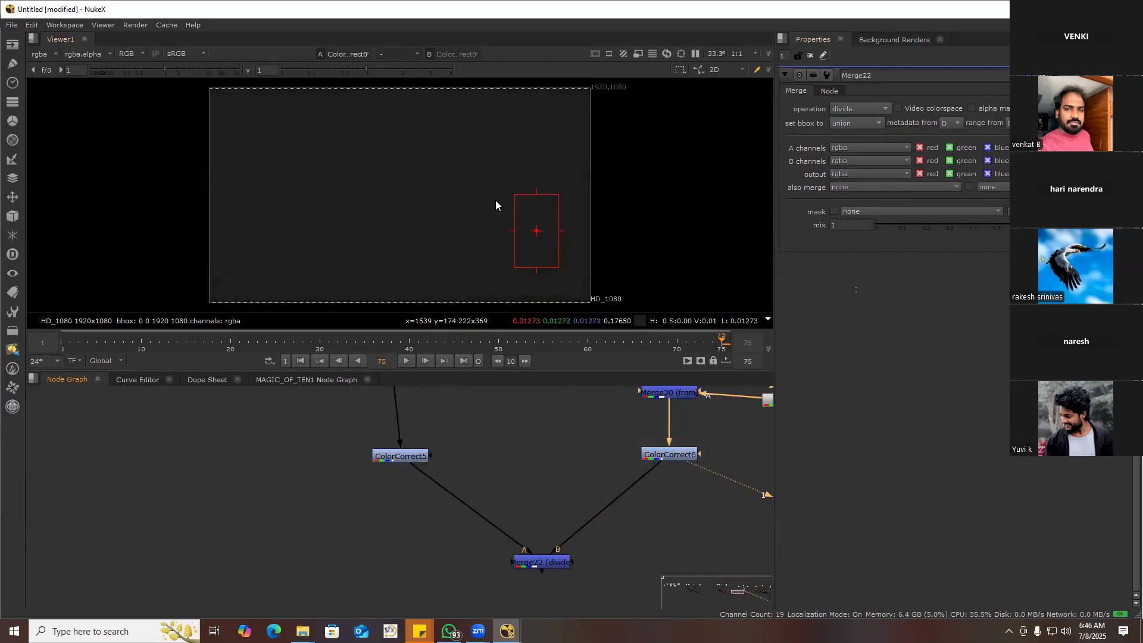
{"action": "scroll", "coordinate": [546, 457], "scroll_direction": "down", "scroll_amount": 1}
{"action": "middle_click_drag", "start_coordinate": [546, 457], "coordinate": [541, 409]}
{"action": "left_click_drag", "start_coordinate": [421, 477], "coordinate": [627, 531]}
{"action": "key", "text": "1"}
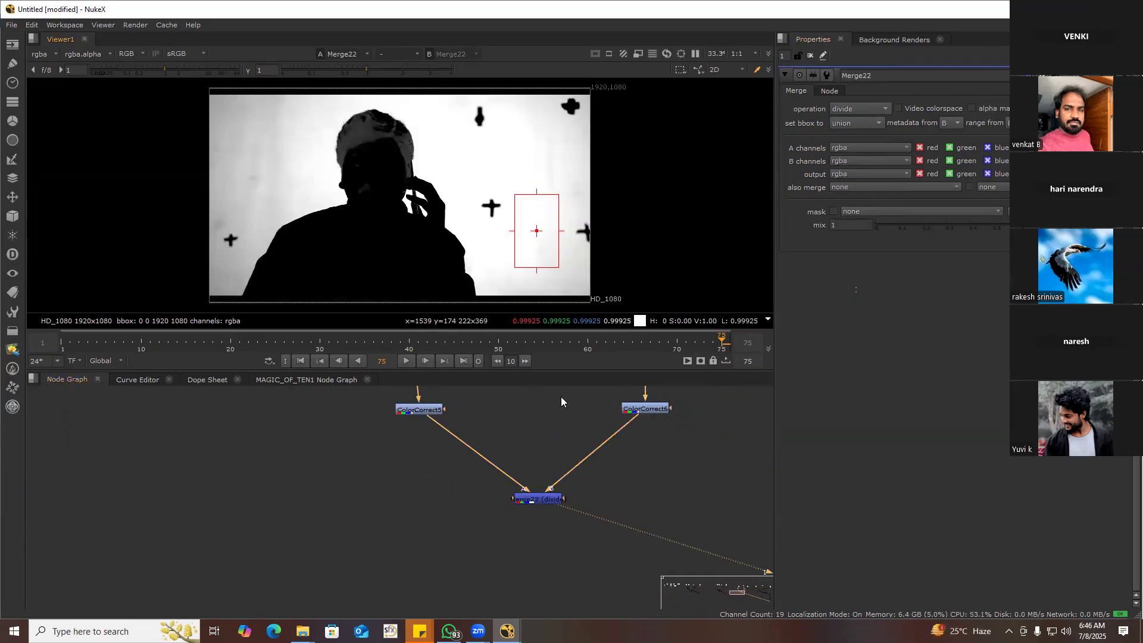
Add a Merge combining the divide result with the living-room from Merge, and set its operation to multiply
{"action": "scroll", "coordinate": [570, 487], "scroll_direction": "down", "scroll_amount": 4}
{"action": "key", "text": "m"}
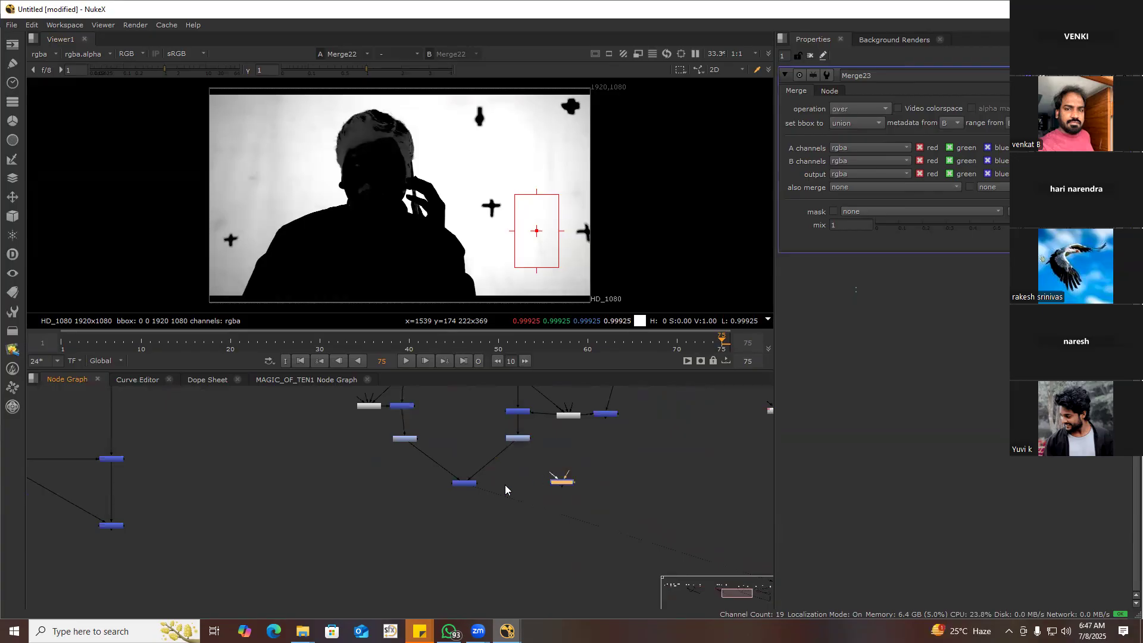
{"action": "left_click_drag", "start_coordinate": [484, 485], "coordinate": [478, 485]}
{"action": "left_click_drag", "start_coordinate": [570, 473], "coordinate": [608, 420]}
{"action": "left_click_drag", "start_coordinate": [570, 475], "coordinate": [608, 406]}
{"action": "left_click_drag", "start_coordinate": [563, 480], "coordinate": [615, 477]}
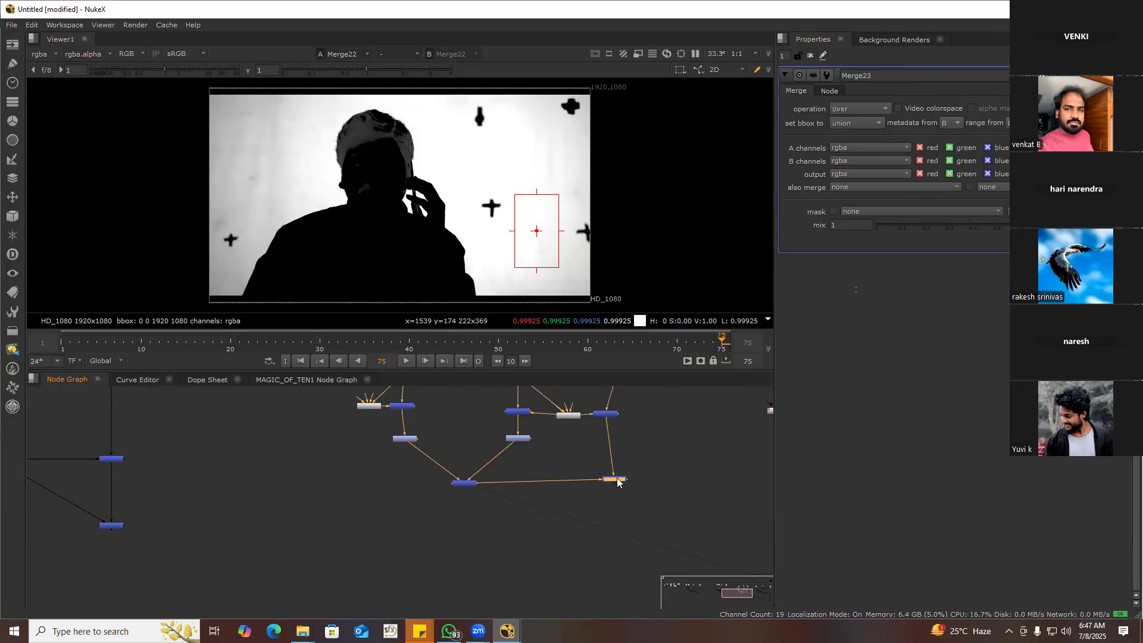
{"action": "key", "text": "1"}
{"action": "left_click", "coordinate": [865, 110]}
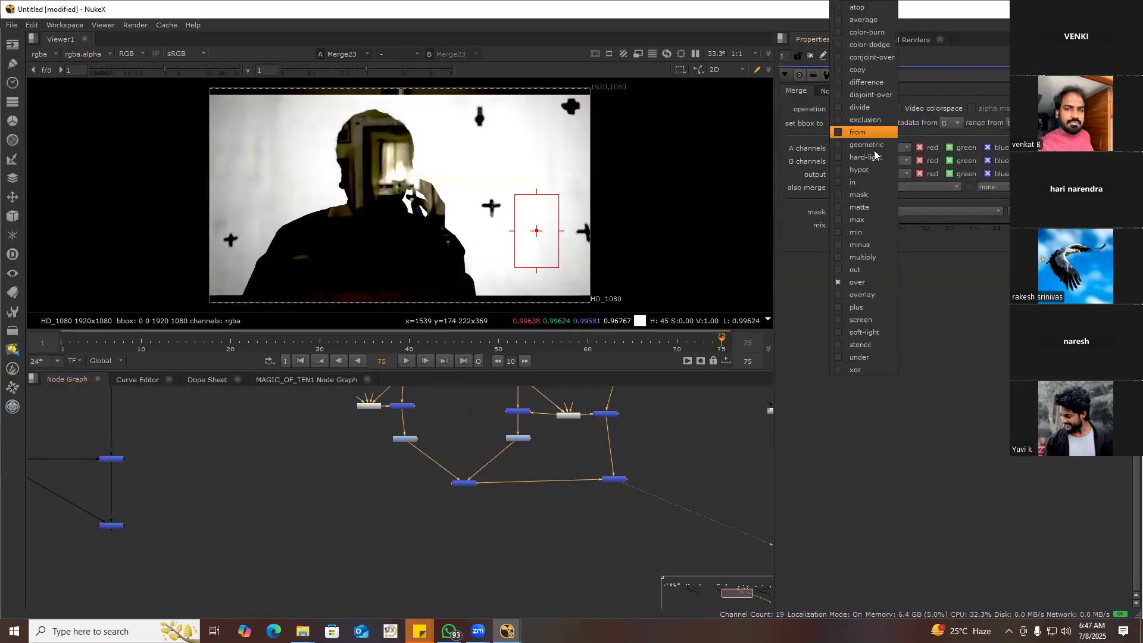
{"action": "left_click", "coordinate": [872, 257]}
Add a final Merge with the actor's Keylight as A and the multiply Merge as B, set to plus
{"action": "left_click", "coordinate": [607, 485]}
{"action": "key", "text": "m"}
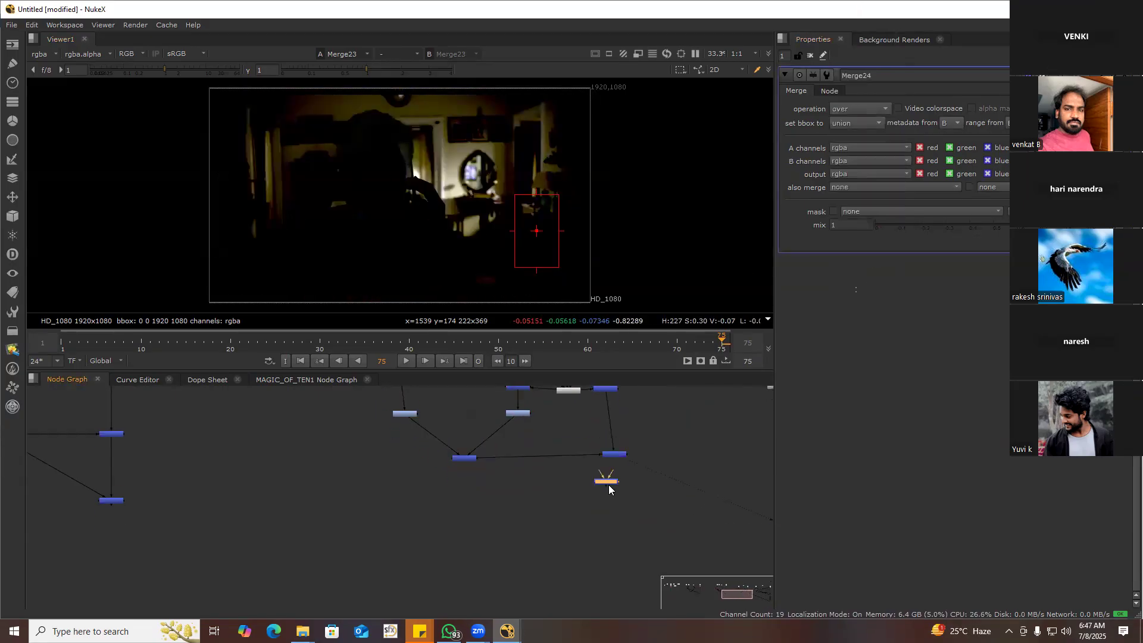
{"action": "left_click_drag", "start_coordinate": [612, 479], "coordinate": [647, 486]}
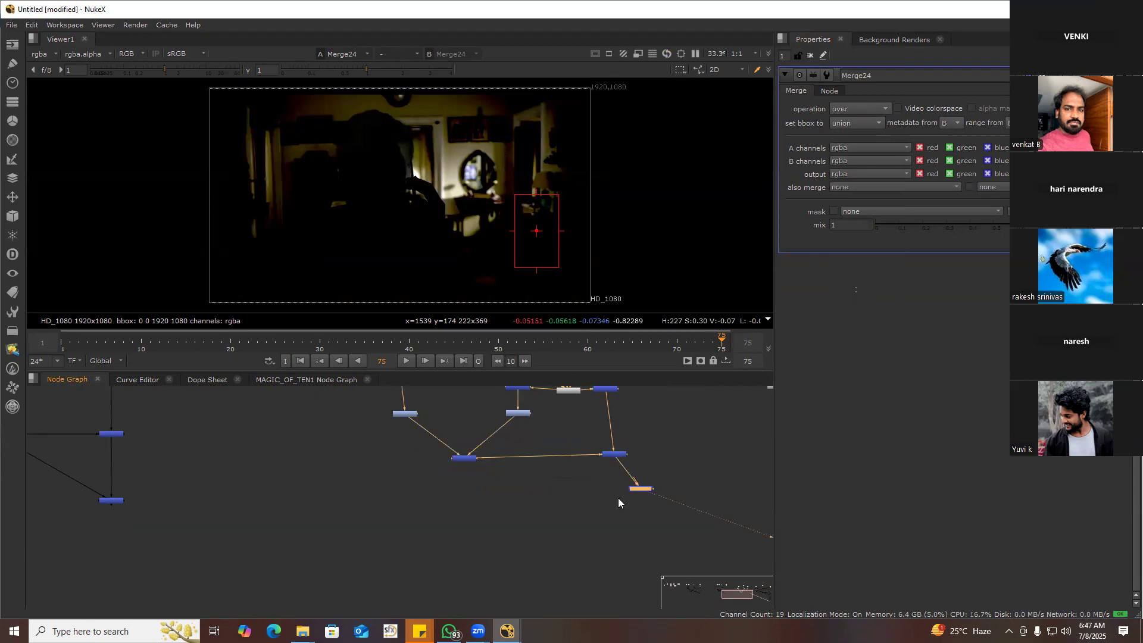
{"action": "middle_click_drag", "start_coordinate": [454, 421], "coordinate": [541, 473]}
{"action": "left_click", "coordinate": [485, 456]}
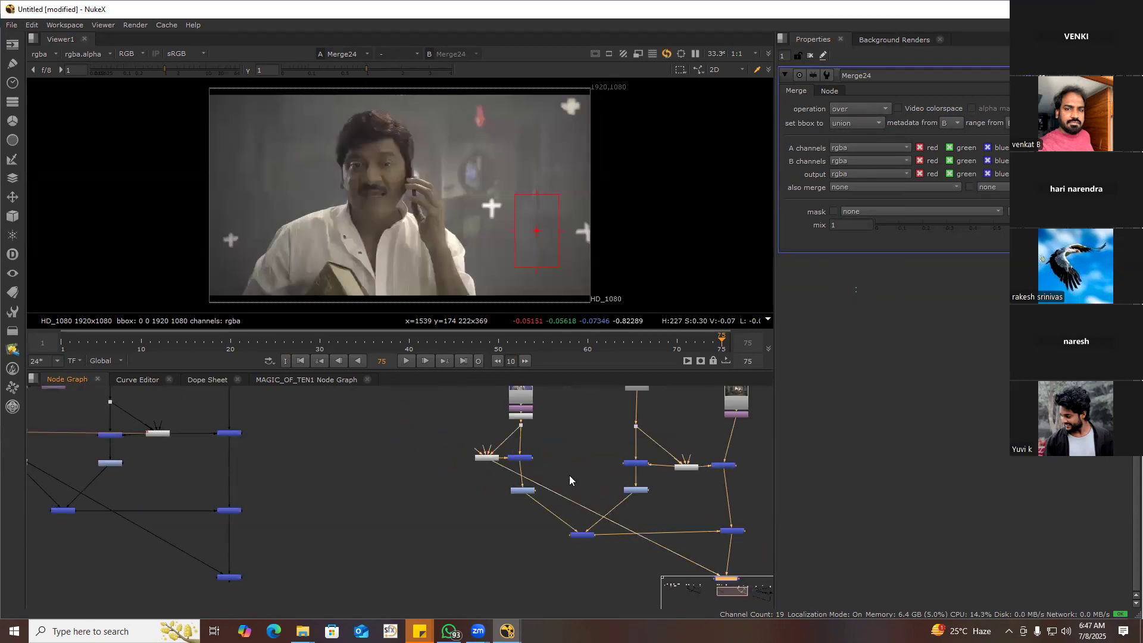
{"action": "middle_click_drag", "start_coordinate": [735, 556], "coordinate": [667, 487]}
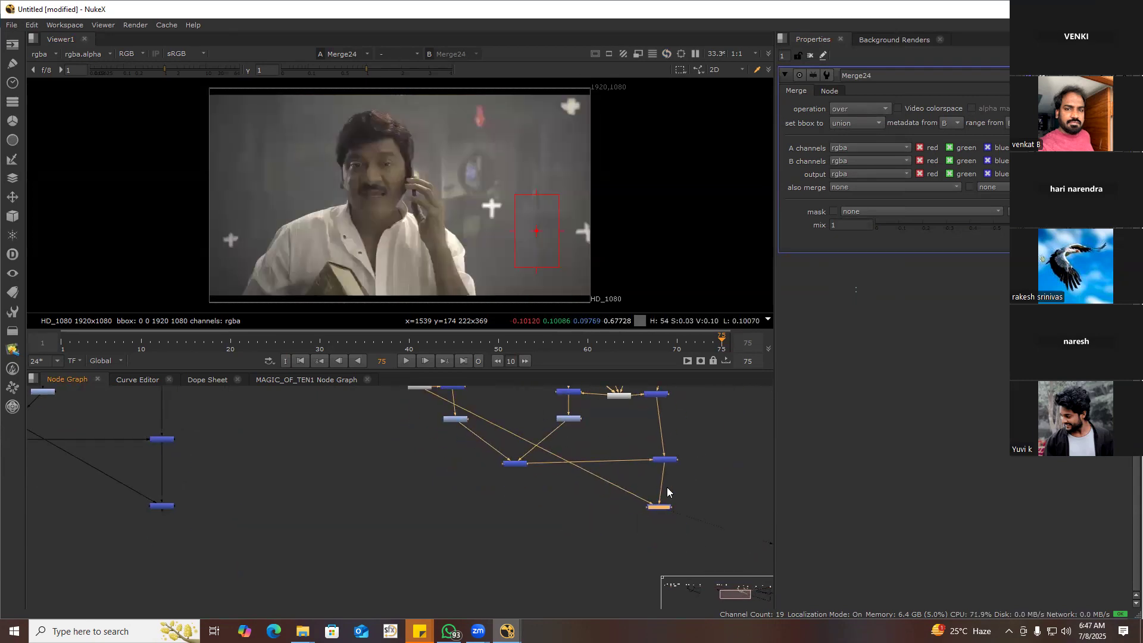
{"action": "left_click", "coordinate": [860, 108]}
{"action": "left_click", "coordinate": [867, 286]}
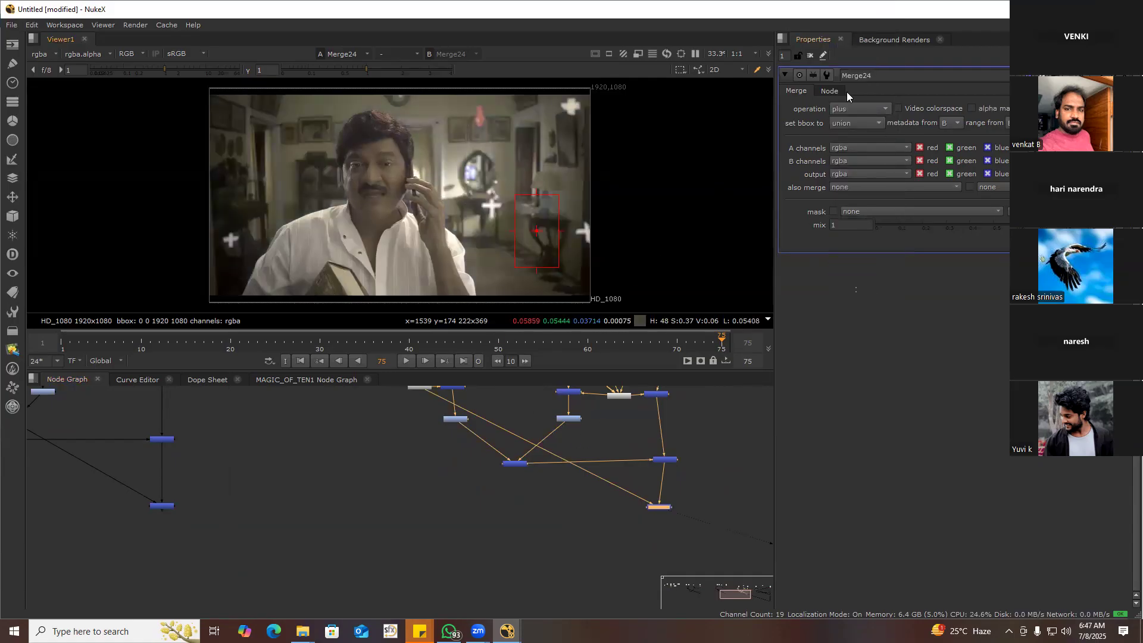
Clear the open node properties and inspect the actor's hair edges in the final composite against the denoised plate
{"action": "left_click", "coordinate": [812, 56]}
{"action": "middle_click_drag", "start_coordinate": [571, 486], "coordinate": [573, 549]}
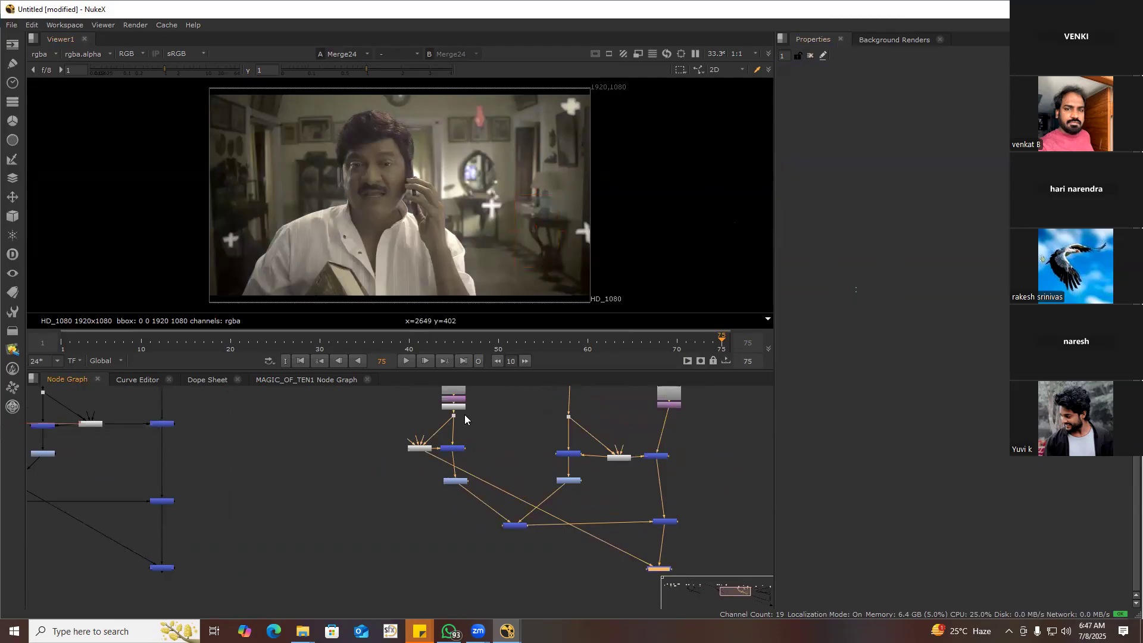
{"action": "left_click", "coordinate": [458, 407]}
{"action": "key", "text": "1"}
{"action": "middle_click_drag", "start_coordinate": [520, 467], "coordinate": [487, 393]}
{"action": "left_click", "coordinate": [482, 451]}
{"action": "key", "text": "1"}
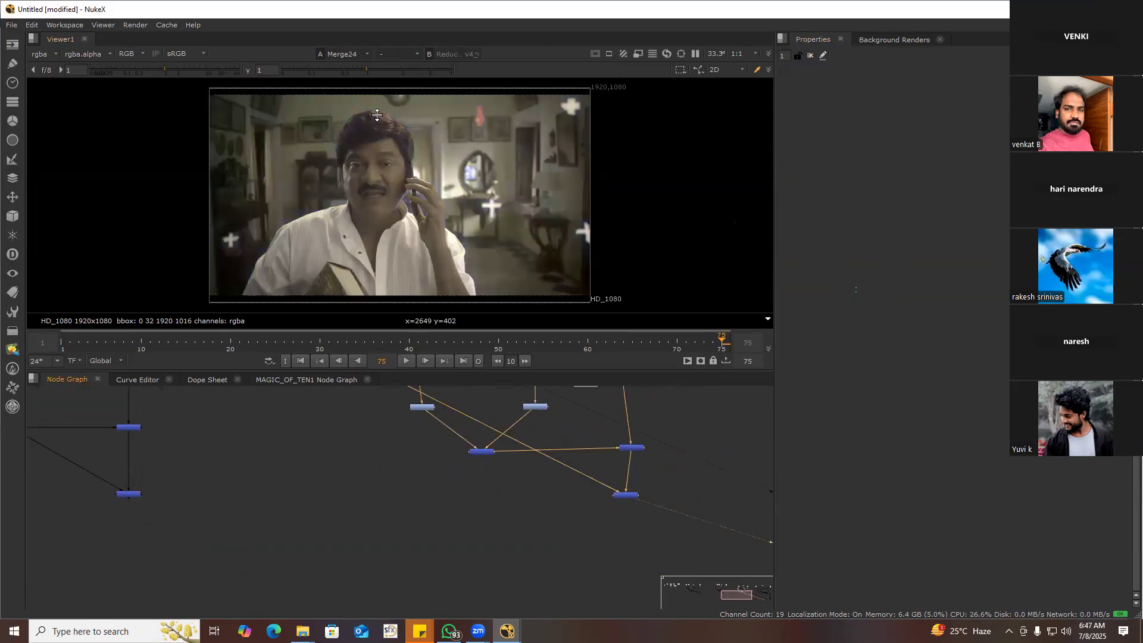
{"action": "scroll", "coordinate": [377, 115], "scroll_direction": "up", "scroll_amount": 5}
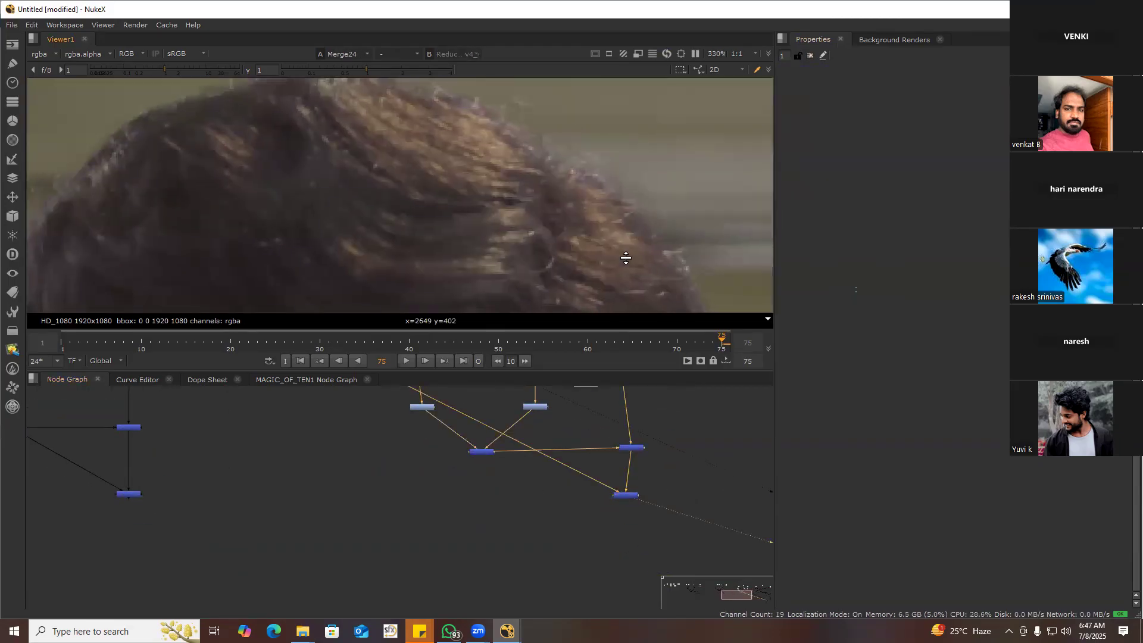
{"action": "scroll", "coordinate": [469, 184], "scroll_direction": "up", "scroll_amount": 2}
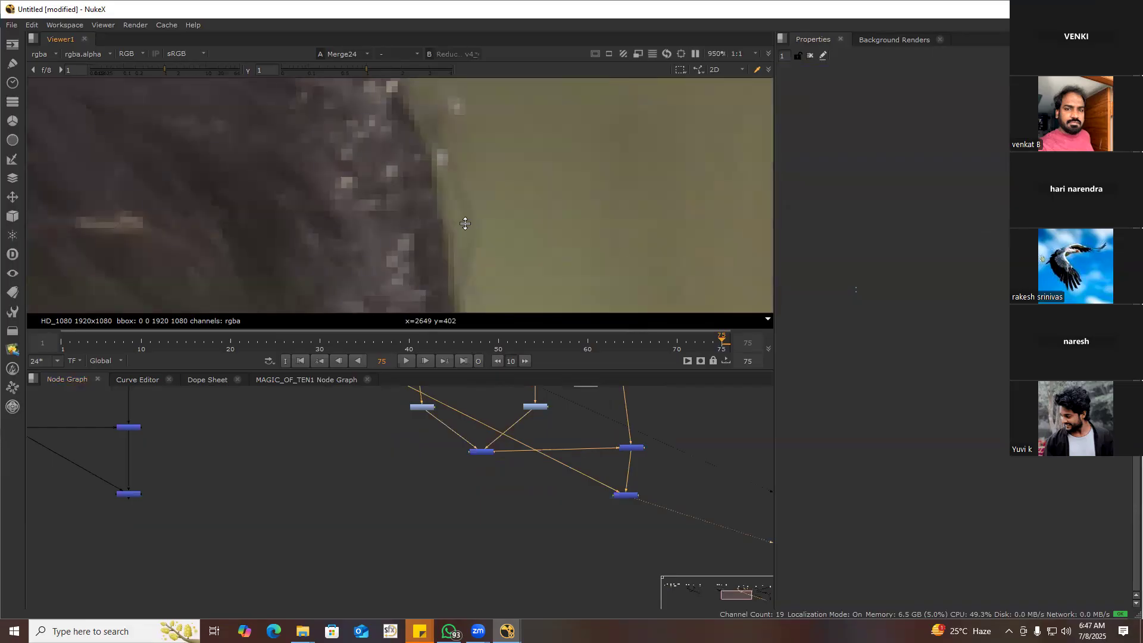
{"action": "scroll", "coordinate": [465, 223], "scroll_direction": "down", "scroll_amount": 3}
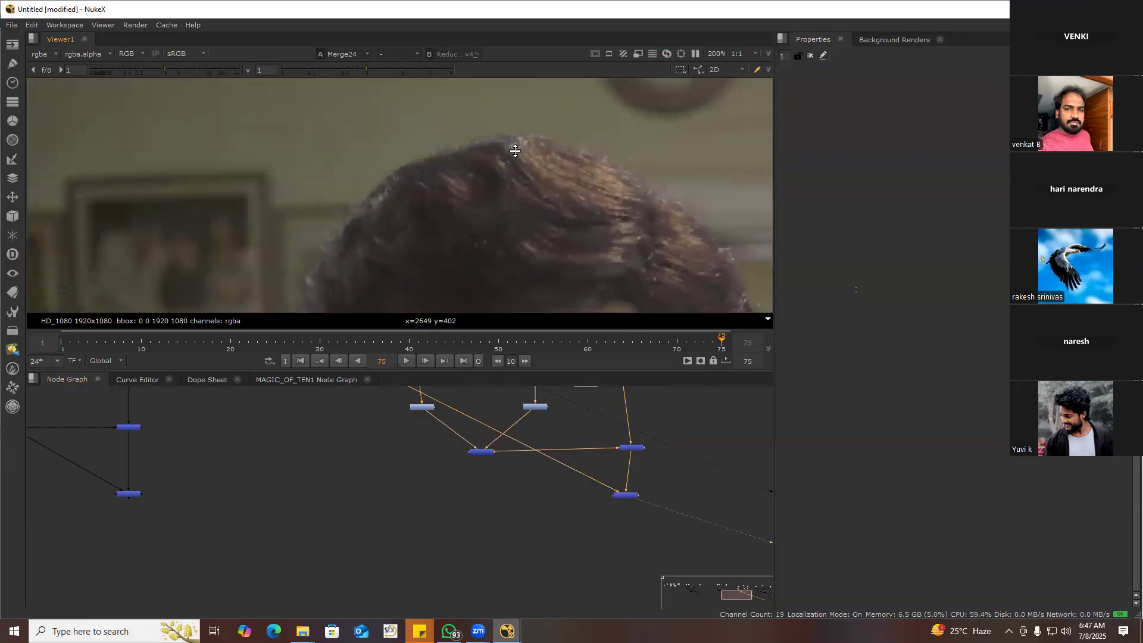
{"action": "scroll", "coordinate": [516, 151], "scroll_direction": "up", "scroll_amount": 3}
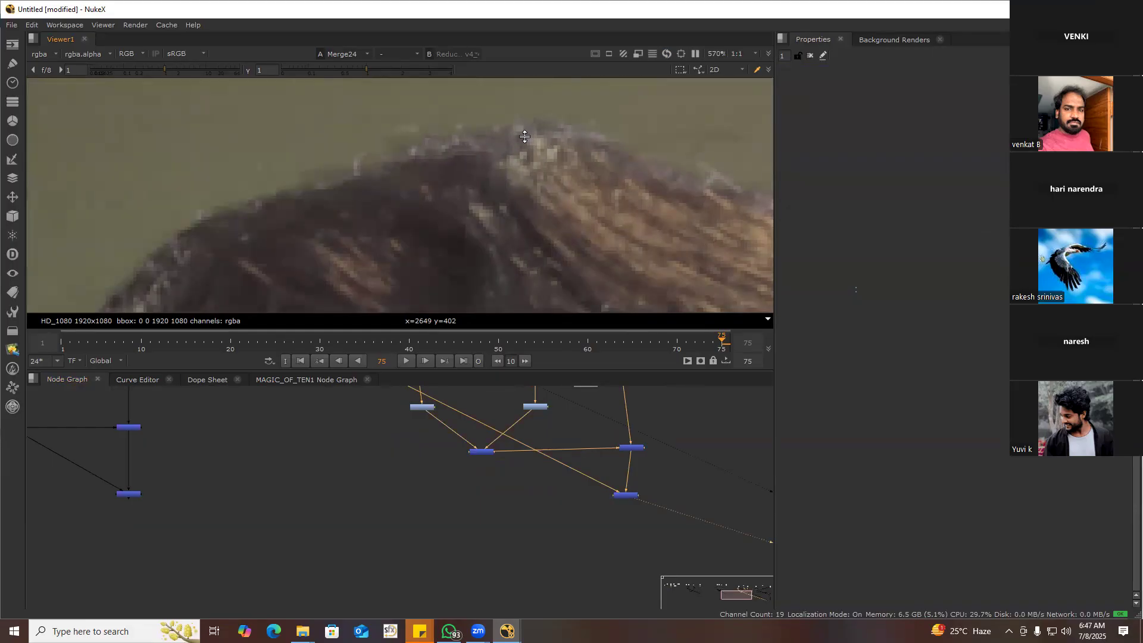
Set the blue Alpha Bias of the actor's Keylight to 0.4 and check the hair and background colour
{"action": "middle_click_drag", "start_coordinate": [456, 339], "coordinate": [460, 466]}
{"action": "scroll", "coordinate": [398, 430], "scroll_direction": "up", "scroll_amount": 4}
{"action": "left_click", "coordinate": [426, 450]}
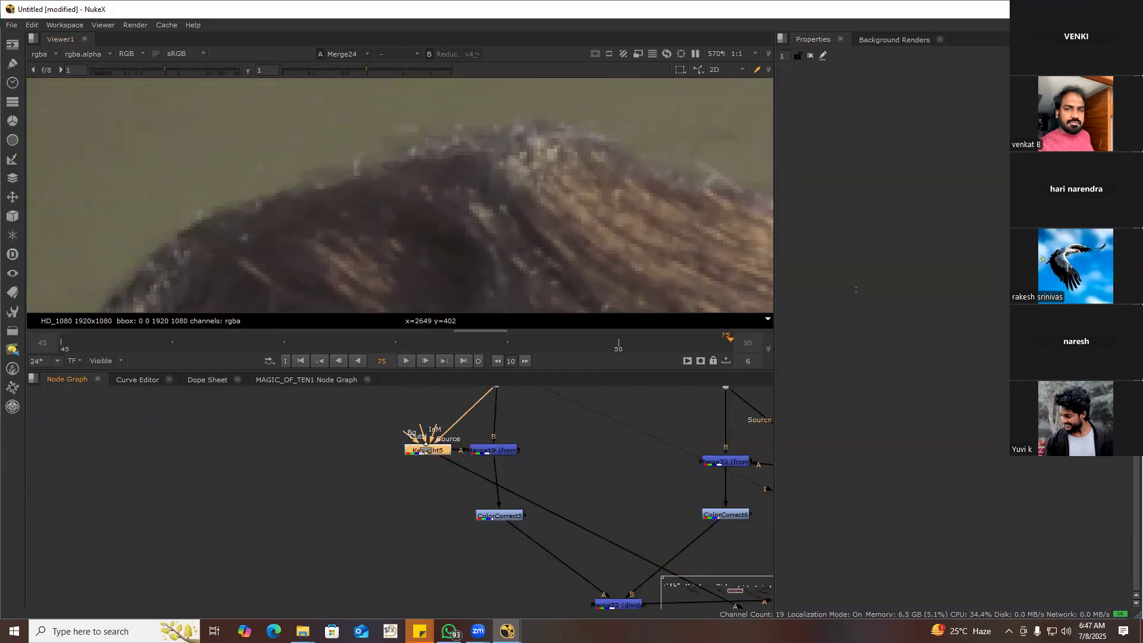
{"action": "double_click", "coordinate": [426, 448]}
{"action": "left_click", "coordinate": [949, 175]}
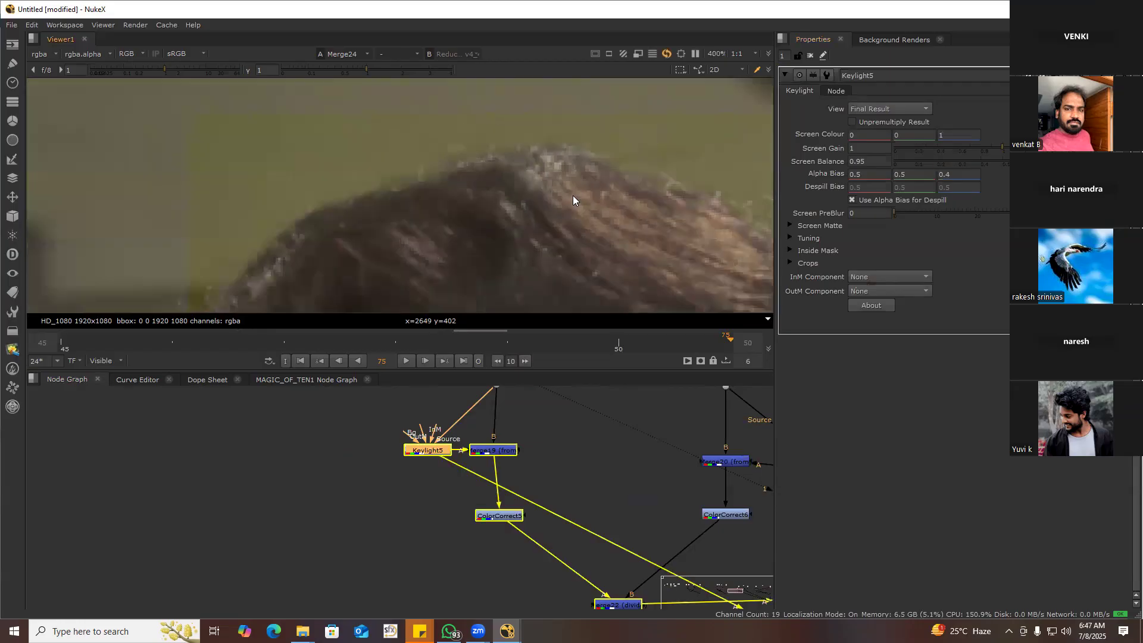
{"action": "scroll", "coordinate": [571, 196], "scroll_direction": "down", "scroll_amount": 15}
{"action": "scroll", "coordinate": [504, 180], "scroll_direction": "up", "scroll_amount": 7}
{"action": "scroll", "coordinate": [541, 256], "scroll_direction": "up", "scroll_amount": 1}
{"action": "left_click", "coordinate": [595, 445]}
{"action": "left_click", "coordinate": [436, 454]}
{"action": "middle_click_drag", "start_coordinate": [471, 451], "coordinate": [210, 451]}
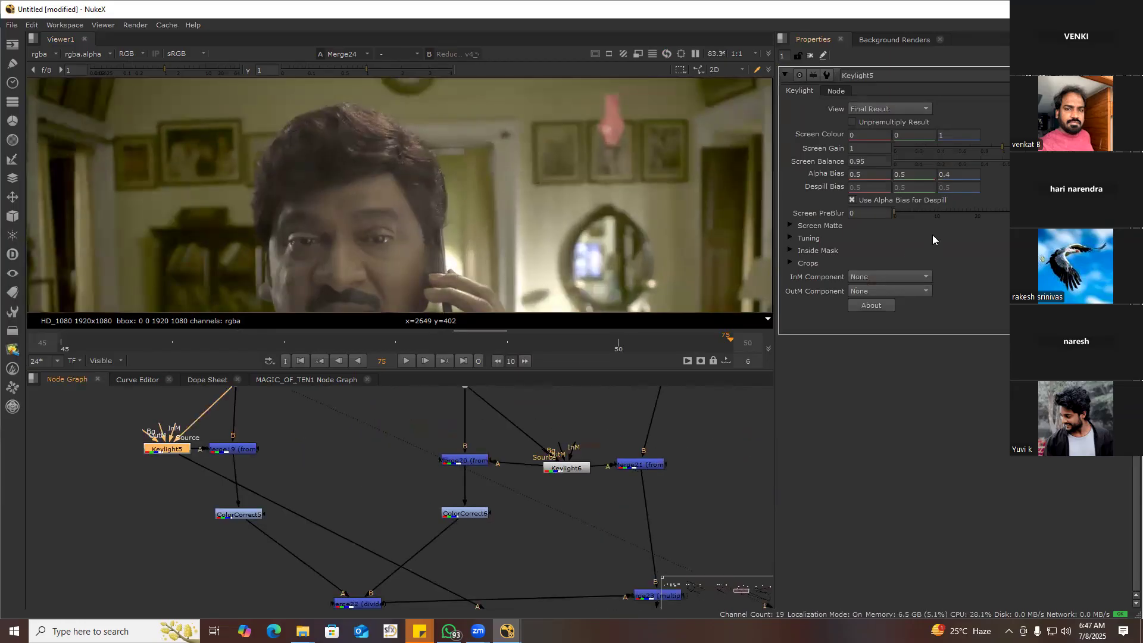
Set the blue Alpha Bias of the Constant branch's Keylight to 0.4 and check the hair edges
{"action": "left_click_drag", "start_coordinate": [550, 470], "coordinate": [553, 467]}
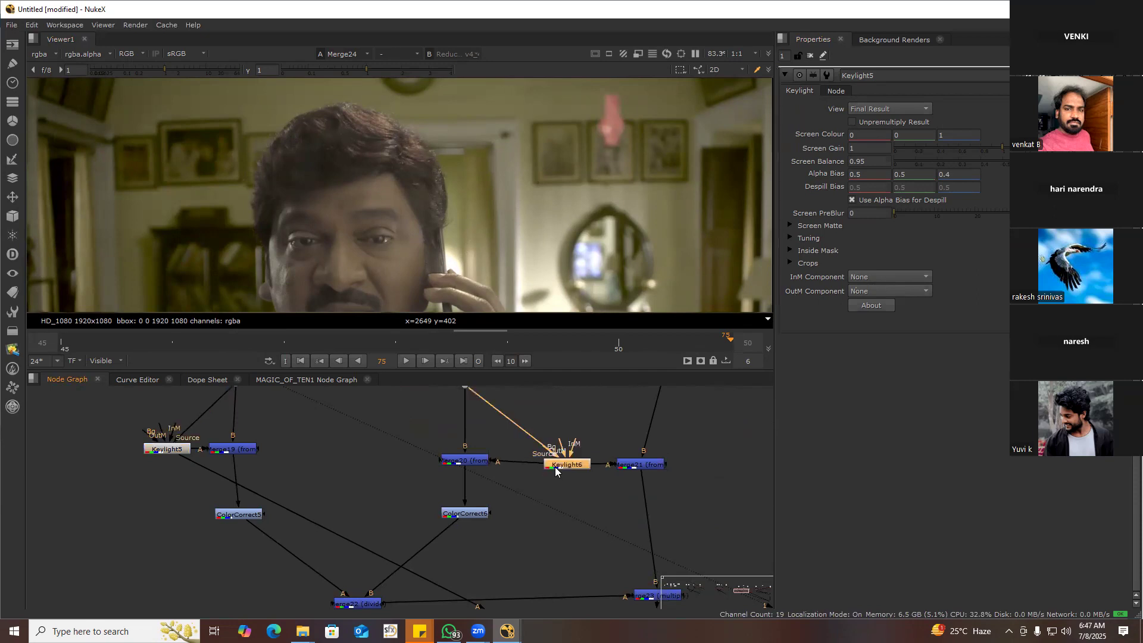
{"action": "left_click", "coordinate": [955, 175]}
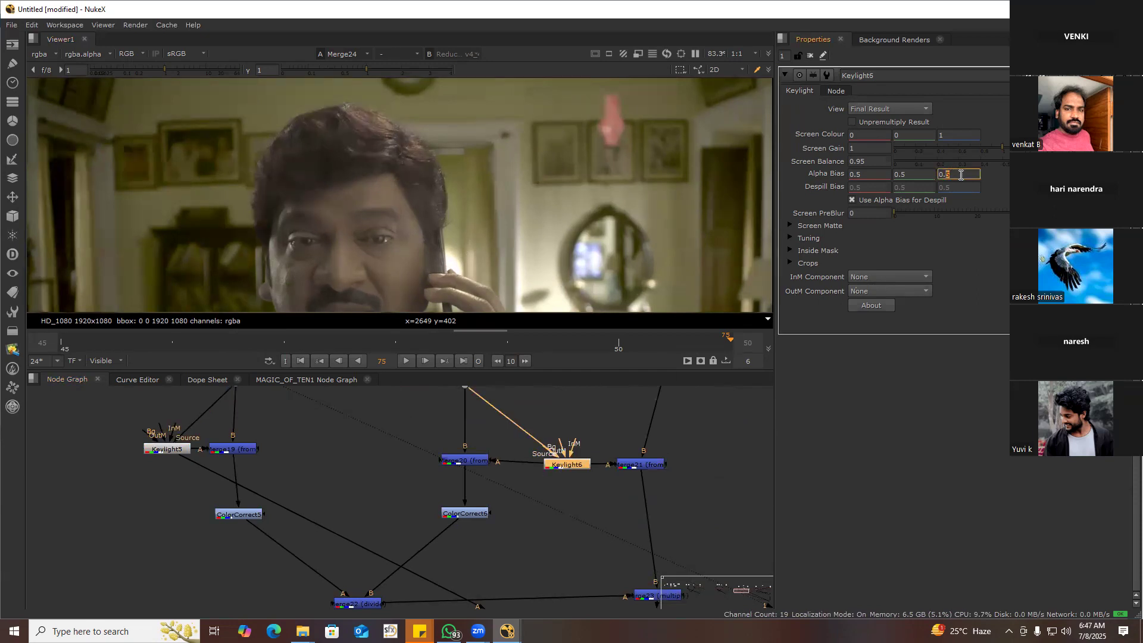
{"action": "key", "text": "BackSpace"}
{"action": "type", "text": "4"}
{"action": "key", "text": "Return"}
{"action": "scroll", "coordinate": [485, 164], "scroll_direction": "up", "scroll_amount": 5}
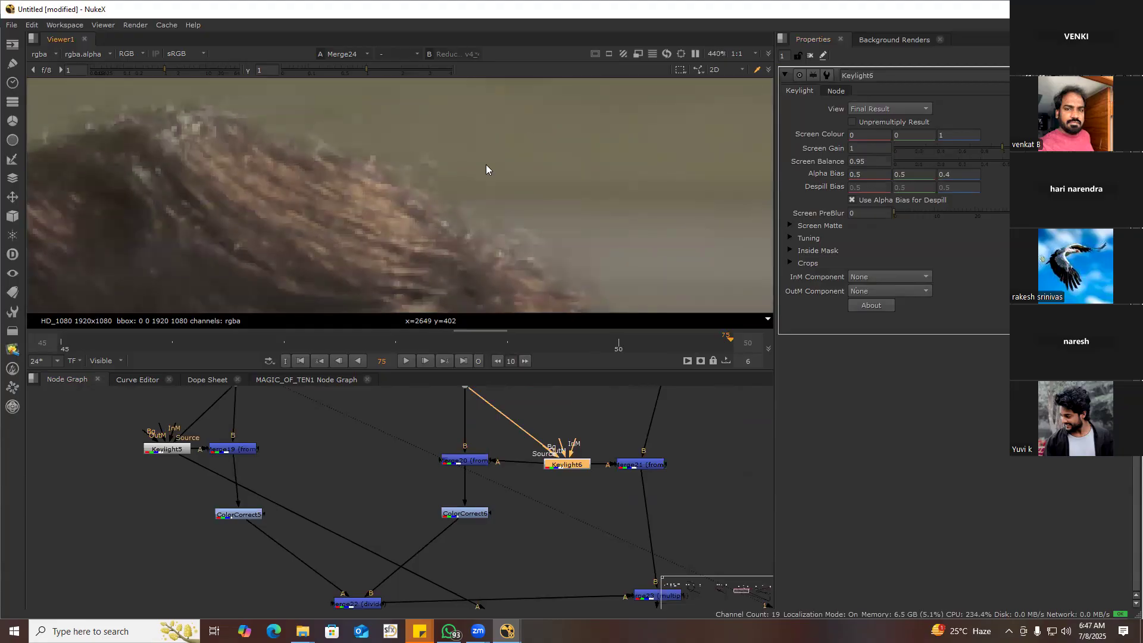
{"action": "scroll", "coordinate": [455, 207], "scroll_direction": "down", "scroll_amount": 4}
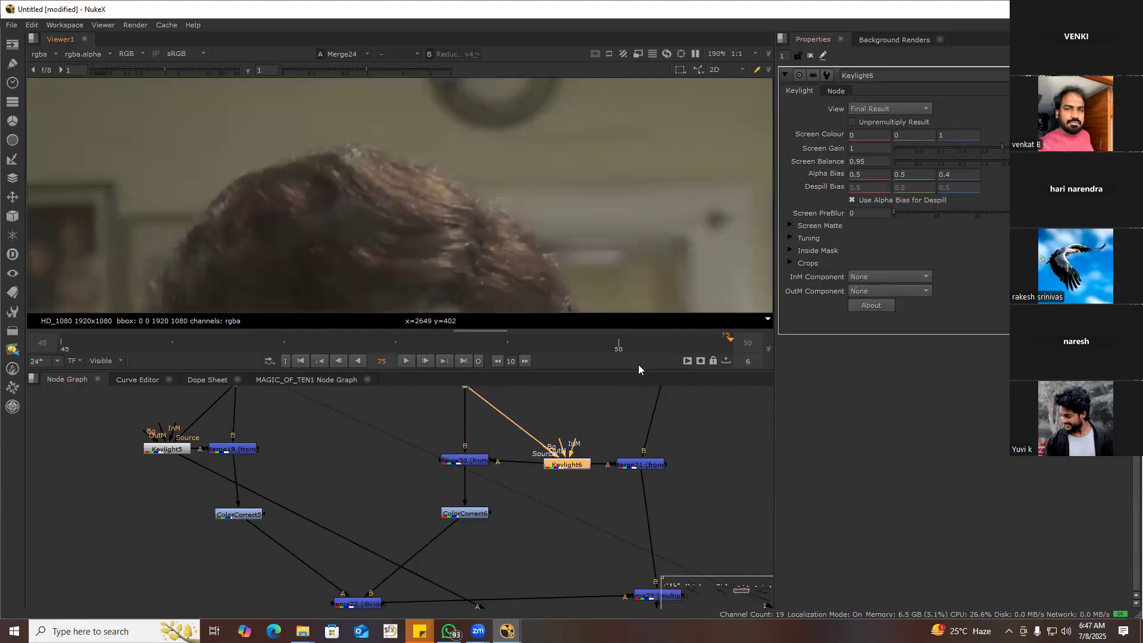
Clone the actor's Keylight and replace the Constant branch's Keylight with the clone
{"action": "left_click", "coordinate": [166, 450]}
{"action": "key", "text": "alt+k"}
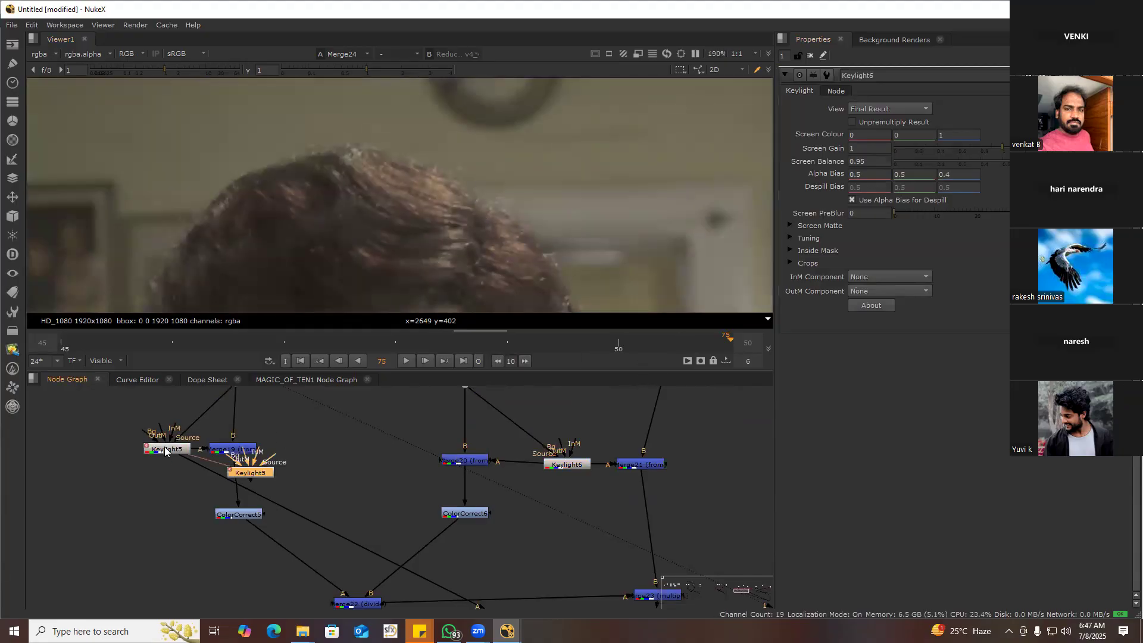
{"action": "mouse_move", "coordinate": [267, 470]}
{"action": "left_mouse_down"}
{"action": "mouse_move", "coordinate": [364, 476]}
{"action": "mouse_move", "coordinate": [574, 444]}
{"action": "mouse_move", "coordinate": [577, 467]}
{"action": "left_mouse_up"}
{"action": "left_click", "coordinate": [266, 477]}
{"action": "key", "text": "Delete"}
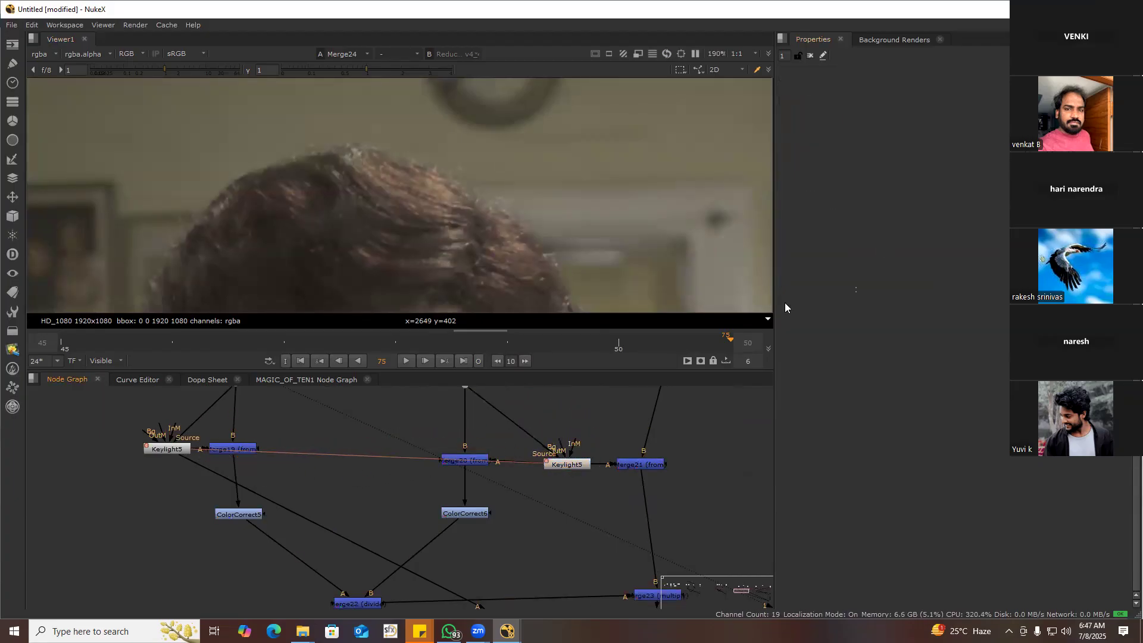
Try lowering the cloned Keylight's blue Alpha Bias, and compare the hair edge with the value at 0.5
{"action": "left_click", "coordinate": [570, 465]}
{"action": "left_click", "coordinate": [950, 173]}
{"action": "key", "text": "Down"}
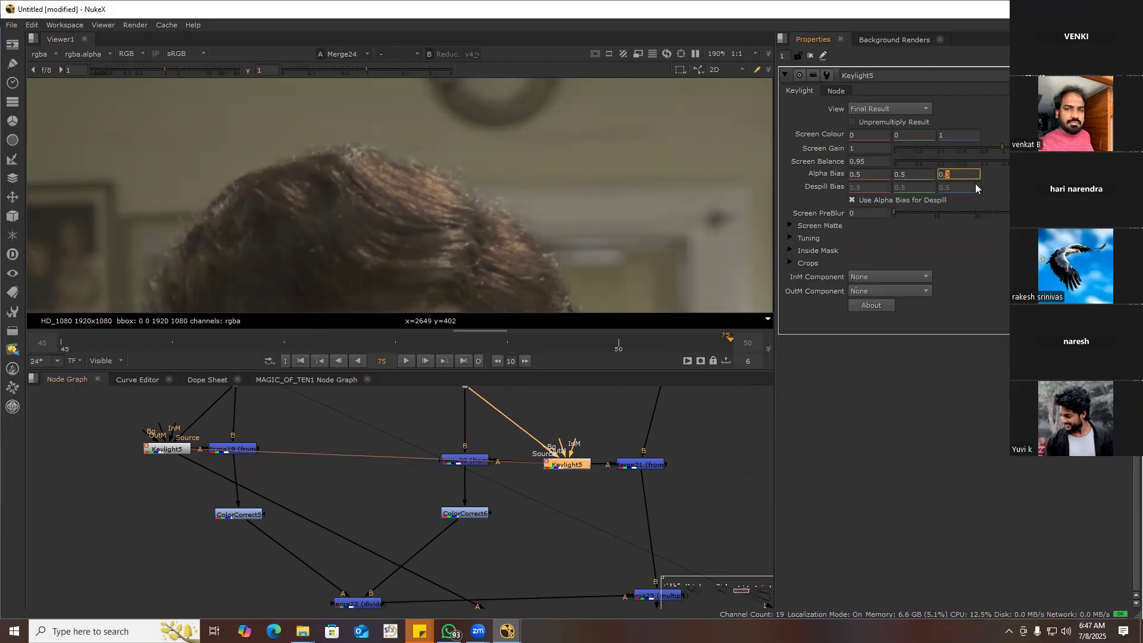
{"action": "scroll", "coordinate": [512, 184], "scroll_direction": "up", "scroll_amount": 5}
{"action": "left_click", "coordinate": [960, 174]}
{"action": "type", "text": "0.5"}
{"action": "key", "text": "Return"}
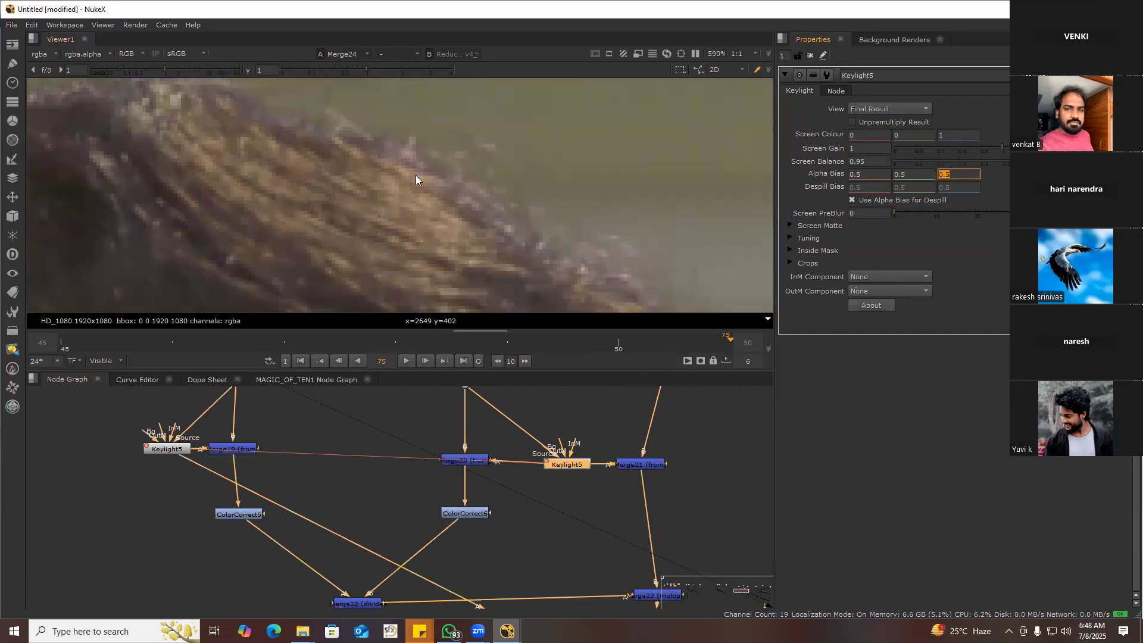
Set the cloned Keylight's blue Alpha Bias to 0.3 and check the whole composite
{"action": "double_click", "coordinate": [962, 177]}
{"action": "key", "text": "Return"}
{"action": "scroll", "coordinate": [316, 194], "scroll_direction": "down", "scroll_amount": 10}
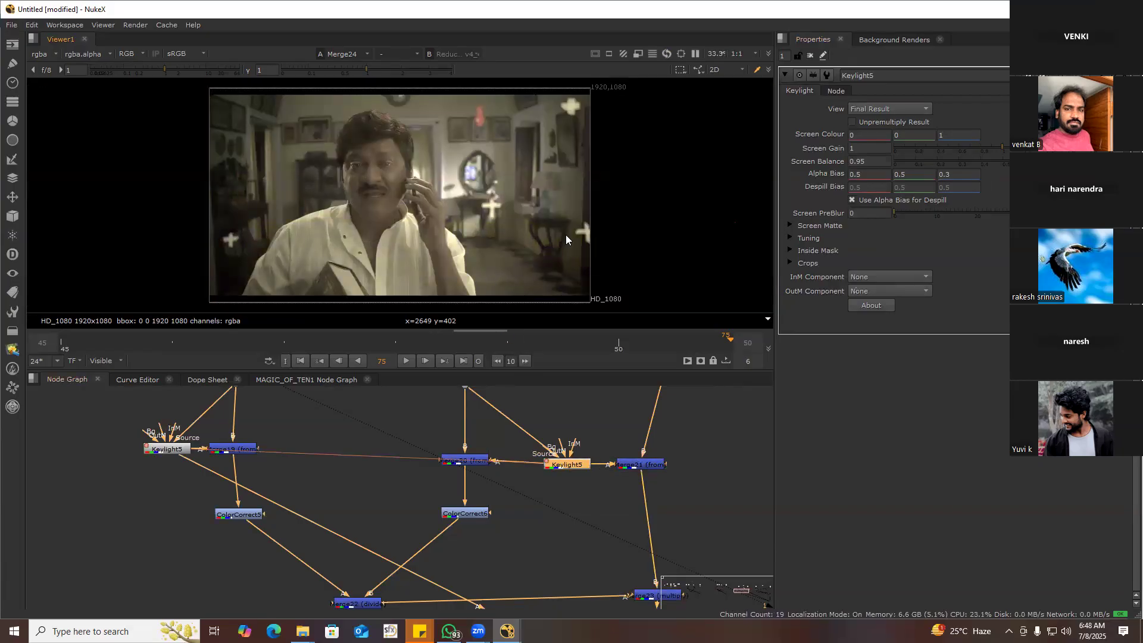
{"action": "scroll", "coordinate": [442, 142], "scroll_direction": "up", "scroll_amount": 5}
{"action": "scroll", "coordinate": [530, 476], "scroll_direction": "down", "scroll_amount": 3}
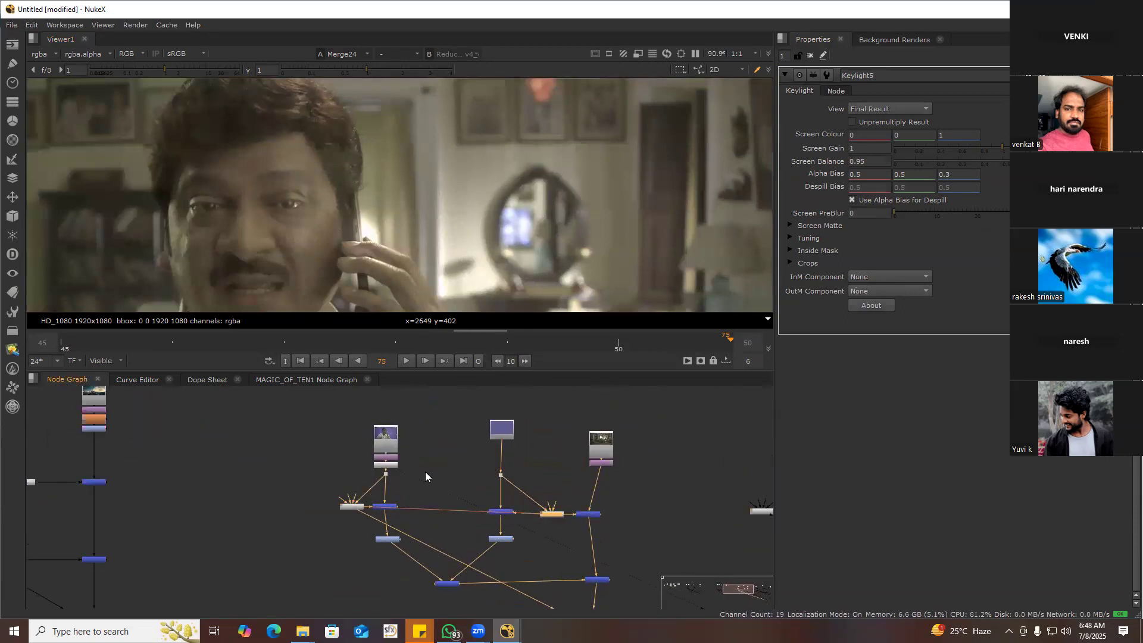
Show the denoised actor plate and sample an area of the blue screen beside the actor
{"action": "scroll", "coordinate": [425, 471], "scroll_direction": "up", "scroll_amount": 2}
{"action": "left_click", "coordinate": [371, 465]}
{"action": "key", "text": "1"}
{"action": "scroll", "coordinate": [377, 461], "scroll_direction": "down", "scroll_amount": 3}
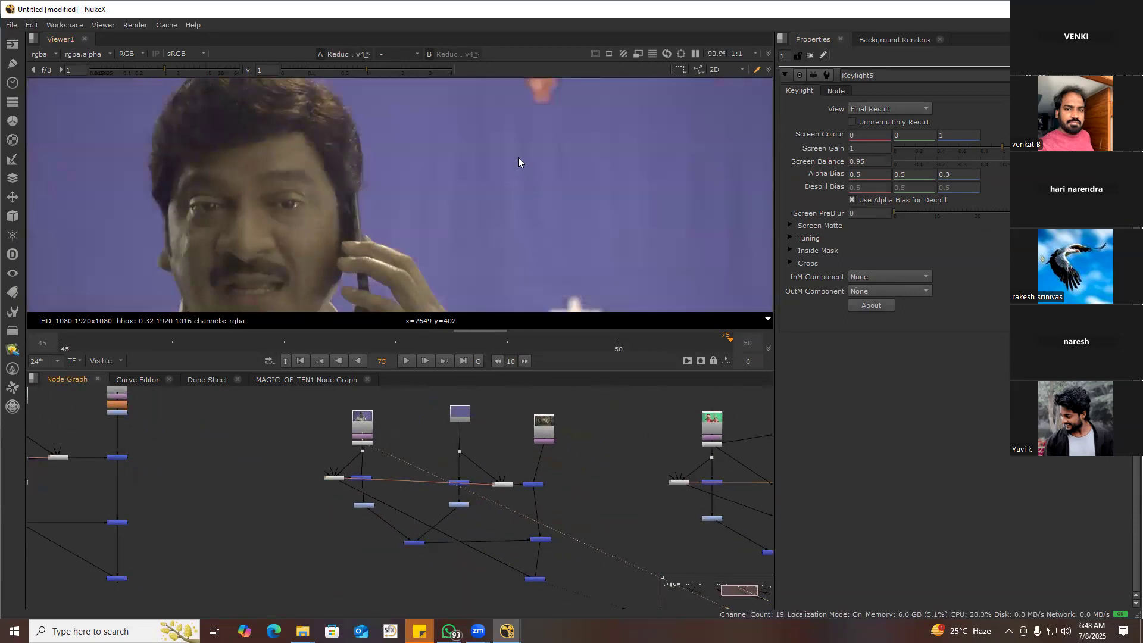
{"action": "scroll", "coordinate": [518, 157], "scroll_direction": "up", "scroll_amount": 2}
{"action": "left_click_drag", "start_coordinate": [464, 134], "coordinate": [513, 235], "text": "ctrl+shift"}
{"action": "scroll", "coordinate": [527, 449], "scroll_direction": "down", "scroll_amount": 4}
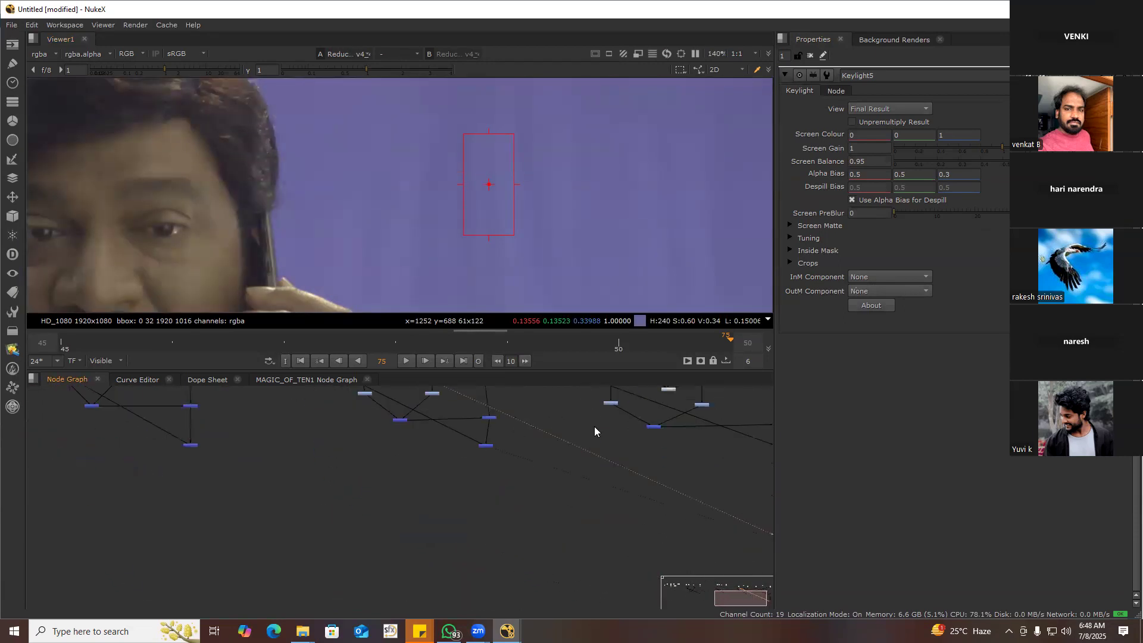
Show the final merge and compare the sampled area beside the actor within the whole composite
{"action": "scroll", "coordinate": [626, 516], "scroll_direction": "up", "scroll_amount": 2}
{"action": "scroll", "coordinate": [546, 502], "scroll_direction": "down", "scroll_amount": 2}
{"action": "scroll", "coordinate": [456, 528], "scroll_direction": "up", "scroll_amount": 2}
{"action": "left_click", "coordinate": [502, 510]}
{"action": "key", "text": "1"}
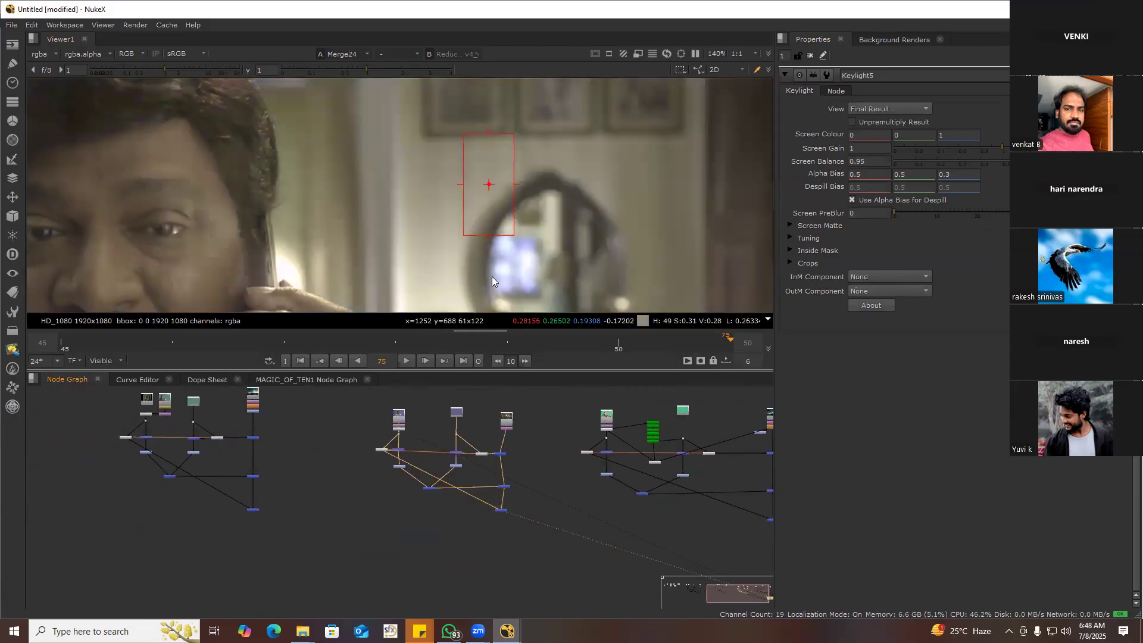
{"action": "scroll", "coordinate": [626, 172], "scroll_direction": "down", "scroll_amount": 4}
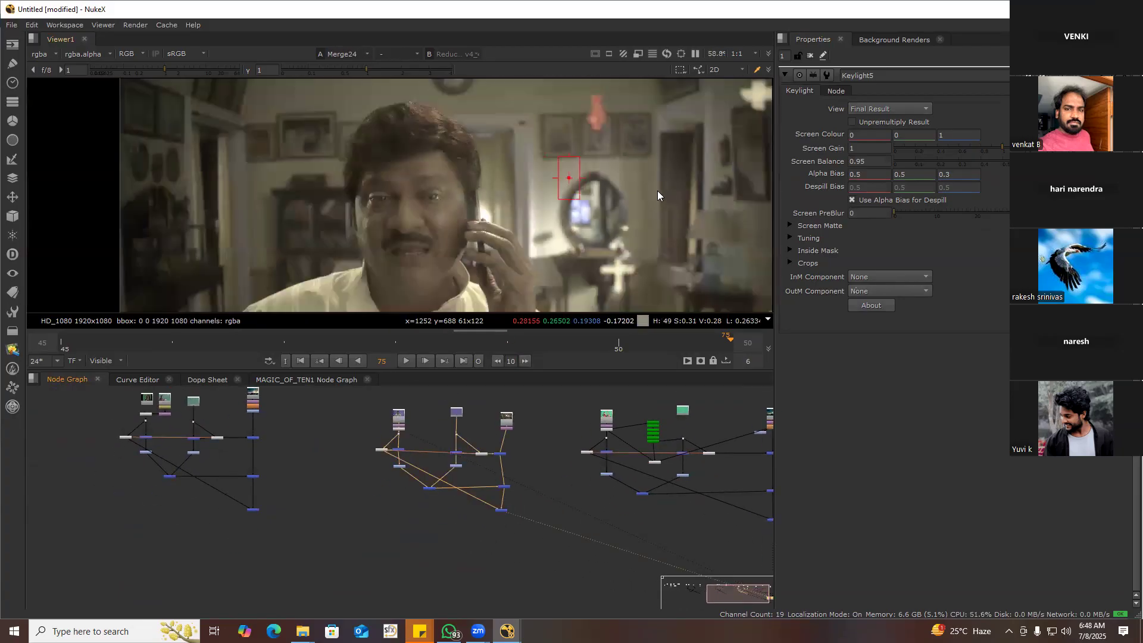
{"action": "scroll", "coordinate": [631, 170], "scroll_direction": "up", "scroll_amount": 4}
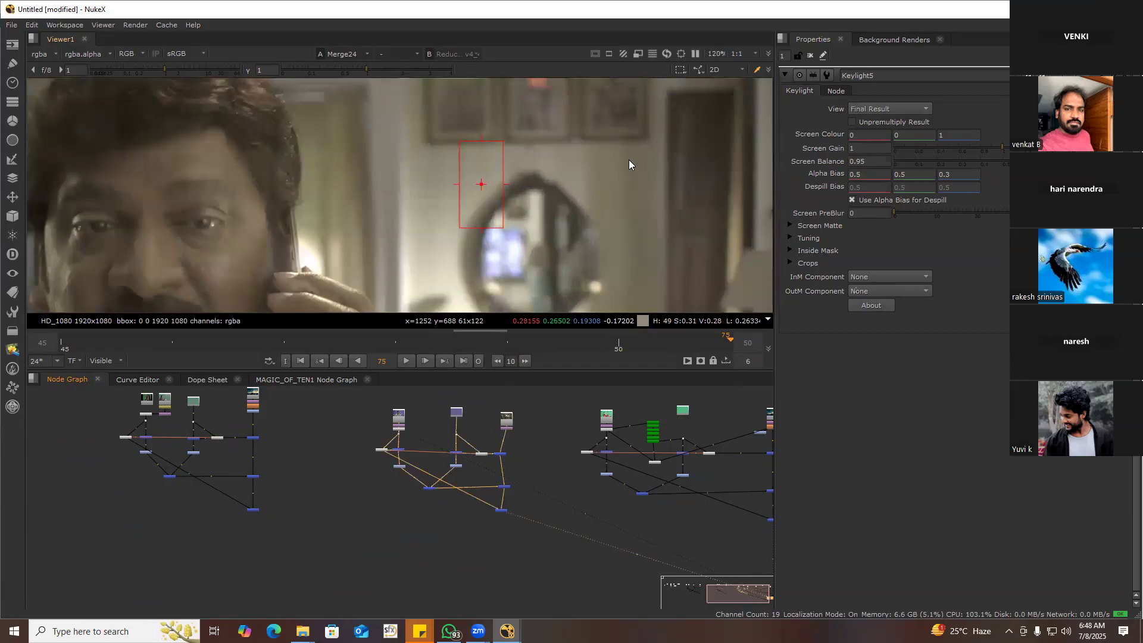
Compare the reformatted living-room background plate with the final merge
{"action": "scroll", "coordinate": [516, 428], "scroll_direction": "up", "scroll_amount": 3}
{"action": "left_click", "coordinate": [495, 428]}
{"action": "key", "text": "1"}
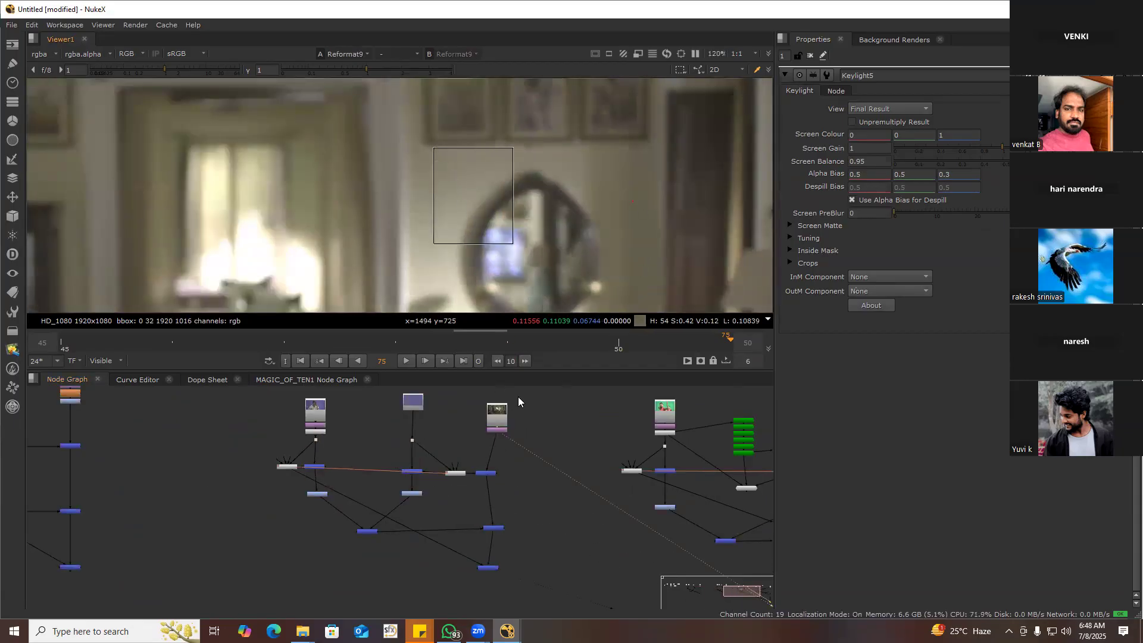
{"action": "middle_click_drag", "start_coordinate": [464, 593], "coordinate": [462, 535]}
{"action": "left_click", "coordinate": [486, 509]}
{"action": "key", "text": "1"}
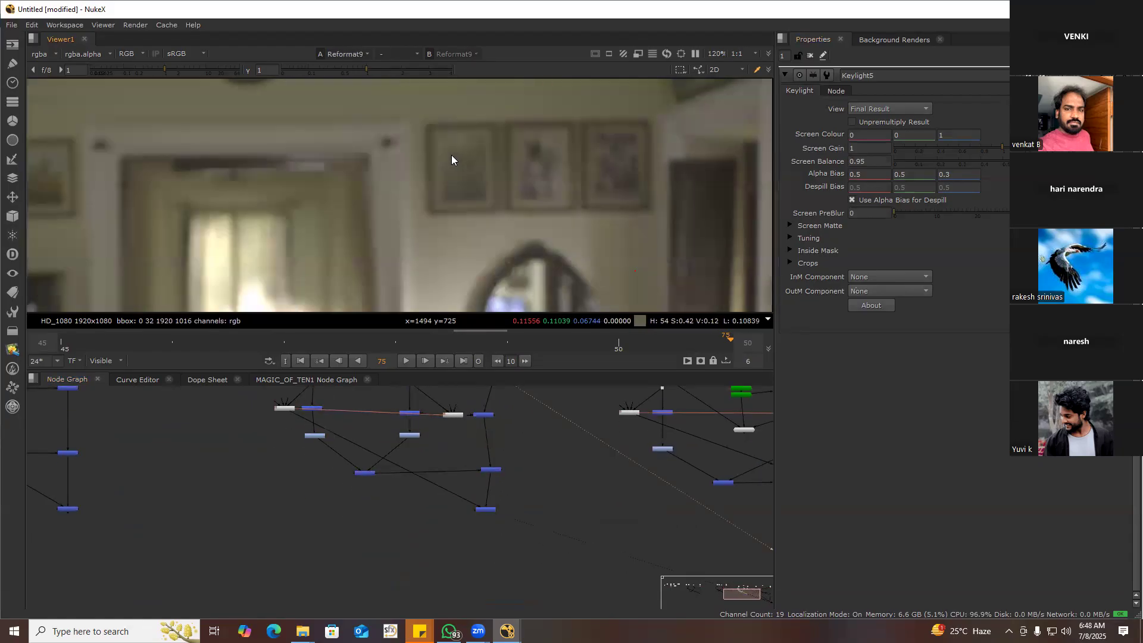
{"action": "key", "text": "ctrl+z"}
{"action": "key", "text": "ctrl+y"}
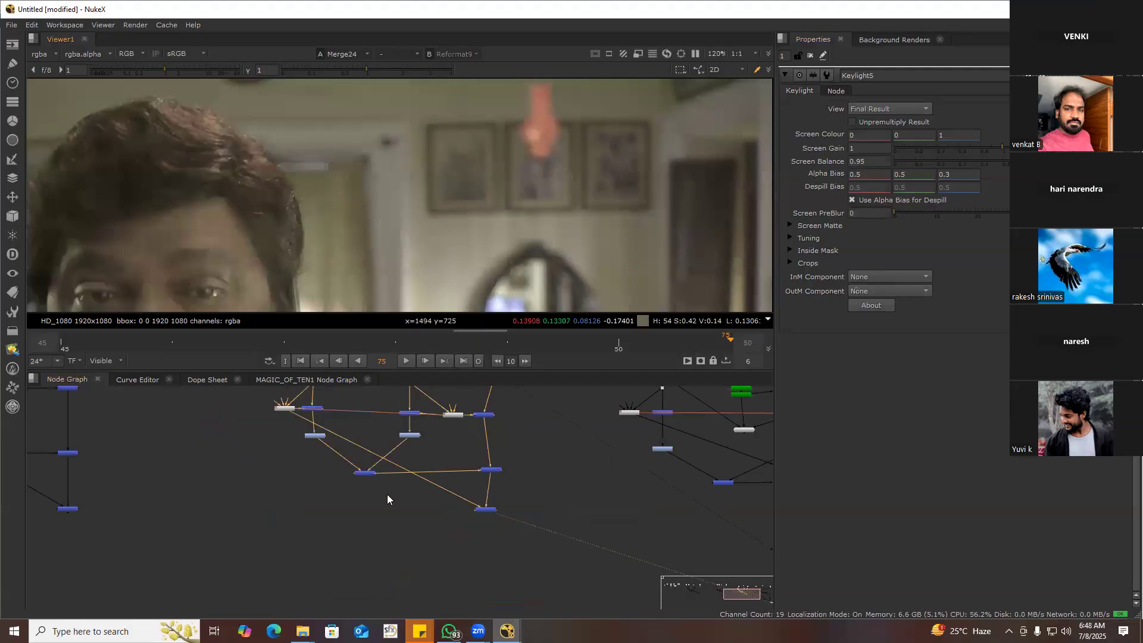
Add an IBKColour node fed by the actor's Reduce Noise, view its output and set its size to 0
{"action": "scroll", "coordinate": [387, 494], "scroll_direction": "up", "scroll_amount": 5}
{"action": "left_click", "coordinate": [305, 434]}
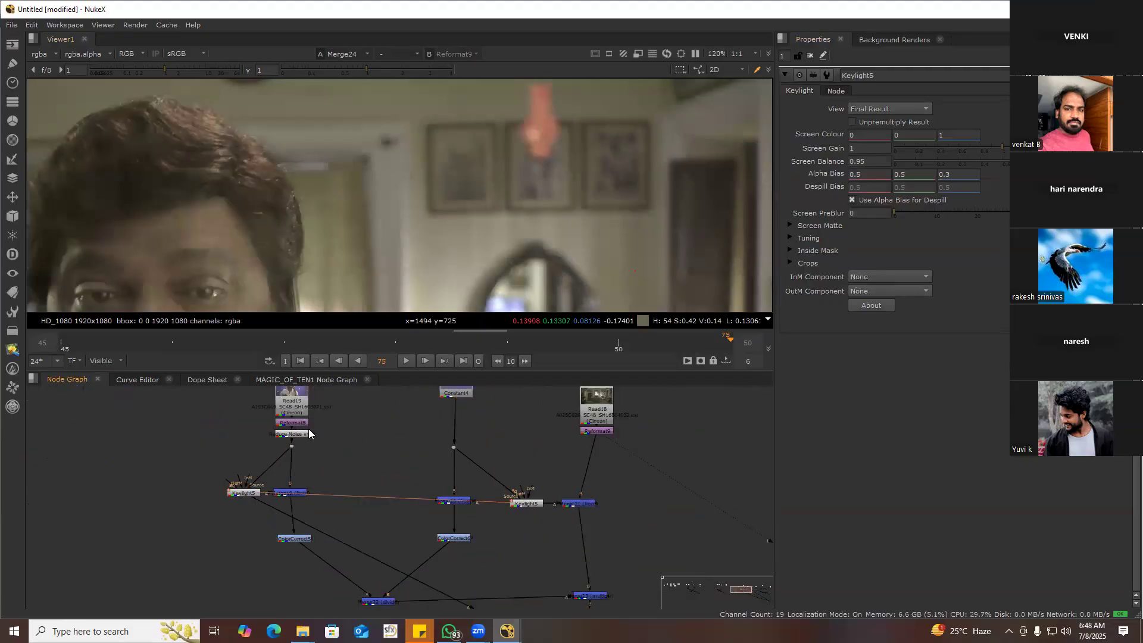
{"action": "key", "text": "1"}
{"action": "key", "text": "f"}
{"action": "left_click", "coordinate": [358, 406]}
{"action": "key", "text": "Tab"}
{"action": "type", "text": "ibk"}
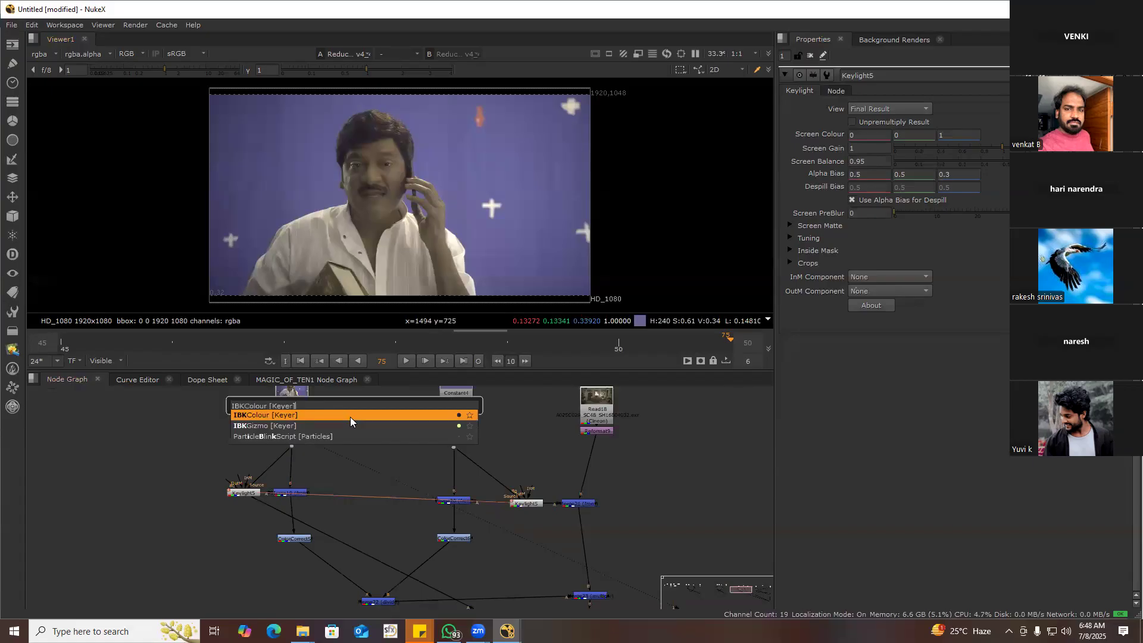
{"action": "left_click", "coordinate": [350, 417]}
{"action": "middle_click_drag", "start_coordinate": [356, 426], "coordinate": [365, 458]}
{"action": "left_click_drag", "start_coordinate": [359, 429], "coordinate": [298, 466]}
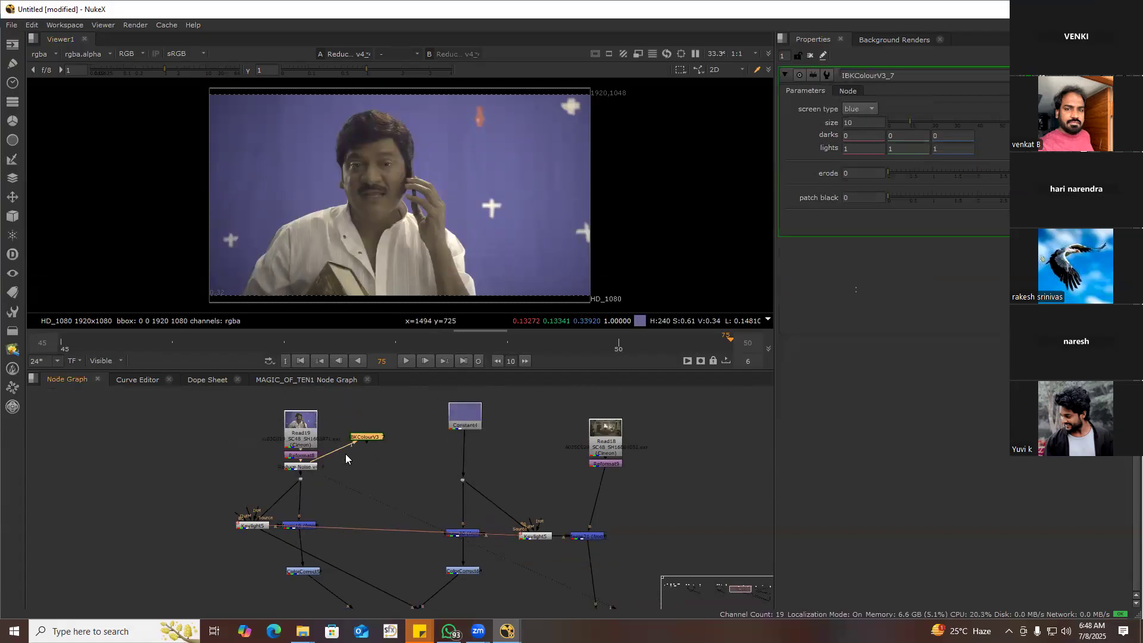
{"action": "key", "text": "1"}
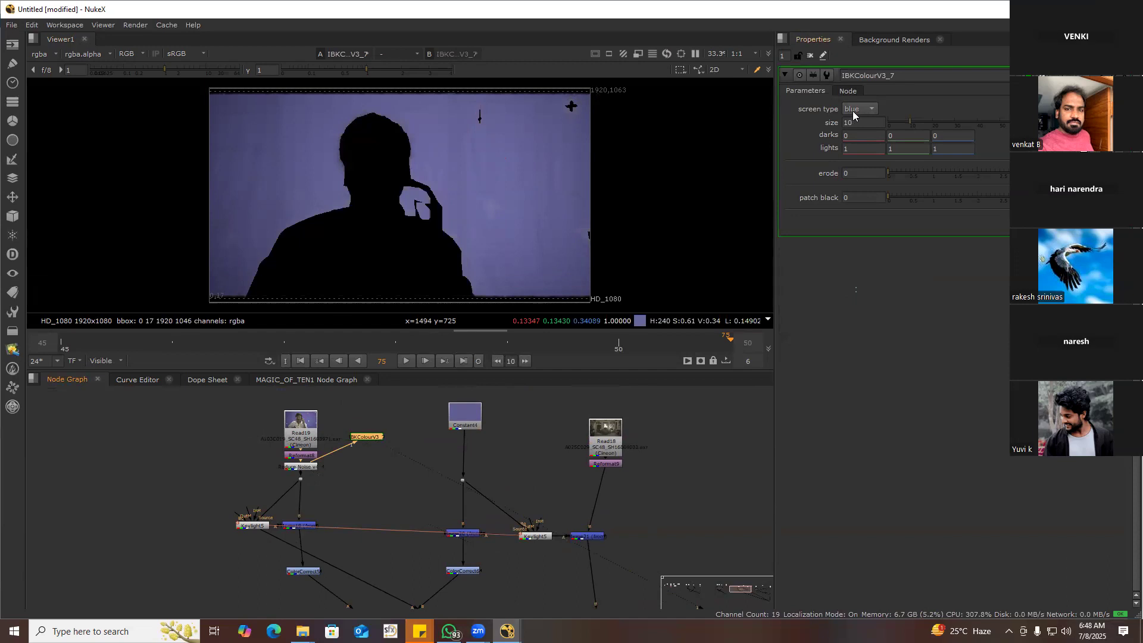
{"action": "left_click_drag", "start_coordinate": [910, 121], "coordinate": [788, 136]}
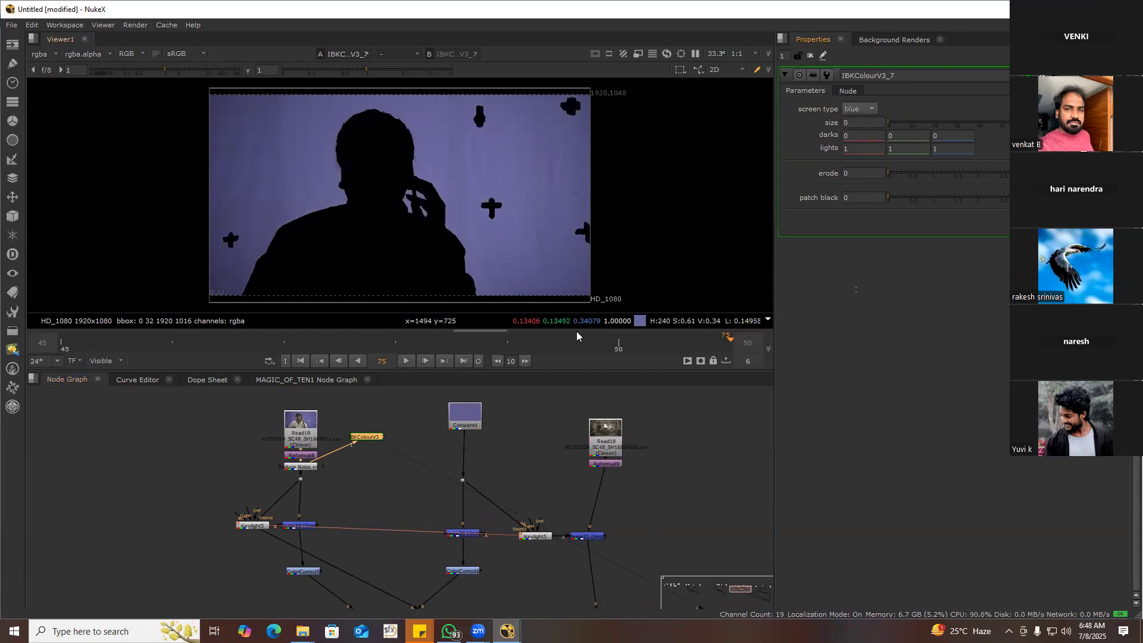
Add a second IBKColour below the first and set its size to 1 and erode to 1
{"action": "left_click_drag", "start_coordinate": [372, 440], "coordinate": [384, 437]}
{"action": "key", "text": "ctrl+c"}
{"action": "key", "text": "ctrl+v"}
{"action": "left_click", "coordinate": [856, 122]}
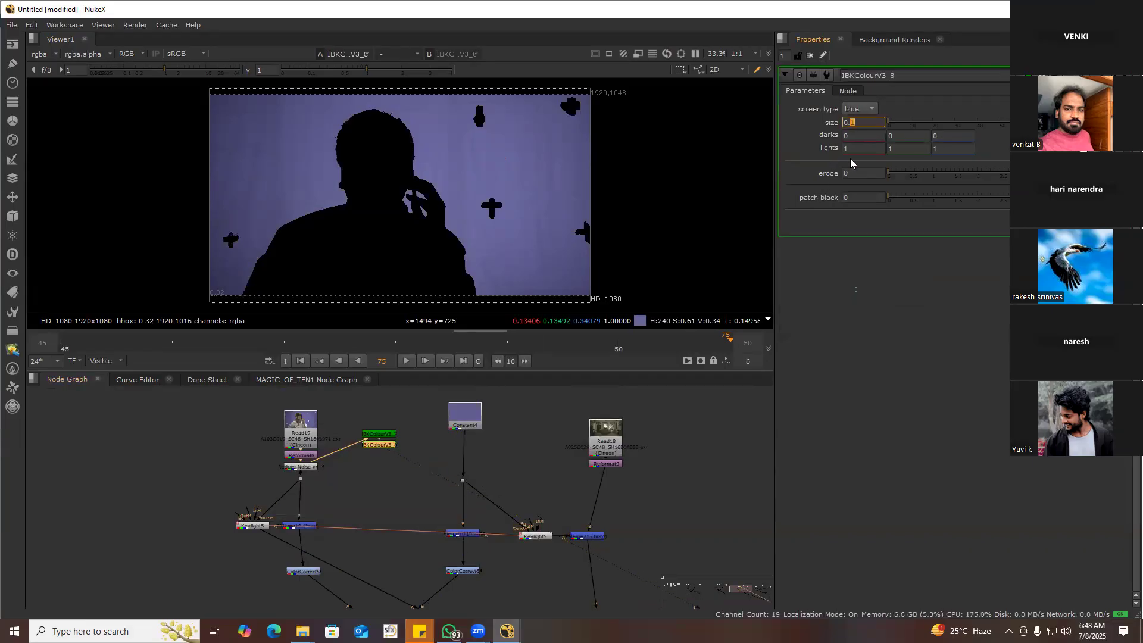
{"action": "key", "text": "ctrl+a"}
{"action": "type", "text": "1"}
{"action": "key", "text": "Tab"}
{"action": "type", "text": "1"}
Add a third IBKColour to the stack and set its patch black to 10
{"action": "left_click_drag", "start_coordinate": [464, 416], "coordinate": [461, 418]}
{"action": "key", "text": "ctrl+v"}
{"action": "left_click", "coordinate": [863, 197]}
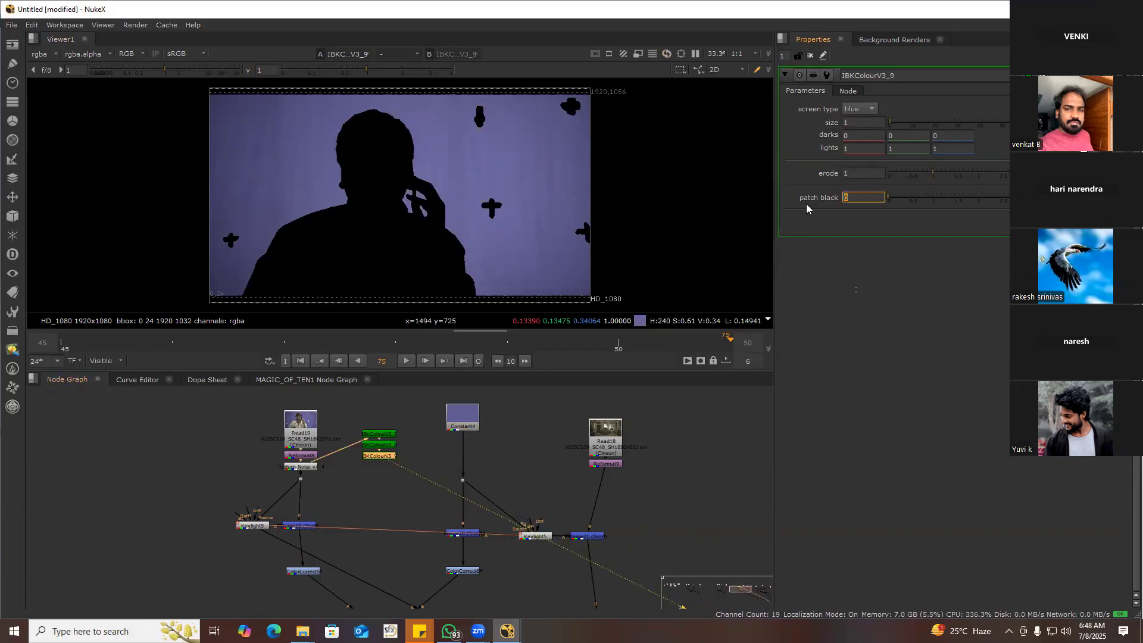
{"action": "type", "text": "10"}
{"action": "key", "text": "Return"}
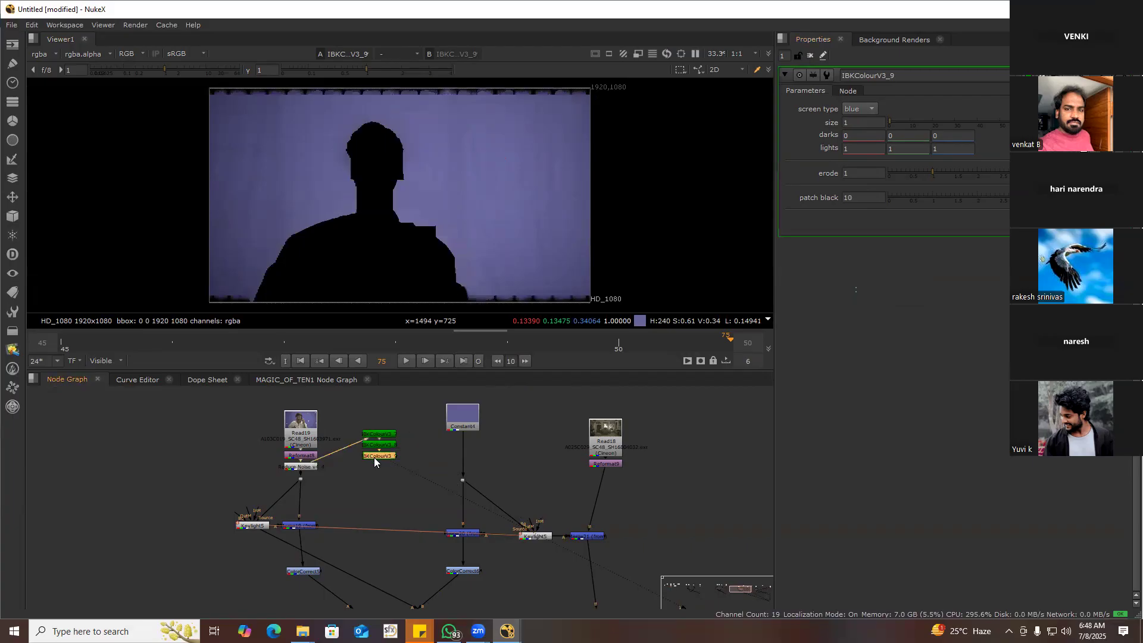
Add a fourth IBKColour to the stack and set its patch black to 22
{"action": "key", "text": "ctrl+v"}
{"action": "double_click", "coordinate": [855, 200]}
{"action": "type", "text": "22"}
{"action": "key", "text": "Return"}
Add a fifth IBKColour with patch black 50, and place a sixth copy below it
{"action": "left_click", "coordinate": [380, 467]}
{"action": "key", "text": "ctrl+v"}
{"action": "double_click", "coordinate": [866, 194]}
{"action": "type", "text": "50"}
{"action": "key", "text": "Return"}
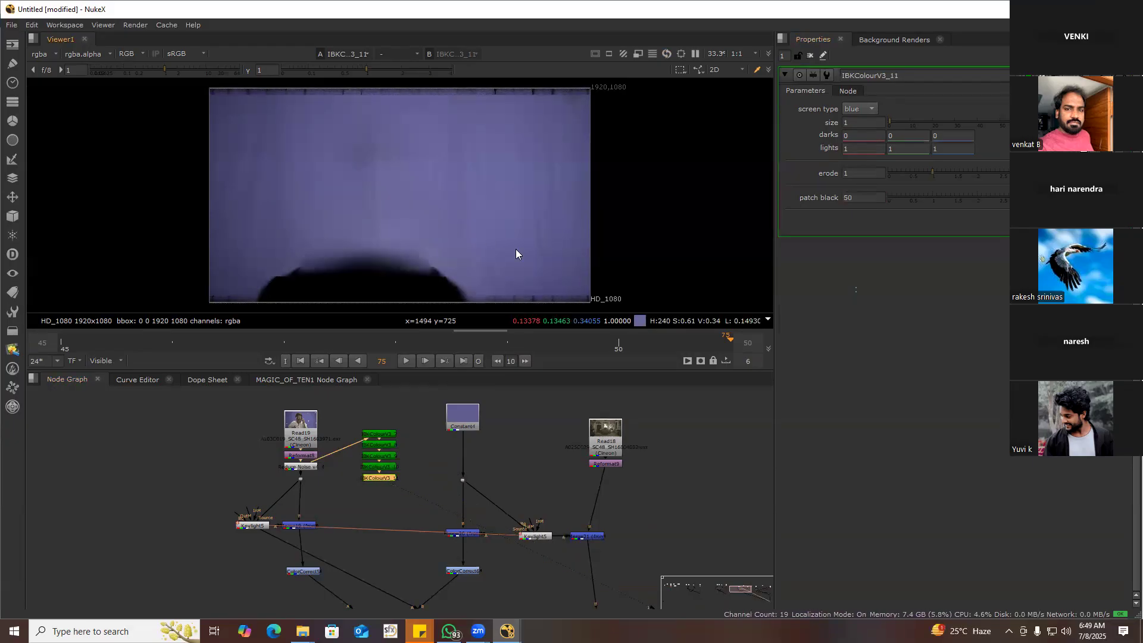
{"action": "left_click", "coordinate": [379, 478]}
{"action": "key", "text": "ctrl+v"}
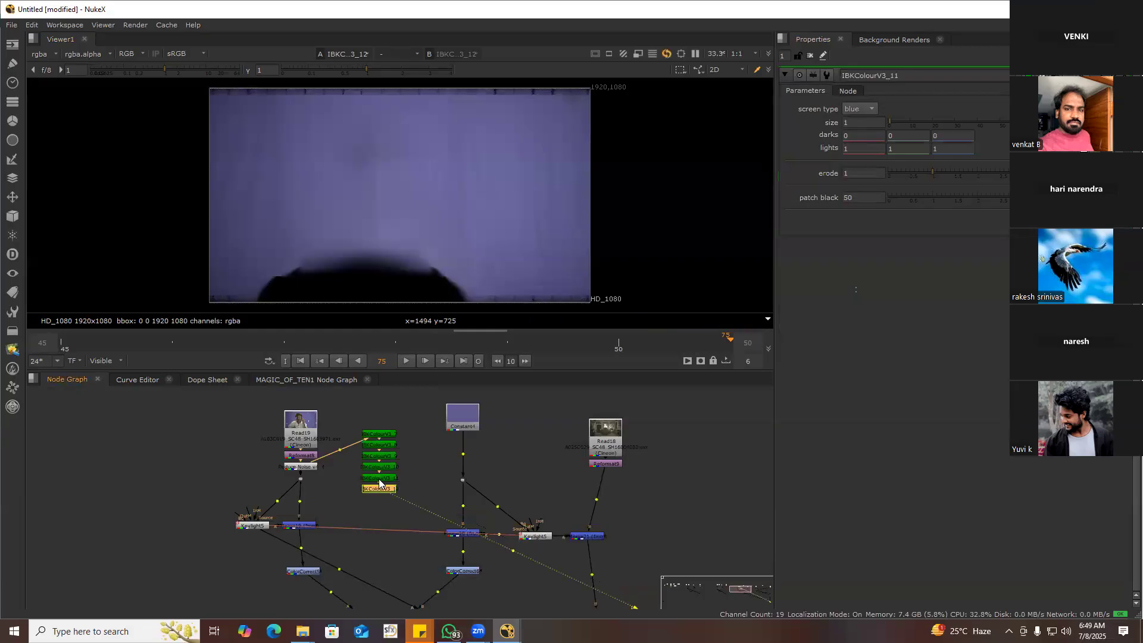
Show the final merge to review the composite beside the IBKColour stack
{"action": "middle_click_drag", "start_coordinate": [379, 480], "coordinate": [382, 419]}
{"action": "middle_click_drag", "start_coordinate": [513, 477], "coordinate": [469, 366]}
{"action": "left_click_drag", "start_coordinate": [595, 460], "coordinate": [498, 516]}
{"action": "key", "text": "1"}
{"action": "scroll", "coordinate": [452, 506], "scroll_direction": "down", "scroll_amount": 3}
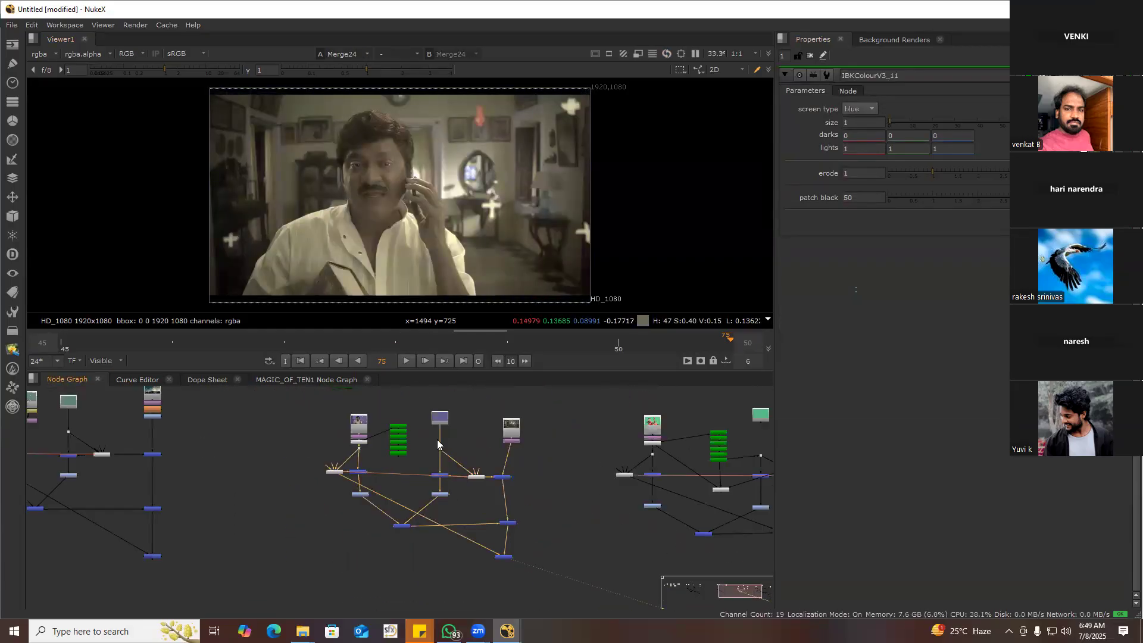
Inspect the first IBKColour's colour output and alpha around the actor's edges
{"action": "scroll", "coordinate": [436, 439], "scroll_direction": "up", "scroll_amount": 2}
{"action": "mouse_move", "coordinate": [444, 423]}
{"action": "left_mouse_down"}
{"action": "mouse_move", "coordinate": [363, 477]}
{"action": "mouse_move", "coordinate": [445, 407]}
{"action": "left_mouse_up"}
{"action": "scroll", "coordinate": [357, 426], "scroll_direction": "up", "scroll_amount": 2}
{"action": "double_click", "coordinate": [371, 407]}
{"action": "key", "text": "1"}
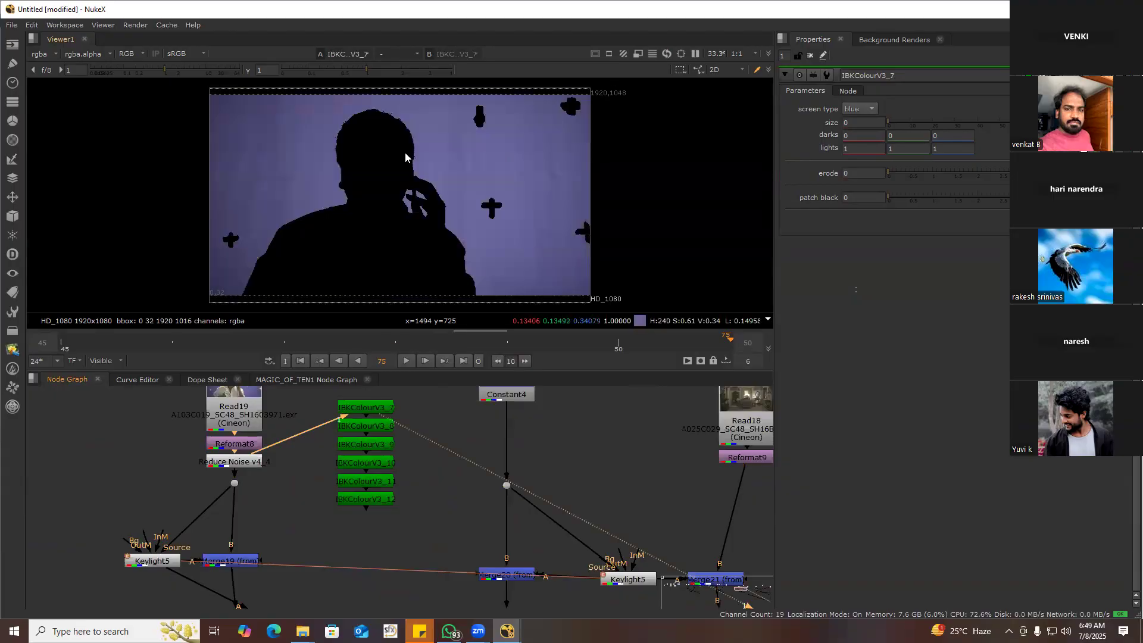
{"action": "scroll", "coordinate": [615, 94], "scroll_direction": "up", "scroll_amount": 5}
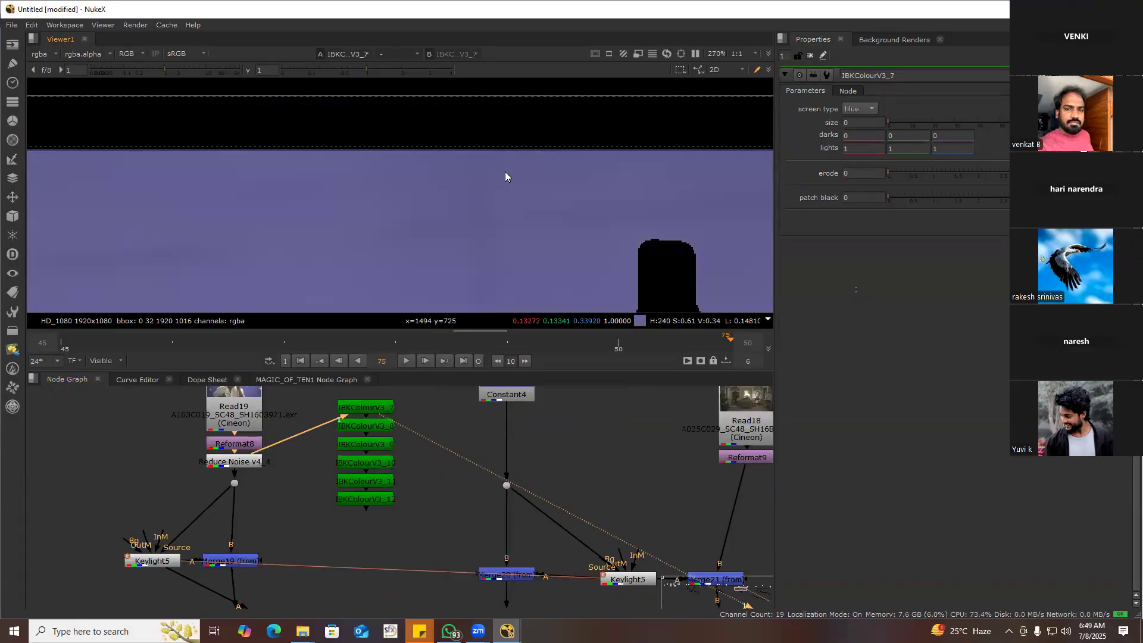
{"action": "key", "text": "f"}
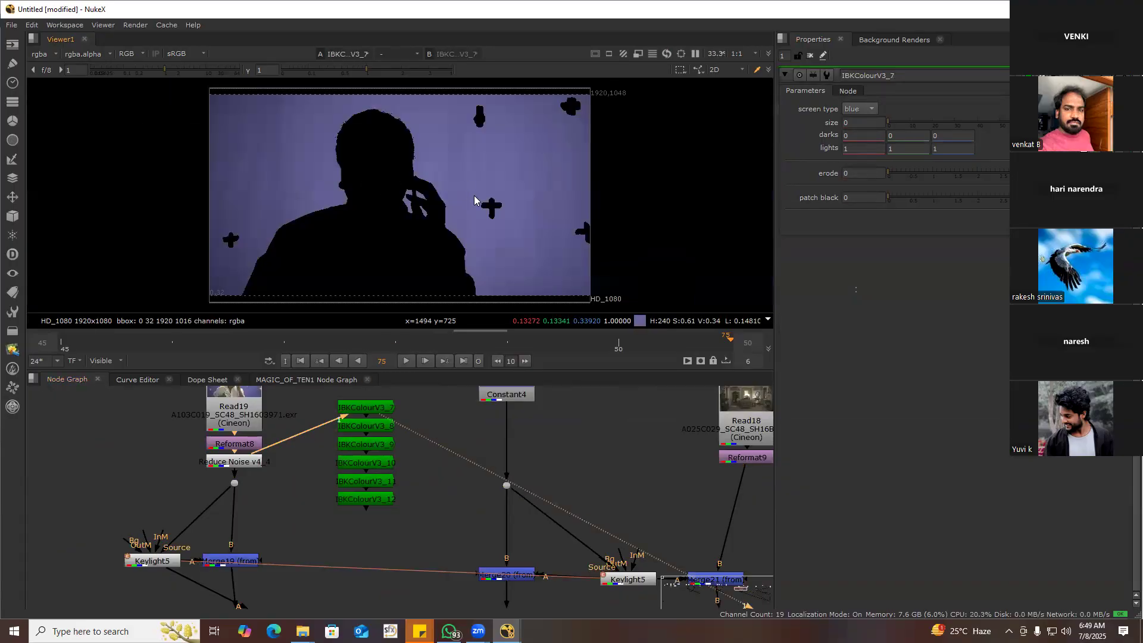
{"action": "key", "text": "a"}
{"action": "scroll", "coordinate": [459, 122], "scroll_direction": "up", "scroll_amount": 2}
{"action": "middle_click_drag", "start_coordinate": [401, 448], "coordinate": [488, 439]}
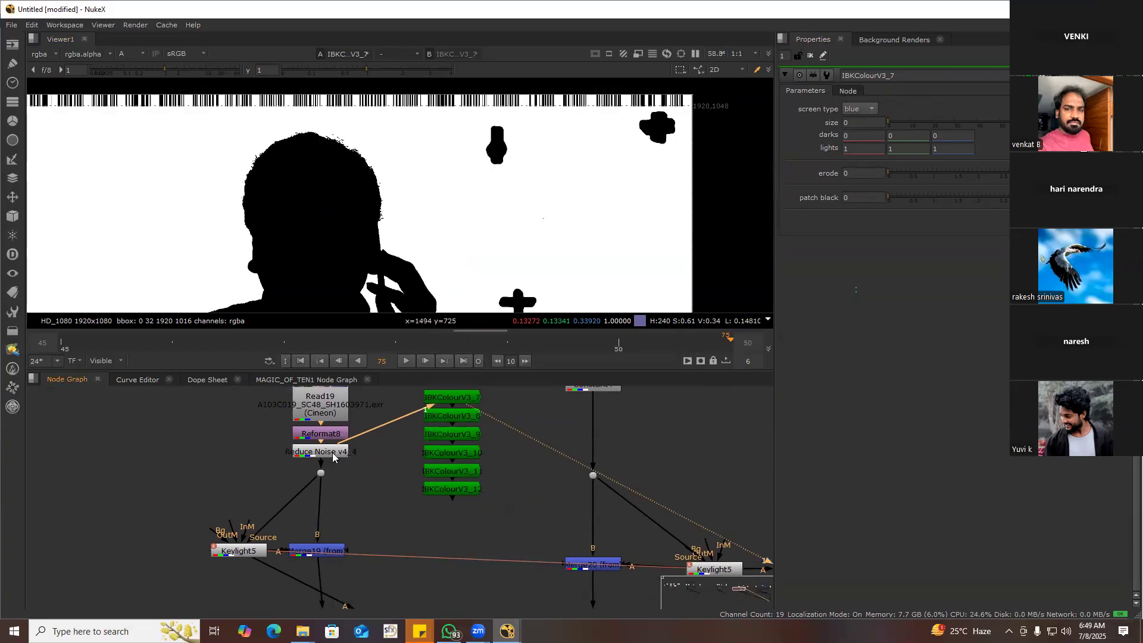
{"action": "left_click", "coordinate": [452, 397]}
{"action": "key", "text": "a"}
Set the first IBKColour's erode to 2
{"action": "left_click", "coordinate": [451, 423]}
{"action": "left_click", "coordinate": [454, 398]}
{"action": "left_click", "coordinate": [469, 387]}
{"action": "left_click", "coordinate": [873, 174]}
{"action": "type", "text": "2"}
{"action": "key", "text": "Return"}
Test red darks of 0.02 on the first IBKColour, and settle on 0.01
{"action": "left_click", "coordinate": [869, 136]}
{"action": "type", "text": "0.01"}
{"action": "key", "text": "Return"}
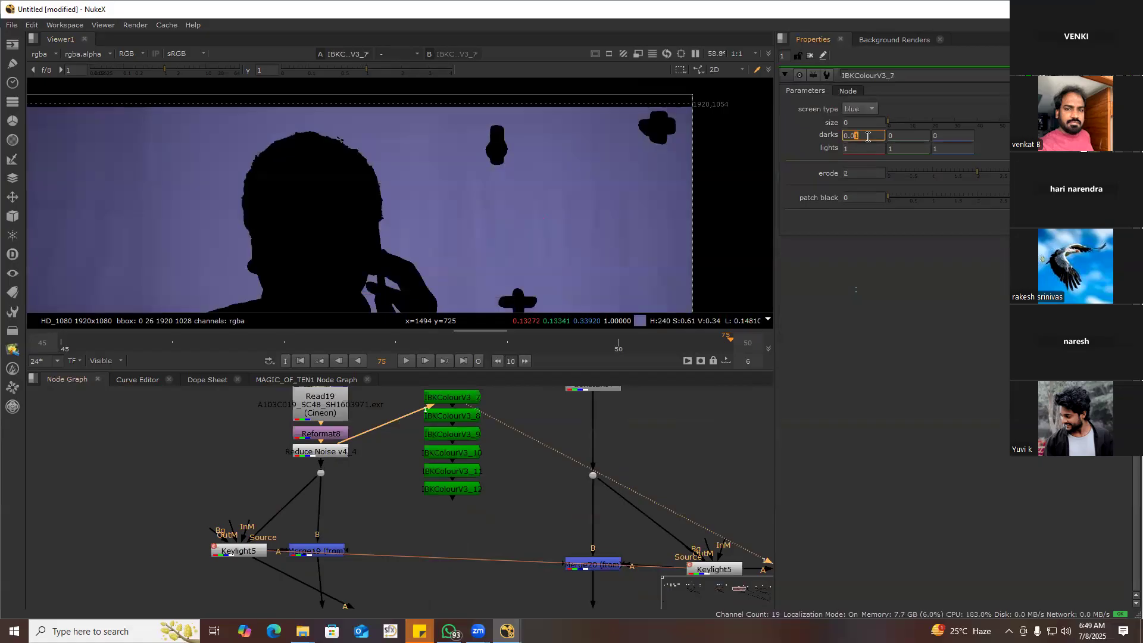
{"action": "type", "text": "2"}
{"action": "scroll", "coordinate": [636, 167], "scroll_direction": "down", "scroll_amount": 3}
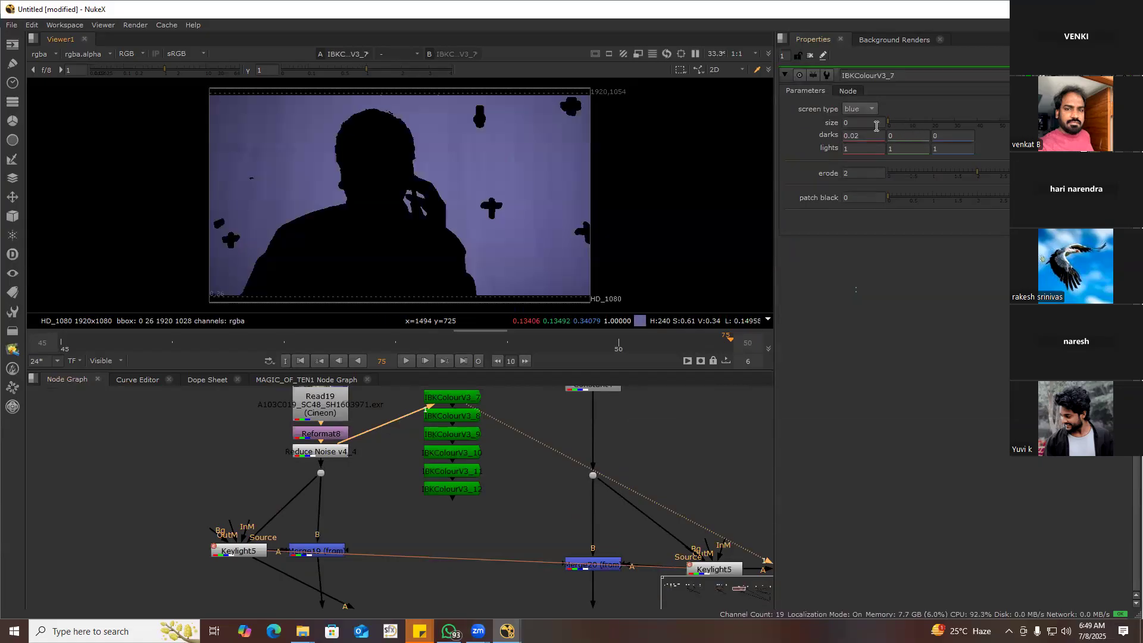
{"action": "left_click", "coordinate": [858, 136]}
{"action": "key", "text": "Down"}
Try green darks of 0.01 on the first IBKColour, and leave the green and blue darks at 0
{"action": "left_click", "coordinate": [895, 139]}
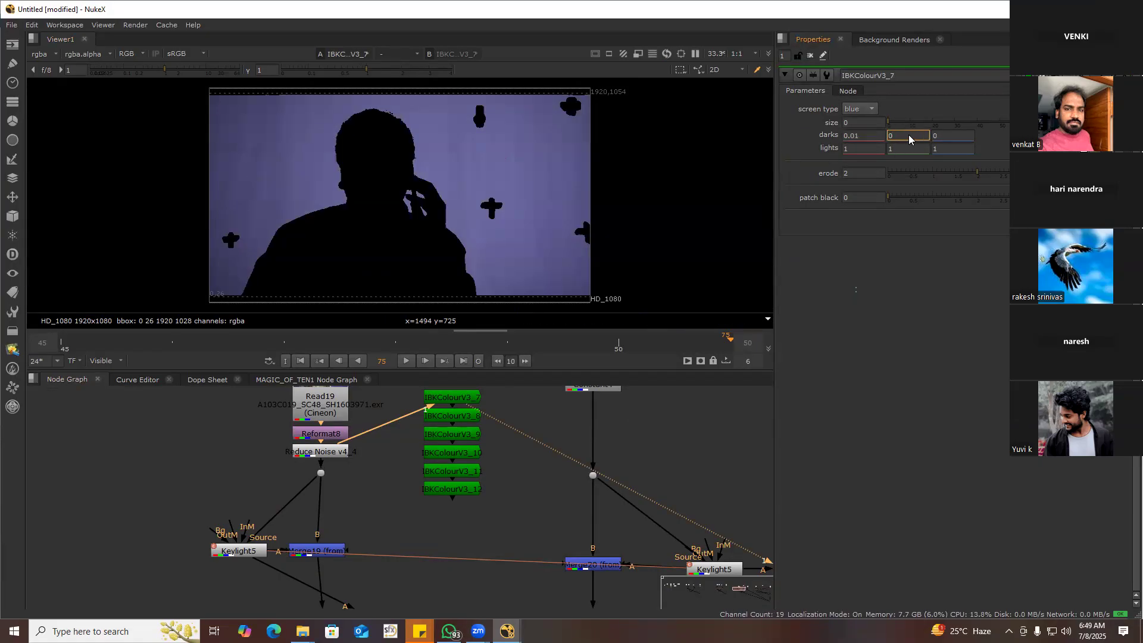
{"action": "type", "text": "0.01"}
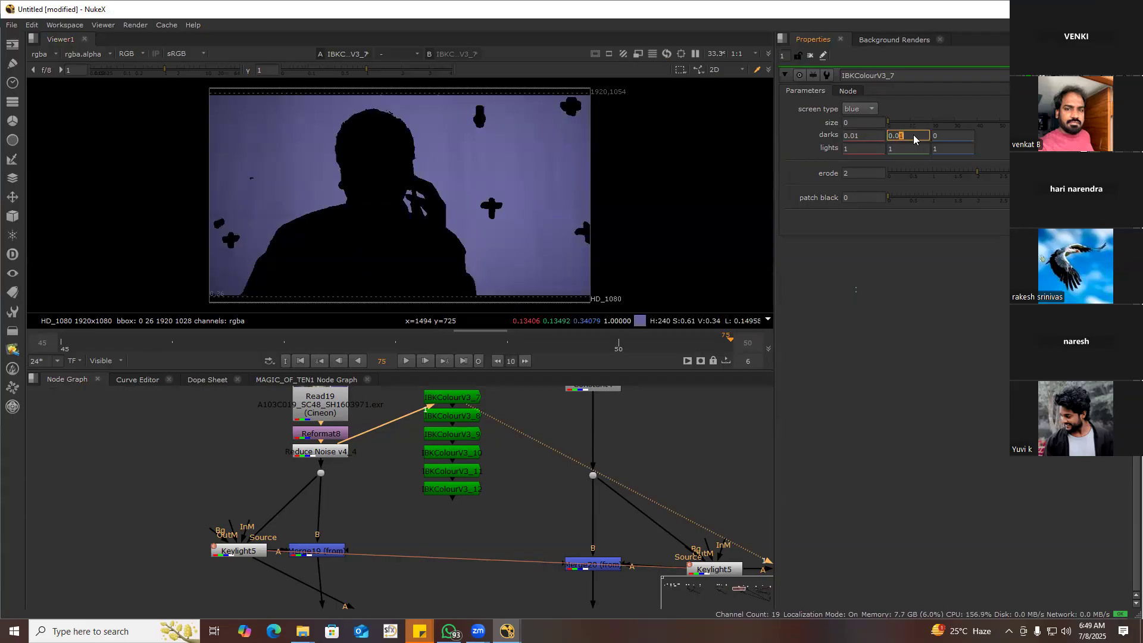
{"action": "left_click", "coordinate": [948, 136]}
{"action": "type", "text": "0.0"}
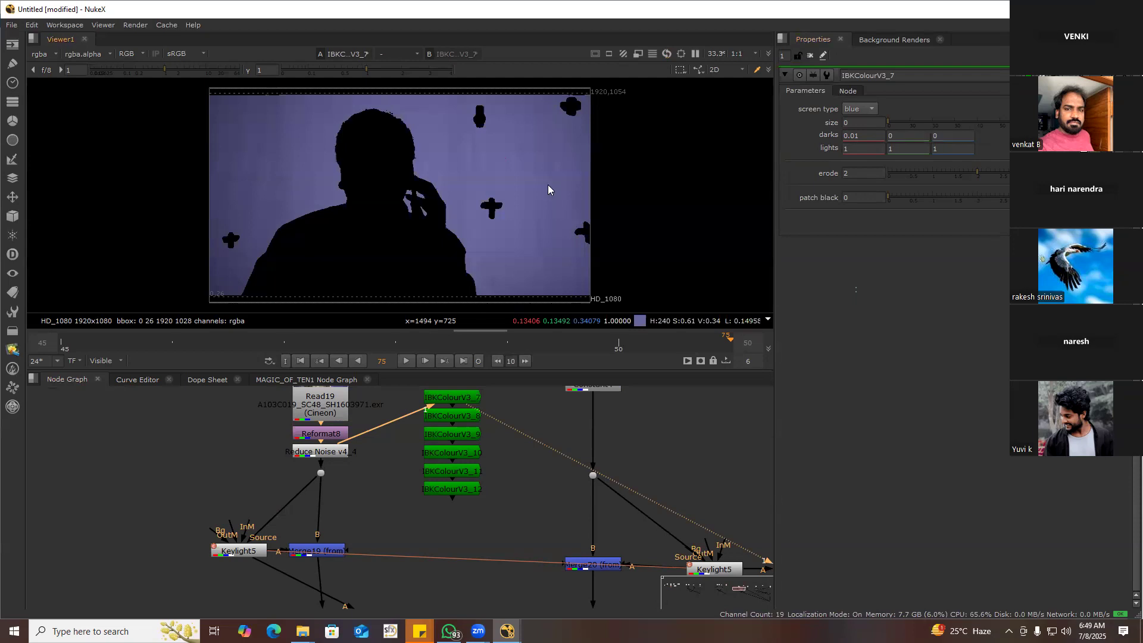
Delete the five IBKColour copies below the first one
{"action": "left_click_drag", "start_coordinate": [501, 412], "coordinate": [407, 501]}
{"action": "key", "text": "backslash"}
{"action": "key", "text": "Delete"}
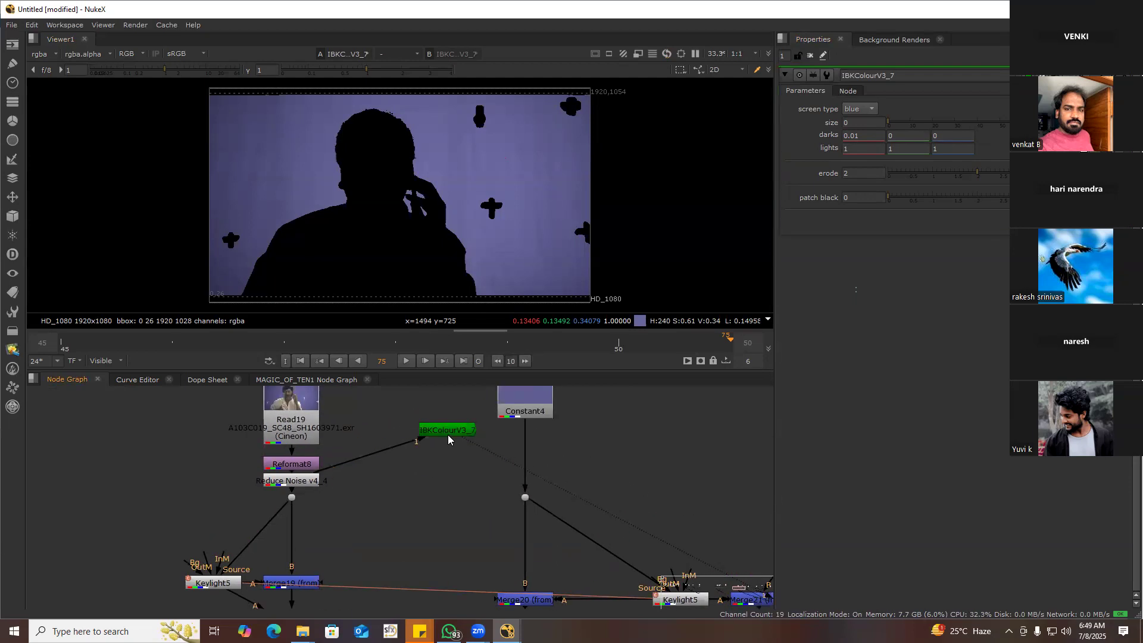
Duplicate the first IBKColour below itself and set the copy's size to 1 and erode to 3
{"action": "double_click", "coordinate": [442, 445]}
{"action": "left_click", "coordinate": [473, 406]}
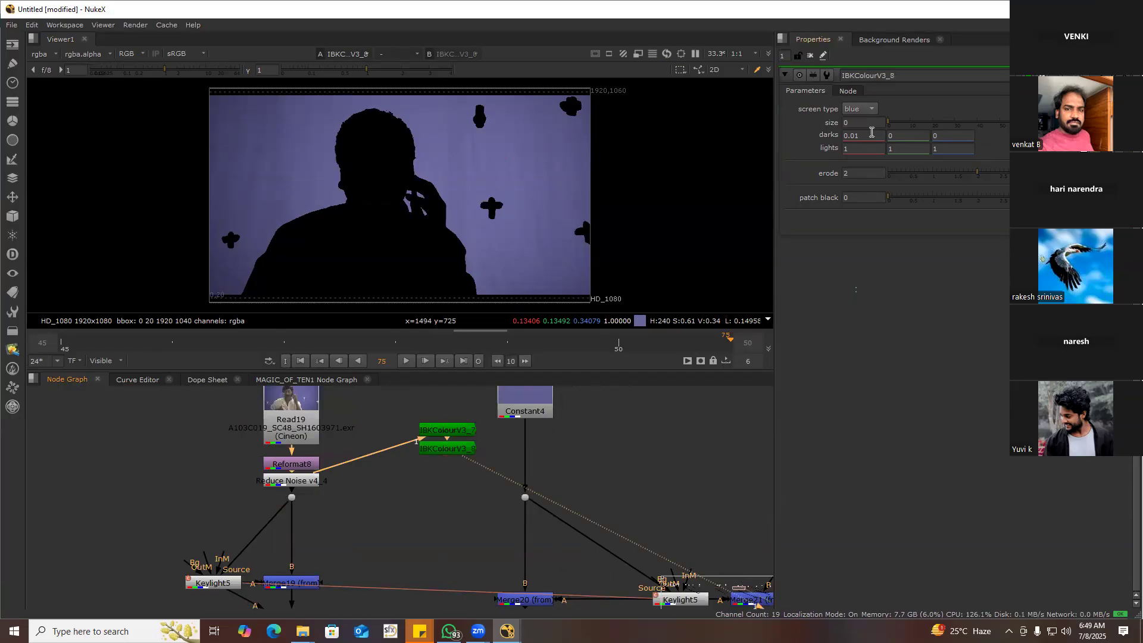
{"action": "double_click", "coordinate": [870, 123]}
{"action": "type", "text": "1"}
{"action": "key", "text": "Return"}
{"action": "double_click", "coordinate": [863, 173]}
{"action": "type", "text": "3"}
{"action": "key", "text": "Return"}
Duplicate the second IBKColour as a third and set its patch black to 11
{"action": "left_click", "coordinate": [429, 488]}
{"action": "left_click", "coordinate": [441, 450]}
{"action": "key", "text": "ctrl+c"}
{"action": "key", "text": "ctrl+v"}
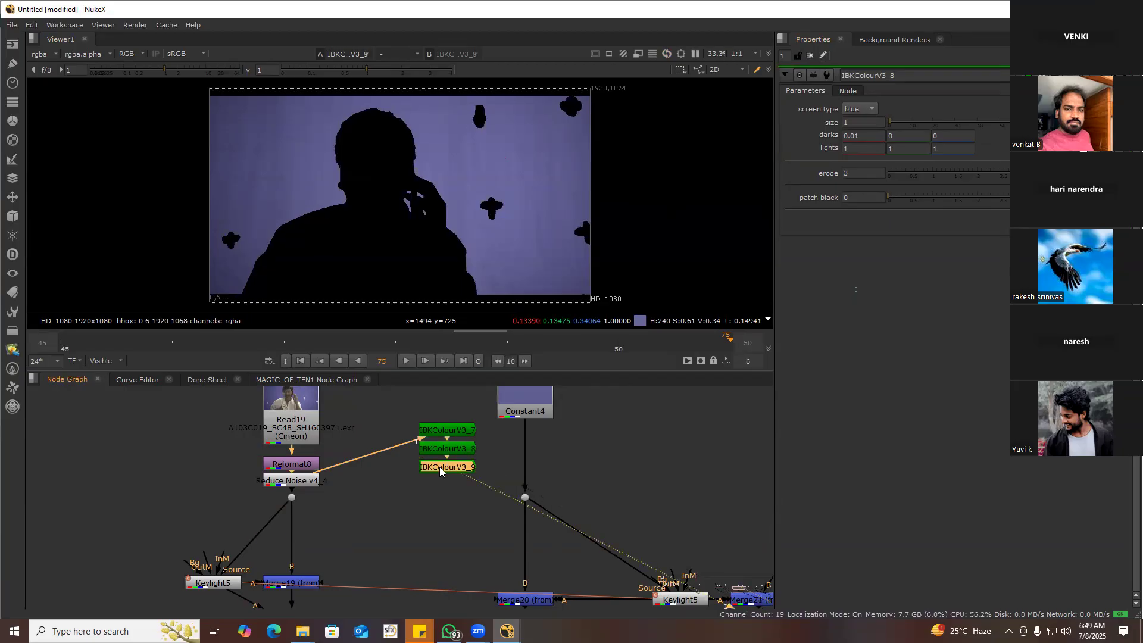
{"action": "double_click", "coordinate": [827, 199]}
{"action": "type", "text": "11"}
{"action": "key", "text": "Return"}
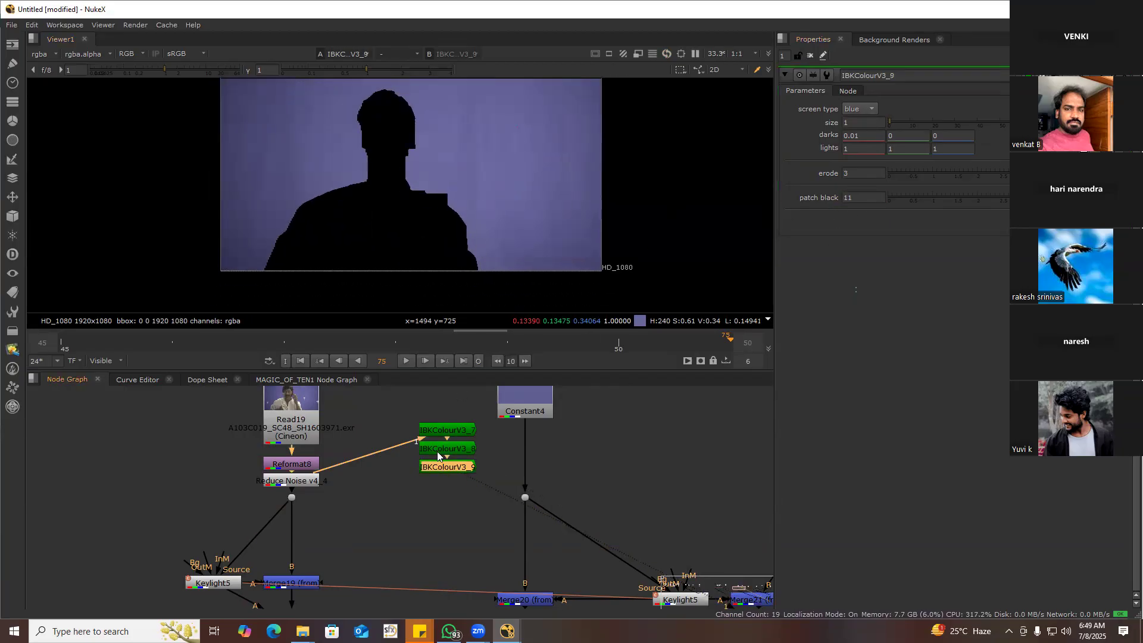
Add a fourth IBKColour below the third and set its patch black to 22
{"action": "key", "text": "ctrl+v"}
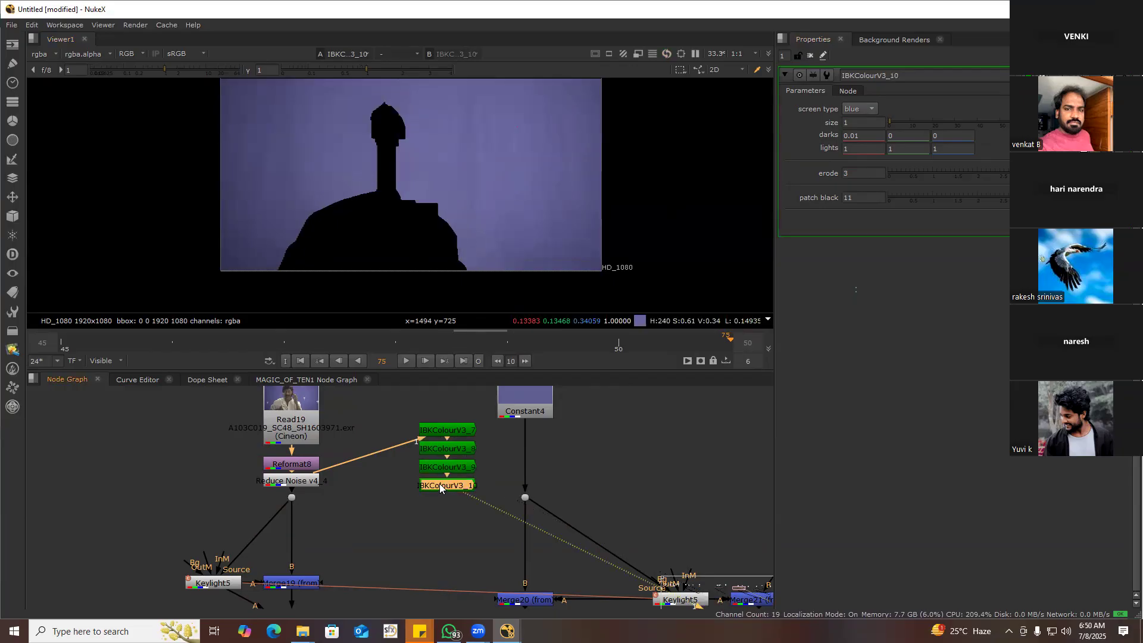
{"action": "double_click", "coordinate": [856, 197]}
{"action": "type", "text": "22"}
{"action": "key", "text": "Return"}
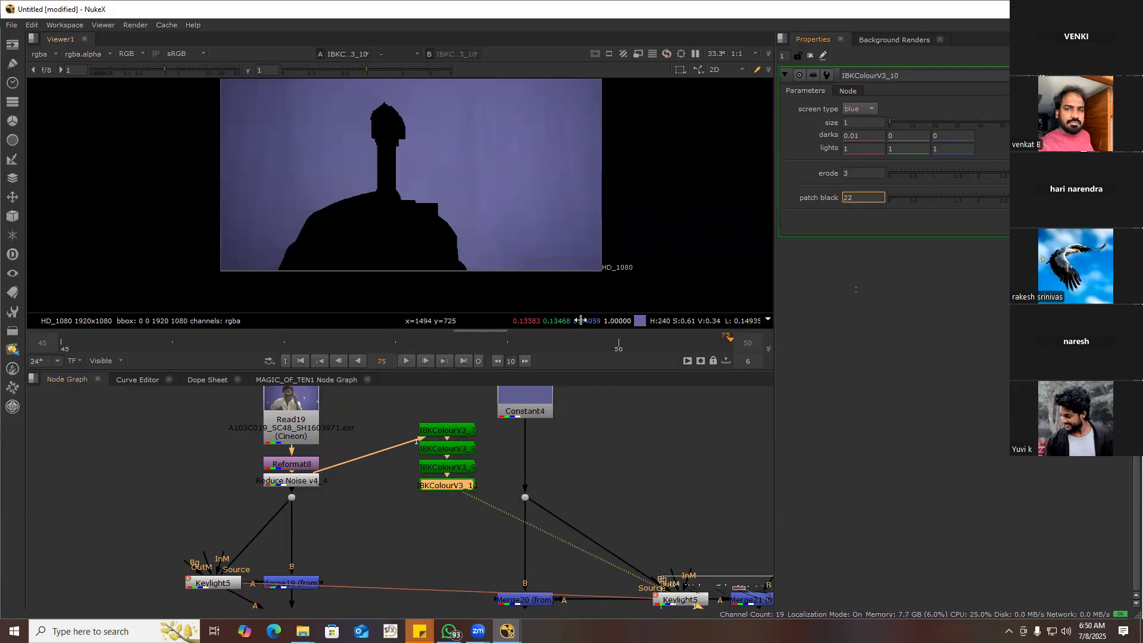
Duplicate the fourth IBKColour below itself as a fifth and set the copy's patch black to 44
{"action": "left_click", "coordinate": [447, 493]}
{"action": "key", "text": "ctrl+v"}
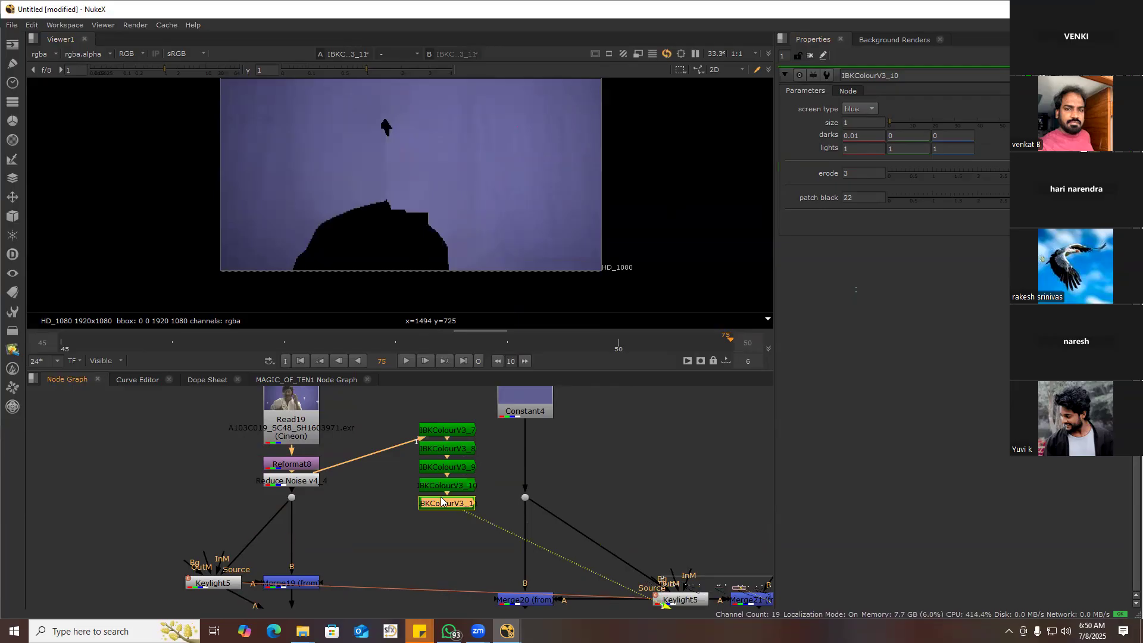
{"action": "double_click", "coordinate": [857, 198]}
{"action": "type", "text": "33"}
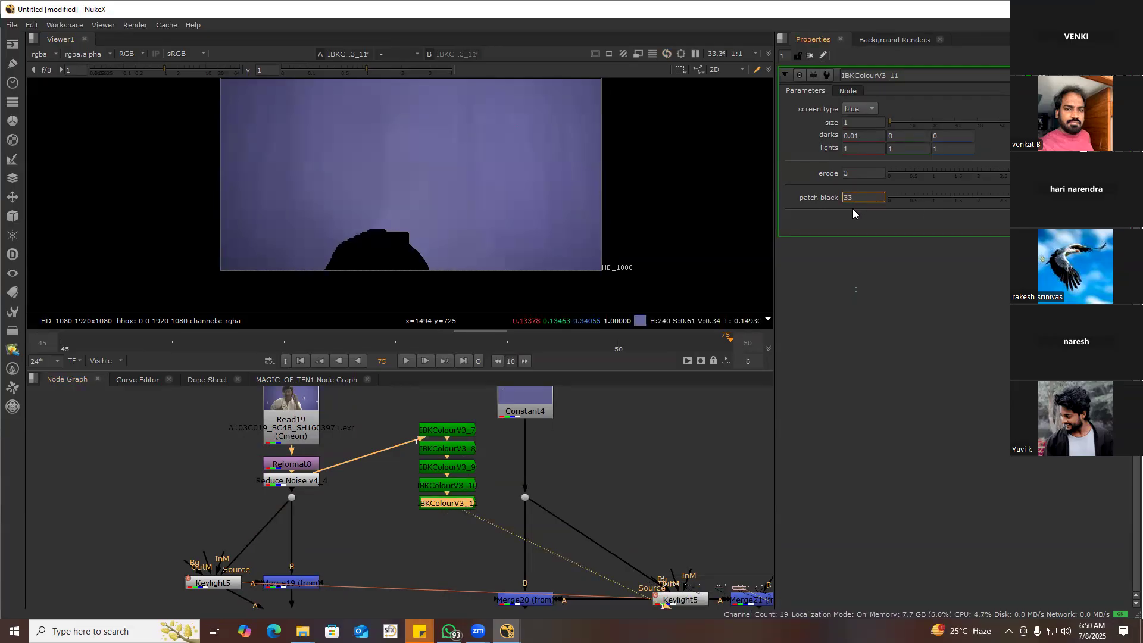
{"action": "type", "text": "44"}
{"action": "key", "text": "Return"}
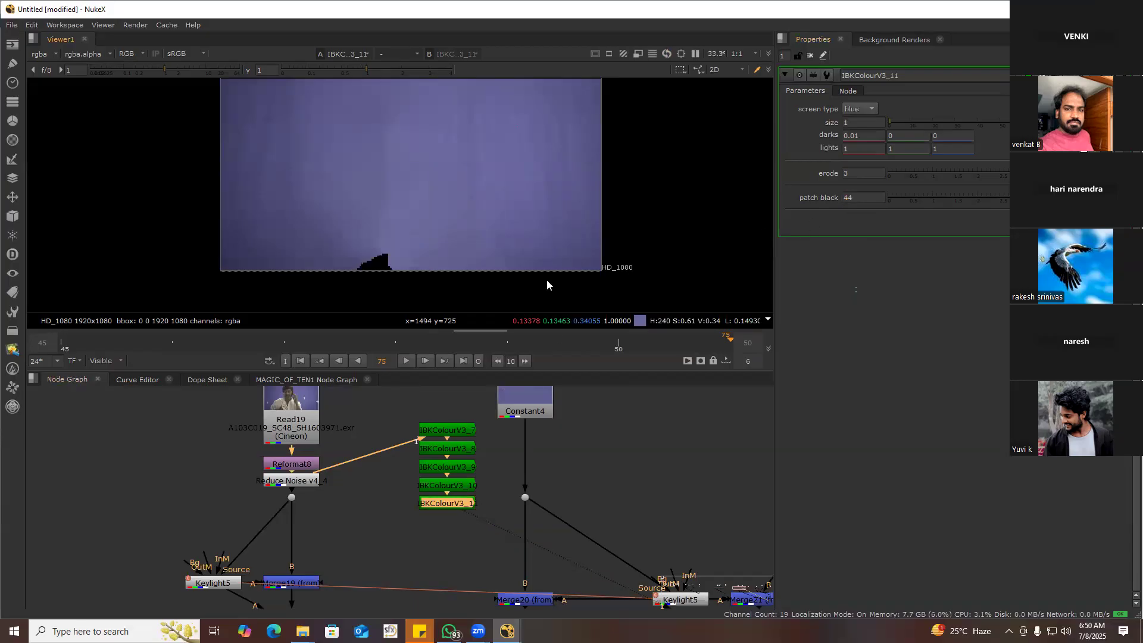
Add a sixth and a seventh IBKColour copy below the fifth in the stack
{"action": "left_click", "coordinate": [447, 493]}
{"action": "left_click", "coordinate": [447, 500]}
{"action": "key", "text": "ctrl+v"}
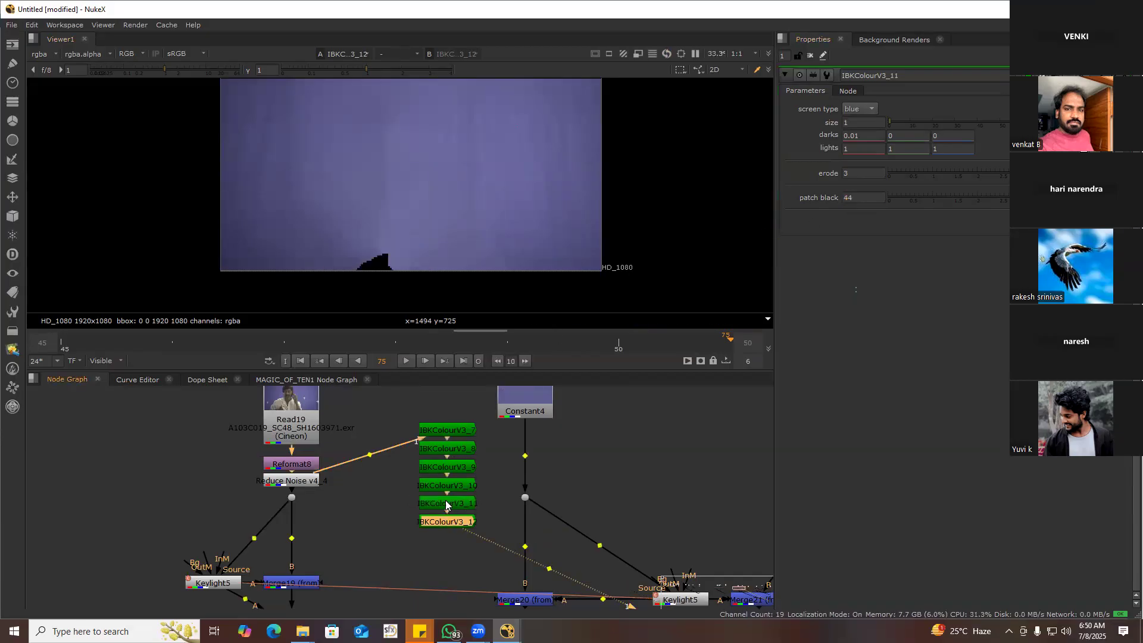
{"action": "middle_click_drag", "start_coordinate": [445, 476], "coordinate": [430, 418]}
{"action": "key", "text": "a"}
{"action": "key", "text": "a"}
{"action": "key", "text": "ctrl+v"}
Display the final Merge24 composite and connect the dot under Constant4 to the last IBKColour instead
{"action": "middle_click_drag", "start_coordinate": [436, 508], "coordinate": [374, 389]}
{"action": "scroll", "coordinate": [374, 388], "scroll_direction": "down", "scroll_amount": 3}
{"action": "middle_click_drag", "start_coordinate": [532, 472], "coordinate": [508, 405]}
{"action": "left_click", "coordinate": [530, 501]}
{"action": "key", "text": "1"}
{"action": "left_click", "coordinate": [482, 528]}
{"action": "middle_click_drag", "start_coordinate": [433, 424], "coordinate": [443, 517]}
{"action": "scroll", "coordinate": [439, 506], "scroll_direction": "down", "scroll_amount": 1}
{"action": "middle_click_drag", "start_coordinate": [412, 391], "coordinate": [447, 457]}
{"action": "scroll", "coordinate": [446, 449], "scroll_direction": "up", "scroll_amount": 3}
{"action": "left_click_drag", "start_coordinate": [438, 431], "coordinate": [377, 524]}
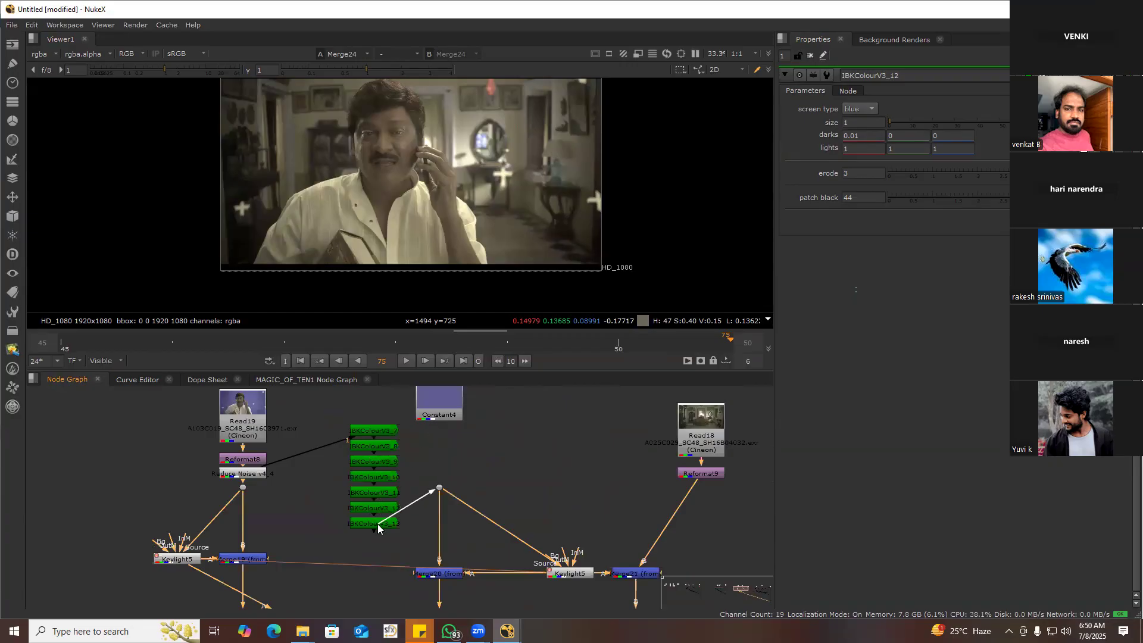
Reconnect the dot to Constant4 to compare the composite with the IBKColour version
{"action": "scroll", "coordinate": [478, 211], "scroll_direction": "up", "scroll_amount": 4}
{"action": "middle_click_drag", "start_coordinate": [417, 461], "coordinate": [434, 439]}
{"action": "left_click_drag", "start_coordinate": [339, 401], "coordinate": [388, 511]}
{"action": "left_click_drag", "start_coordinate": [384, 469], "coordinate": [339, 444]}
{"action": "left_click", "coordinate": [388, 446]}
{"action": "scroll", "coordinate": [378, 469], "scroll_direction": "down", "scroll_amount": 3}
{"action": "scroll", "coordinate": [395, 240], "scroll_direction": "down", "scroll_amount": 4}
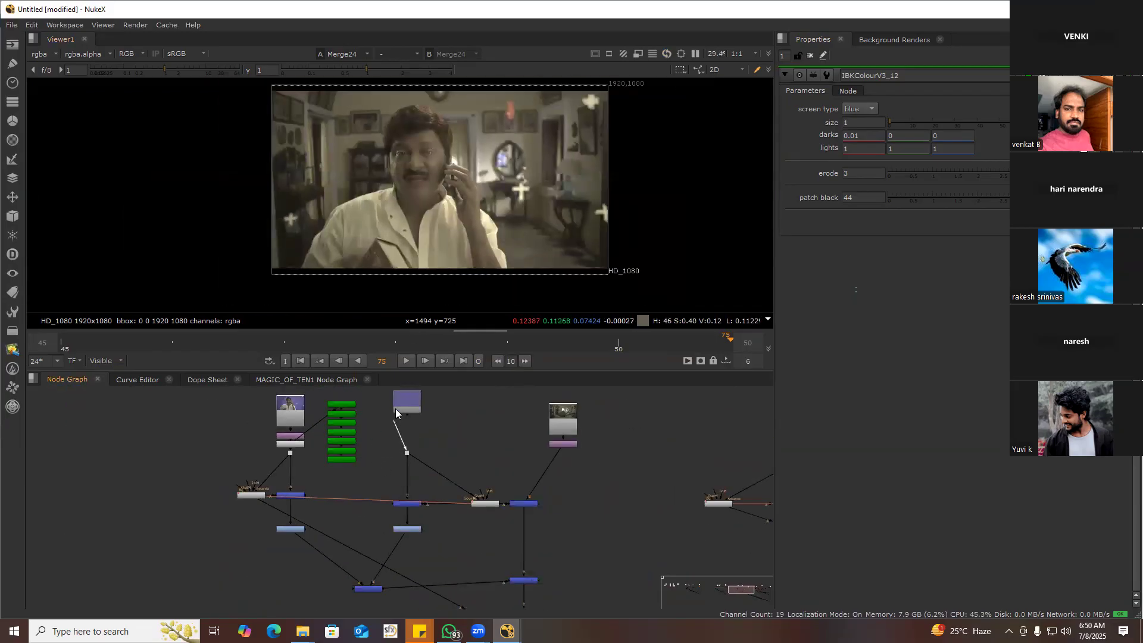
{"action": "left_click_drag", "start_coordinate": [395, 408], "coordinate": [398, 405]}
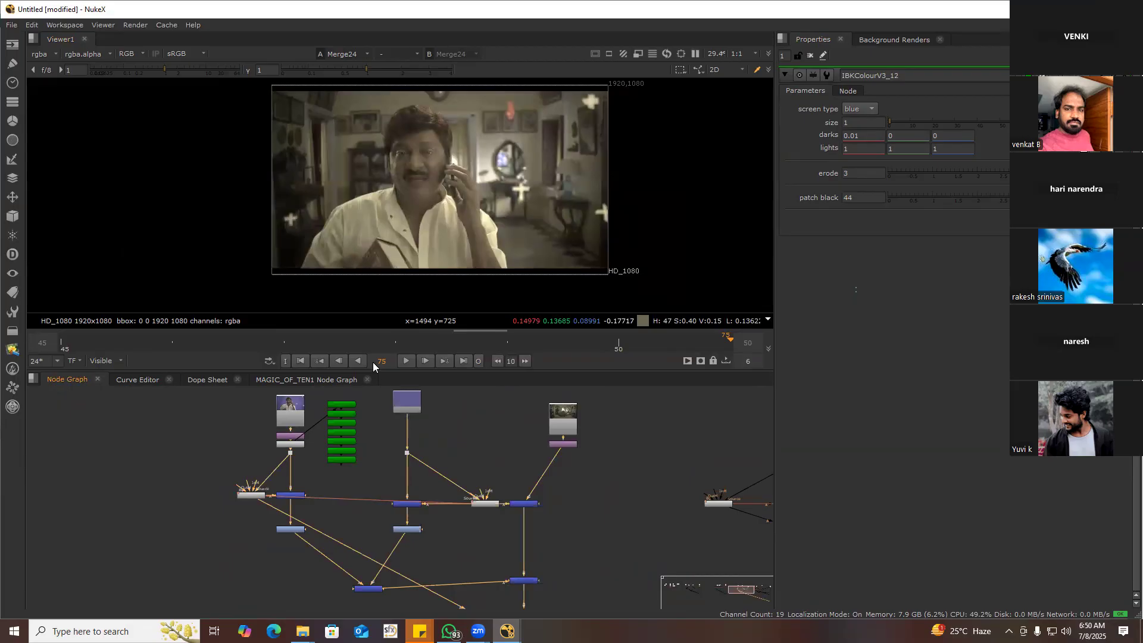
{"action": "left_click_drag", "start_coordinate": [407, 455], "coordinate": [409, 400]}
Check the composite up close with the viewer gamma raised to 3.85, and reset the gamma to 1
{"action": "scroll", "coordinate": [503, 137], "scroll_direction": "up", "scroll_amount": 6}
{"action": "left_click", "coordinate": [449, 69]}
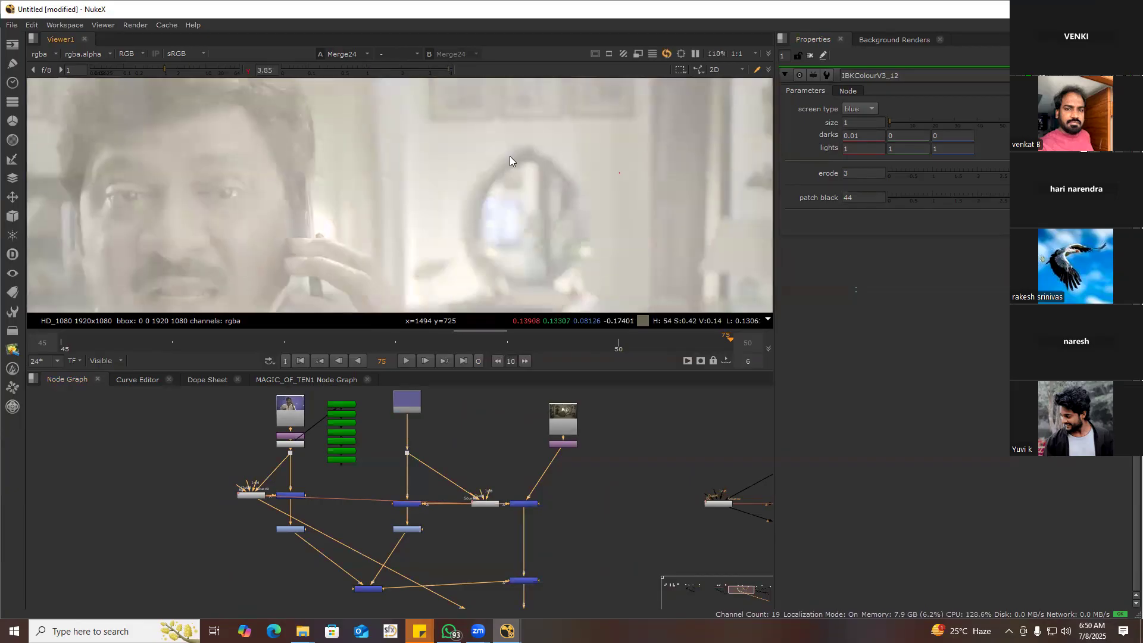
{"action": "left_click", "coordinate": [329, 72], "text": "ctrl"}
{"action": "scroll", "coordinate": [545, 207], "scroll_direction": "down", "scroll_amount": 3}
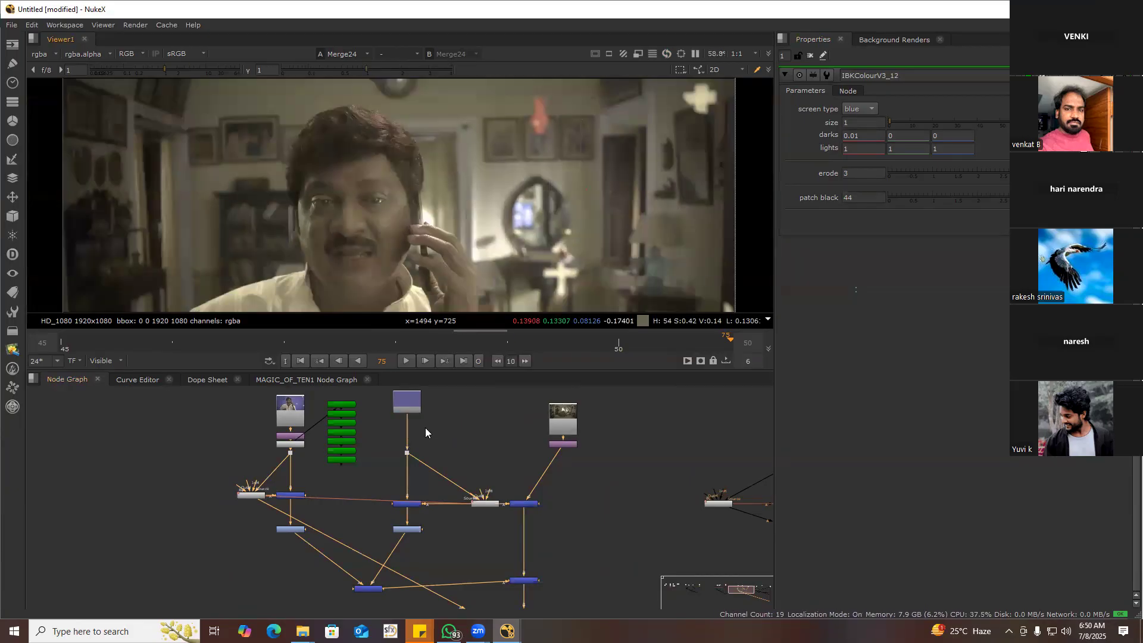
Feed the dot from the last IBKColour and align the background Read18 with its Reformat9 above the background merge
{"action": "mouse_move", "coordinate": [347, 460]}
{"action": "left_mouse_down"}
{"action": "mouse_move", "coordinate": [406, 409]}
{"action": "mouse_move", "coordinate": [353, 460]}
{"action": "left_mouse_up"}
{"action": "left_click_drag", "start_coordinate": [409, 411], "coordinate": [410, 411]}
{"action": "key", "text": "f"}
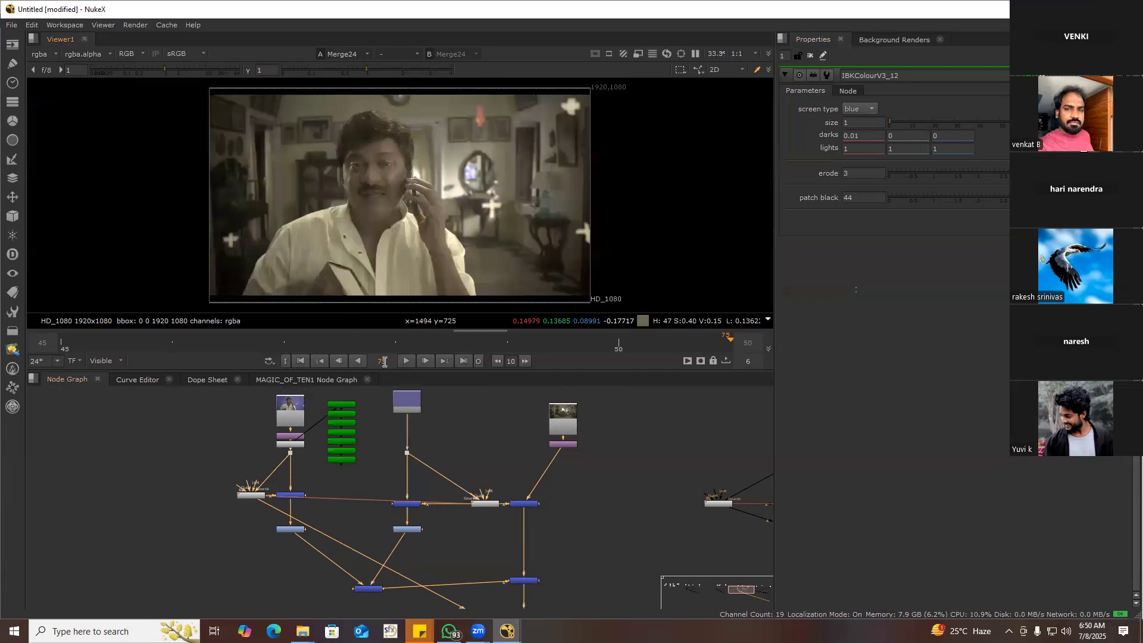
{"action": "left_click_drag", "start_coordinate": [364, 457], "coordinate": [353, 458]}
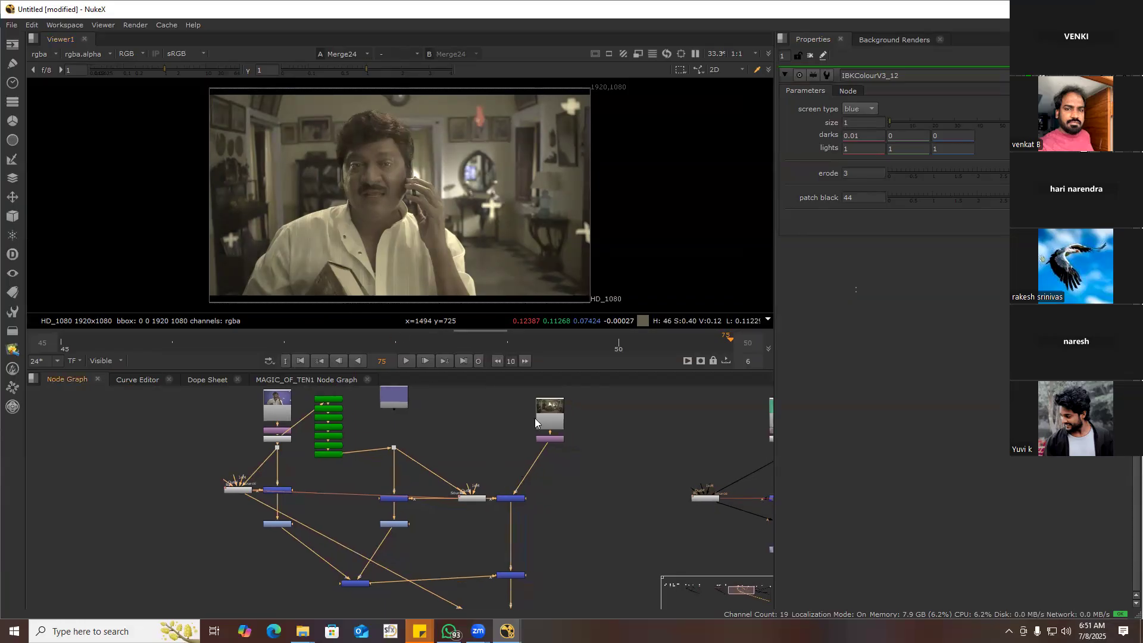
{"action": "left_click_drag", "start_coordinate": [564, 442], "coordinate": [519, 413]}
View the Reduce Noise plate zoomed in on the actor's hand, followed by the final Merge24 composite
{"action": "scroll", "coordinate": [435, 181], "scroll_direction": "up", "scroll_amount": 8}
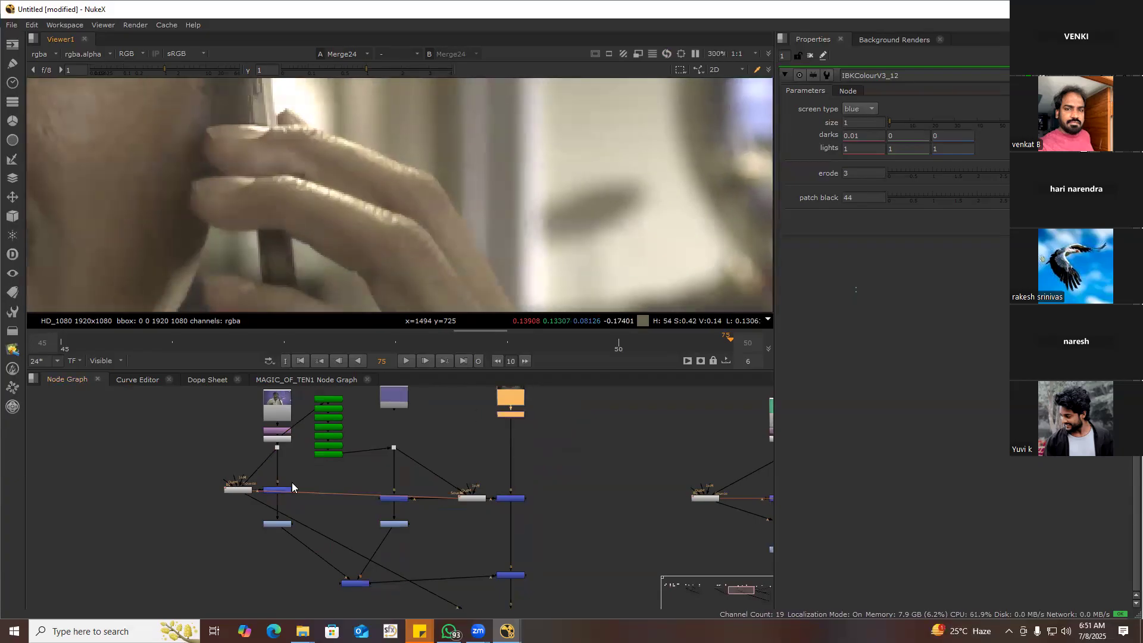
{"action": "scroll", "coordinate": [292, 485], "scroll_direction": "up", "scroll_amount": 2}
{"action": "left_click", "coordinate": [282, 413]}
{"action": "key", "text": "1"}
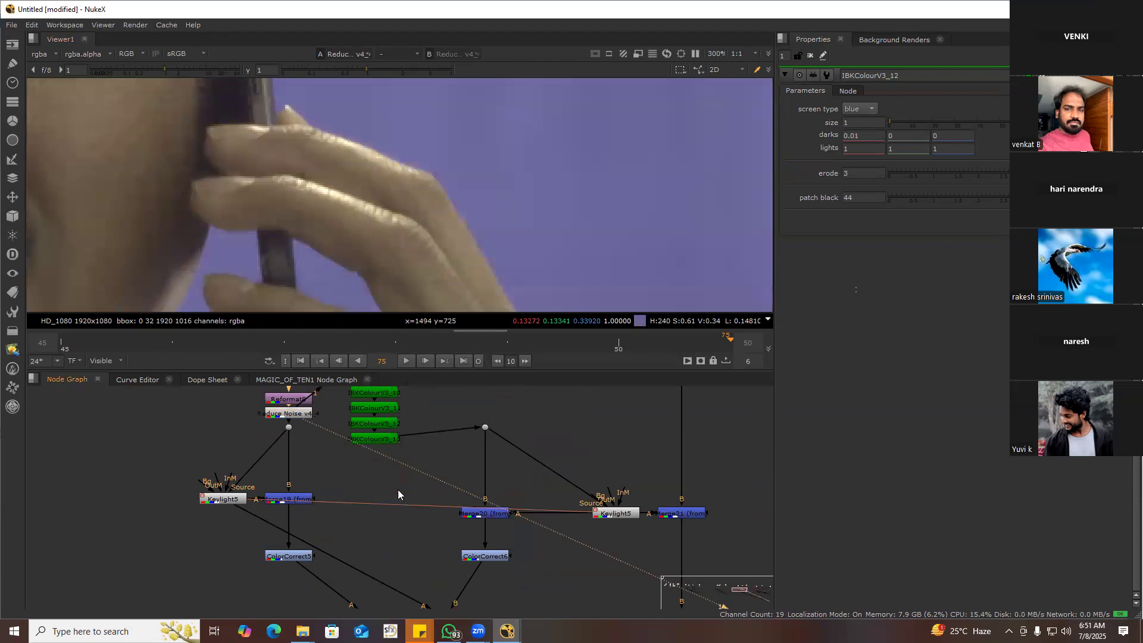
{"action": "middle_click_drag", "start_coordinate": [436, 589], "coordinate": [355, 361]}
{"action": "middle_click_drag", "start_coordinate": [675, 532], "coordinate": [417, 490]}
{"action": "scroll", "coordinate": [438, 492], "scroll_direction": "down", "scroll_amount": 7}
{"action": "left_click", "coordinate": [409, 486]}
{"action": "key", "text": "1"}
Compare the finger, phone and collar edges between the Merge24 composite and the denoised plate
{"action": "scroll", "coordinate": [417, 220], "scroll_direction": "up", "scroll_amount": 5}
{"action": "key", "text": "2"}
{"action": "key", "text": "1"}
{"action": "middle_click_drag", "start_coordinate": [448, 253], "coordinate": [455, 137]}
{"action": "key", "text": "2"}
{"action": "key", "text": "1"}
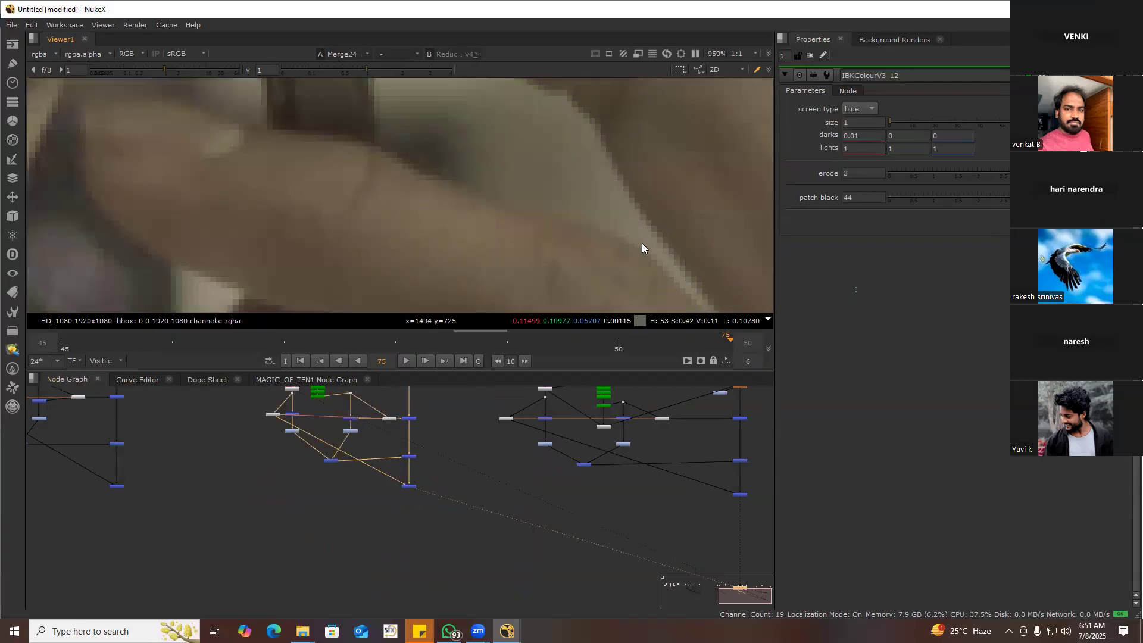
{"action": "key", "text": "2"}
{"action": "key", "text": "1"}
{"action": "scroll", "coordinate": [577, 260], "scroll_direction": "down", "scroll_amount": 3}
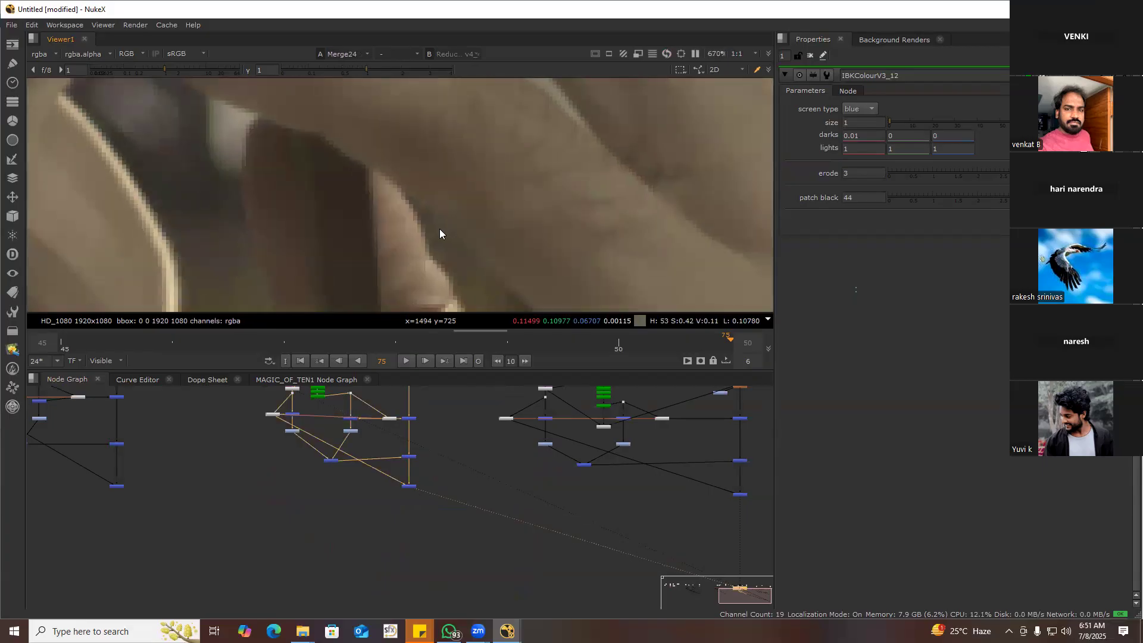
{"action": "middle_click_drag", "start_coordinate": [439, 229], "coordinate": [465, 106]}
{"action": "key", "text": "2"}
{"action": "key", "text": "1"}
{"action": "key", "text": "2"}
{"action": "key", "text": "1"}
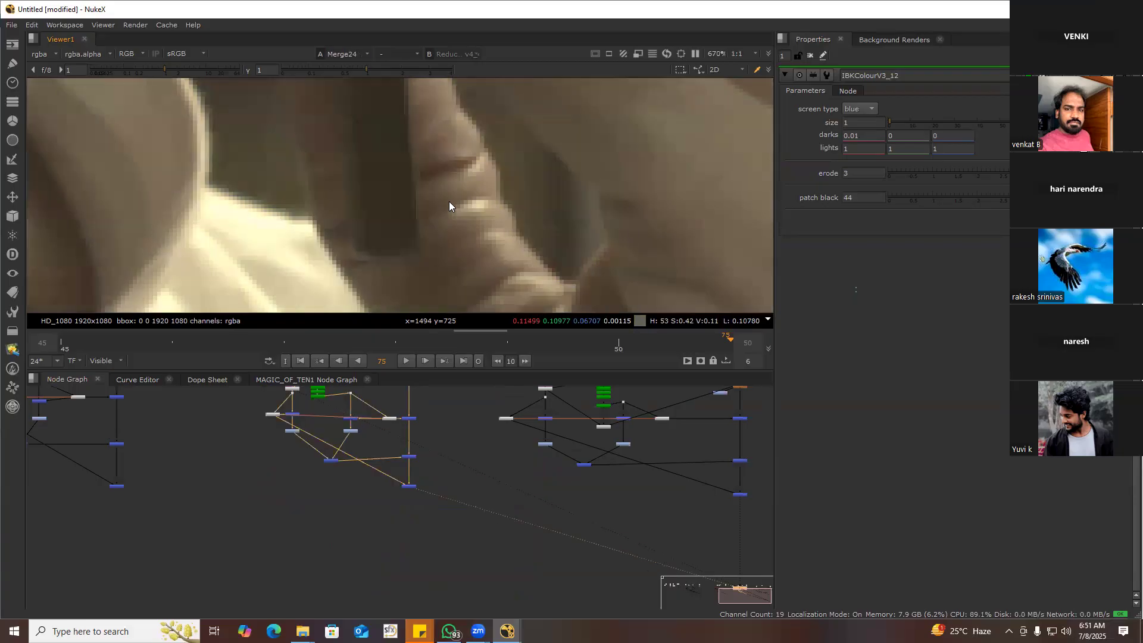
Compare composite and plate at full frame and examine the edge of the white sleeve up close
{"action": "key", "text": "f"}
{"action": "key", "text": "2"}
{"action": "key", "text": "1"}
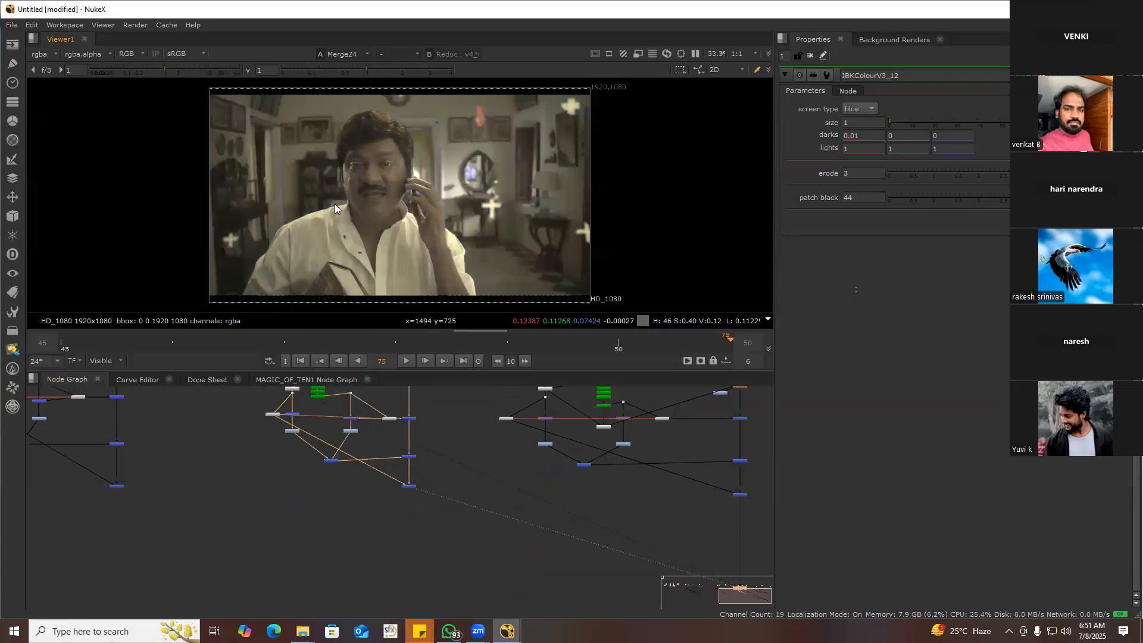
{"action": "scroll", "coordinate": [616, 238], "scroll_direction": "up", "scroll_amount": 12}
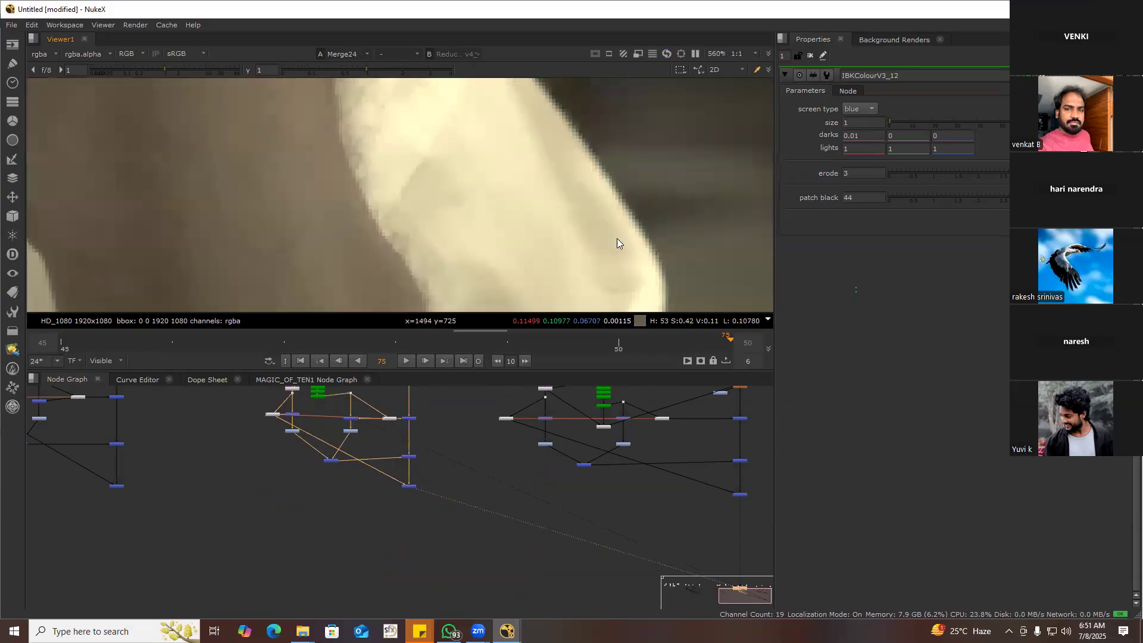
{"action": "scroll", "coordinate": [653, 192], "scroll_direction": "up", "scroll_amount": 3}
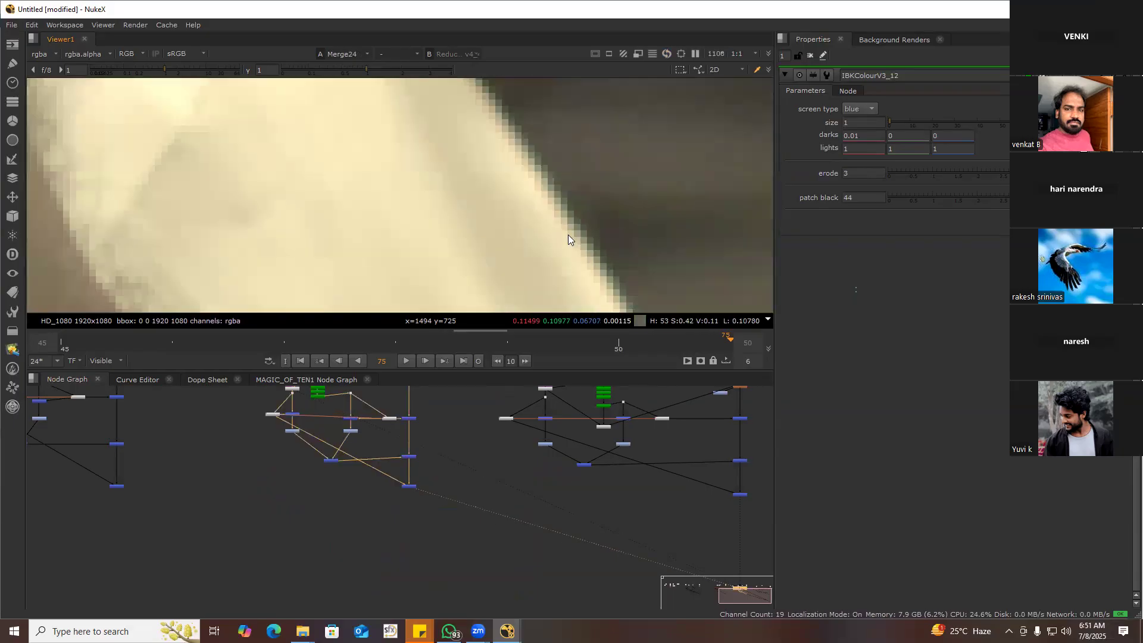
{"action": "scroll", "coordinate": [568, 235], "scroll_direction": "down", "scroll_amount": 6}
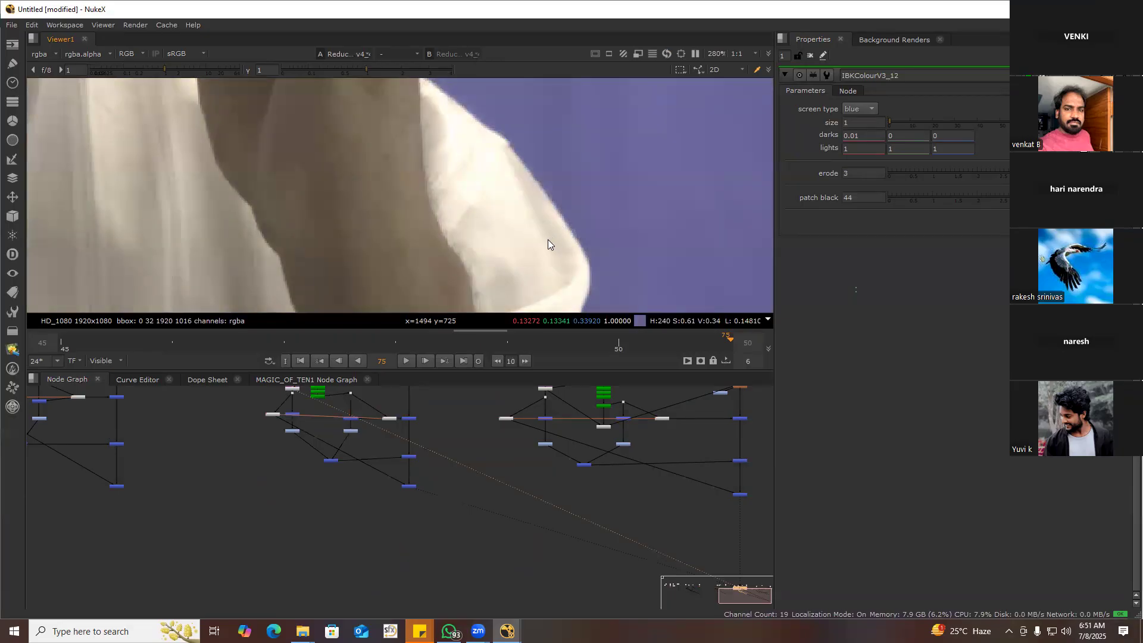
{"action": "scroll", "coordinate": [524, 249], "scroll_direction": "down", "scroll_amount": 9}
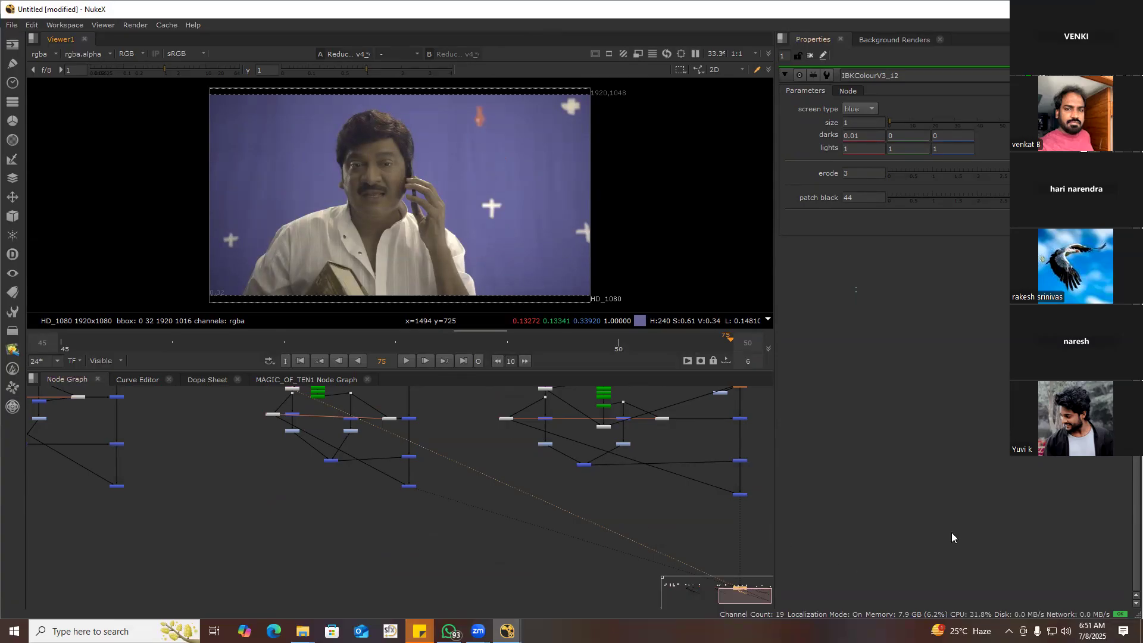
Check the denoised plate with extreme viewer gain such as 64 and 52 and with changed gamma, resetting both to 1
{"action": "scroll", "coordinate": [503, 208], "scroll_direction": "down", "scroll_amount": 1}
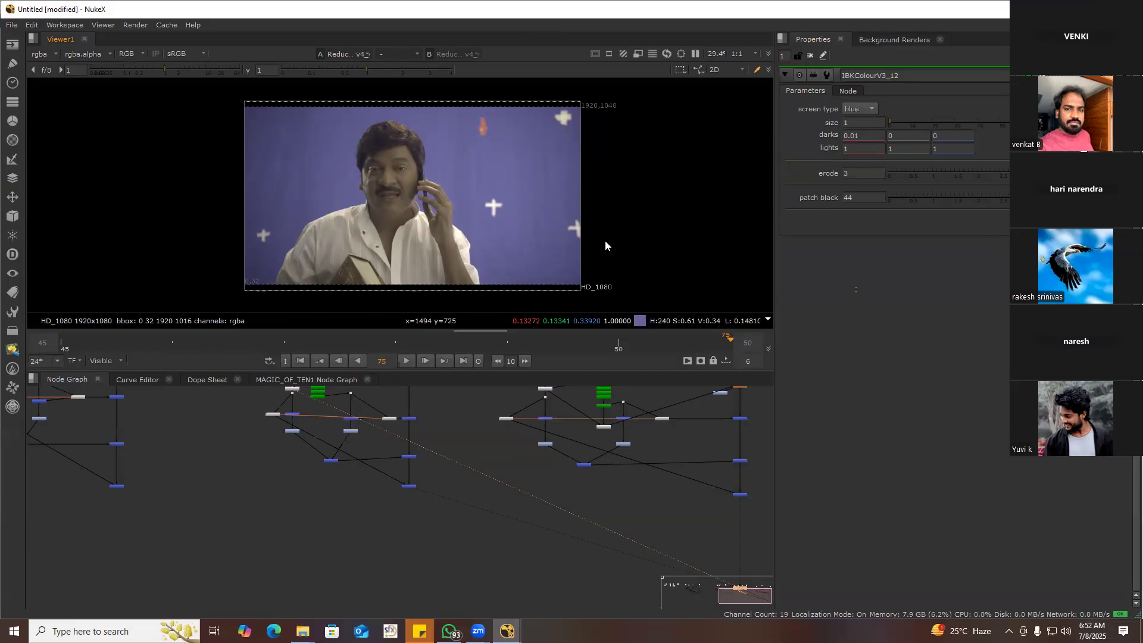
{"action": "left_click_drag", "start_coordinate": [168, 69], "coordinate": [240, 69]}
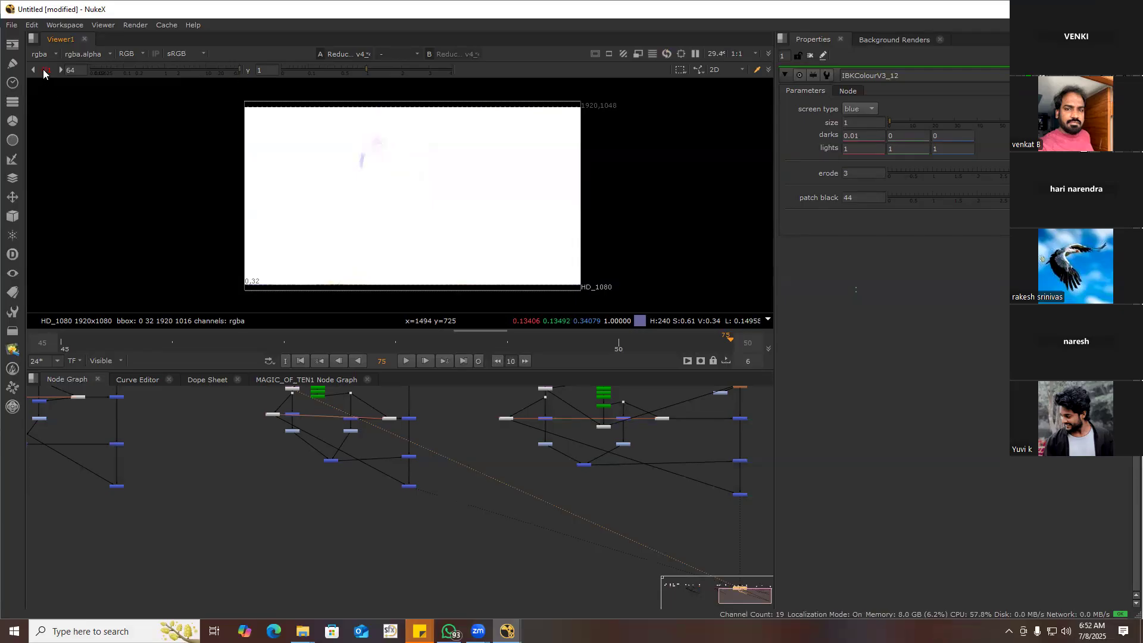
{"action": "left_click", "coordinate": [44, 70]}
{"action": "left_click_drag", "start_coordinate": [365, 70], "coordinate": [267, 78]}
{"action": "left_click", "coordinate": [246, 71]}
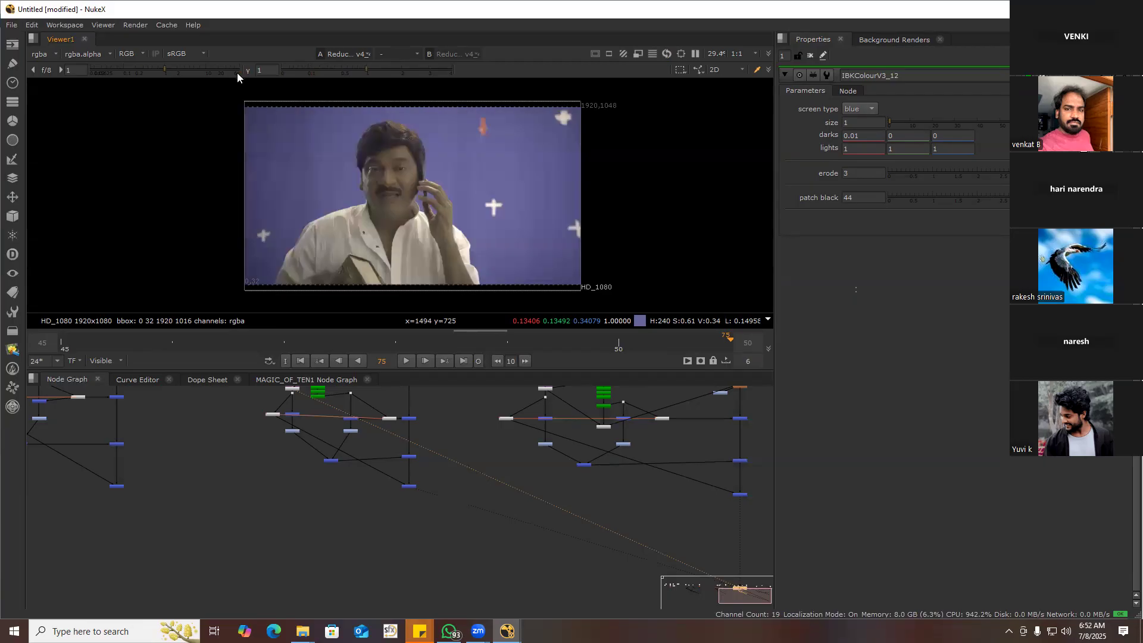
{"action": "left_click_drag", "start_coordinate": [173, 70], "coordinate": [236, 83]}
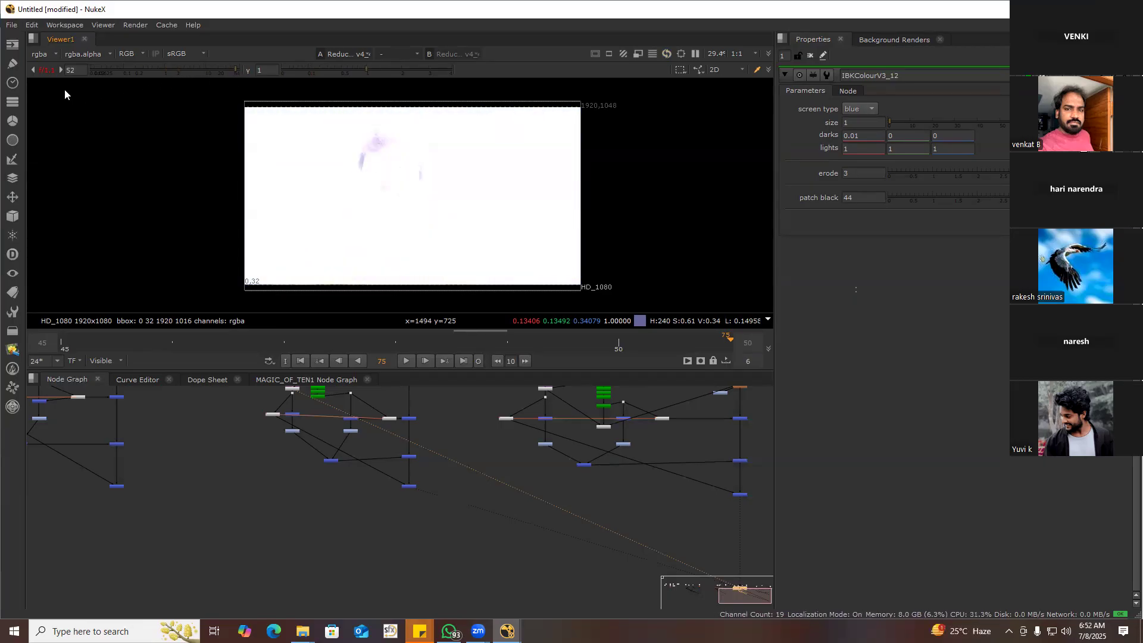
{"action": "left_click", "coordinate": [50, 71]}
{"action": "left_click_drag", "start_coordinate": [169, 69], "coordinate": [219, 84]}
{"action": "left_click", "coordinate": [37, 71]}
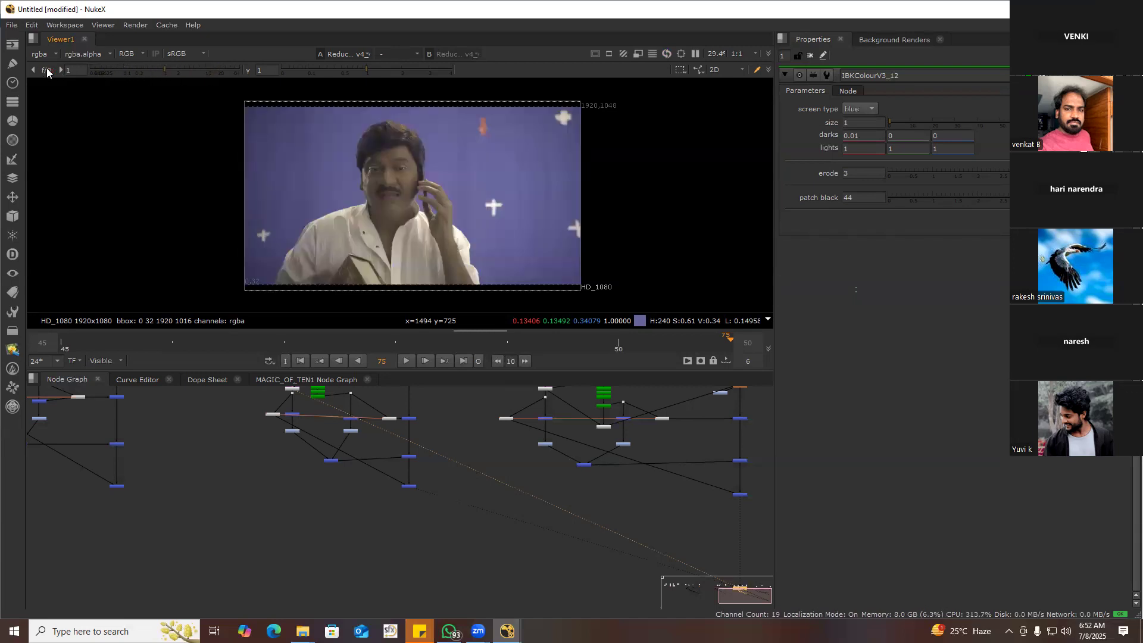
{"action": "double_click", "coordinate": [38, 71]}
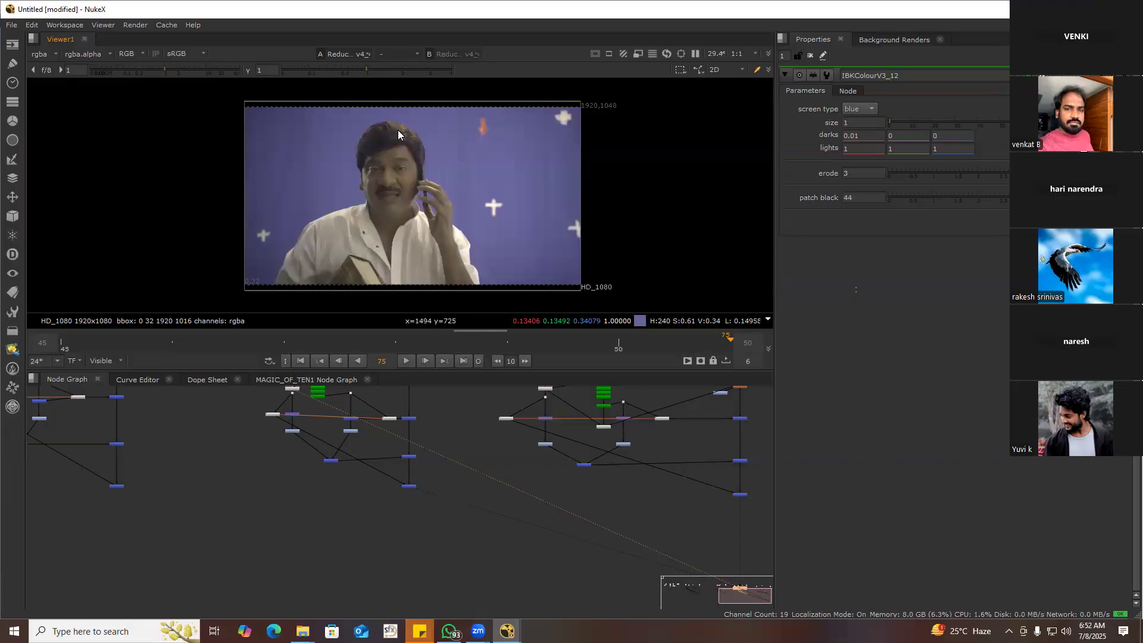
Examine the actor's hair on the denoised plate and display the Merge24 composite at full frame
{"action": "scroll", "coordinate": [398, 130], "scroll_direction": "up", "scroll_amount": 6}
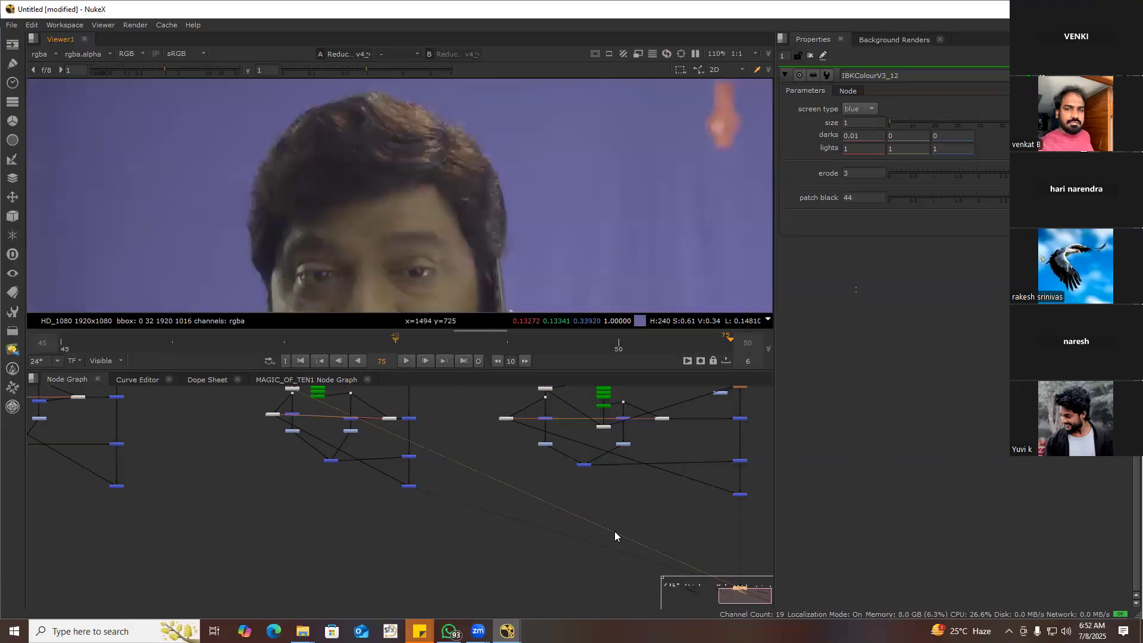
{"action": "scroll", "coordinate": [455, 510], "scroll_direction": "up", "scroll_amount": 3}
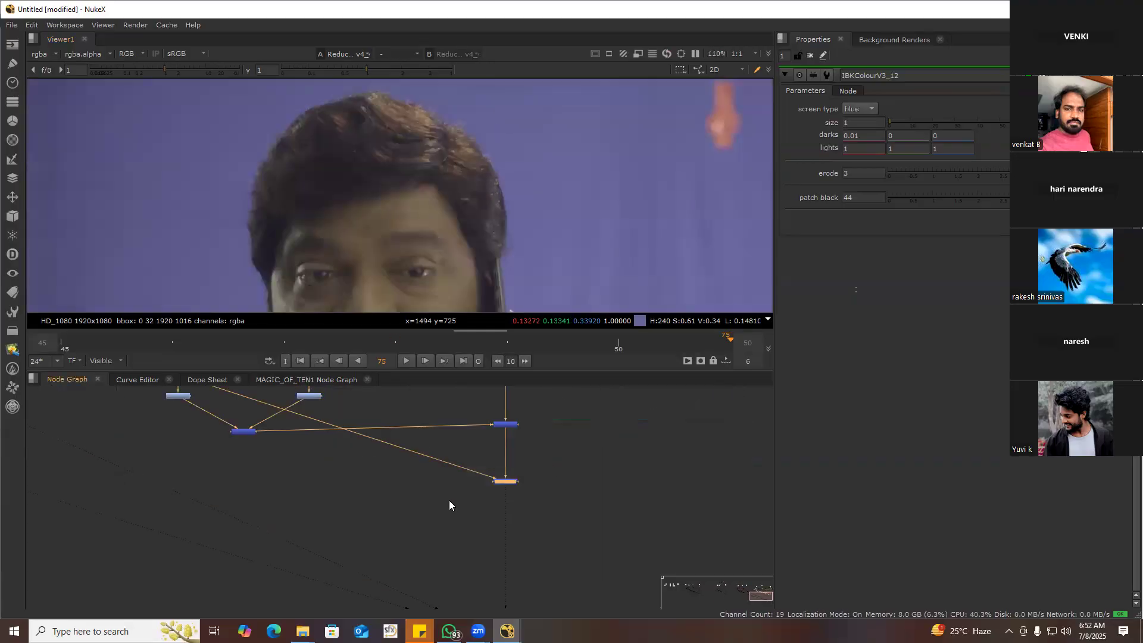
{"action": "key", "text": "1"}
{"action": "left_click", "coordinate": [449, 500]}
{"action": "key", "text": "f"}
{"action": "middle_click_drag", "start_coordinate": [166, 493], "coordinate": [472, 544]}
{"action": "left_click_drag", "start_coordinate": [347, 502], "coordinate": [226, 533]}
{"action": "key", "text": "1"}
{"action": "left_click", "coordinate": [227, 534]}
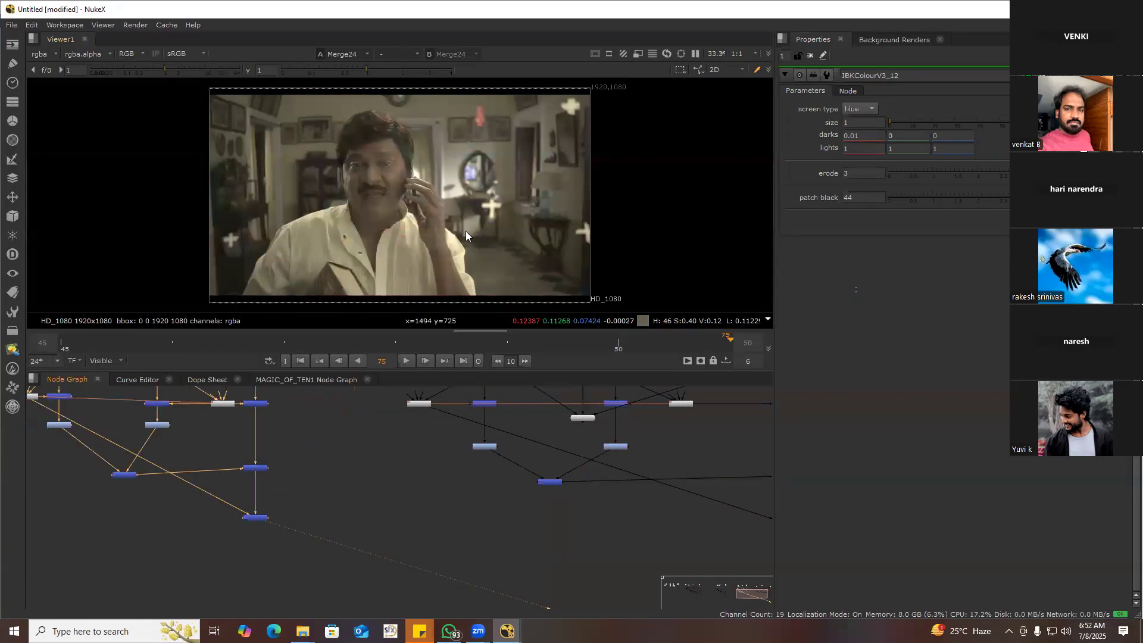
{"action": "middle_click_drag", "start_coordinate": [230, 523], "coordinate": [359, 541]}
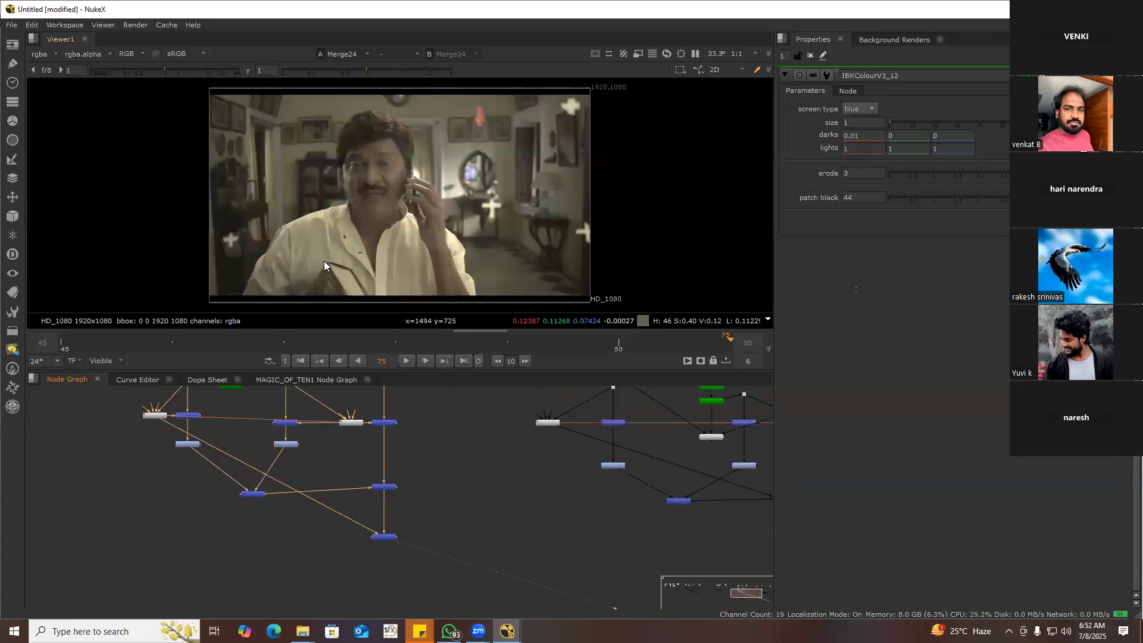
Select the despill tree from the Keylight nodes and last IBKColour down to the final Merge24
{"action": "scroll", "coordinate": [304, 430], "scroll_direction": "down", "scroll_amount": 2}
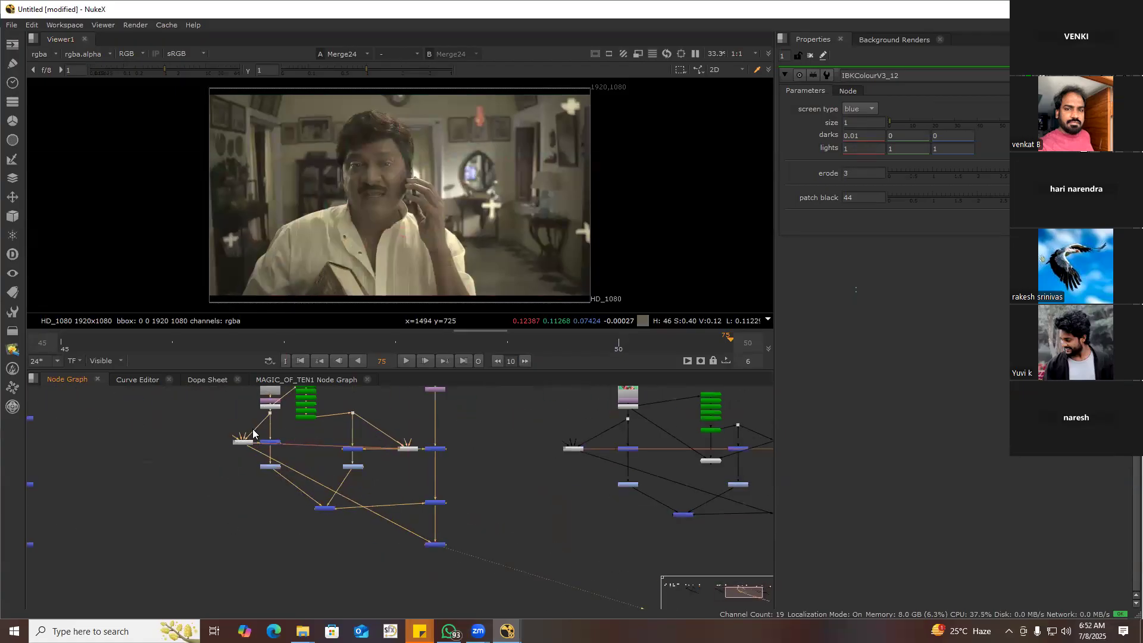
{"action": "left_click_drag", "start_coordinate": [205, 418], "coordinate": [458, 534]}
{"action": "left_click", "coordinate": [299, 442]}
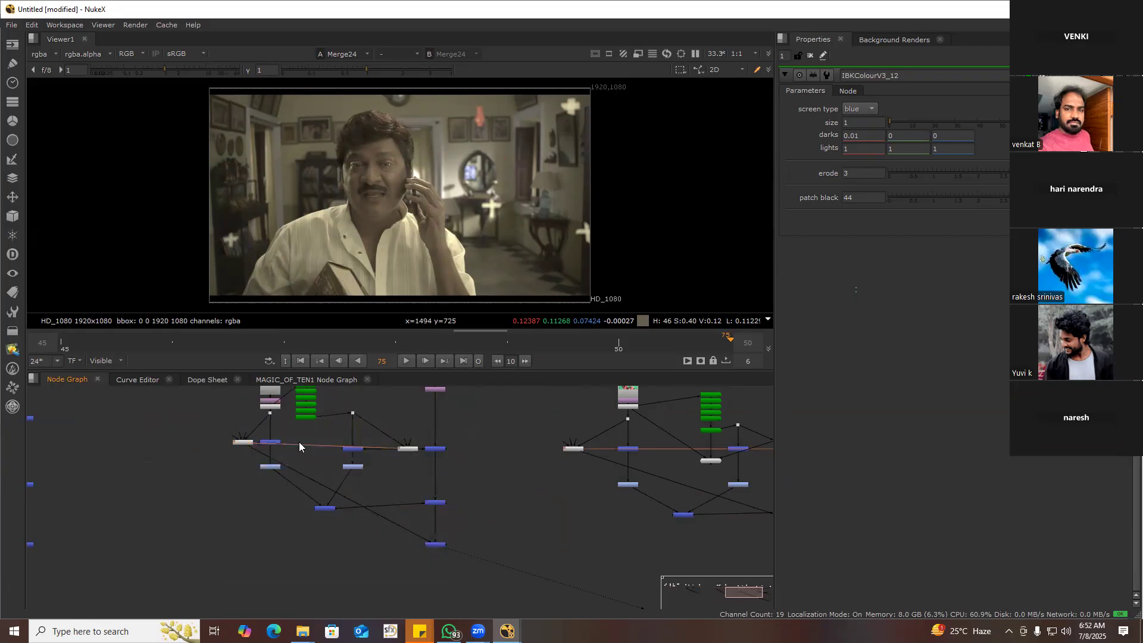
{"action": "left_click_drag", "start_coordinate": [221, 417], "coordinate": [519, 533]}
{"action": "left_click", "coordinate": [481, 499]}
{"action": "left_click_drag", "start_coordinate": [195, 411], "coordinate": [506, 566]}
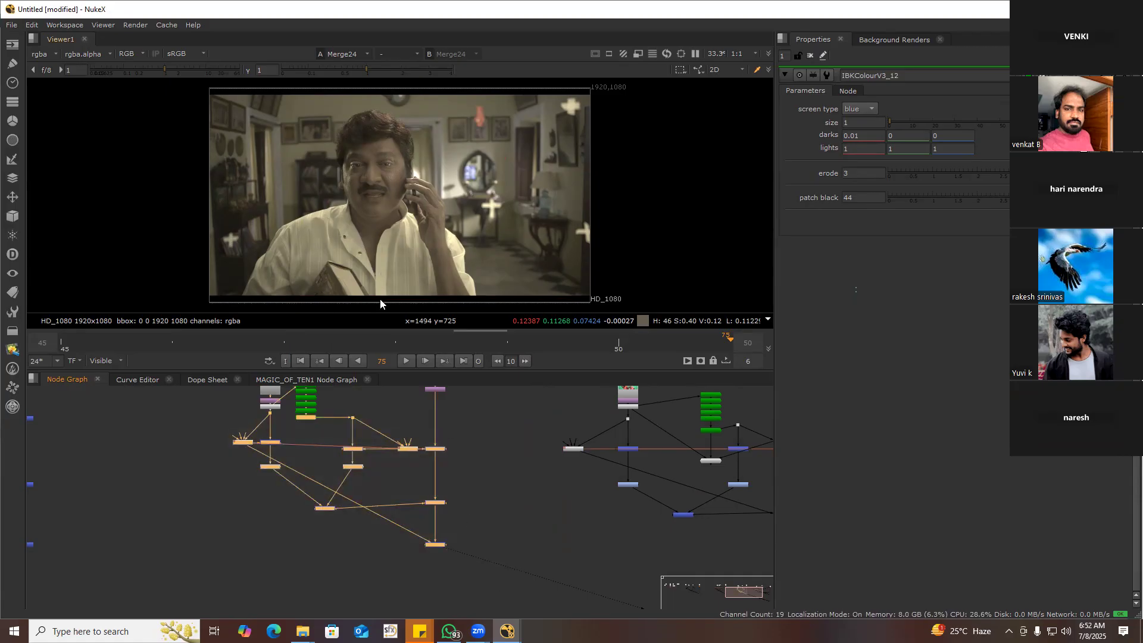
{"action": "left_click_drag", "start_coordinate": [235, 130], "coordinate": [469, 319]}
{"action": "left_click_drag", "start_coordinate": [345, 197], "coordinate": [426, 256]}
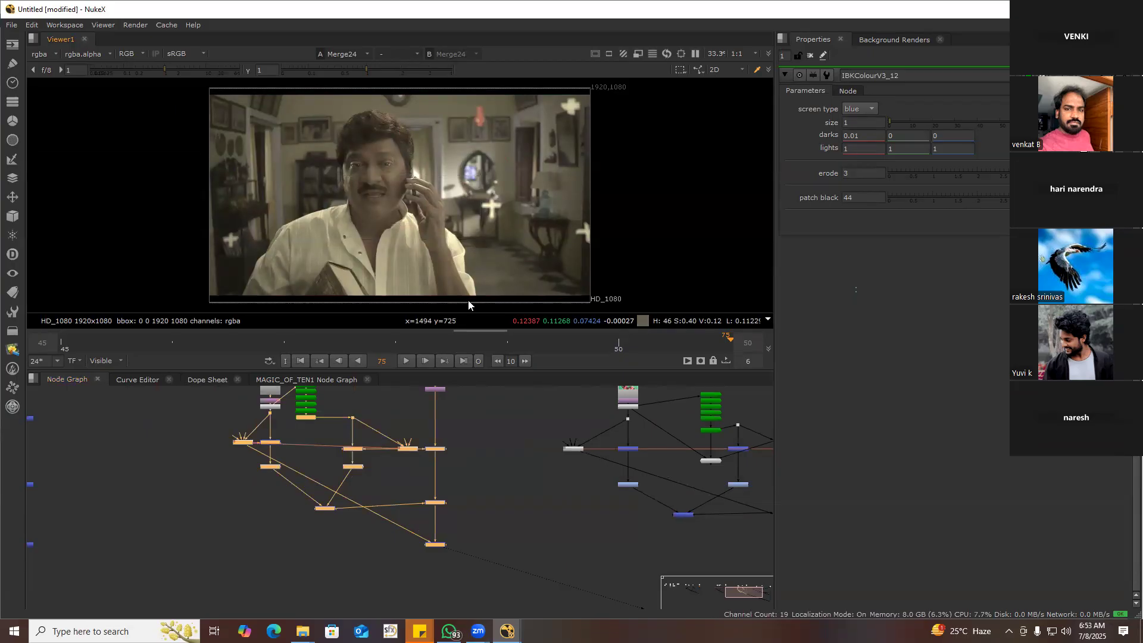
{"action": "middle_click_drag", "start_coordinate": [381, 439], "coordinate": [421, 440]}
{"action": "left_click", "coordinate": [262, 421]}
{"action": "left_click_drag", "start_coordinate": [229, 411], "coordinate": [539, 577]}
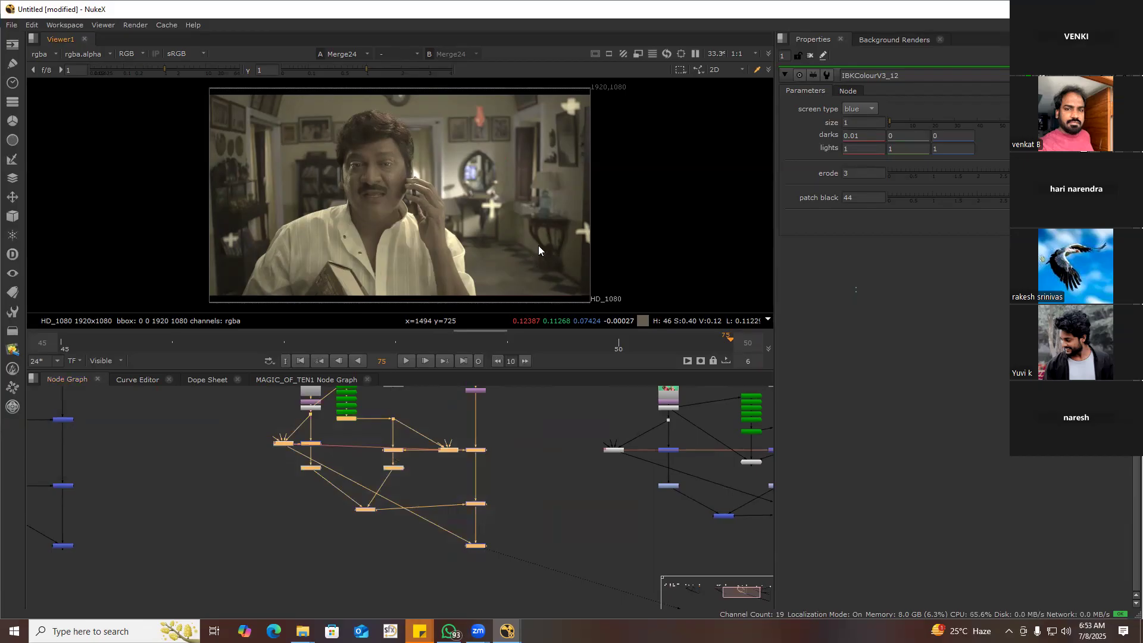